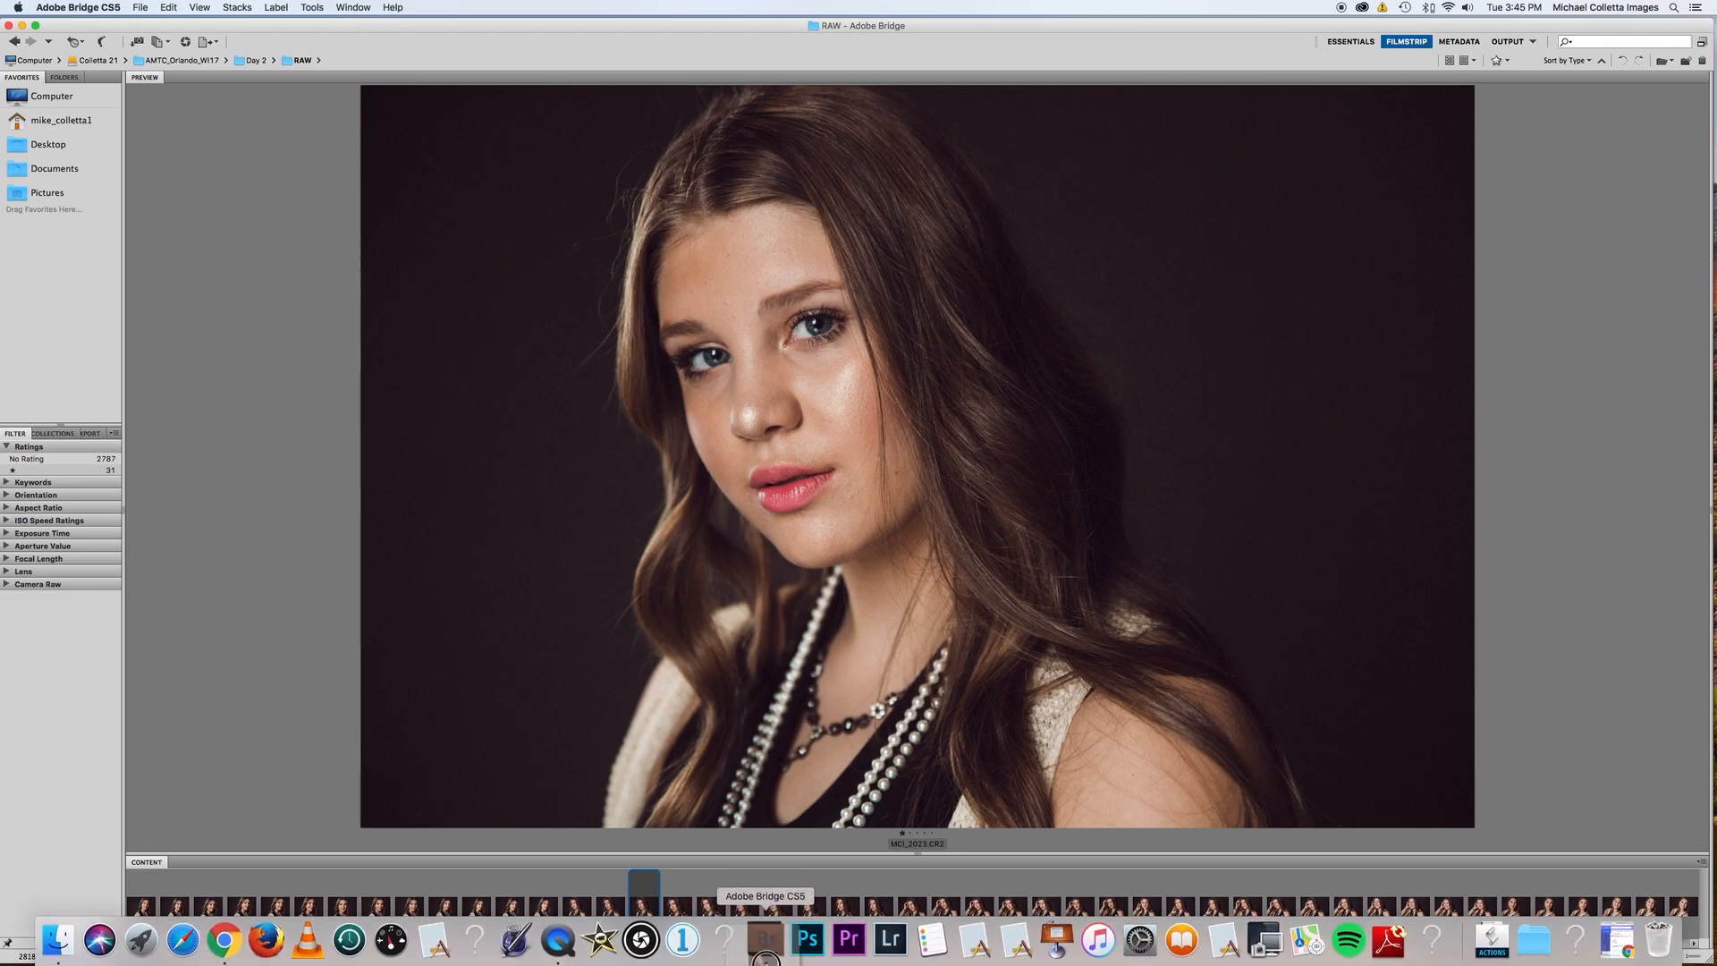
left_click(765, 957)
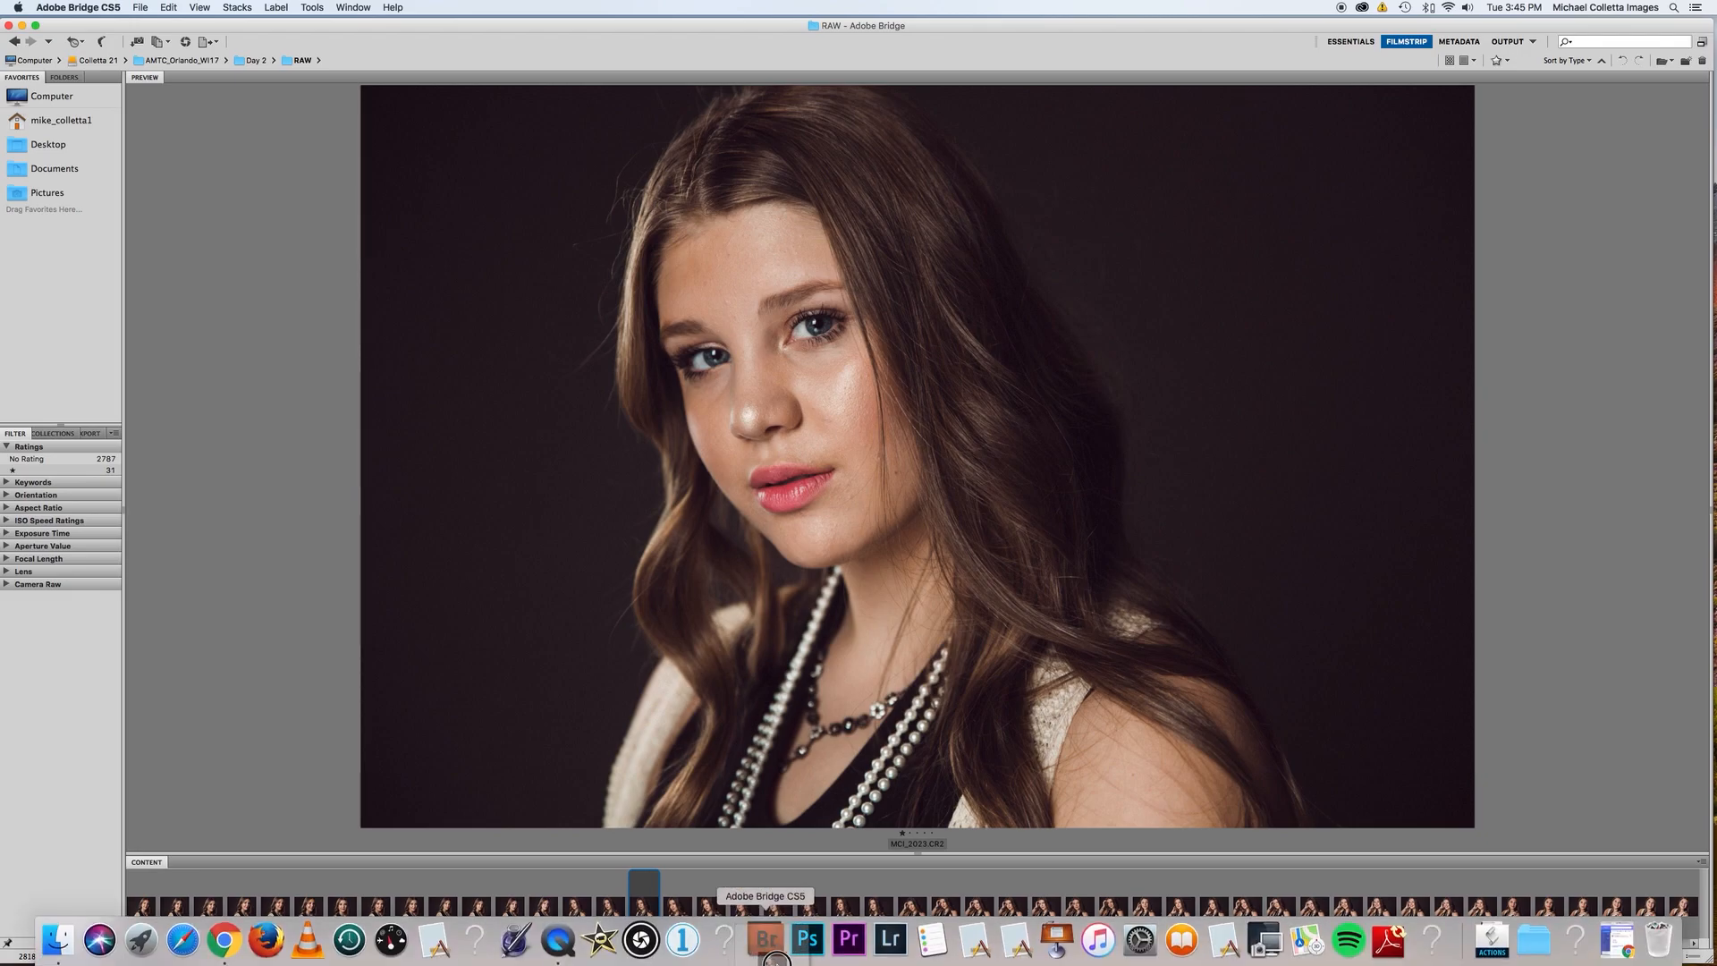
left_click(813, 950)
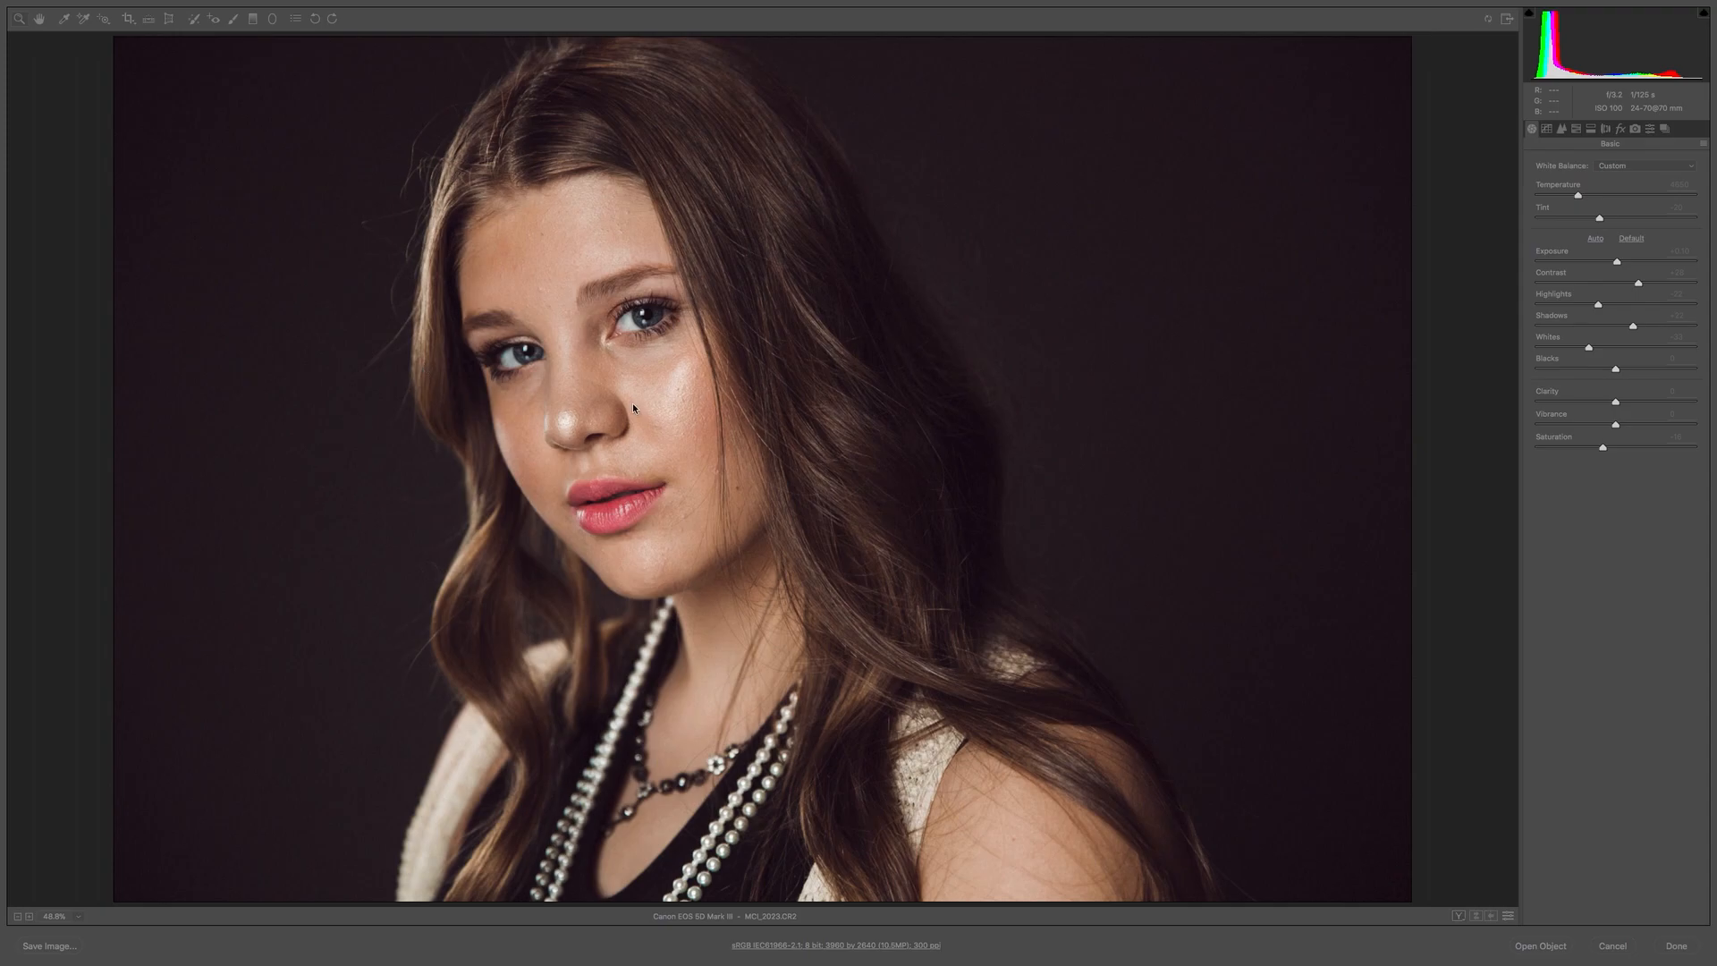
Reset the raw portrait to the Camera Raw defaults and lower its exposure to -0.35.
left_click(1703, 144)
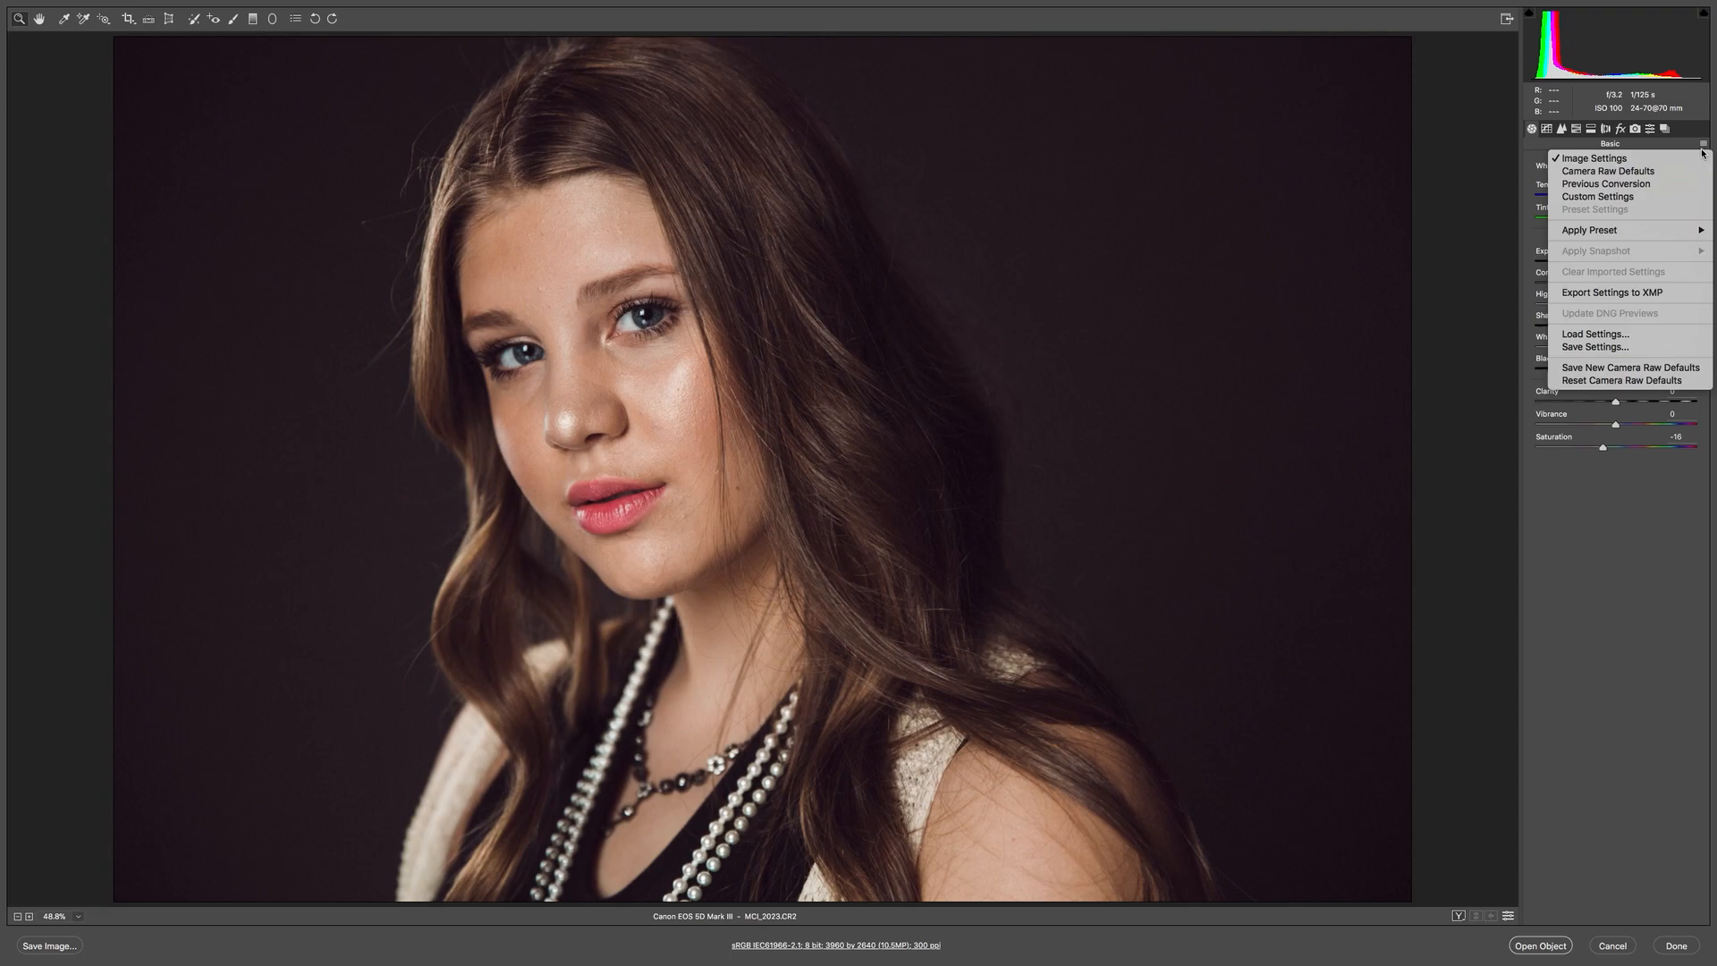
left_click(1674, 382)
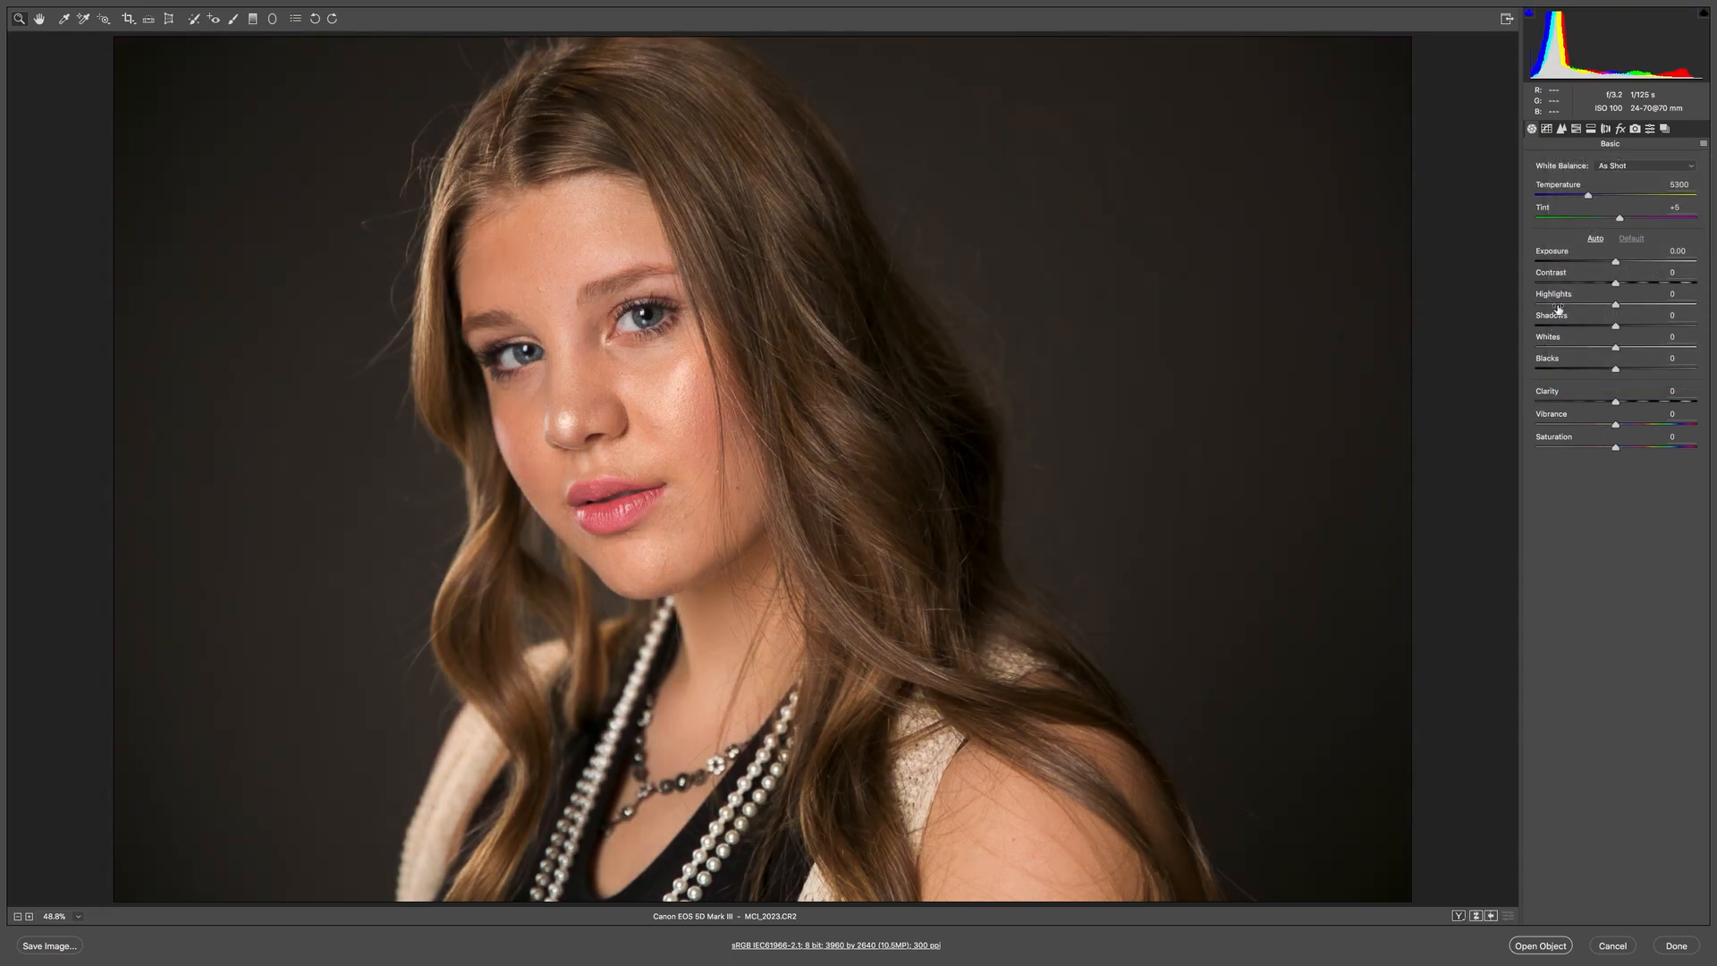
left_click_drag(1617, 266, 1608, 264)
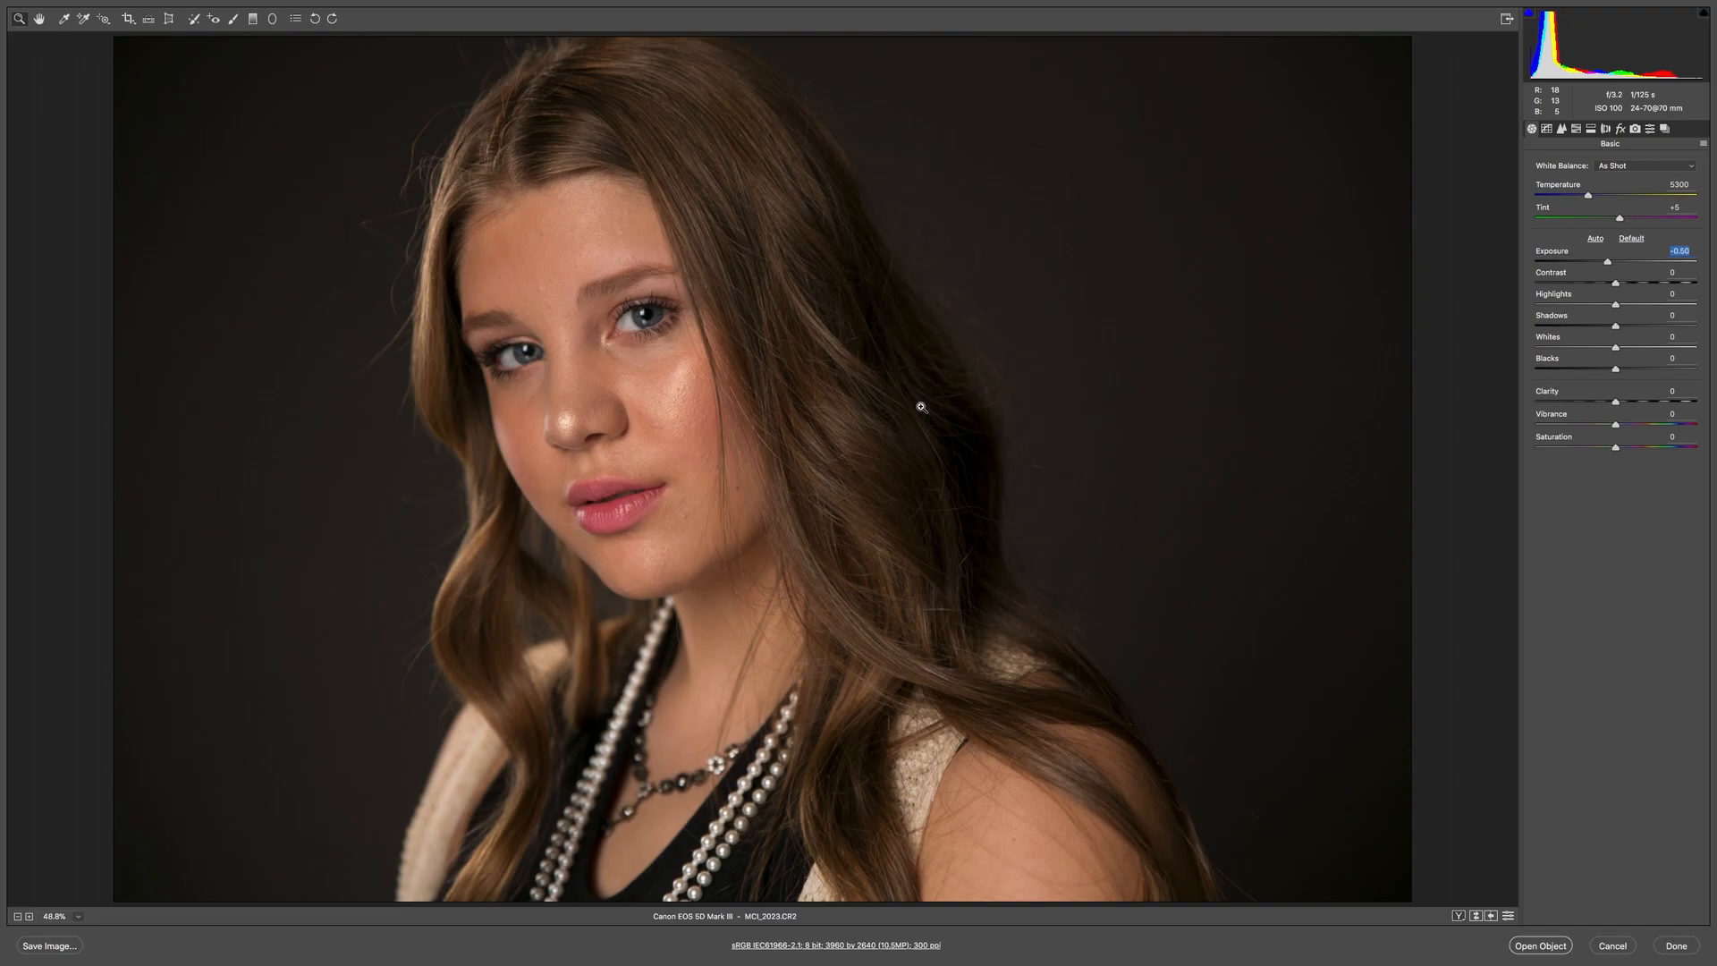
left_click(1608, 262)
left_click_drag(1608, 263, 1611, 265)
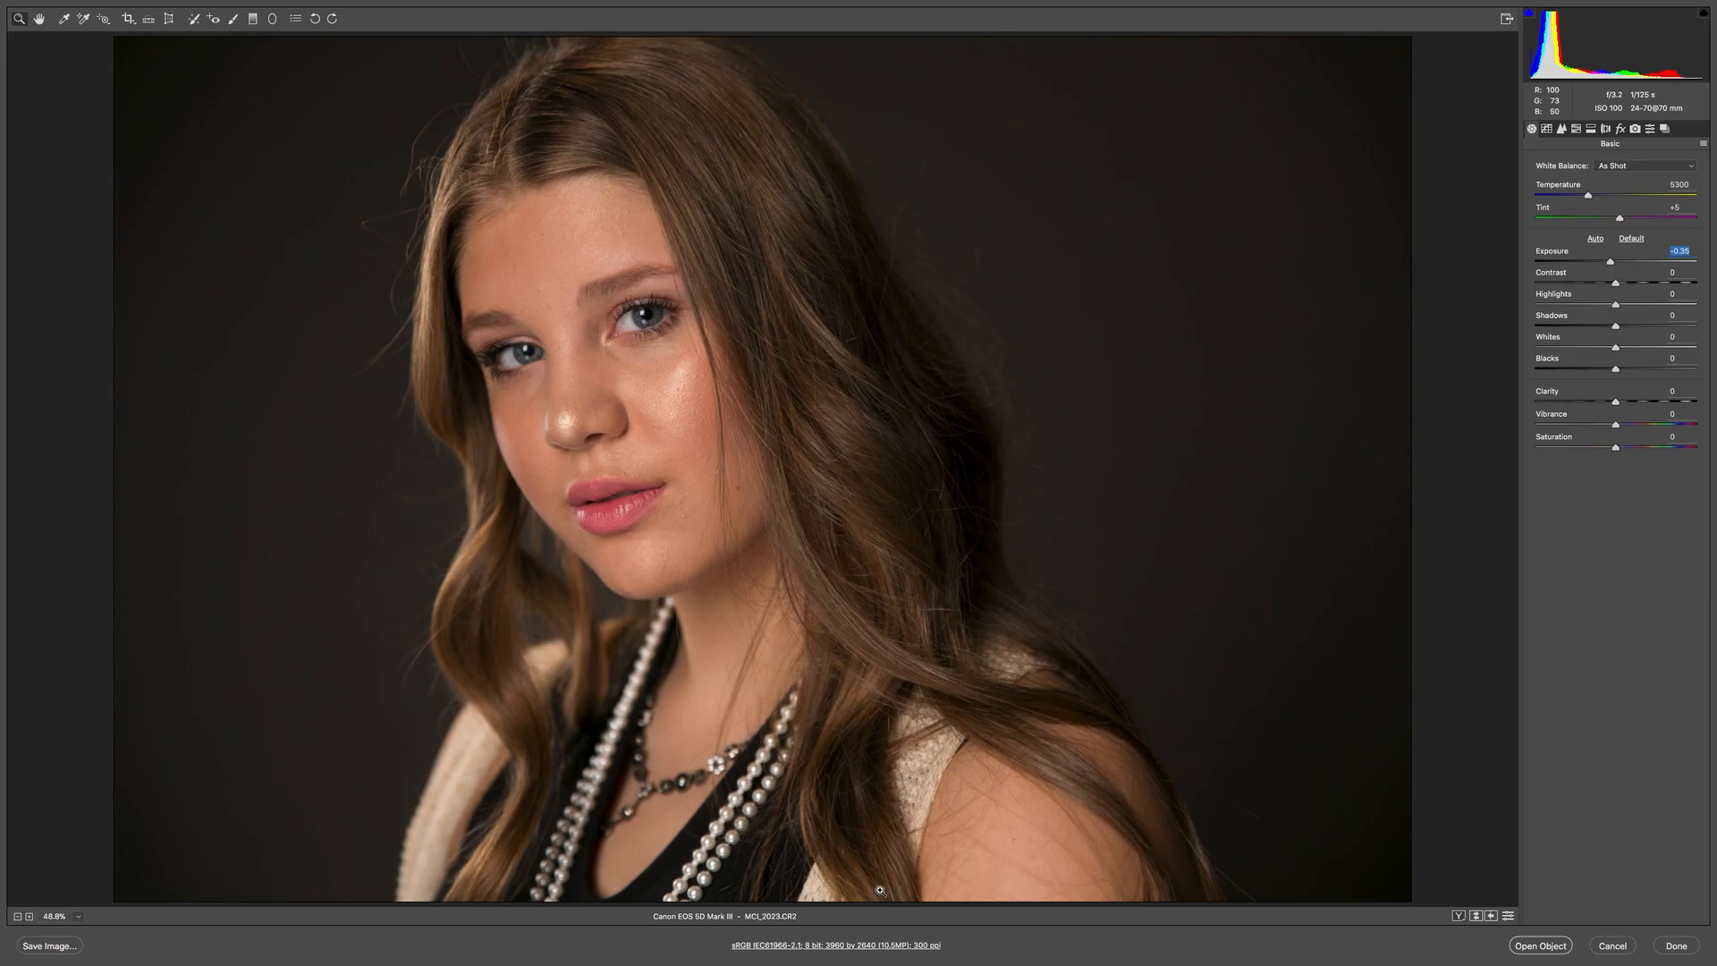
Set the workflow depth to 16 Bits/Channel and open the raw photo in Photoshop as a smart object.
left_click(868, 945)
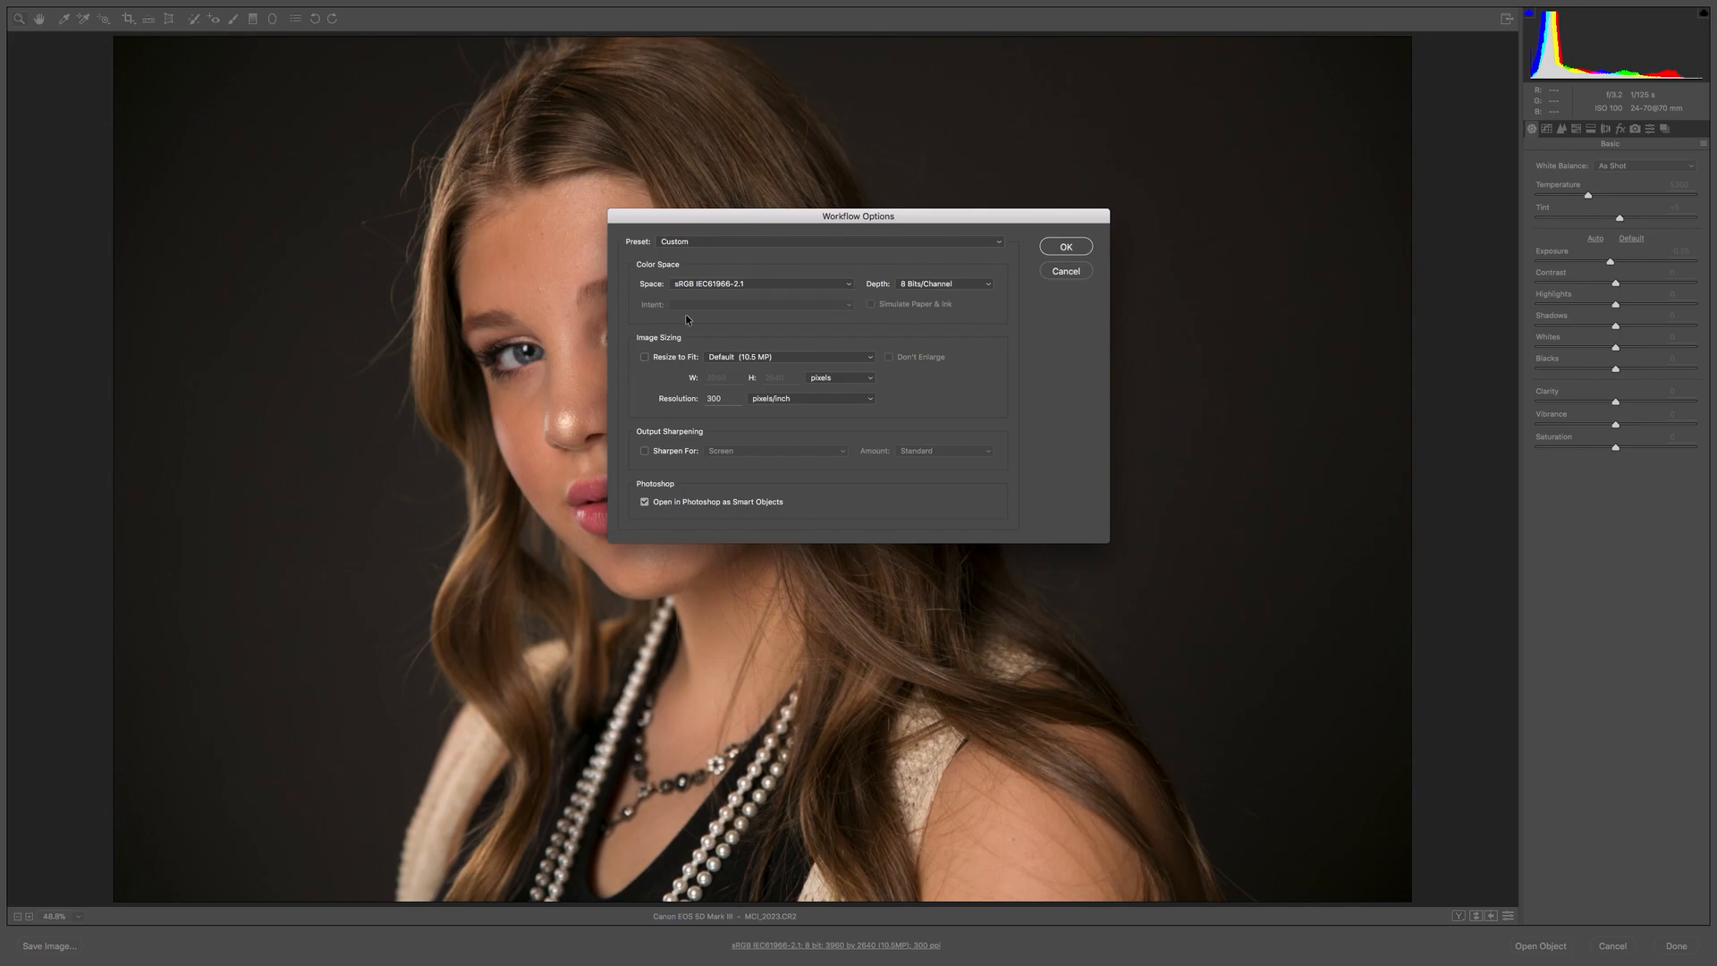
left_click(959, 284)
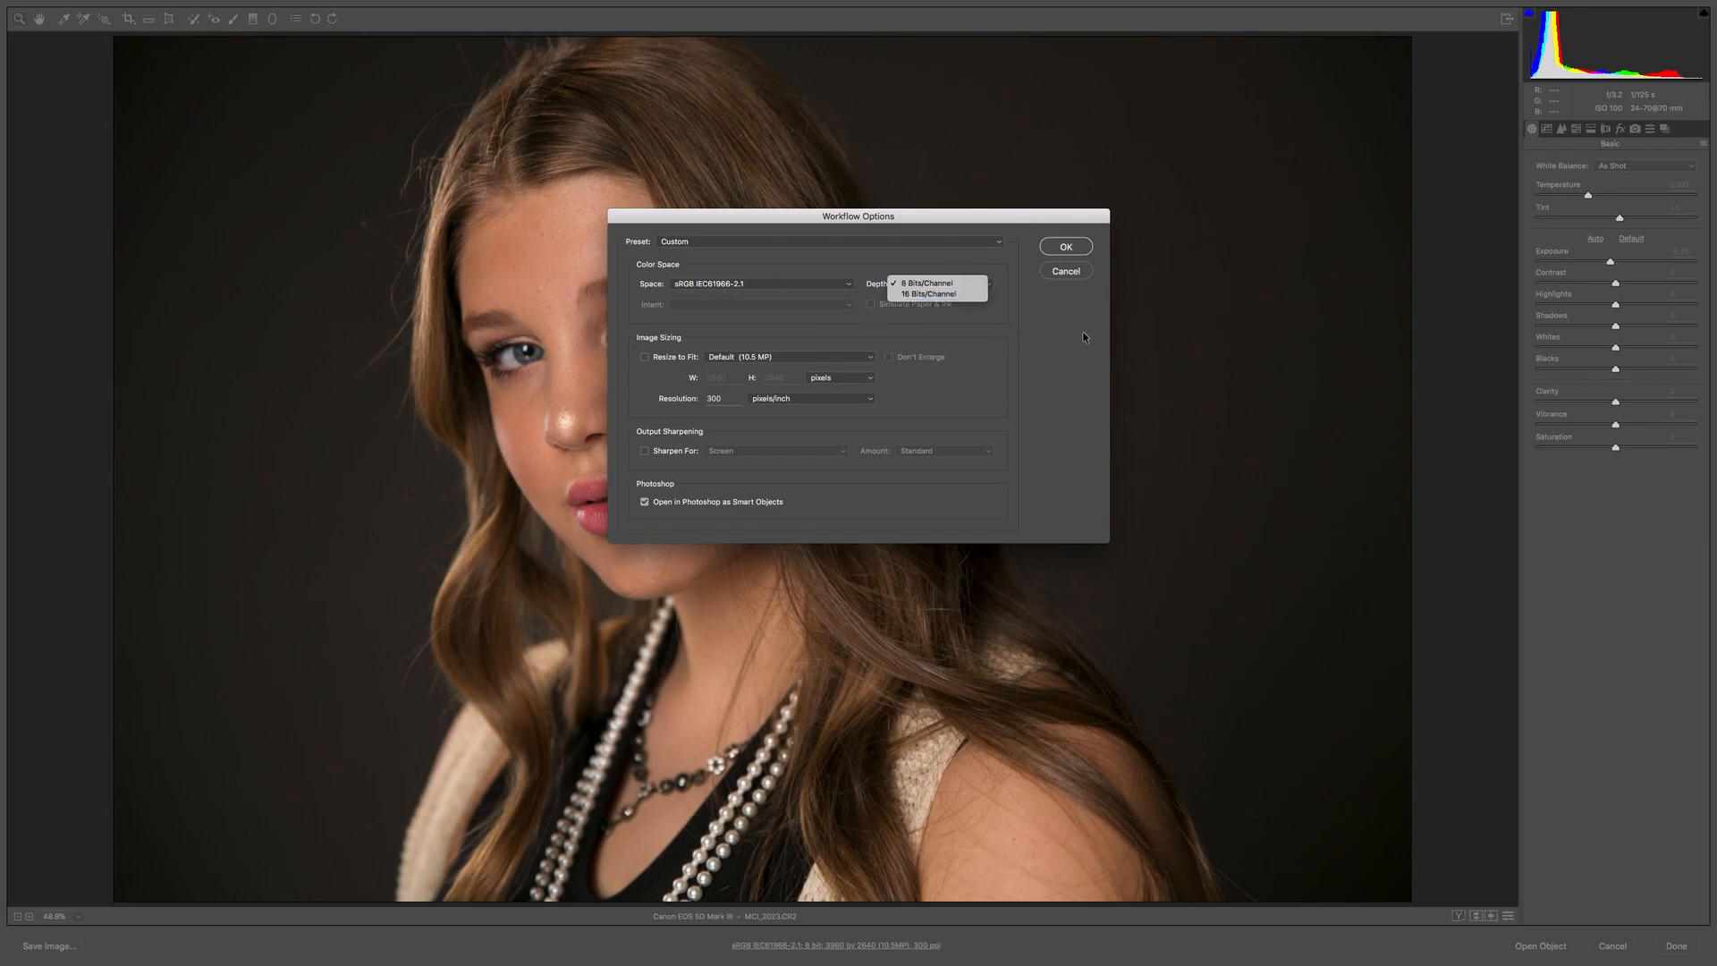
left_click(964, 294)
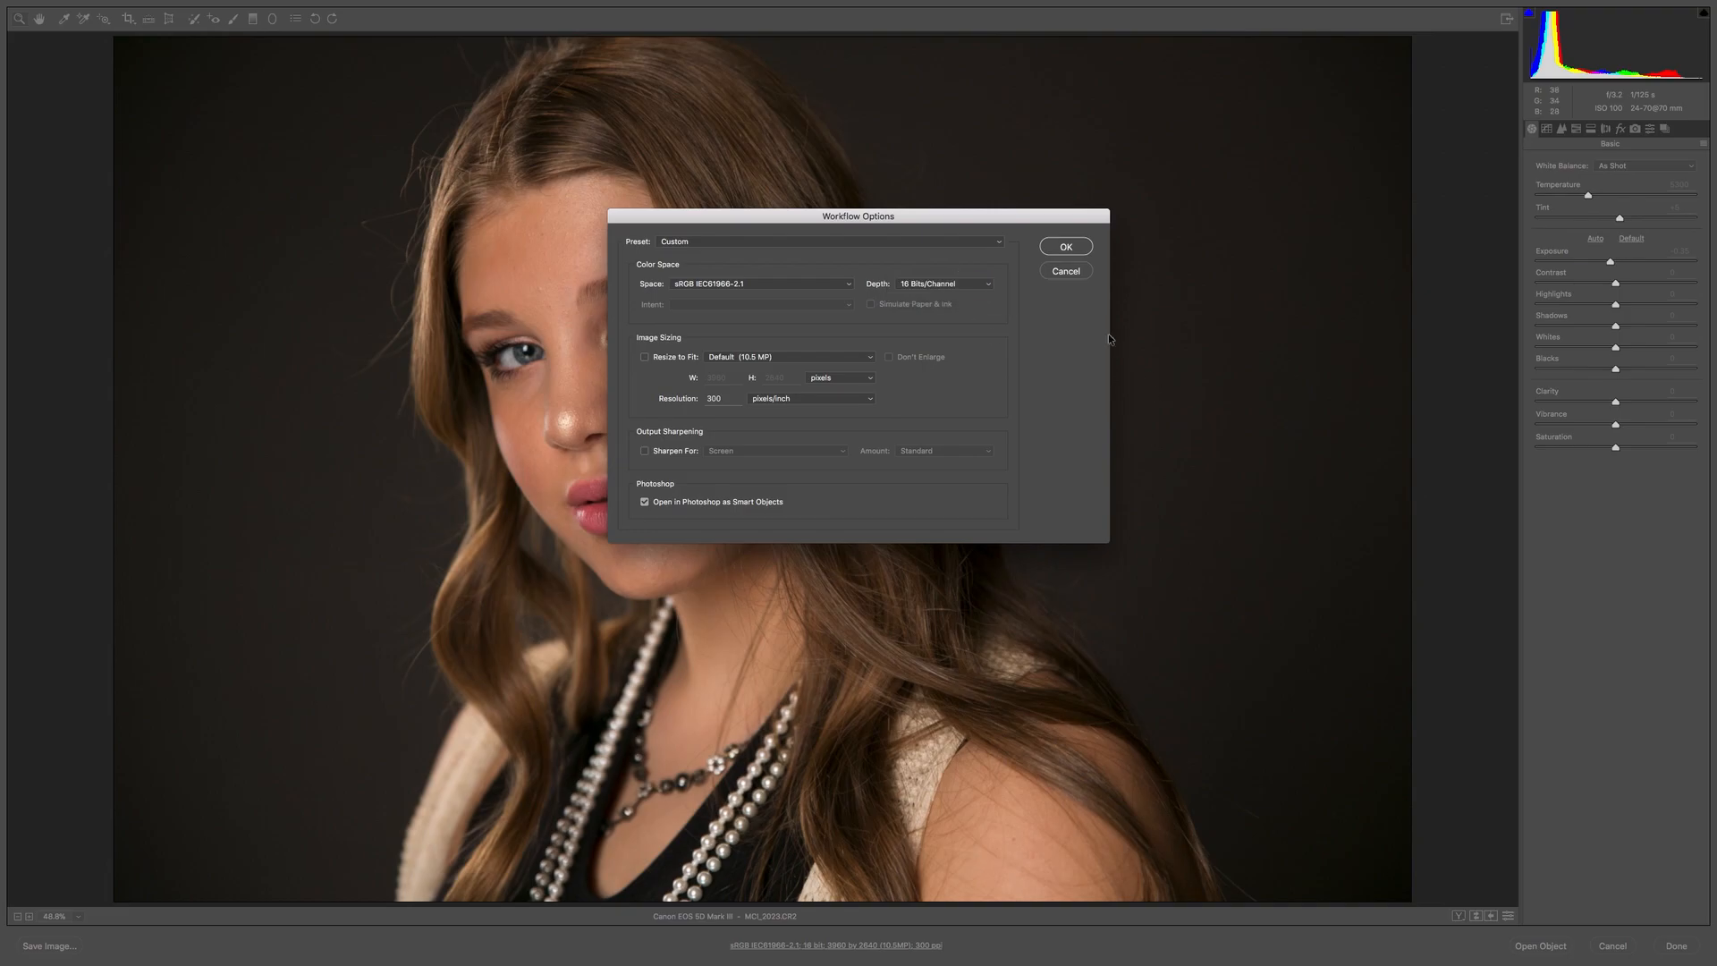
left_click(1068, 253)
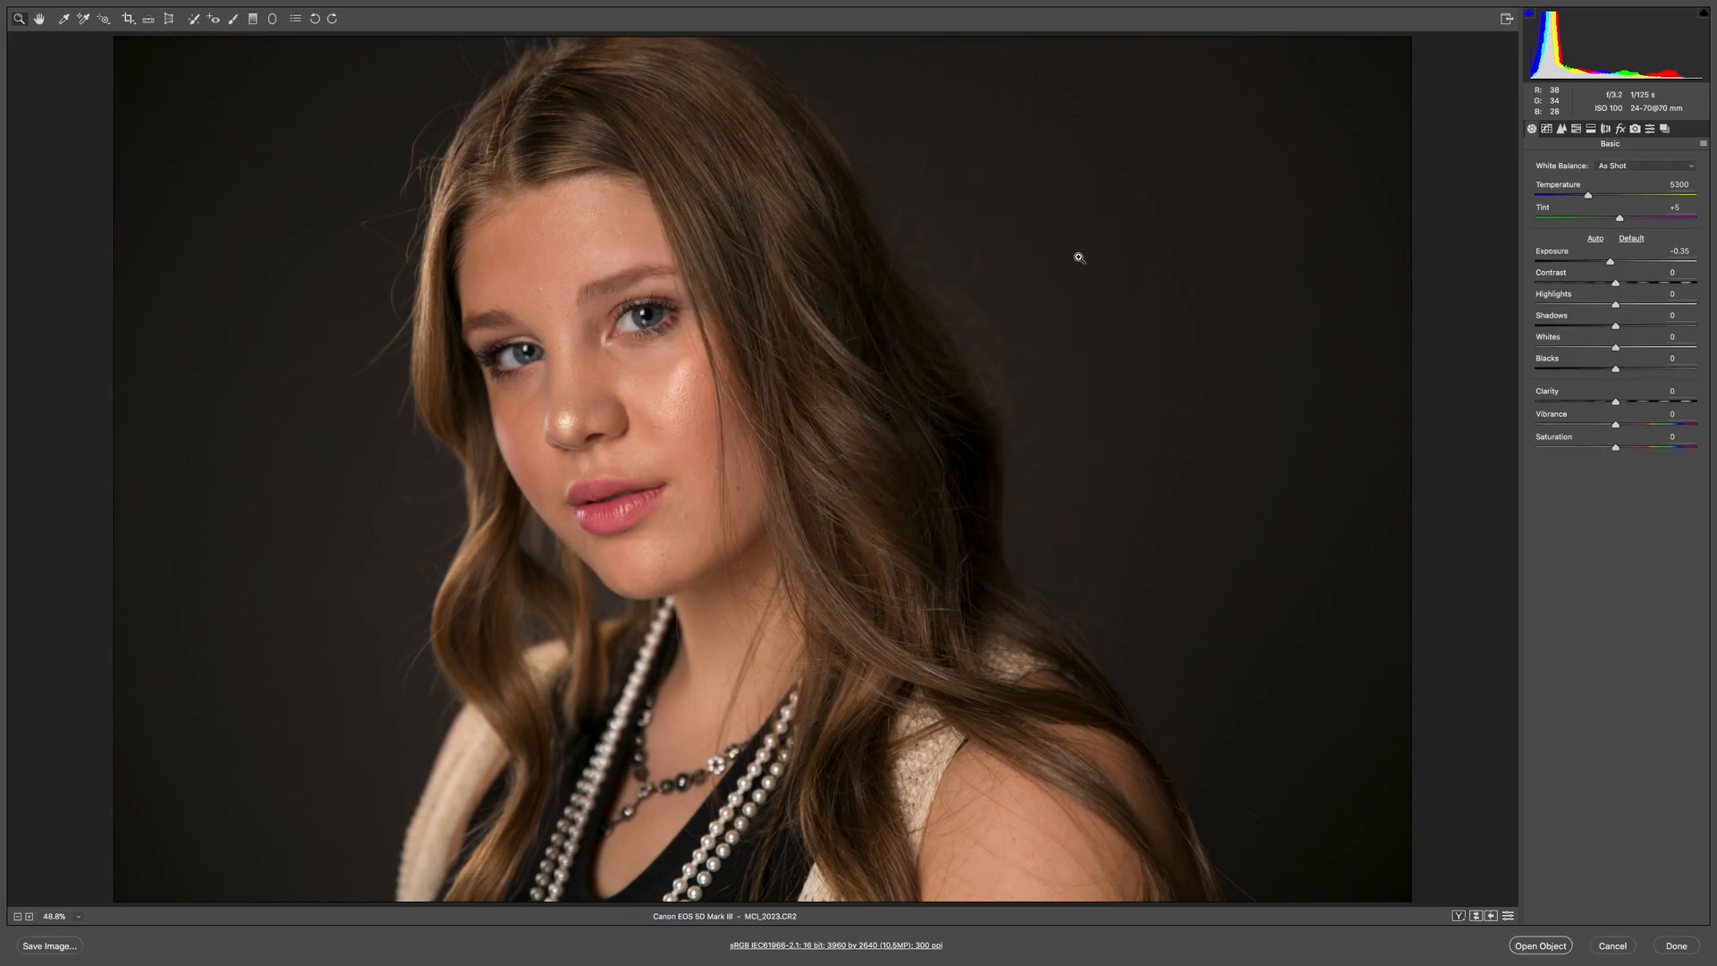
left_click(1540, 946)
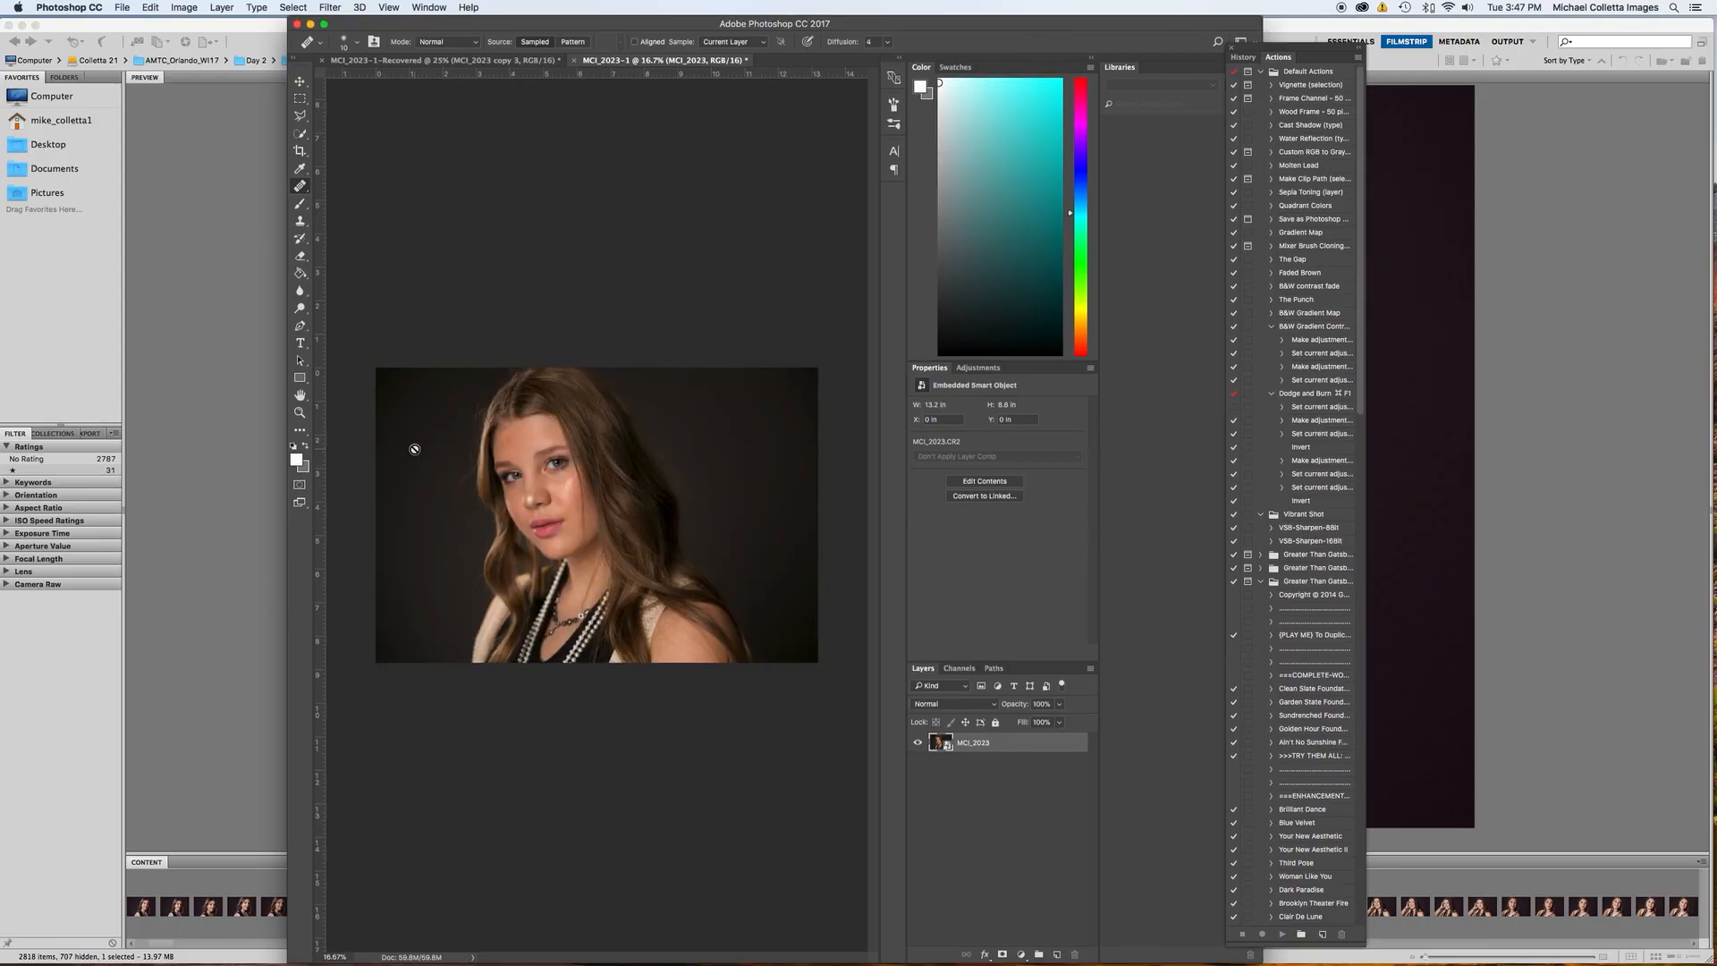
Duplicate the MCI_2023 smart object layer twice and hide both copies.
key("f")
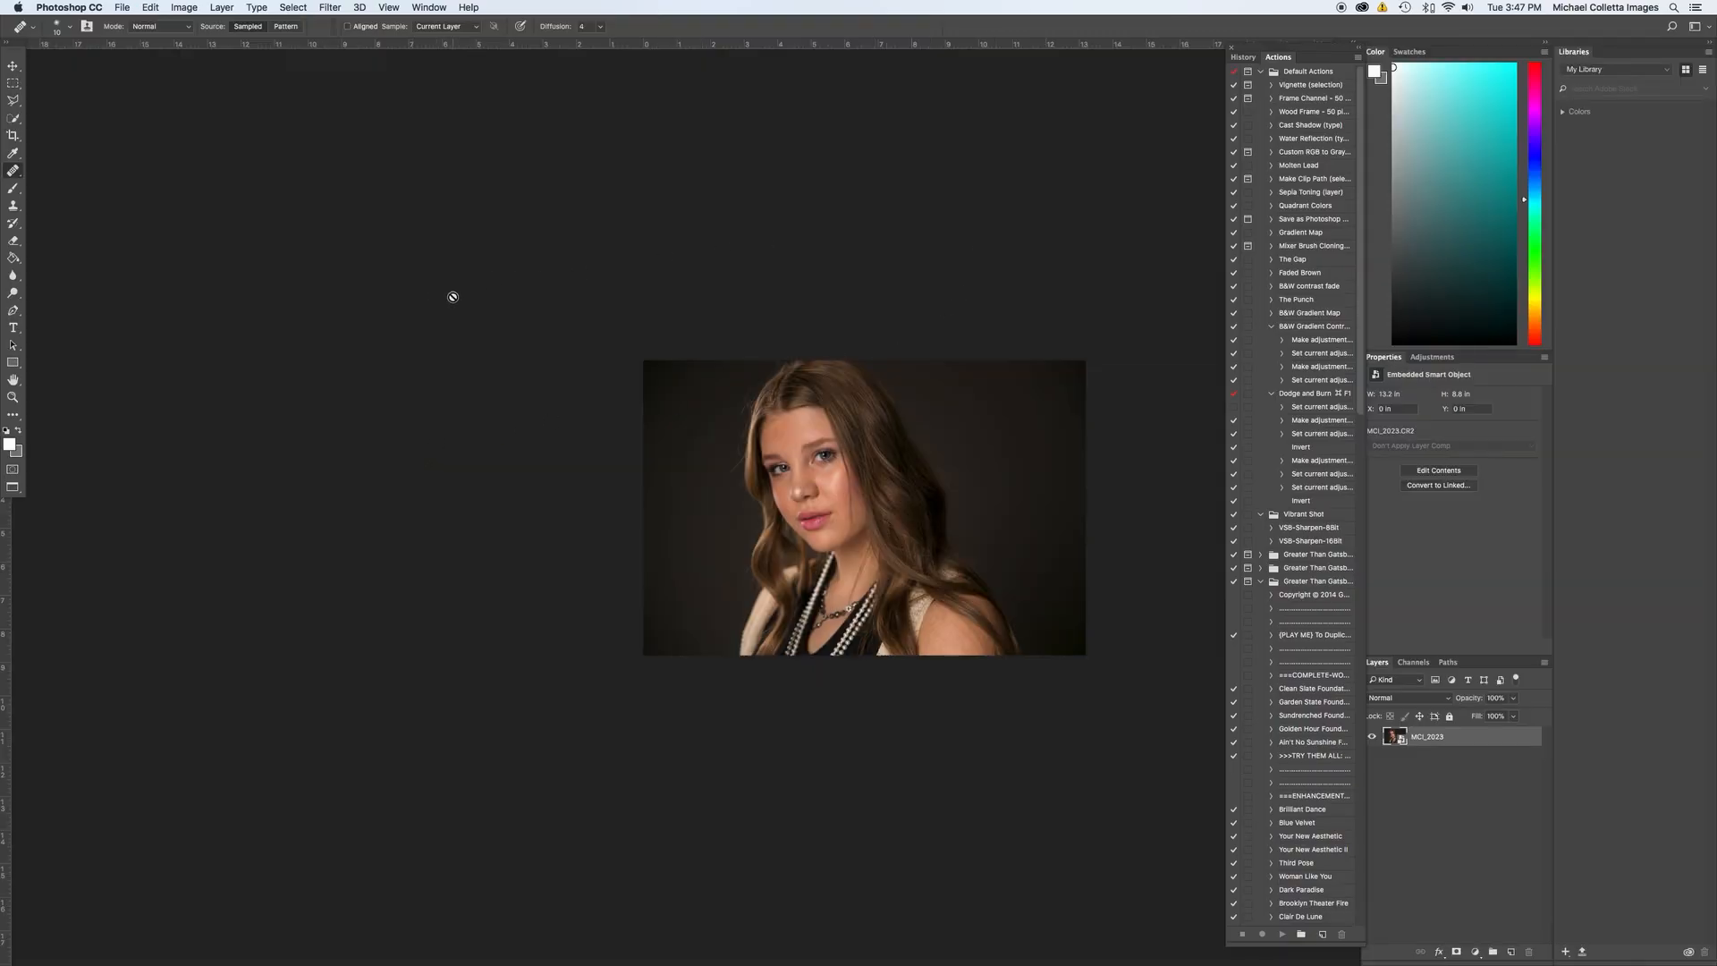
key("super+equal")
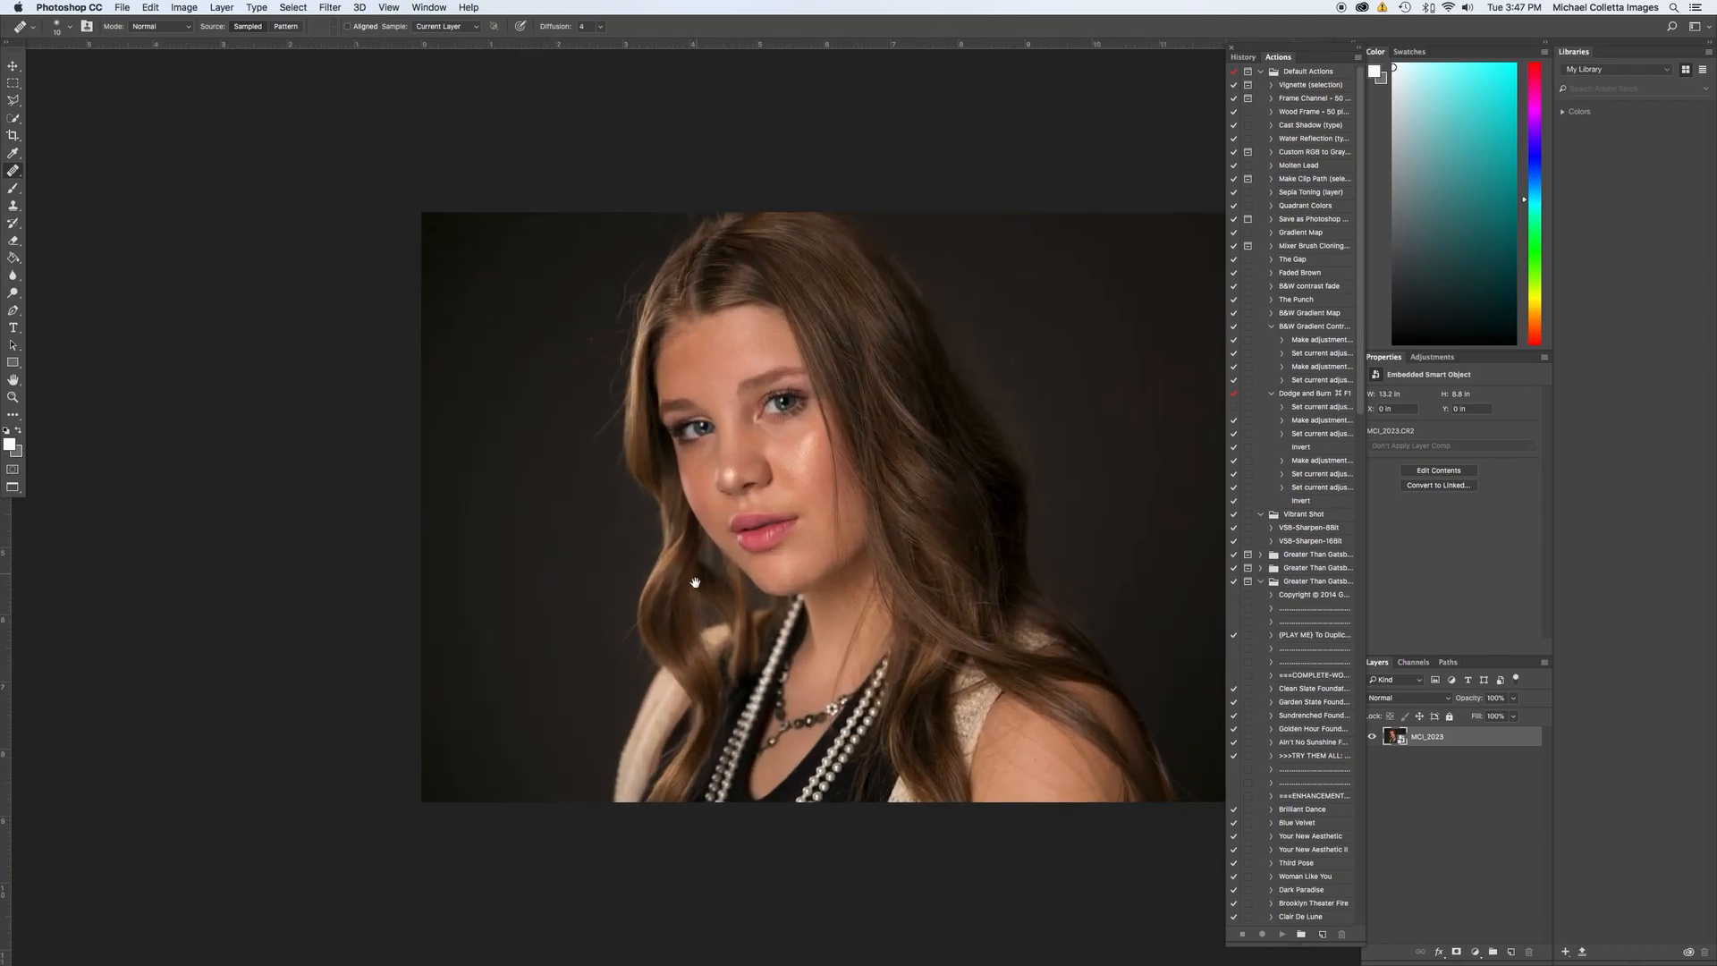
left_click_drag(695, 577, 491, 574)
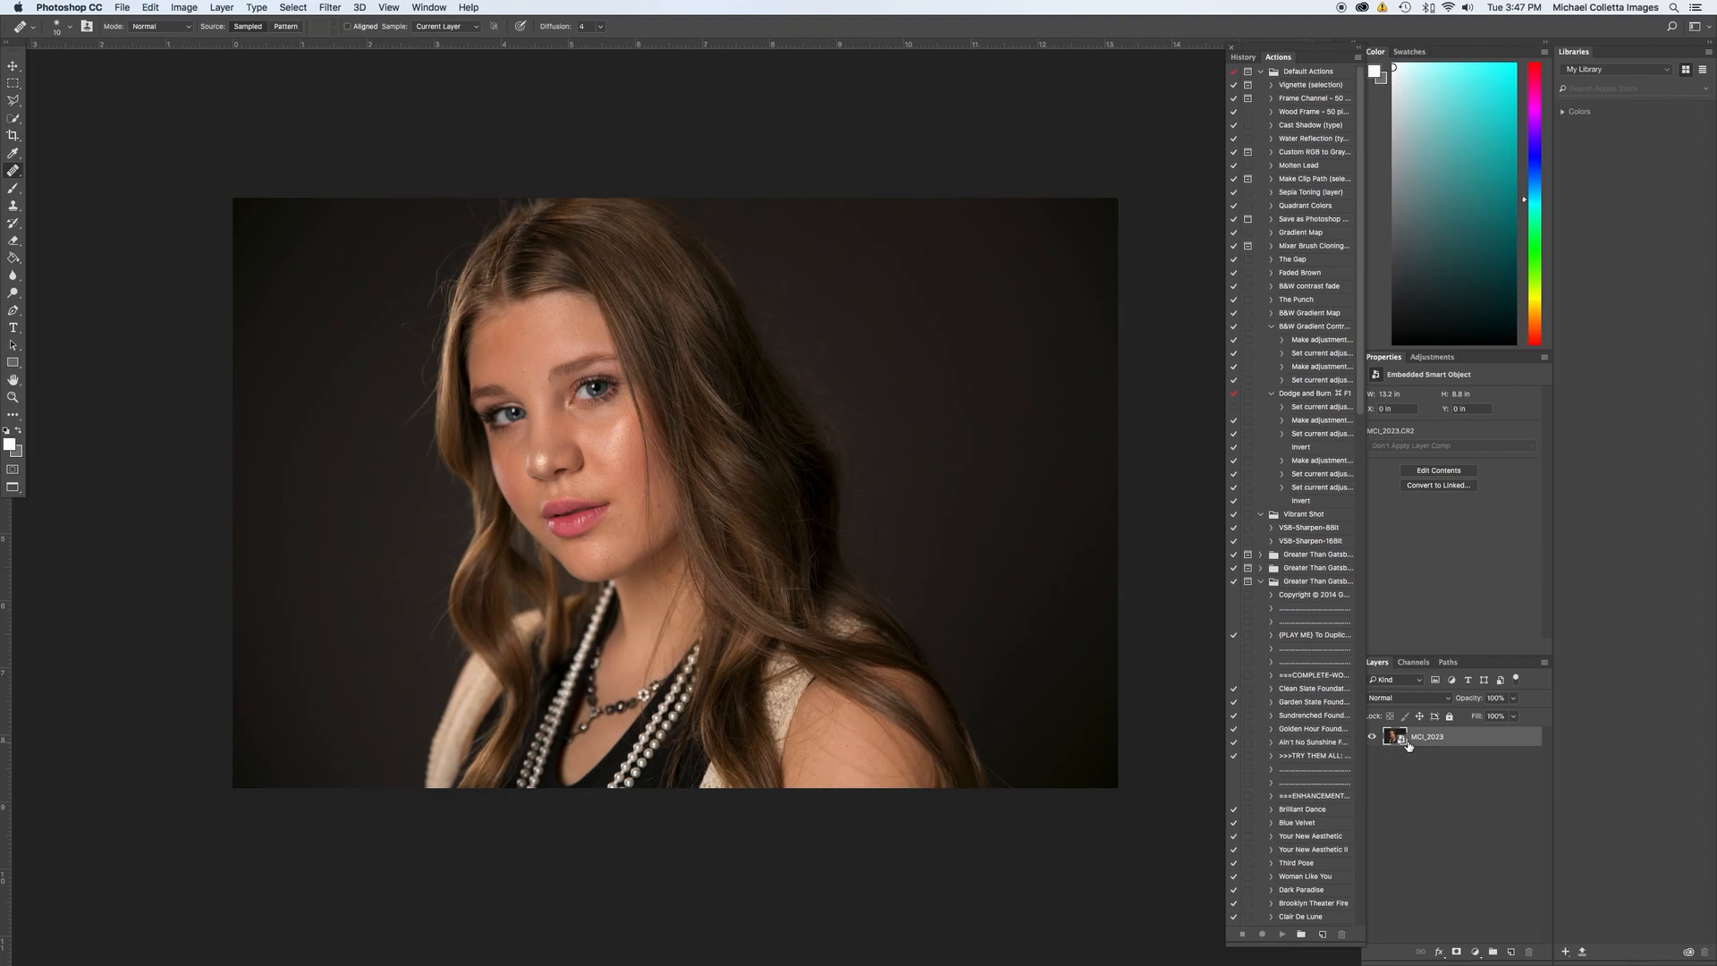
key("super+j")
key("super+j")
left_click(1371, 757)
Look at the Camera Raw settings of the original MCI_2023 smart object and cancel out of them.
double_click(1394, 779)
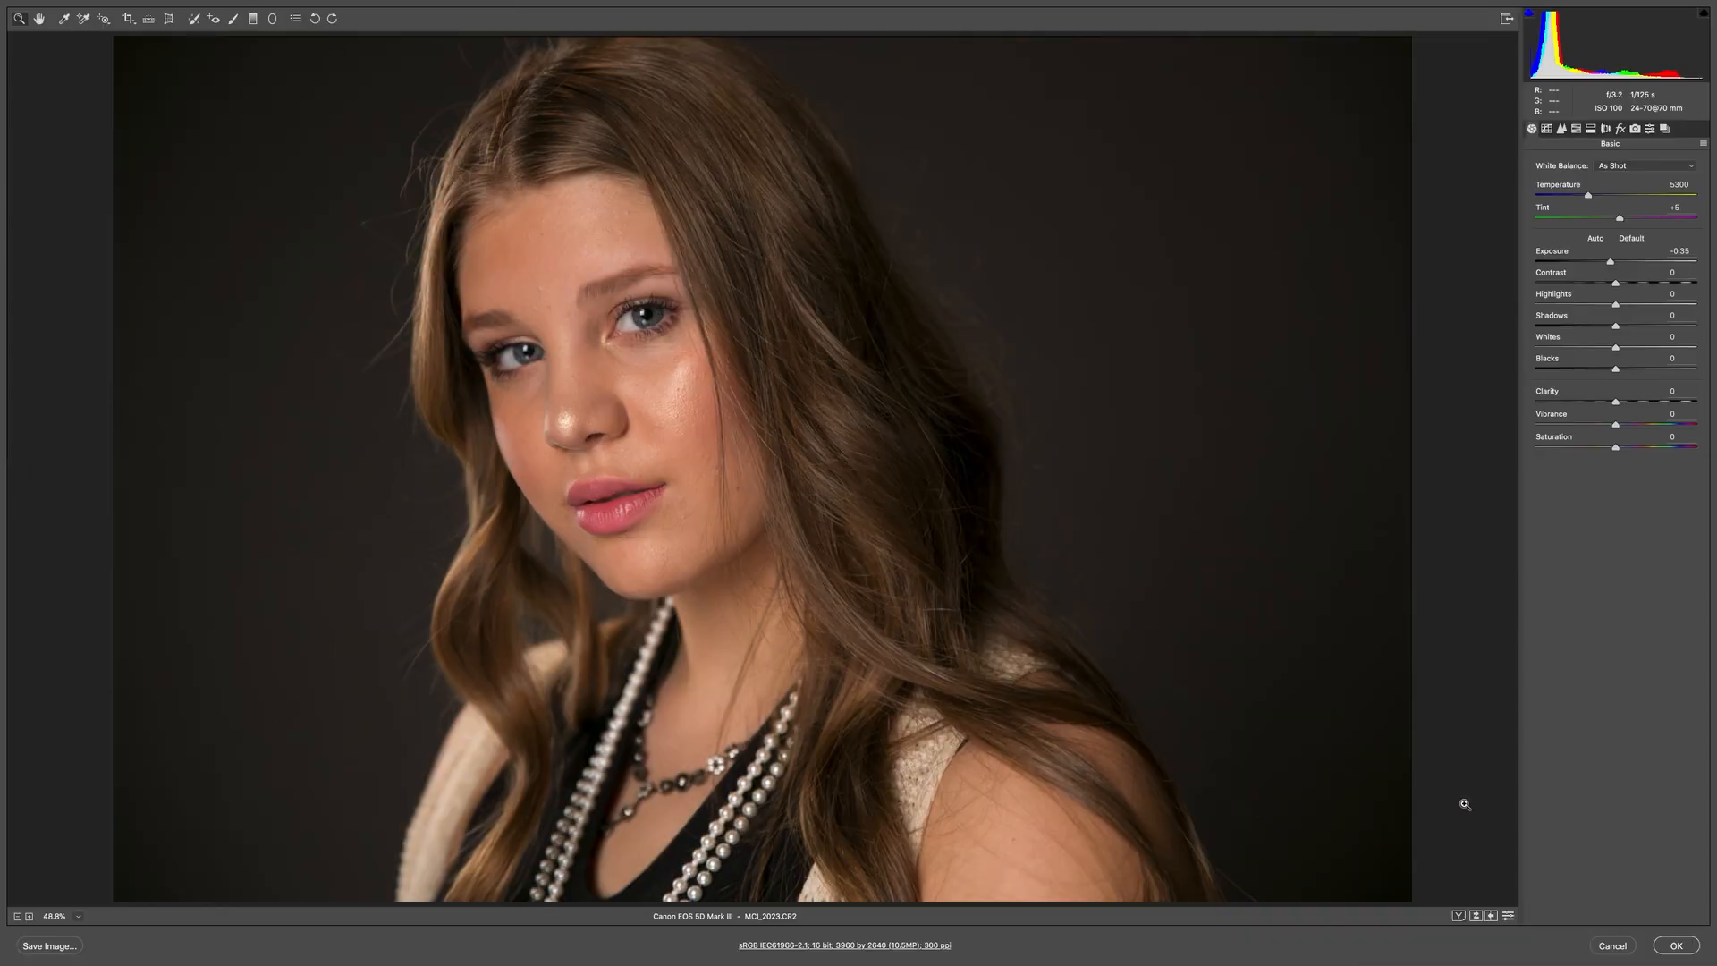
left_click(1612, 946)
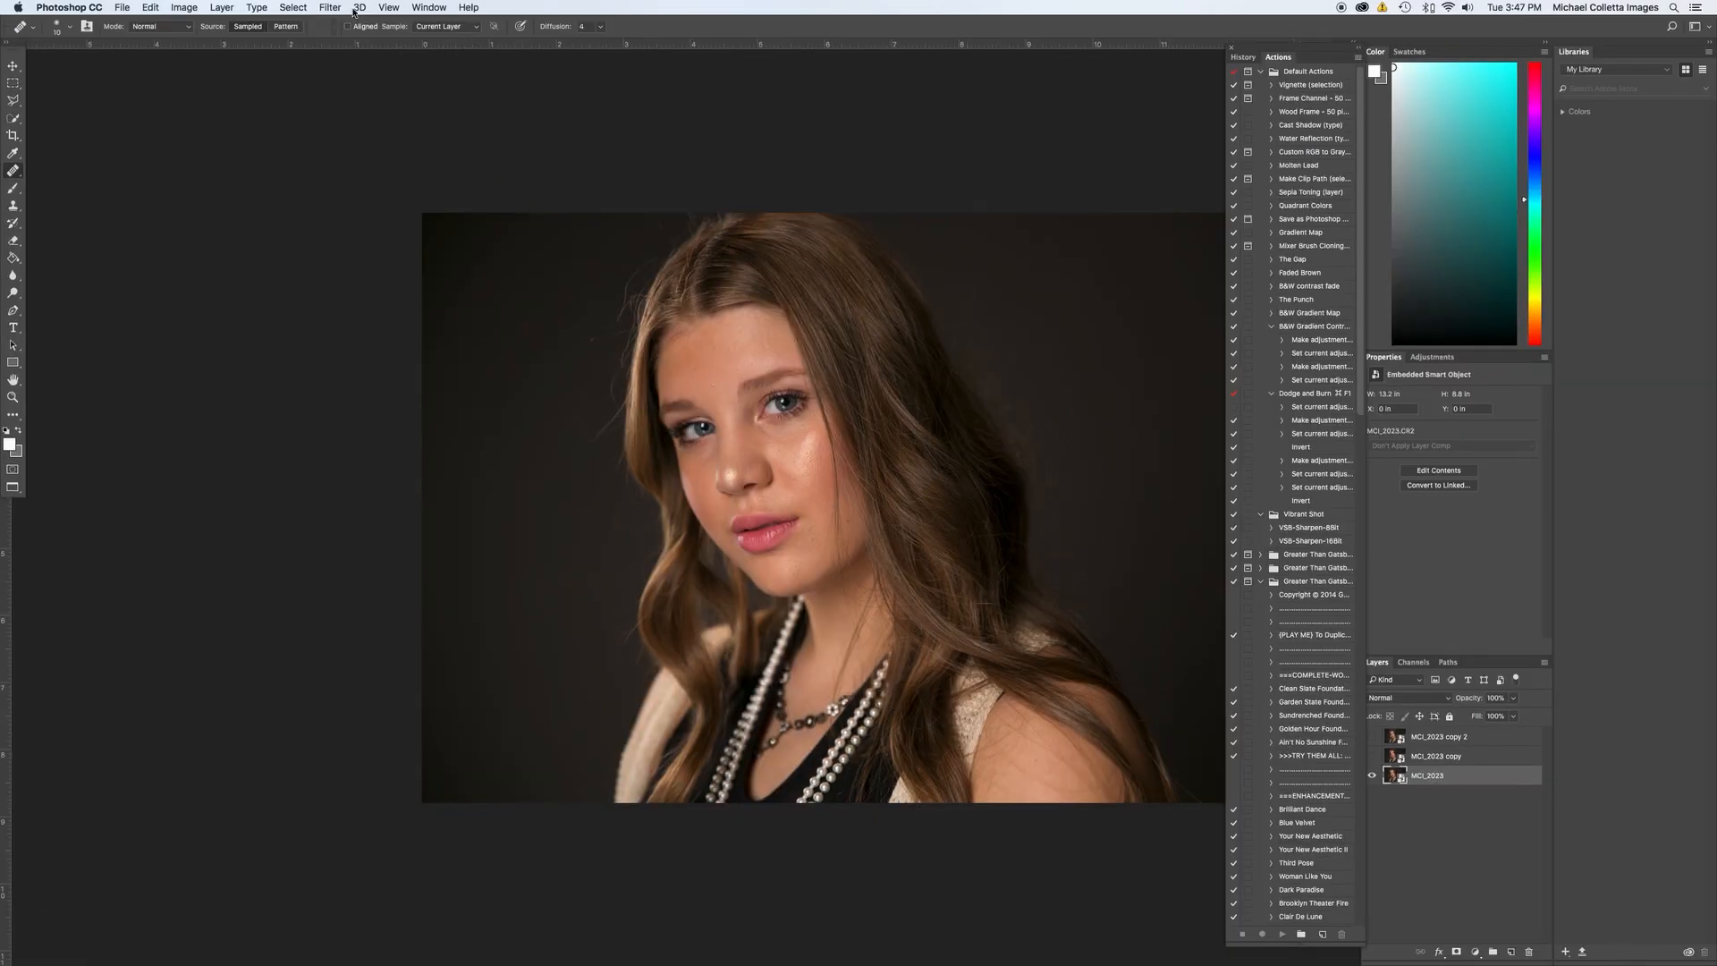
Collapse the floating Actions panel and make both copies of the photo layer visible.
left_click(327, 8)
double_click(1226, 44)
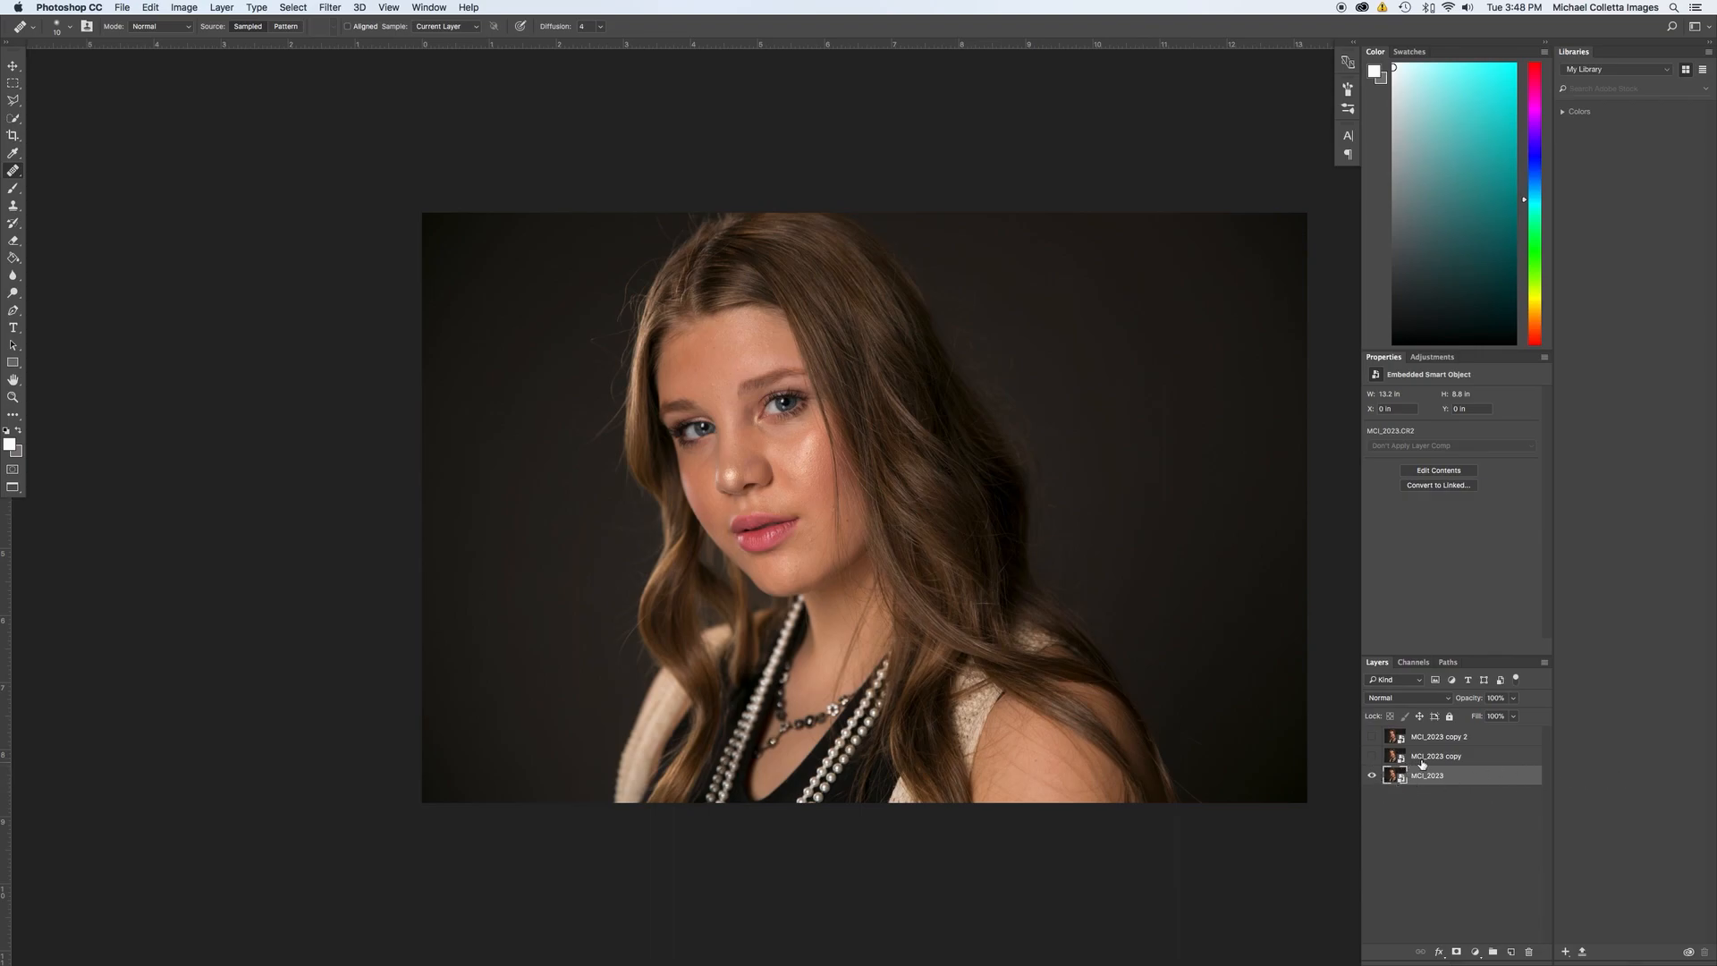
left_click(1370, 757)
left_click(1371, 732)
Rasterize the smart objects MCI_2023 copy and MCI_2023 copy 2 together.
left_click(1394, 758)
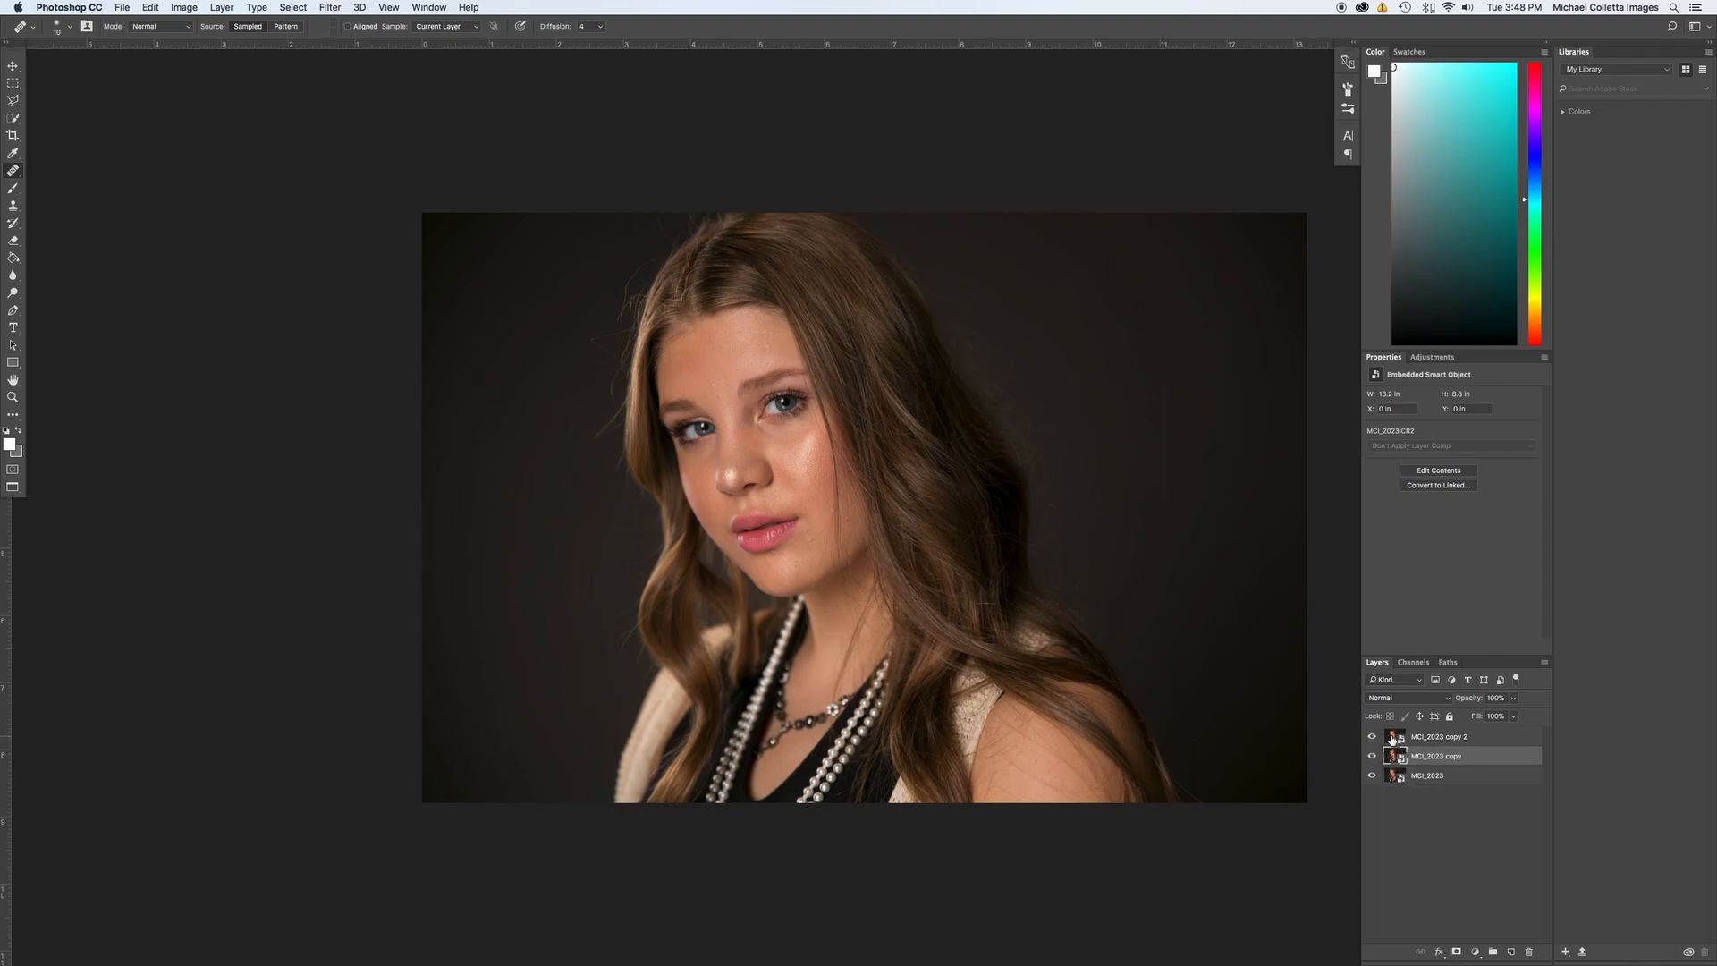
left_click(1392, 739, "shift")
left_click(221, 8)
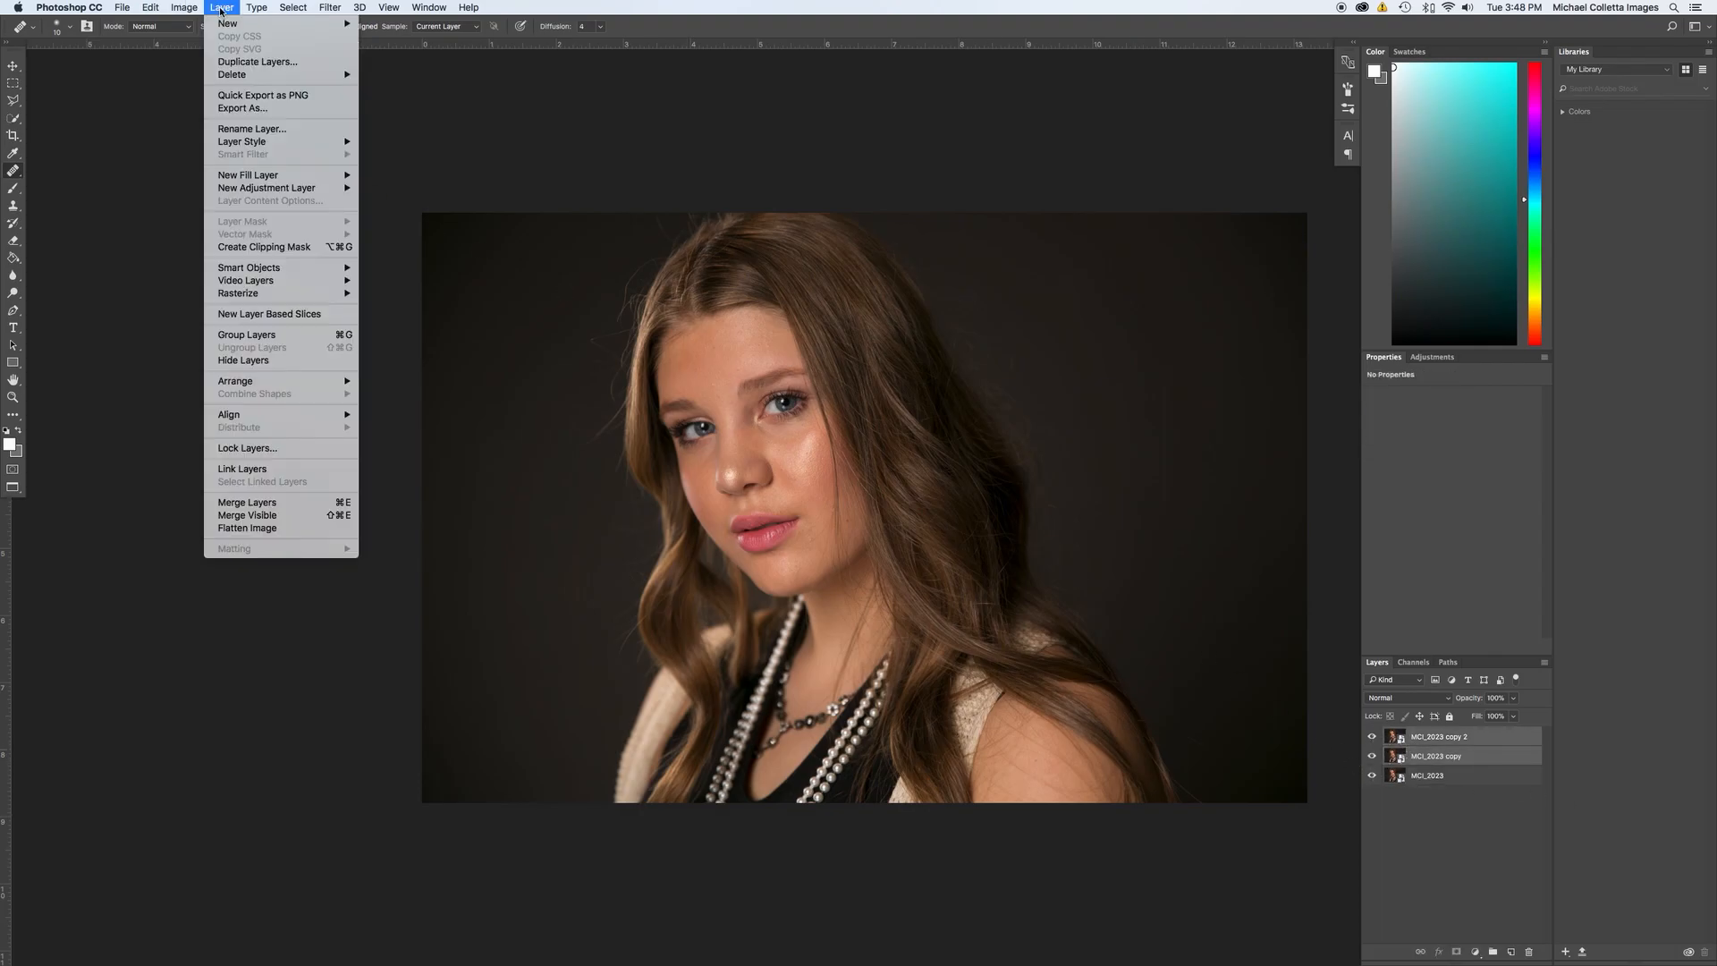
mouse_move(245, 295)
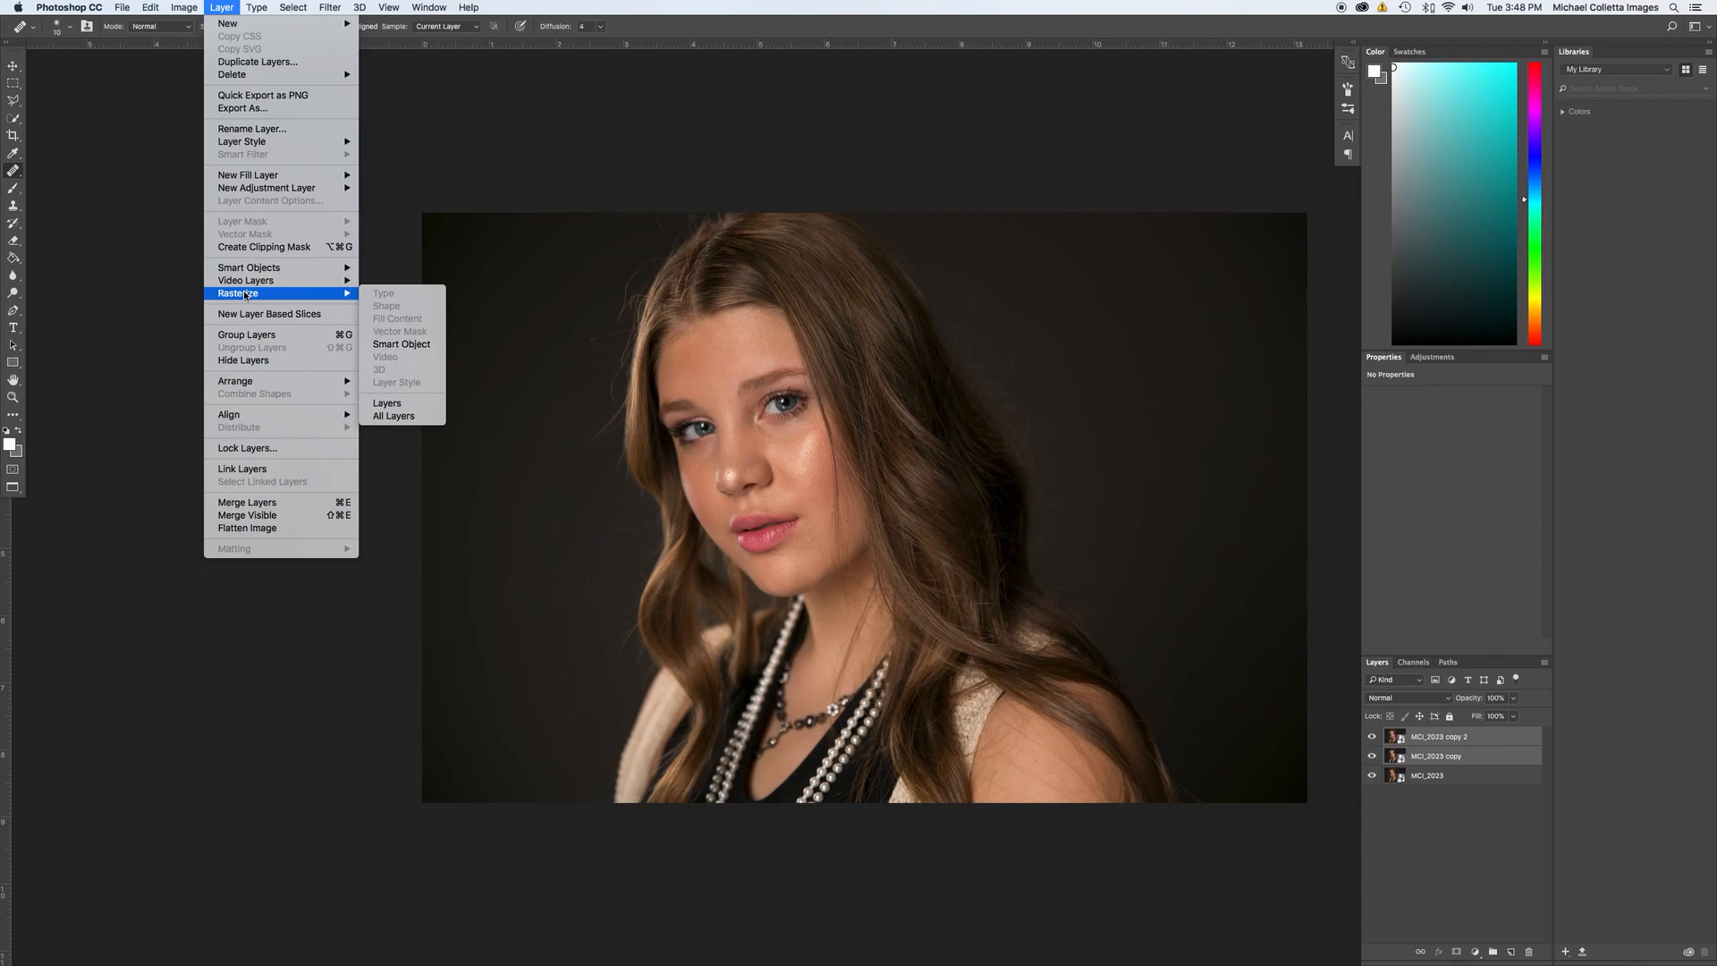
left_click(413, 344)
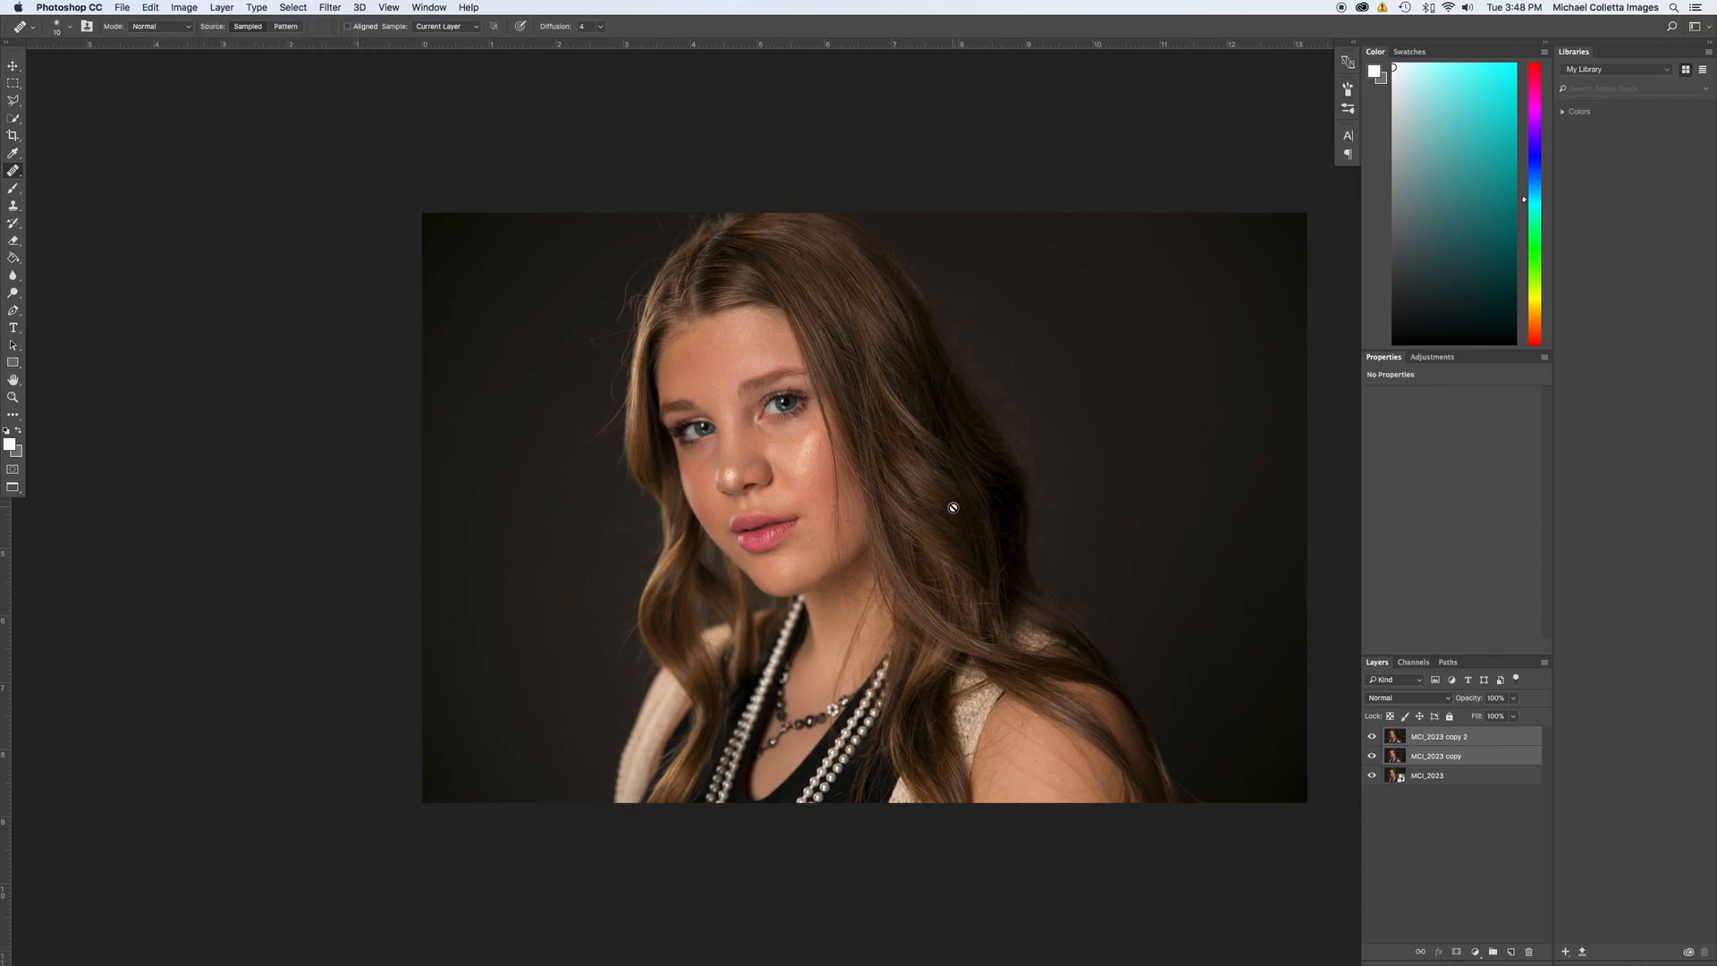
Make MCI_2023 copy the active layer and hide MCI_2023 copy 2 above it.
left_click(1487, 778)
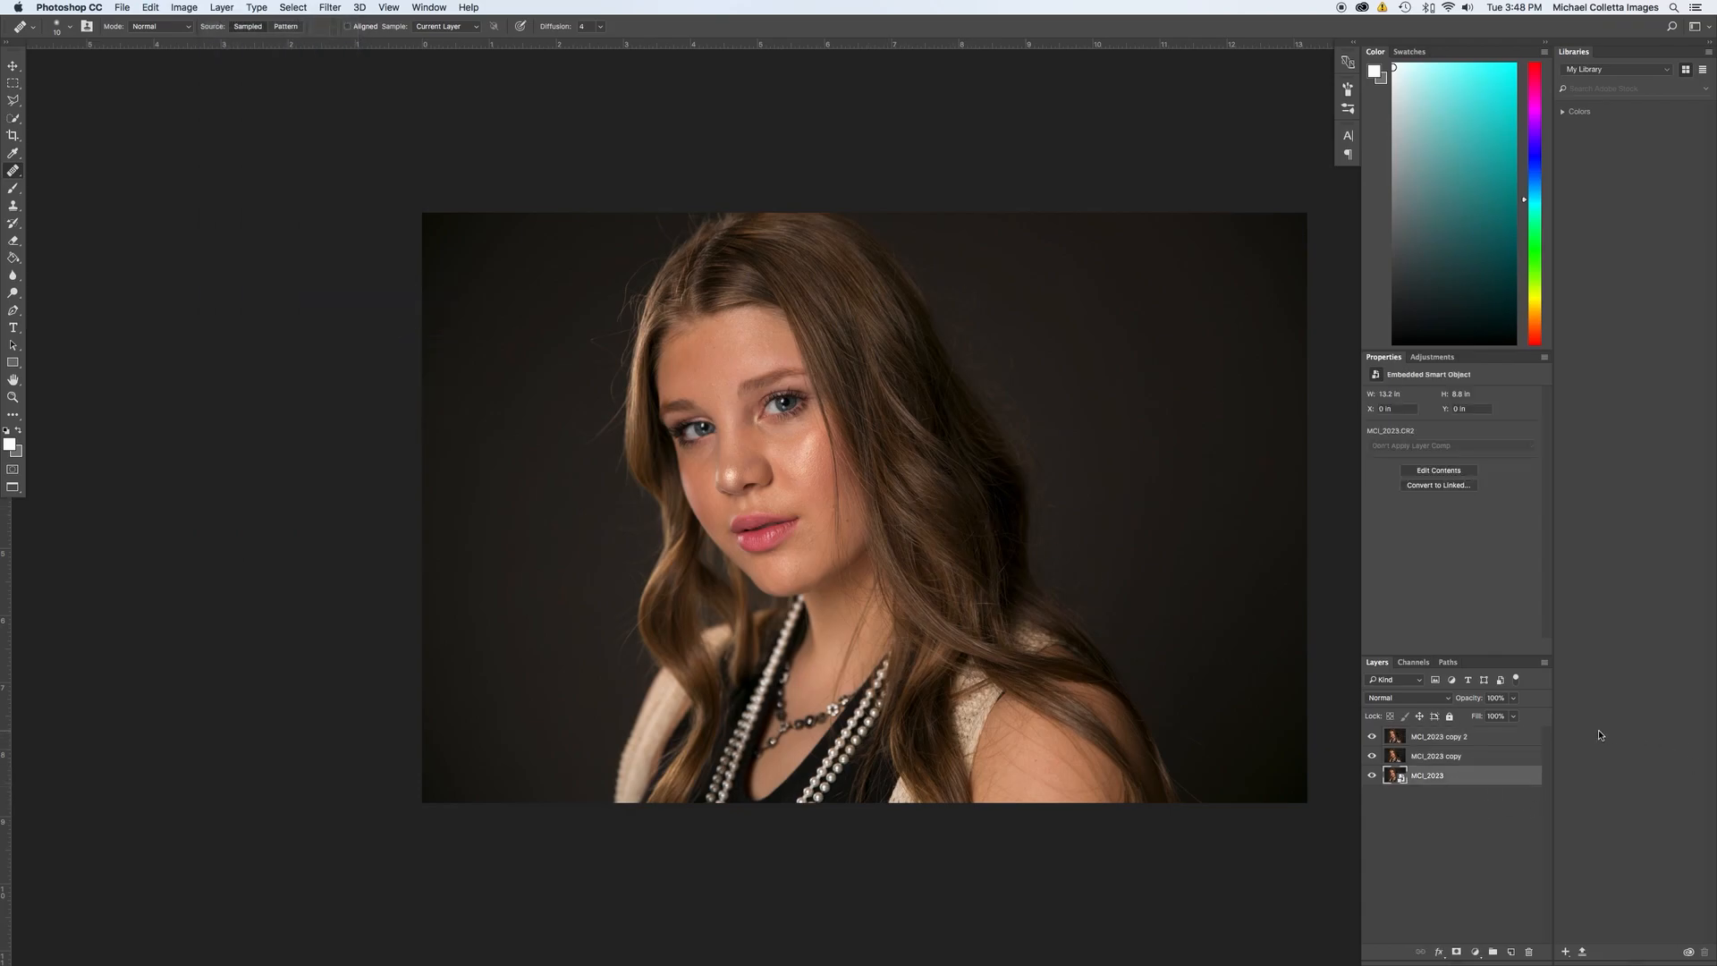
left_click(1500, 759)
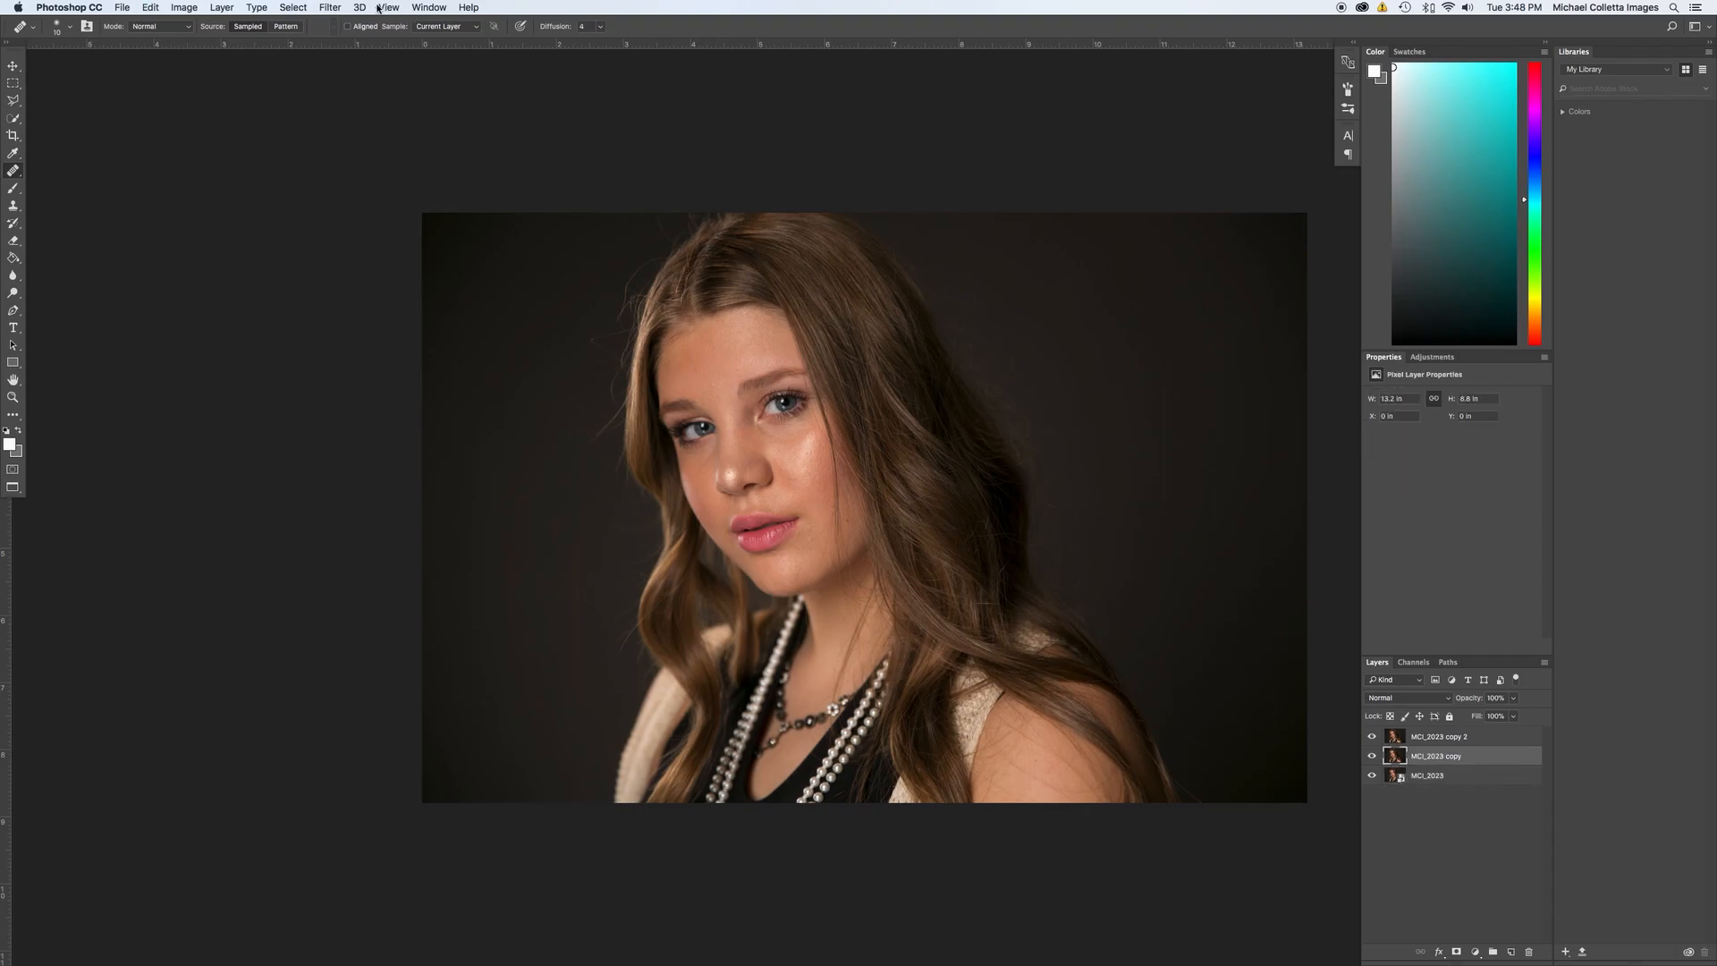
left_click(331, 9)
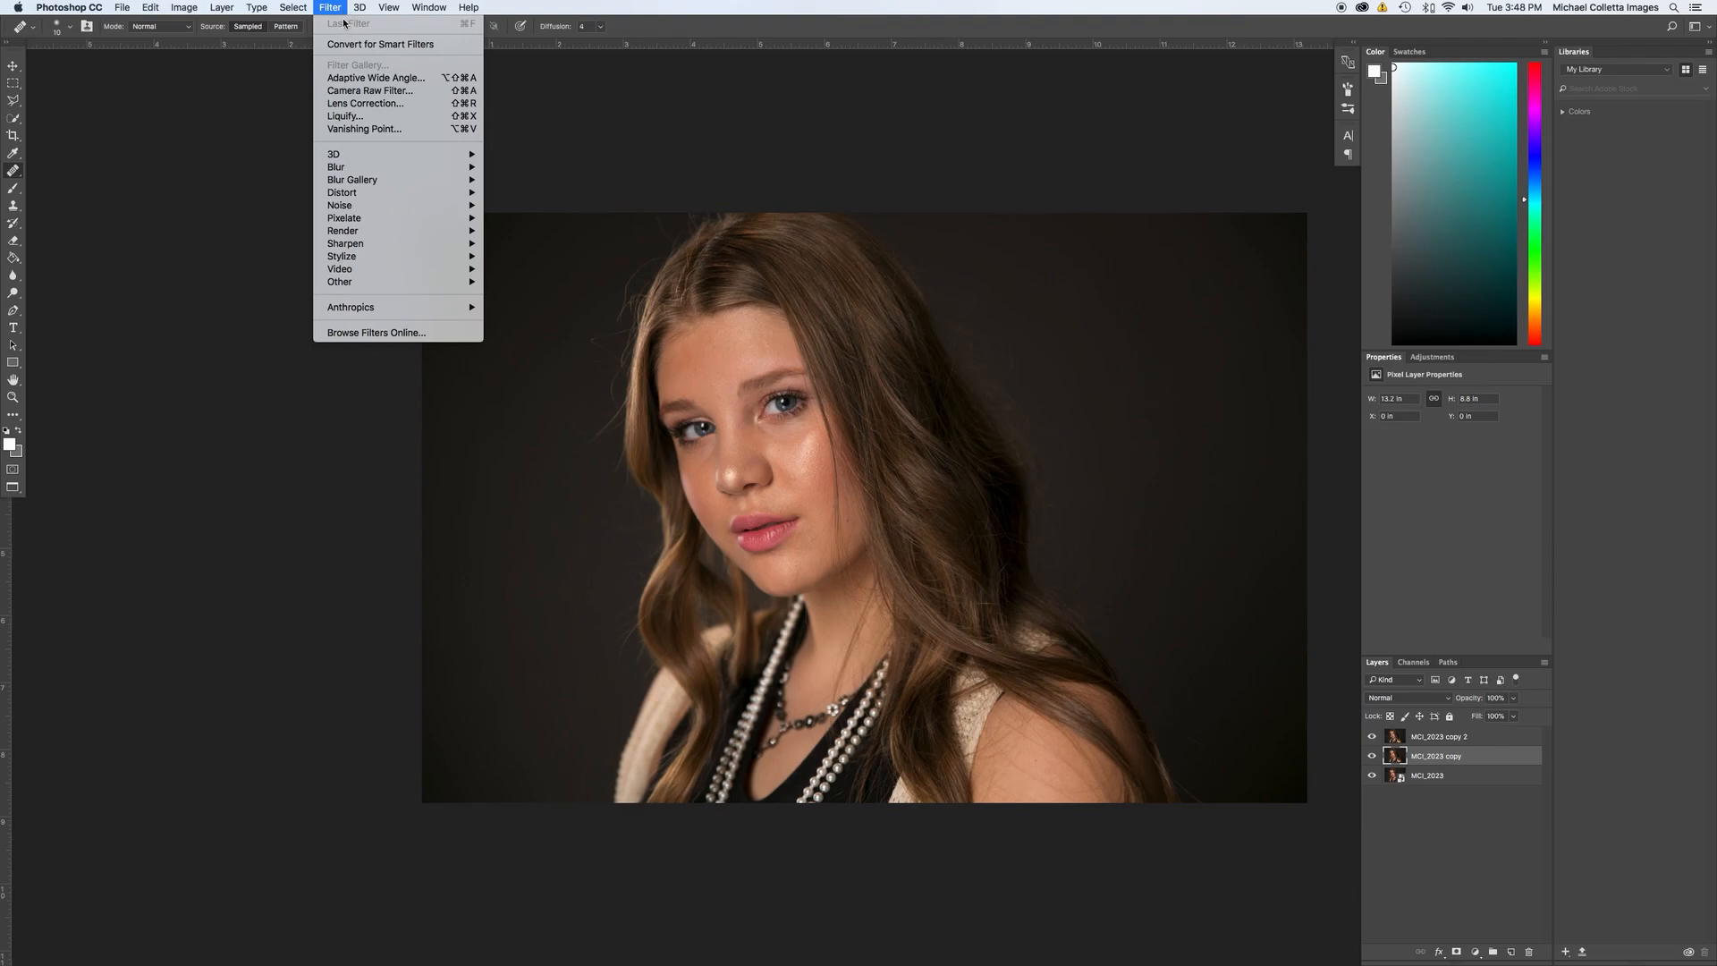
left_click(1418, 795)
left_click(1370, 738)
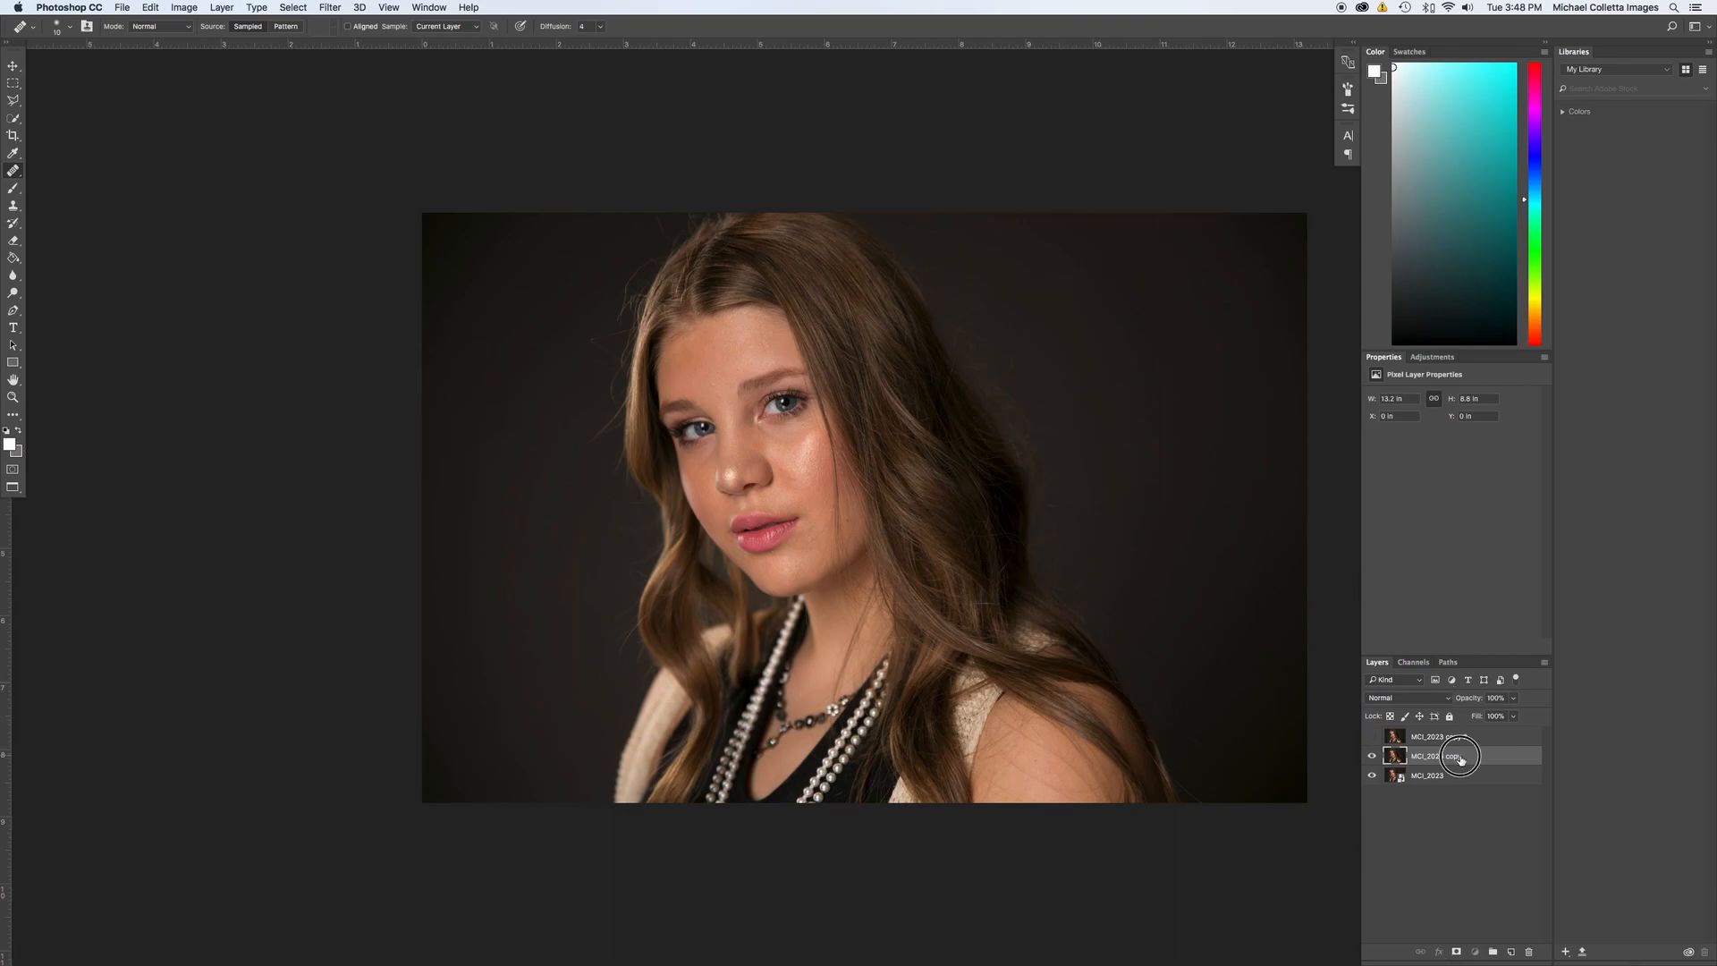
Apply a Gaussian Blur with a radius of 18 pixels to MCI_2023 copy.
left_click(336, 6)
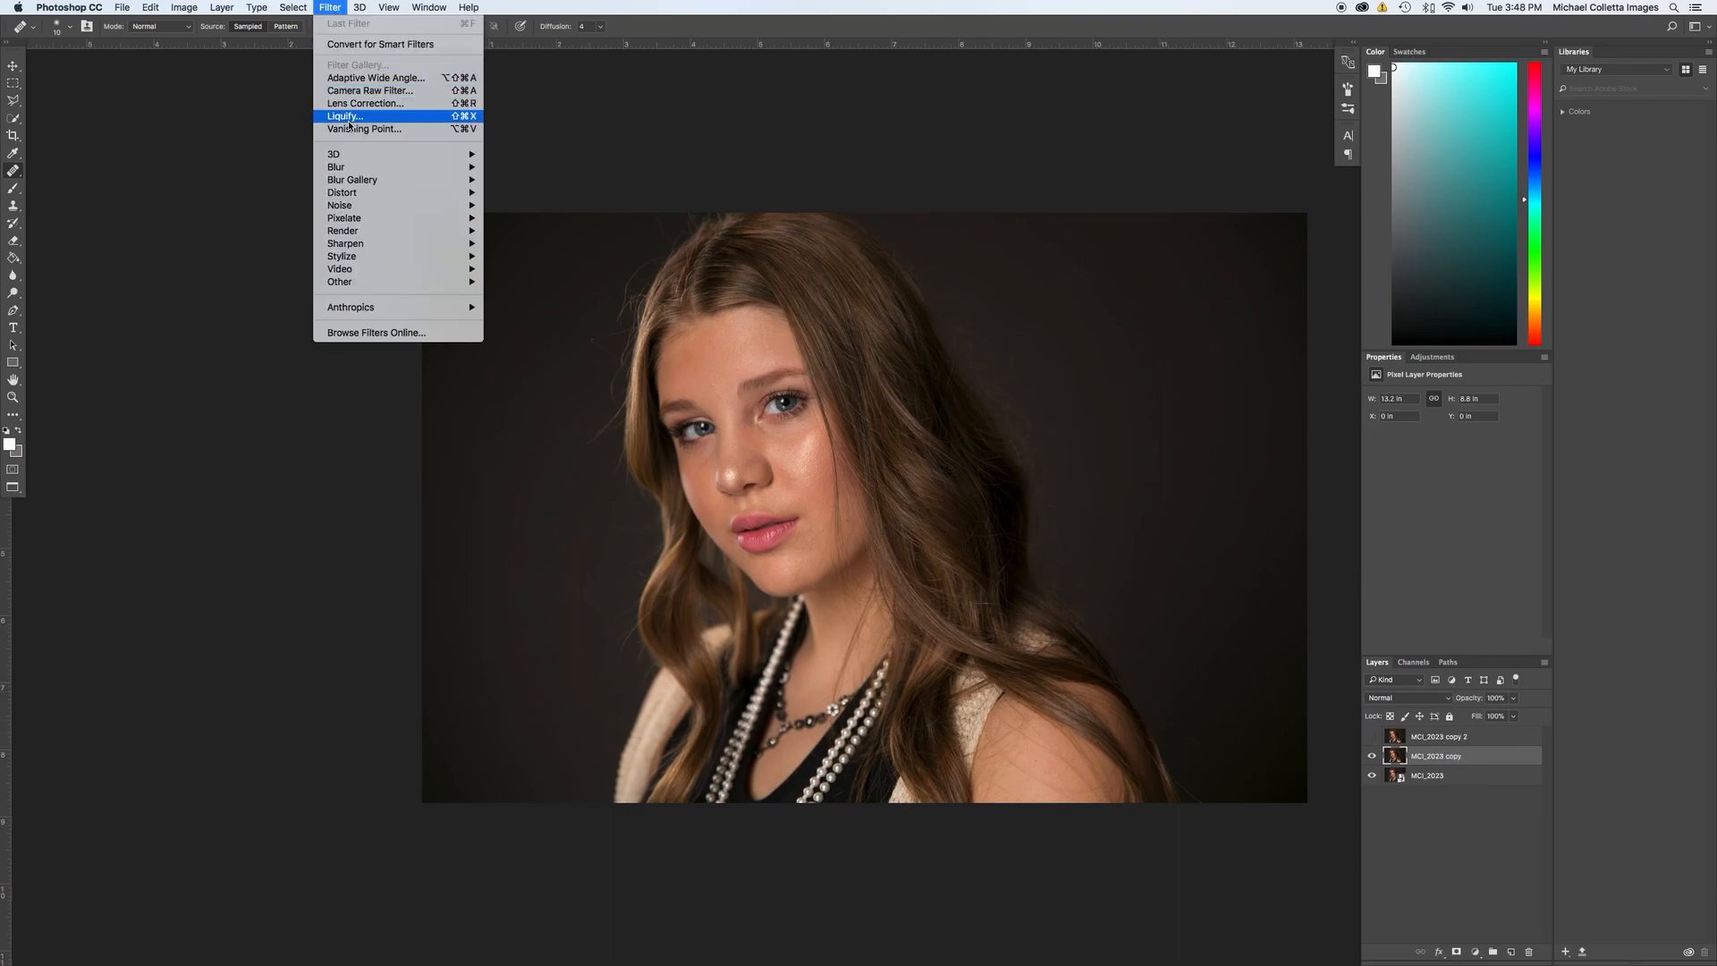
mouse_move(351, 167)
left_click(552, 220)
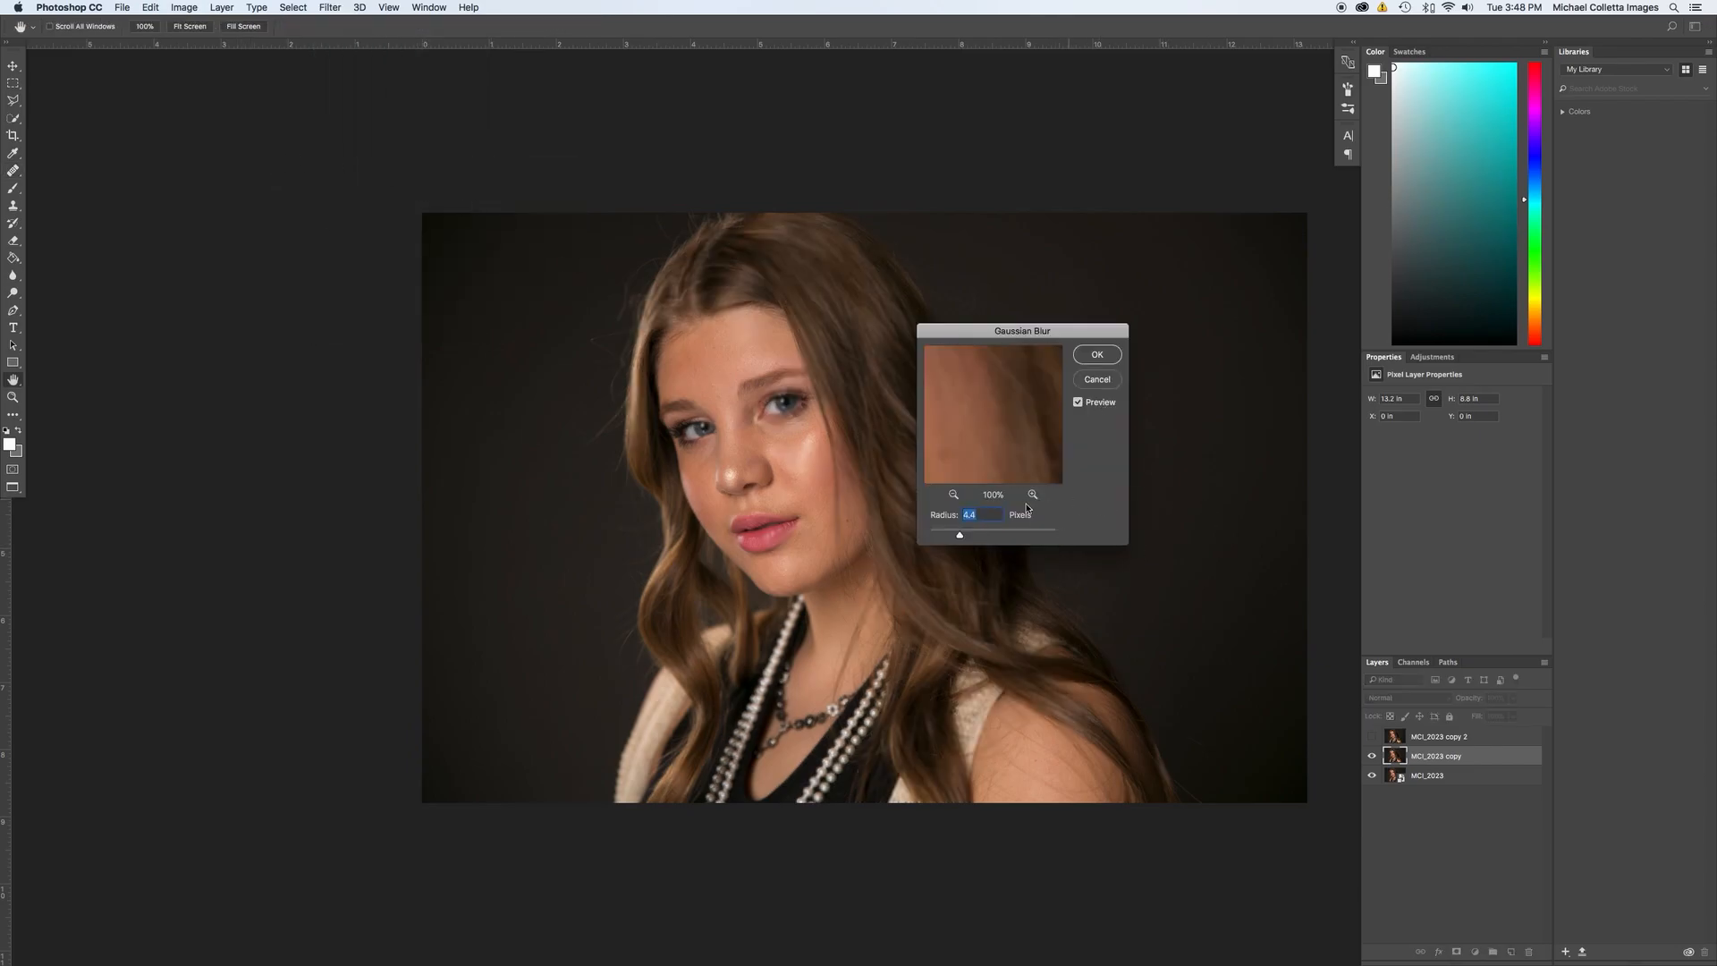
left_click_drag(979, 335, 1062, 314)
mouse_move(1043, 516)
left_mouse_down()
mouse_move(1087, 518)
mouse_move(1067, 516)
left_mouse_up()
double_click(1053, 494)
type("18")
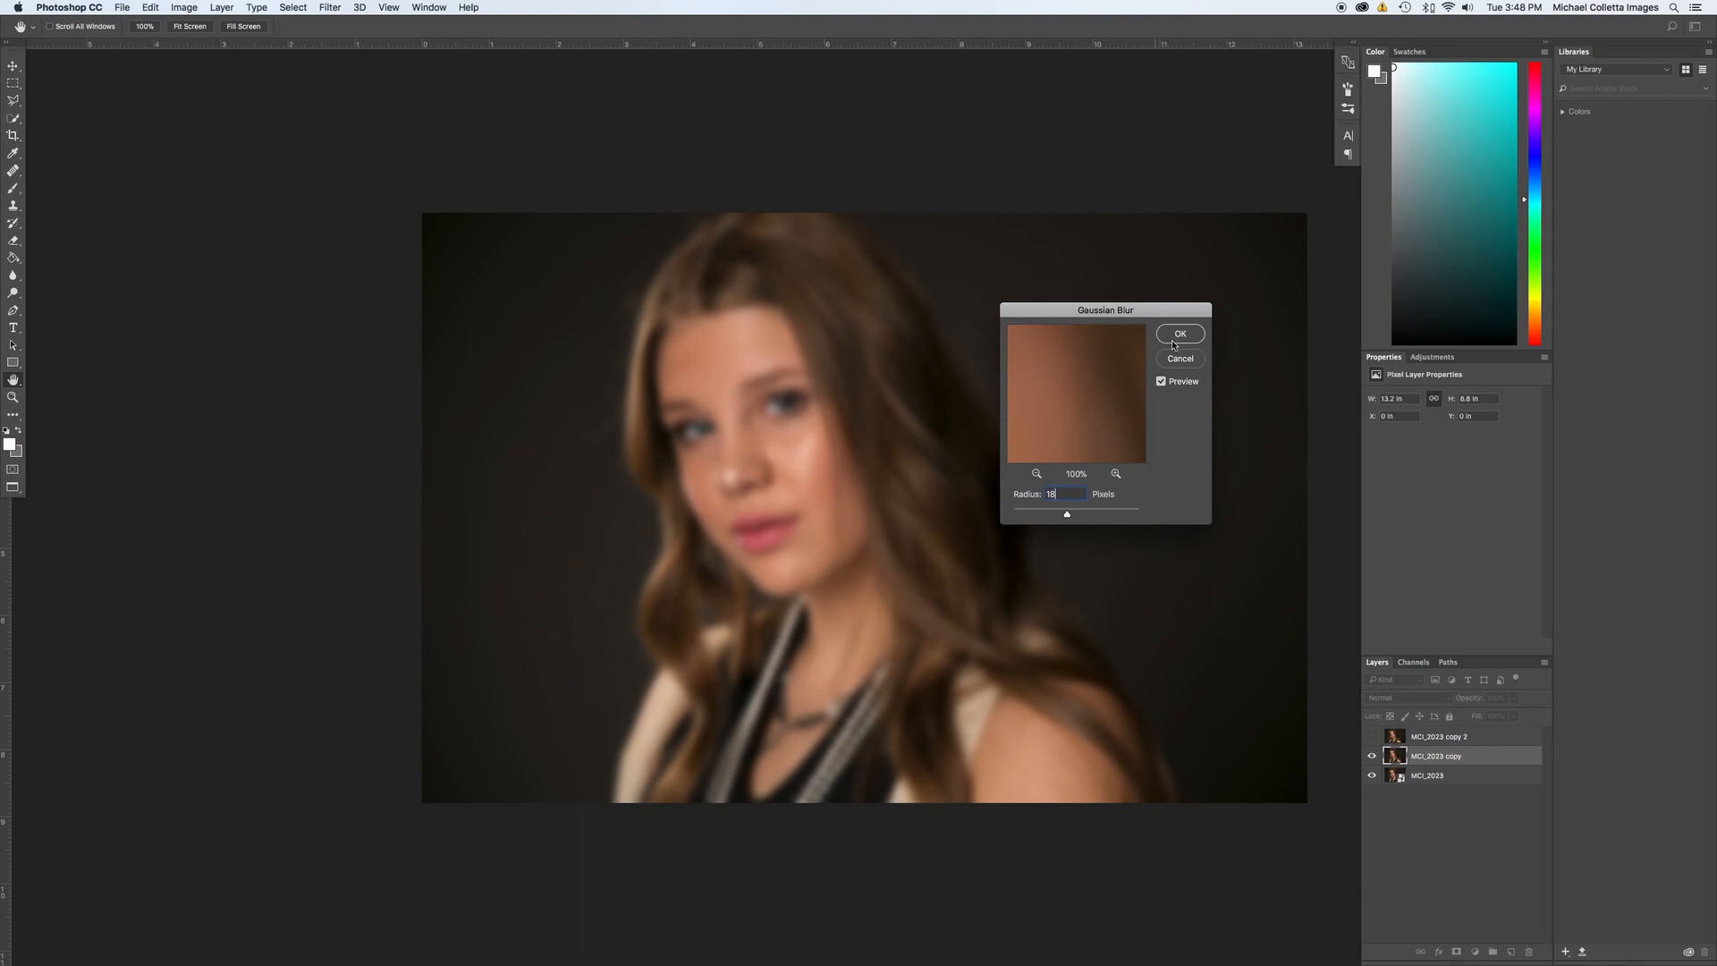
key("Return")
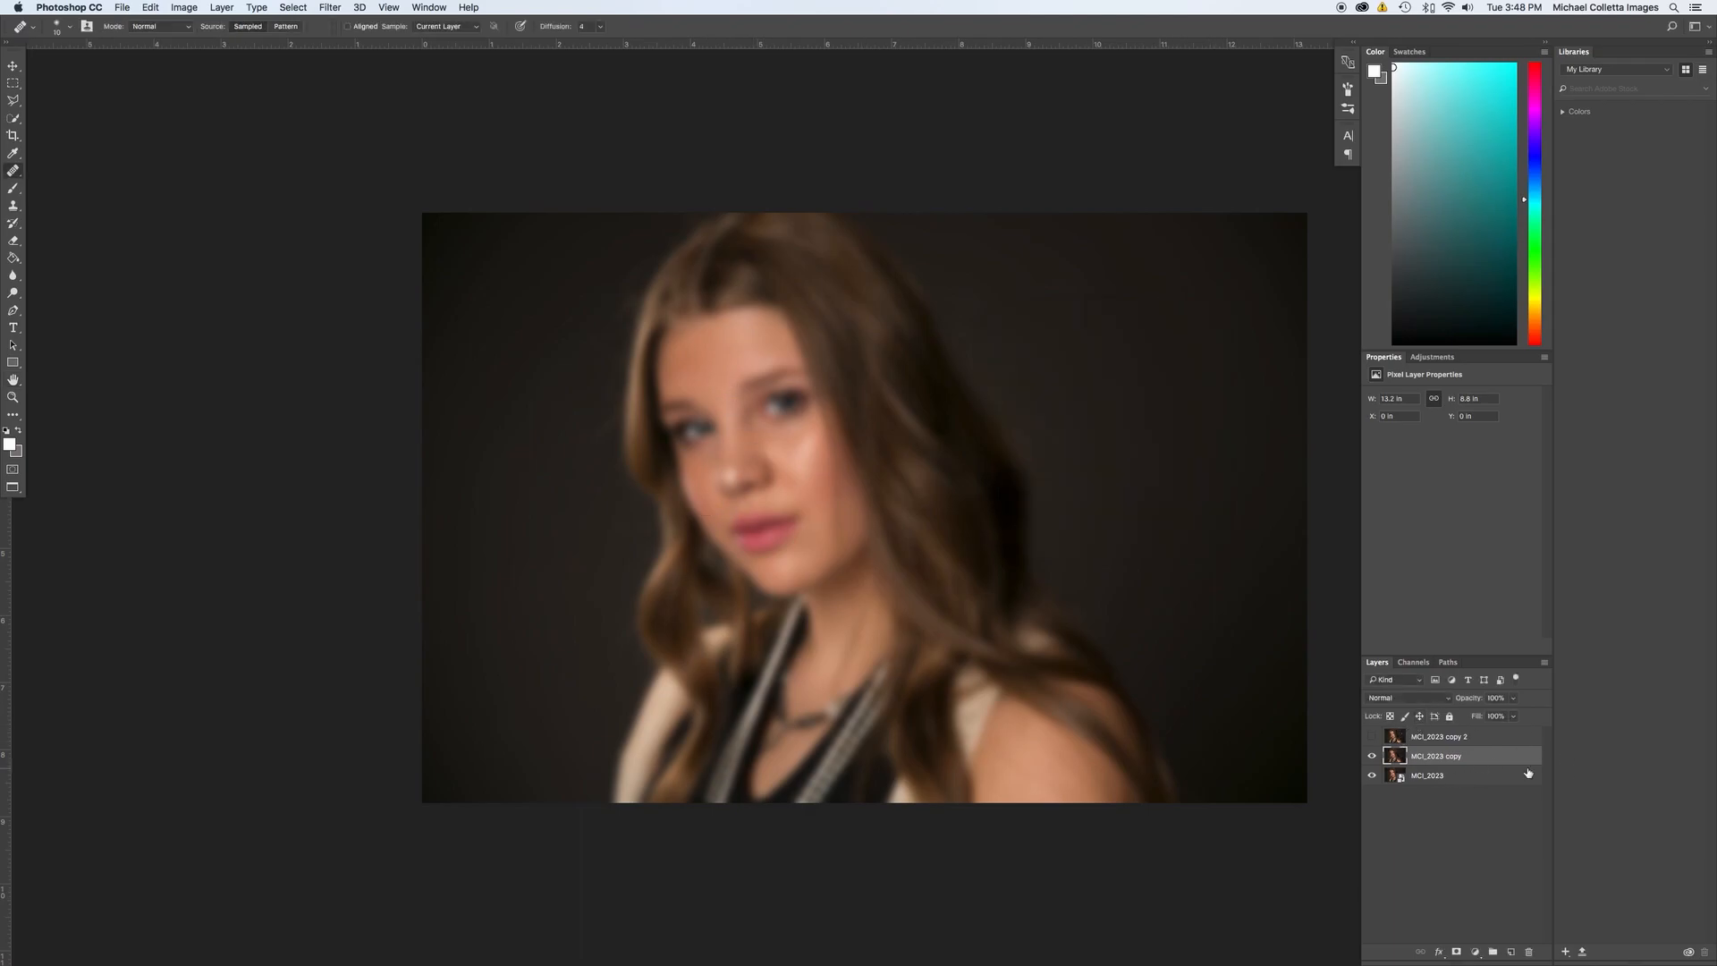
Make MCI_2023 copy 2 visible and active, and start Apply Image with MCI_2023 copy as its source layer.
left_click(1430, 736)
left_click(1371, 737)
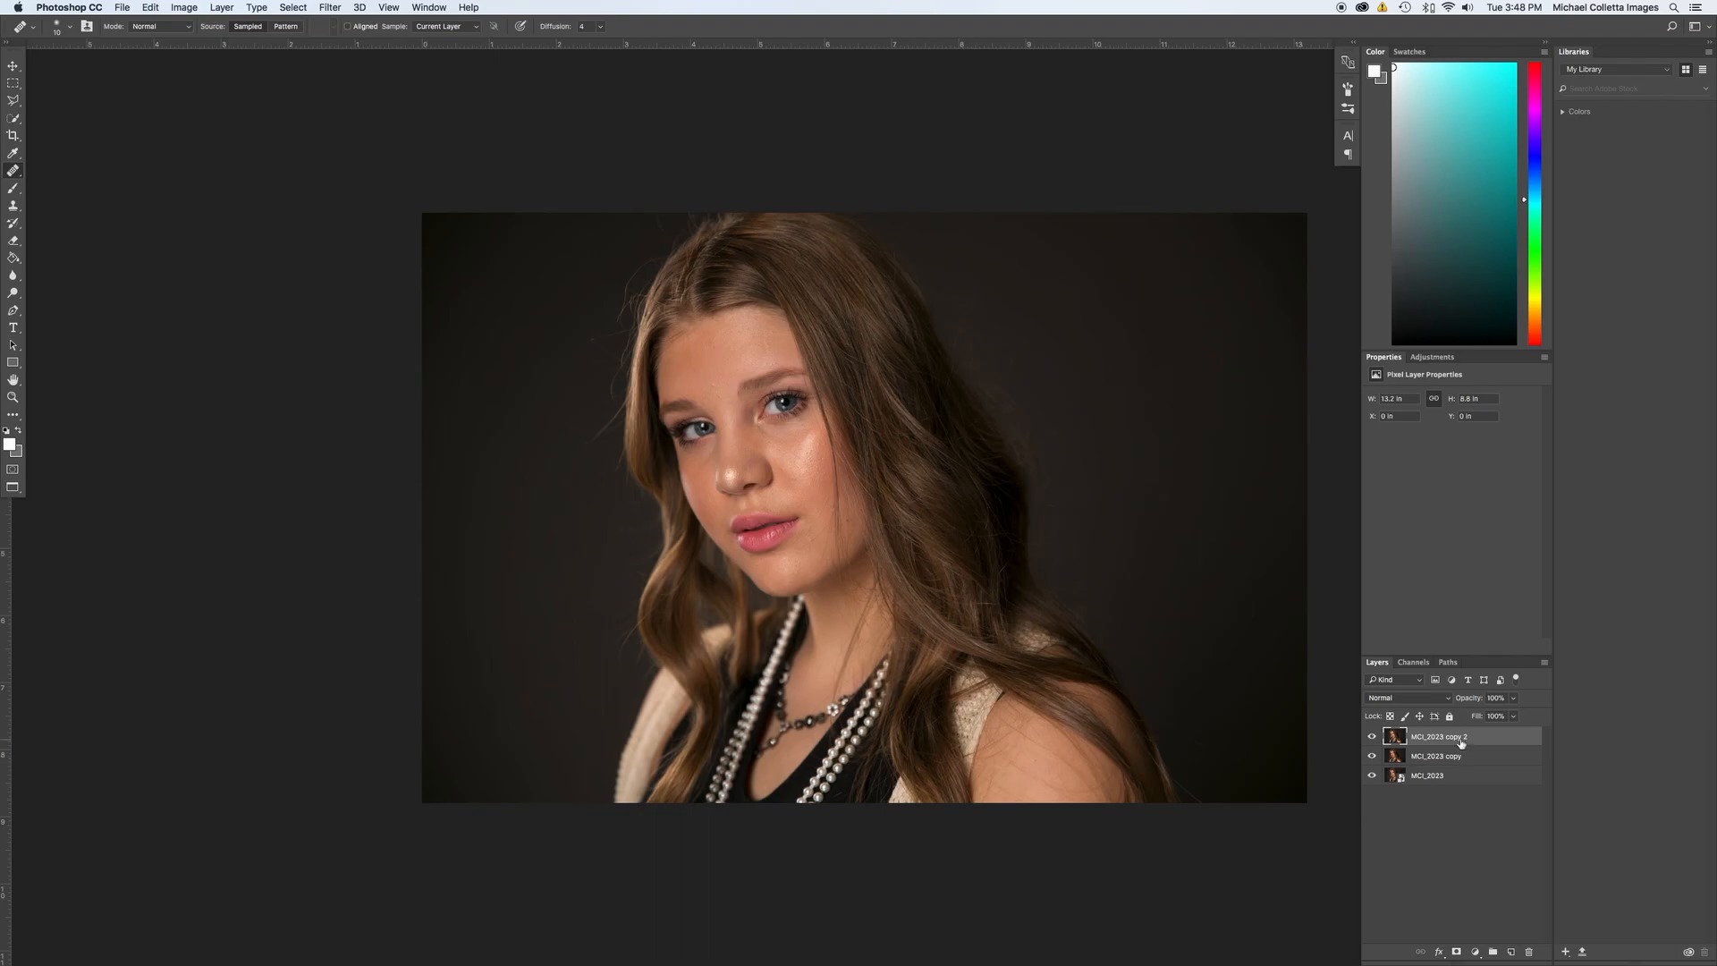
left_click(220, 7)
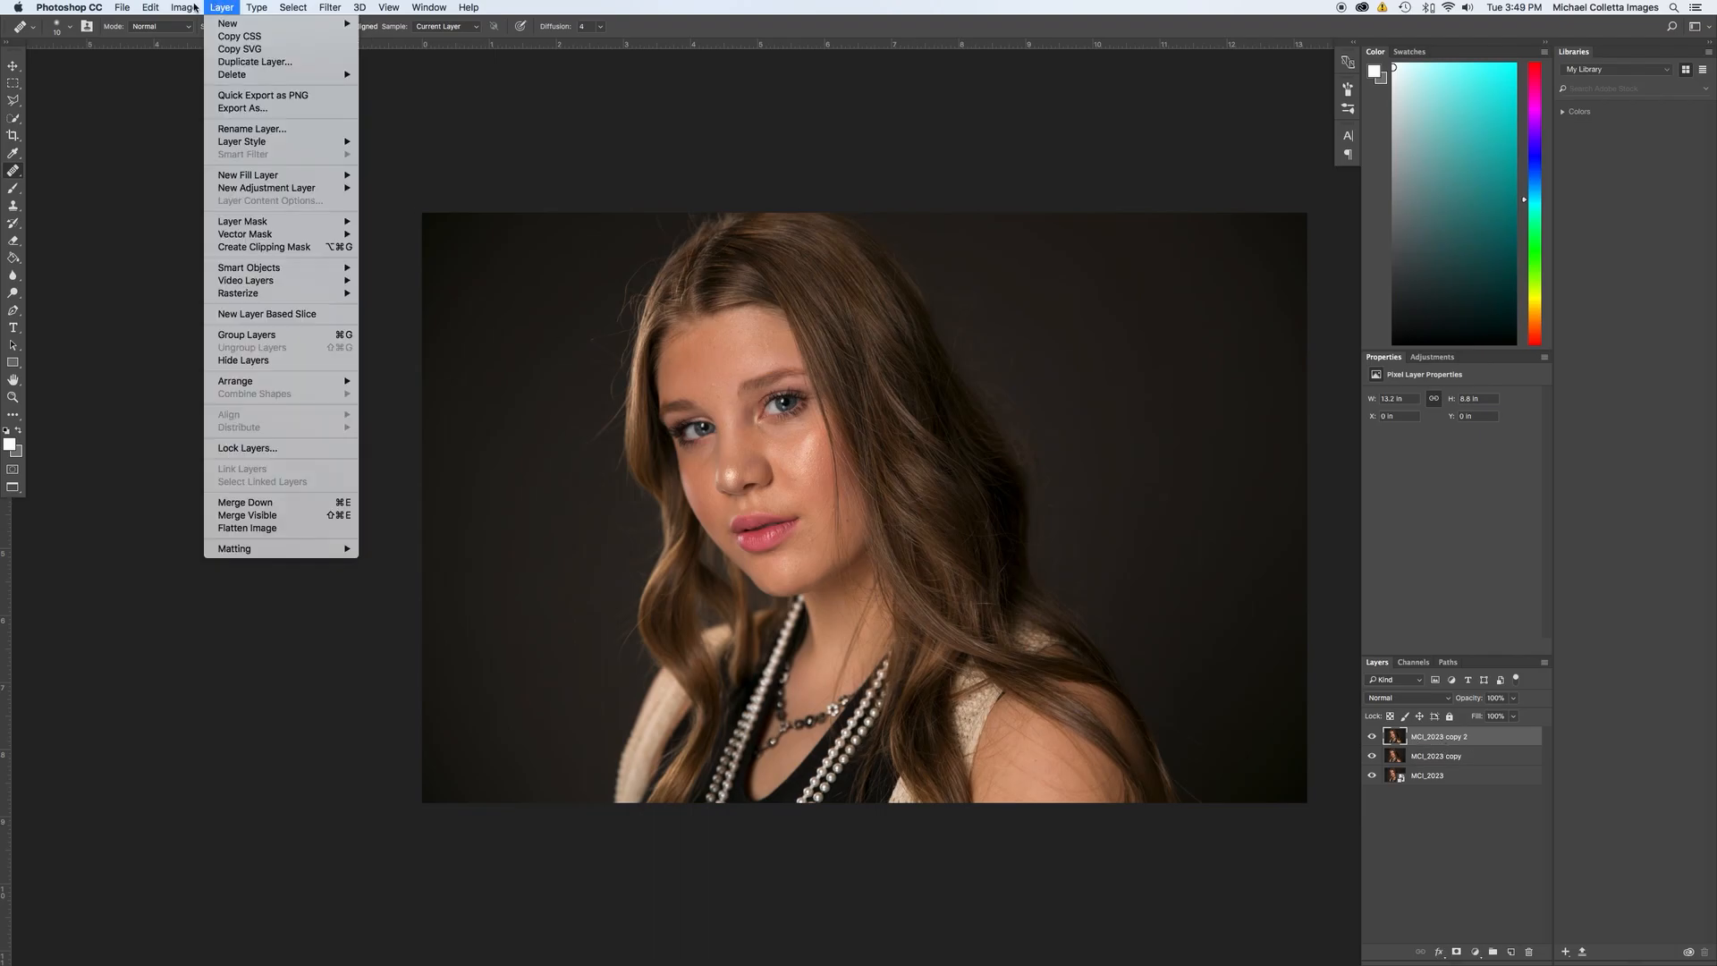
mouse_move(189, 7)
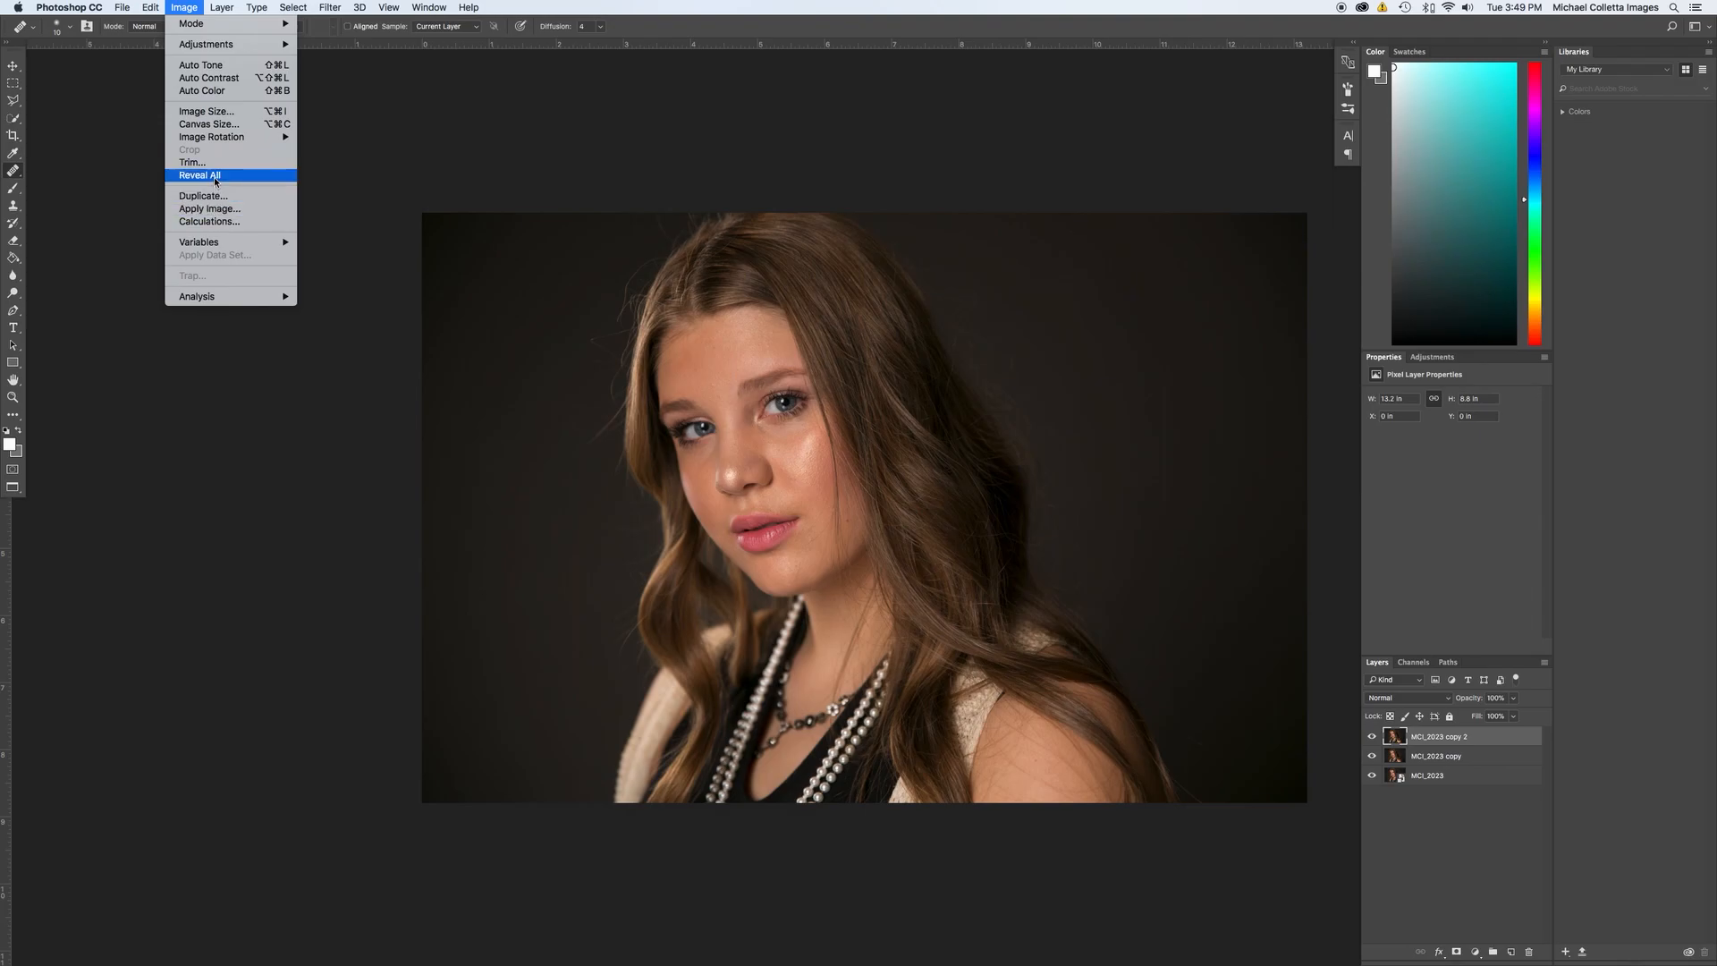
left_click(209, 208)
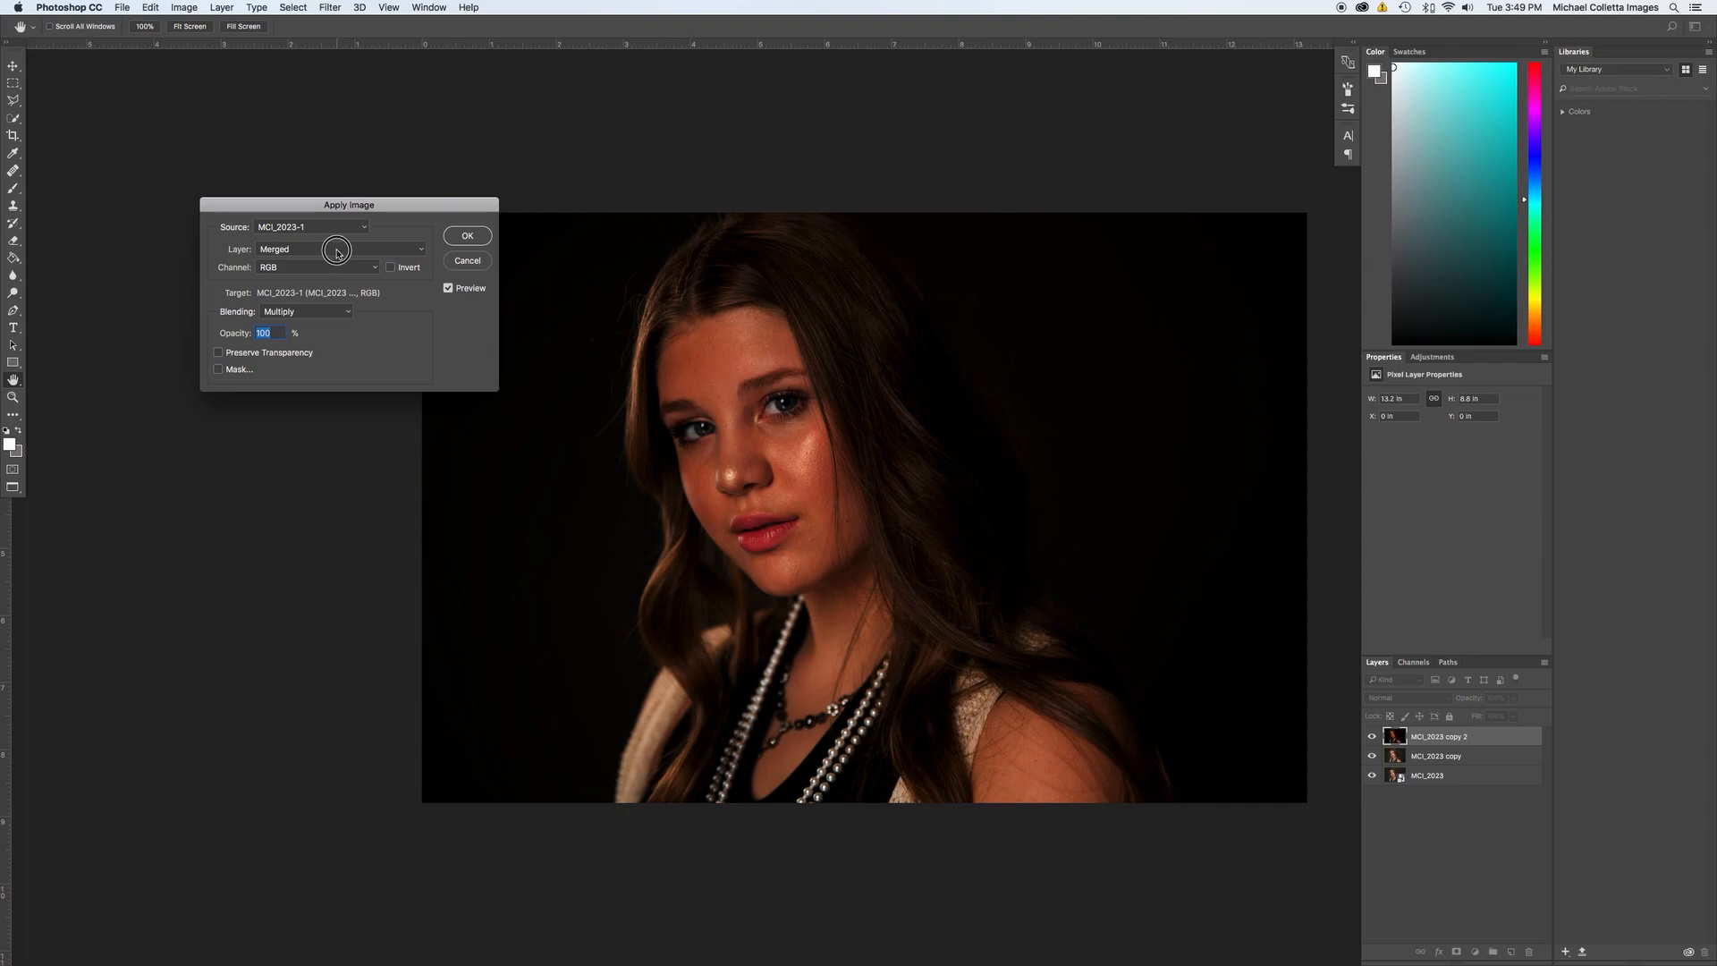
left_click(337, 250)
left_click(331, 279)
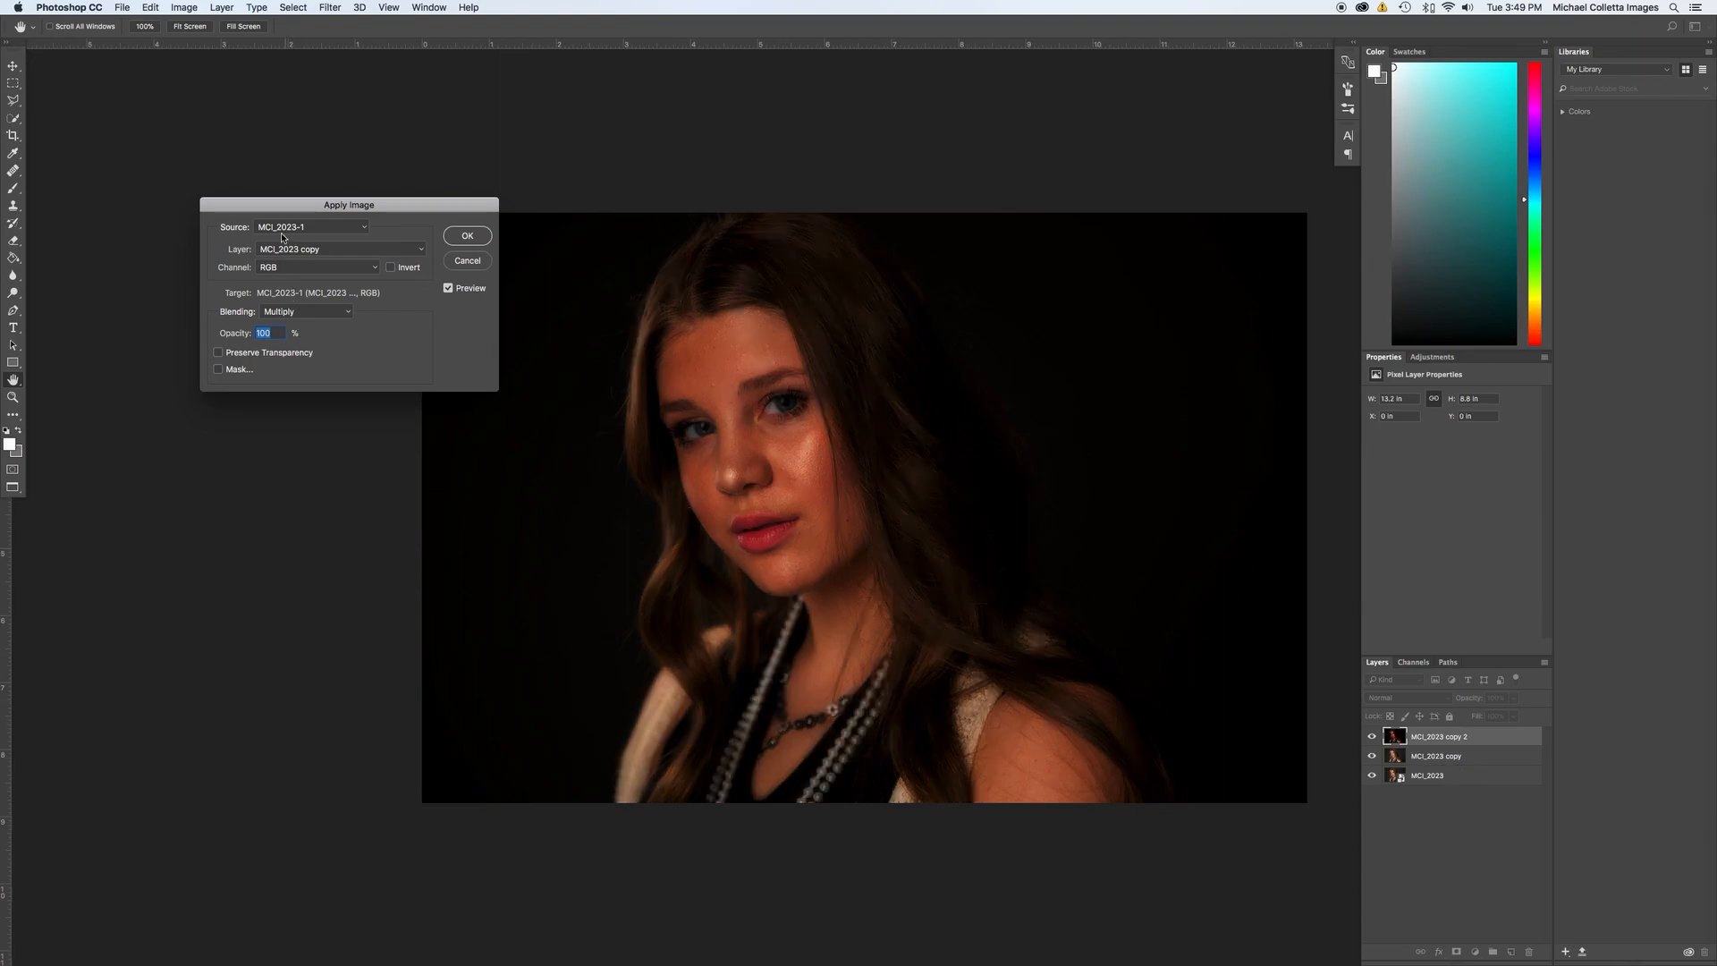
Apply the inverted source to MCI_2023 copy 2 with Add blending and a scale of 2, and set the layer's blend mode to Linear Light.
left_click(353, 313)
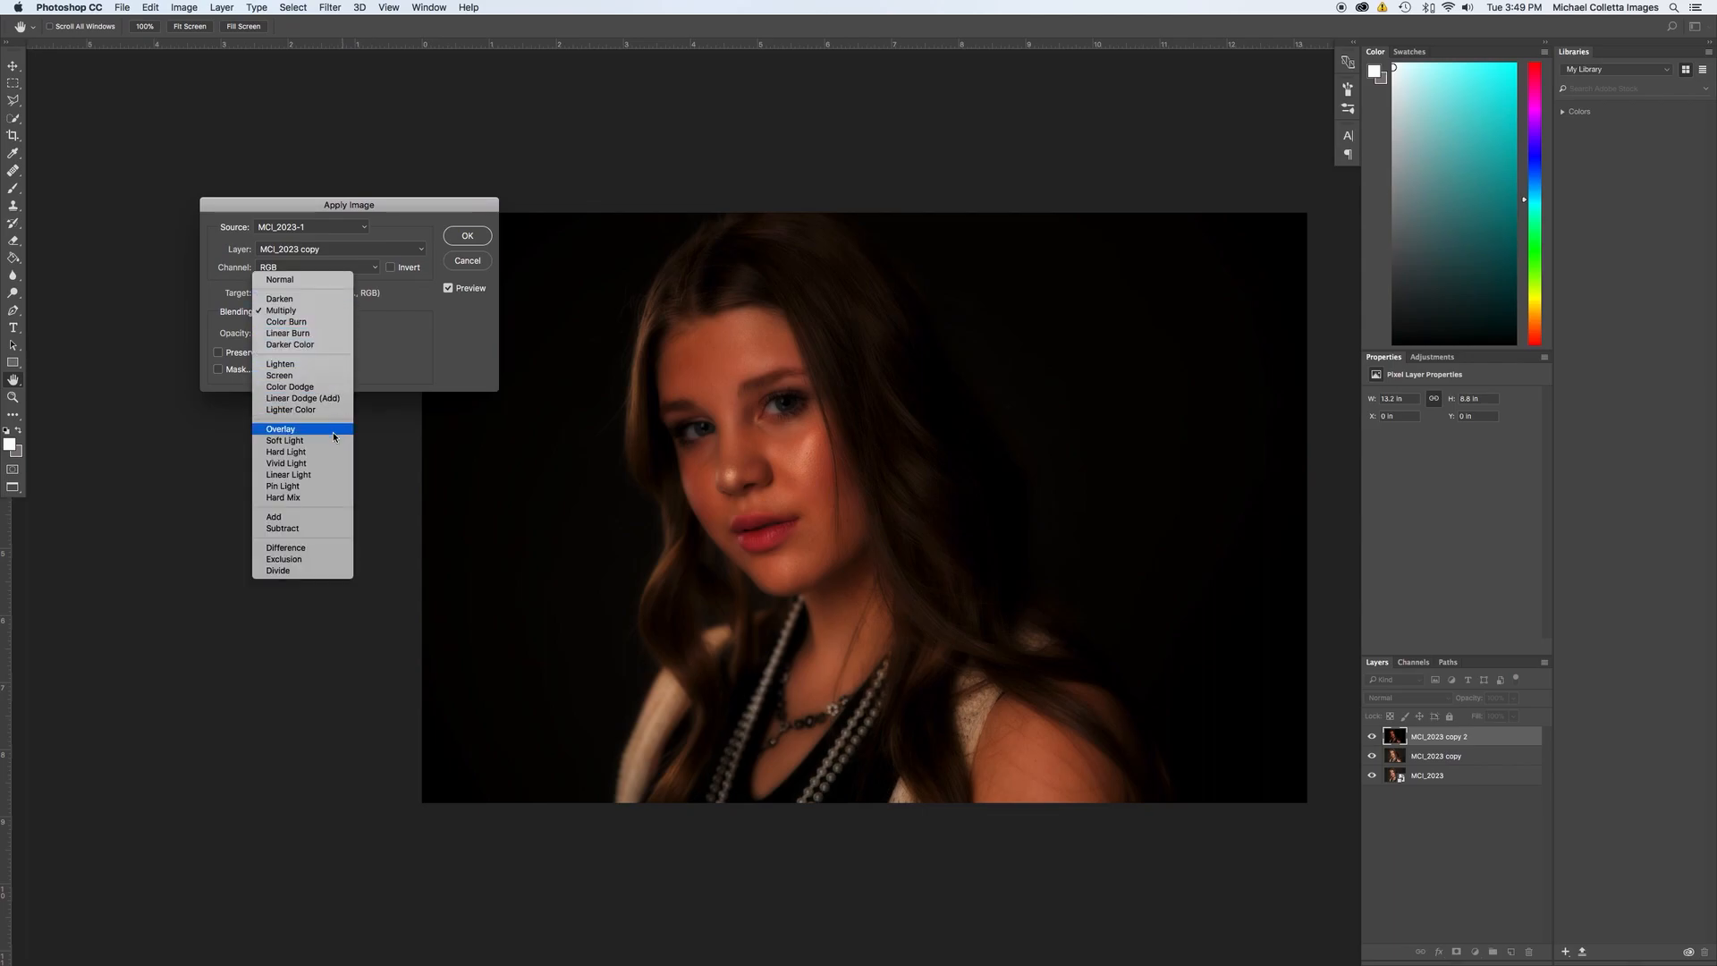
left_click(319, 519)
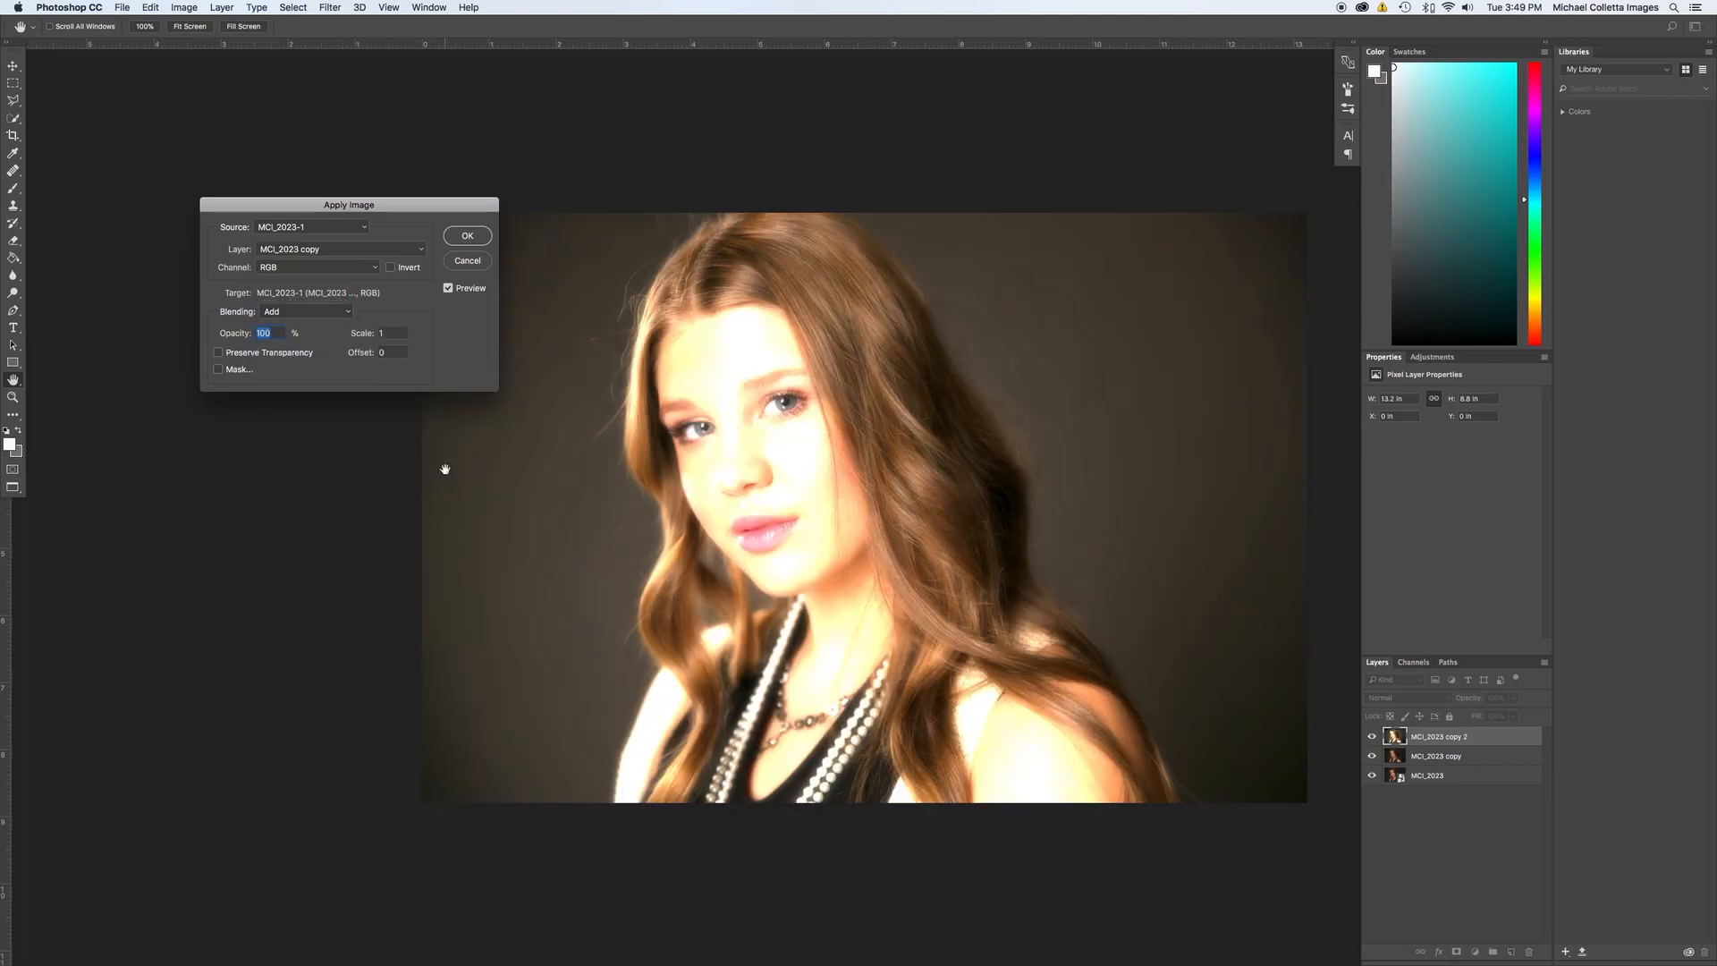
double_click(385, 333)
type("2")
left_click(390, 267)
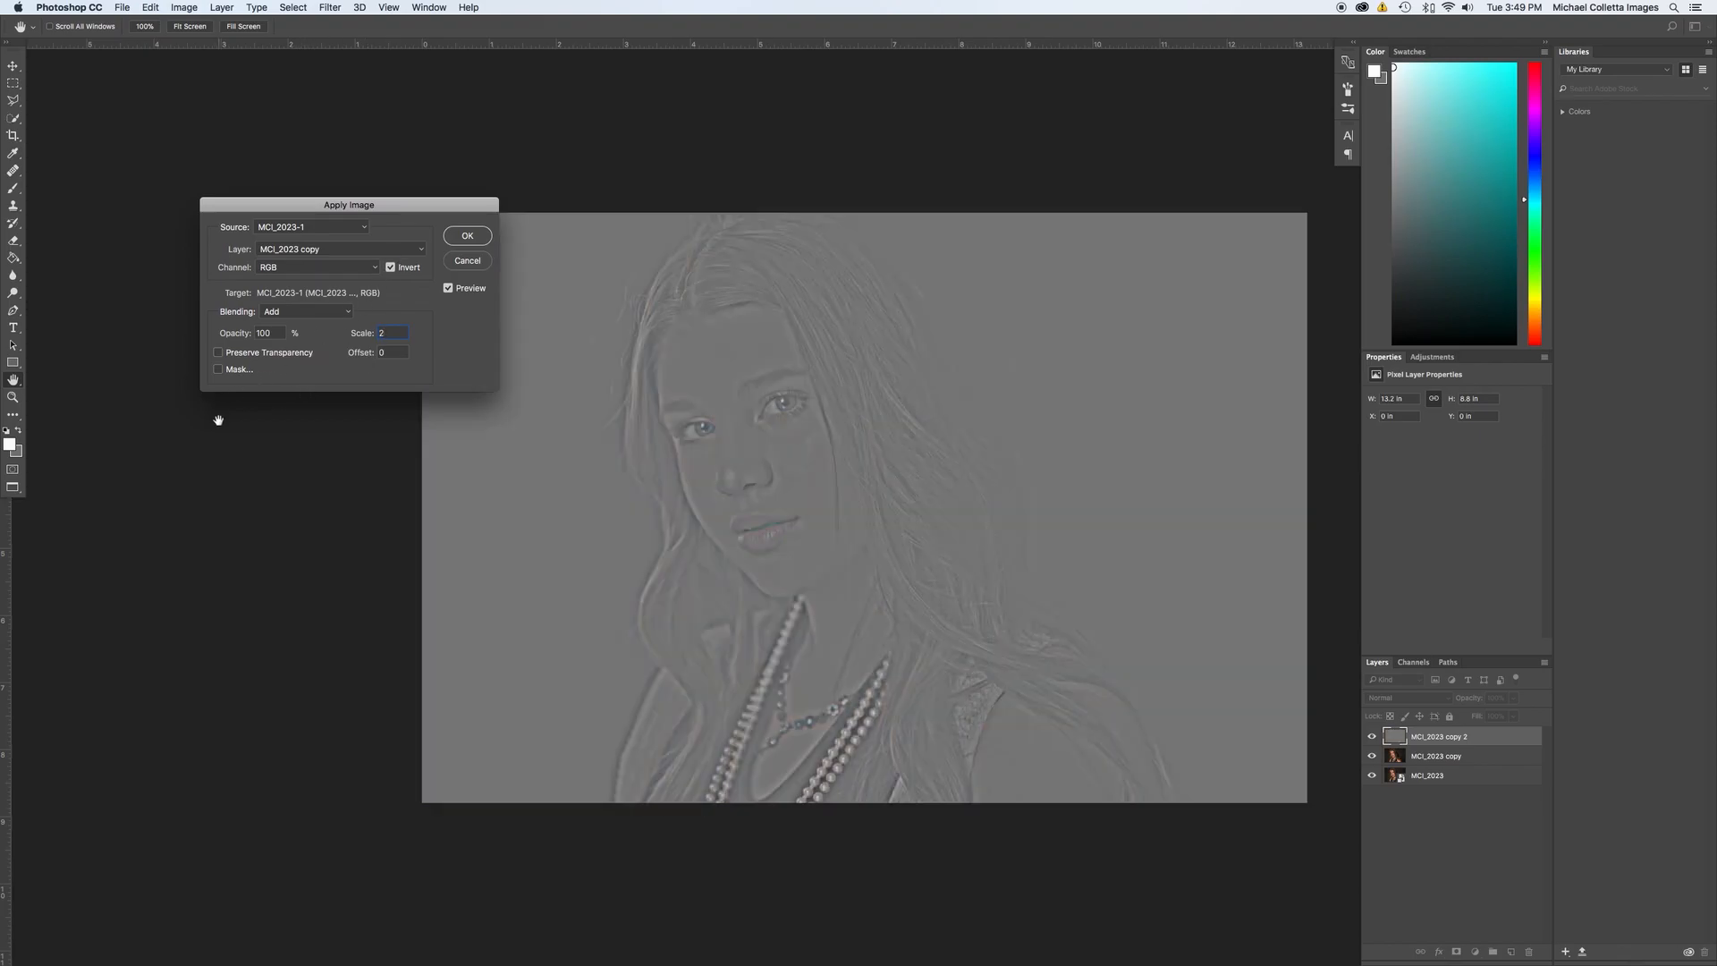
left_click(480, 237)
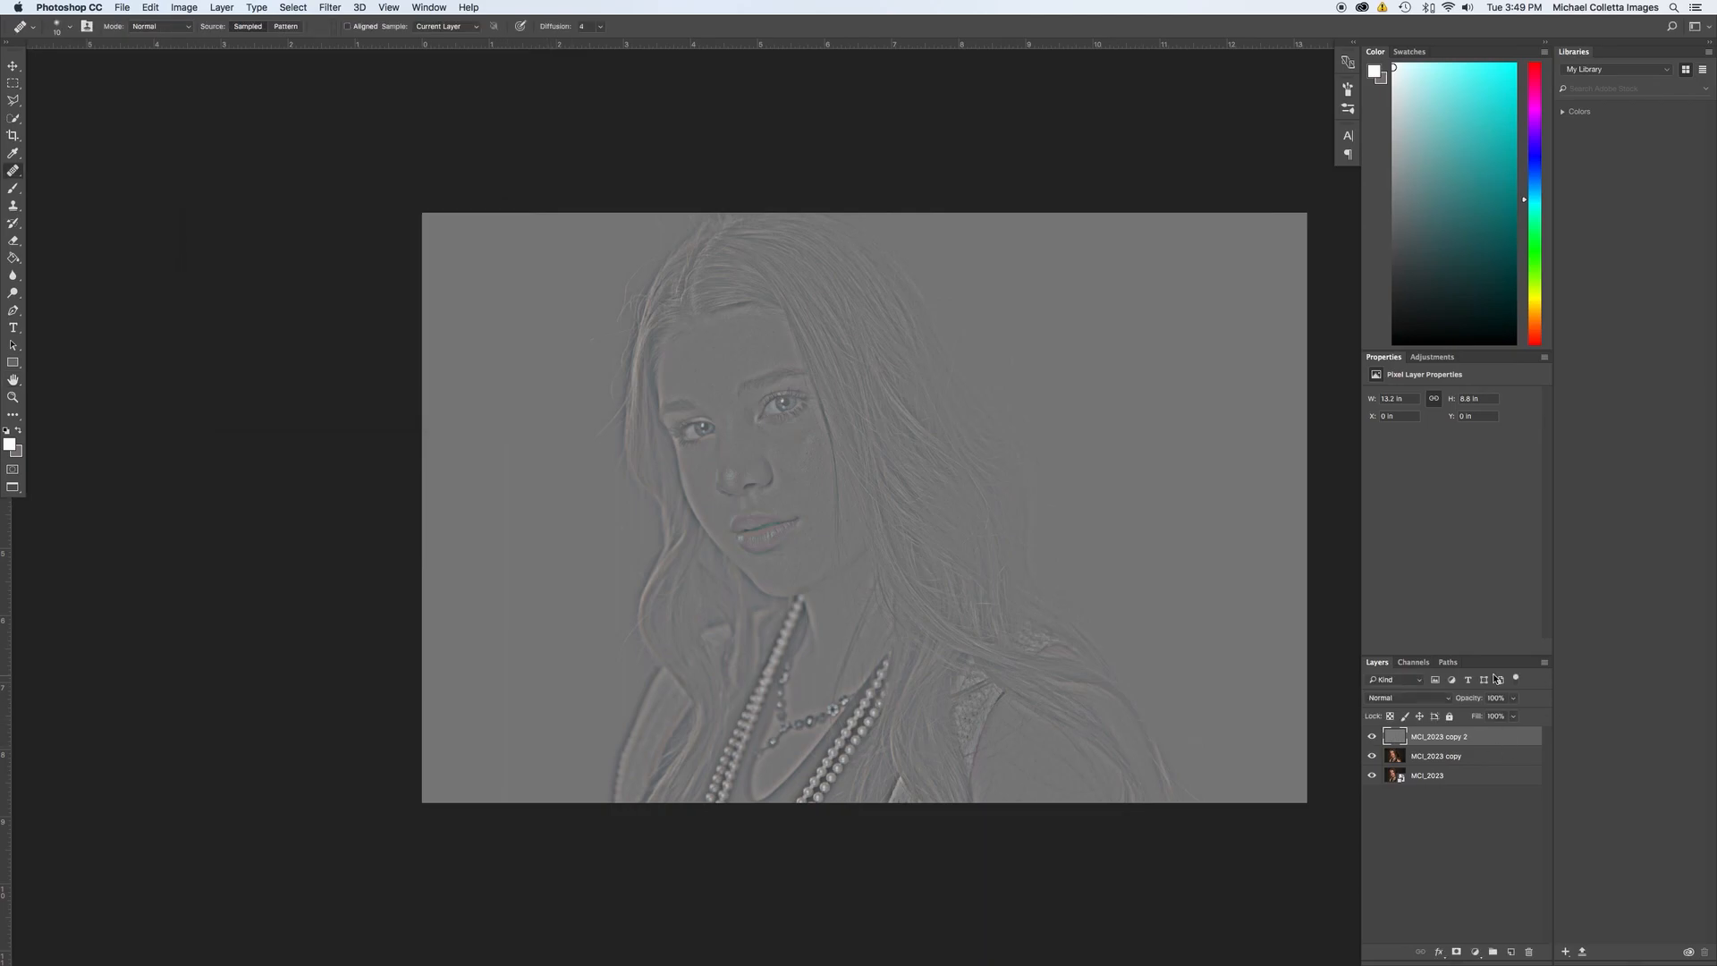
left_click(1422, 698)
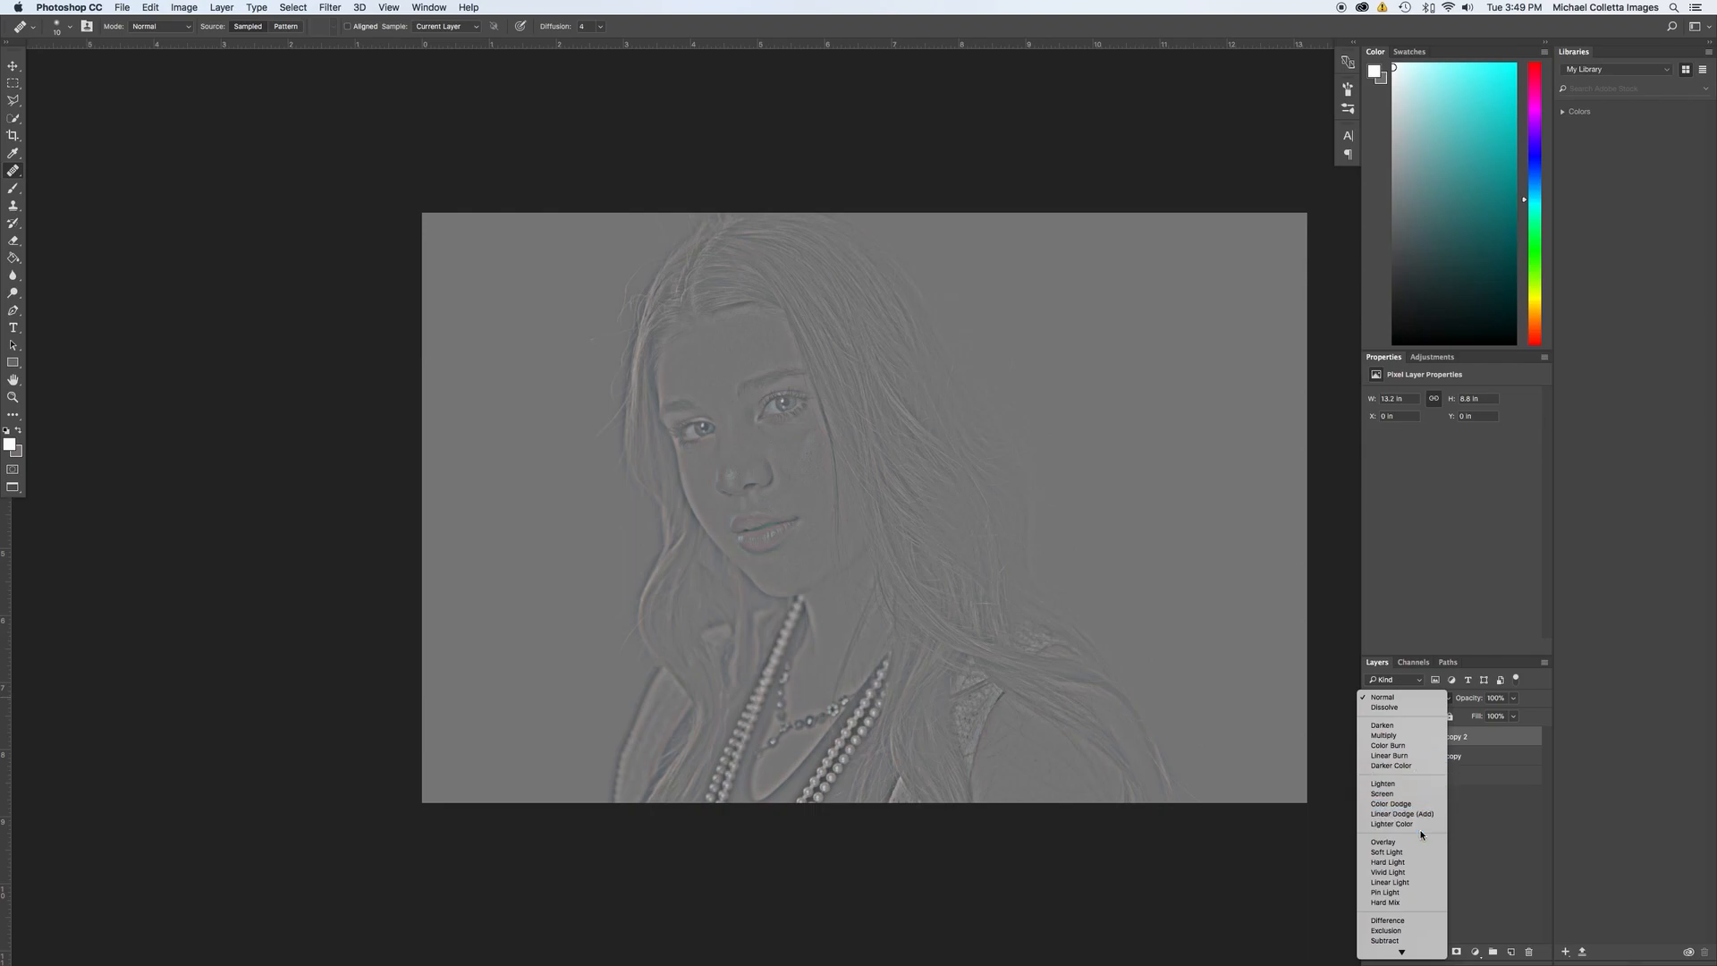
left_click(1413, 883)
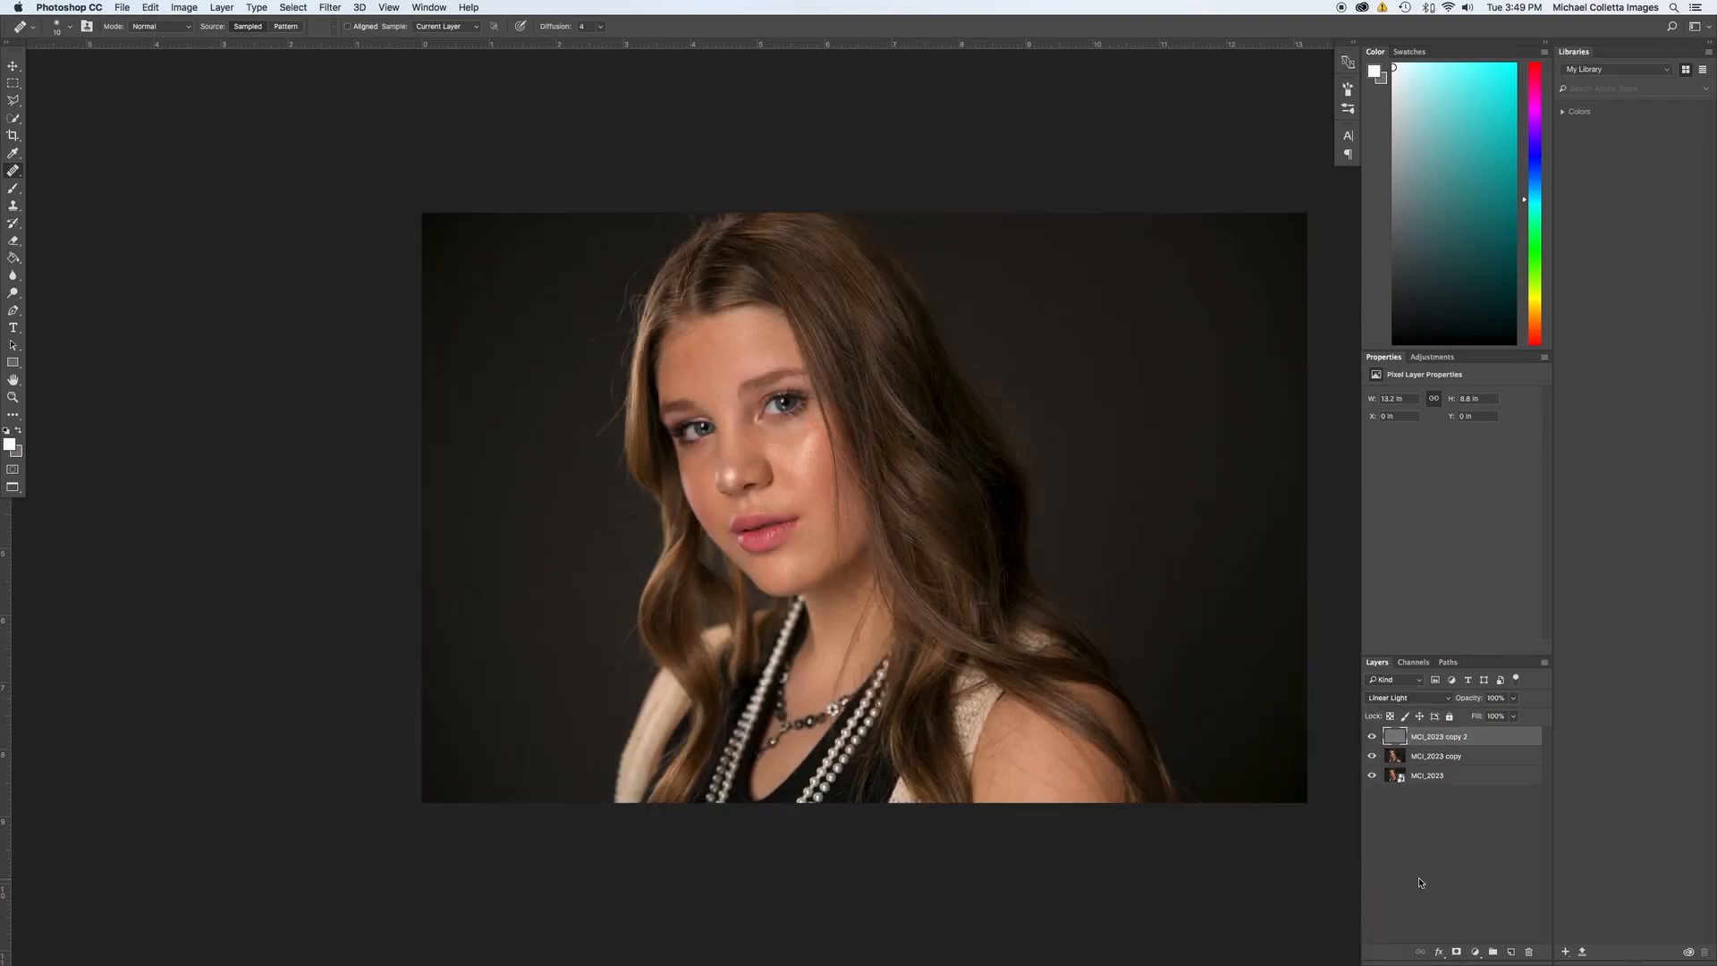
Try inverting MCI_2023 copy 2 and undo the inversion.
key("super+i")
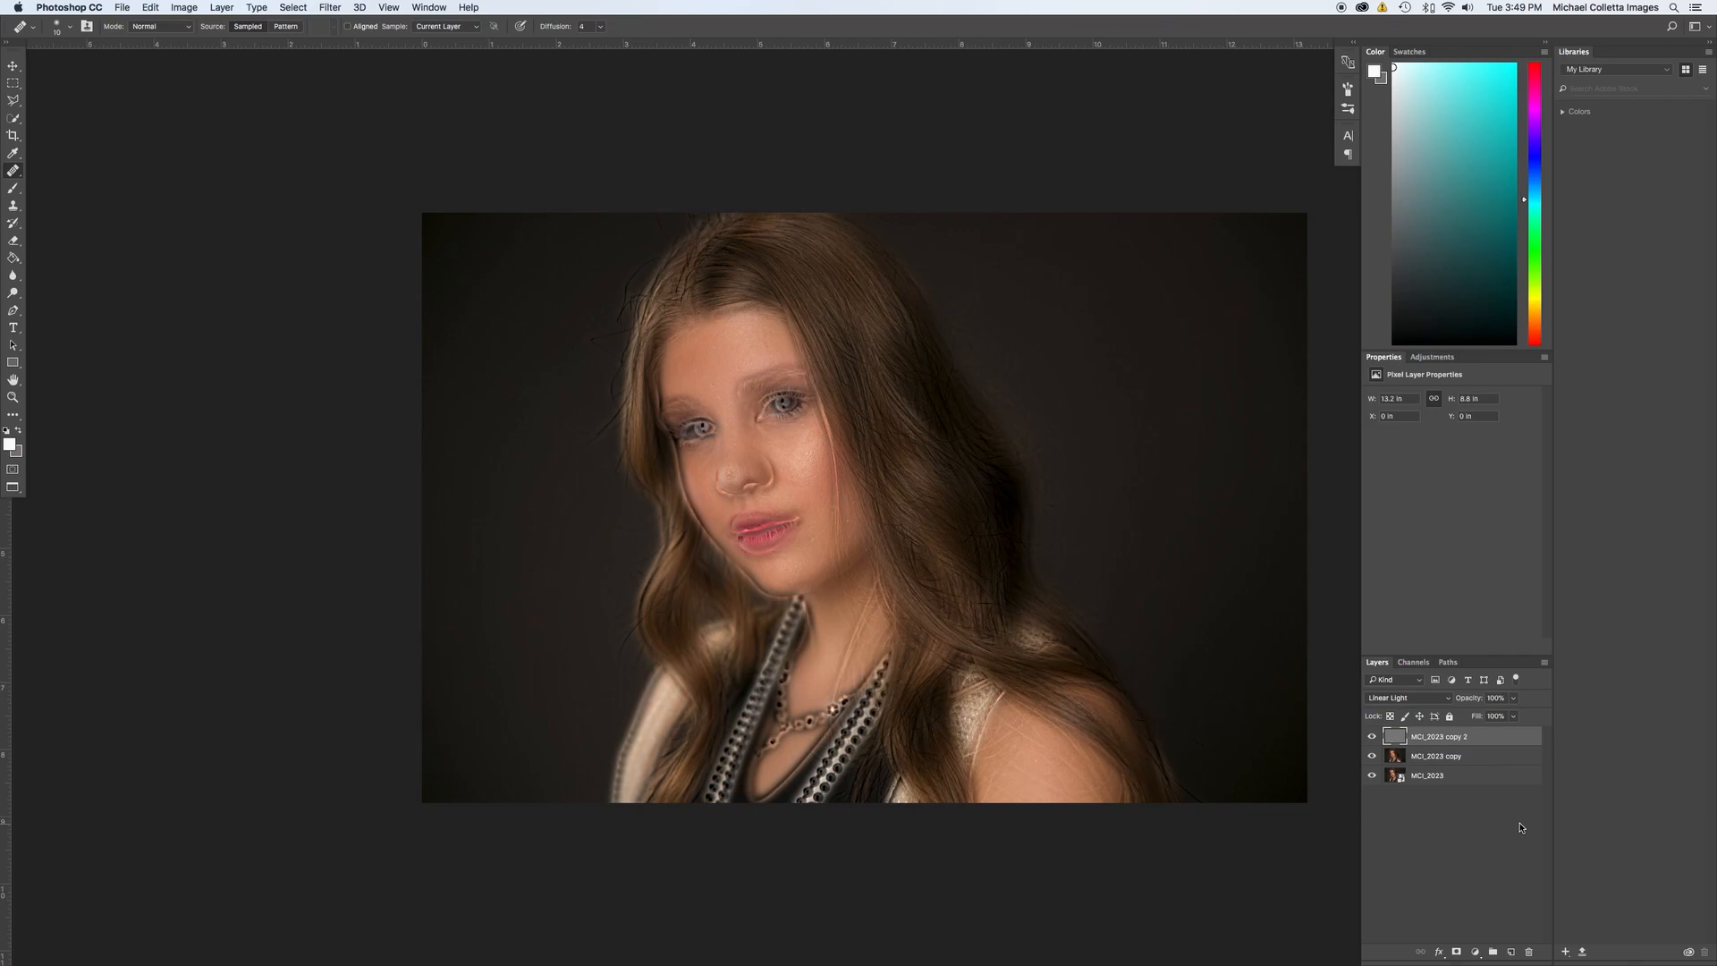
key("super+i")
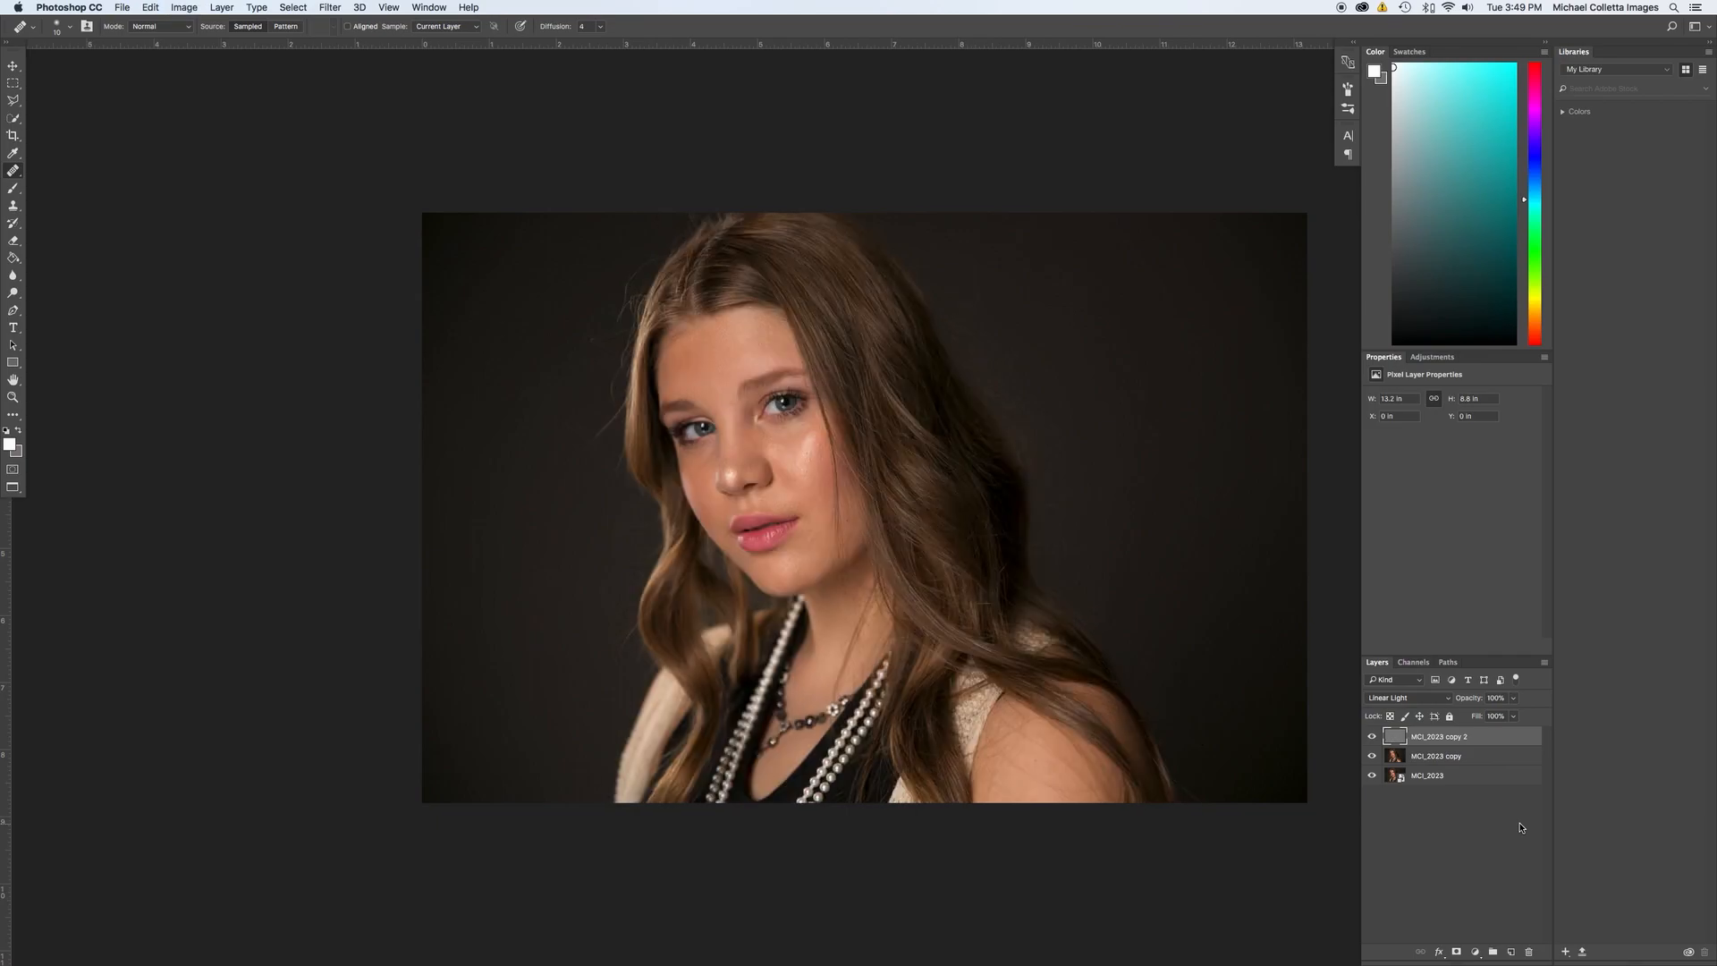
key("super+i")
key("super+z")
Delete both MCI_2023 copy layers and duplicate the smart object MCI_2023 twice.
key("BackSpace")
key("BackSpace")
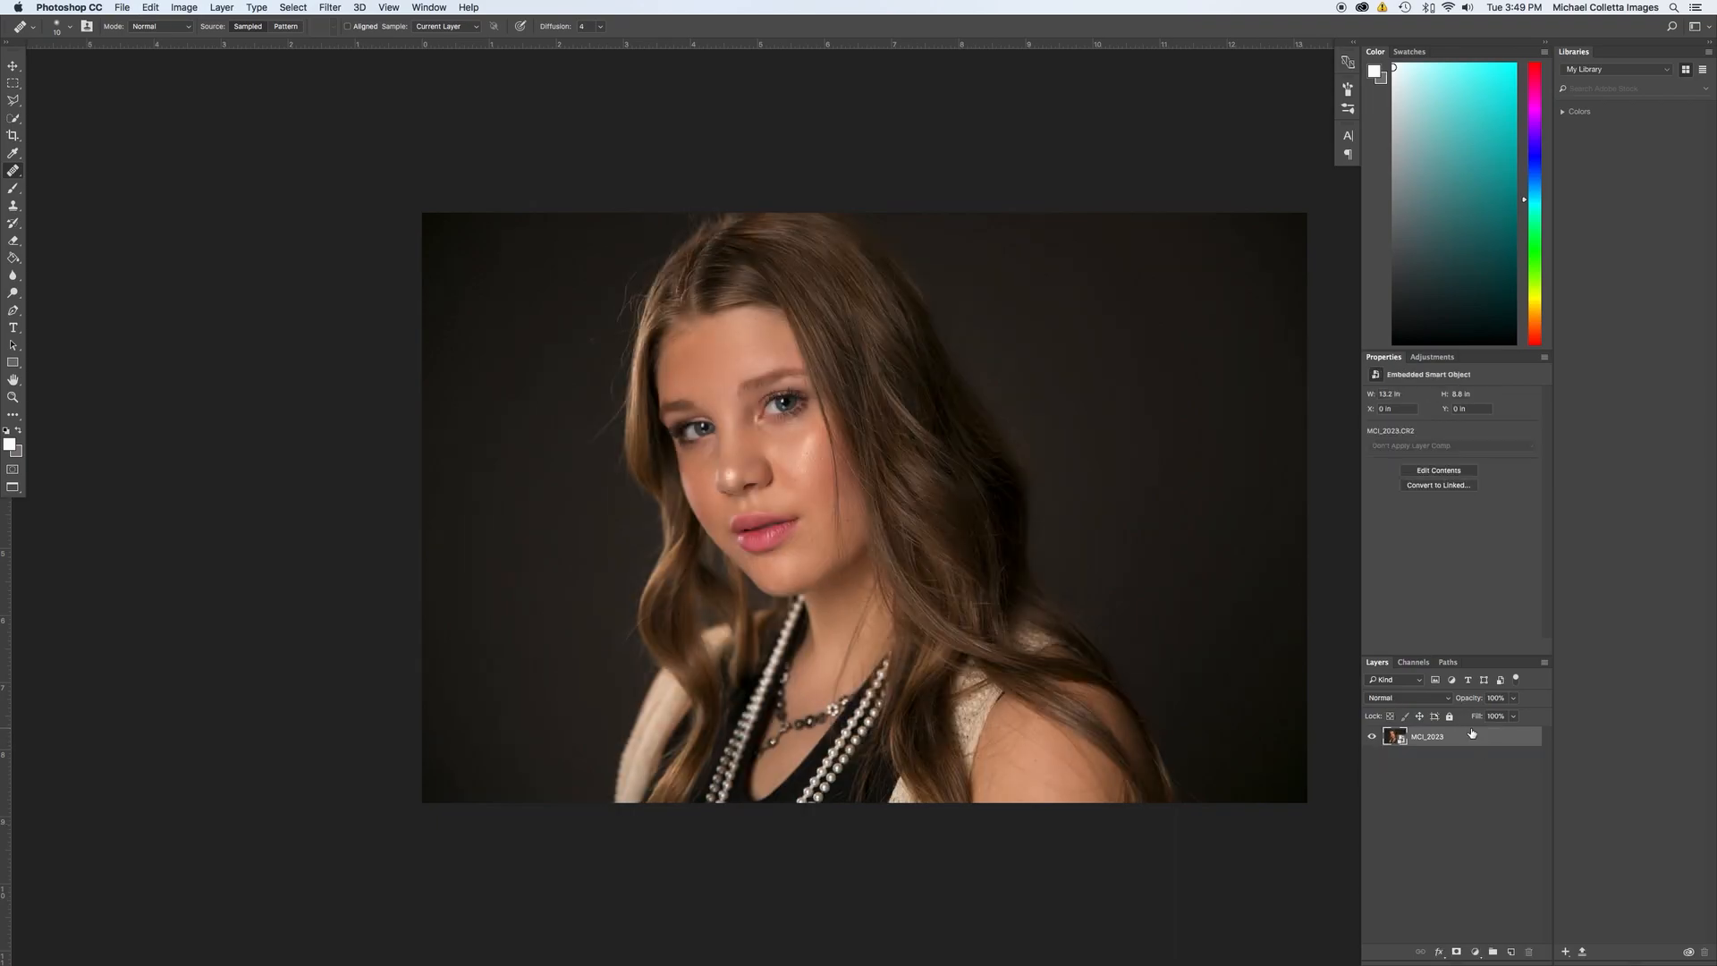
key("super+j")
key("super+j")
Select both new smart object copies and rasterize them together.
left_click(1498, 760, "shift")
left_click(184, 7)
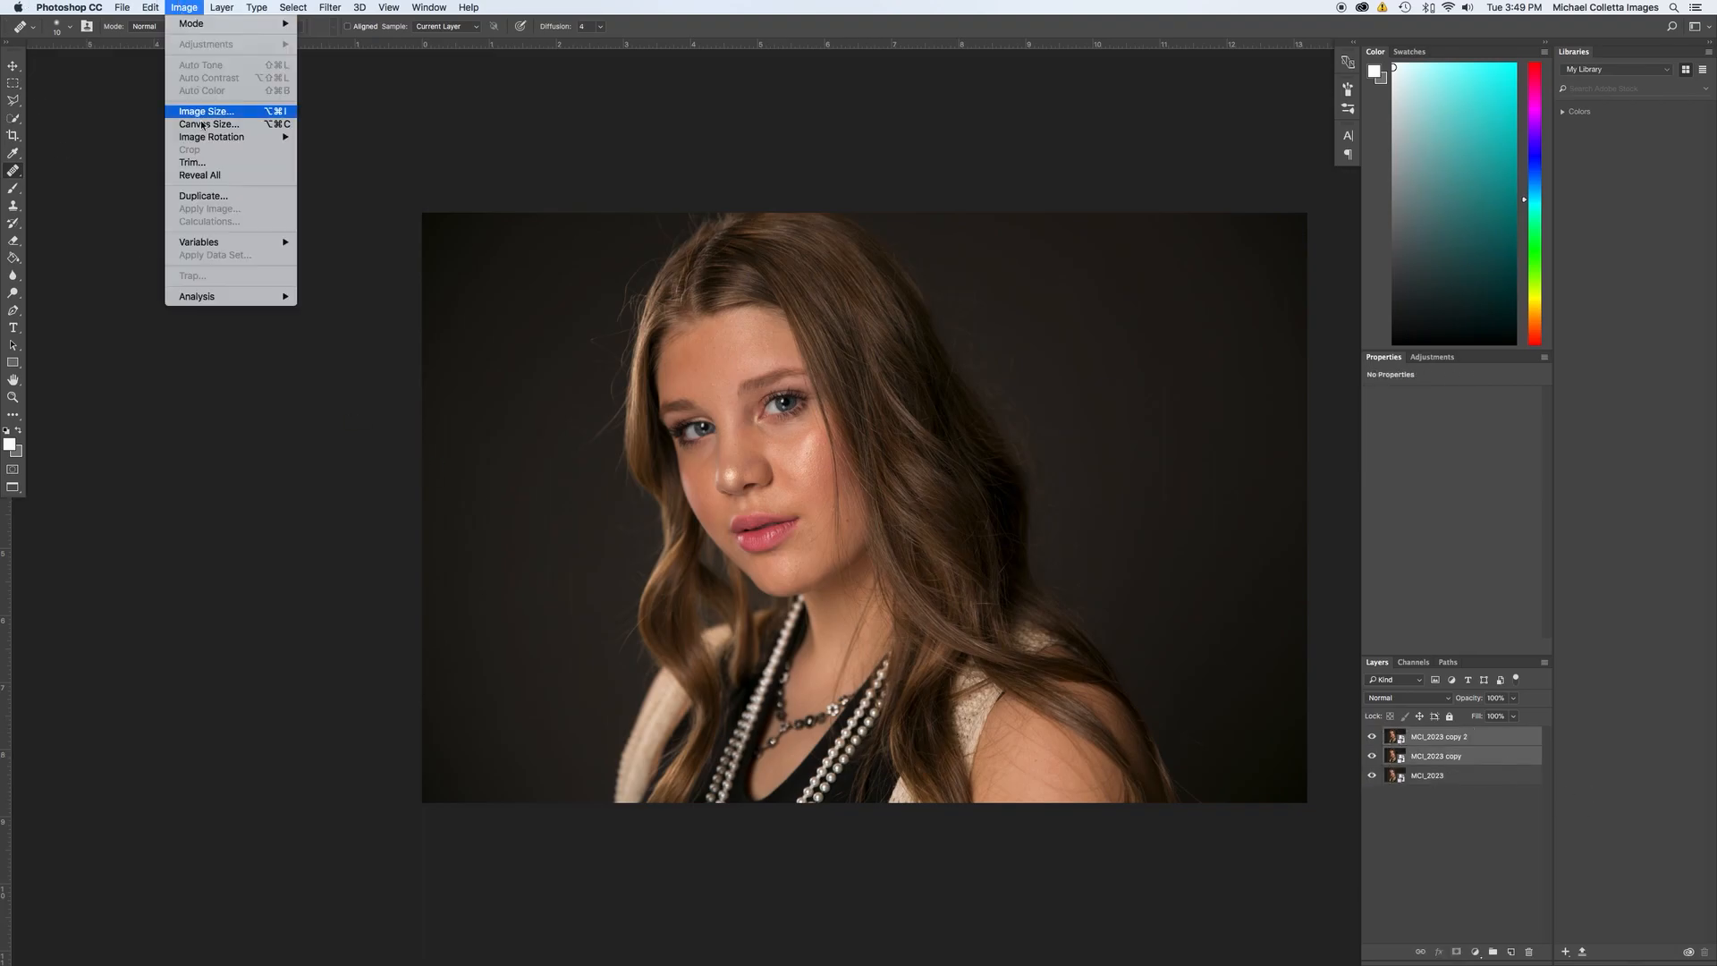
mouse_move(233, 295)
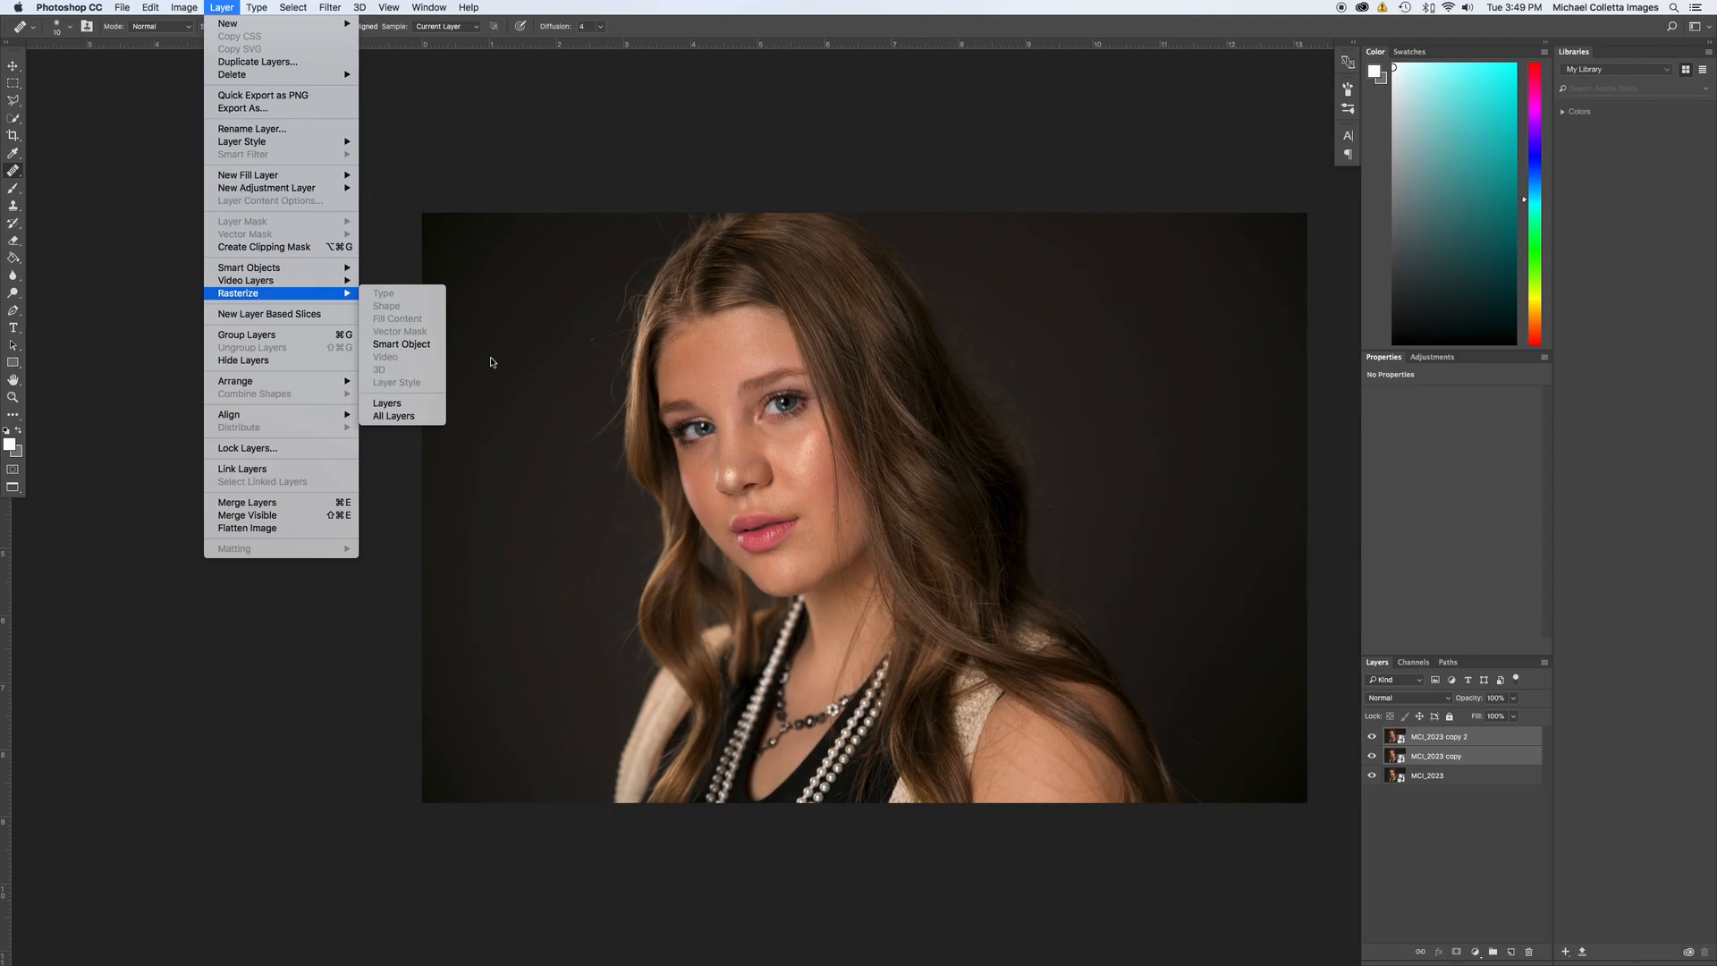
left_click(438, 344)
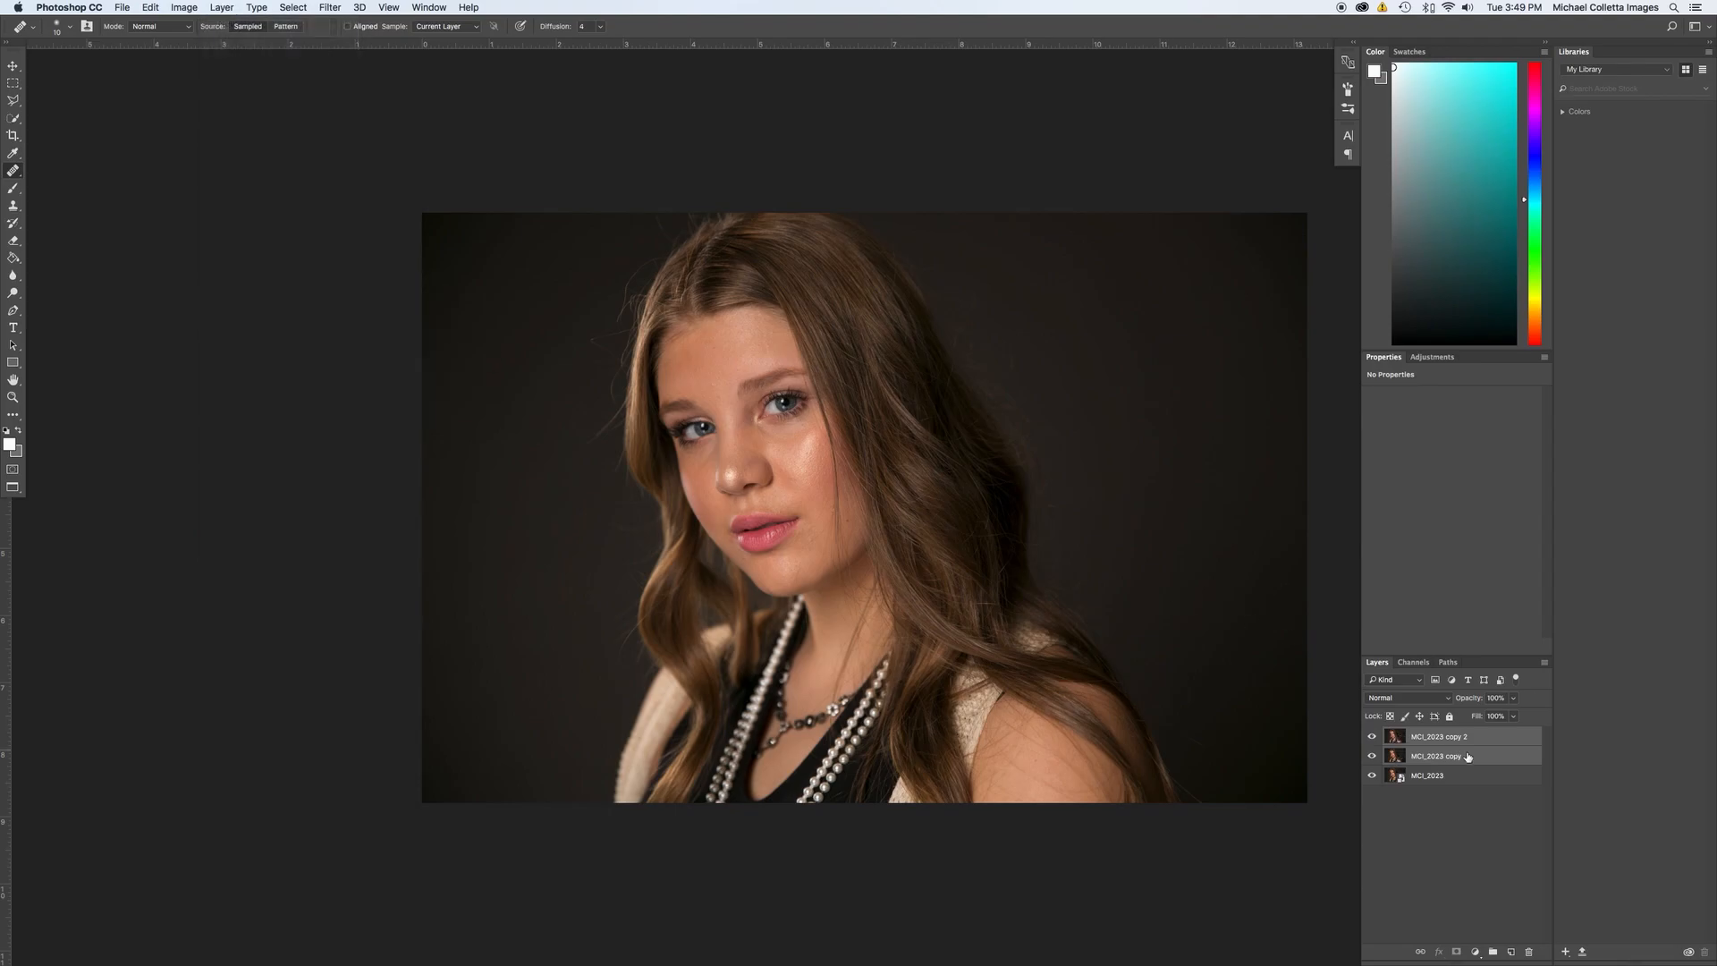
Apply a Gaussian Blur to MCI_2023 copy, keeping the filter's previous radius.
left_click(1473, 757)
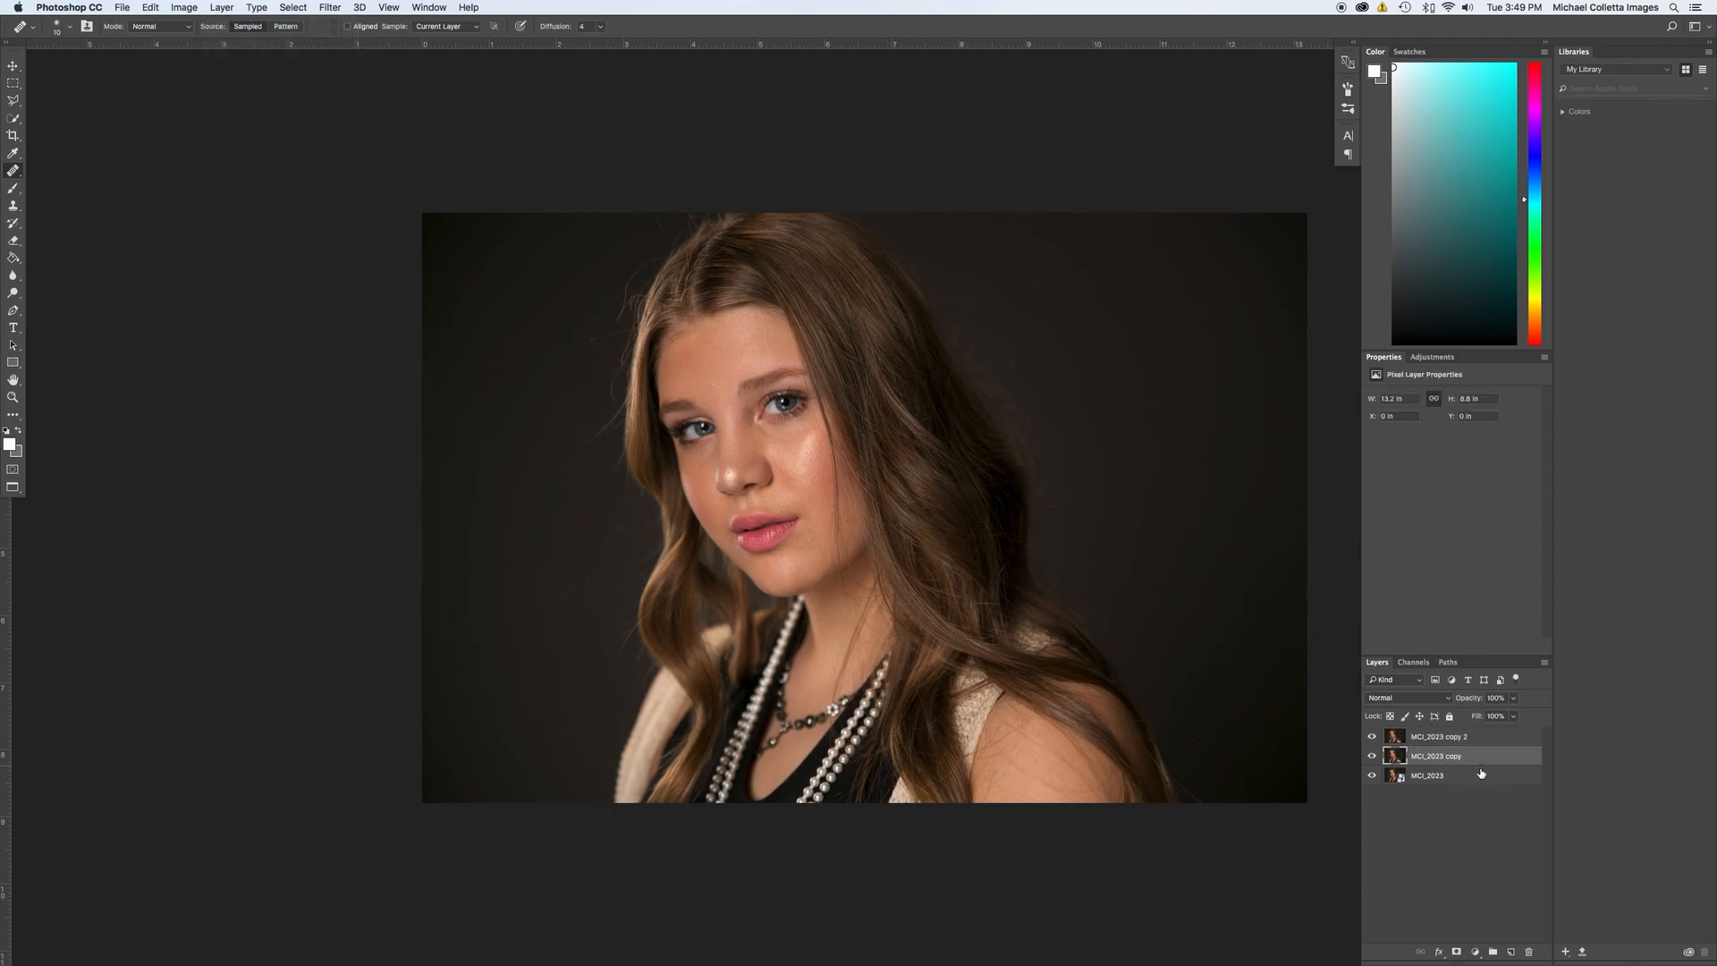
left_click(330, 7)
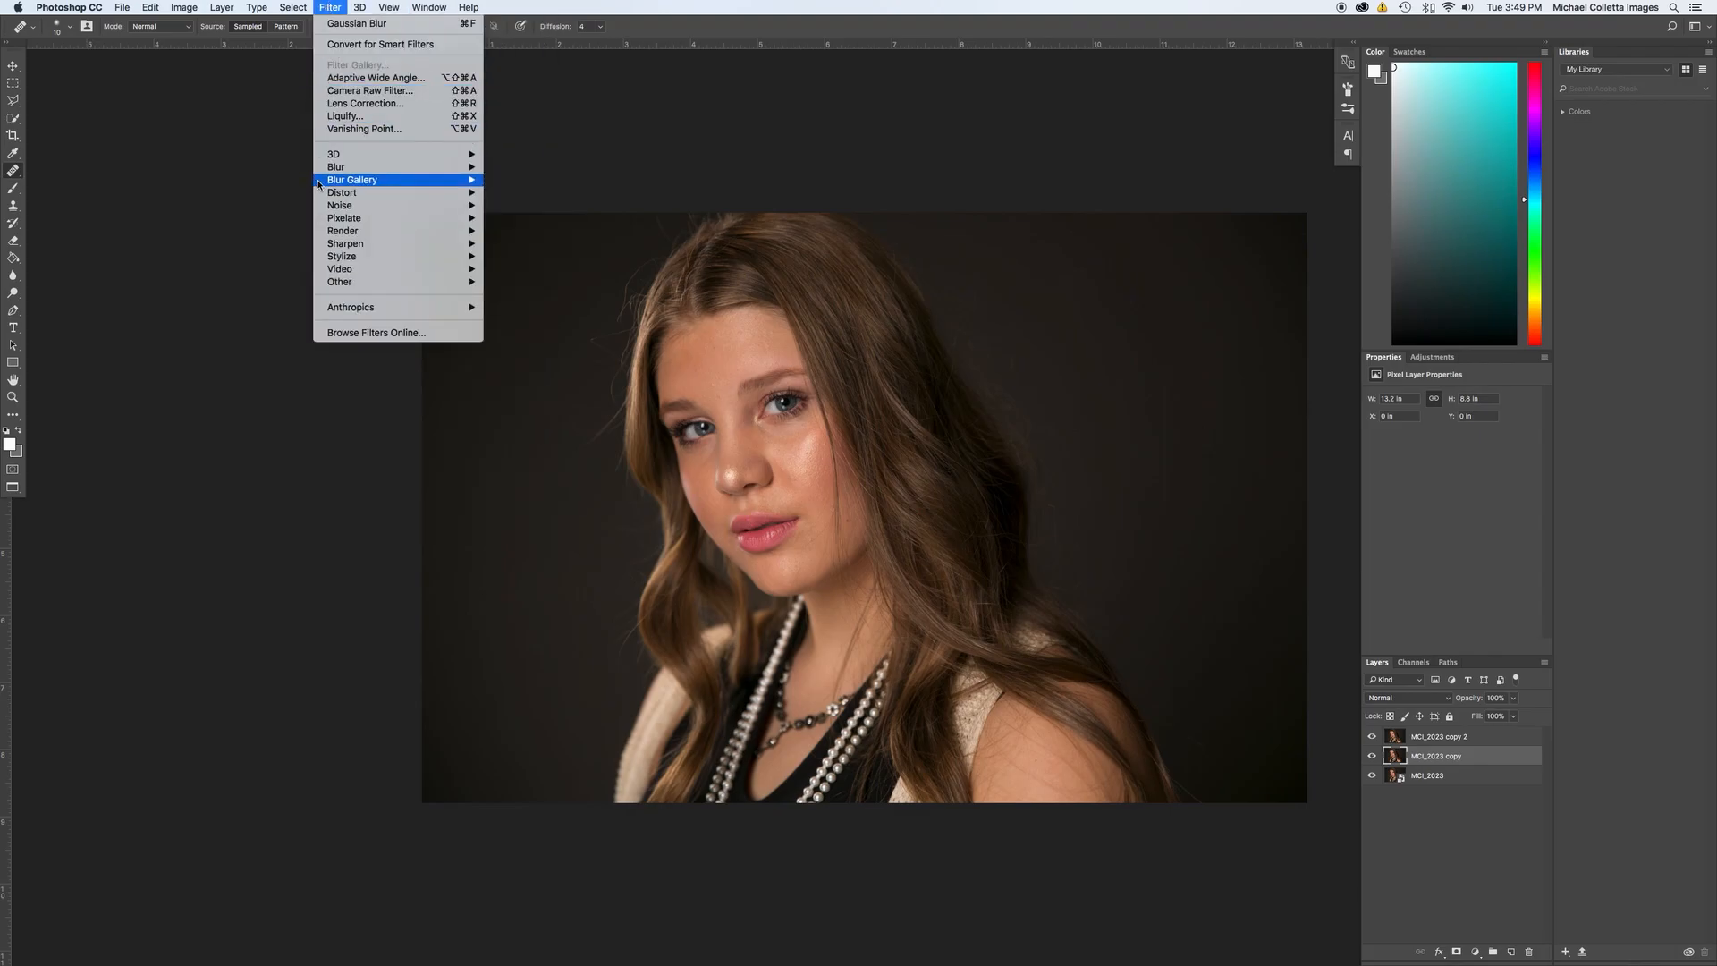
mouse_move(343, 170)
left_click(530, 218)
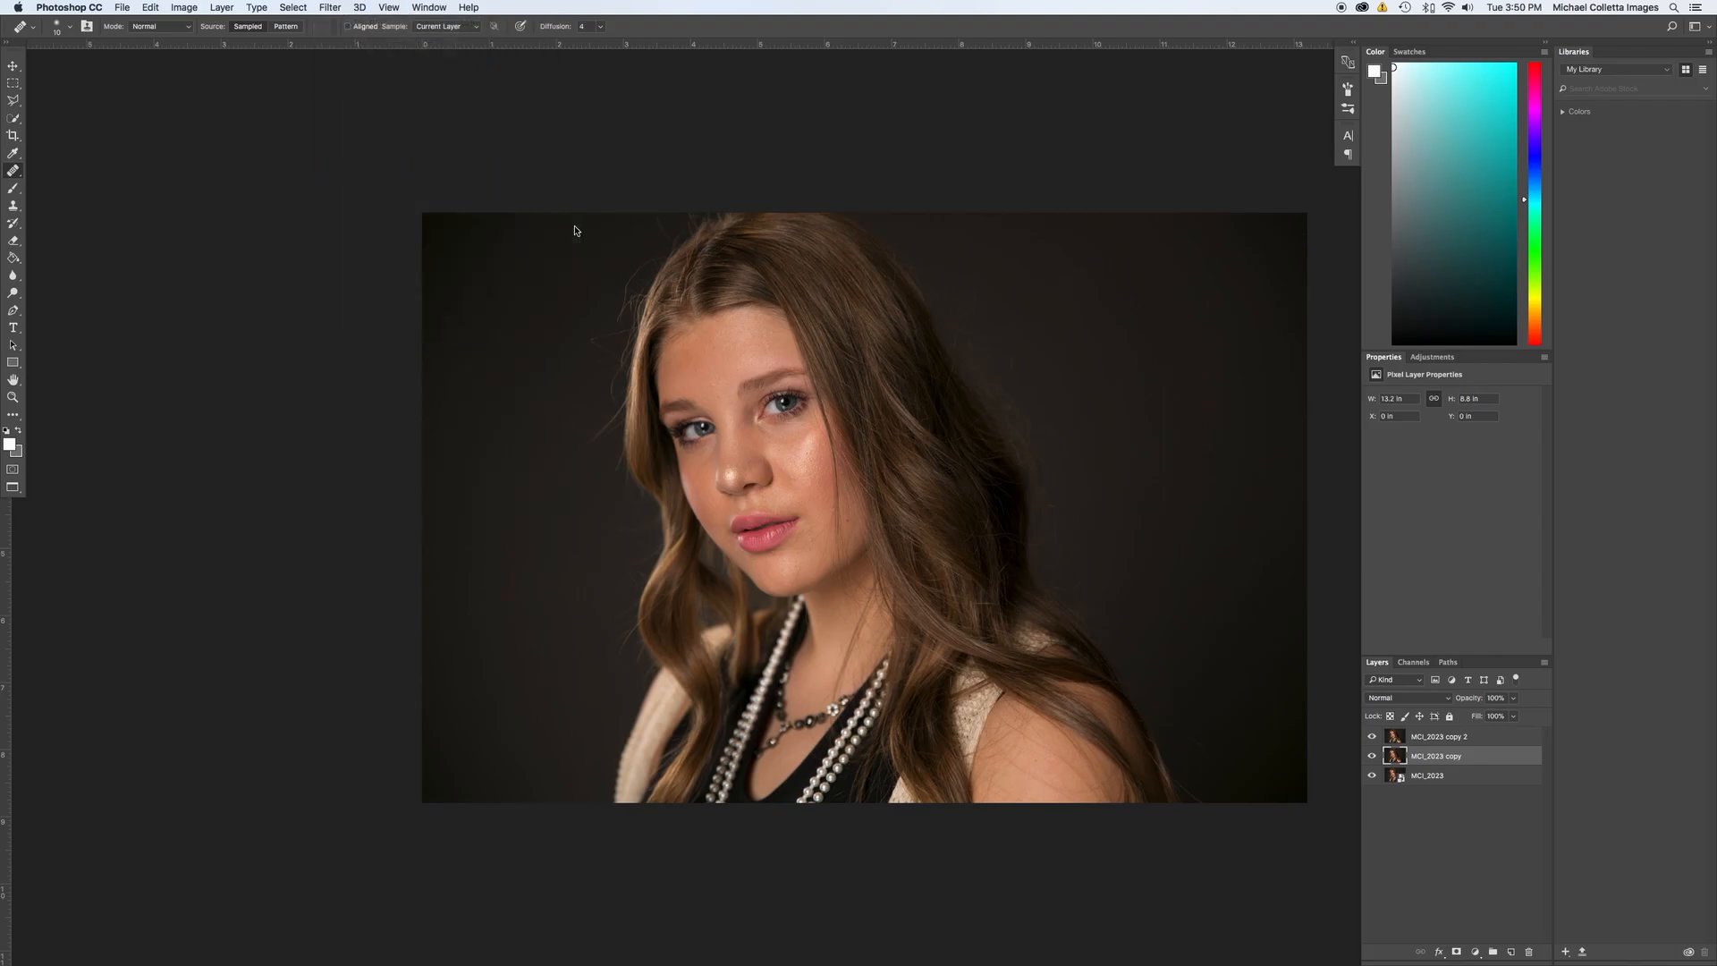
key("Return")
Use Apply Image on MCI_2023 copy 2 with MCI_2023 copy as source, inverted, Add blending and scale 2.
left_click(1421, 736)
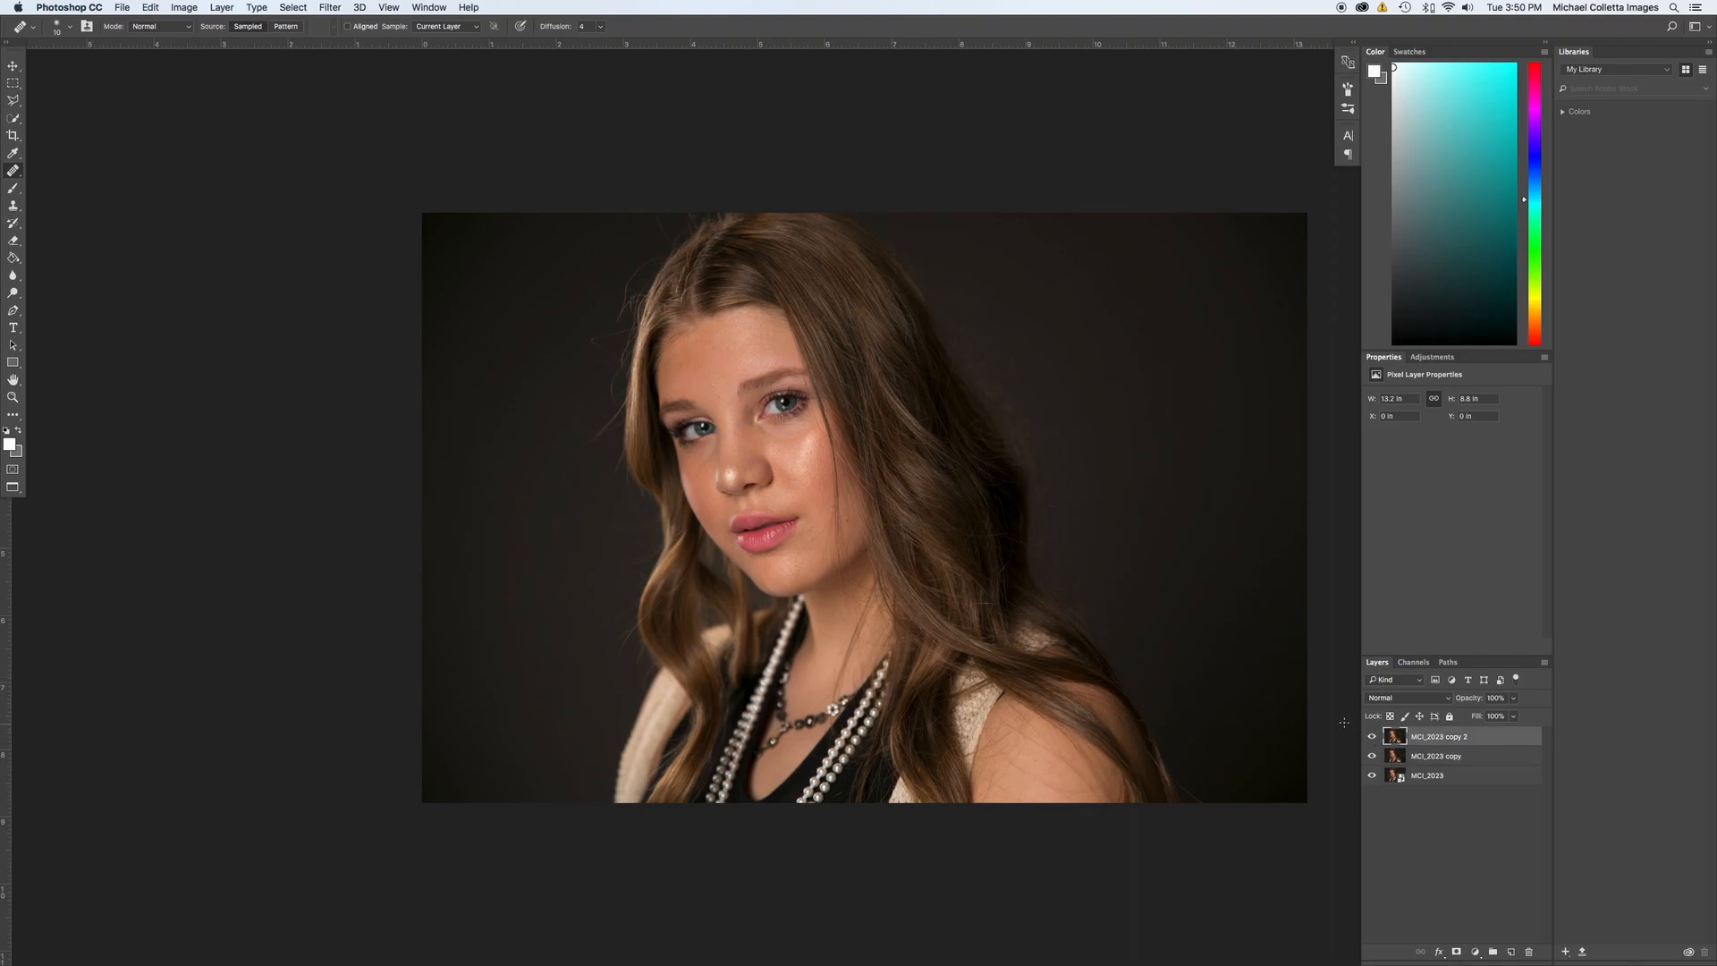
left_click(228, 8)
mouse_move(198, 5)
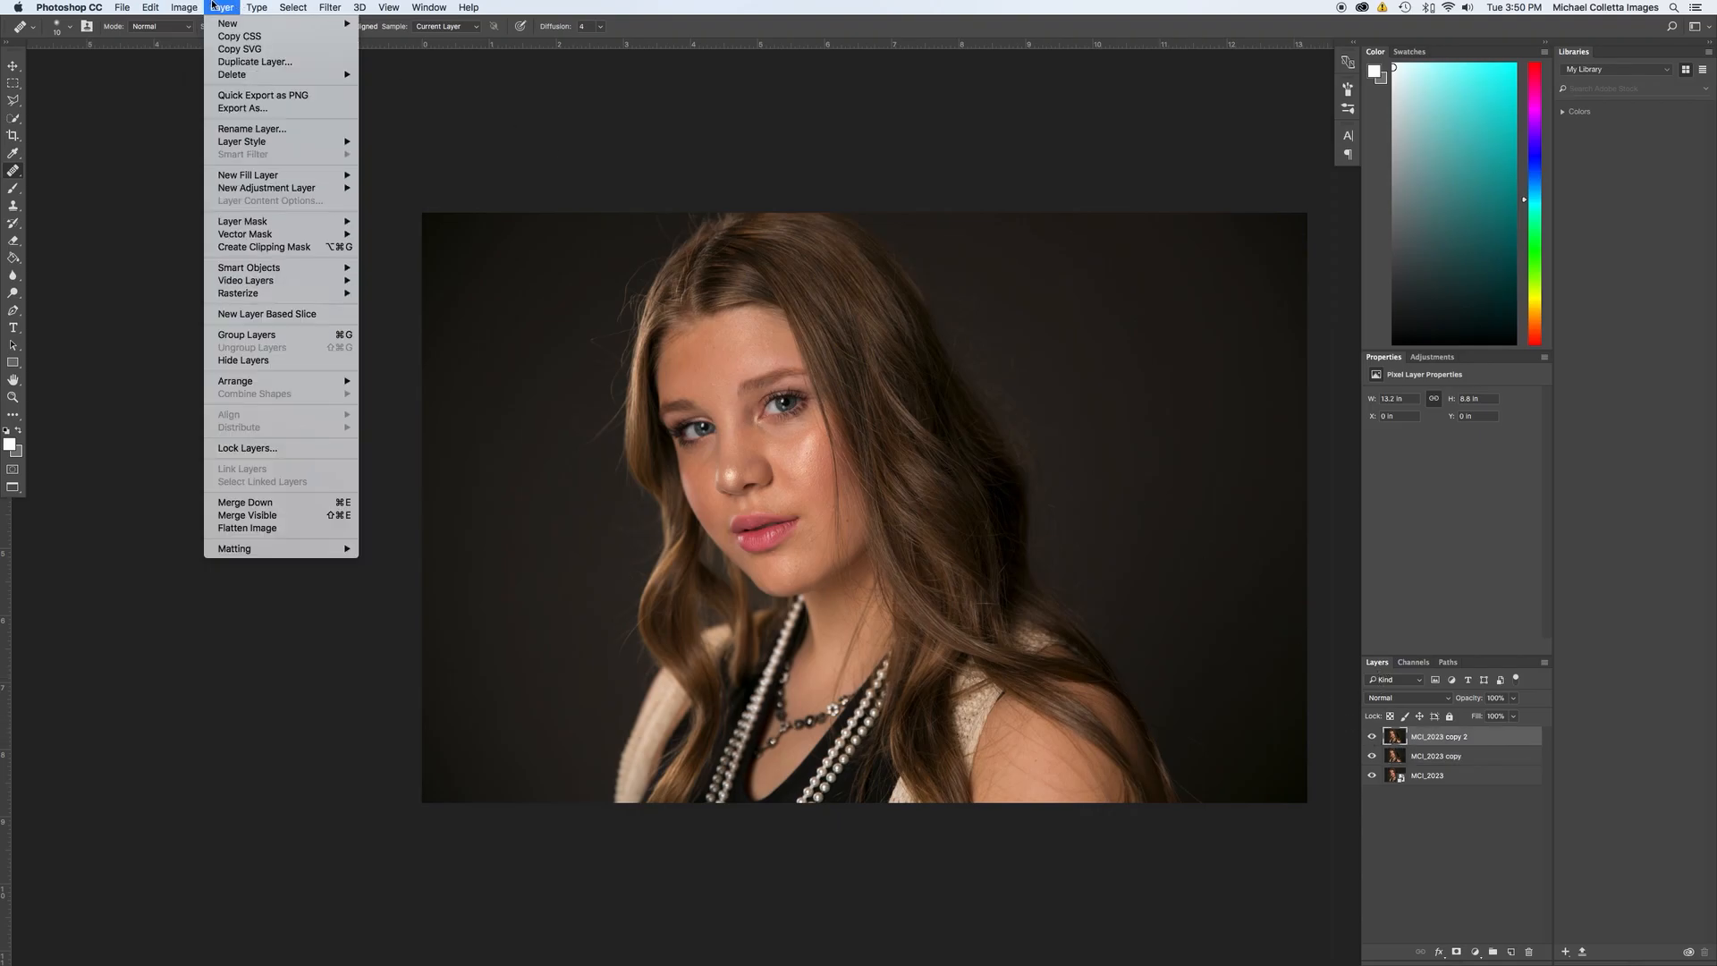
left_click(198, 210)
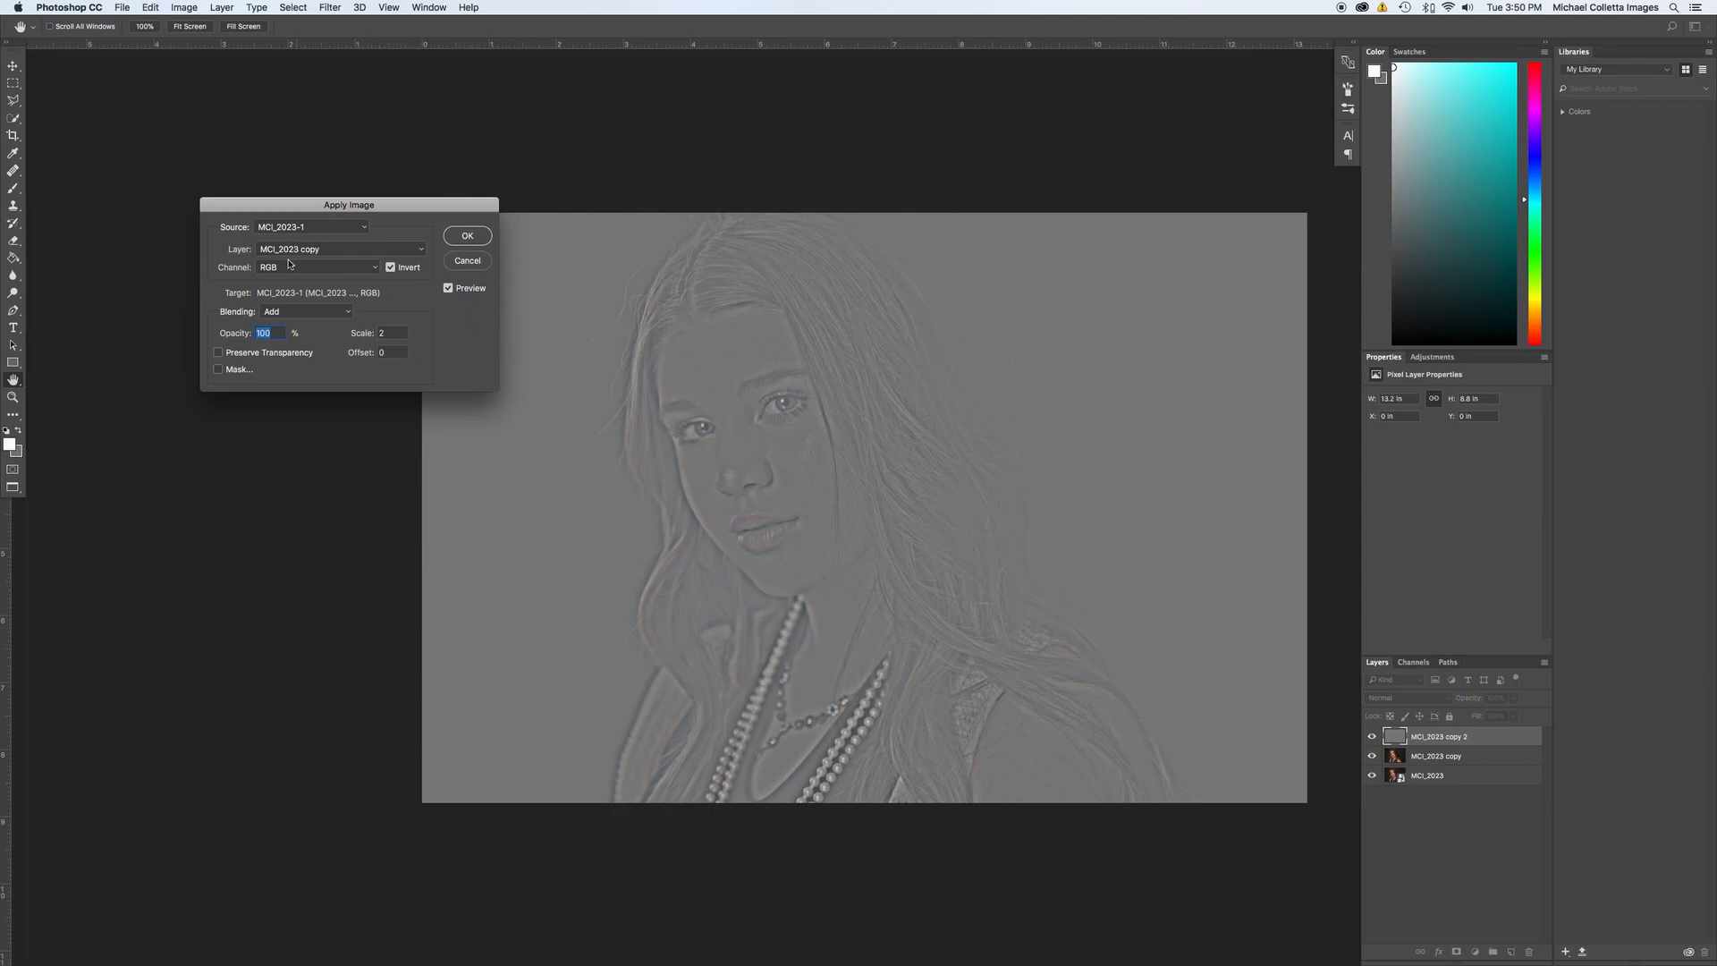
left_click(468, 235)
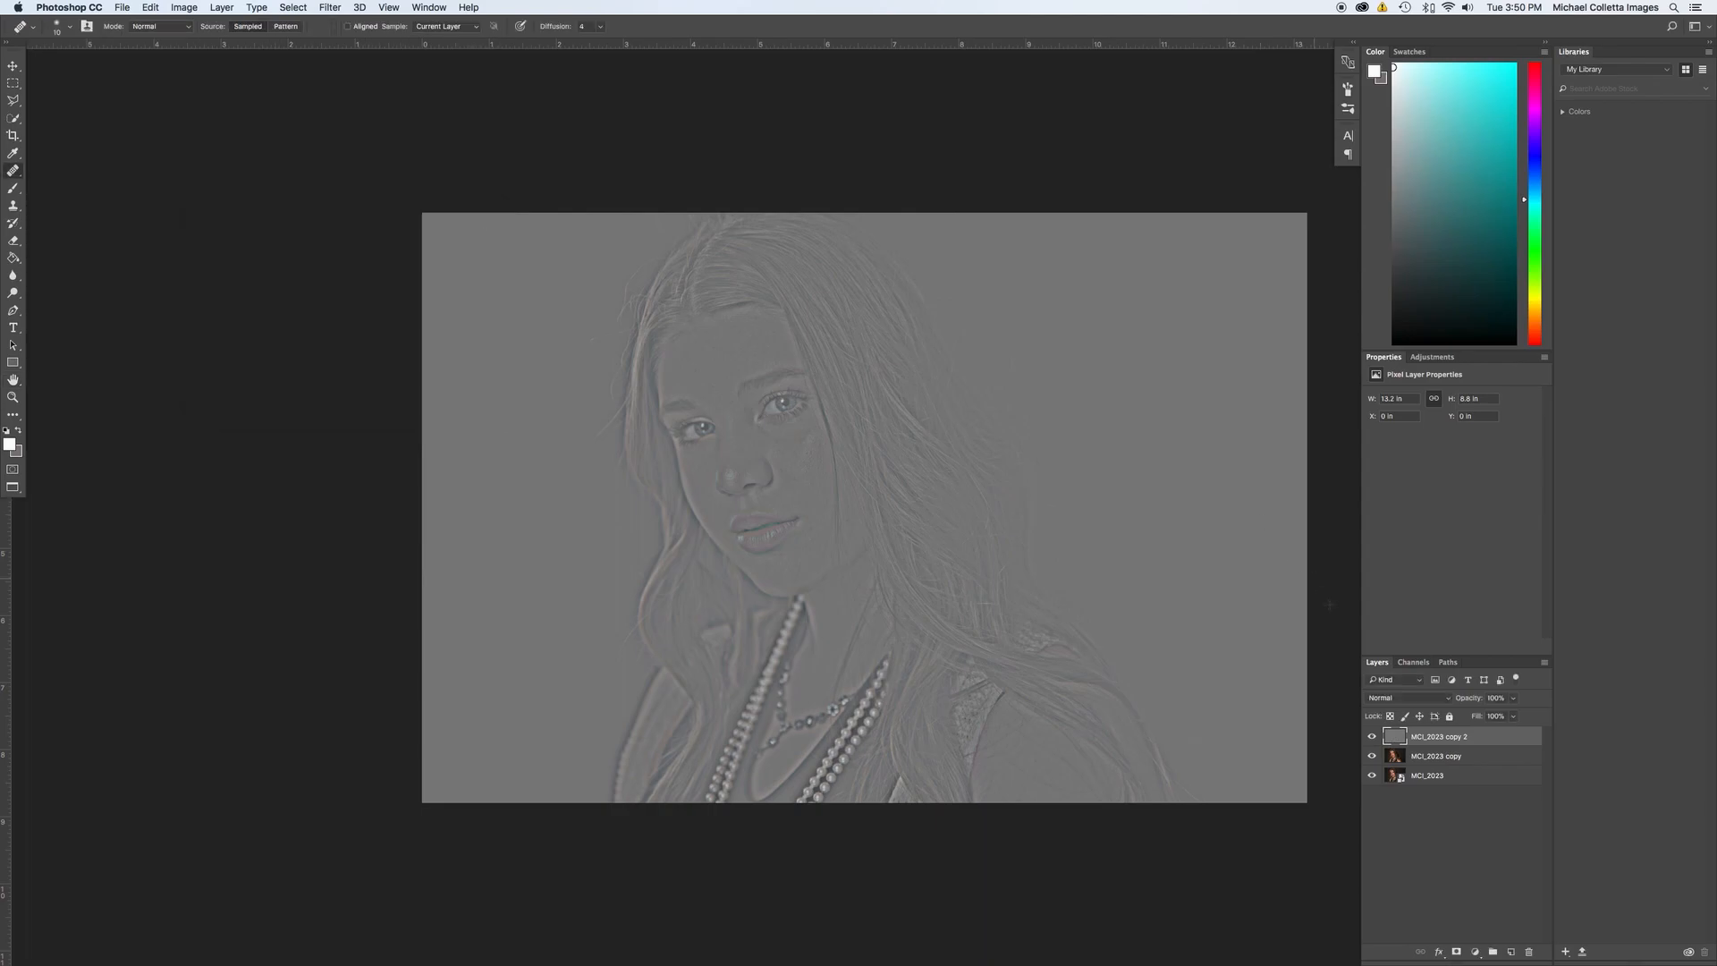
Delete the blurred layer MCI_2023 copy and set the blend mode of MCI_2023 copy 2 to Linear Light.
left_click(1444, 753)
key("BackSpace")
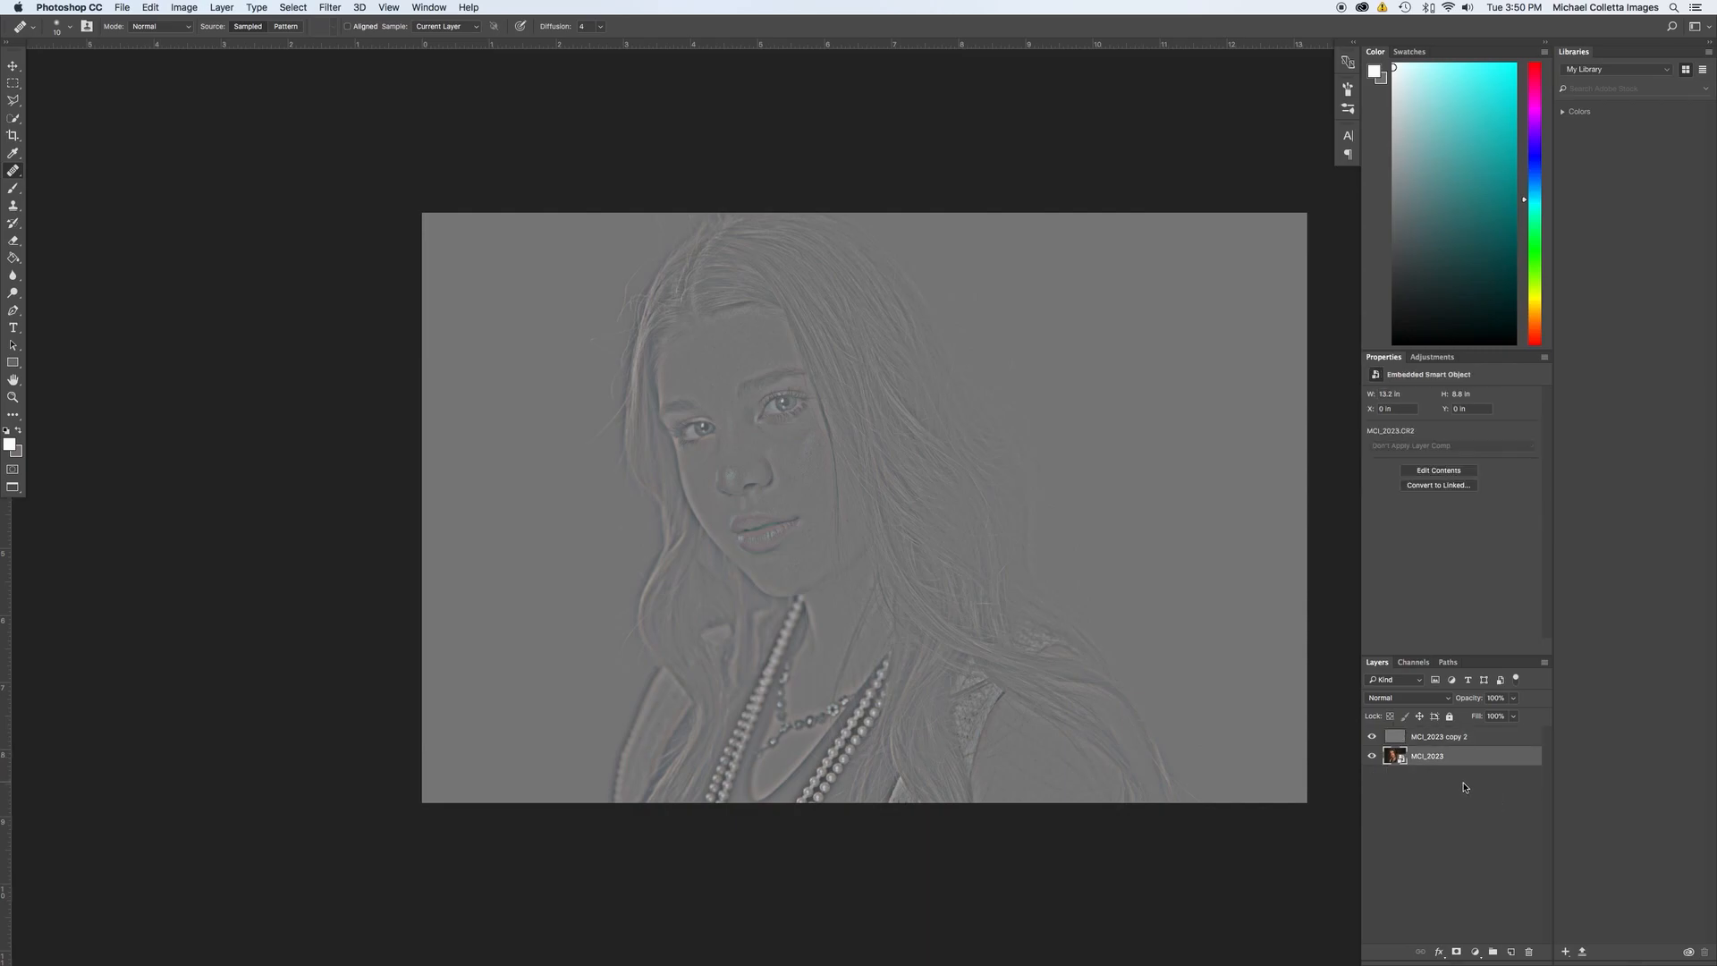
left_click(1485, 736)
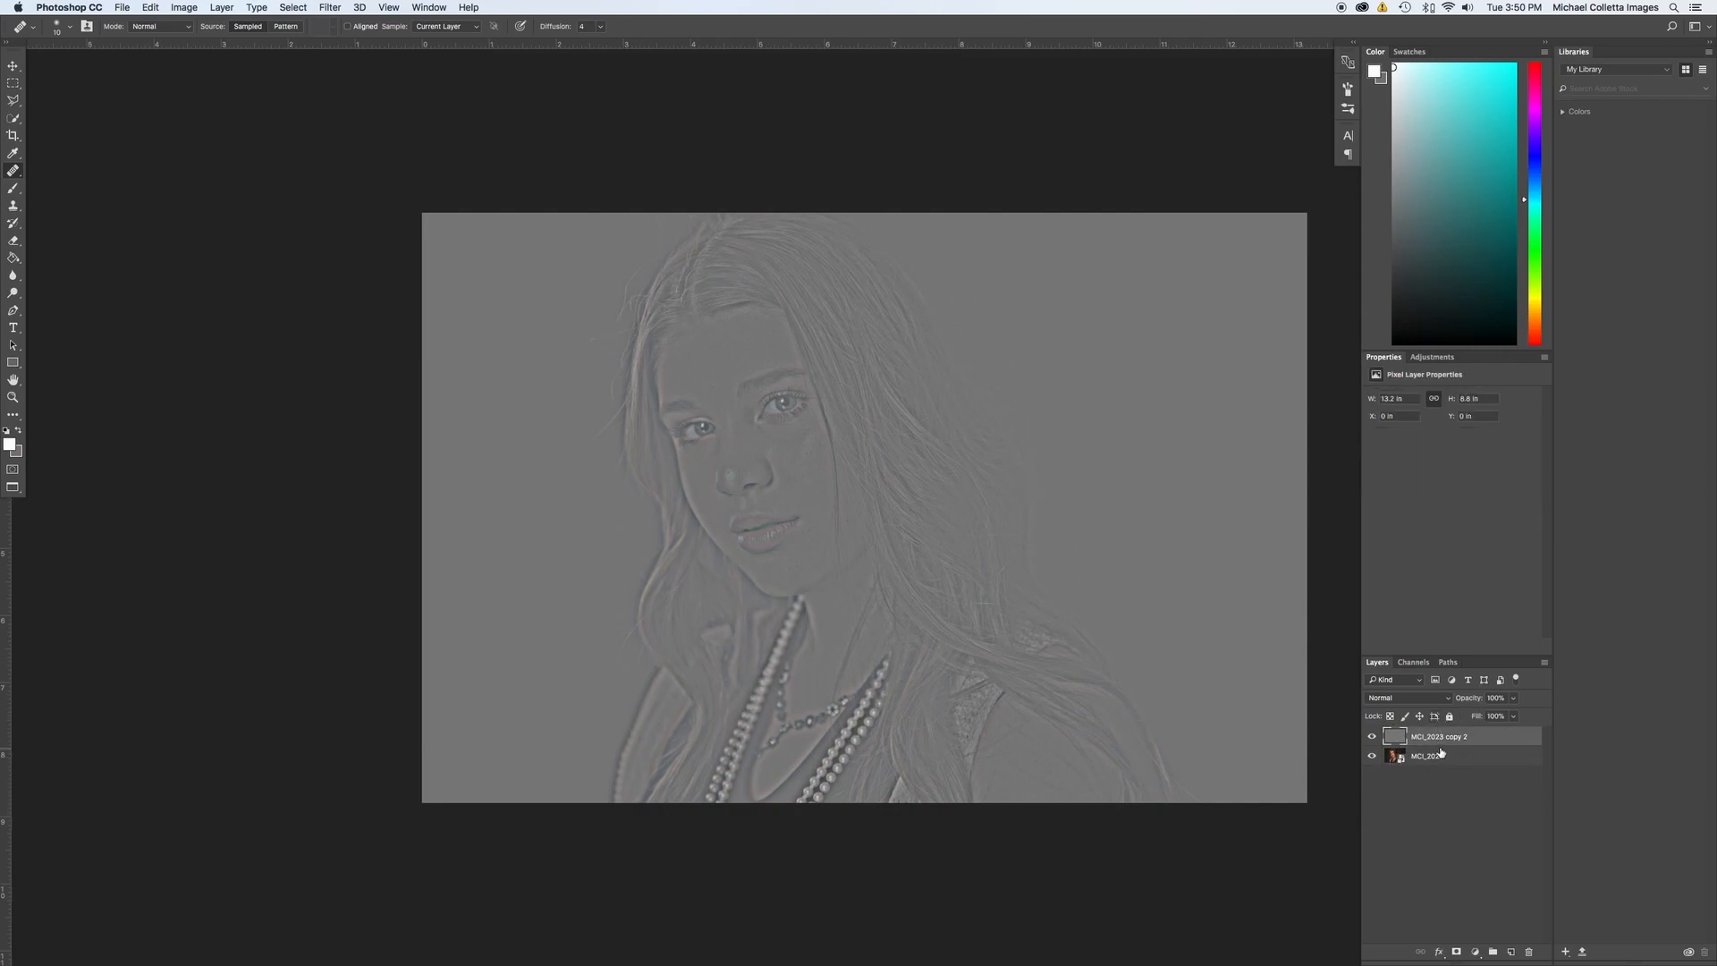
left_click(1446, 698)
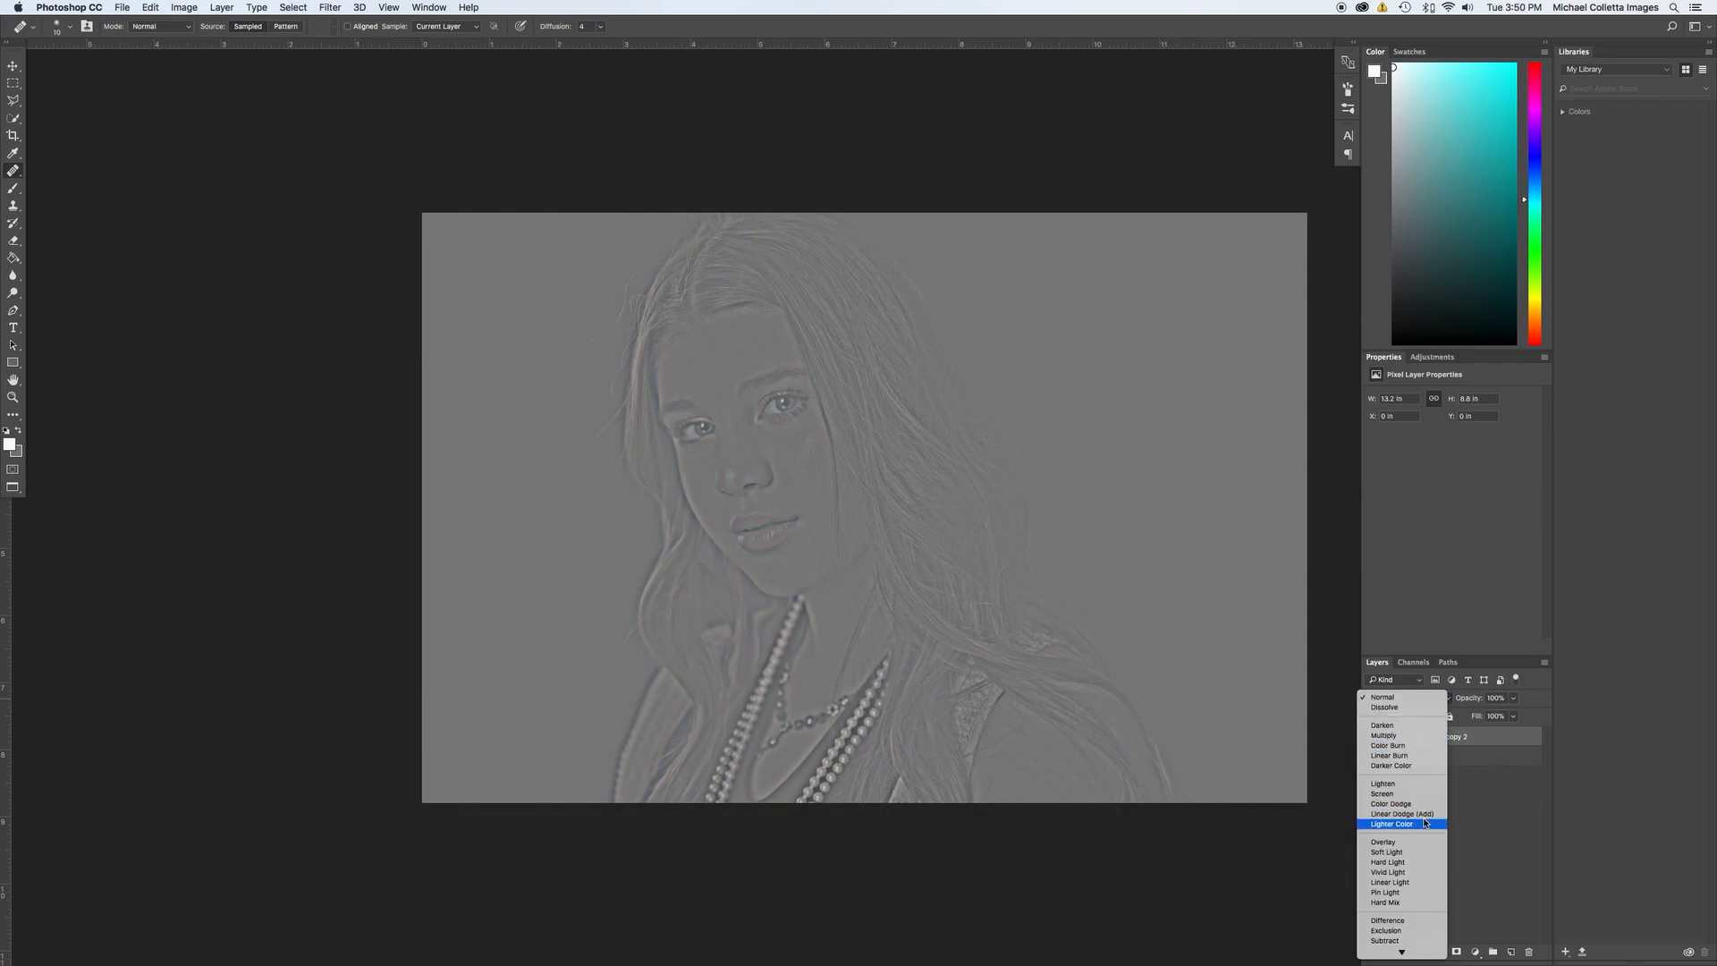
left_click(1424, 883)
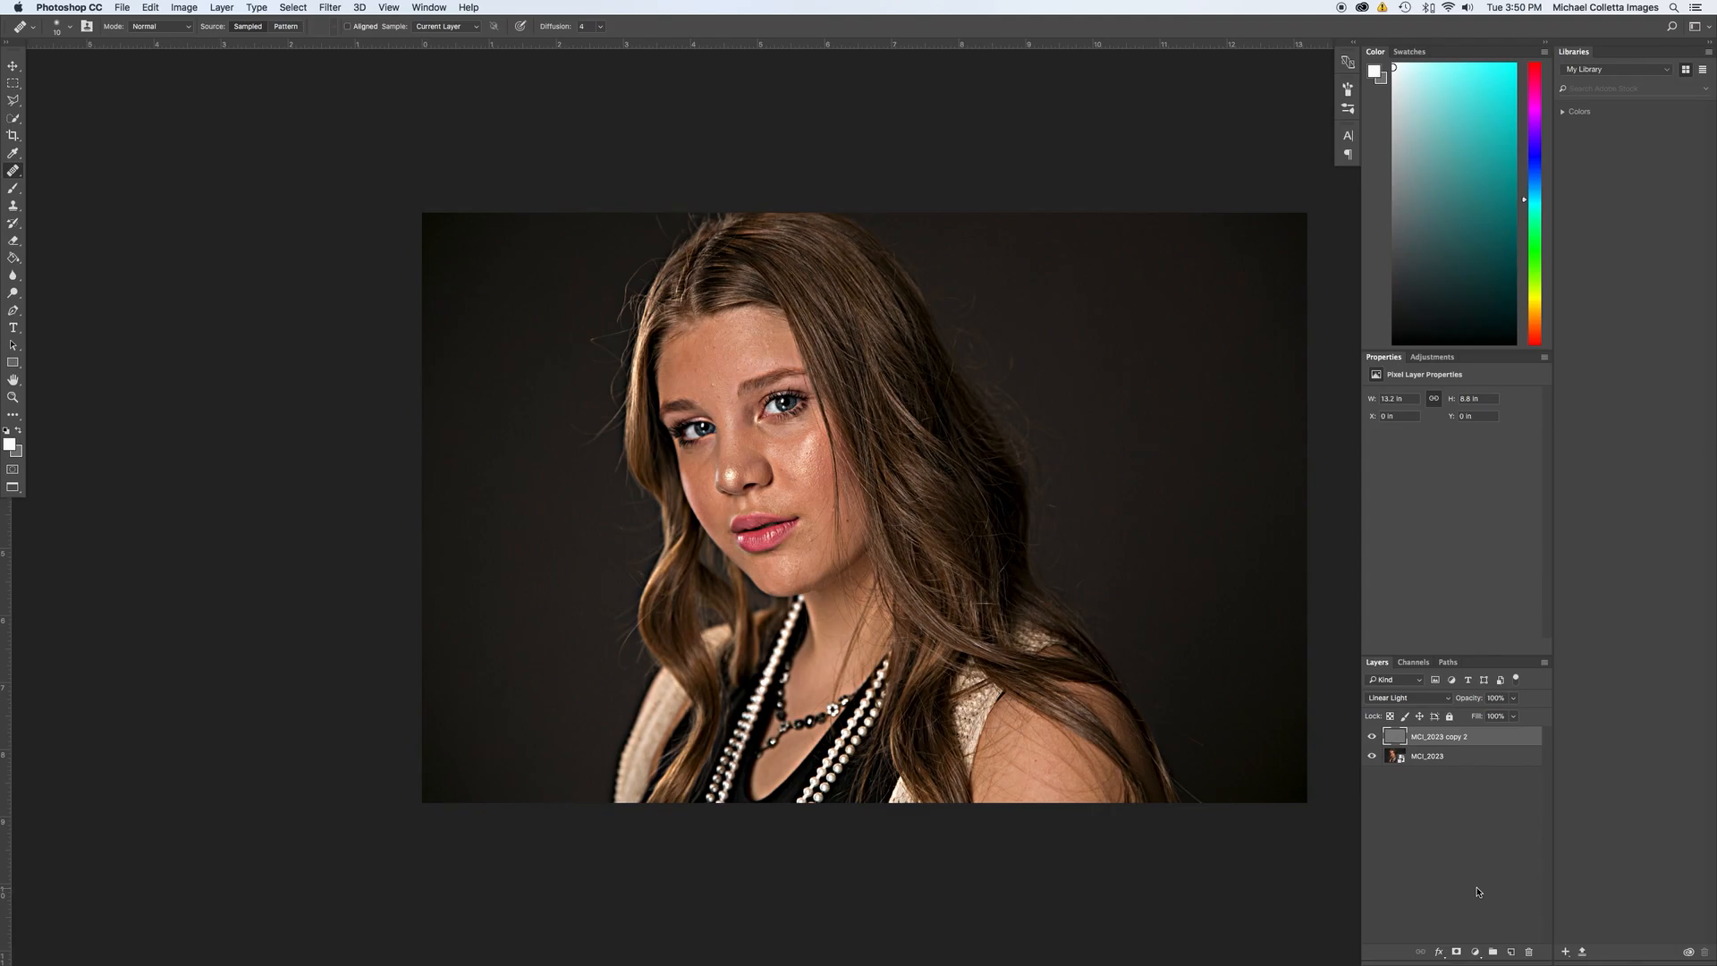
Invert MCI_2023 copy 2 and add a white layer mask to it, undoing any accidental deletion of the layer.
key("ctrl+i")
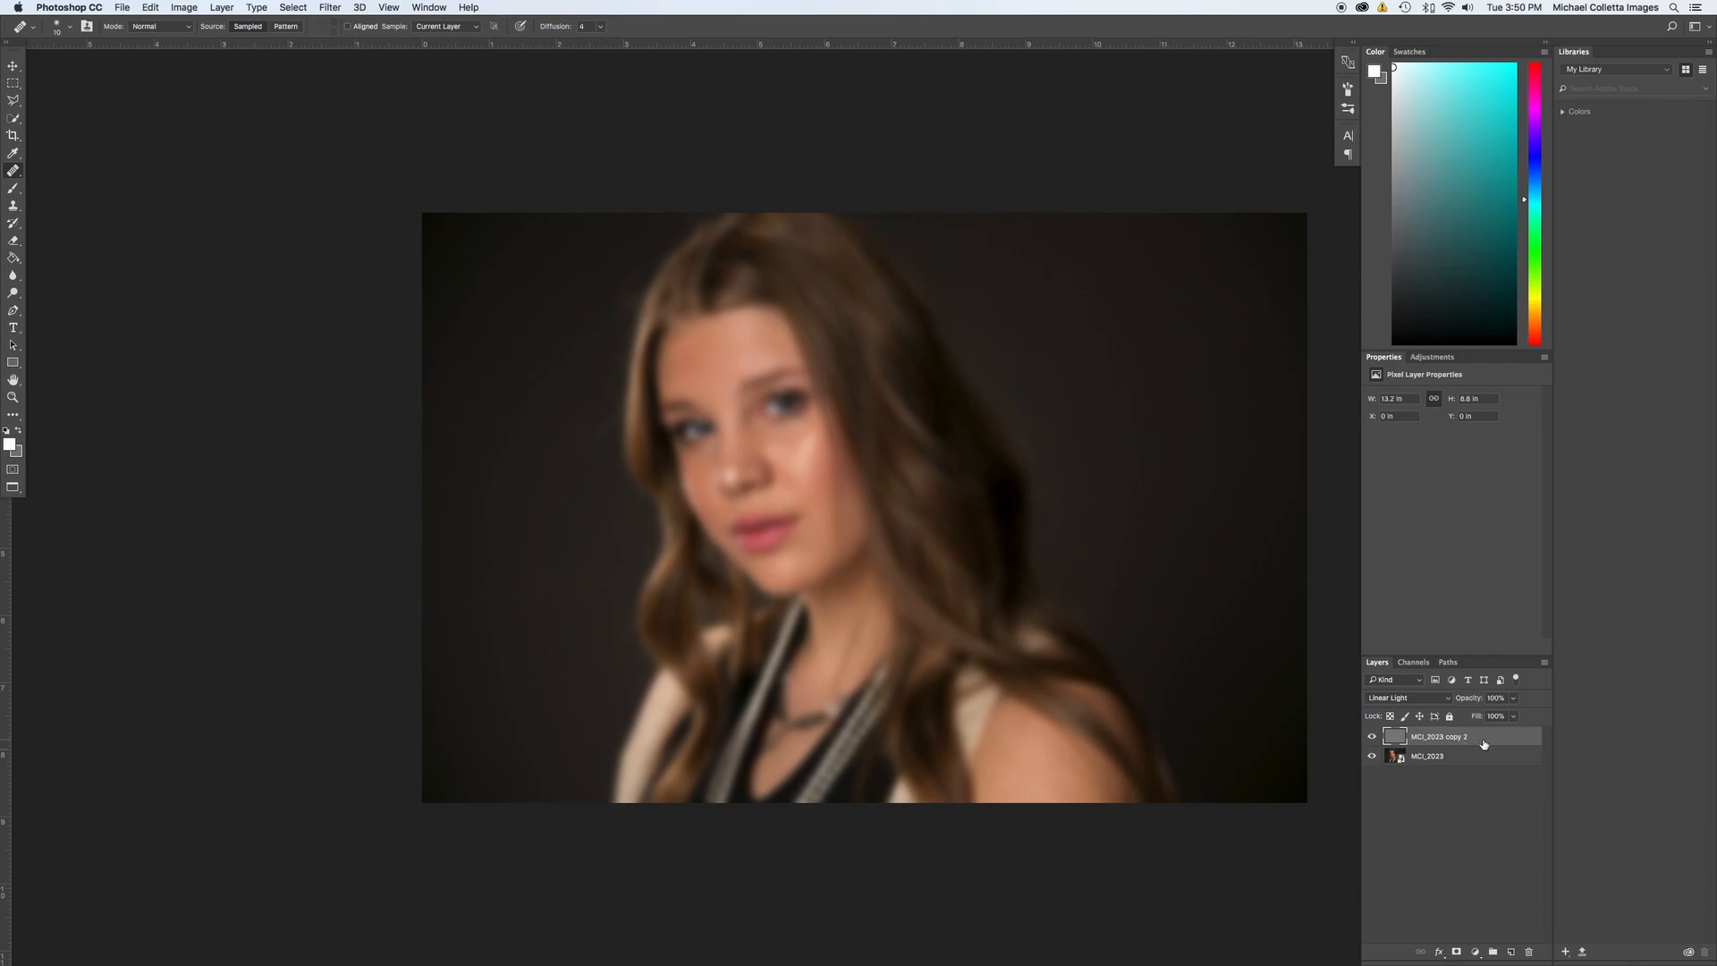
left_click(1457, 952)
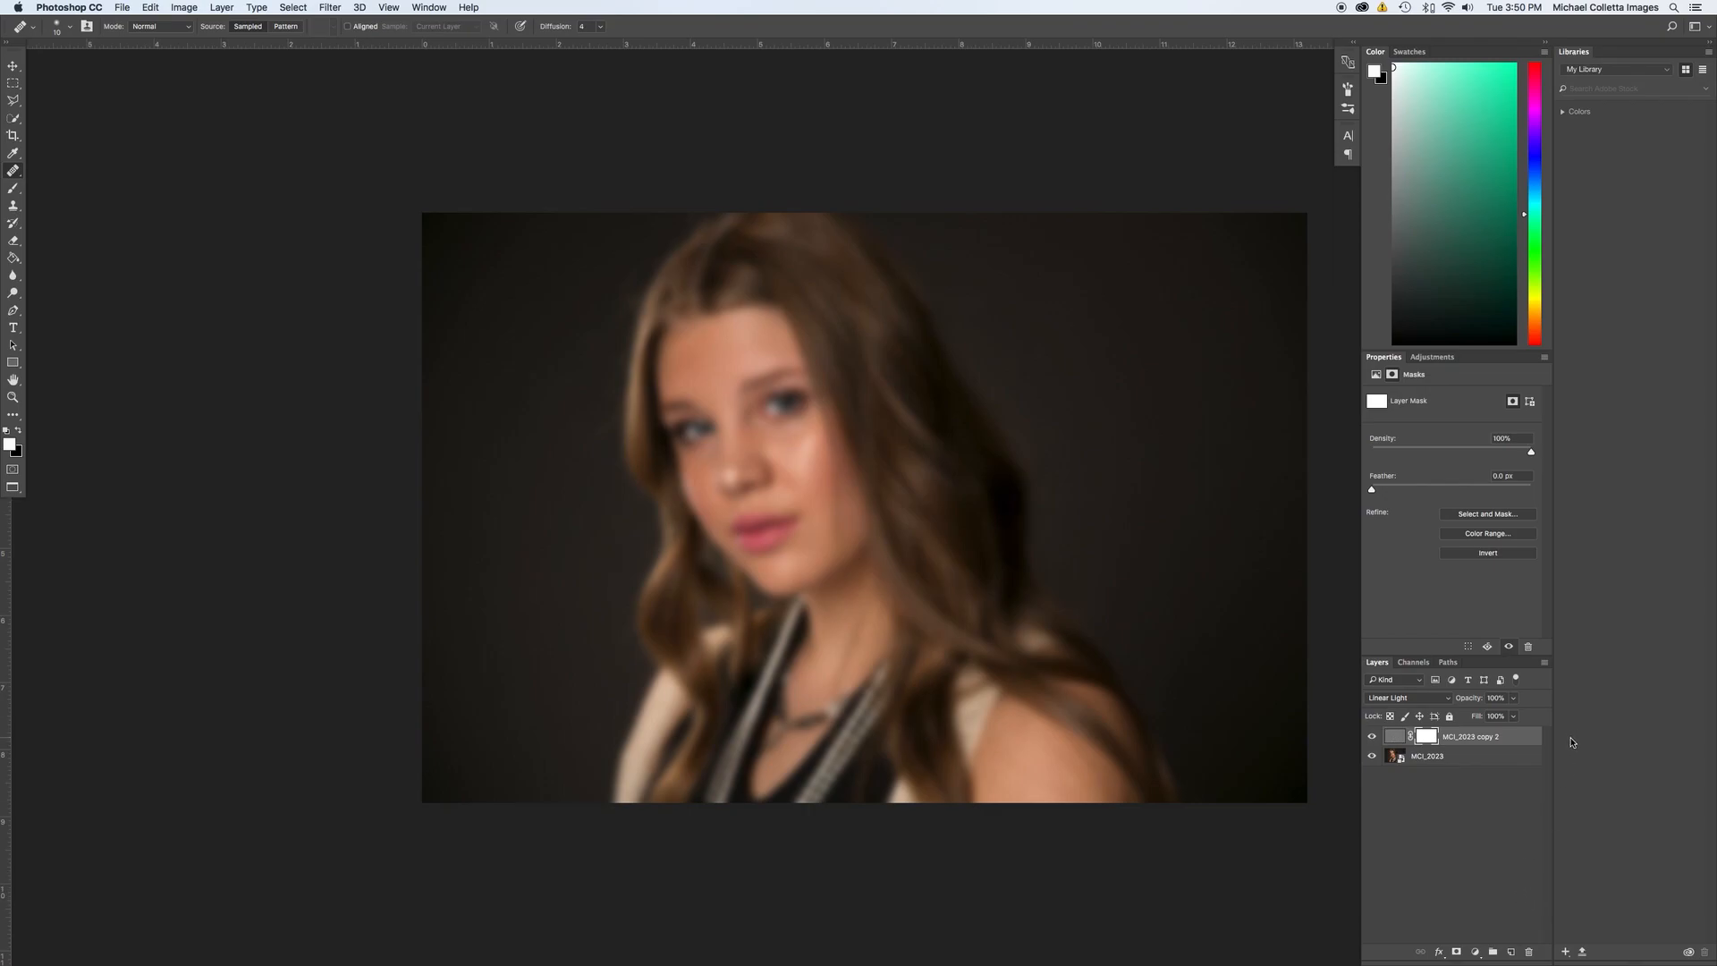
key("Delete")
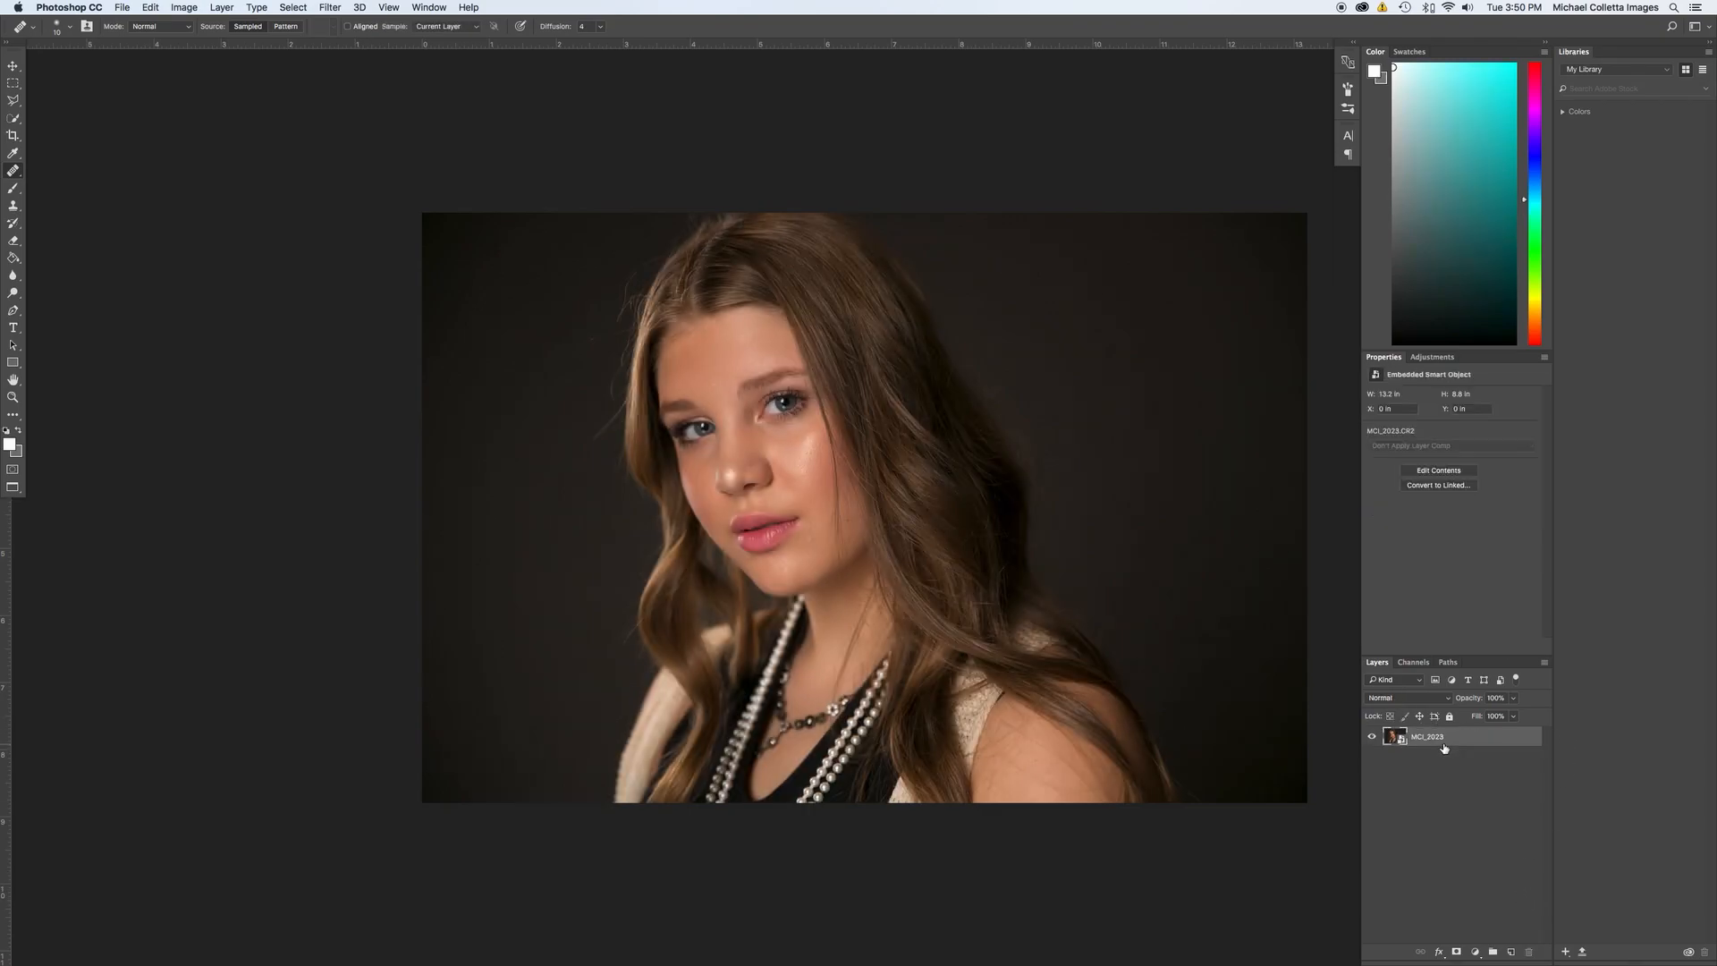
key("super+z")
Delete the layer mask of MCI_2023 copy 2 without applying it, and step back to before the layer was inverted.
left_click_drag(1426, 736, 1528, 952)
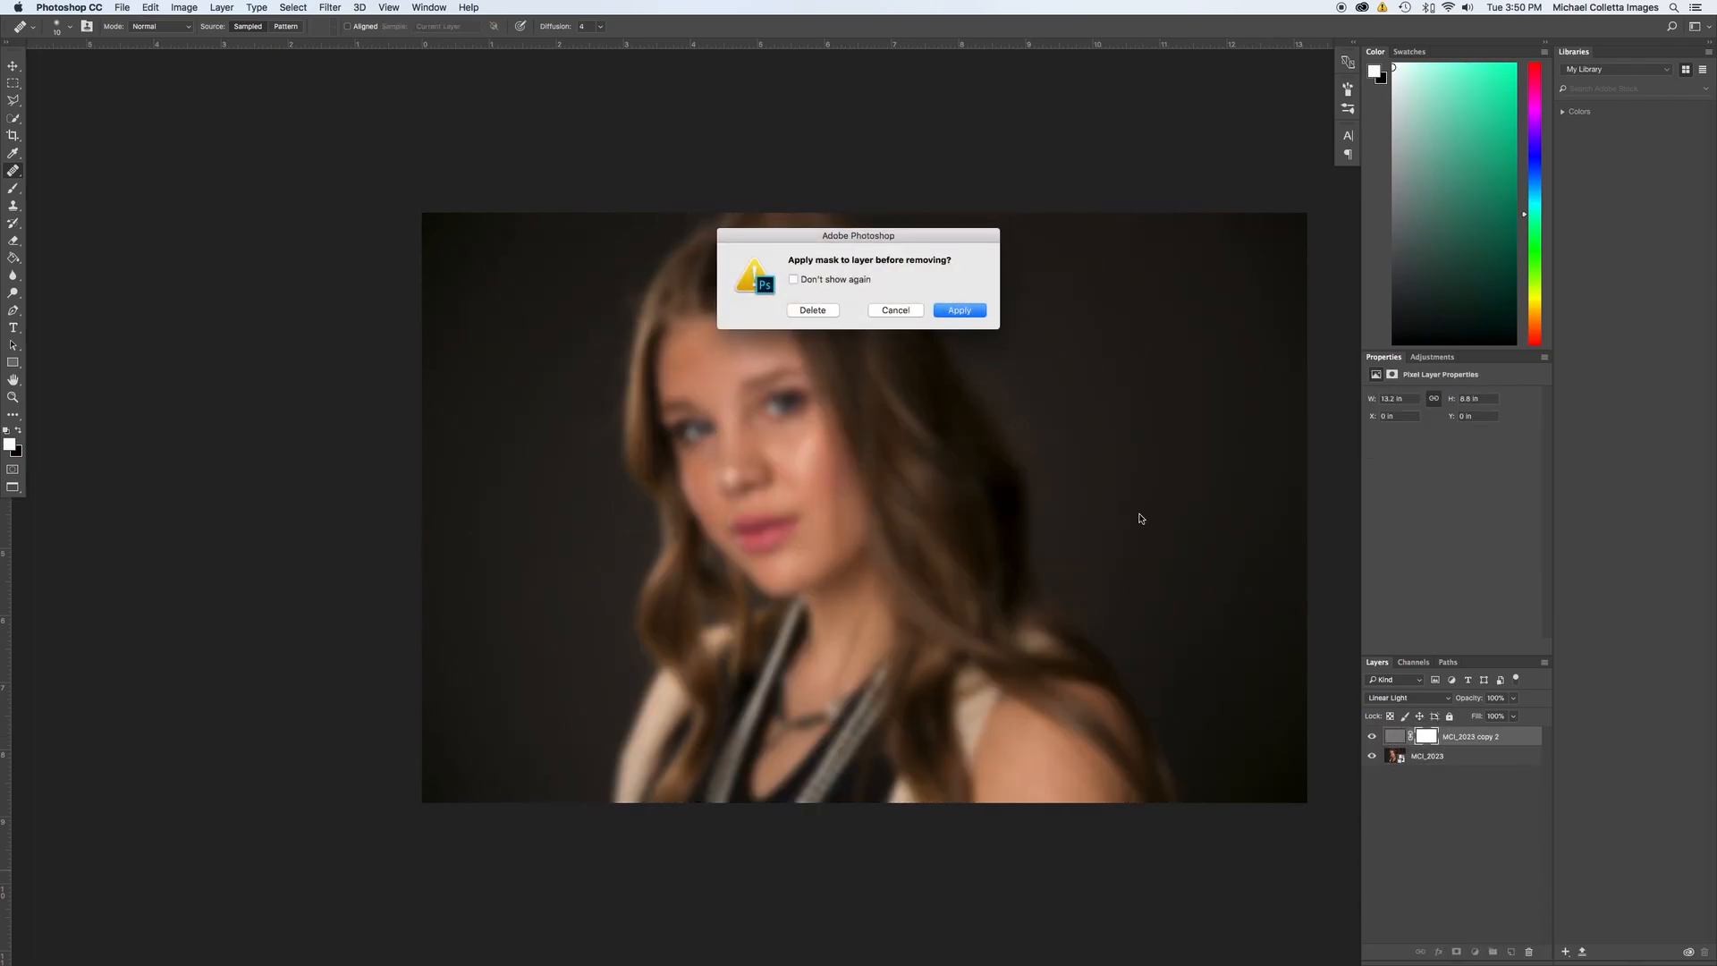
left_click(813, 310)
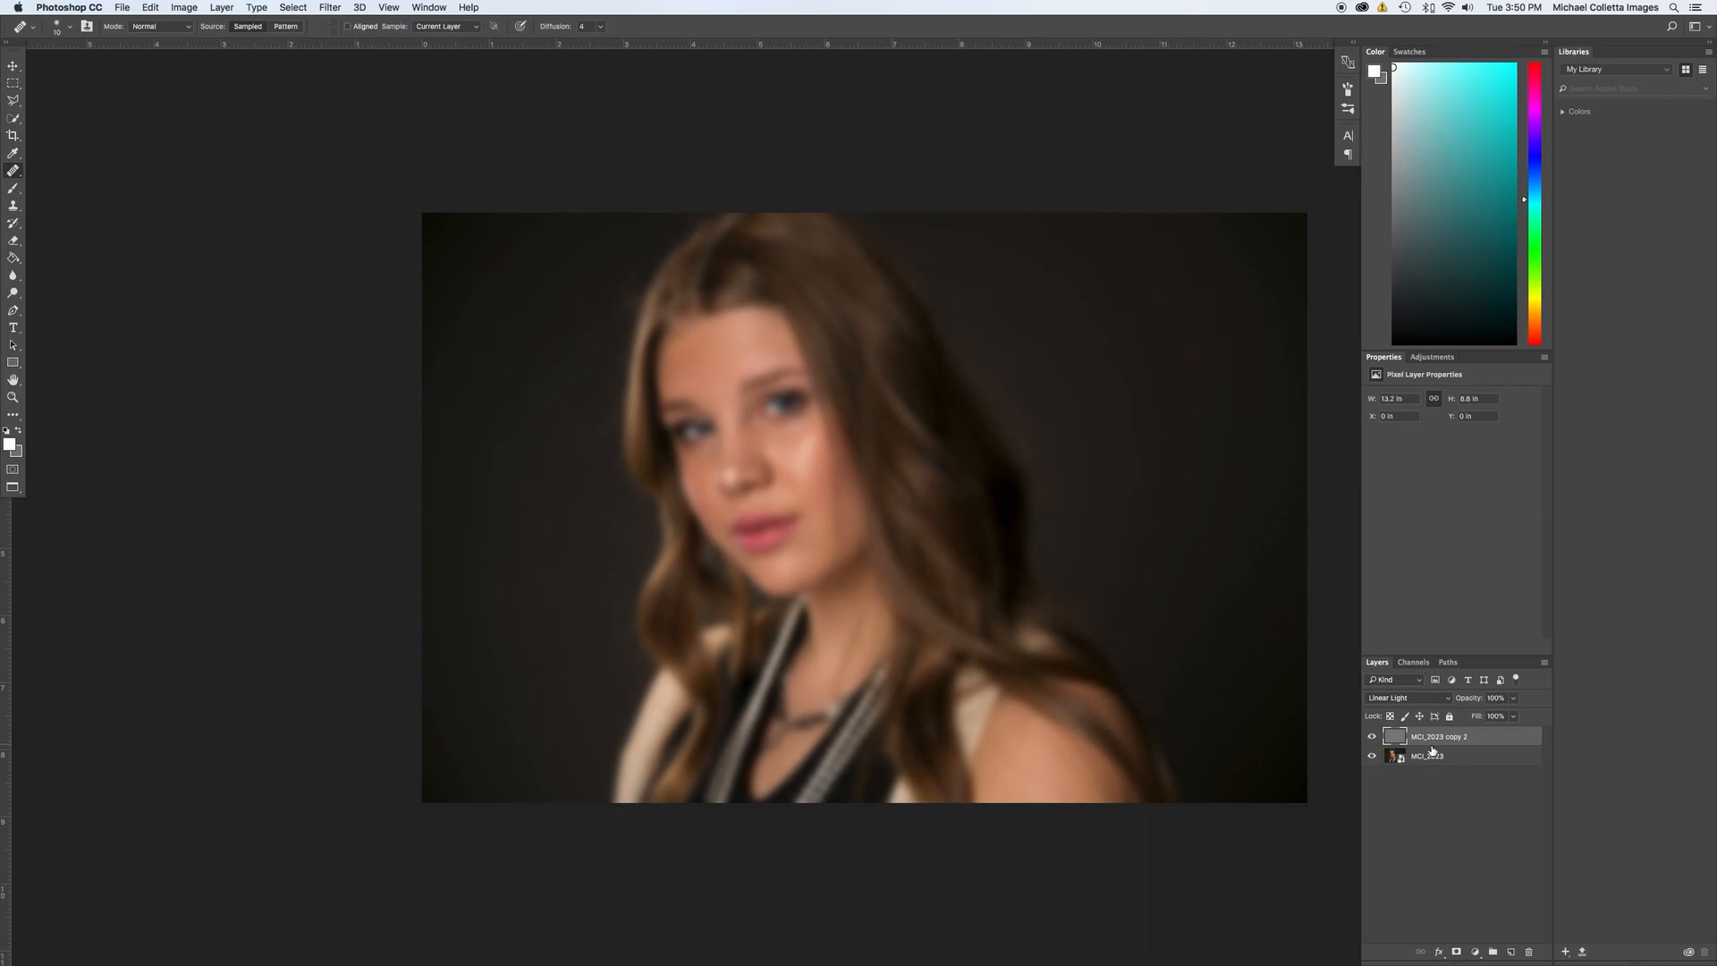
key("alt+super+z")
key("alt+super+z")
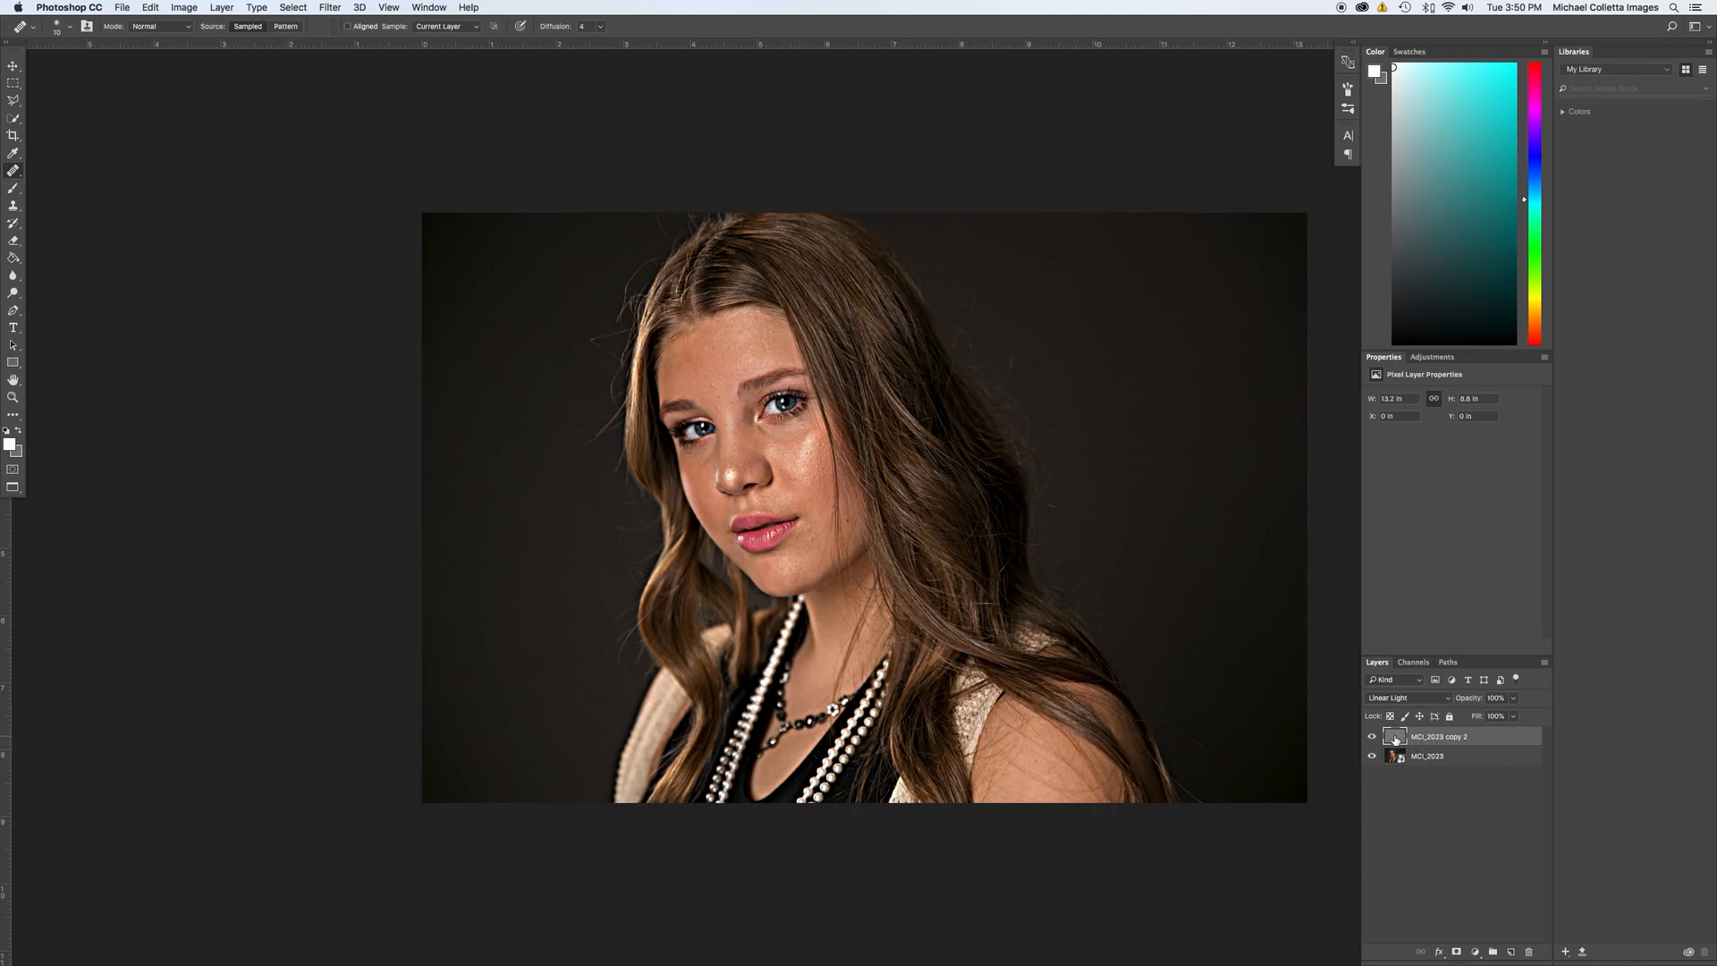
Apply a Gaussian Blur with a 6-pixel radius to MCI_2023 copy 2.
left_click(327, 7)
mouse_move(367, 168)
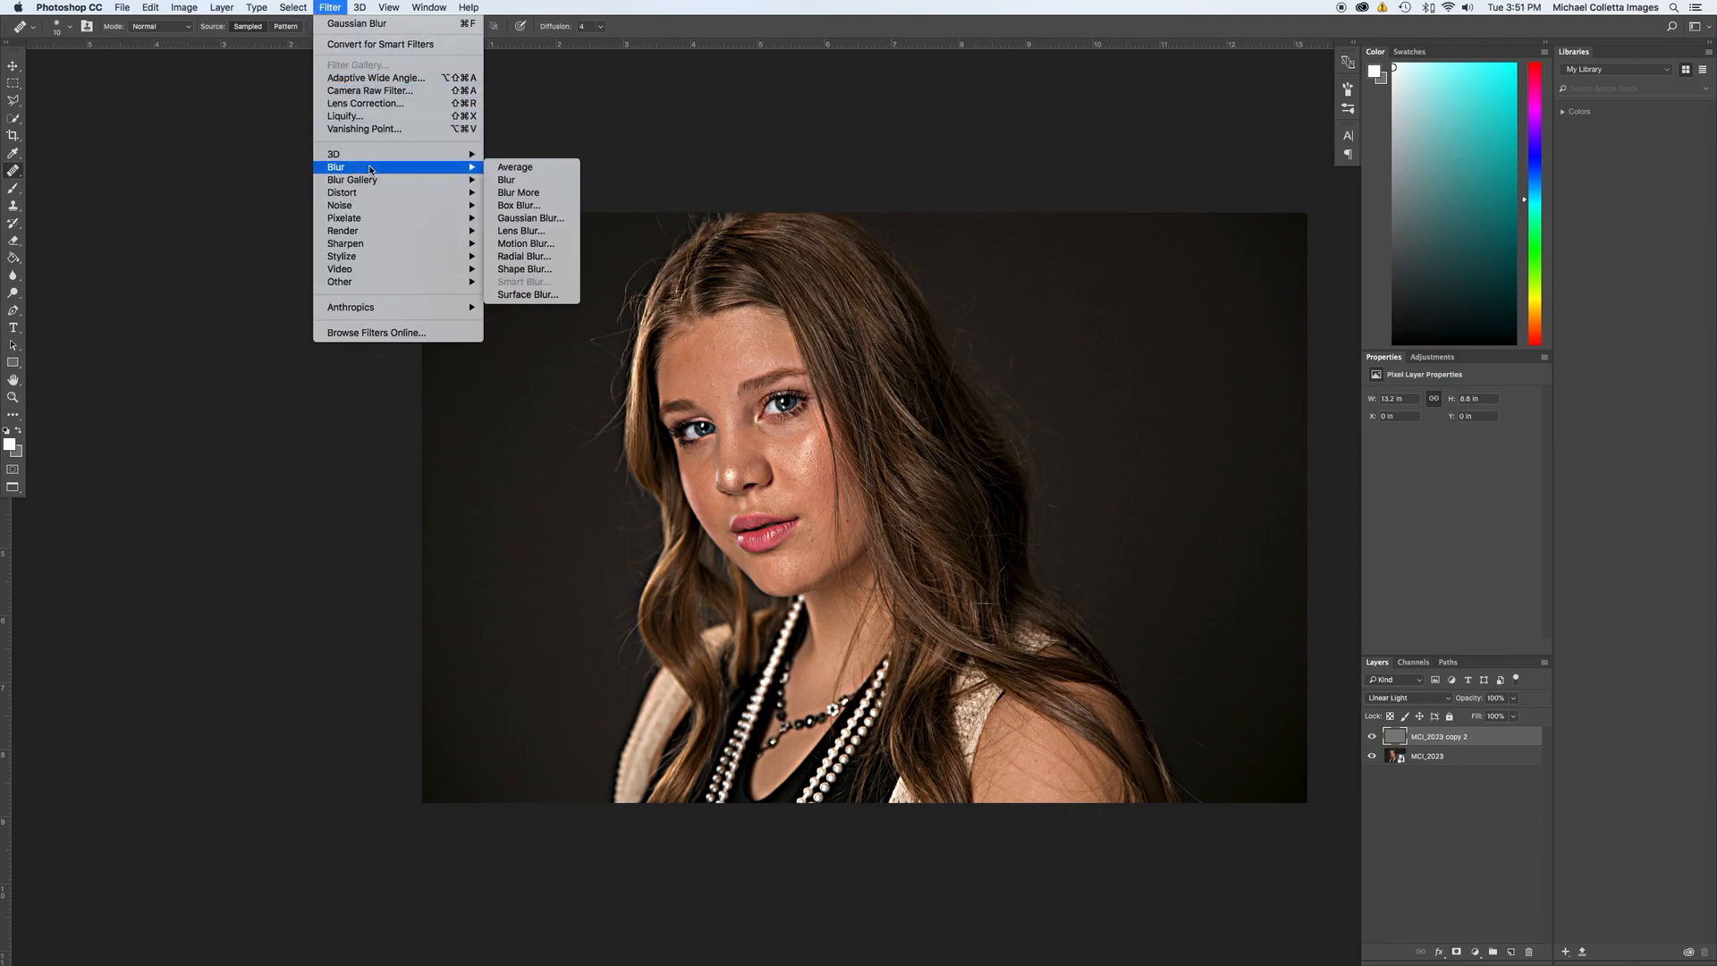
left_click(539, 218)
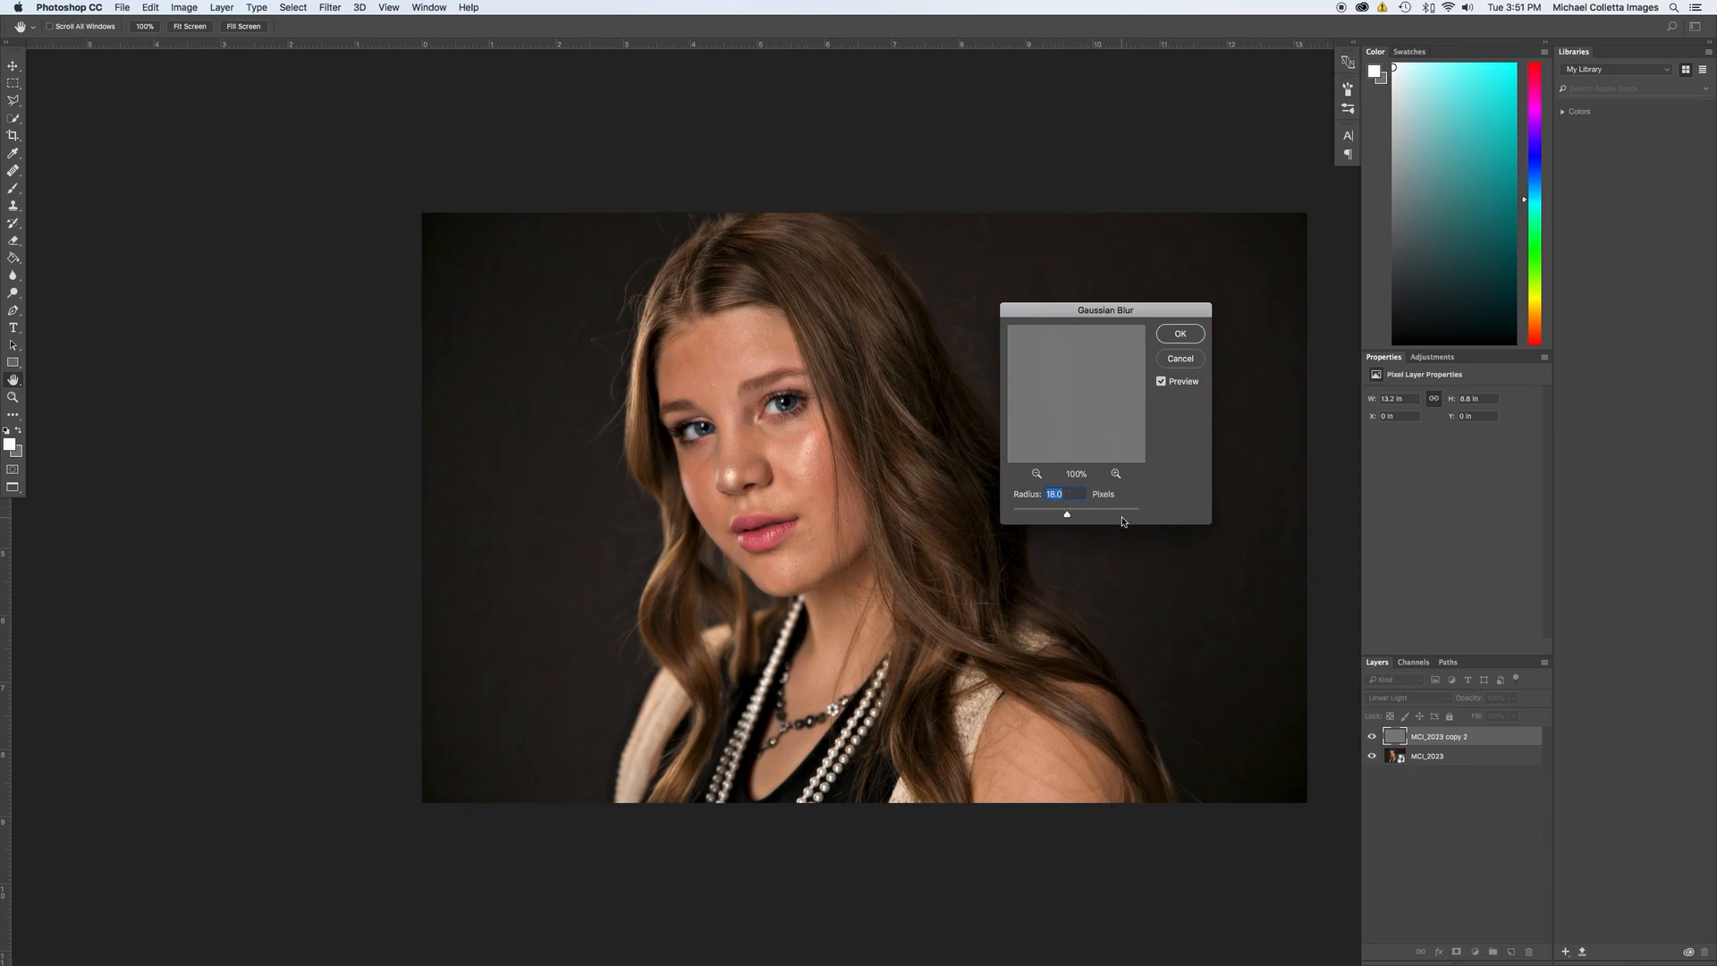
type("6")
left_click(1180, 334)
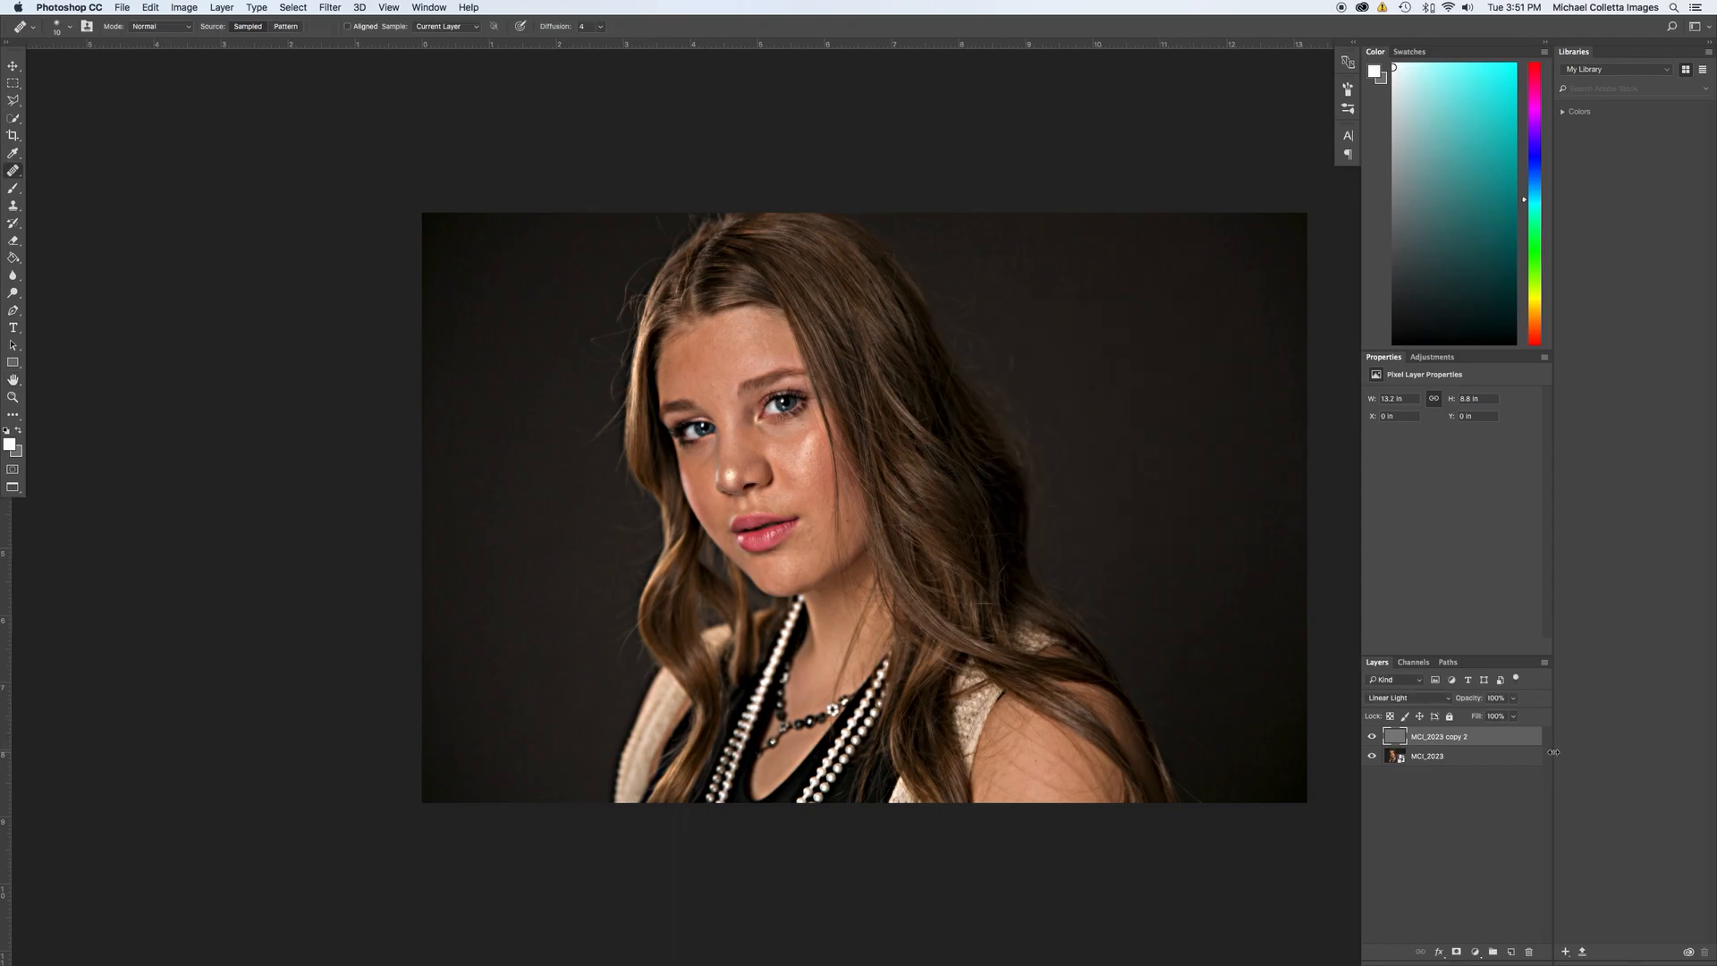
Invert MCI_2023 copy 2, hide its effect with a black layer mask, and check the layer on and off.
key("super+i")
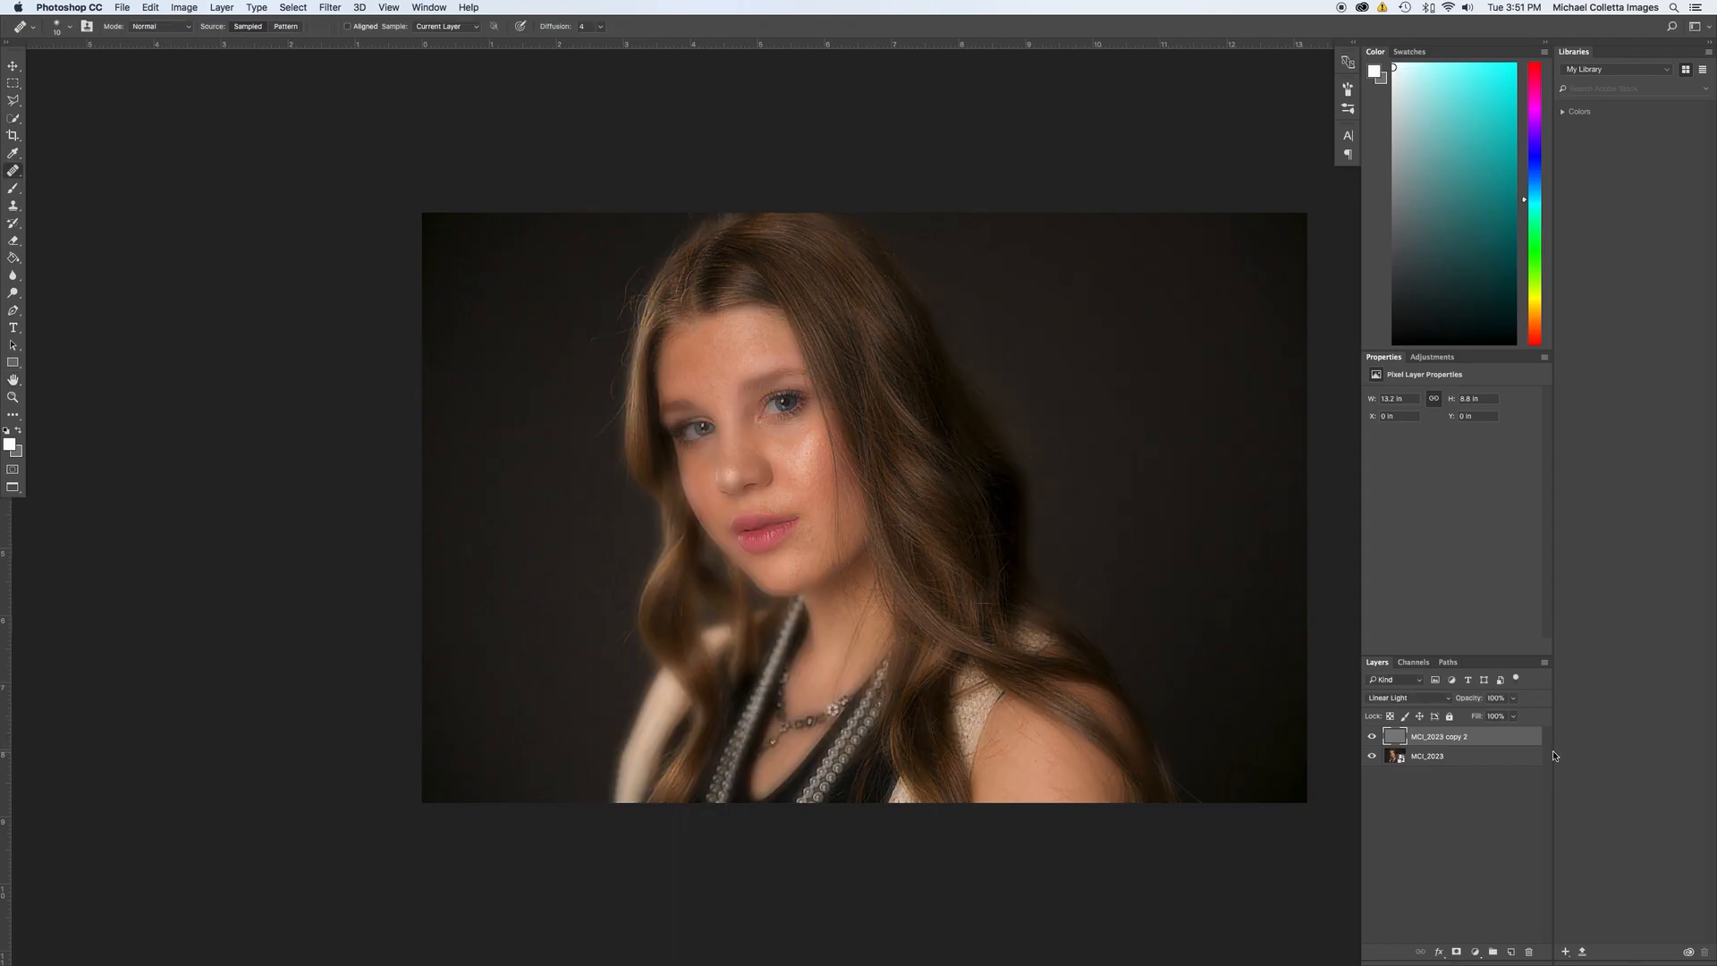
left_click(1457, 952)
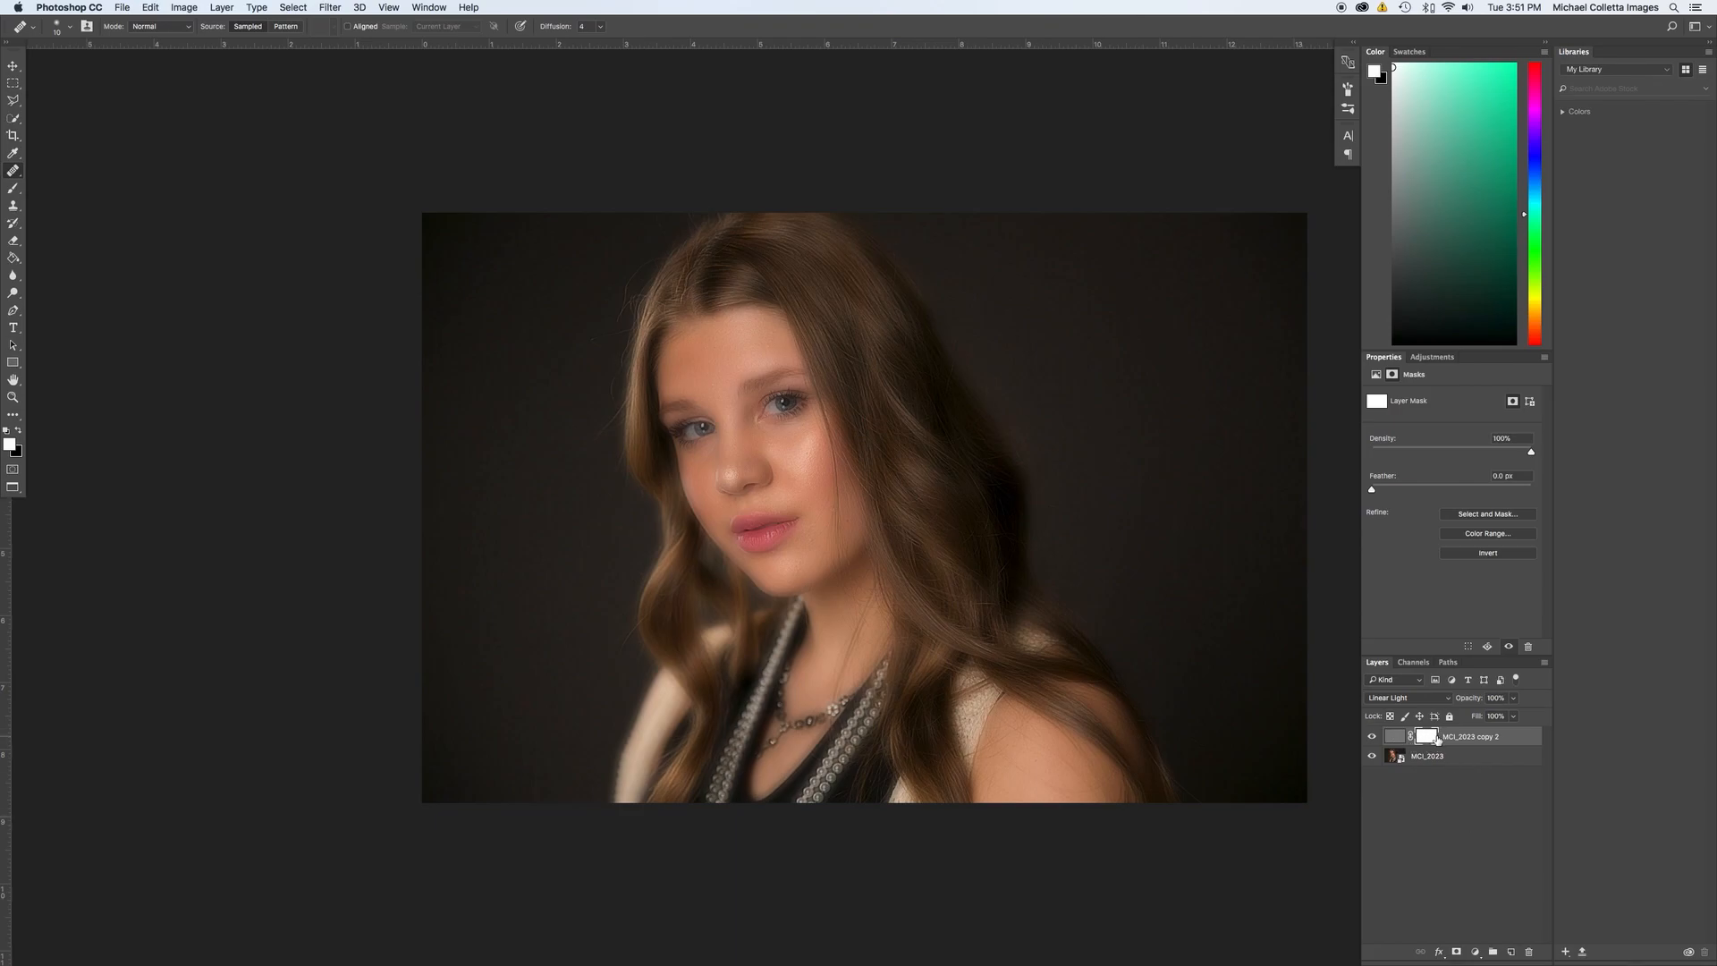
key("super+i")
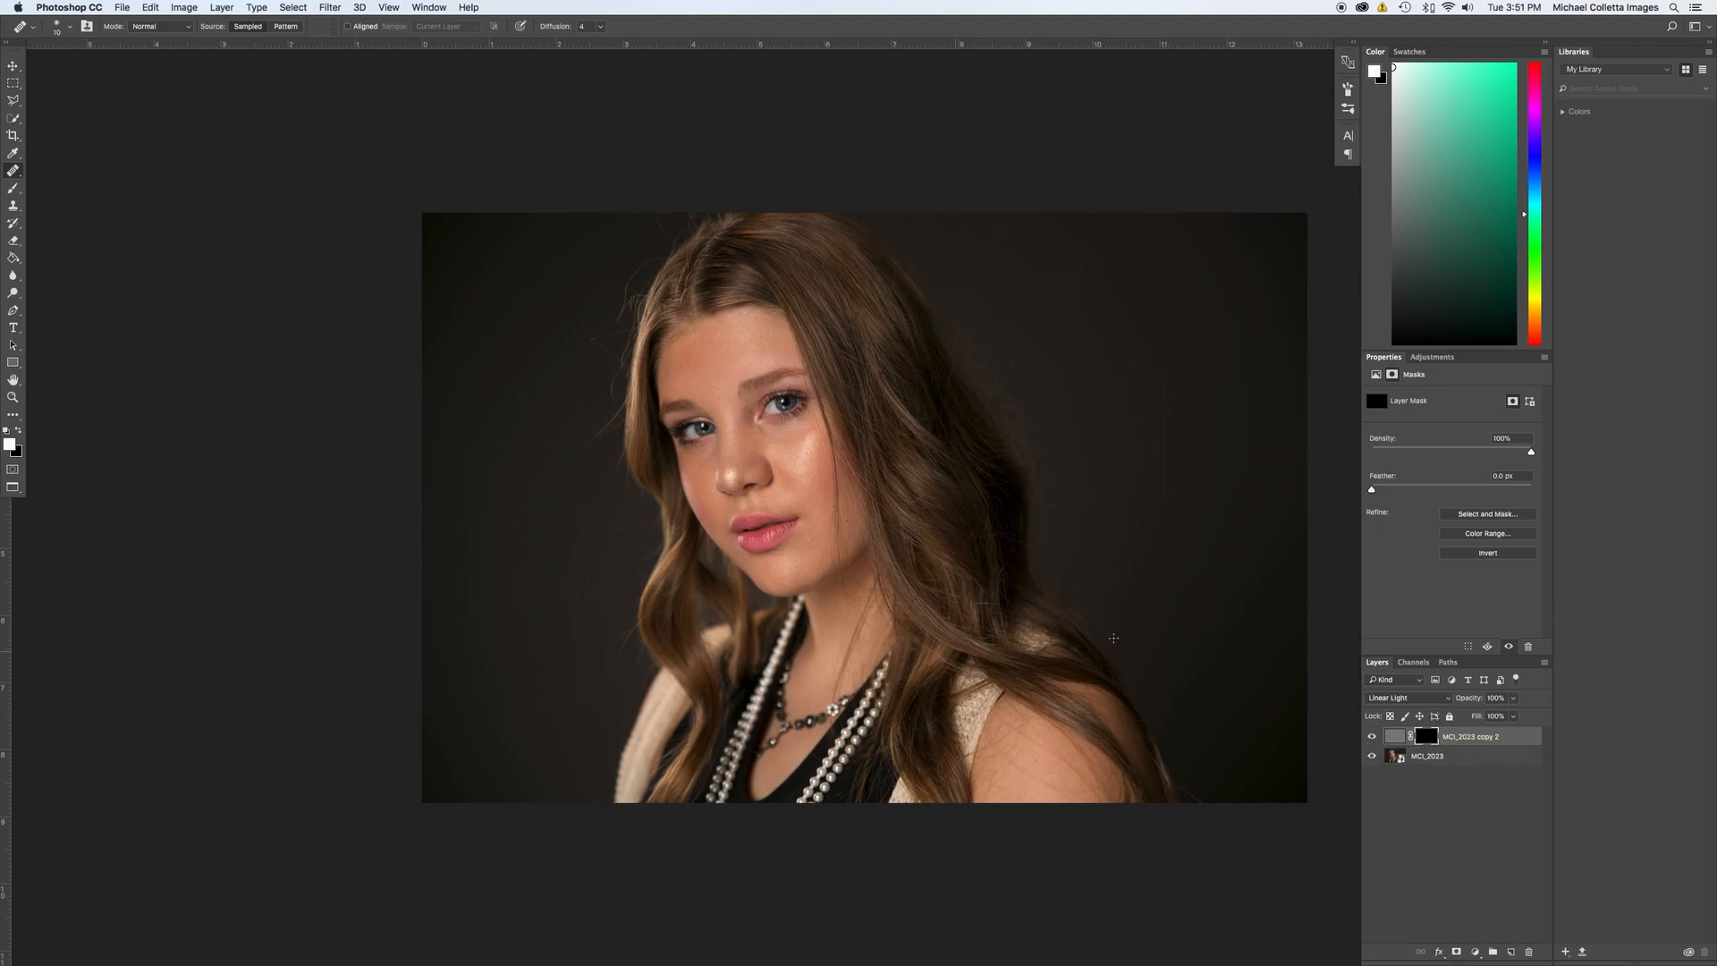
left_click(1372, 737)
left_click(1371, 737)
Set up the Brush tool with 100% flow, a 150-pixel size and the default foreground and background colors.
key("super+equal")
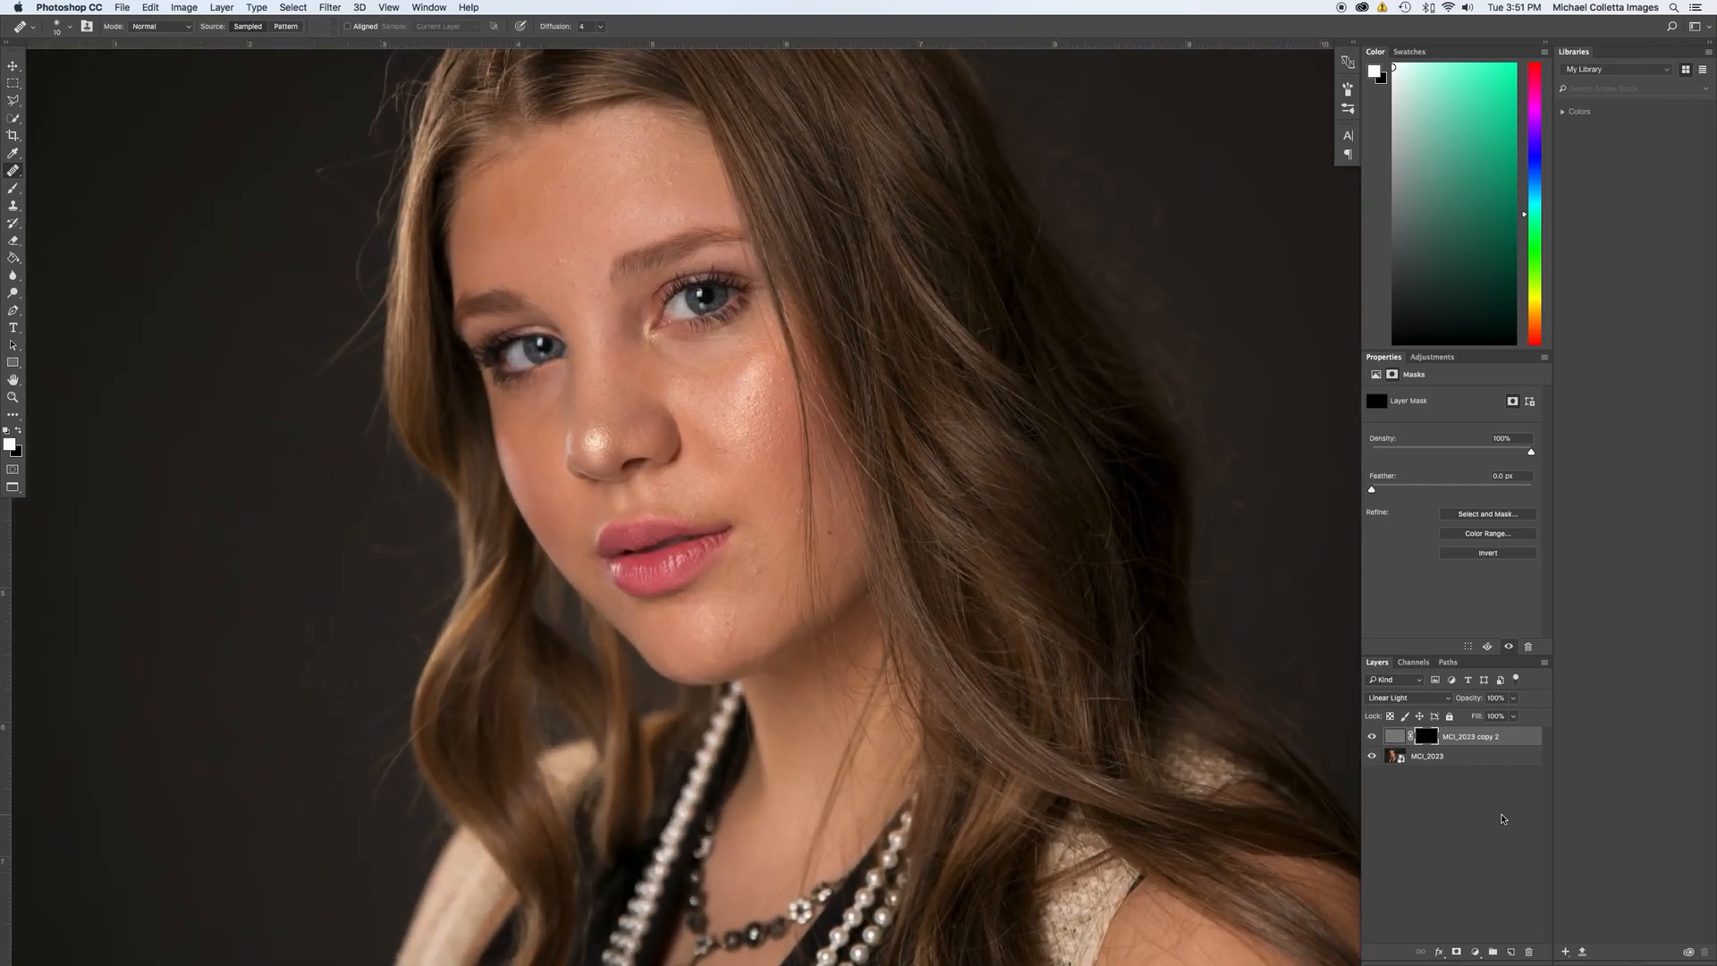
key("b")
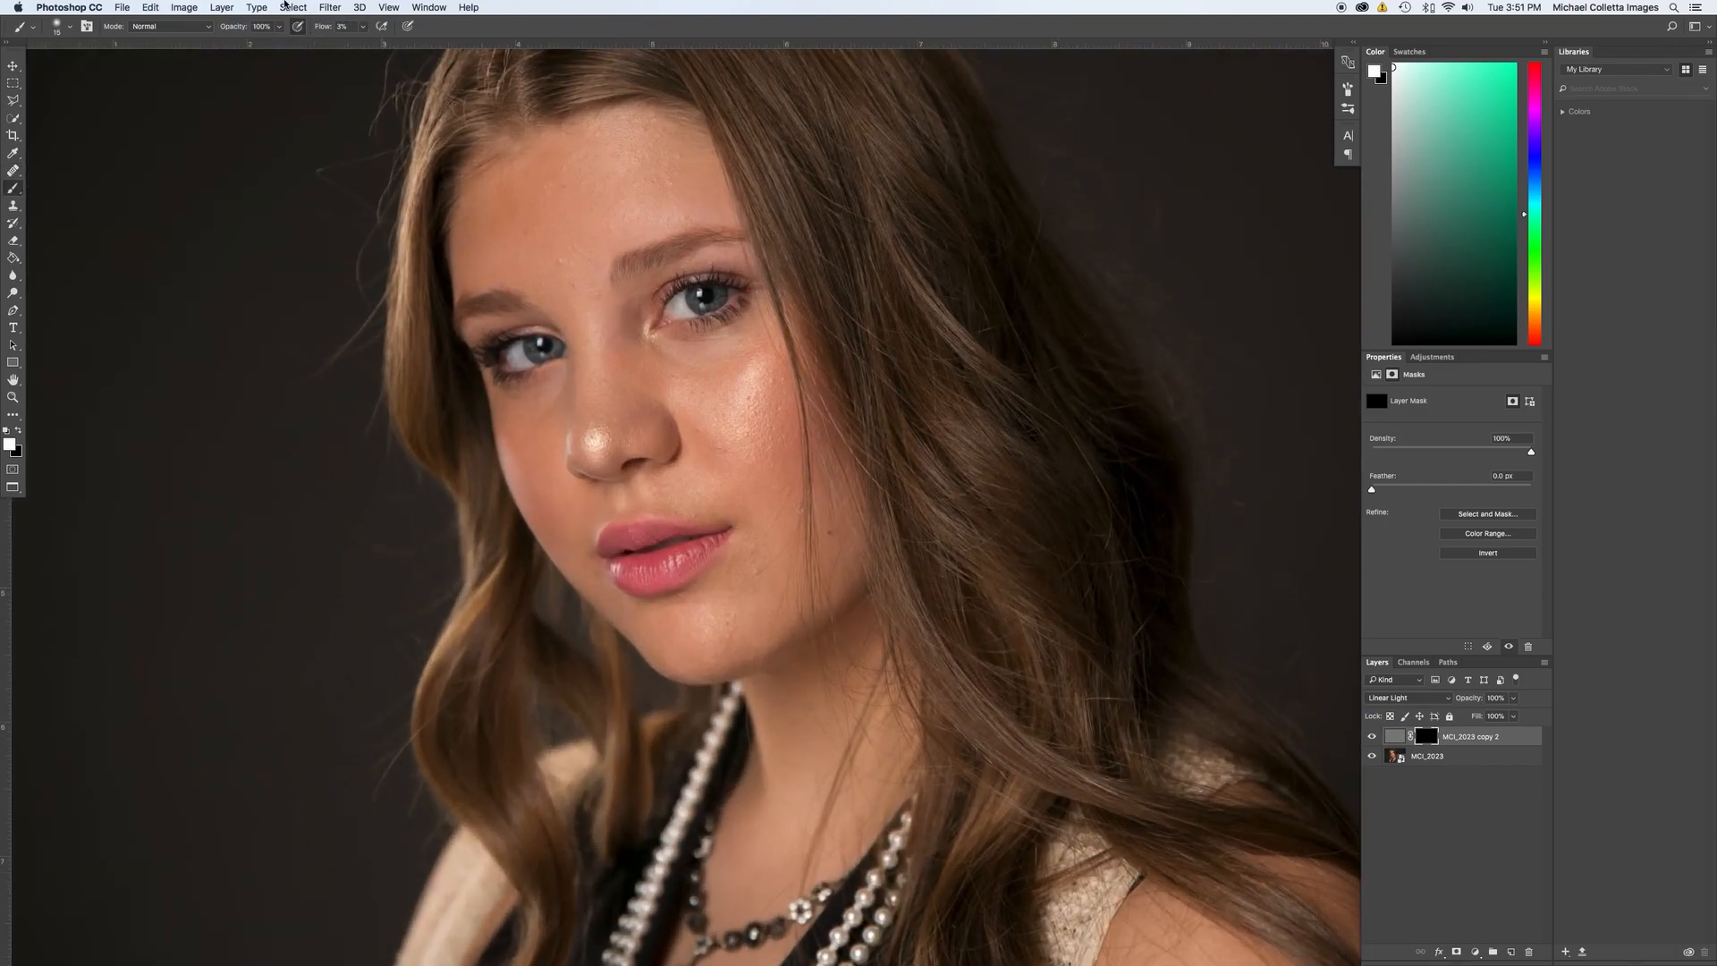
left_click_drag(321, 28, 506, 41)
left_click(298, 26)
key("bracketright")
key("bracketright")
key("bracketright")
key("bracketright")
key("bracketright")
key("bracketright")
key("bracketright")
key("bracketright")
key("bracketright")
key("bracketright")
left_click_drag(756, 383, 772, 397)
left_click(6, 431)
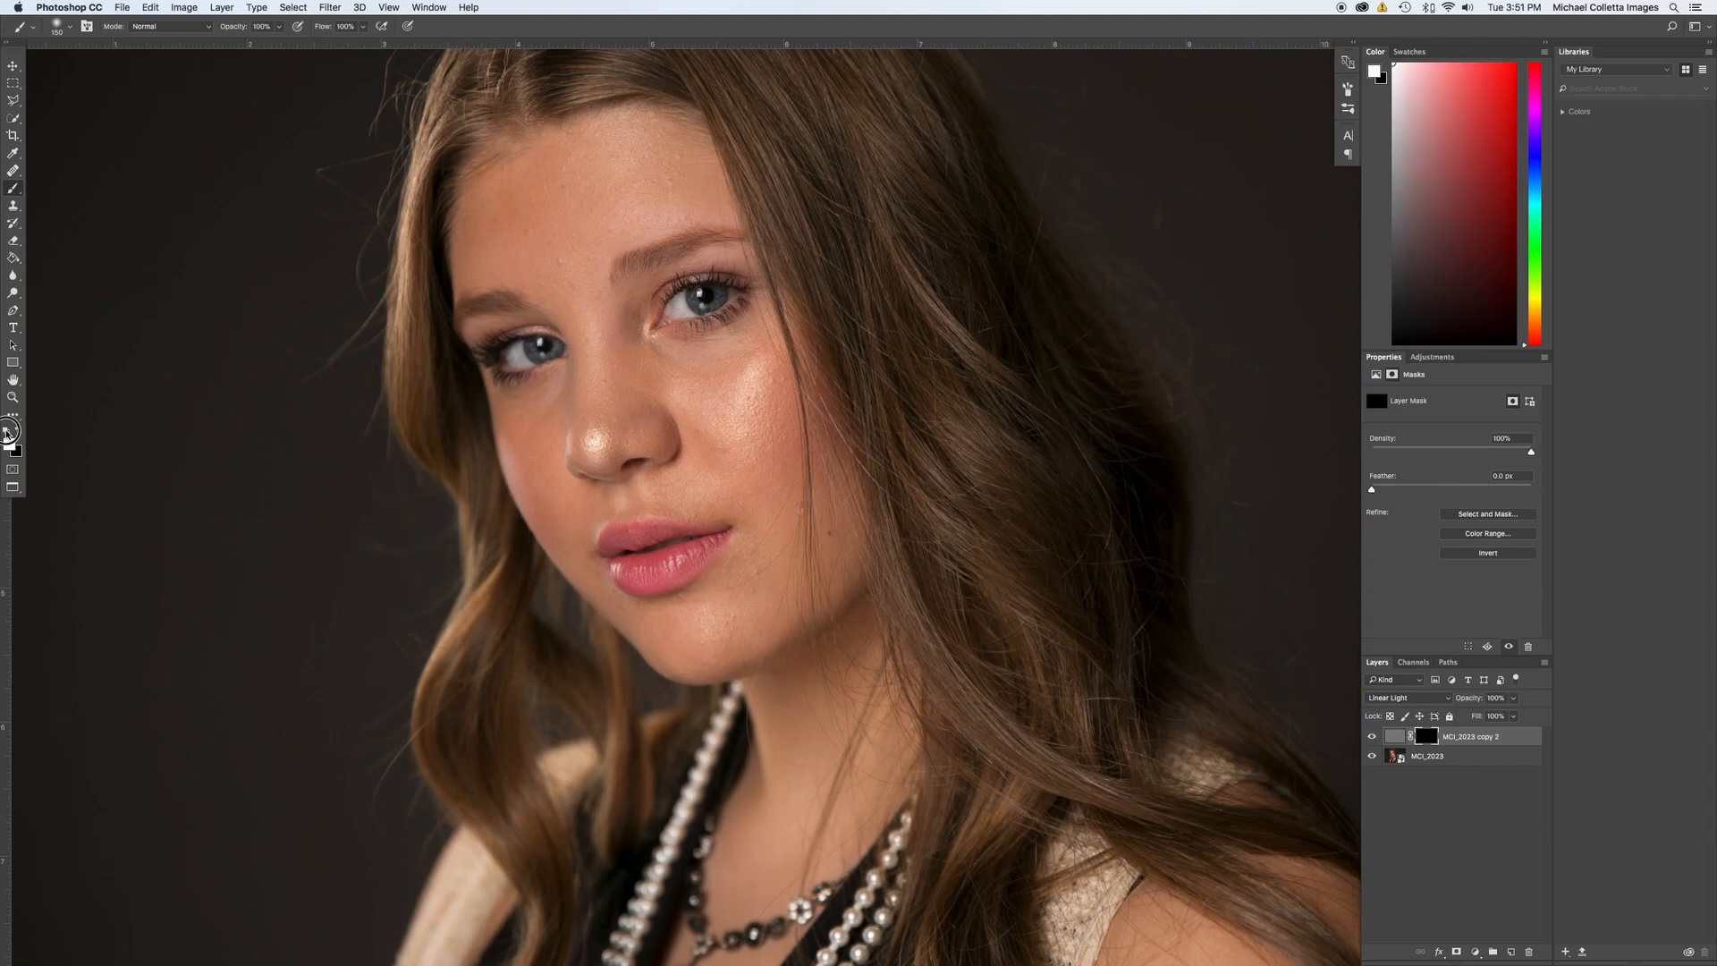
Paint white on the layer mask of MCI_2023 copy 2 over the facial skin, adjusting the brush size to the area.
mouse_move(739, 371)
left_mouse_down()
mouse_move(754, 403)
mouse_move(722, 424)
mouse_move(613, 402)
mouse_move(582, 283)
mouse_move(489, 253)
mouse_move(549, 173)
mouse_move(644, 191)
mouse_move(663, 161)
mouse_move(601, 279)
left_mouse_up()
key("]")
key("]")
key("]")
key("]")
left_click_drag(542, 435, 559, 514)
key("[")
key("[")
key("[")
key("[")
key("[")
key("[")
key("[")
key("[")
mouse_move(685, 491)
left_mouse_down()
mouse_move(600, 502)
mouse_move(693, 480)
mouse_move(637, 479)
mouse_move(750, 543)
mouse_move(733, 573)
mouse_move(754, 587)
mouse_move(782, 412)
mouse_move(780, 565)
mouse_move(781, 357)
mouse_move(680, 360)
mouse_move(618, 330)
mouse_move(723, 414)
mouse_move(760, 487)
mouse_move(720, 618)
mouse_move(670, 626)
mouse_move(744, 648)
mouse_move(654, 653)
mouse_move(594, 591)
mouse_move(709, 660)
mouse_move(590, 583)
mouse_move(531, 499)
mouse_move(515, 436)
mouse_move(510, 457)
mouse_move(768, 498)
mouse_move(771, 577)
mouse_move(851, 558)
mouse_move(761, 655)
mouse_move(704, 652)
mouse_move(770, 556)
left_mouse_up()
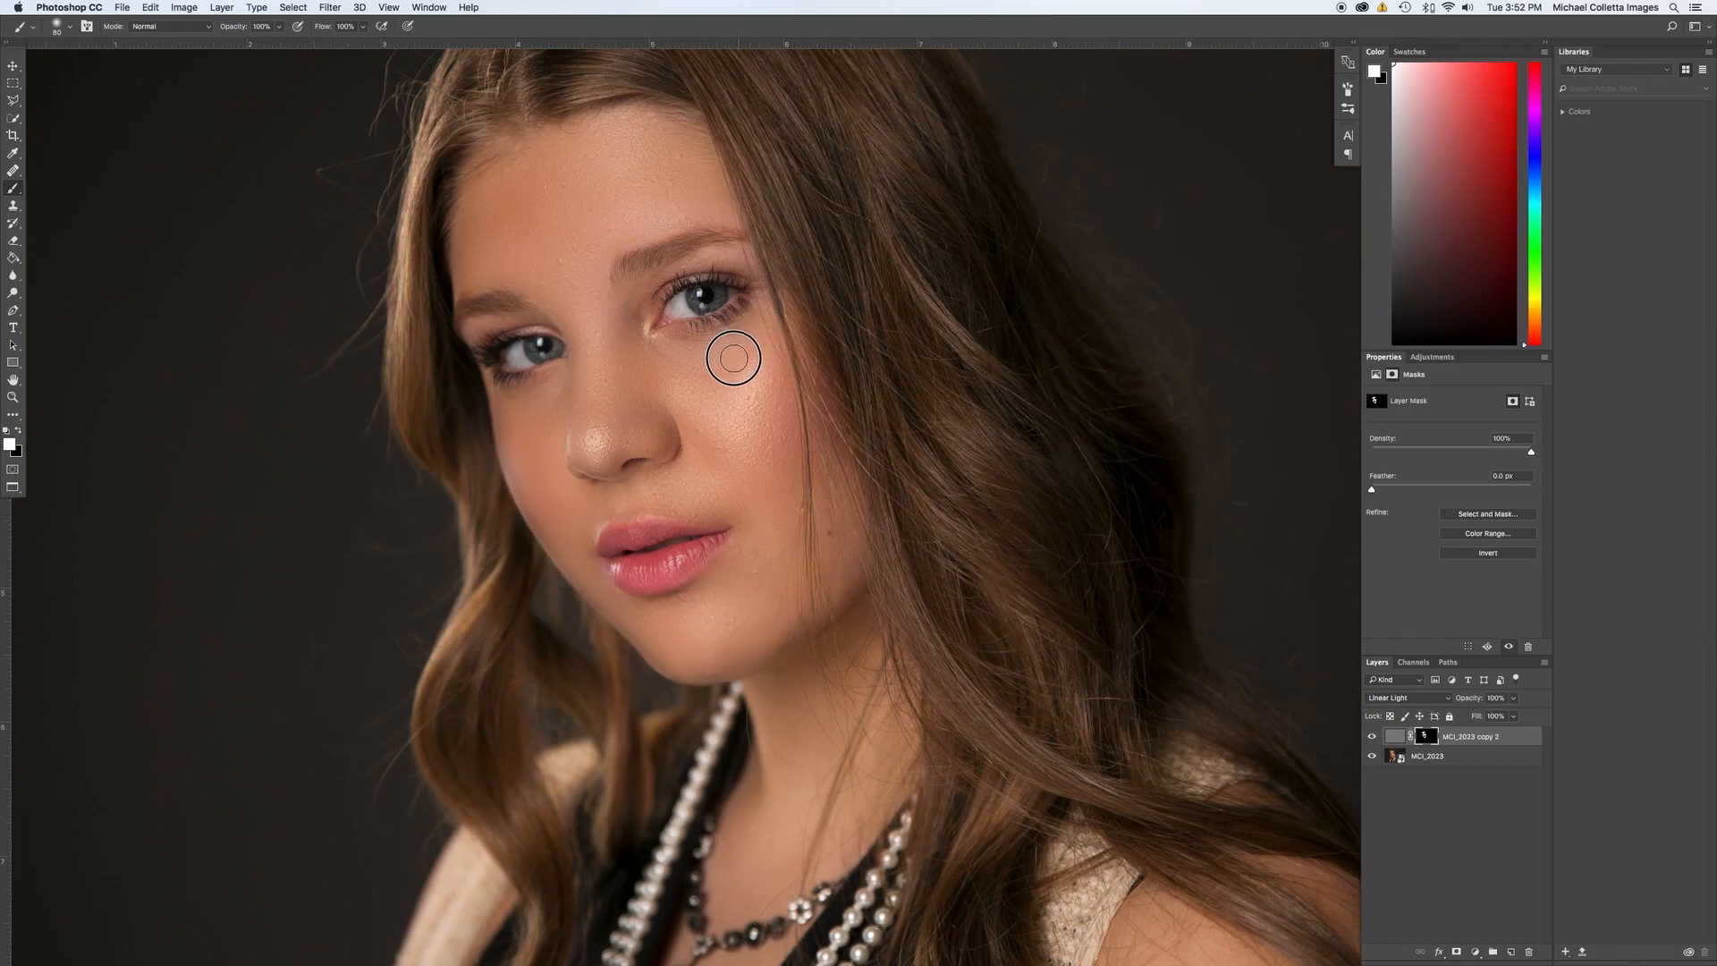
Compare the whole portrait with and without the masked smoothing layer MCI_2023 copy 2.
key("super+minus")
key("super+minus")
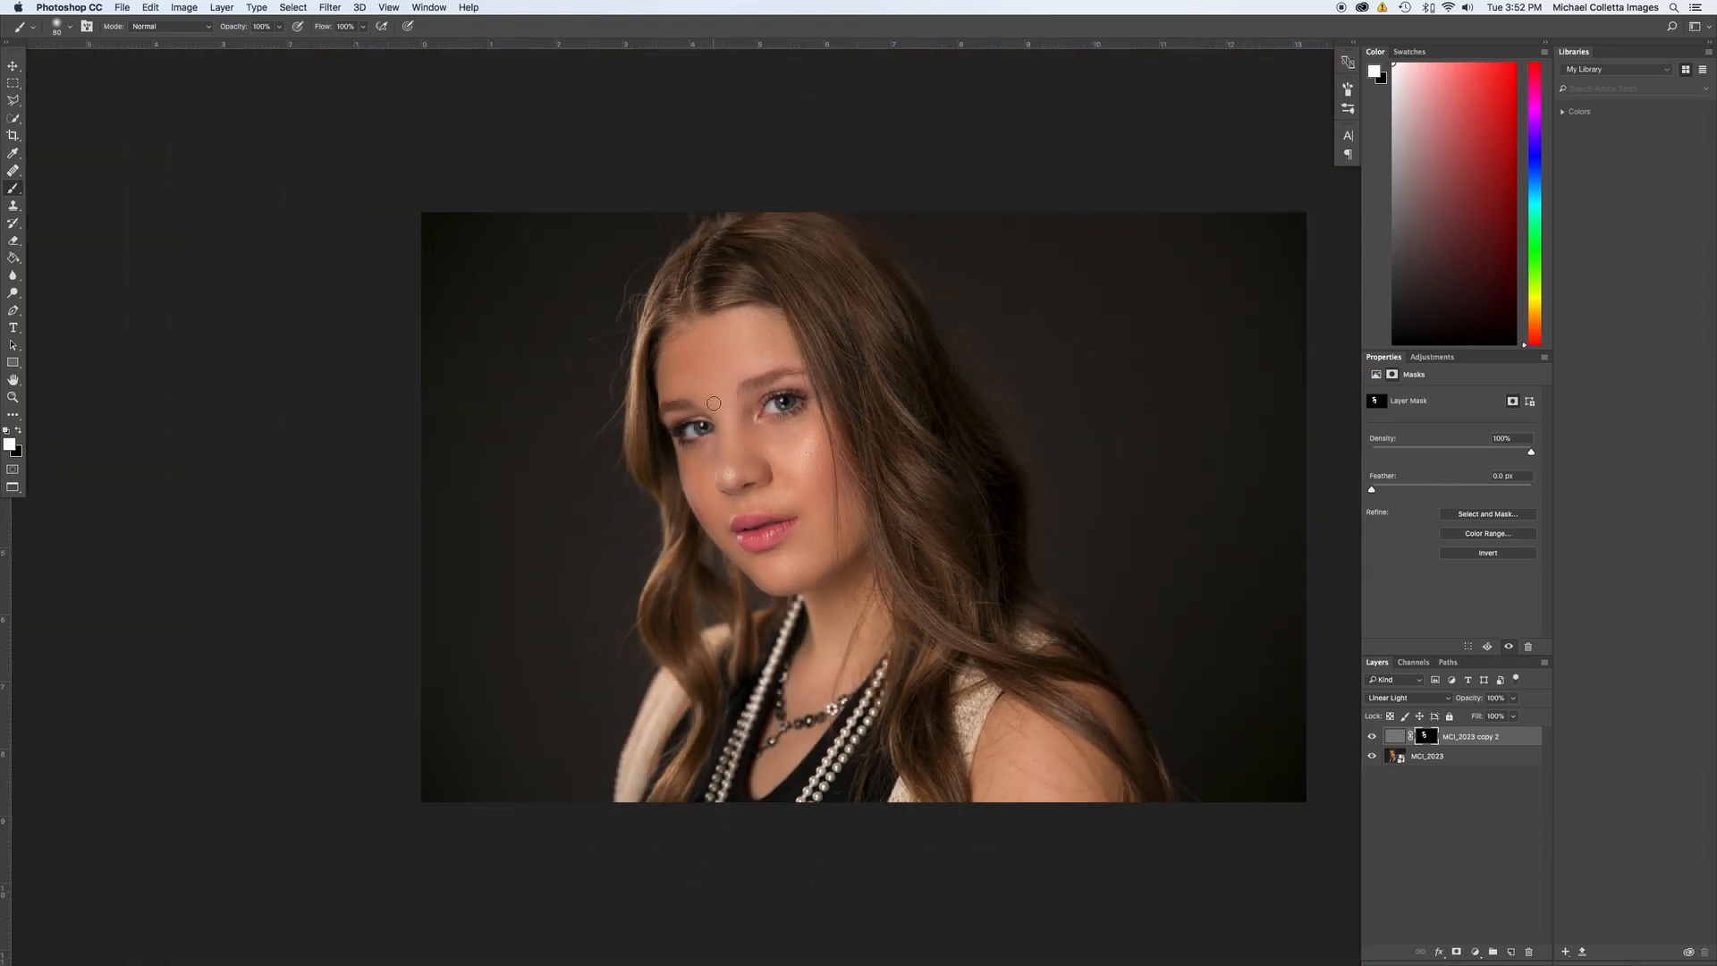
key("super+plus")
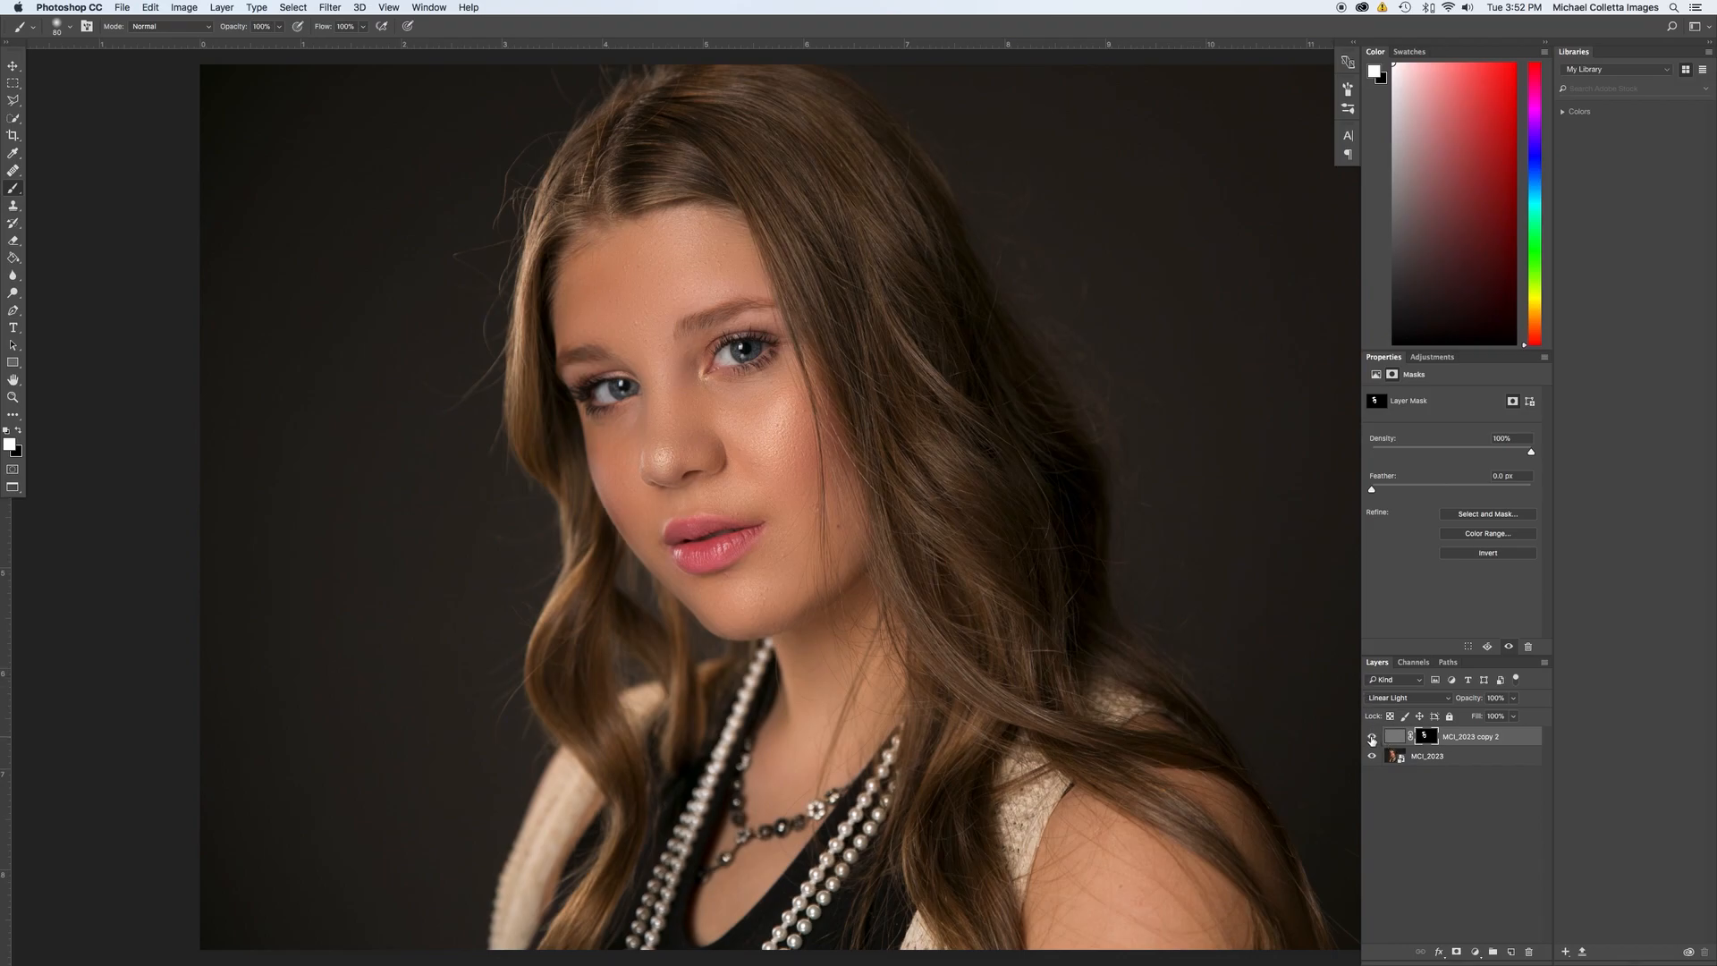
left_click(1373, 737)
left_click(1373, 737)
left_click(1372, 737)
left_click(1373, 737)
Delete the masked layer MCI_2023 copy 2 and duplicate the MCI_2023 smart object twice.
left_click(1467, 741)
key("Delete")
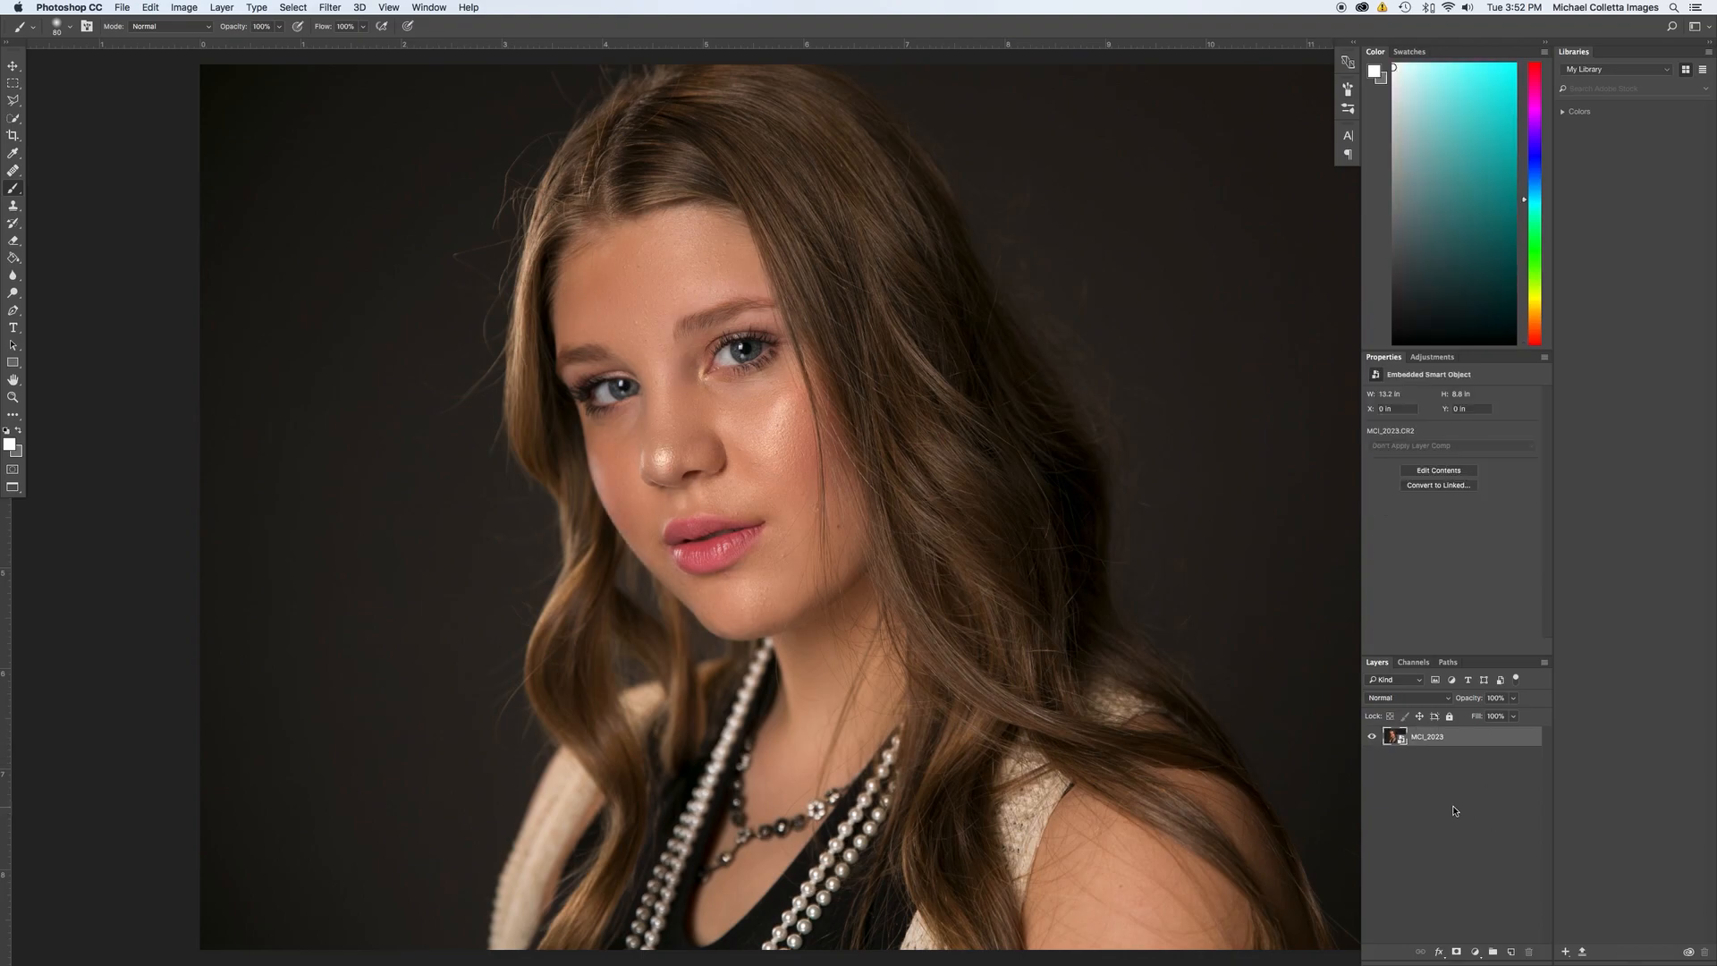
key("super+j")
key("super+j")
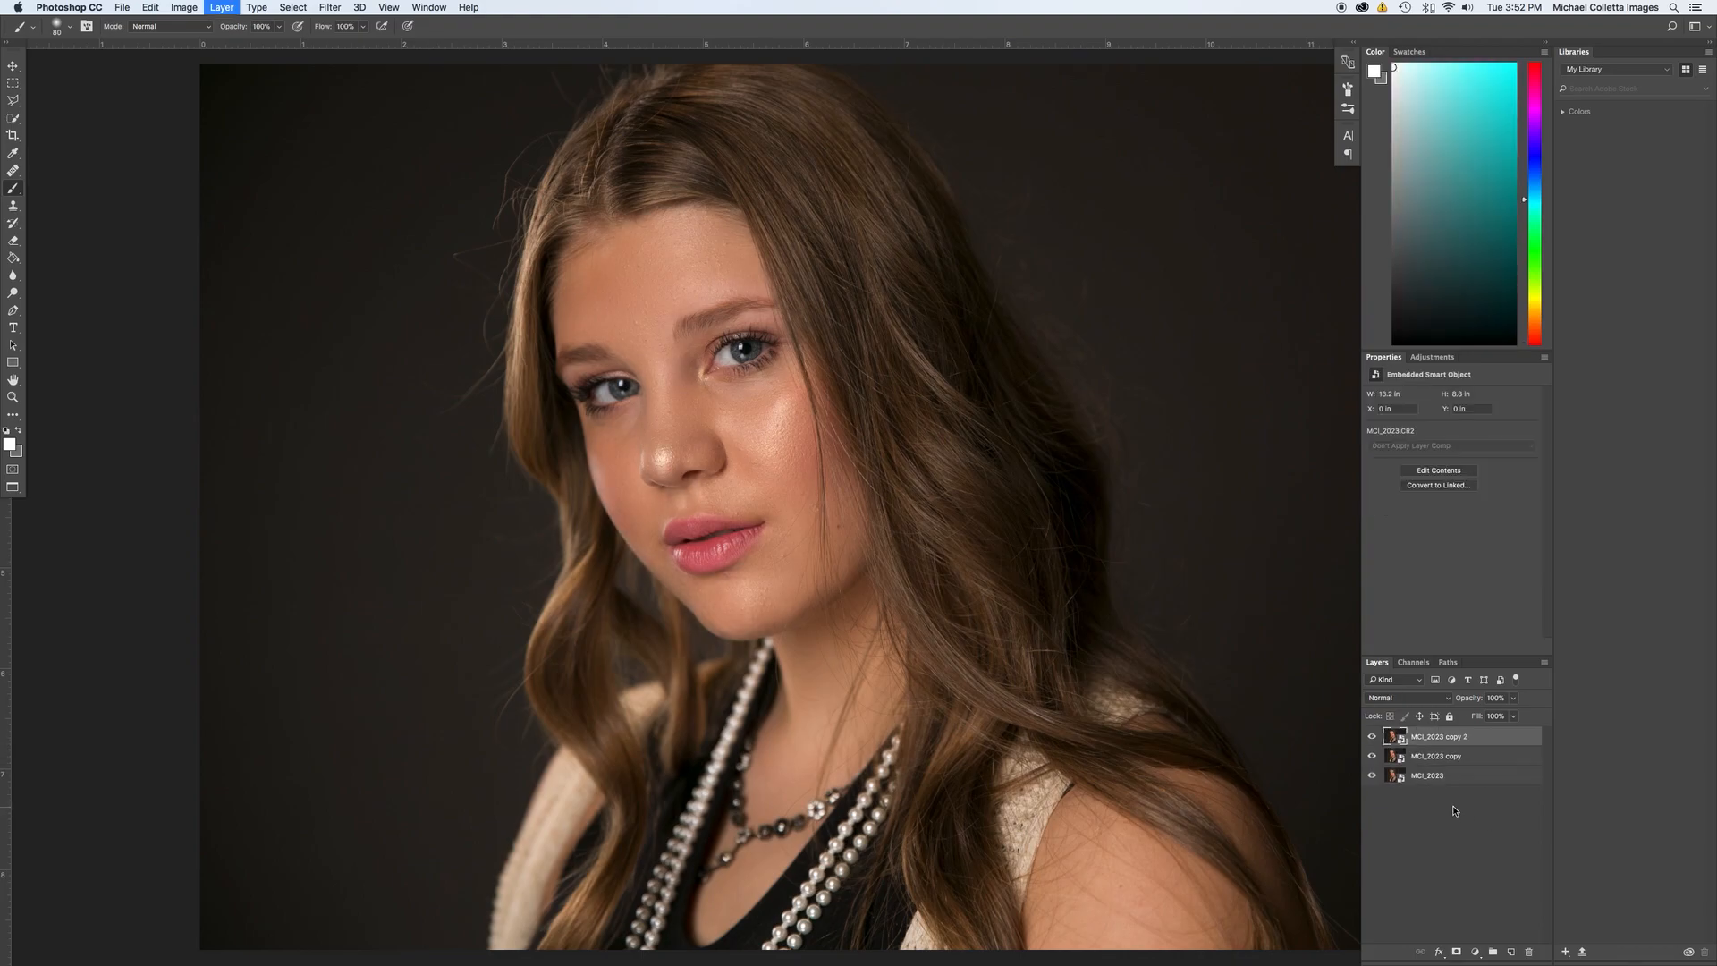
Rasterize the two duplicated smart object layers, MCI_2023 copy and MCI_2023 copy 2.
left_click(1483, 762, "shift")
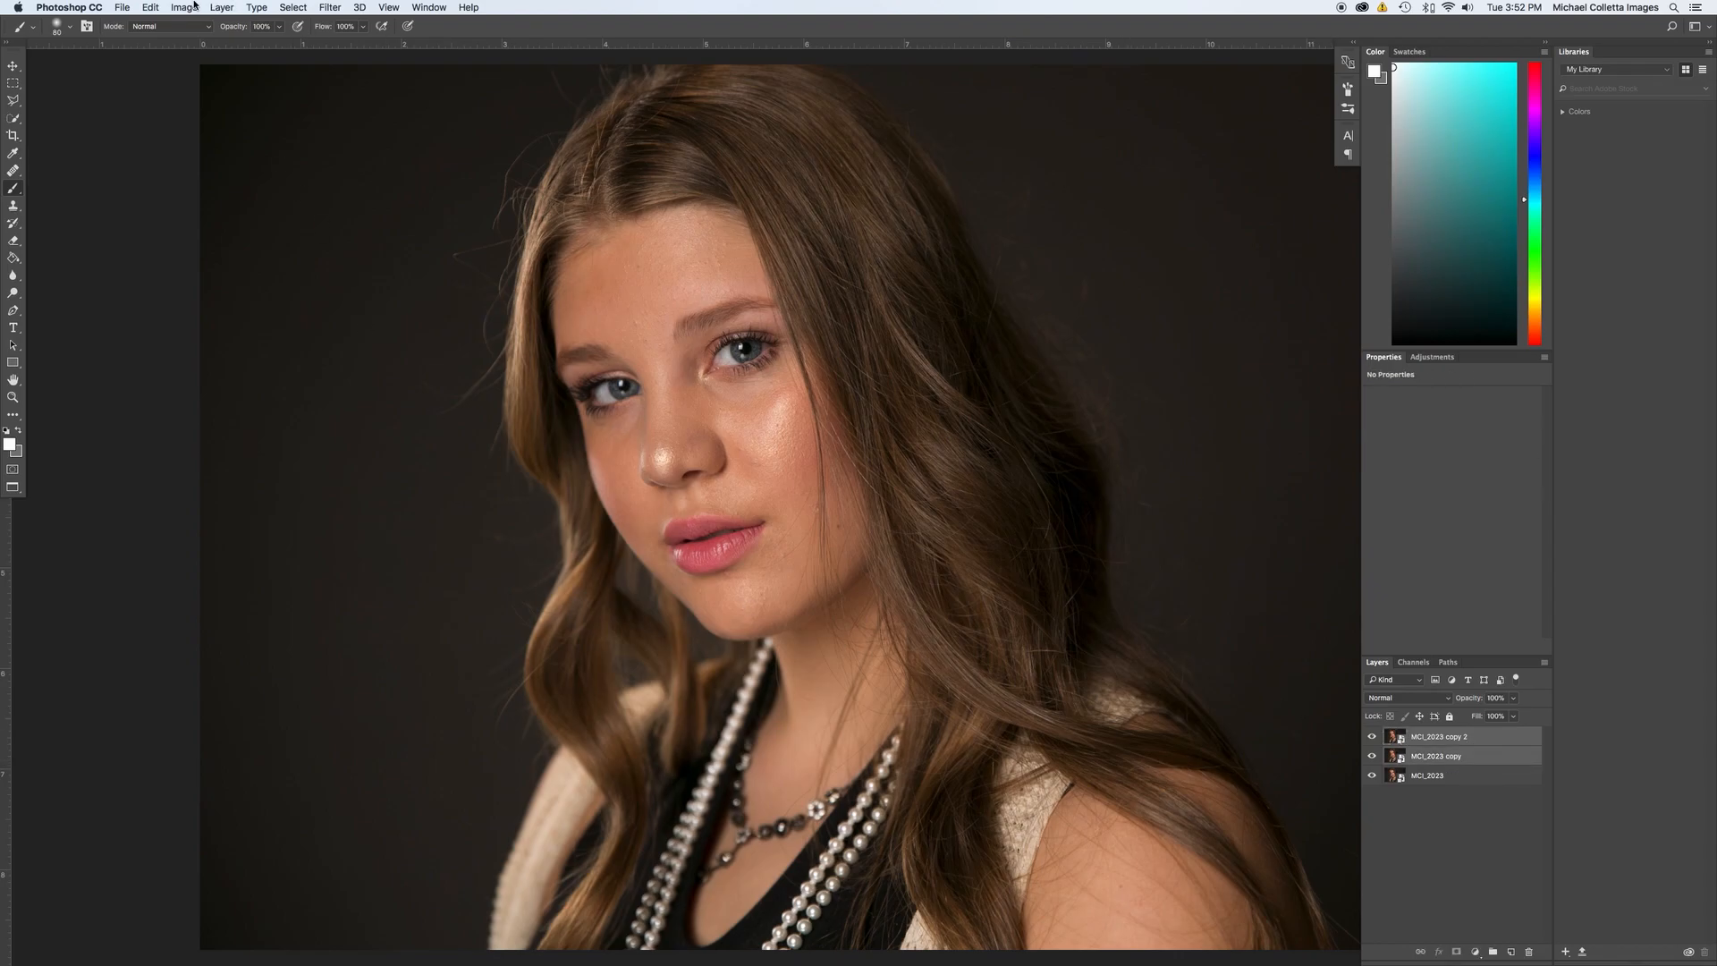
left_click(221, 7)
mouse_move(236, 298)
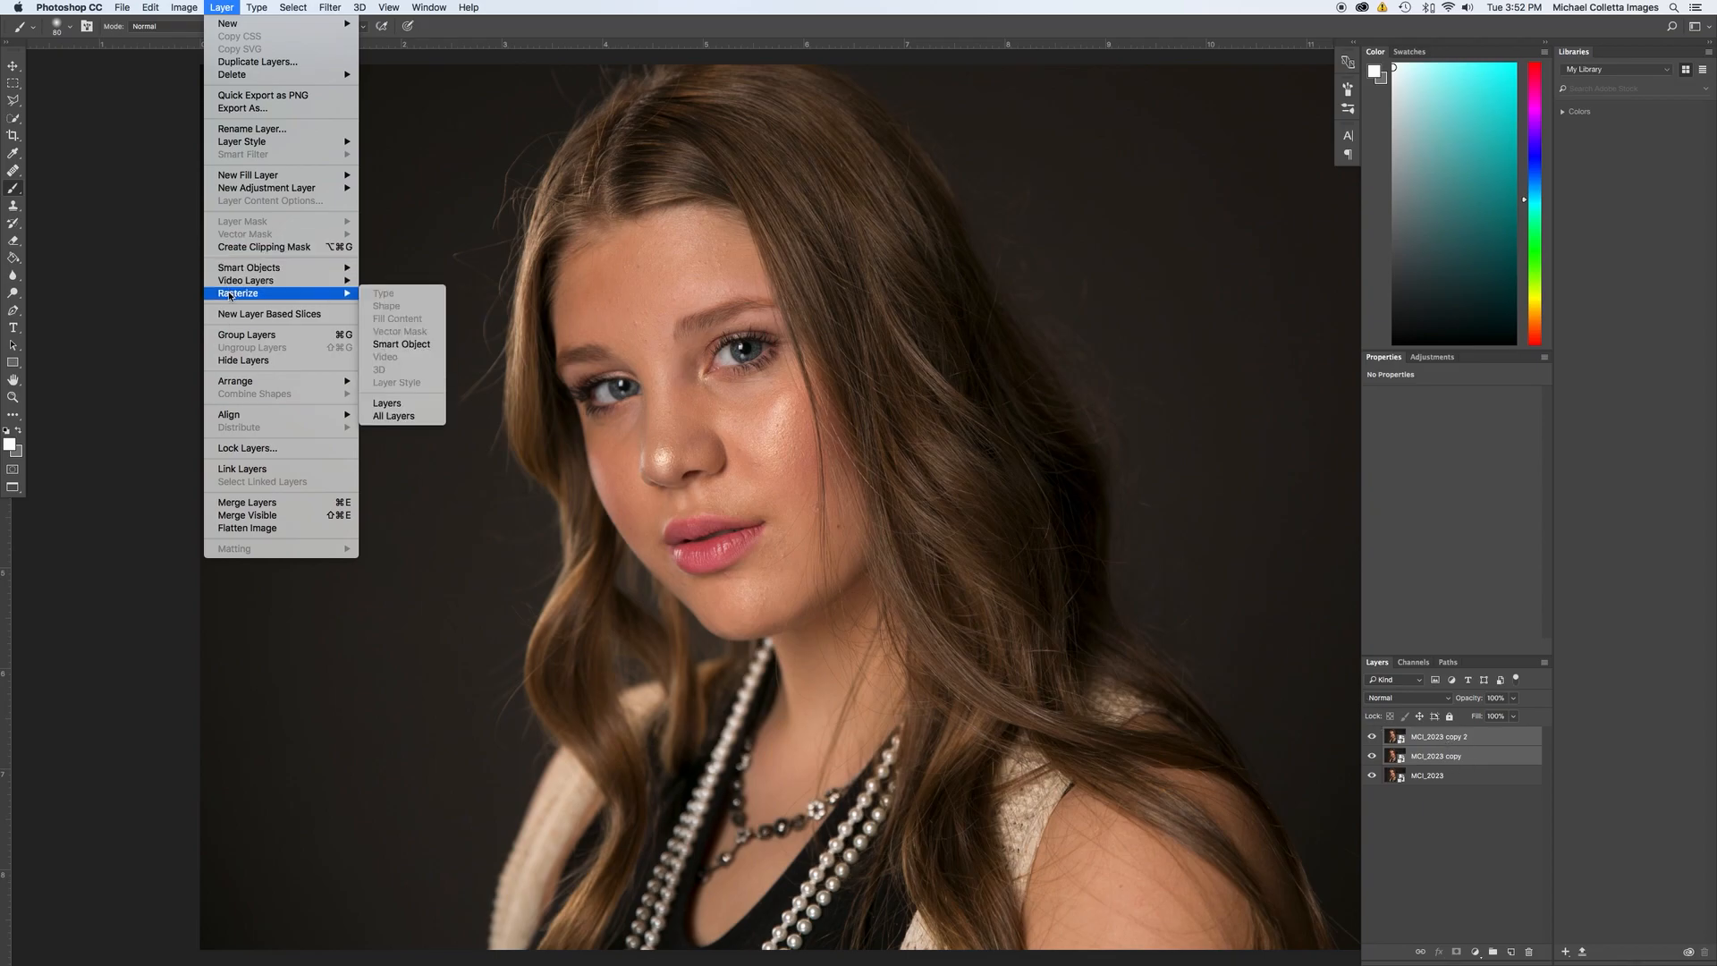
left_click(411, 345)
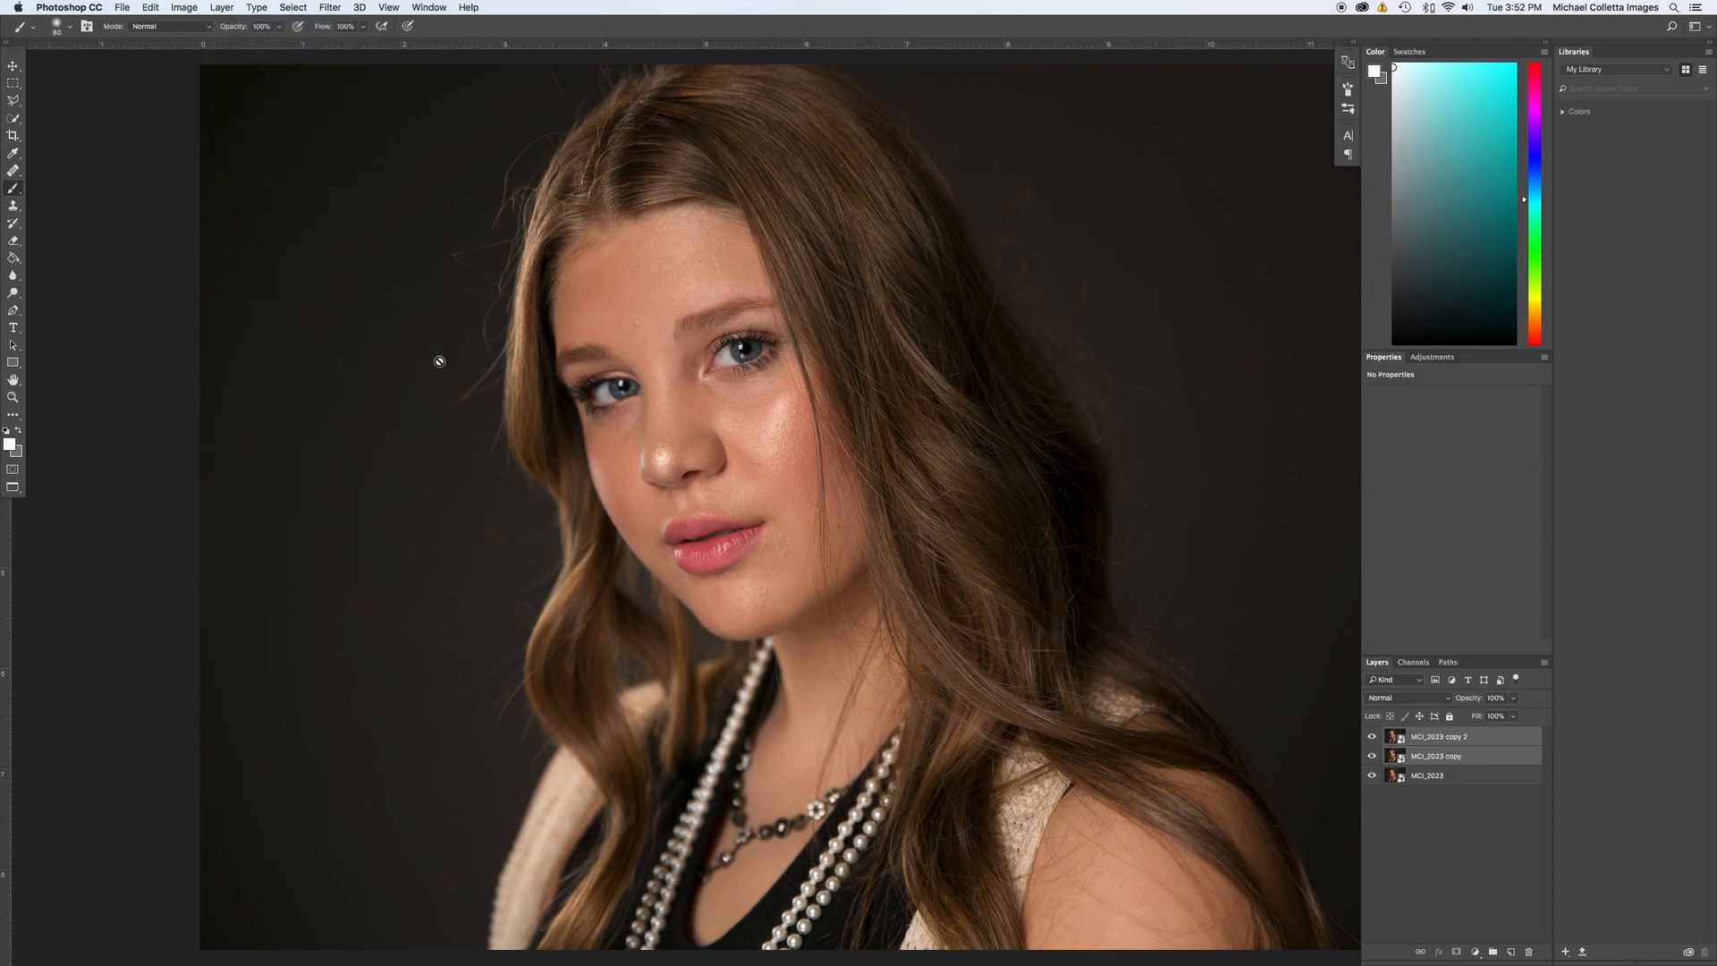
Hide MCI_2023 copy 2 and apply a Gaussian Blur with a 14-pixel radius to MCI_2023 copy.
left_click(1450, 759)
left_click(1371, 736)
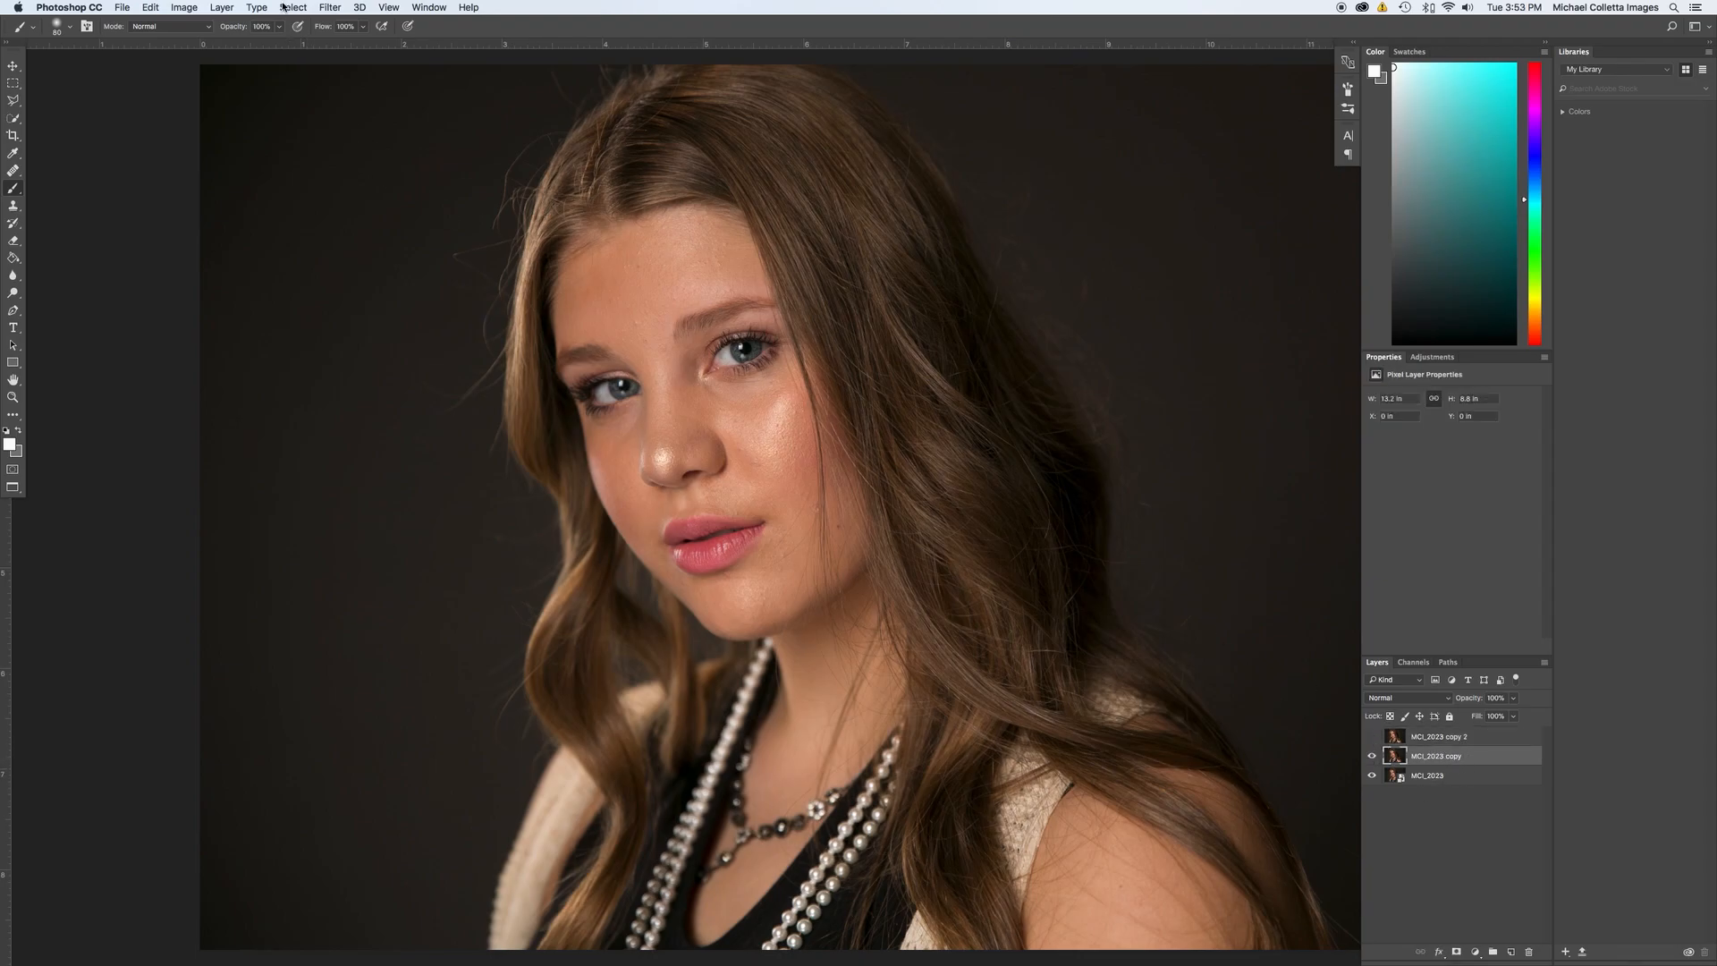
left_click(330, 7)
mouse_move(339, 184)
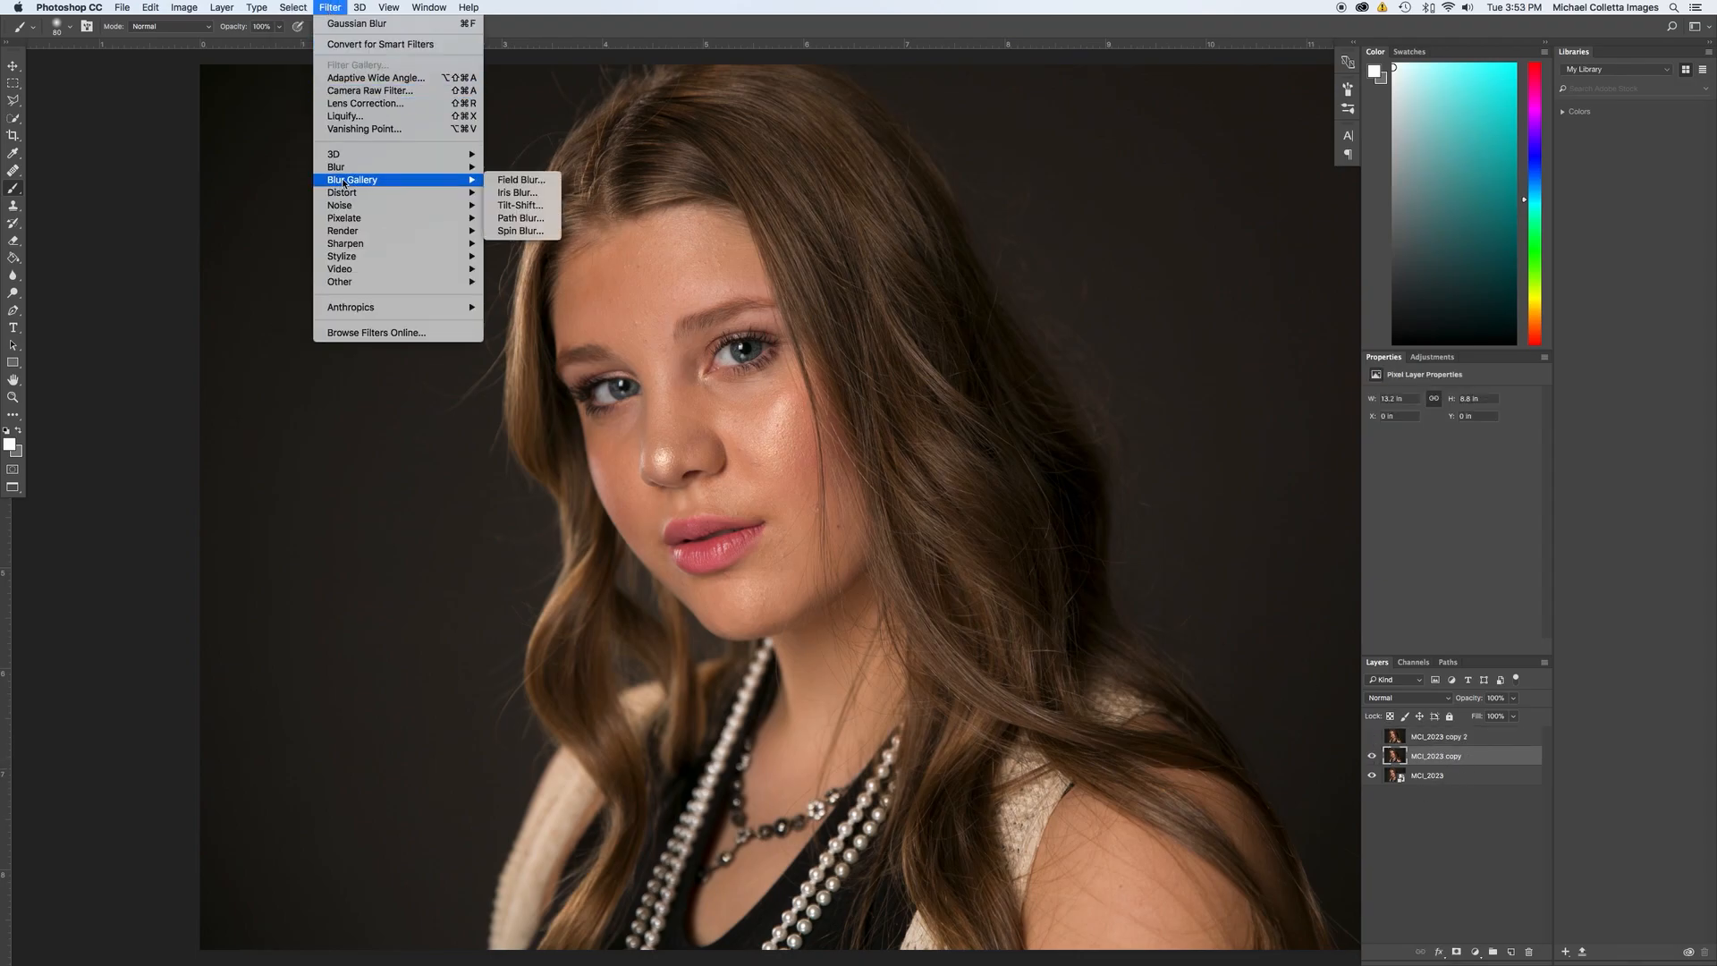
left_click(524, 217)
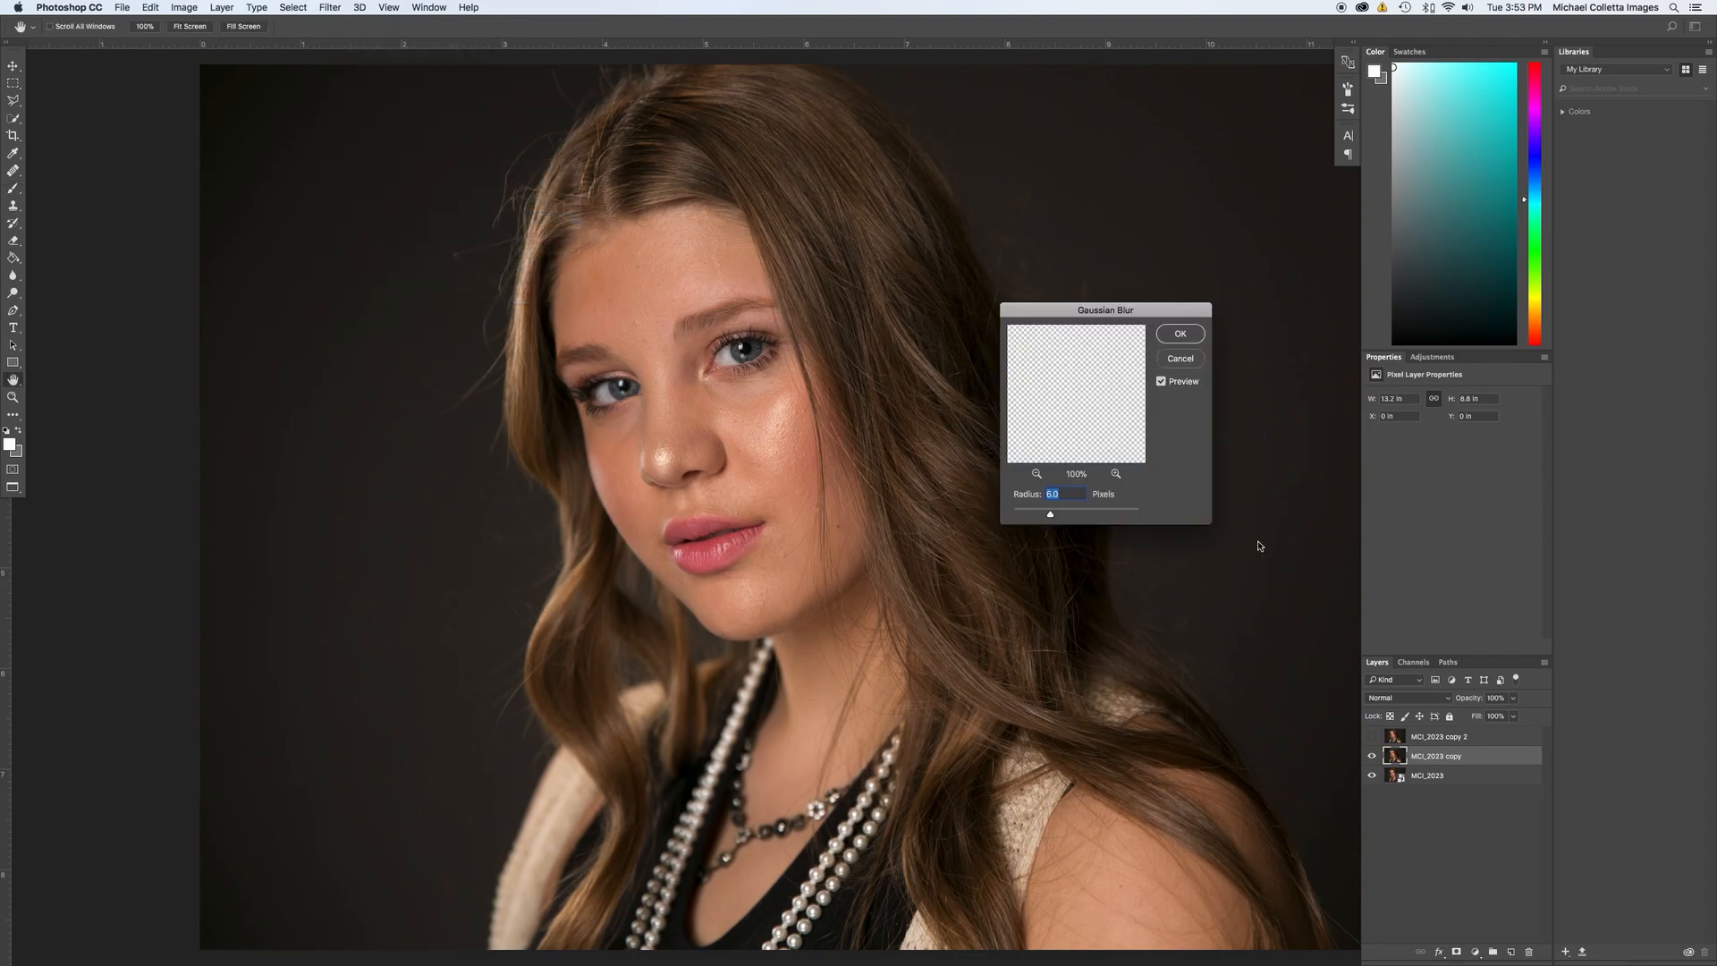
type("14")
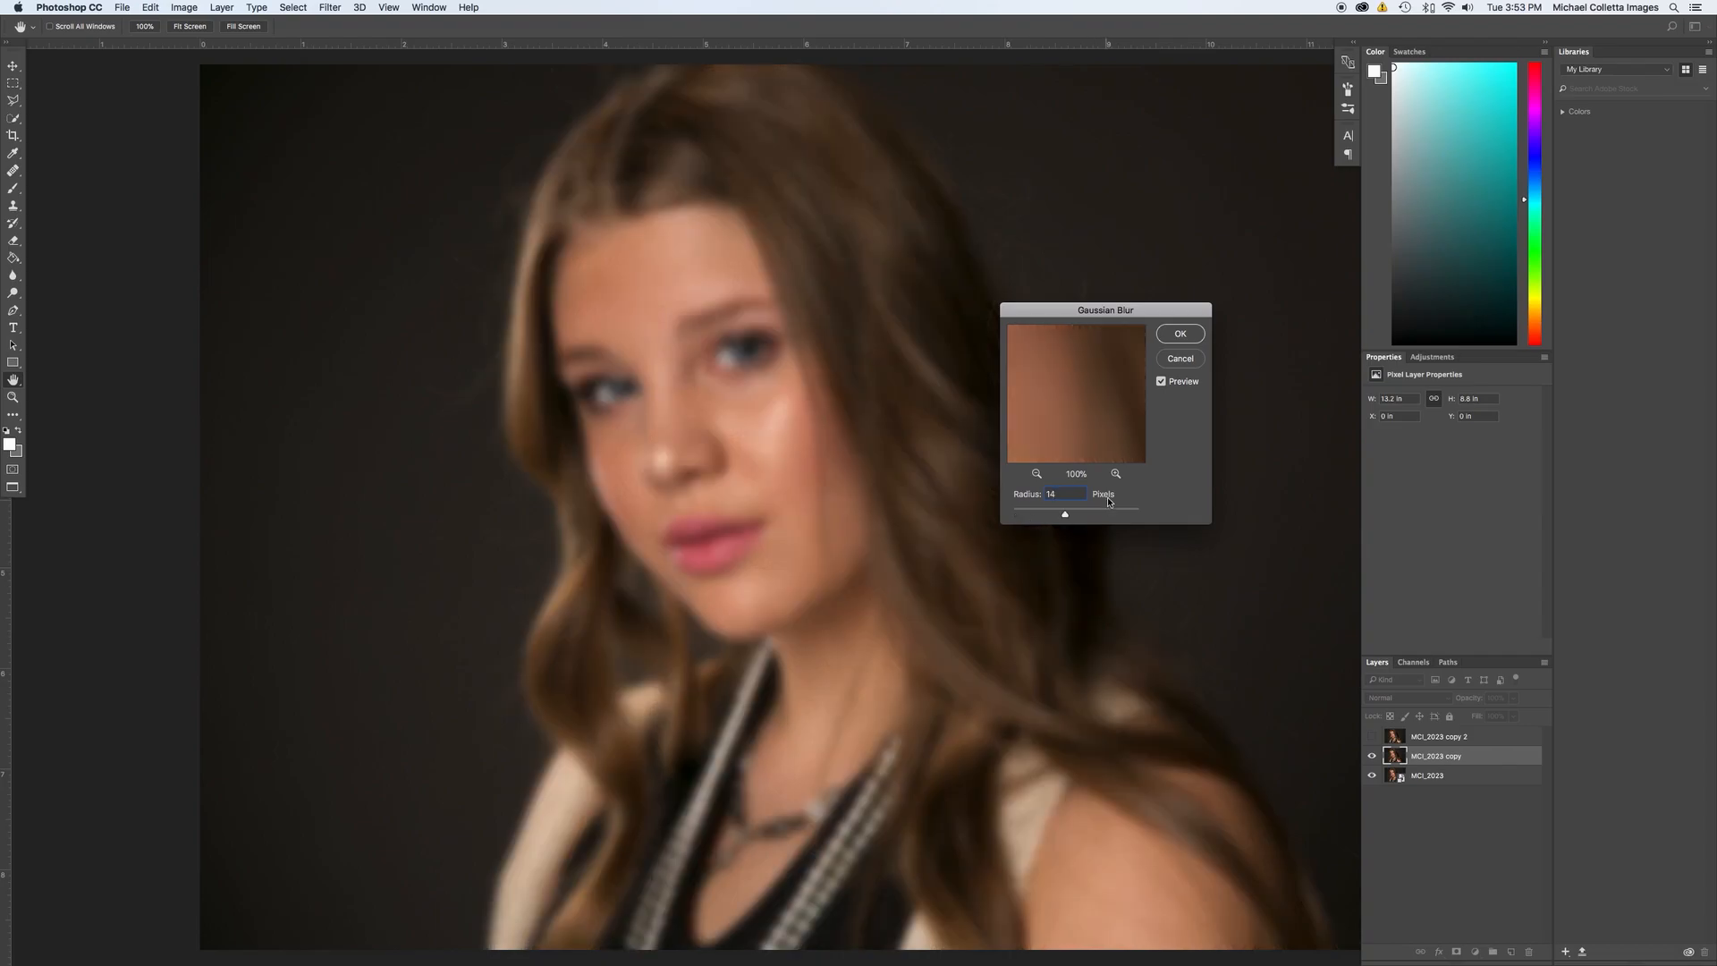
left_click(1182, 334)
key("b")
Show MCI_2023 copy 2 and use Apply Image on it with MCI_2023 copy as source, not inverted, Subtract blending, scale 2 and offset 128.
left_click(1427, 739)
left_click(1372, 736)
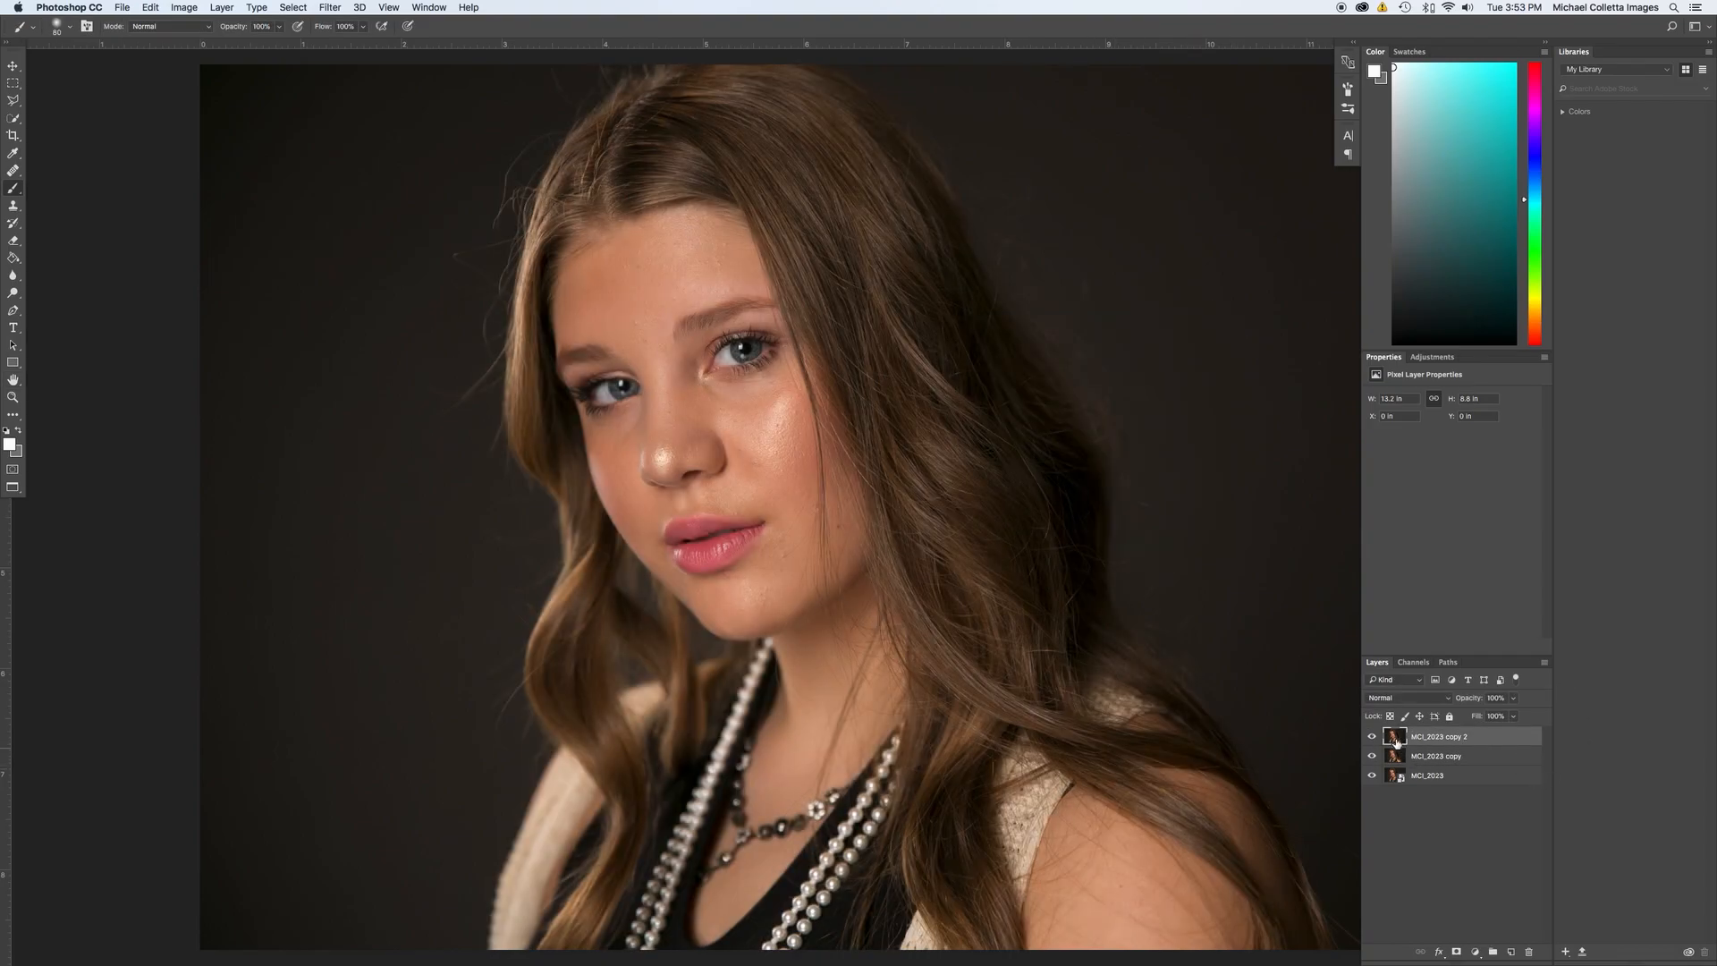
left_click(222, 7)
mouse_move(188, 7)
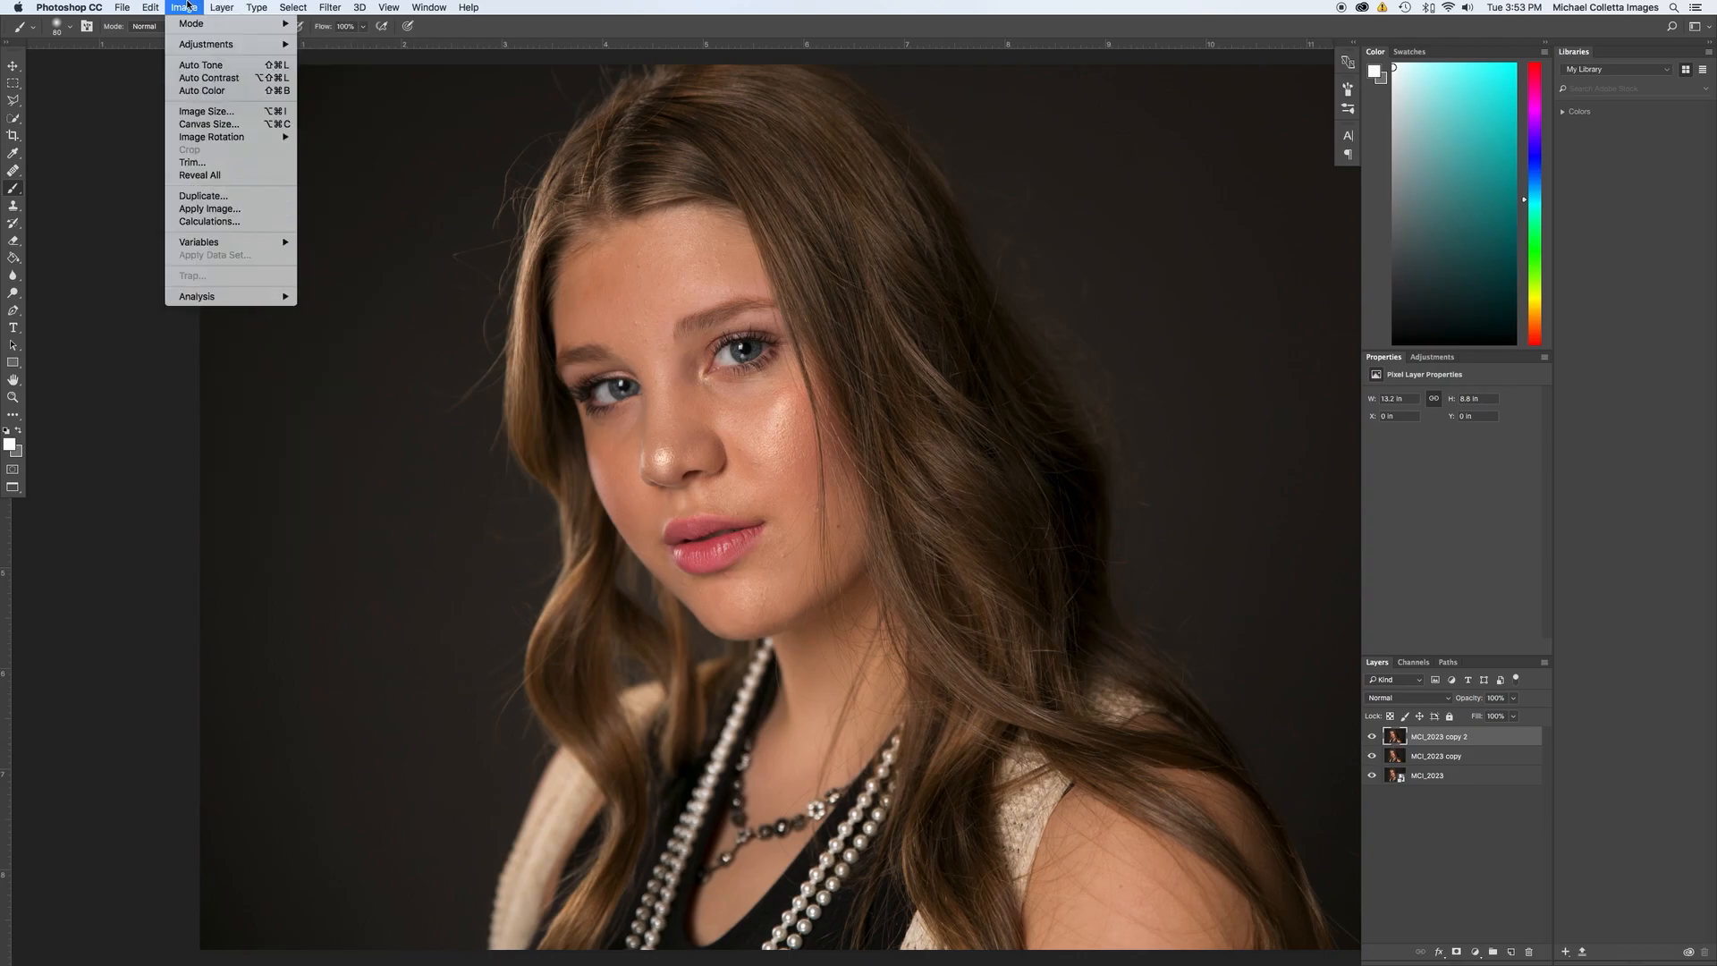
left_click(209, 208)
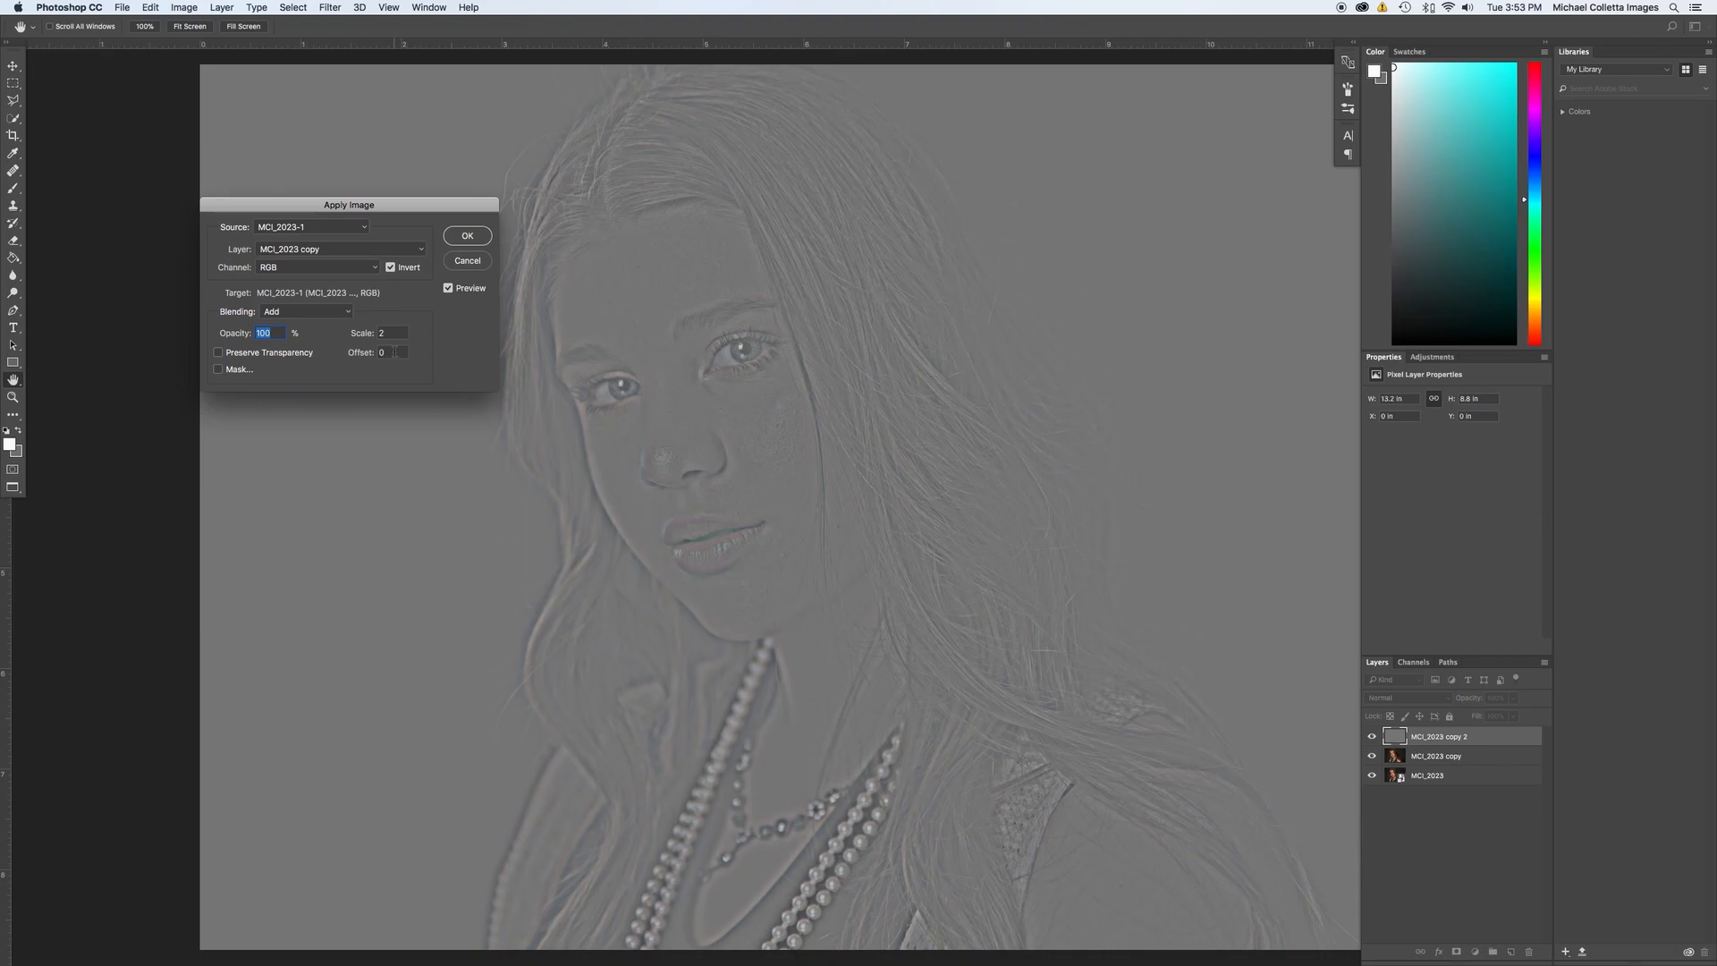
left_click(395, 351)
type("128")
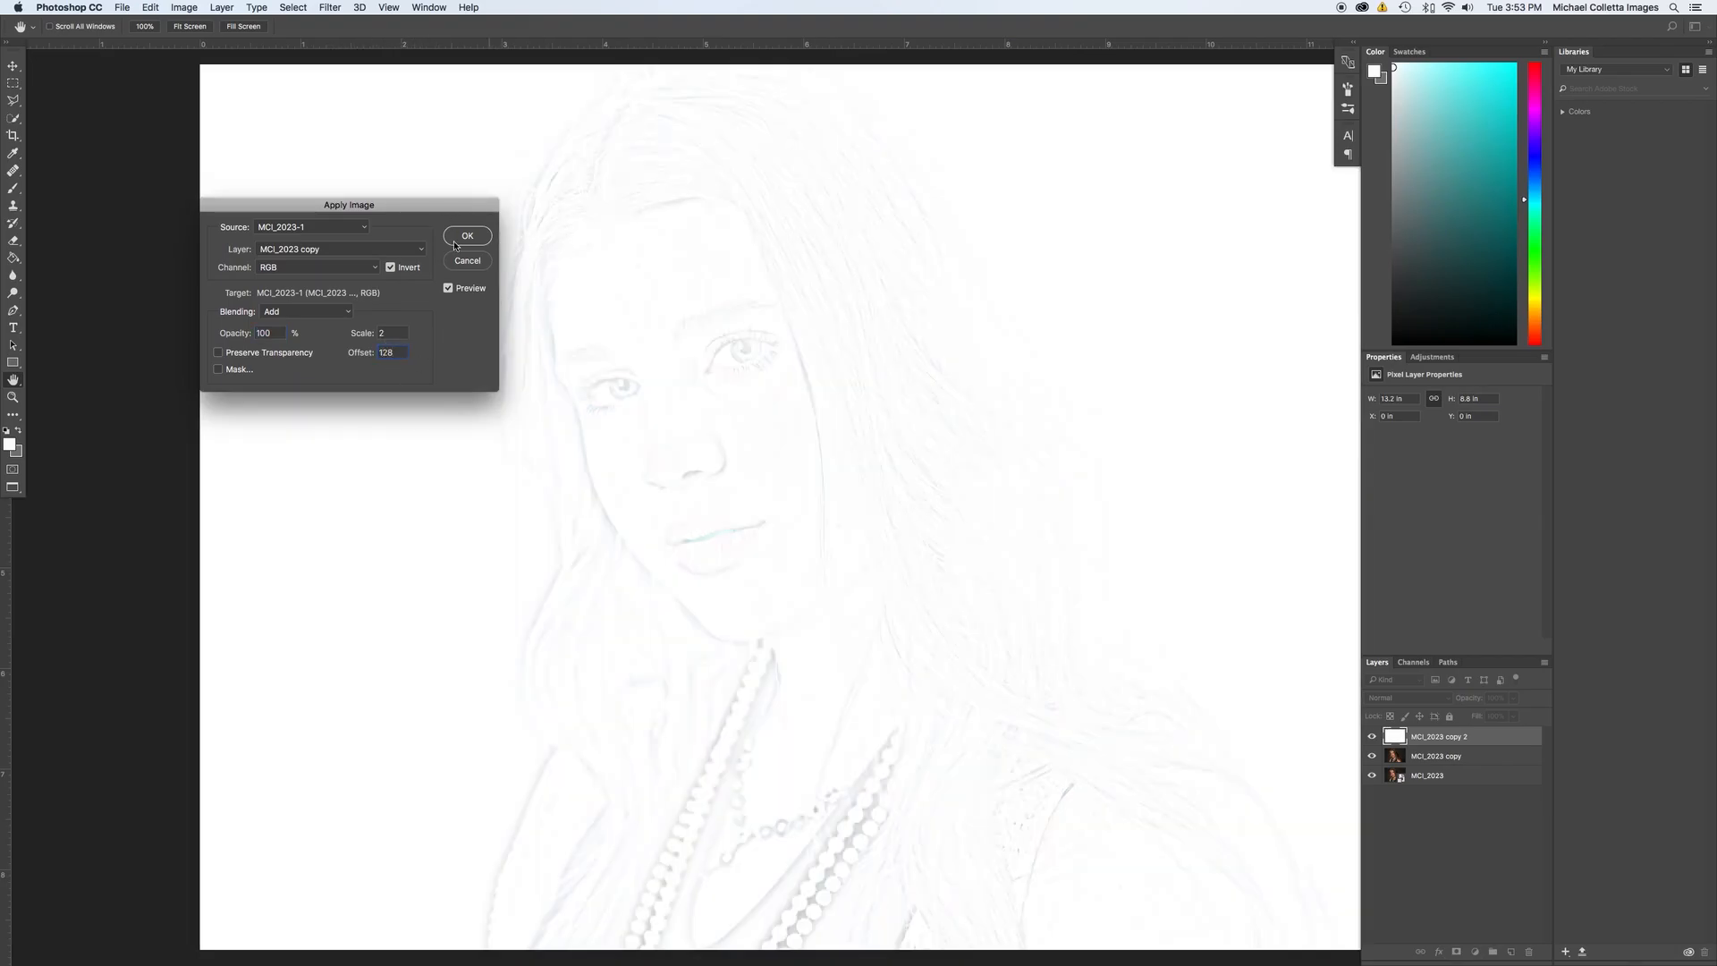
left_click(322, 311)
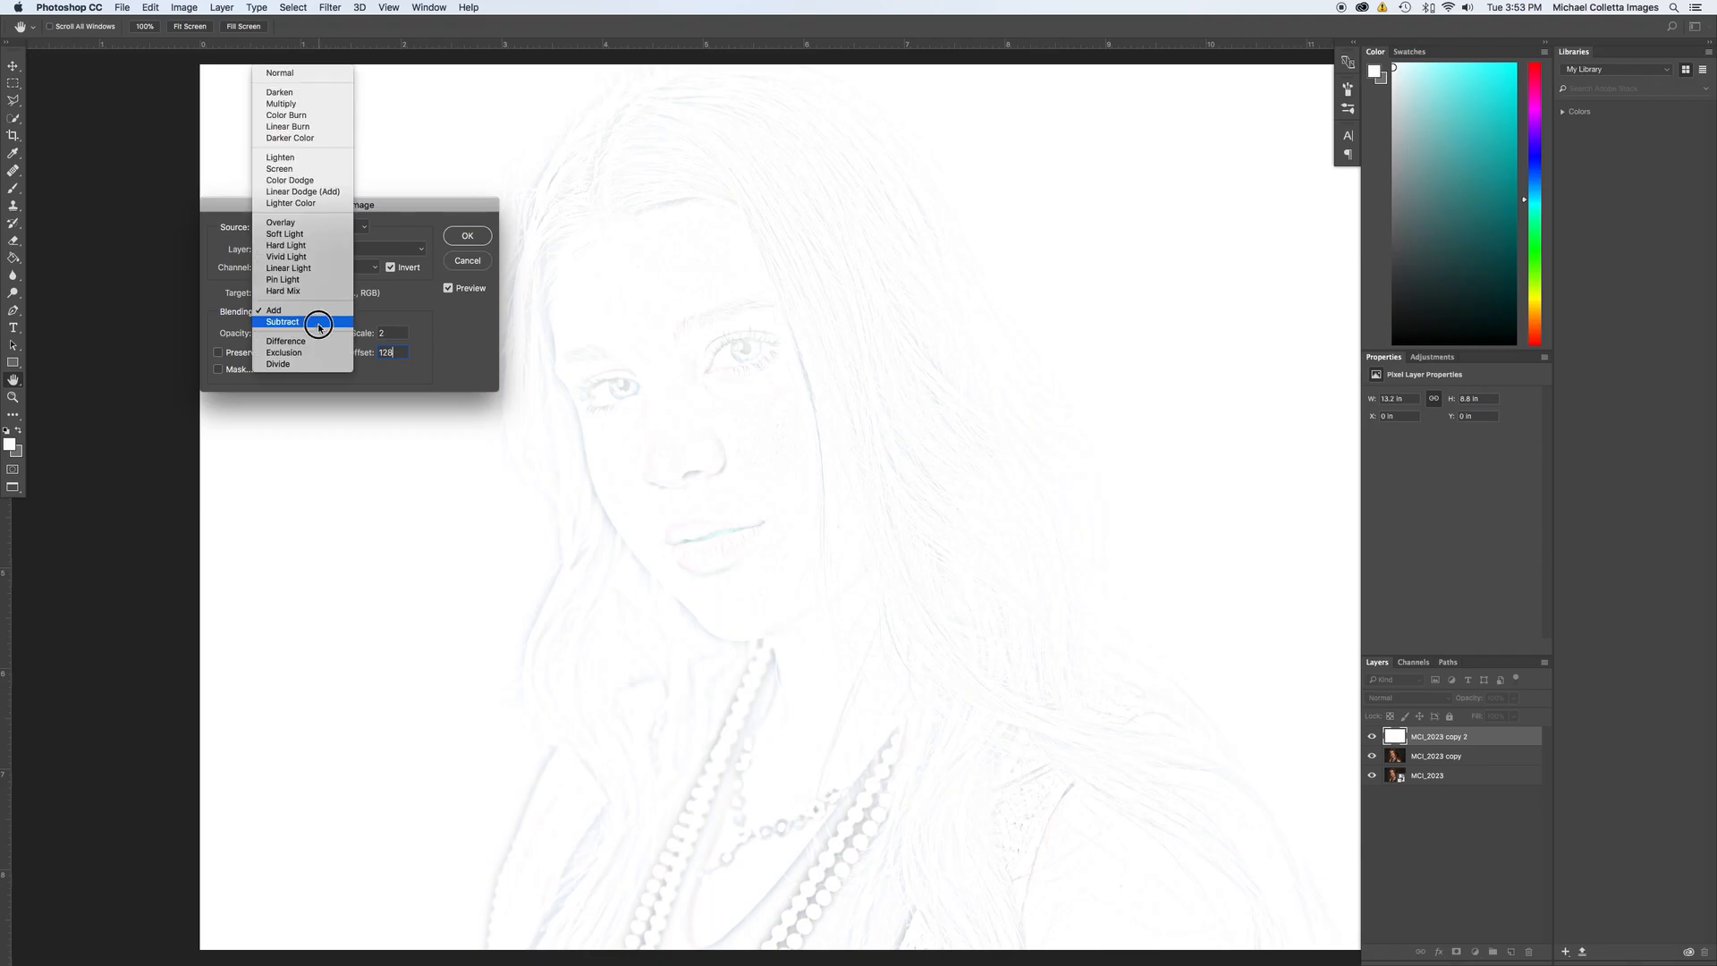
left_click(330, 331)
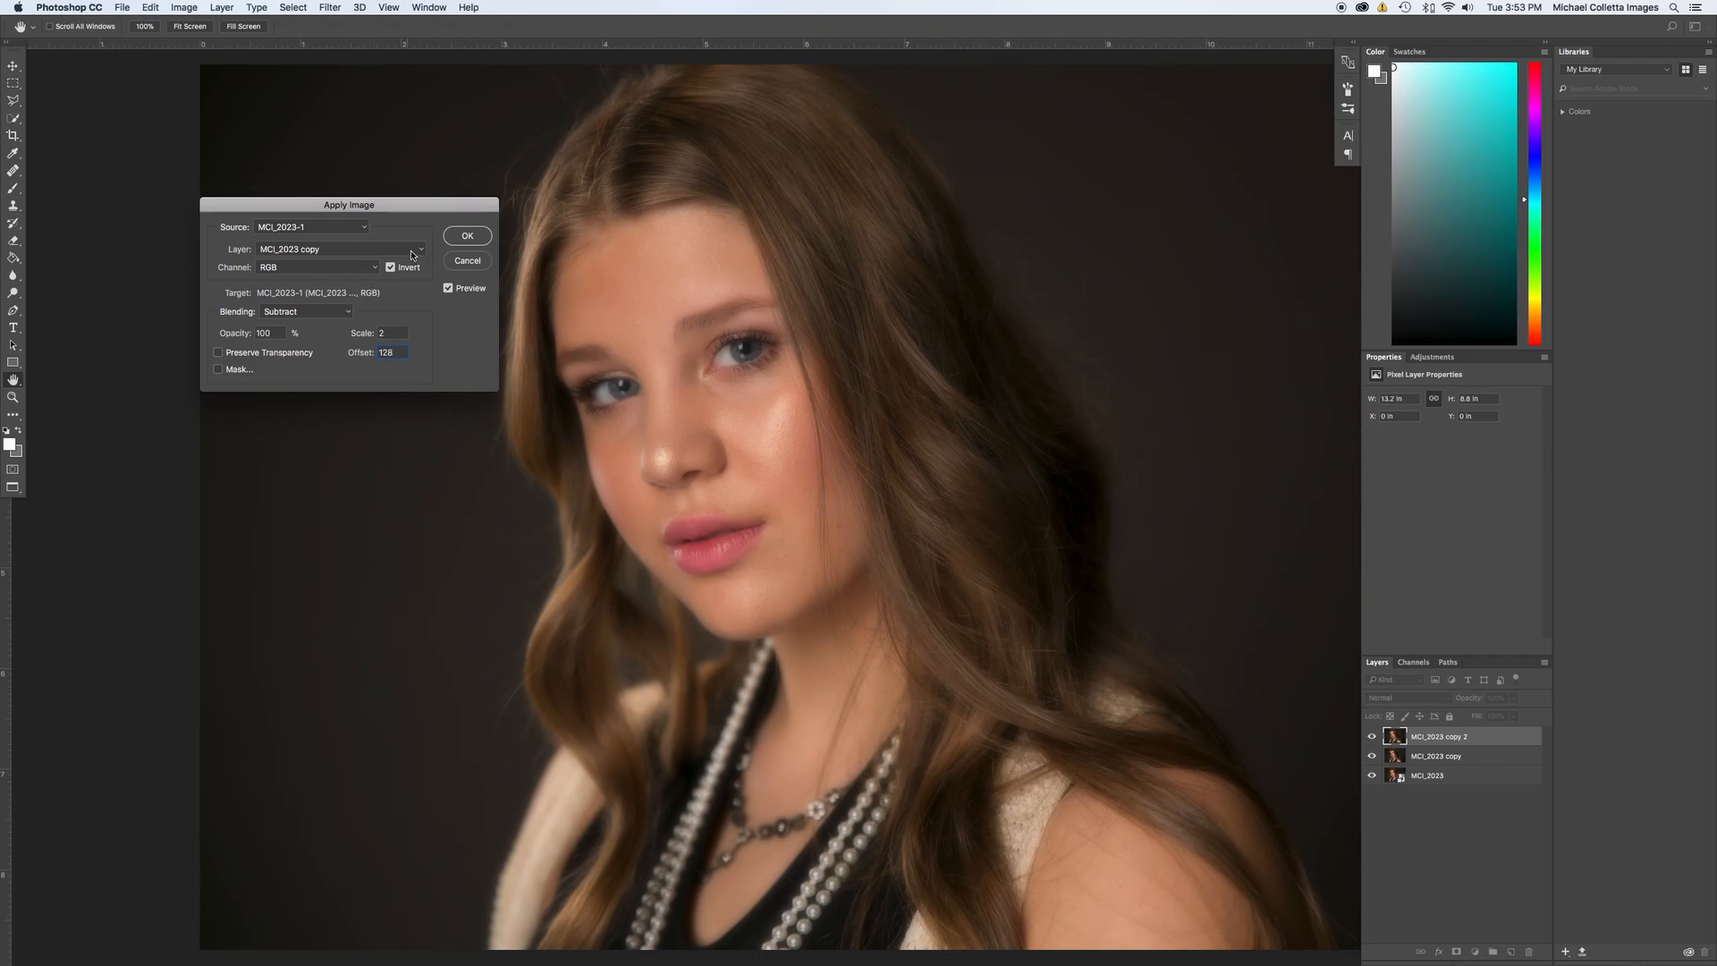
left_click(390, 267)
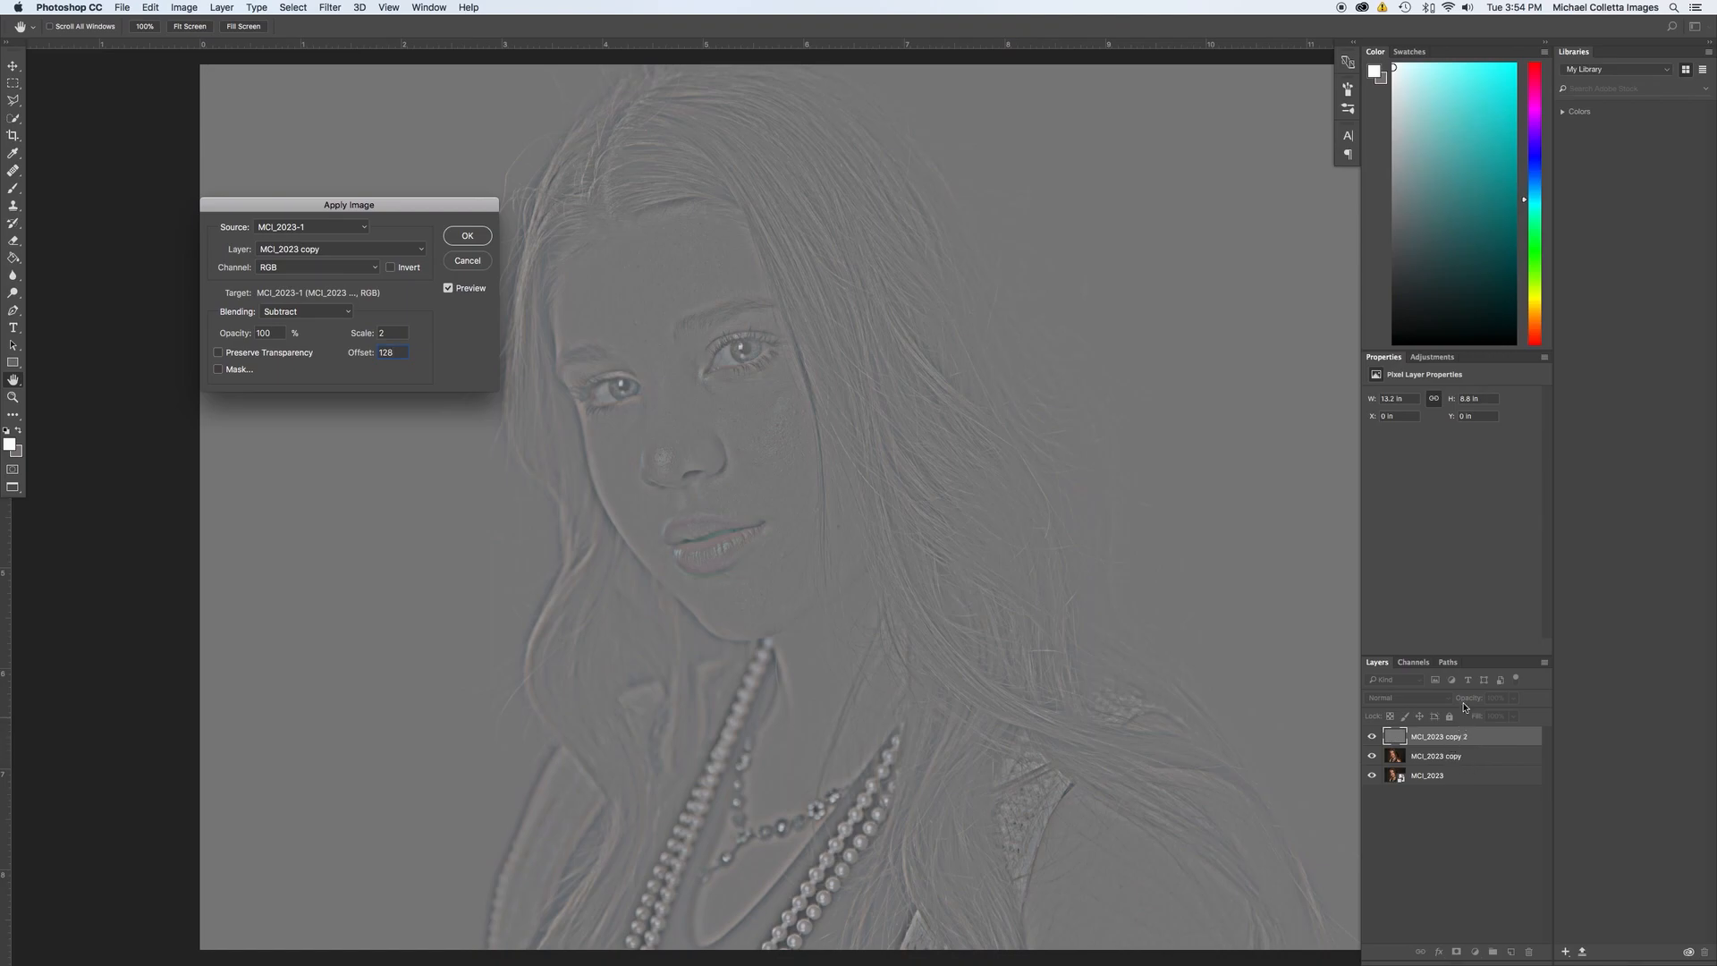
left_click(479, 237)
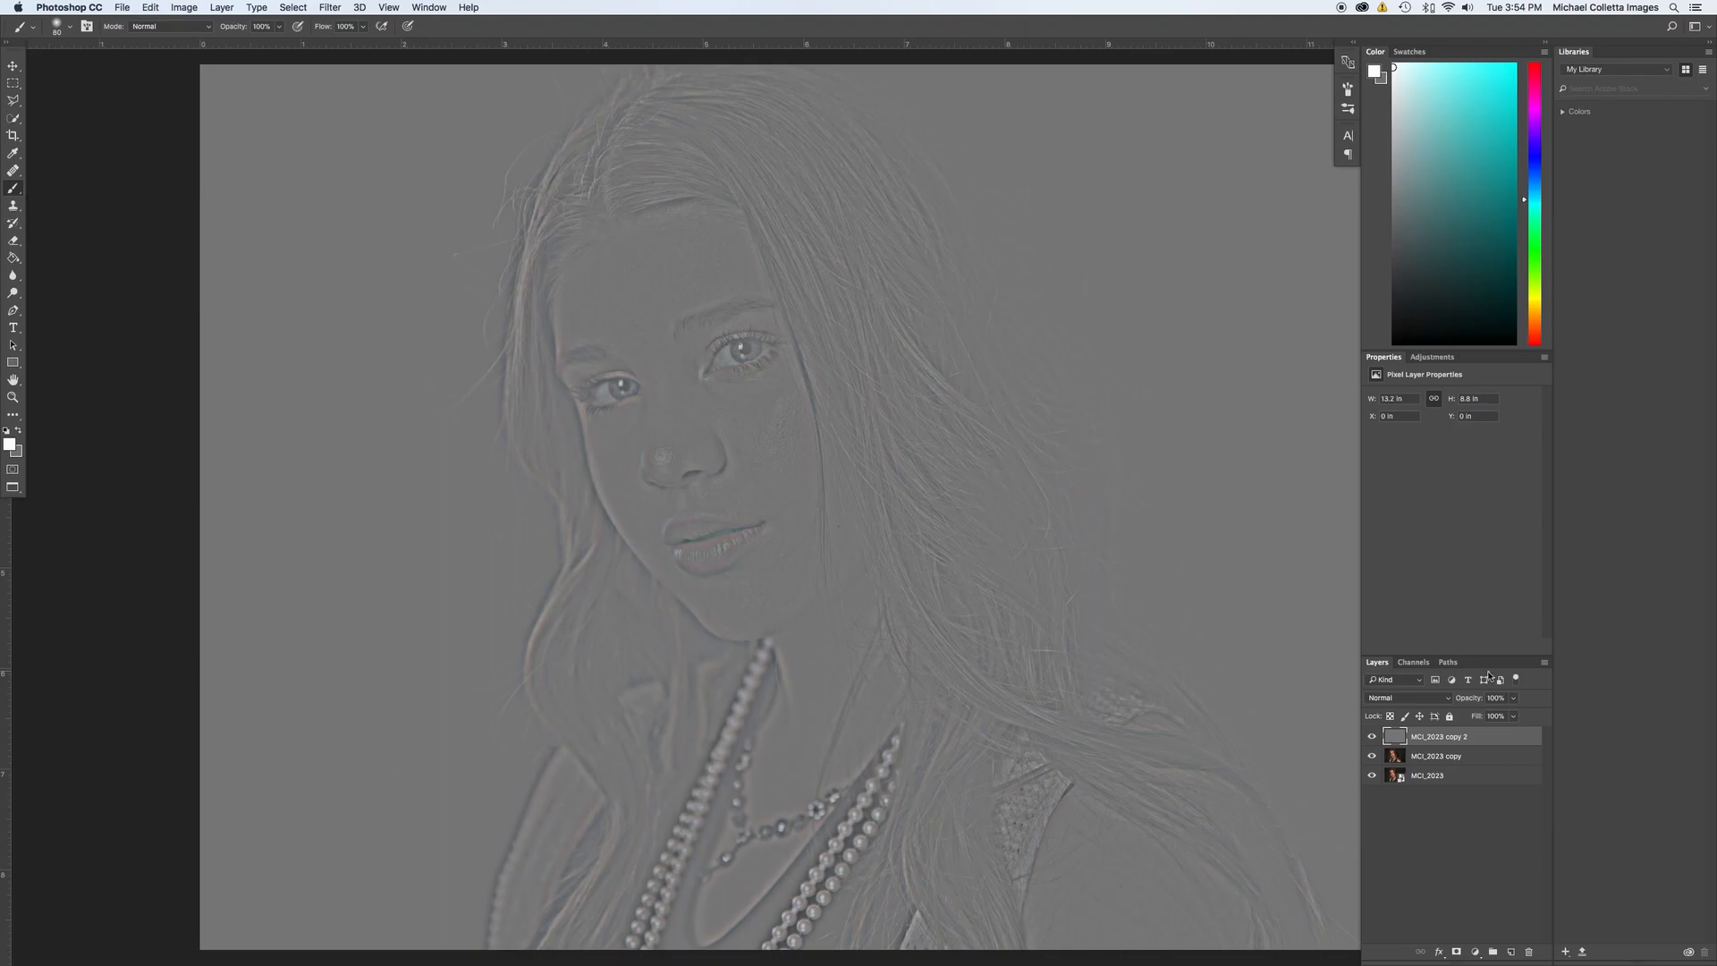
Set the blend mode of MCI_2023 copy 2 to Linear Light.
left_click(1430, 700)
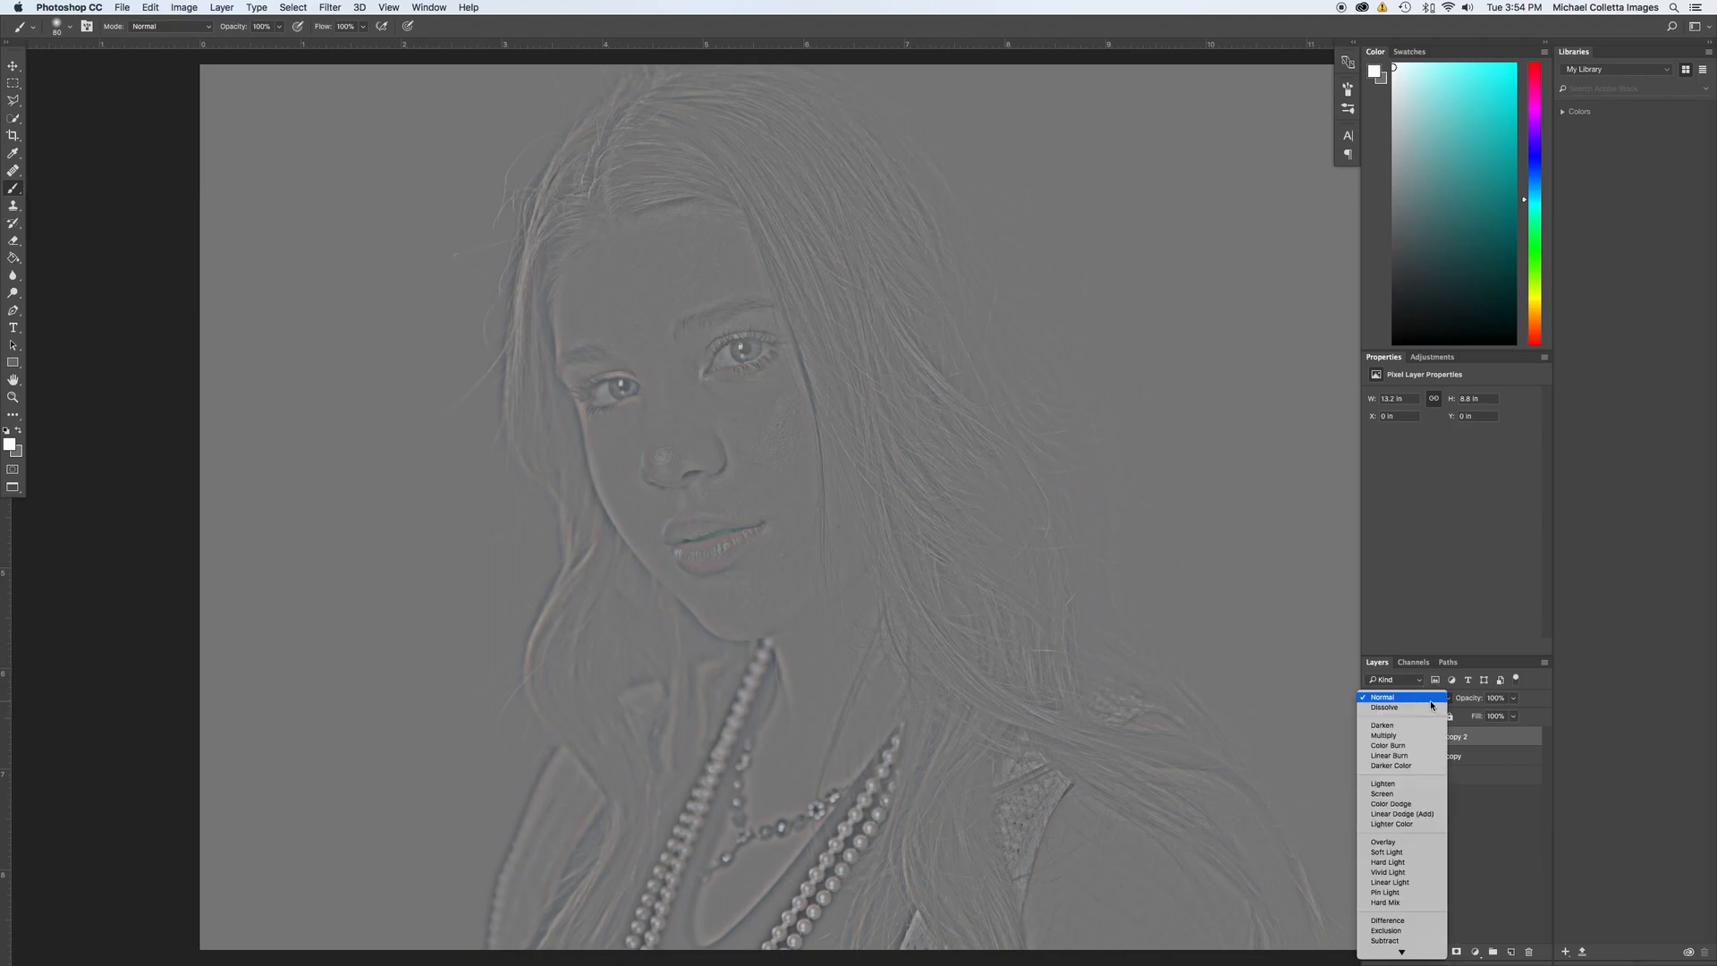
left_click(1414, 881)
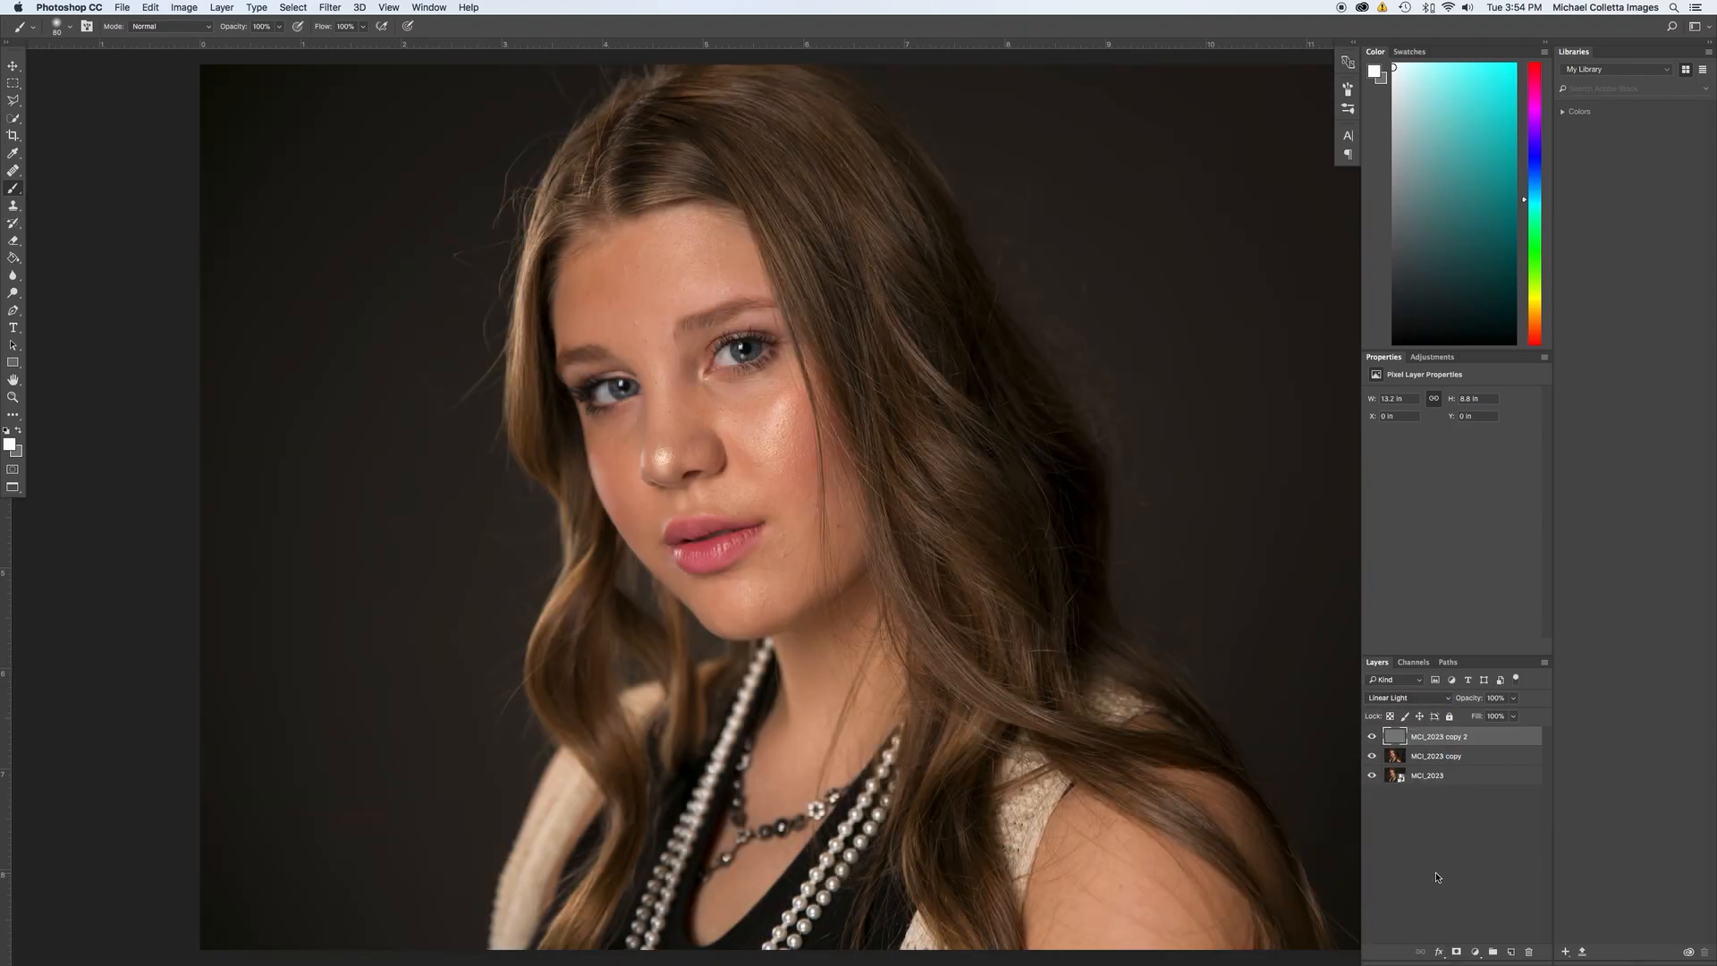
left_click(1429, 760)
left_click(1442, 739)
left_click(1447, 755)
left_click(1459, 736)
left_click(1478, 756)
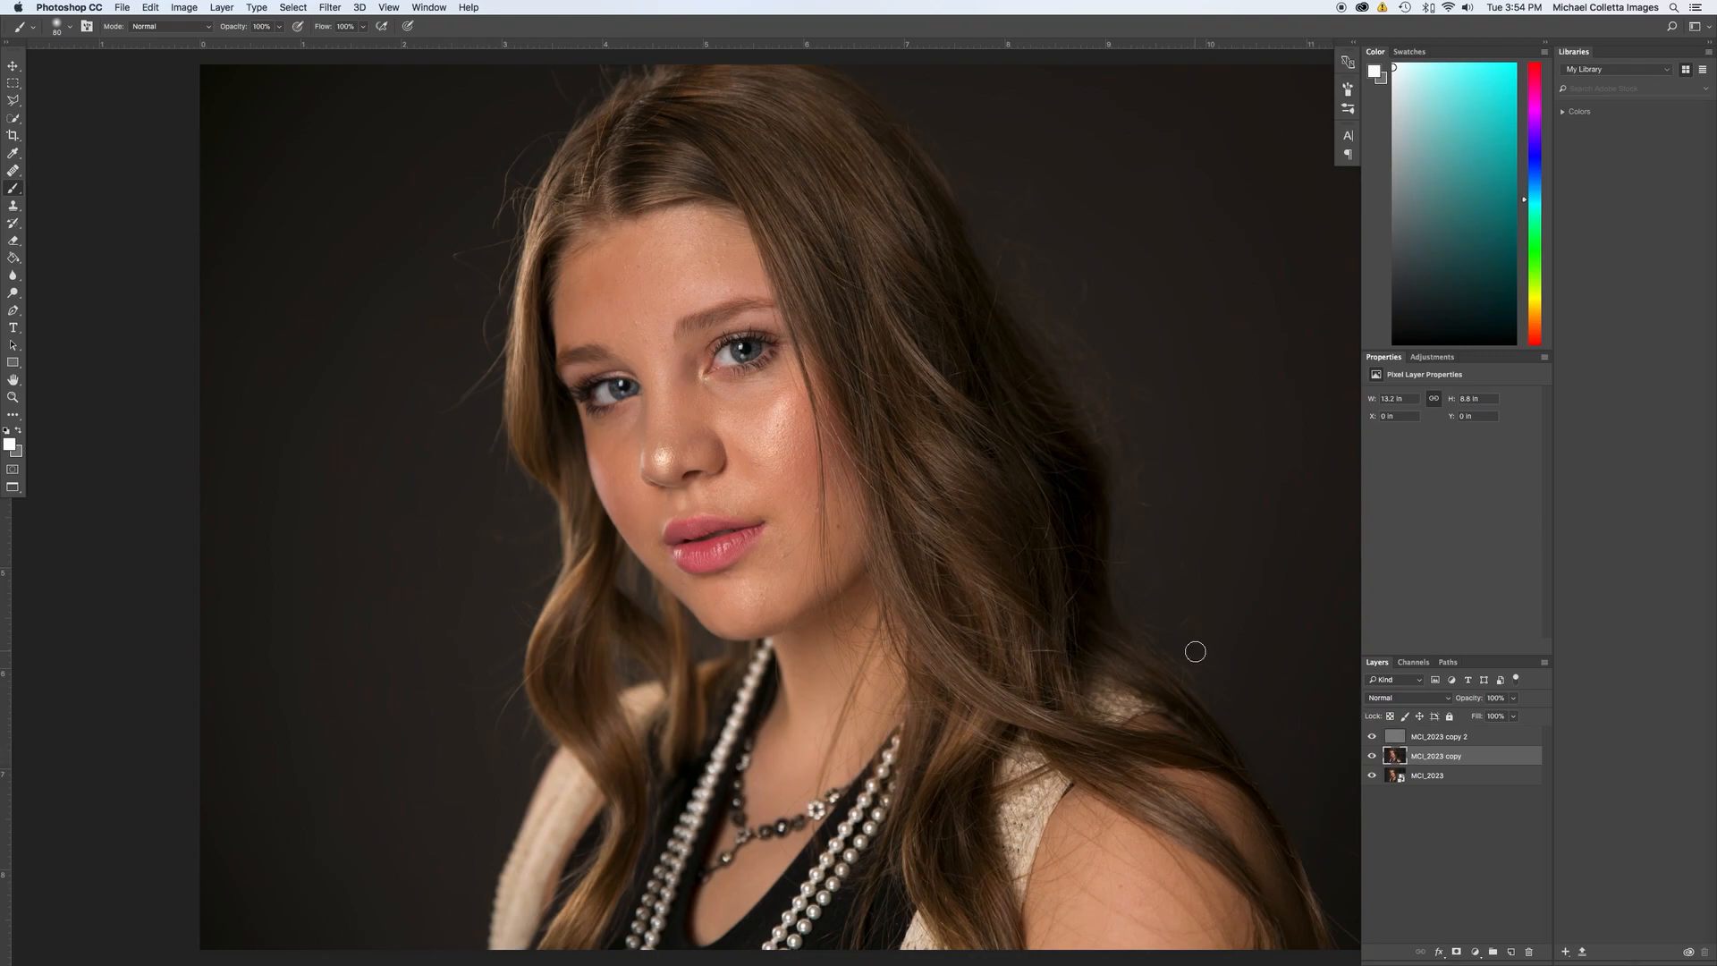
Select the detail layer MCI_2023 copy 2 and activate the Healing Brush tool.
left_click(1451, 738)
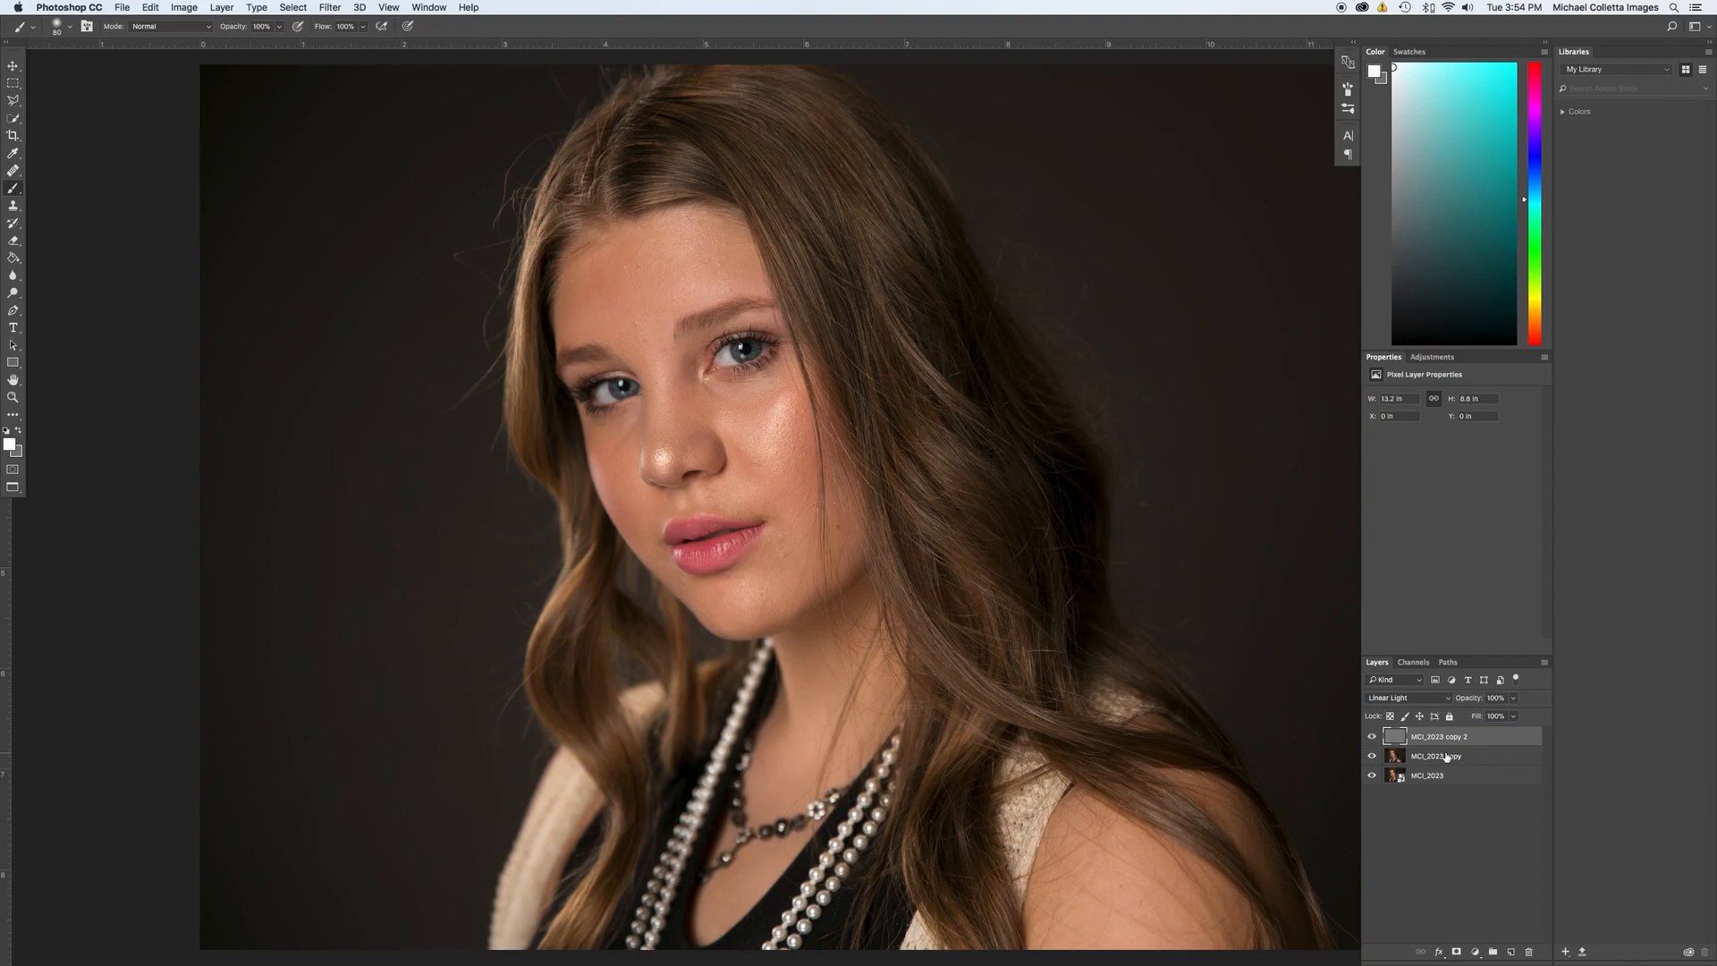
left_click(12, 171)
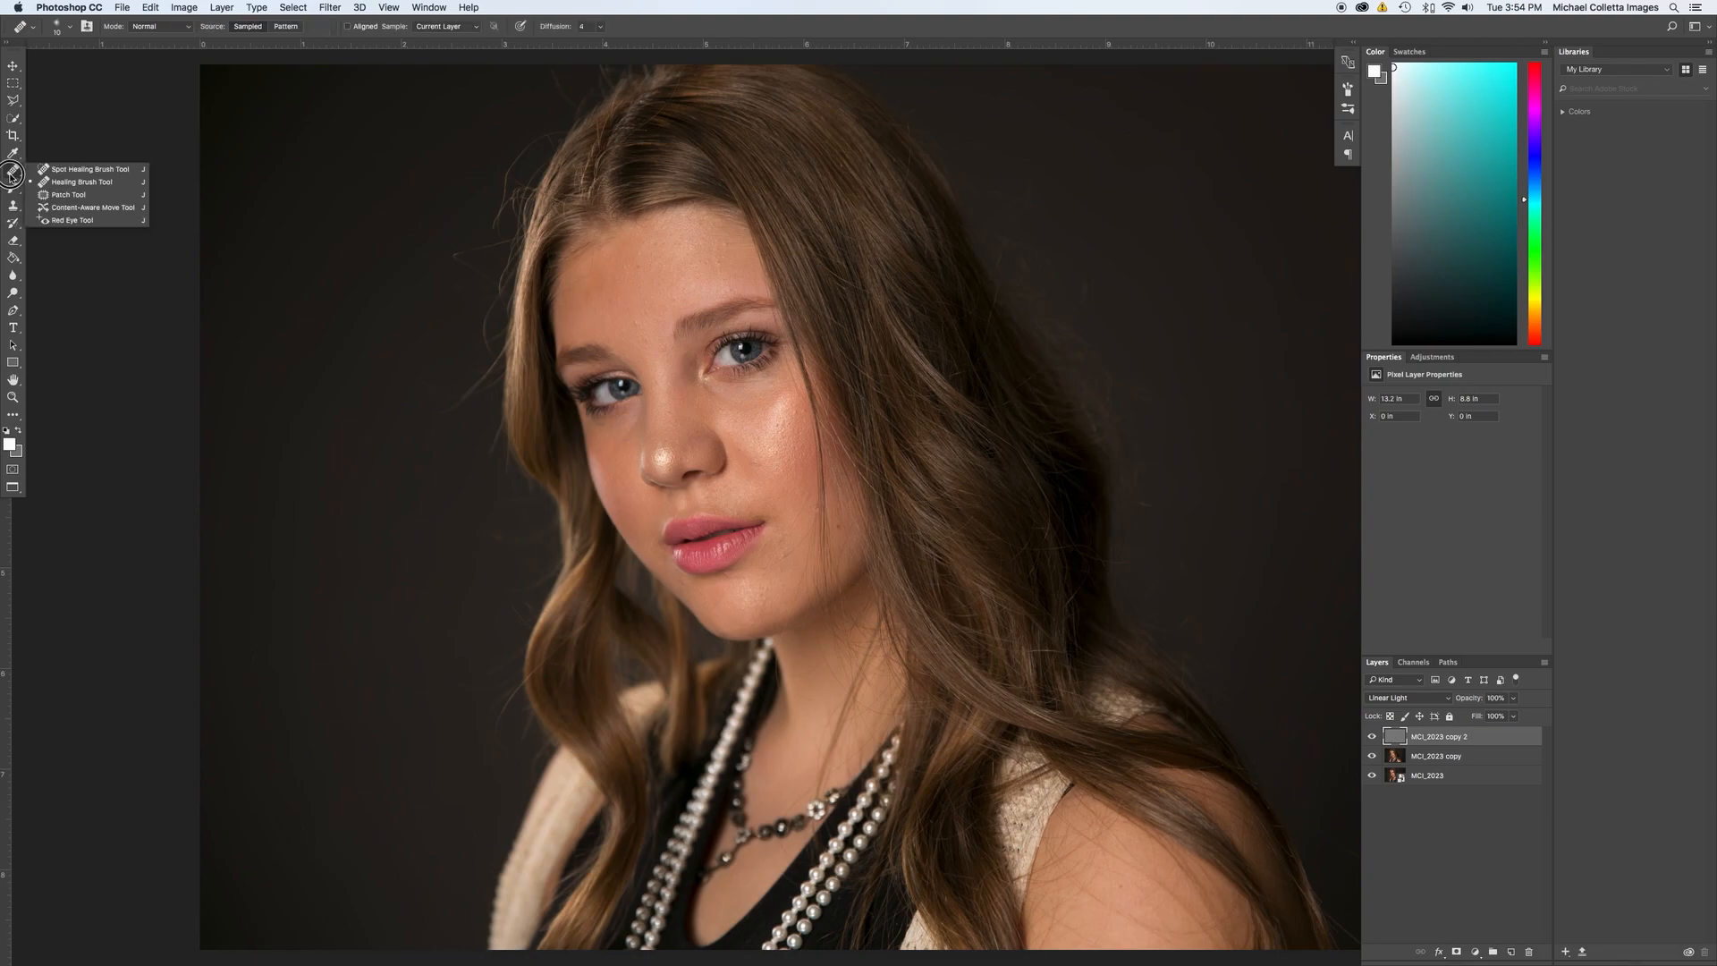
left_click(59, 183)
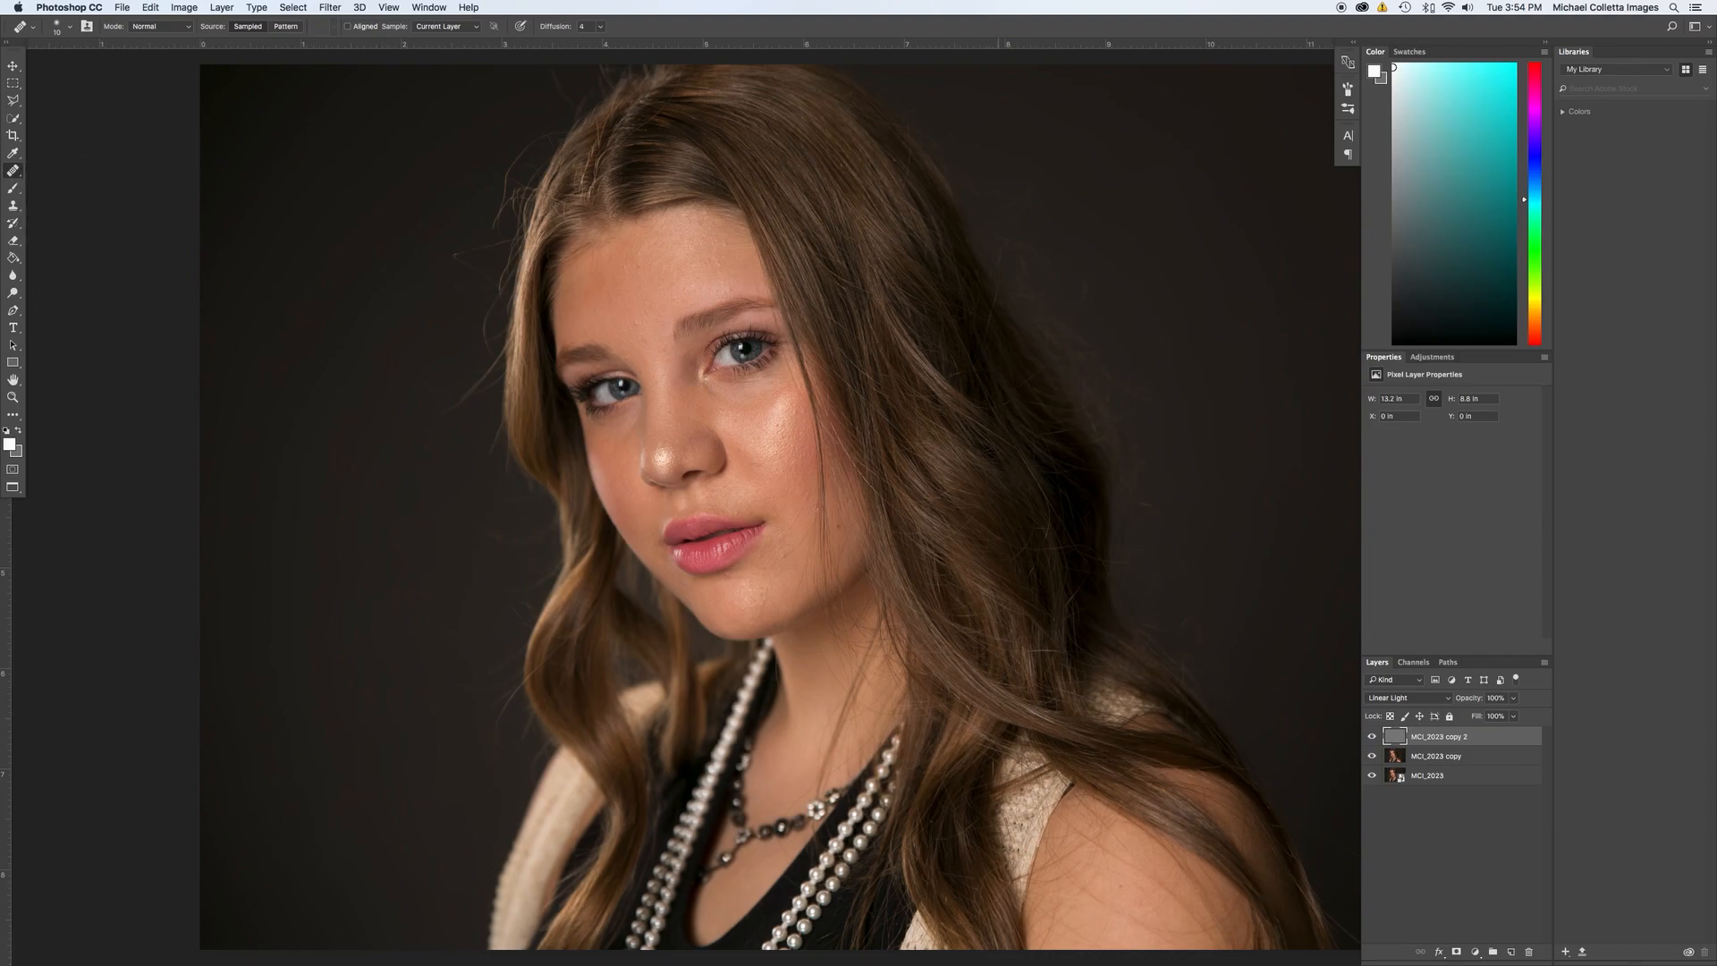
Check the Healing Brush's sampling choices for the cheek retouch and keep Current Layer as the source.
key("super+plus")
key("super+plus")
key("super+plus")
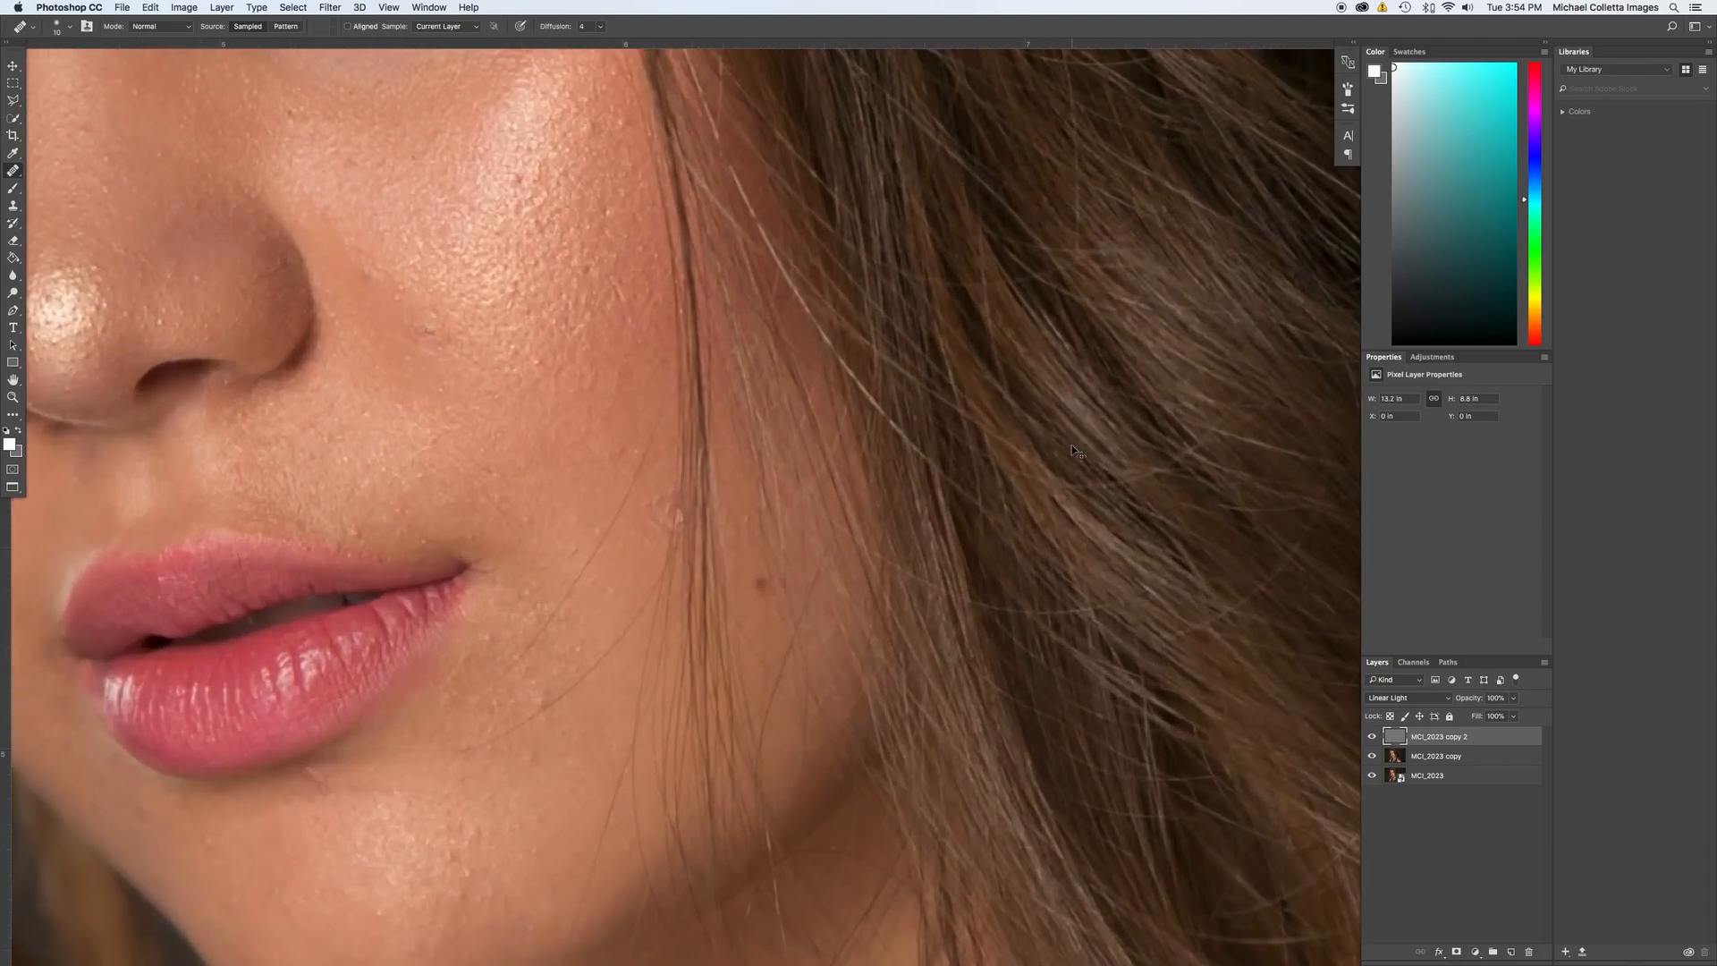
key("super+minus")
left_click_drag(499, 528, 484, 751)
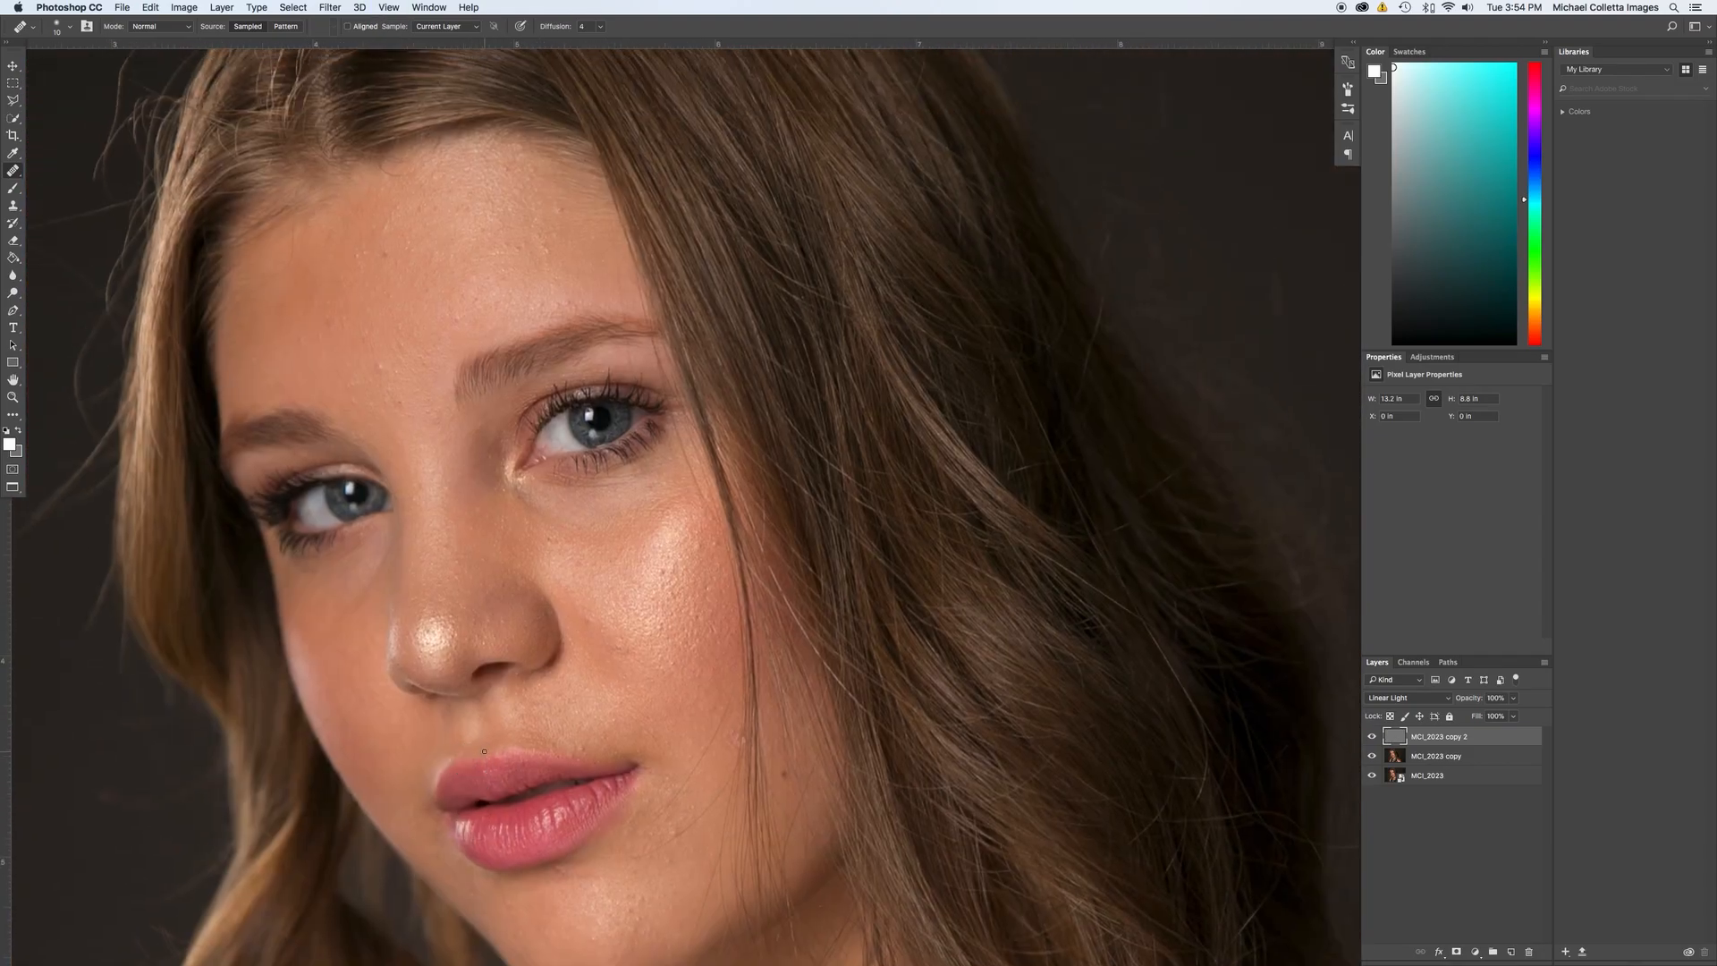
key("super+plus")
left_click_drag(467, 645, 528, 423)
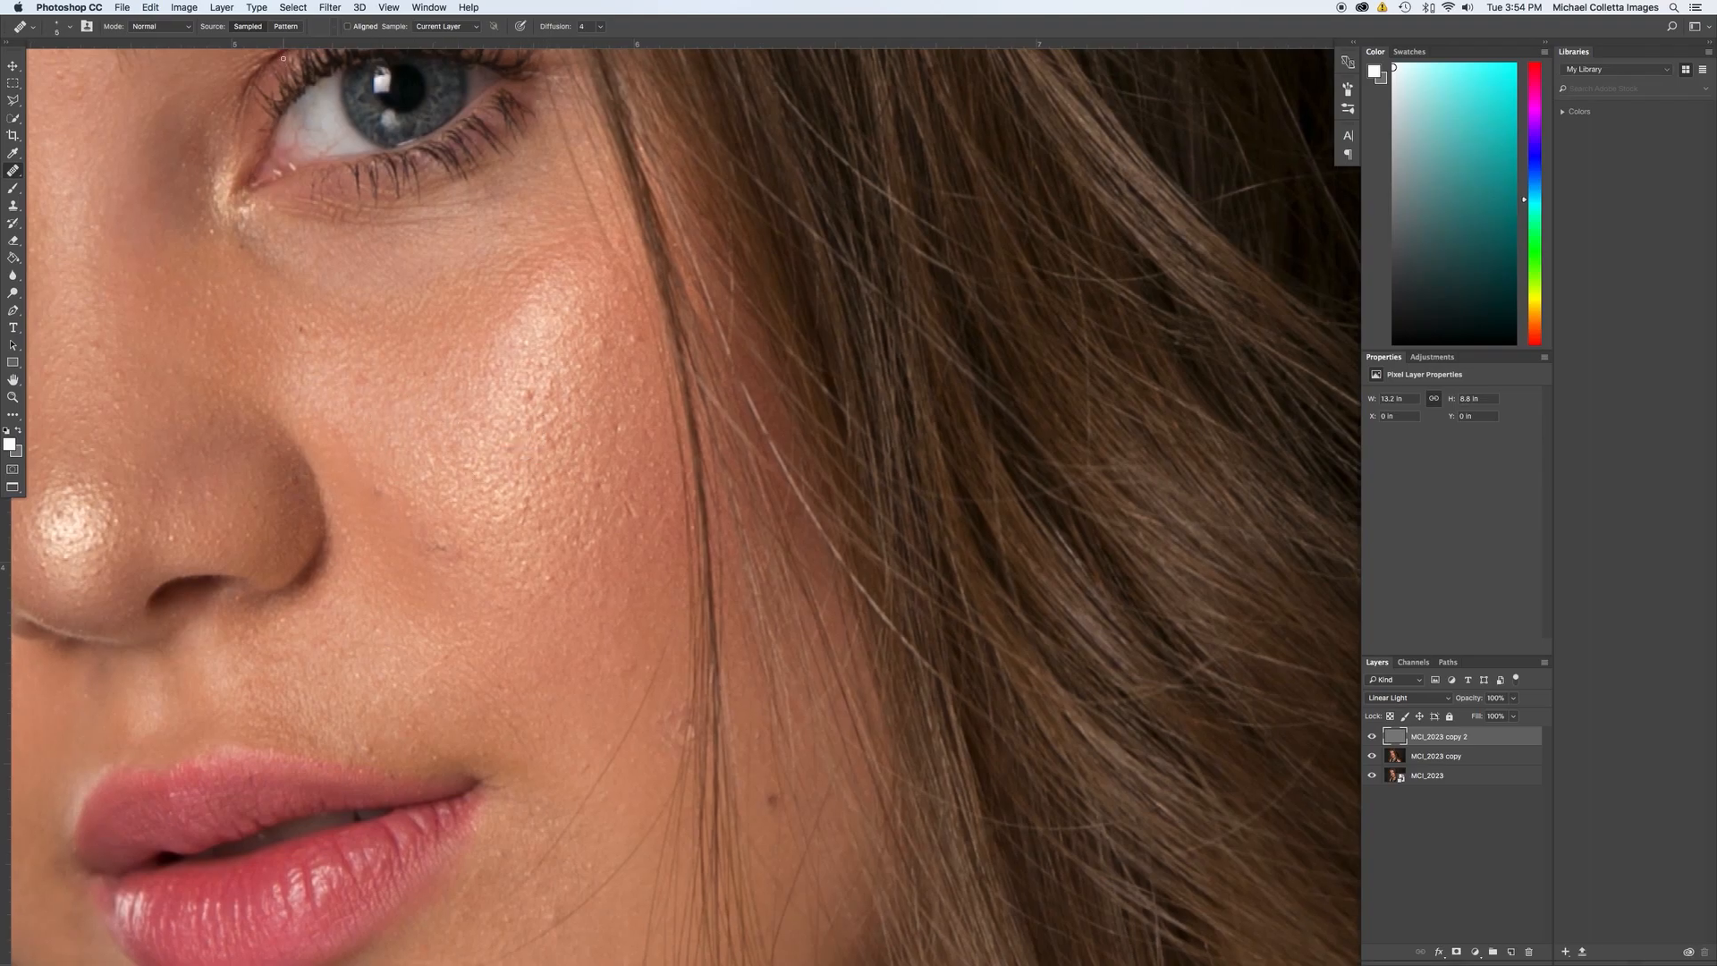
left_click(447, 26)
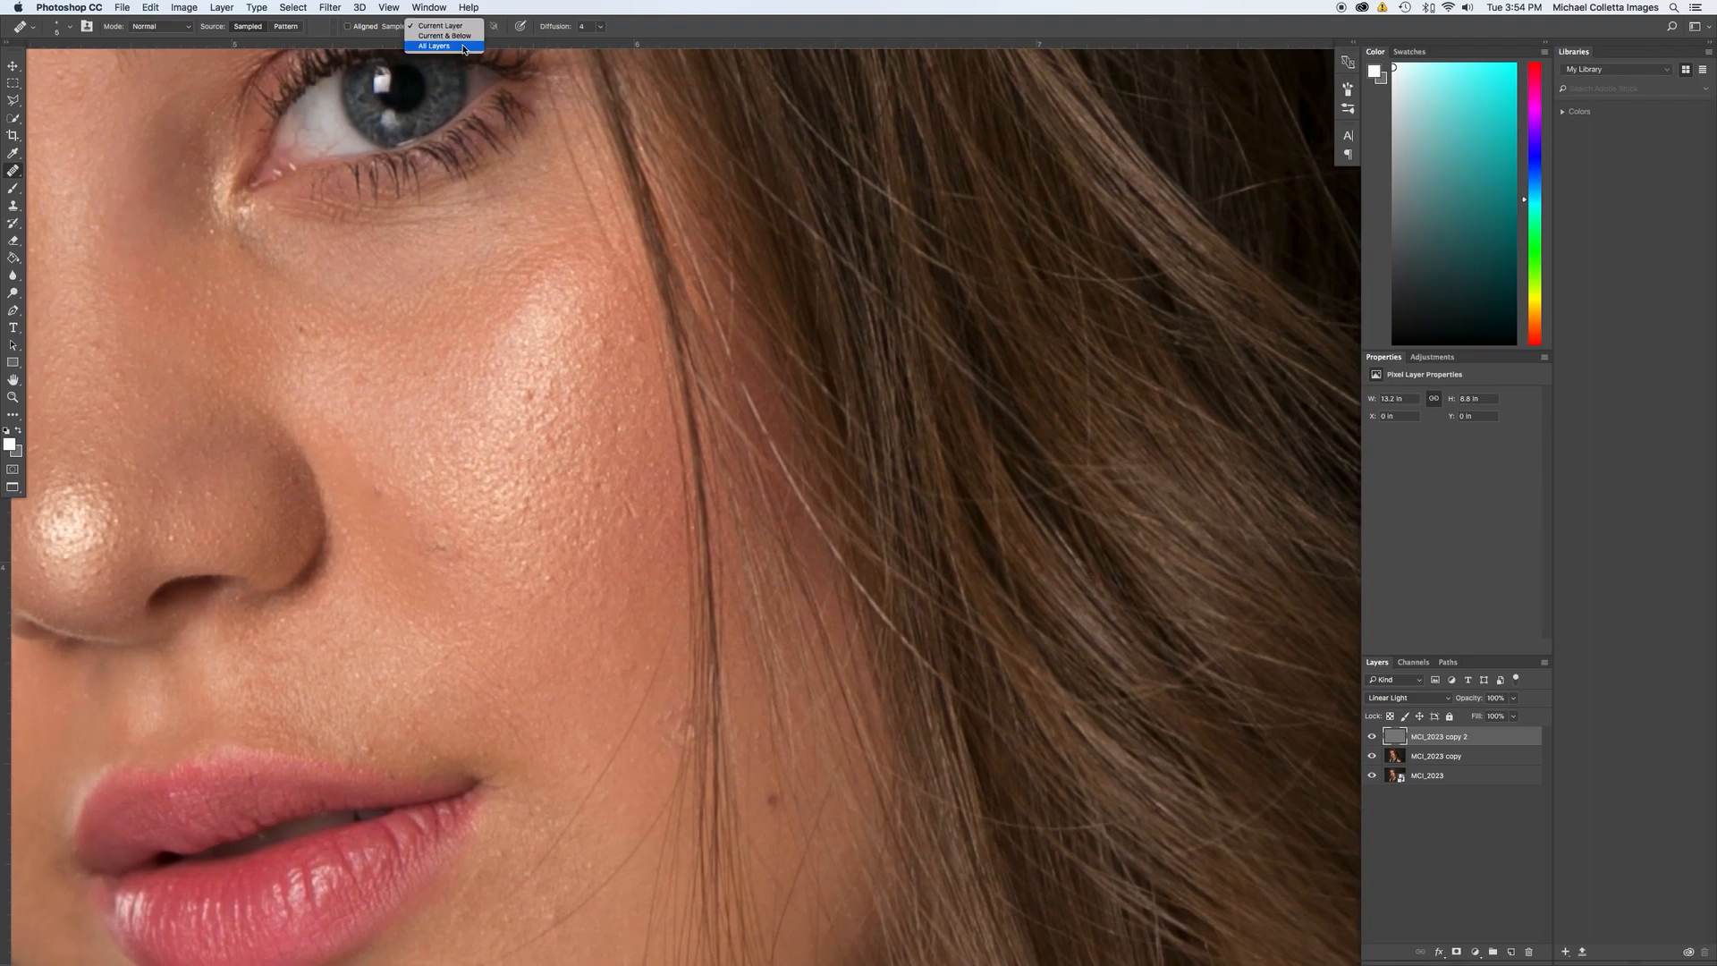
left_click(459, 25)
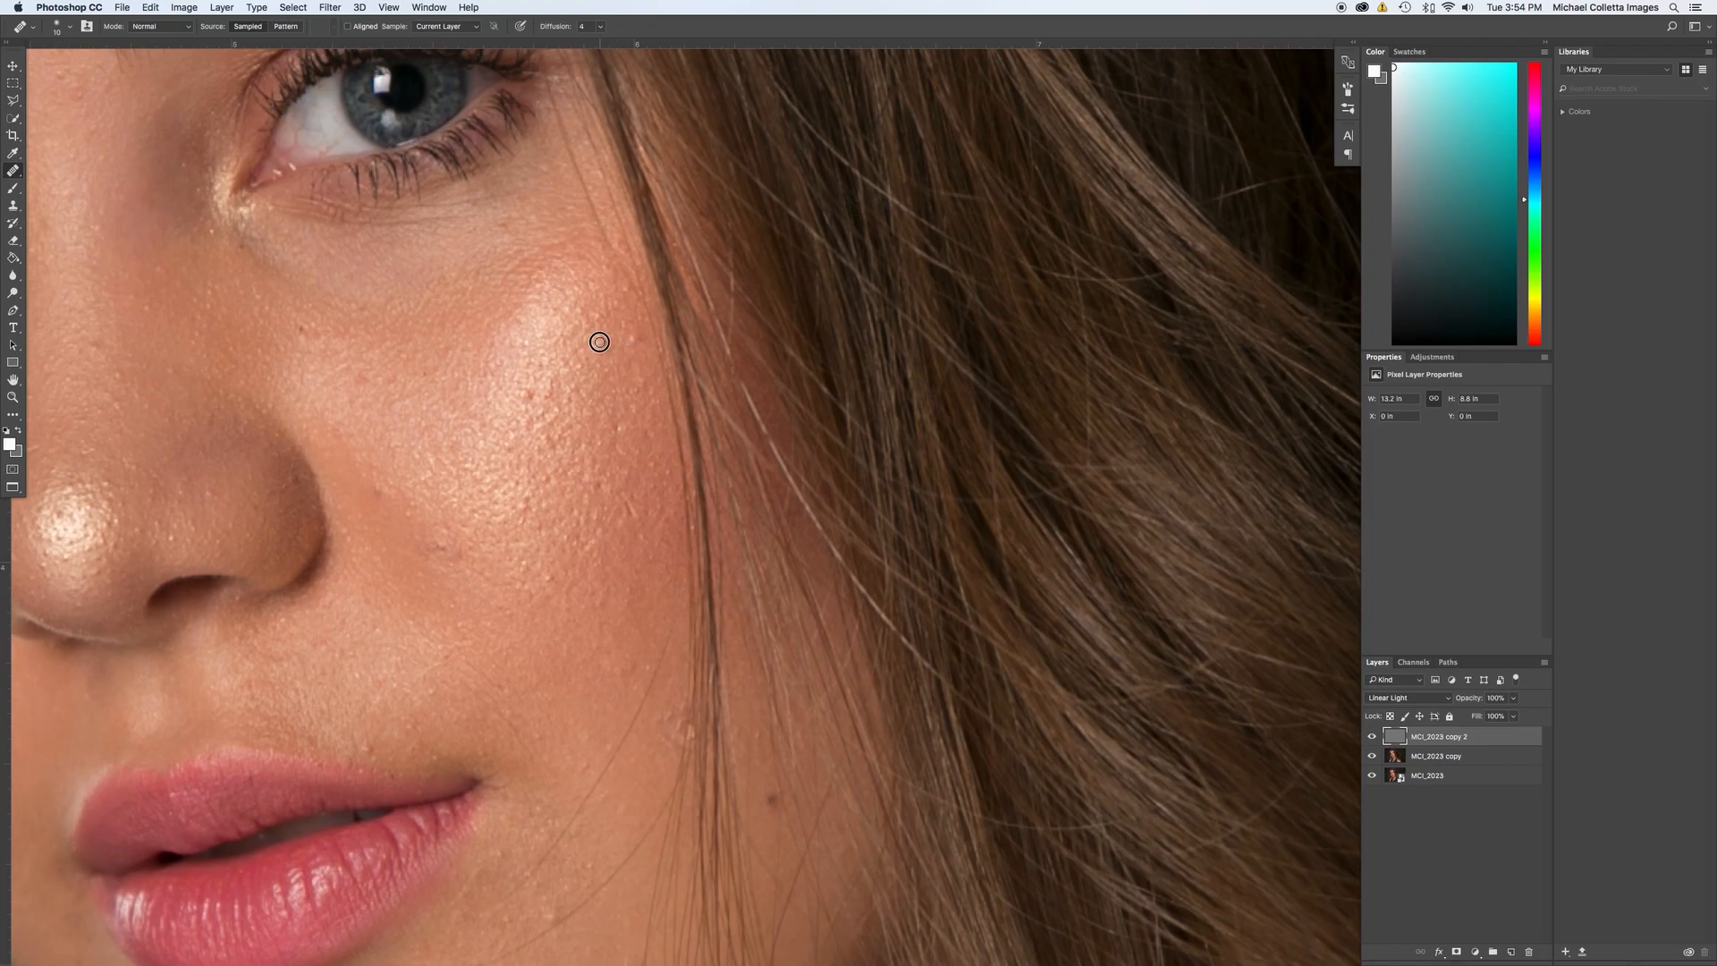
Heal the bumps on the bright cheek and its outer edge near the hair, sampling clean skin nearby.
left_click(526, 394)
left_click(508, 407, "alt")
left_click(525, 382)
left_click(590, 298)
left_click(590, 302)
left_click(566, 310)
left_click(633, 365, "alt")
left_click(607, 371)
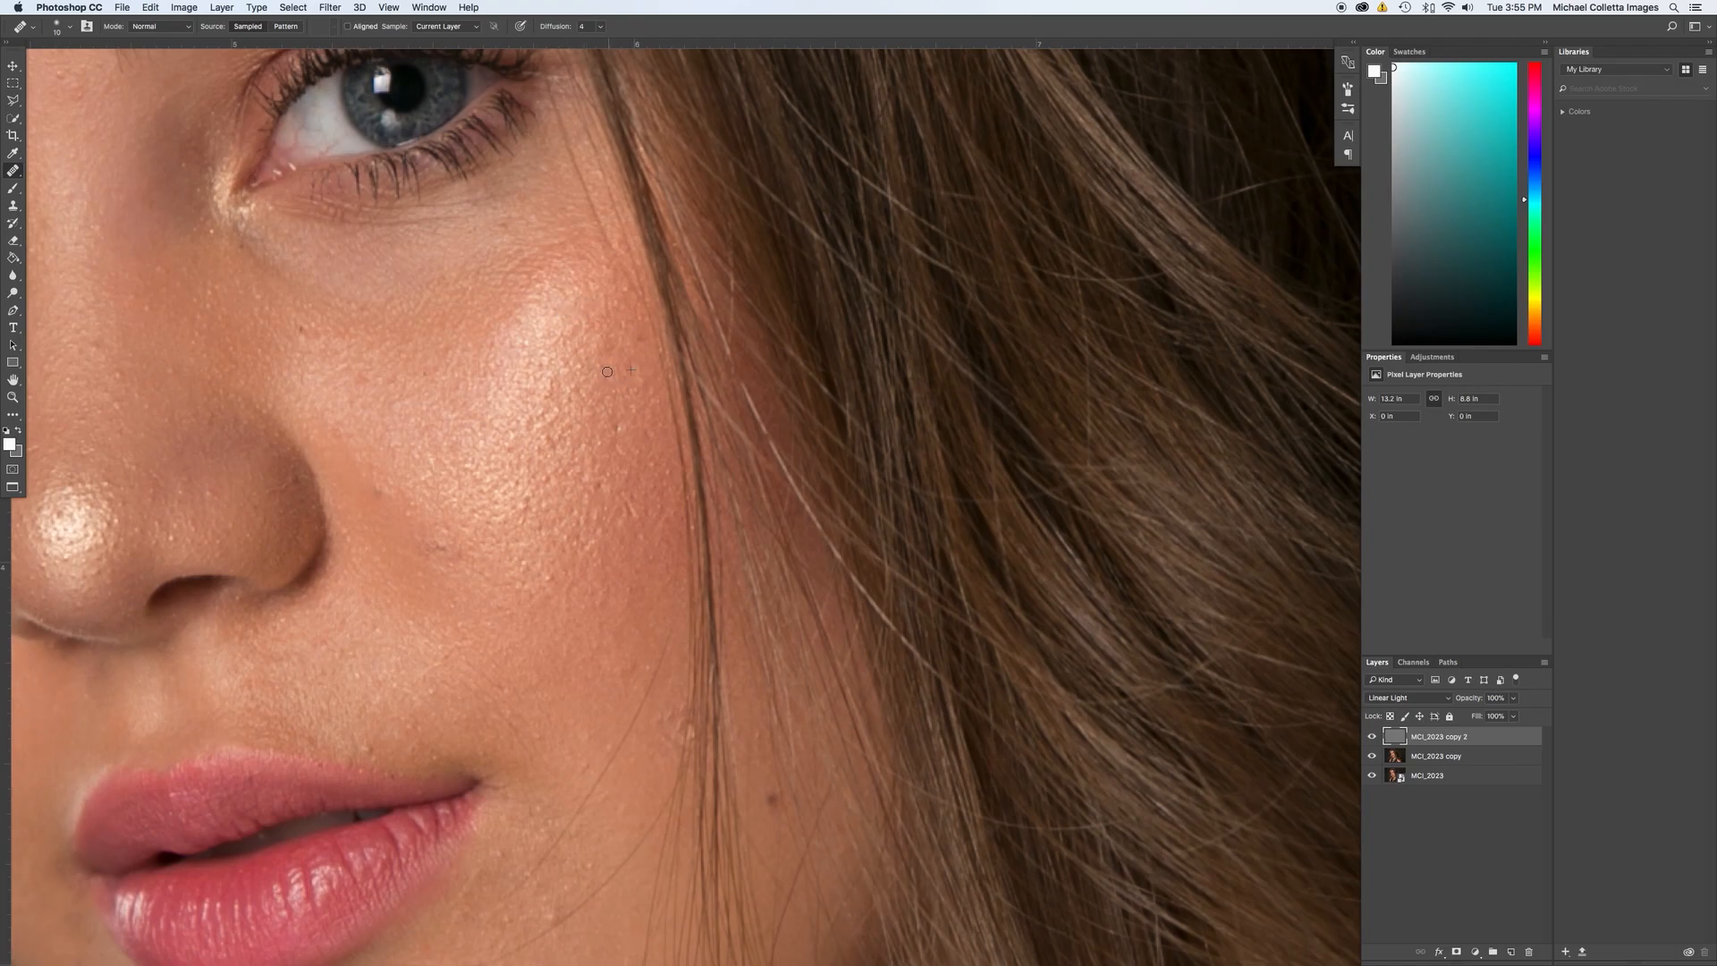
Heal the small spots on the upper cheek highlight below the eye, resampling adjacent skin texture.
left_click(563, 331)
left_click(555, 344)
left_click(548, 319, "alt")
left_click(544, 302)
left_click(548, 289)
left_click(543, 311, "alt")
left_click(537, 296)
left_click(531, 304)
left_click(529, 295)
Heal the spots on the inner cheek and along the bridge of the nose with nearby skin samples.
left_click(307, 350, "alt")
left_click(302, 338)
left_click(155, 320, "alt")
left_click(148, 308)
left_click_drag(236, 391, 436, 402)
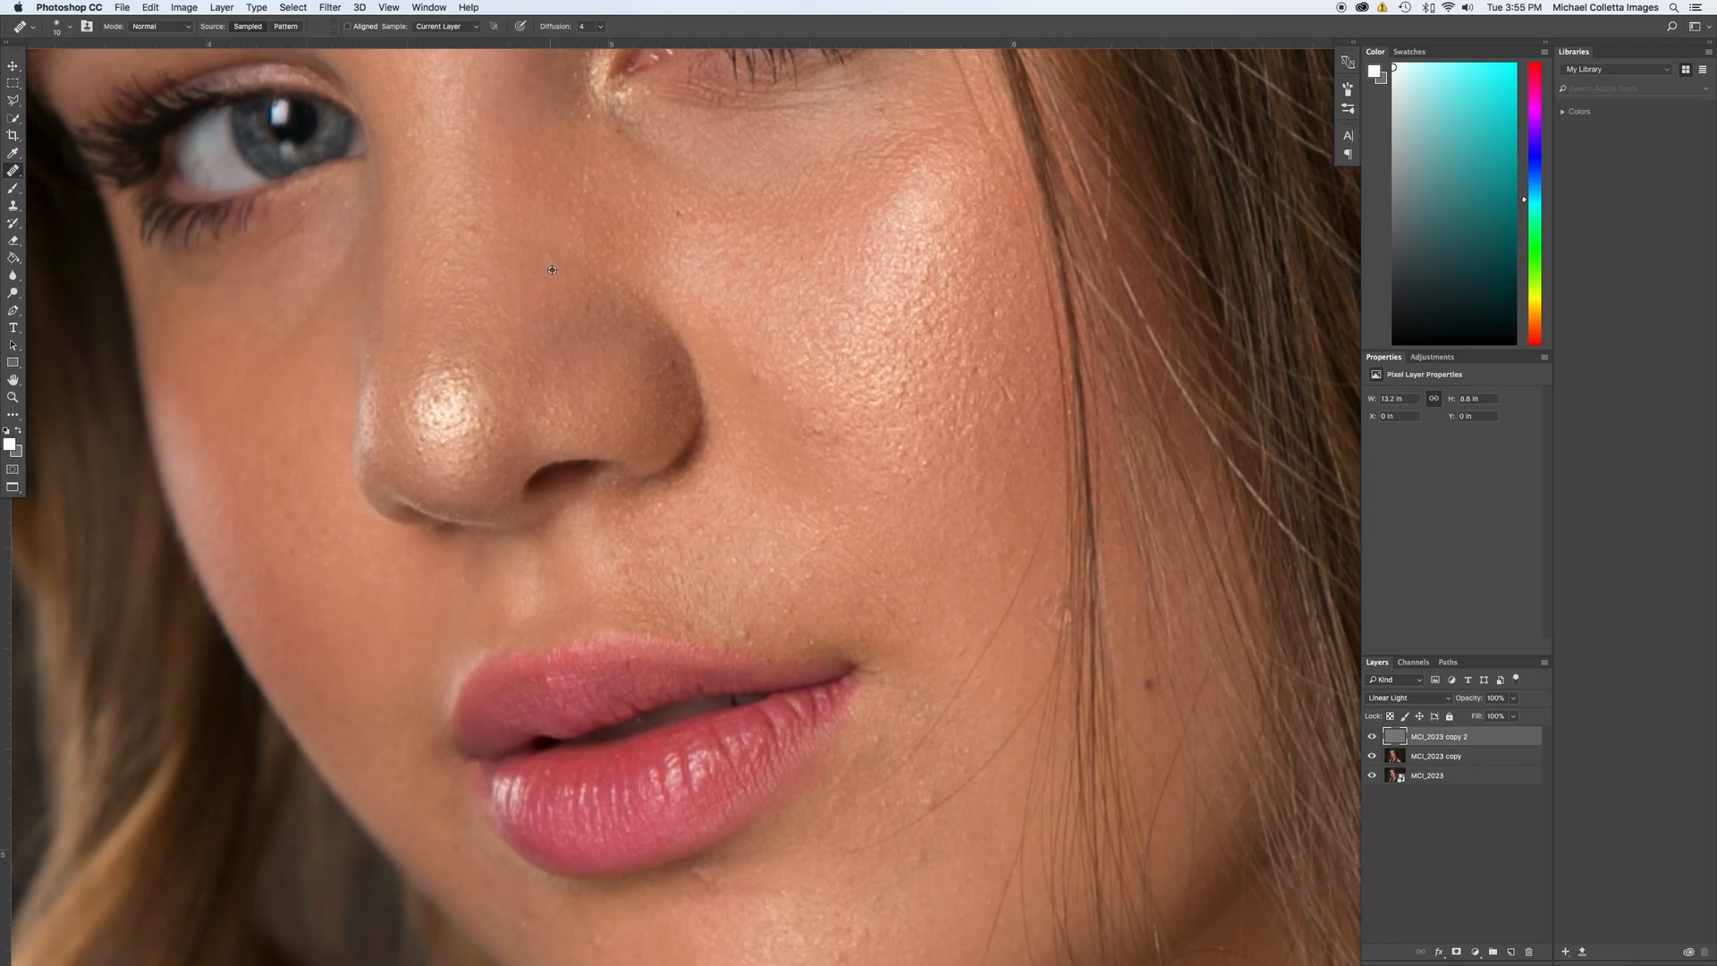
left_click(585, 181)
left_click(498, 137, "alt")
left_click(467, 145)
left_click(547, 187, "alt")
left_click(537, 152)
left_click(521, 177)
Heal the marks on the side of the nose, above the nostril and around the upper nose tip.
left_click(636, 280, "alt")
left_click(646, 292)
left_click(544, 379, "alt")
left_click(529, 356)
left_click(548, 420)
left_click(513, 416, "alt")
left_click(486, 433)
left_click(484, 422)
left_click(467, 421)
left_click(445, 410, "alt")
left_click(435, 400)
left_click(598, 408, "alt")
left_click(602, 436)
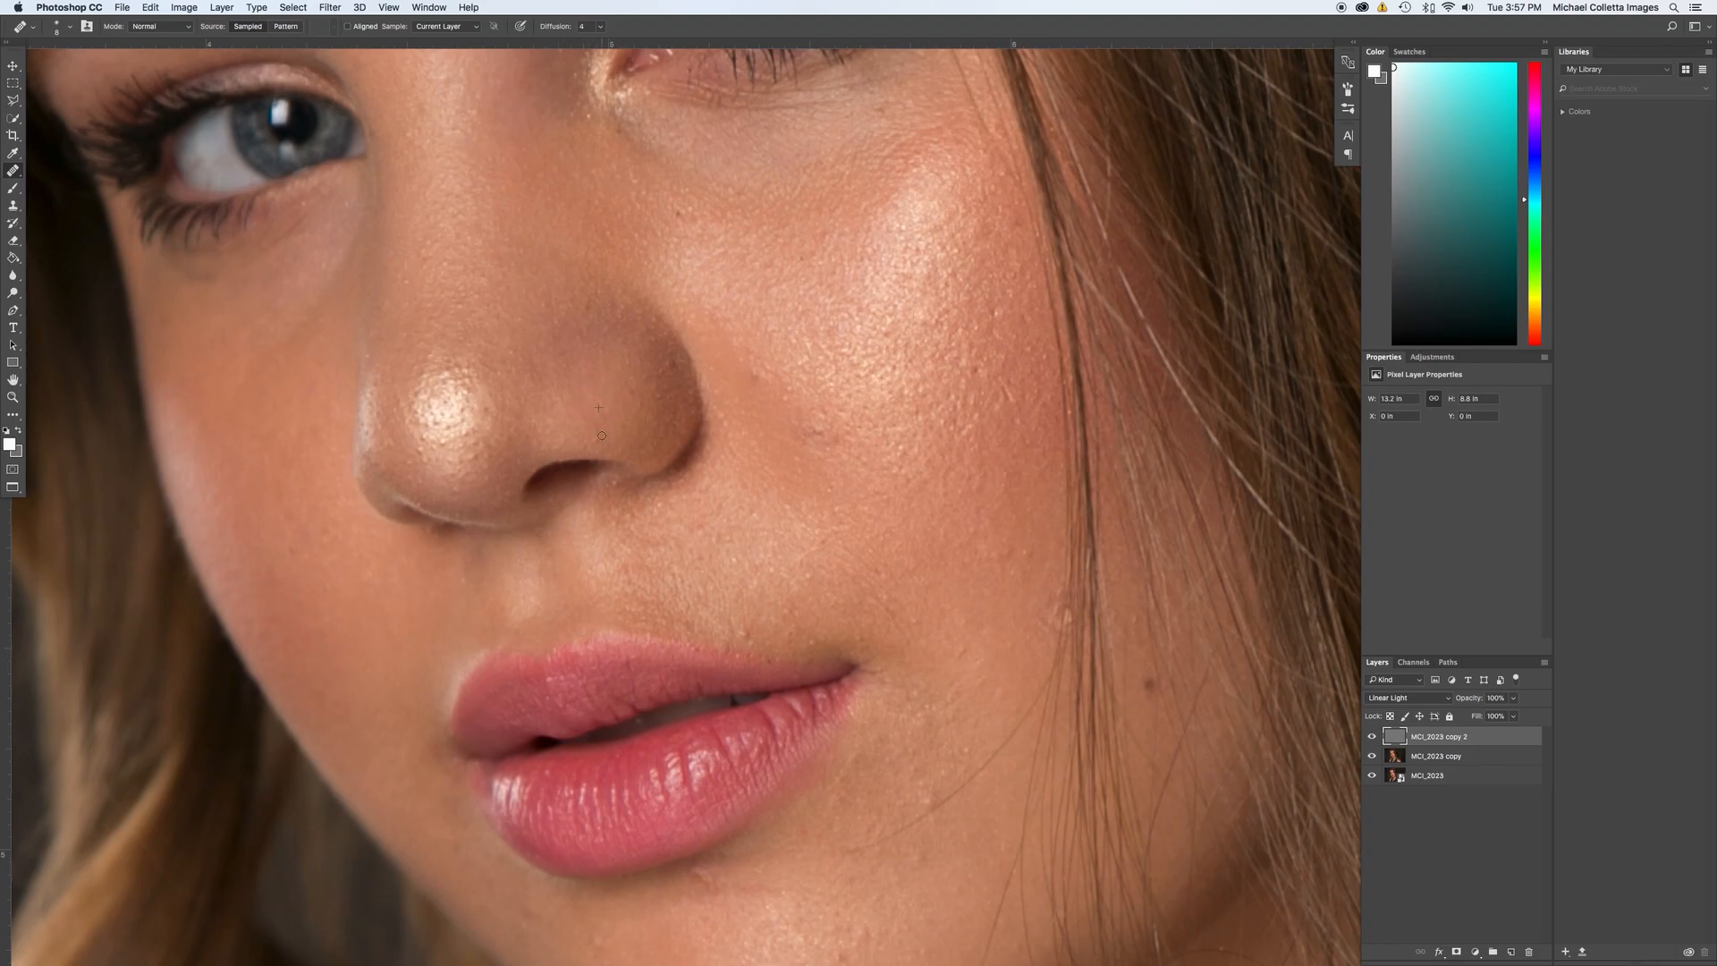
Smooth the pores in and around the shiny highlight on the nose tip with healing dabs.
left_click(421, 387, "alt")
left_click(429, 379)
left_click(473, 358)
left_click(415, 418)
left_click(410, 406)
left_click(399, 407)
left_click(404, 434, "alt")
left_click(415, 448)
left_click(430, 465, "alt")
left_click(423, 435)
left_click(434, 444)
Heal the blemishes on the cheek beside the nostril, below the mouth corner and on the upper lip area.
left_click(753, 371)
left_click(765, 363)
left_click(946, 410)
left_click(999, 379)
left_click(873, 823)
left_click(696, 536)
left_click(731, 541)
left_click(669, 527, "alt")
left_click(680, 524)
Heal the remaining marks on the side of the nose, sampling skin close to the nostril.
left_click(622, 322, "alt")
left_click(577, 310)
left_click(549, 304)
left_click(555, 322)
Heal the raised bumps on the lower forehead above and between the eyebrows.
left_click_drag(579, 340, 764, 602)
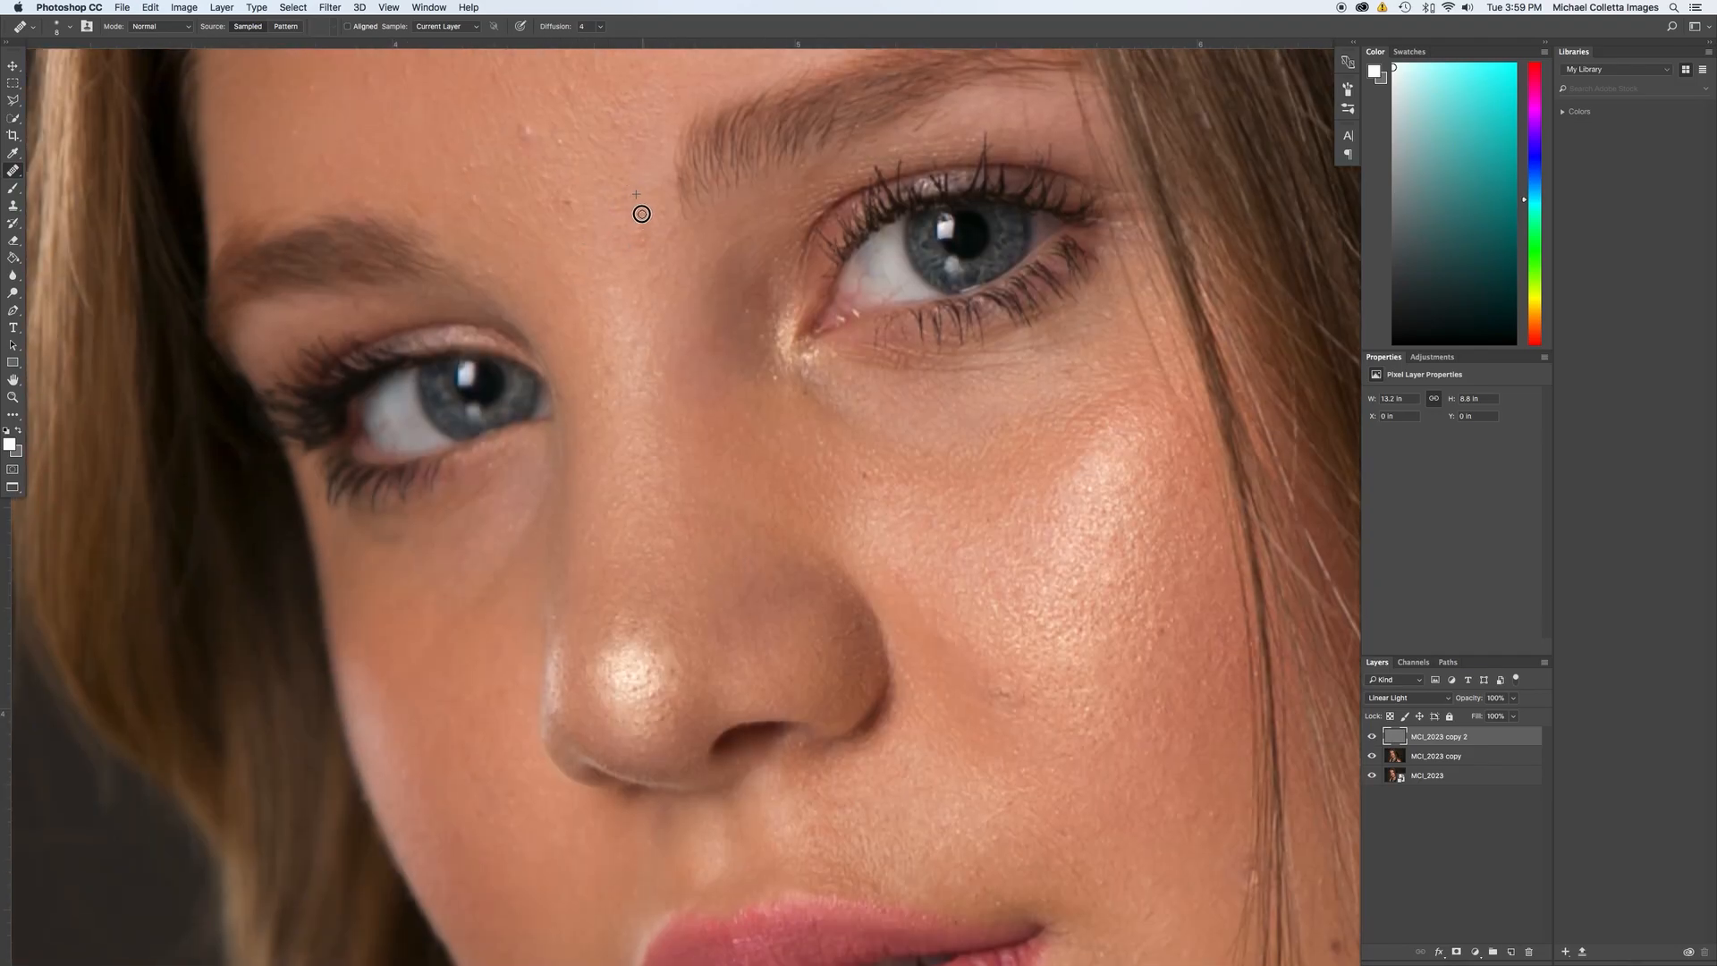
left_click(515, 165, "alt")
left_click(525, 131)
left_click(488, 218, "alt")
left_click_drag(515, 210, 475, 267)
left_click(489, 273, "alt")
scroll(761, 388, "up", 6)
scroll(761, 388, "left", 4)
left_click_drag(775, 359, 771, 343)
left_click_drag(767, 382, 755, 389)
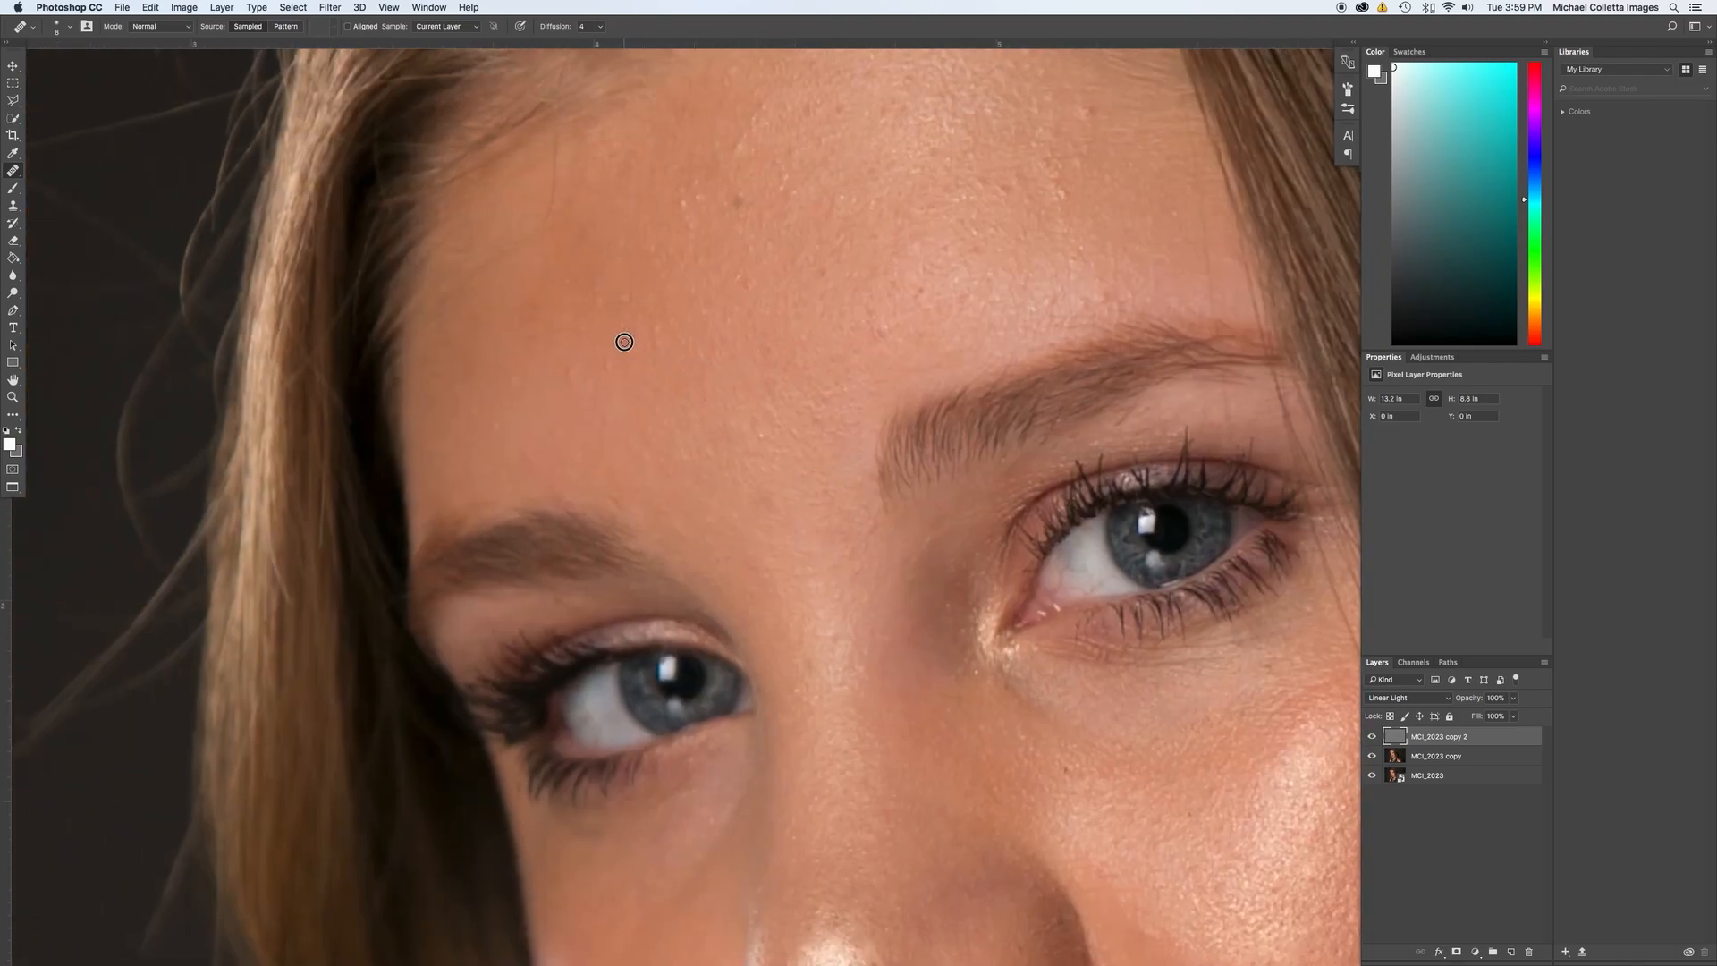
Heal the spots on the shaded side of the forehead and toward its center, resampling clean skin.
left_click(620, 395, "alt")
left_click(599, 391)
left_click(586, 297, "alt")
left_click(568, 279)
left_click(702, 249, "alt")
left_click(700, 305)
left_click(692, 357, "alt")
left_click(680, 331)
Heal the blemishes on the upper forehead below the hairline and on its brighter side.
scroll(672, 269, "up", 5)
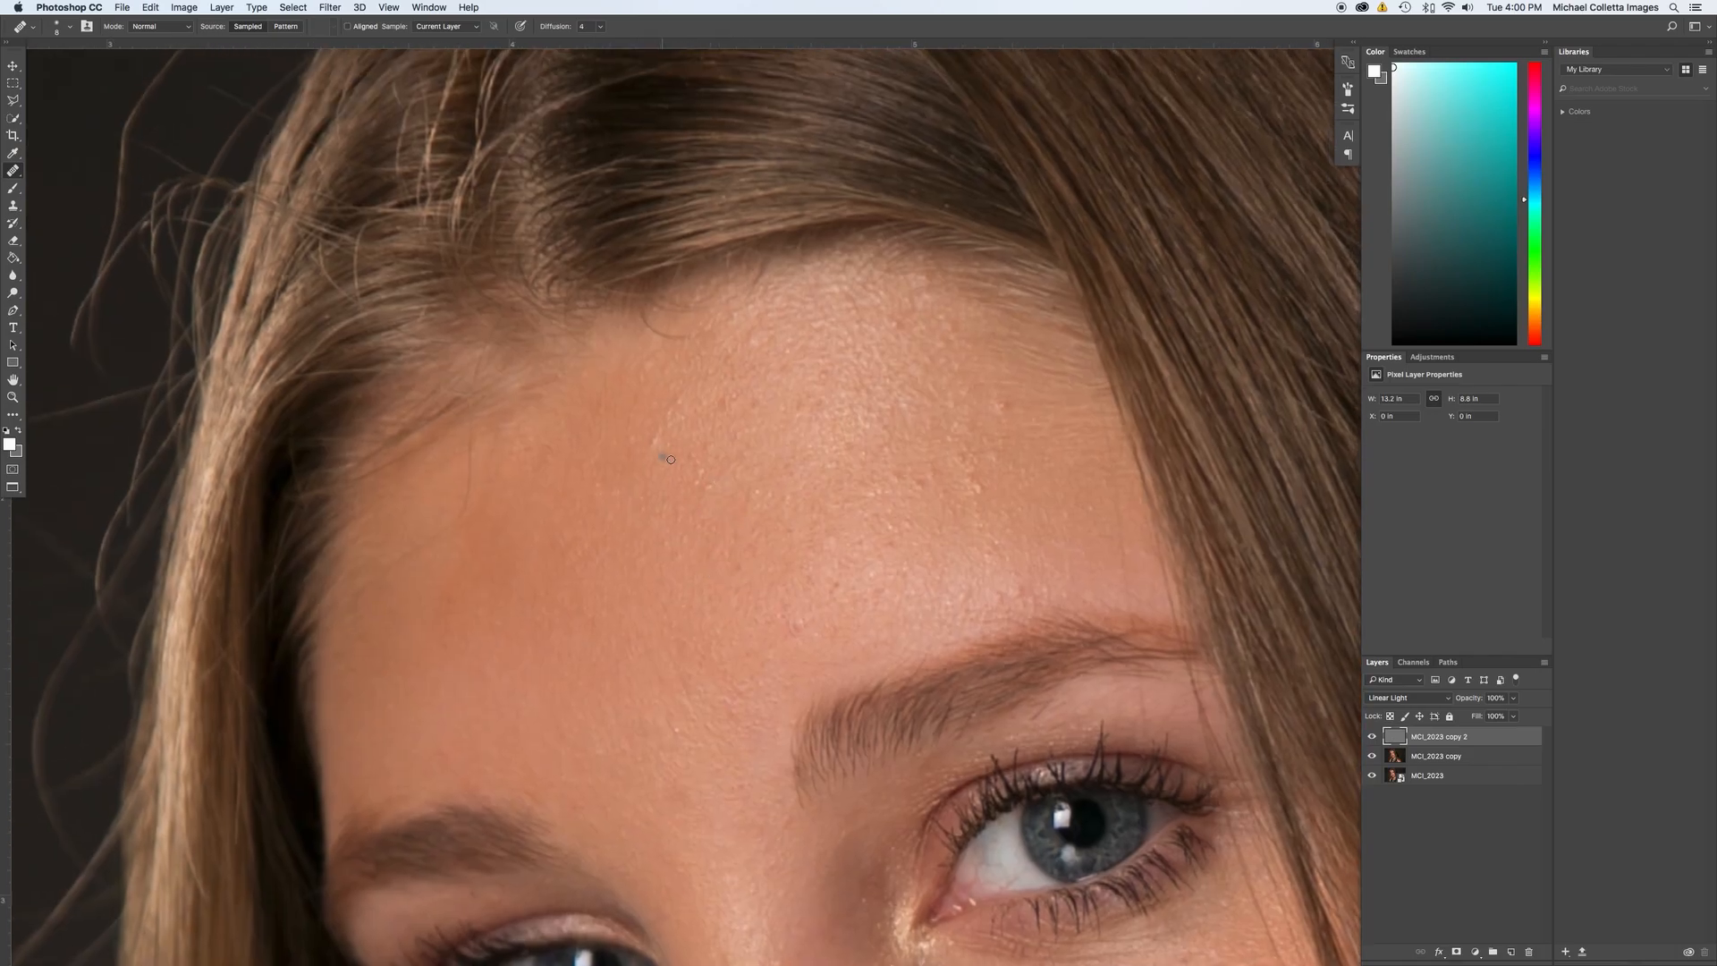
left_click(687, 396, "alt")
left_click(716, 409)
left_click(975, 488)
key("h")
left_click_drag(1020, 582, 997, 616)
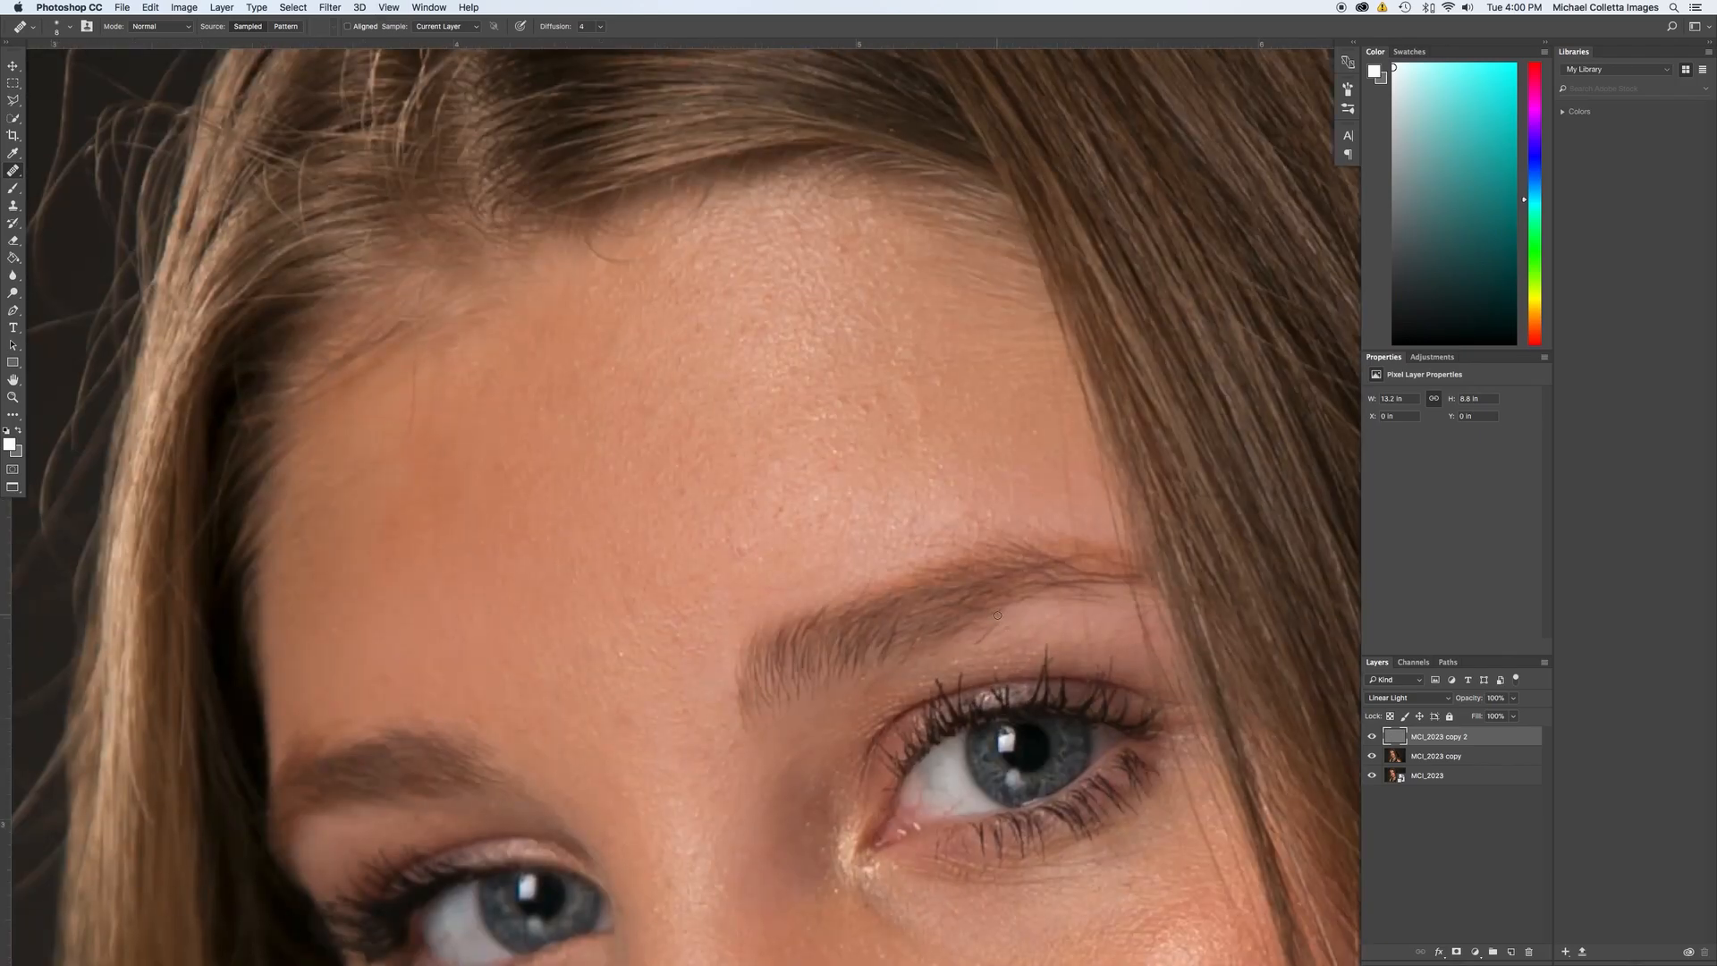
Brush out the bumps across the middle of the forehead above the inner end of the eyebrow.
left_click(851, 417, "alt")
left_click(822, 445, "alt")
mouse_move(802, 469)
left_mouse_down()
mouse_move(850, 445)
mouse_move(861, 468)
mouse_move(790, 495)
mouse_move(818, 520)
mouse_move(721, 529)
mouse_move(729, 552)
left_mouse_up()
left_click(799, 498, "alt")
left_click(714, 510, "alt")
mouse_move(714, 485)
left_mouse_down()
mouse_move(730, 493)
mouse_move(700, 461)
left_mouse_up()
Heal the uneven texture along the hairline and on the bright forehead area above the eyebrow.
mouse_move(849, 321)
left_mouse_down()
mouse_move(818, 293)
mouse_move(836, 258)
mouse_move(778, 229)
mouse_move(781, 209)
mouse_move(823, 240)
mouse_move(802, 207)
mouse_move(881, 237)
mouse_move(853, 328)
left_mouse_up()
left_click(823, 253, "alt")
left_click(876, 327, "alt")
left_click(637, 285, "alt")
left_click_drag(616, 291, 543, 322)
mouse_move(698, 262)
left_mouse_down()
mouse_move(700, 226)
mouse_move(706, 245)
mouse_move(748, 233)
mouse_move(752, 207)
mouse_move(762, 269)
mouse_move(731, 300)
mouse_move(652, 293)
left_mouse_up()
left_click_drag(872, 411, 945, 465)
Smooth the remaining shiny pores in the center of the upper forehead with sampled skin texture.
left_click_drag(1011, 667, 862, 528)
scroll(709, 474, "up", 5)
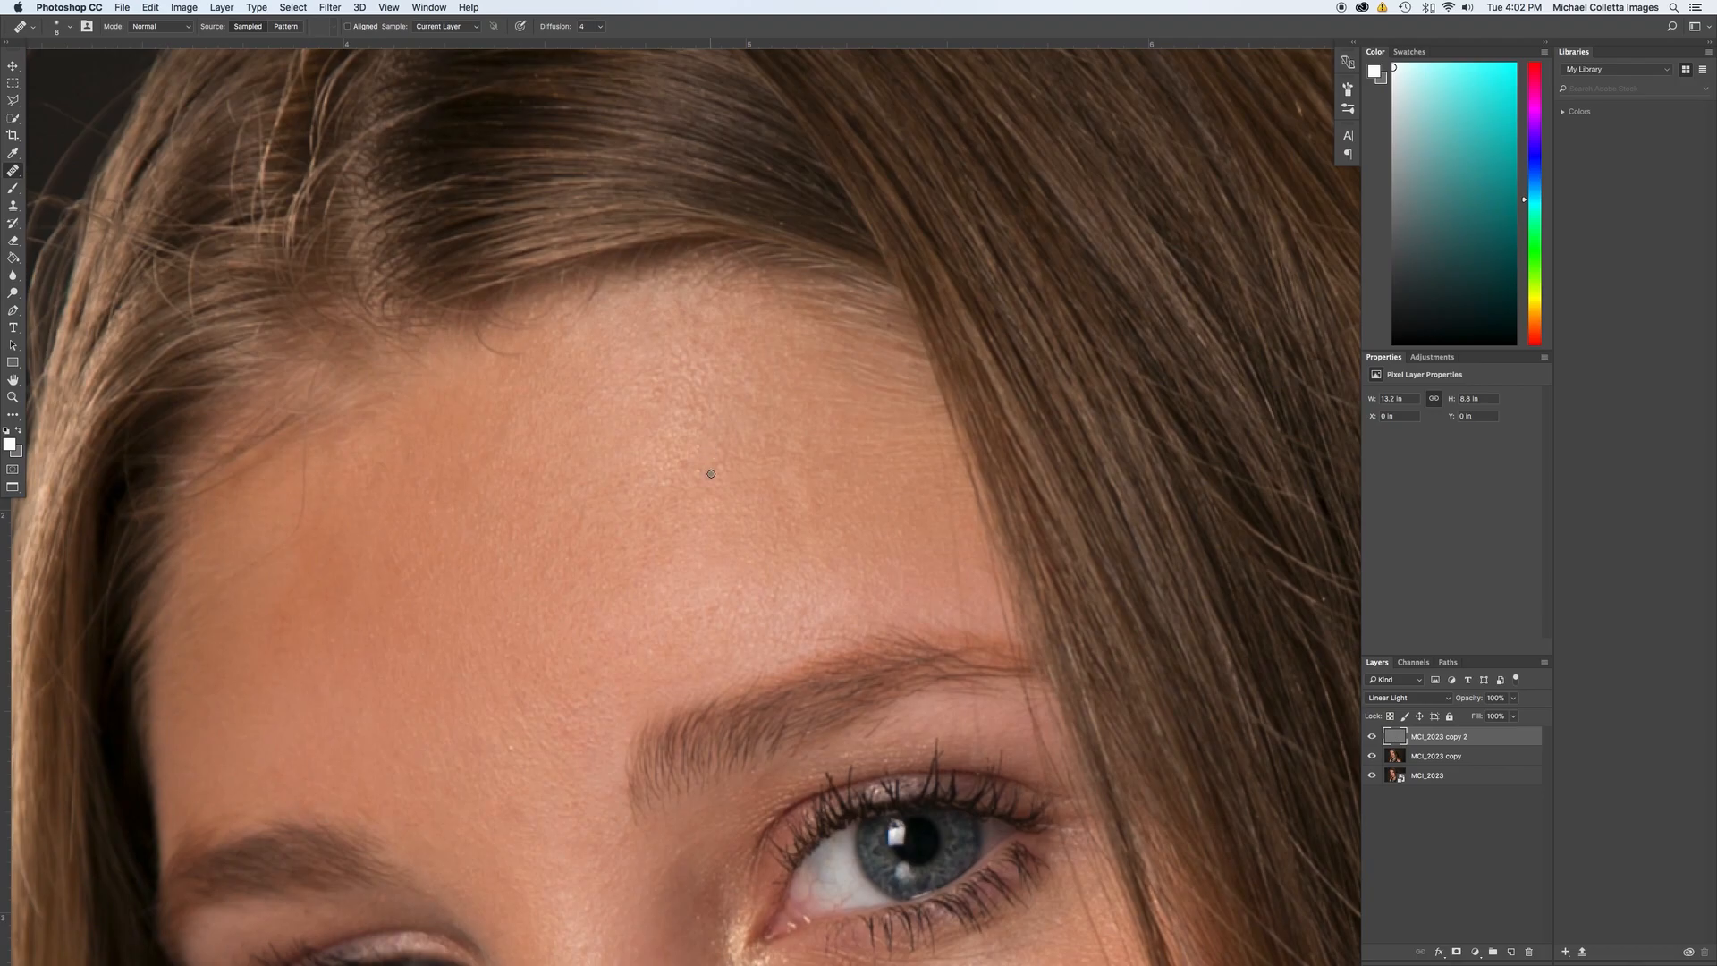
left_click(679, 467, "alt")
left_click(681, 488)
left_click(625, 481, "alt")
left_click(679, 360, "alt")
mouse_move(692, 378)
left_mouse_down()
mouse_move(634, 390)
mouse_move(690, 386)
mouse_move(664, 425)
mouse_move(707, 399)
left_mouse_up()
left_click(634, 390, "alt")
left_click(690, 387)
left_click(663, 426, "alt")
Heal the blemishes on the inner cheek beside the nose and along the lower edge of the highlight.
scroll(867, 566, "down", 15)
scroll(868, 567, "right", 4)
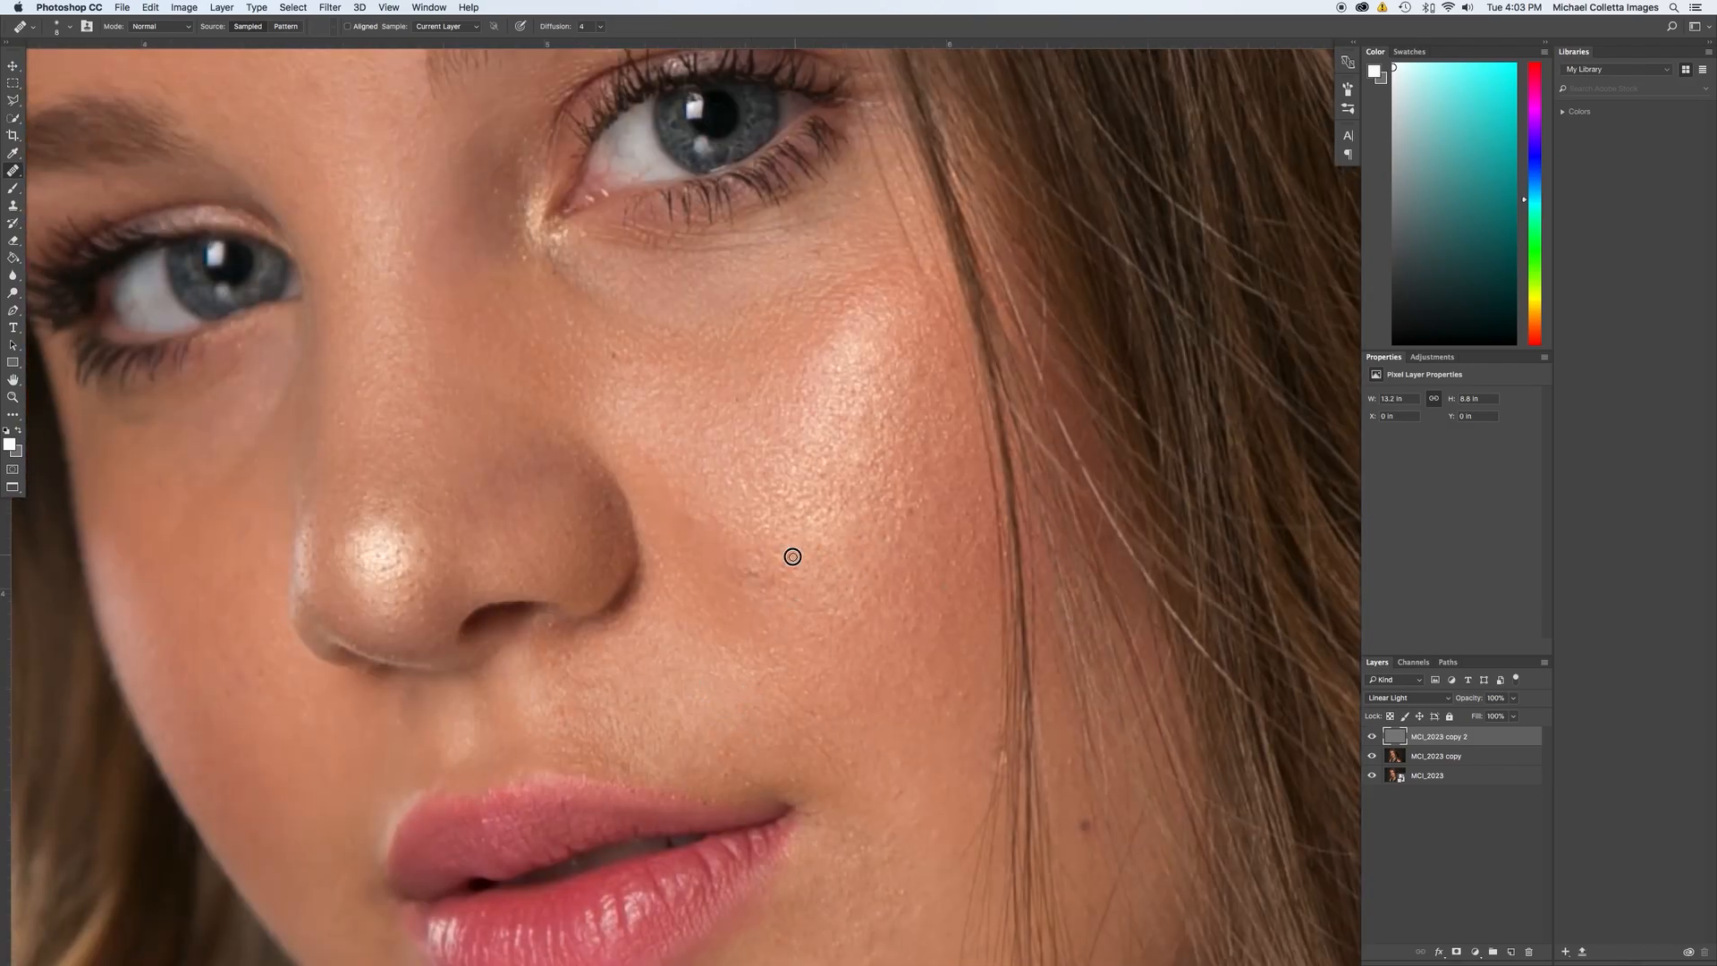
left_click(782, 597)
left_click(817, 467, "alt")
left_click(806, 486)
left_click(778, 482, "alt")
left_click(769, 498)
Heal the bumps on the outer and lower part of the cheek highlight, resampling between dabs.
left_click(878, 450, "alt")
left_click(894, 467)
left_click(872, 432, "alt")
left_click(815, 515, "alt")
left_click(829, 516, "alt")
left_click(846, 516)
left_click(832, 486, "alt")
left_click(864, 550)
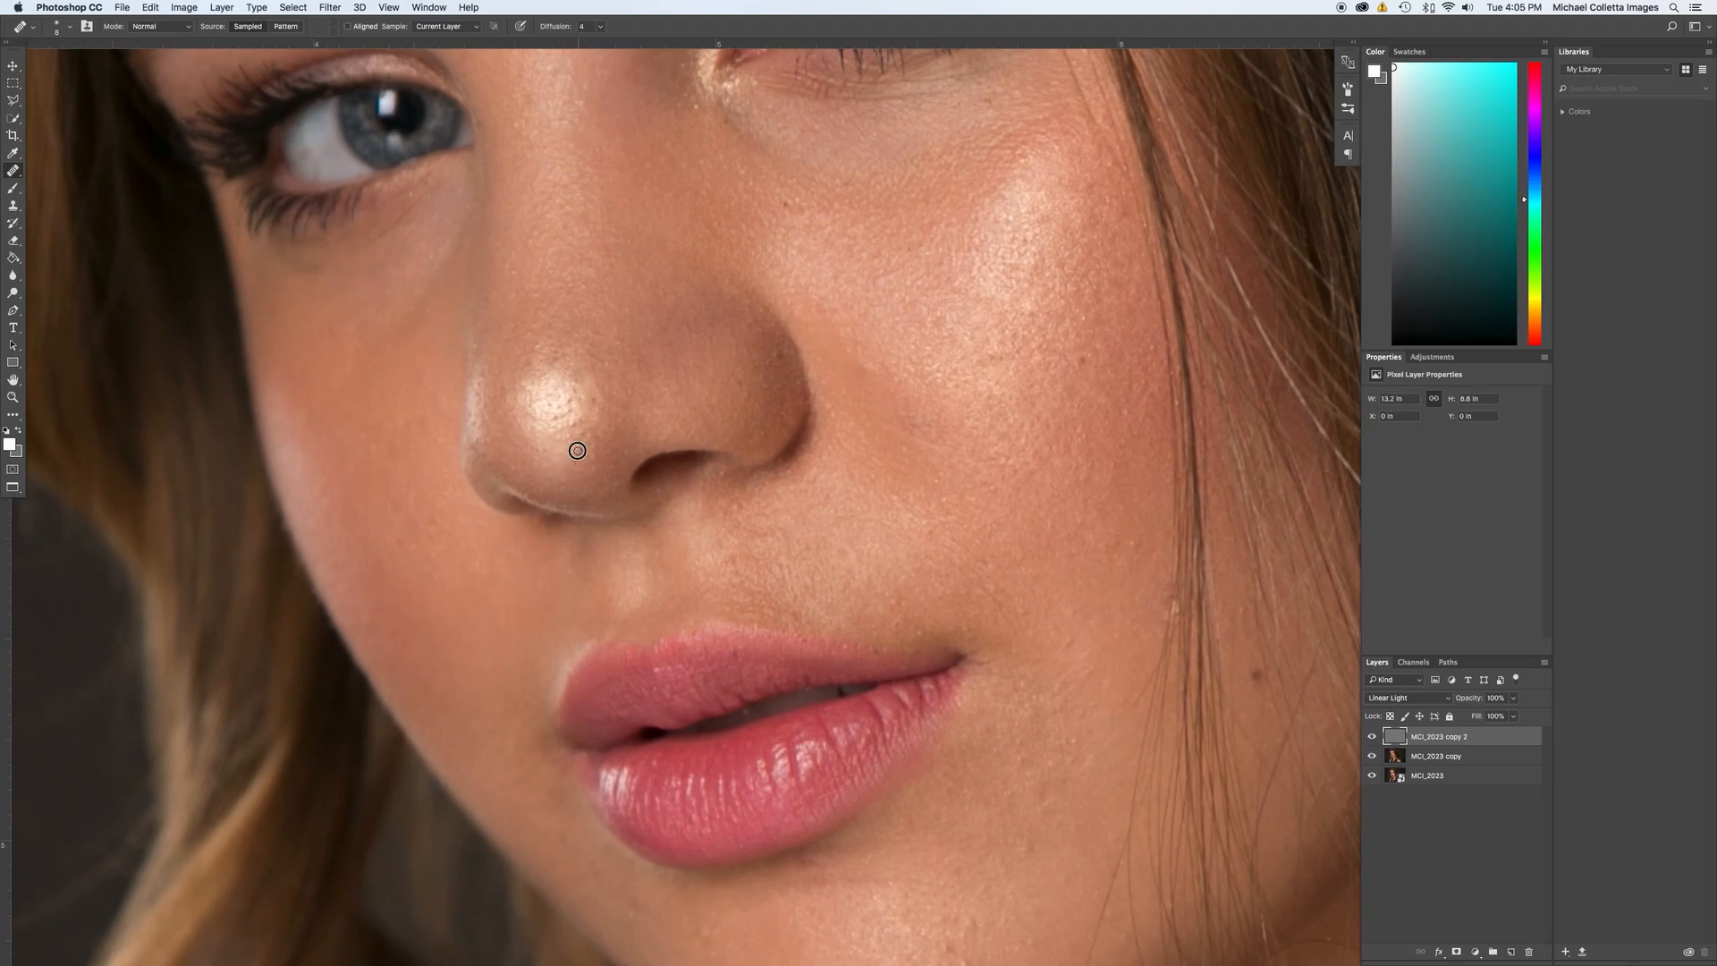
Refine the nose tip by healing the leftover pores around and below its highlight.
left_click(577, 451, "alt")
left_click(555, 438)
left_click(577, 422, "alt")
left_click(569, 414)
left_click(547, 410)
left_click(588, 393, "alt")
left_click(552, 397)
left_click(593, 400)
left_click(606, 441)
Heal the last small marks on the lower forehead above the eyebrow on the shaded side of the face.
scroll(617, 218, "up", 5)
scroll(617, 217, "left", 3)
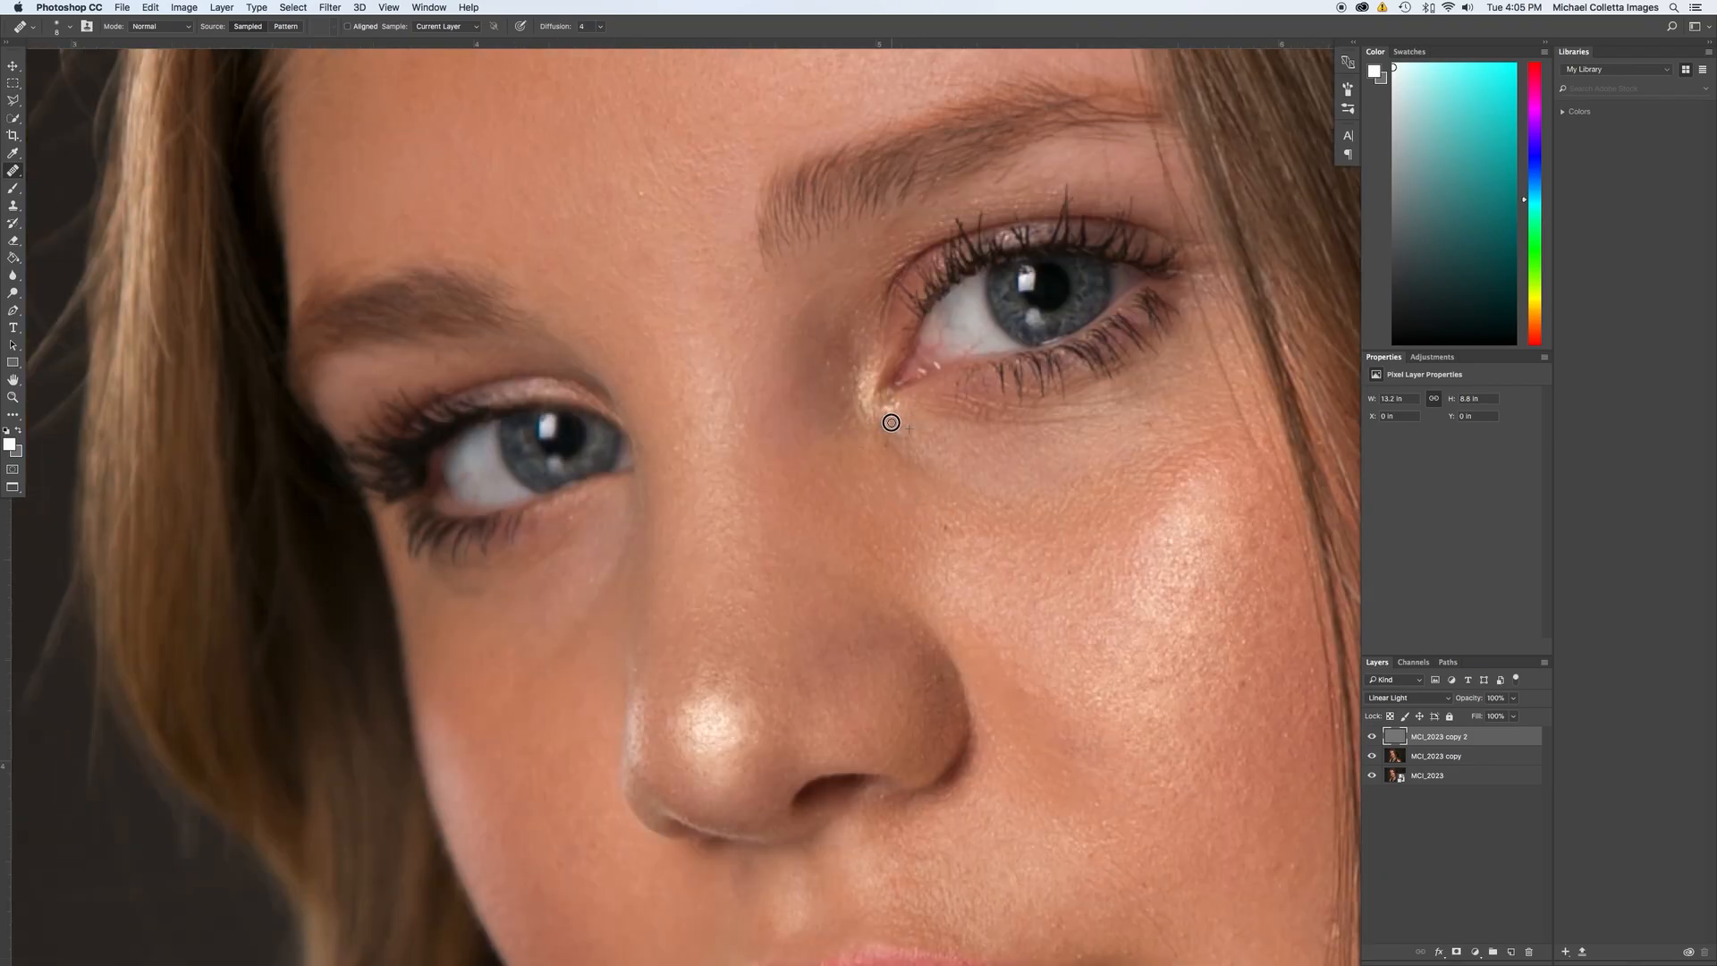
left_click(685, 453, "alt")
left_click_drag(643, 123, 791, 440)
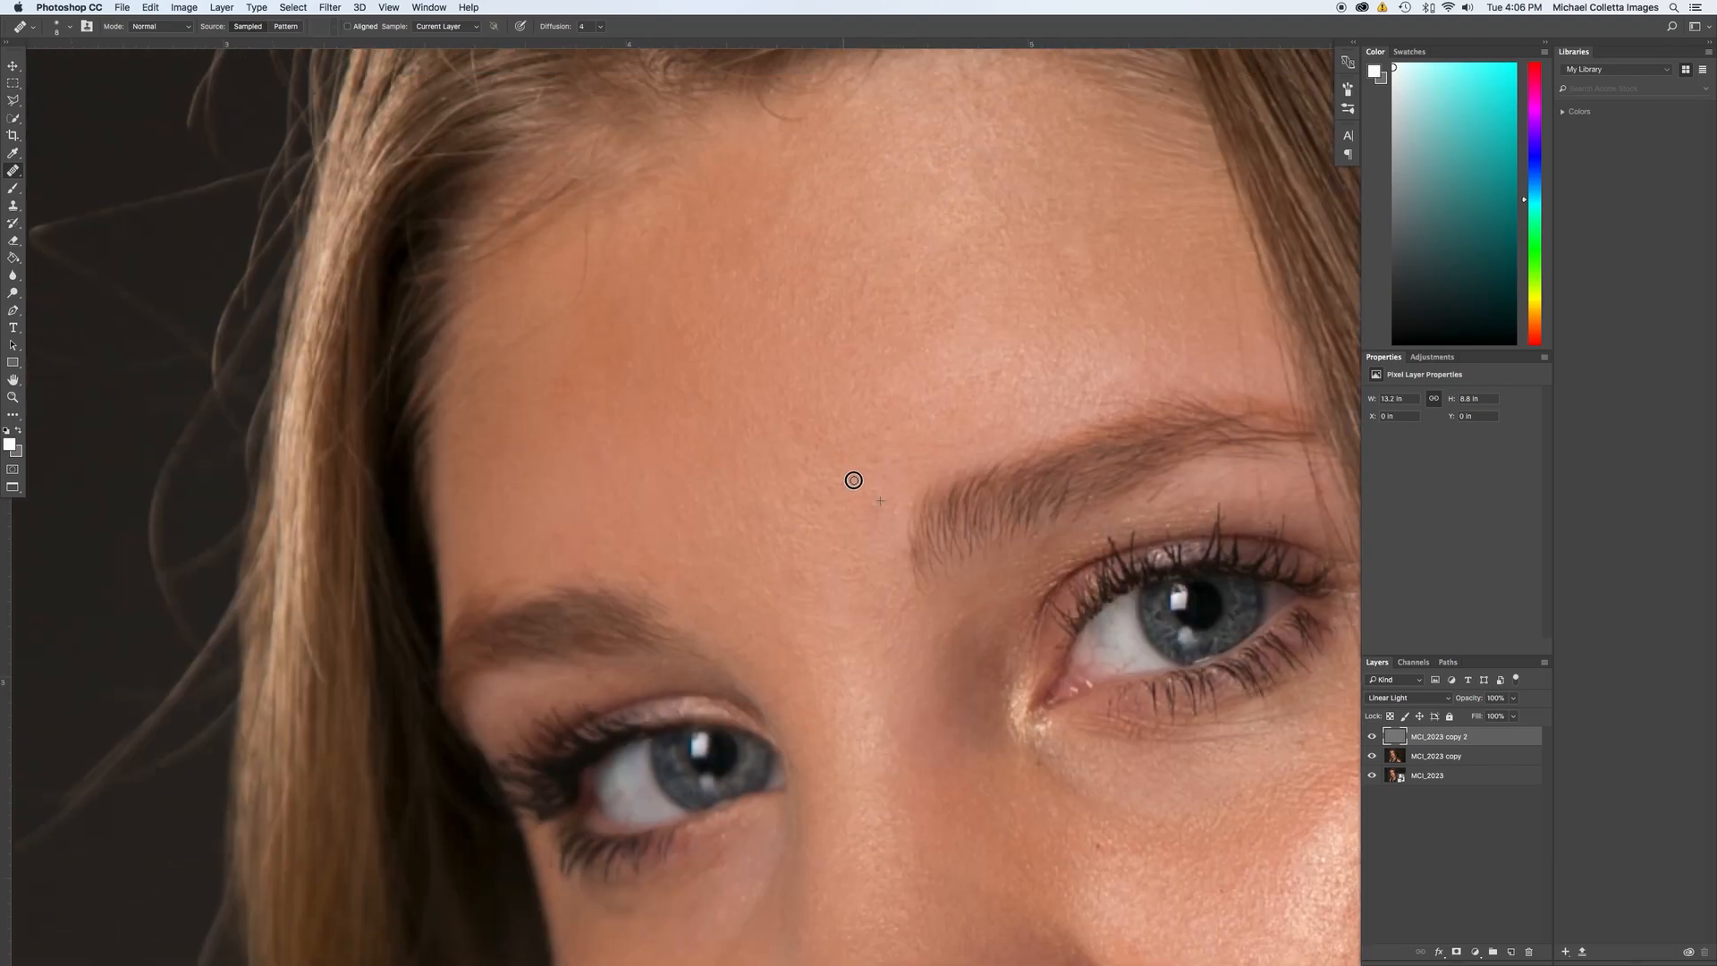
left_click(754, 528, "alt")
left_click(567, 517)
left_click(602, 545, "alt")
left_click(649, 540, "alt")
left_click(697, 574)
Heal the bumps around the chin highlight and the skin just above it with the Healing Brush.
scroll(699, 573, "down", 10)
scroll(698, 573, "right", 4)
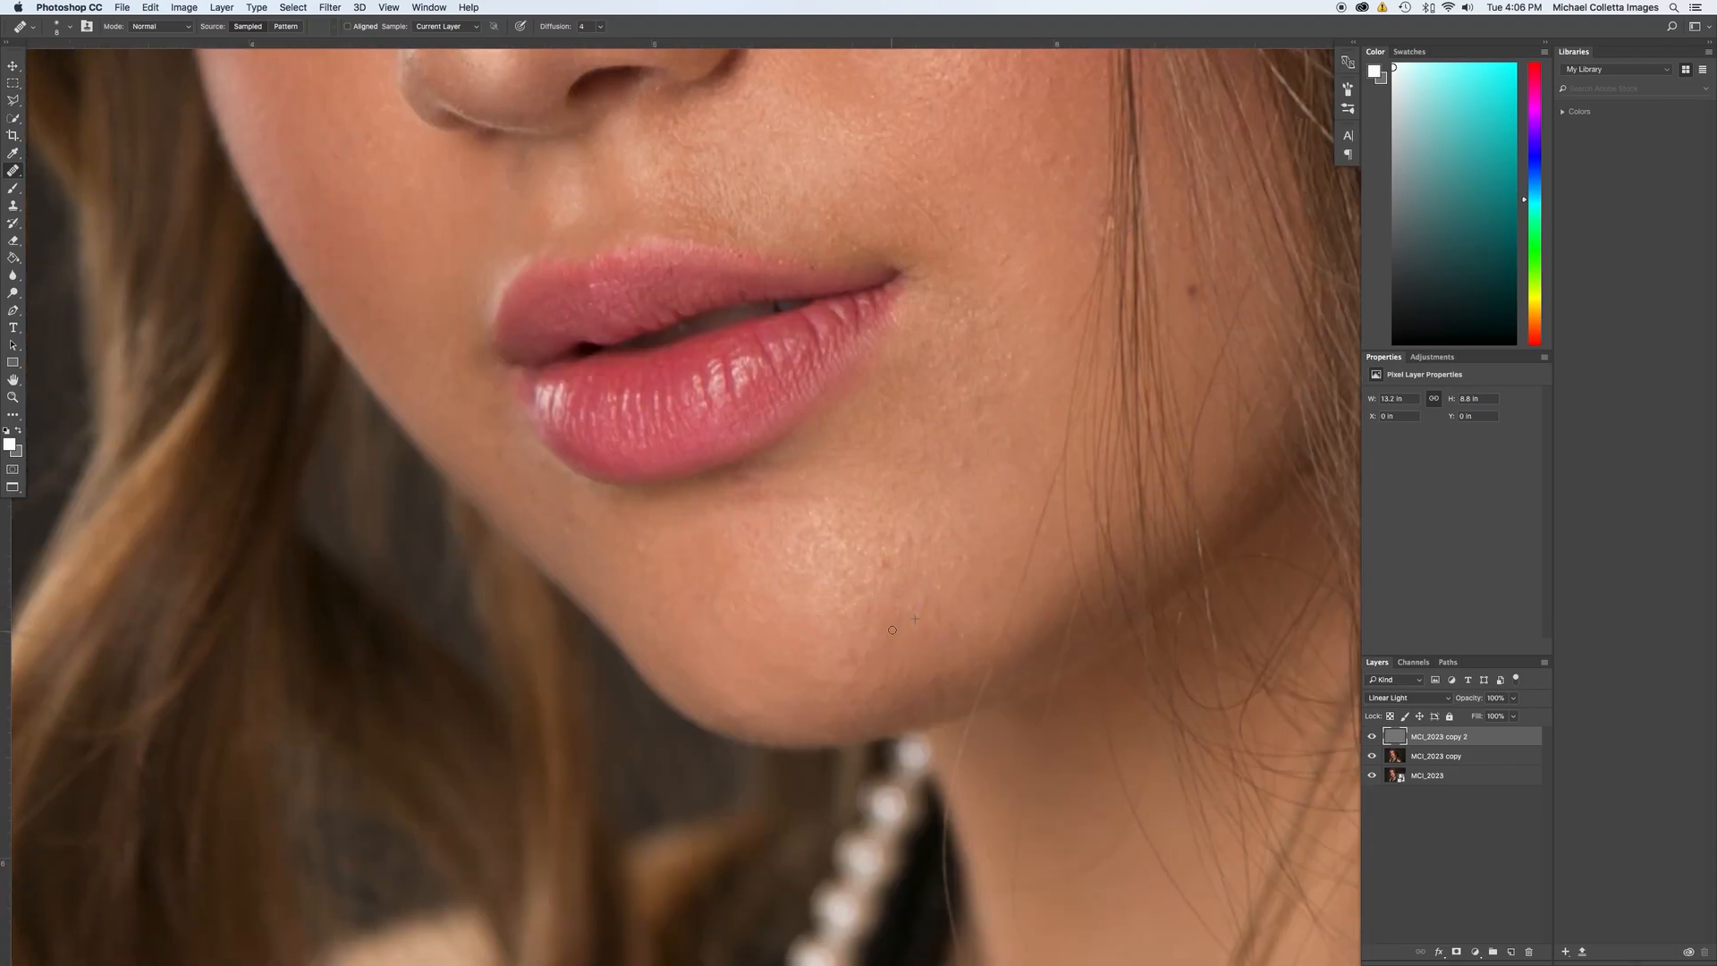
left_click(969, 571, "alt")
left_click(939, 575)
left_click(880, 534)
left_click(888, 518)
left_click(913, 549)
left_click(961, 465)
Heal the blemishes on the lower cheek between the mouth corner and the chin highlight, resampling clean skin between dabs.
left_click(1013, 417, "alt")
left_click(997, 363)
left_click(1038, 371, "alt")
left_click(979, 424)
left_click(974, 395, "alt")
left_click(964, 381)
left_click(959, 418)
left_click(904, 463)
left_click(885, 491)
Smooth the skin texture beside and below the mouth corner with sampled healing dabs across the lower cheek.
left_click(926, 384, "alt")
left_click(901, 411)
left_click(885, 385)
left_click(910, 371)
left_click(955, 359)
left_click(926, 344)
left_click(952, 363)
left_click(957, 330)
left_click(944, 294)
left_click(974, 362, "alt")
left_click(1022, 314)
left_click(985, 308)
left_click(998, 317)
left_click(984, 360)
Heal the spots on the cheek above the mouth corner and along the outer edge of the upper lip.
left_click(955, 207, "alt")
left_click(920, 190)
left_click(837, 241)
left_click(829, 217)
left_click(805, 214)
left_click(815, 245, "alt")
left_click_drag(800, 243, 730, 233)
Heal the small marks on the skin between the nose and the upper lip, resampling nearby texture.
left_click_drag(983, 432, 887, 780)
left_click(642, 544, "alt")
left_click(590, 544, "alt")
left_click(576, 523)
left_click(560, 541)
left_click(577, 507)
left_click(577, 516, "alt")
left_click(549, 516)
left_click(600, 500, "alt")
left_click(563, 482)
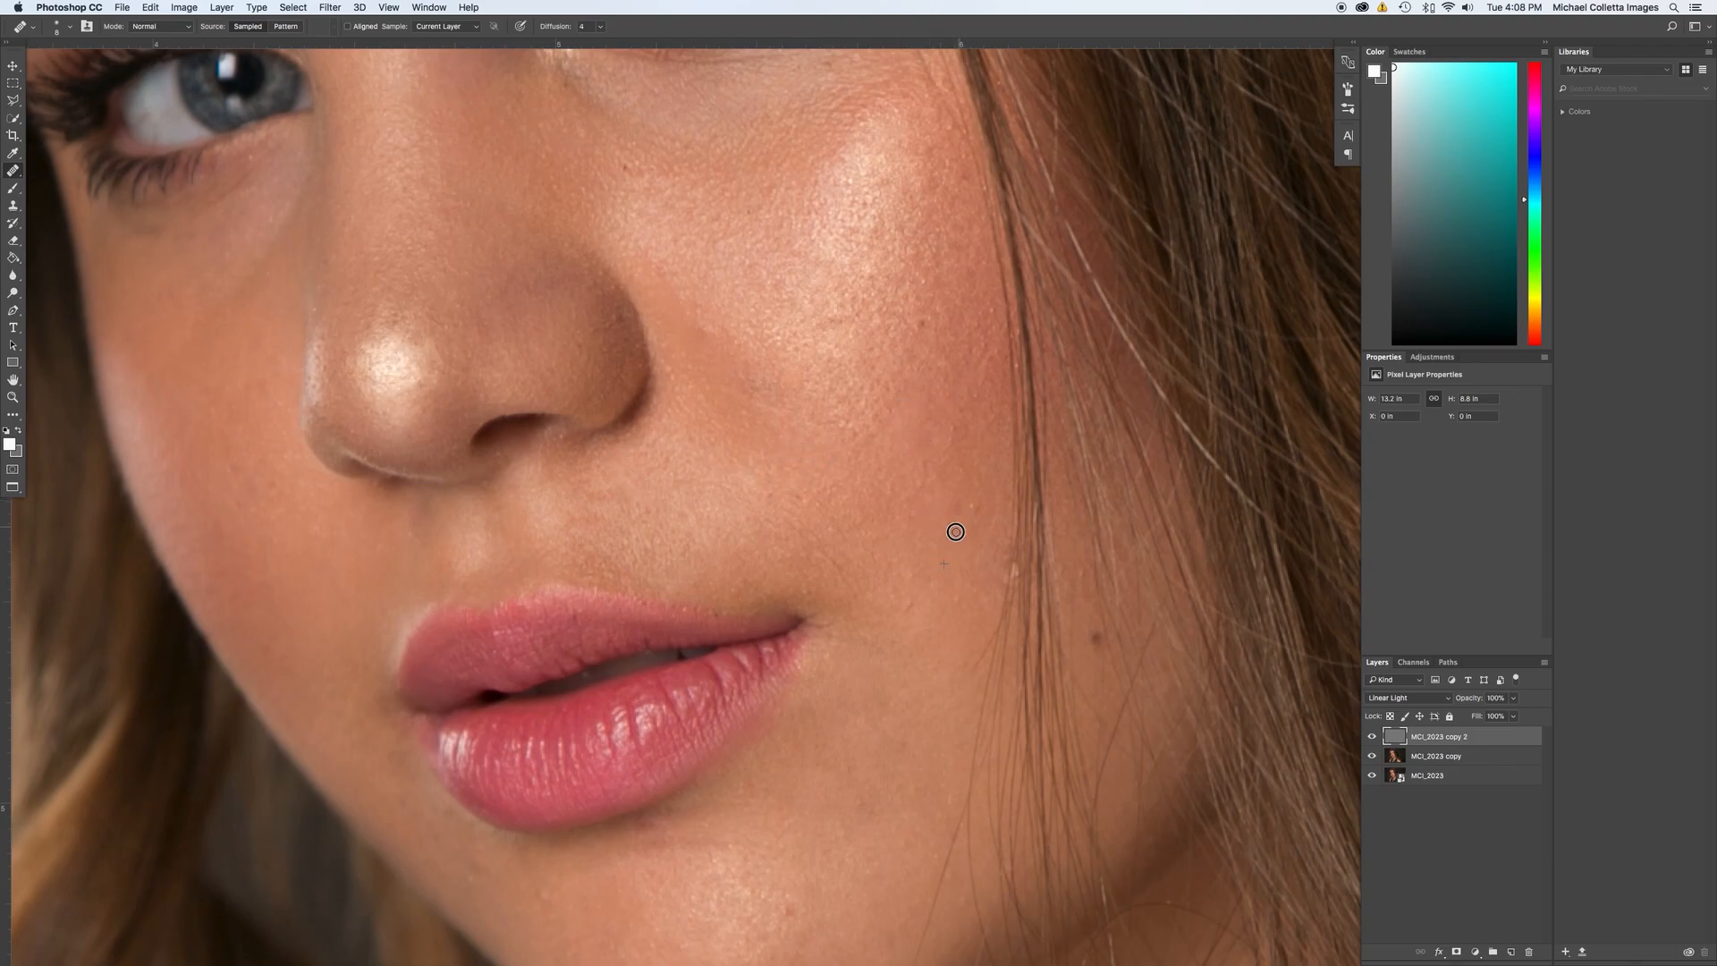
Heal the remaining marks along the underside of the chin and on the jaw near the loose hair strands.
mouse_move(518, 548)
left_mouse_down()
mouse_move(690, 775)
mouse_move(850, 634)
mouse_move(707, 545)
left_mouse_up()
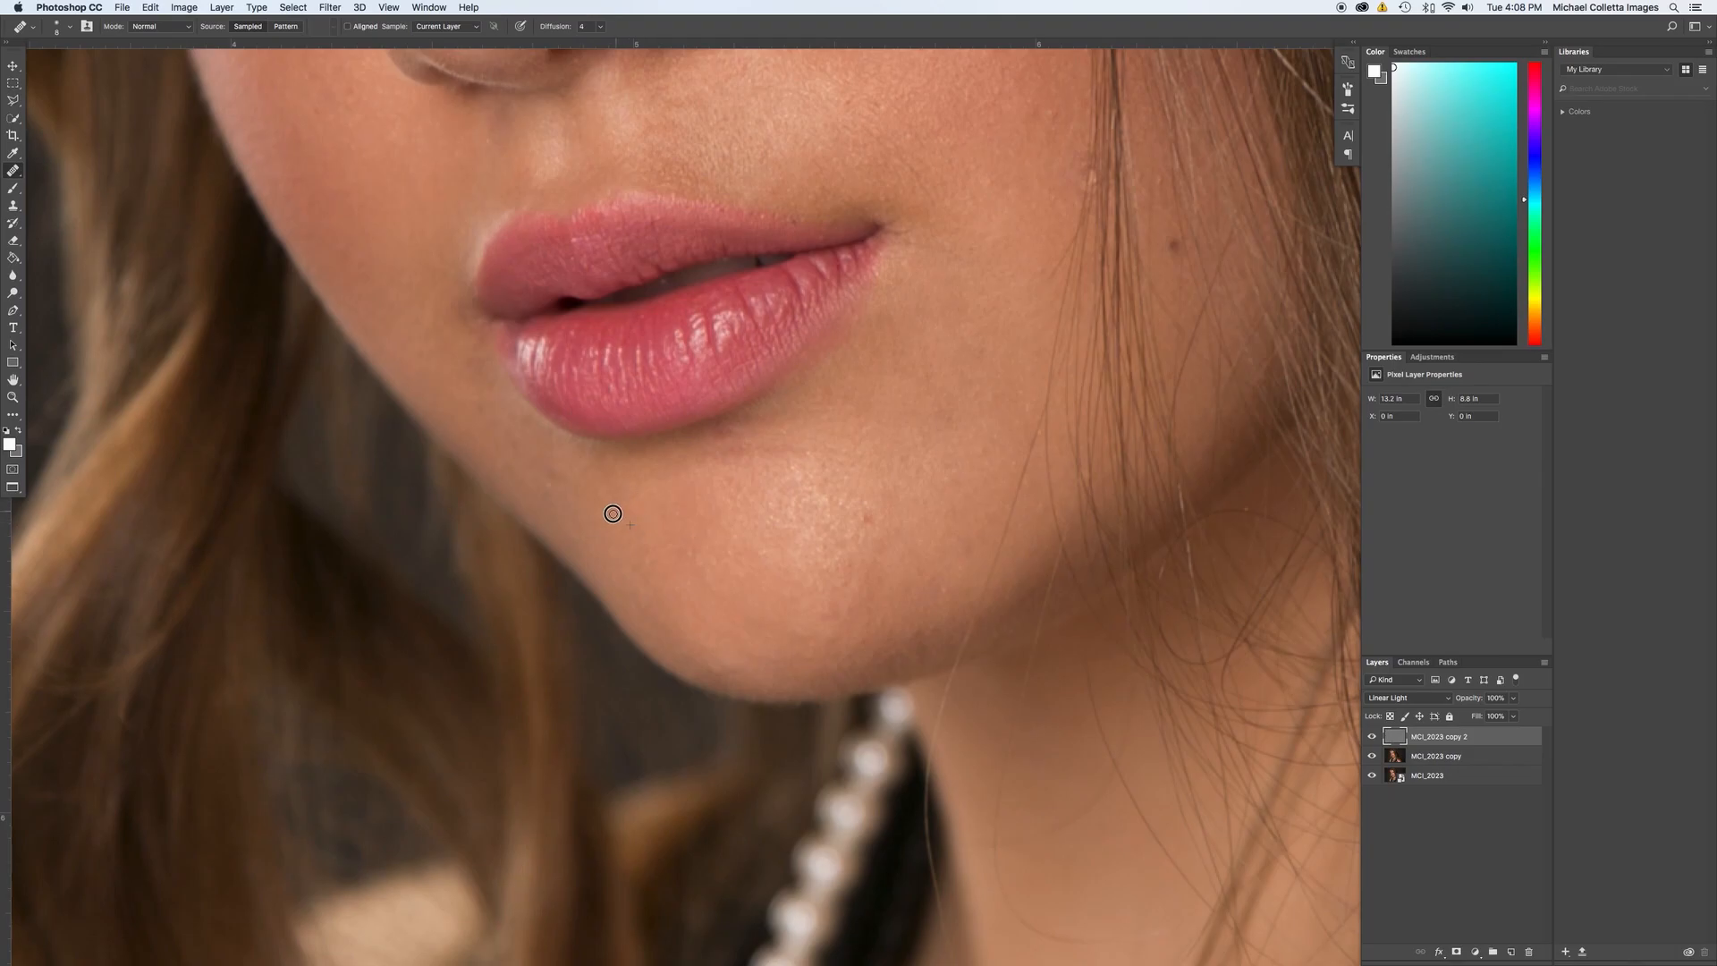
left_click(651, 565, "alt")
left_click(698, 618)
left_click(948, 570, "alt")
left_click(843, 606)
left_click(829, 634)
left_click(1038, 528, "alt")
left_click(1041, 513)
Examine the retouched skin on the cheek, mouth area and whole face at several magnifications.
left_click_drag(1041, 514, 857, 840)
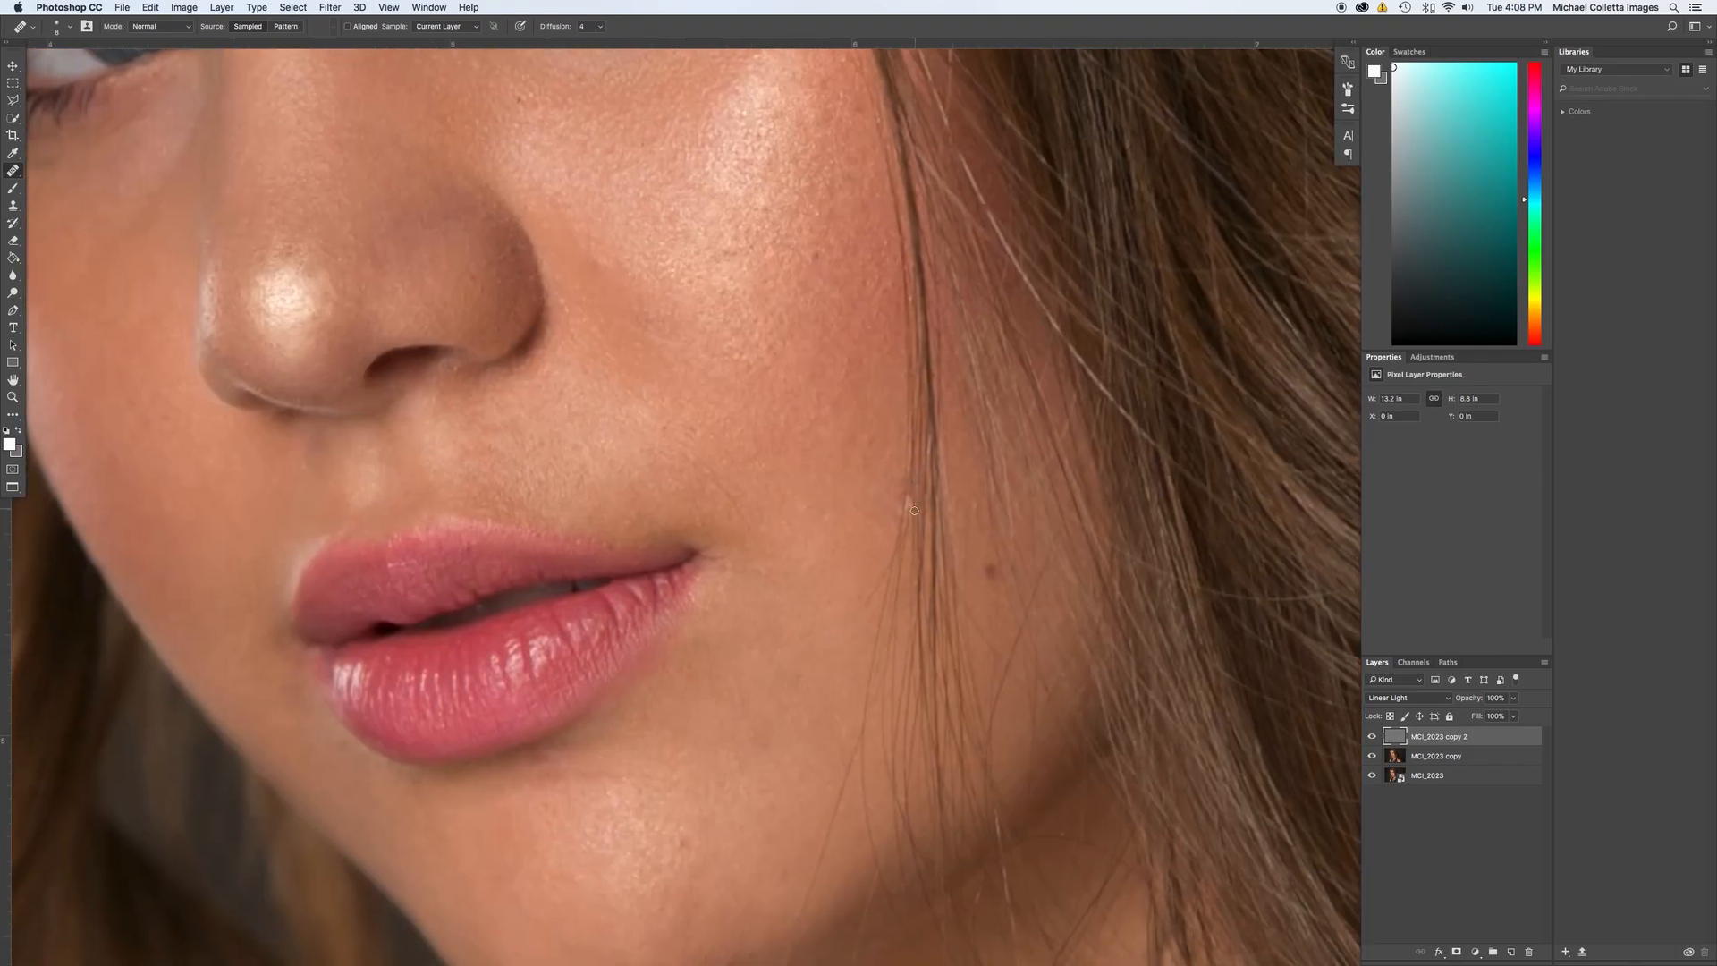
left_click_drag(846, 605, 814, 742)
left_click_drag(724, 394, 914, 730)
key("super+minus")
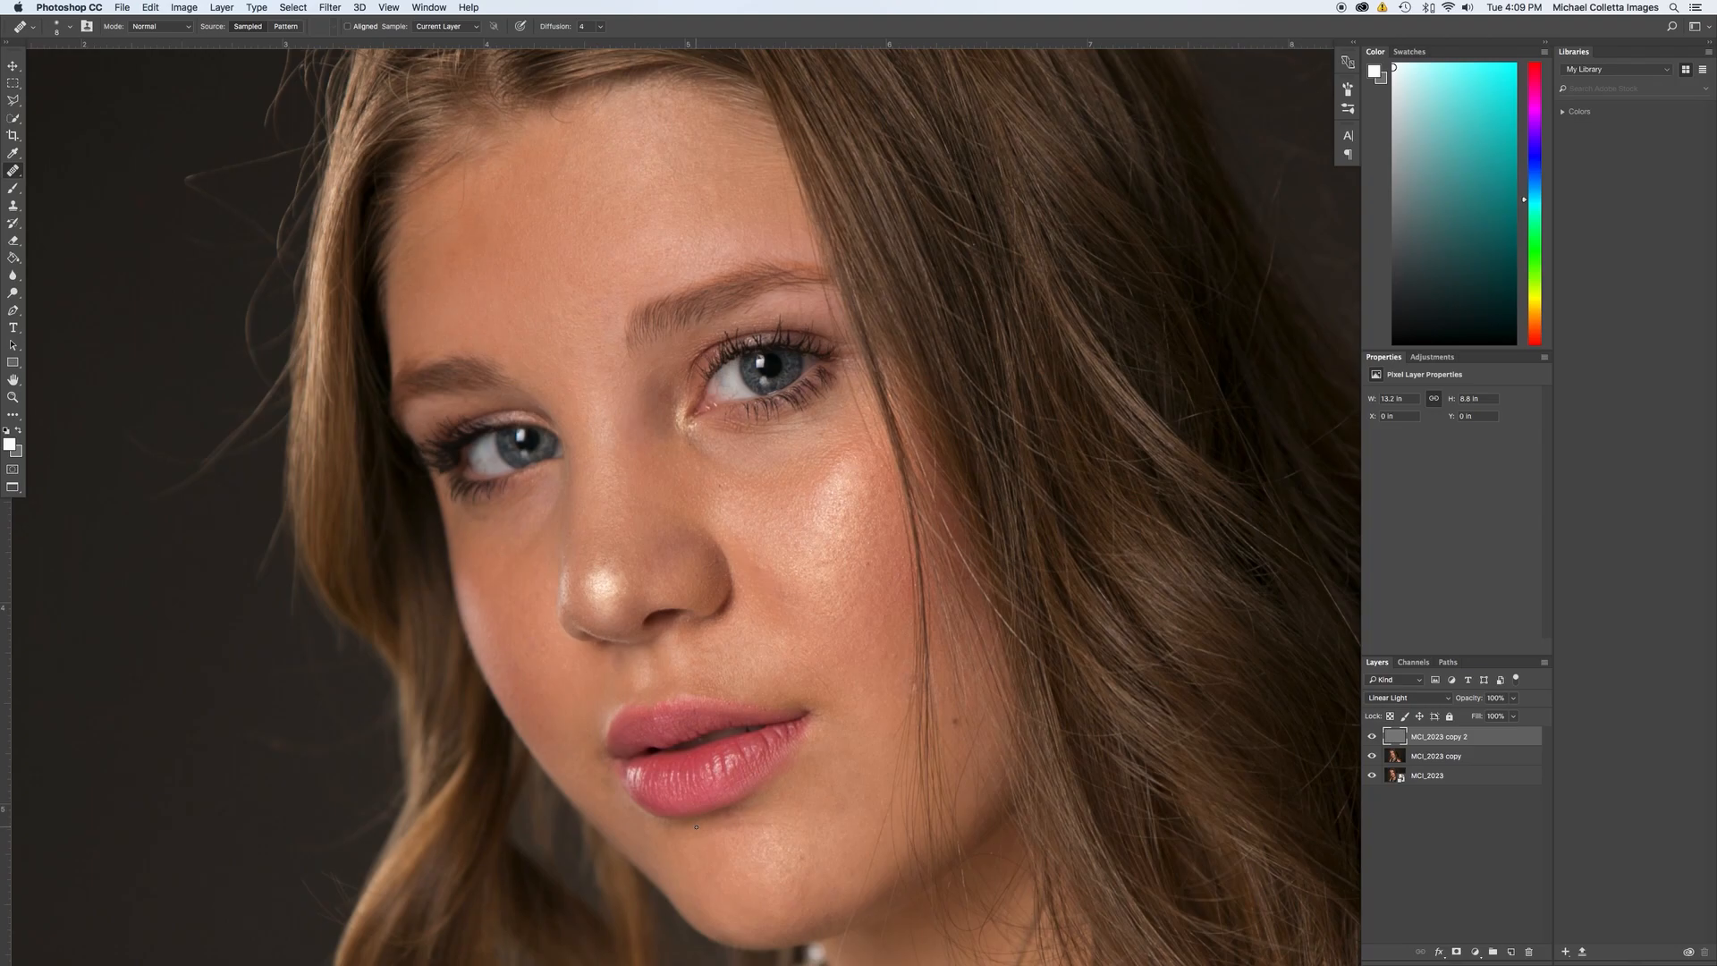
key("super+plus")
key("super+plus")
key("super+minus")
key("super+minus")
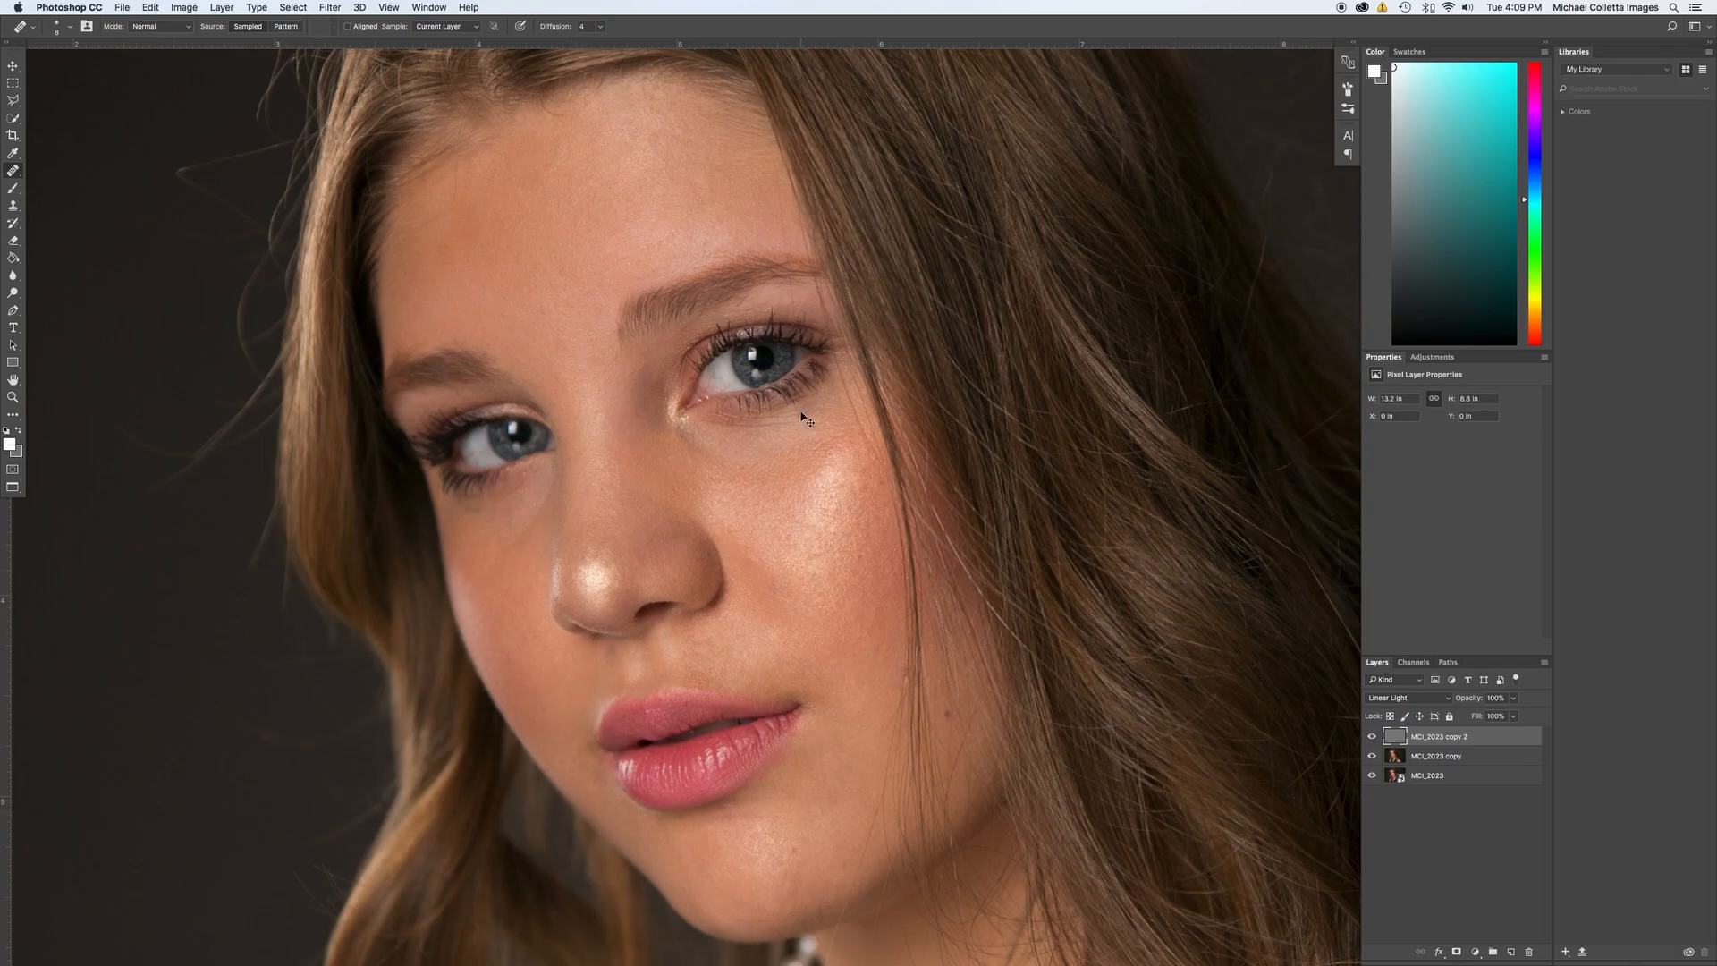
key("super+plus")
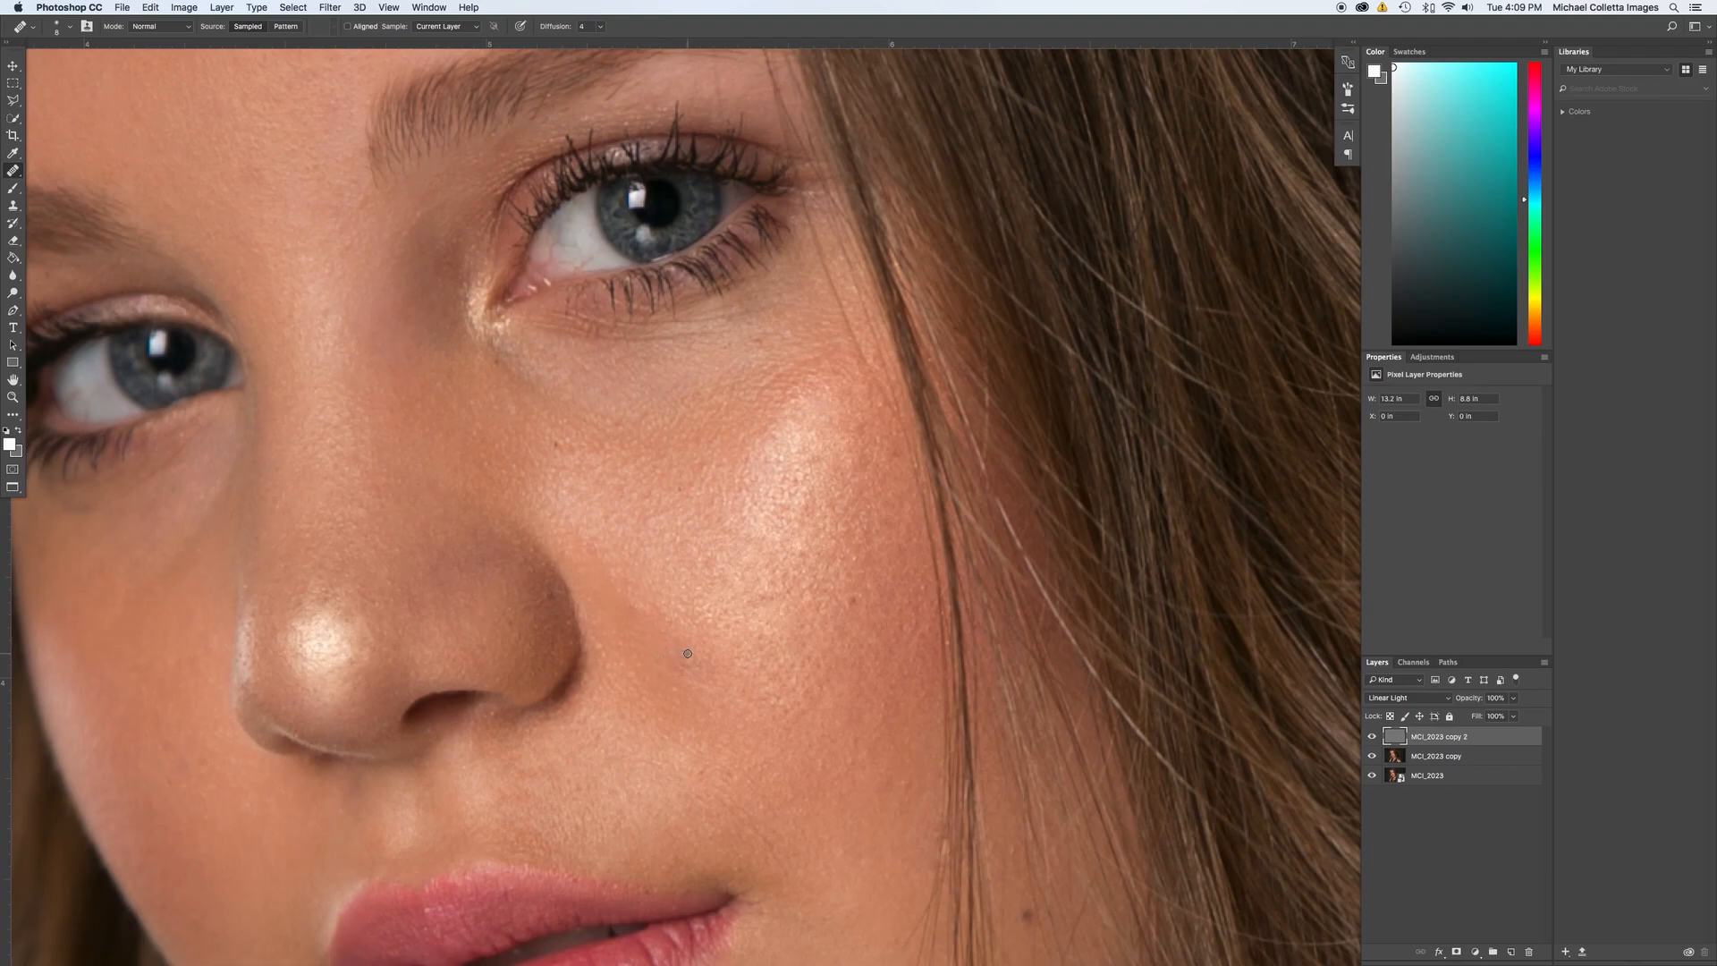
left_click(522, 609, "alt")
Compare the cheek and nose before and after retouching by hiding and showing the two frequency-separation layers.
left_click(1372, 735)
left_click(1372, 736)
left_click(1372, 737)
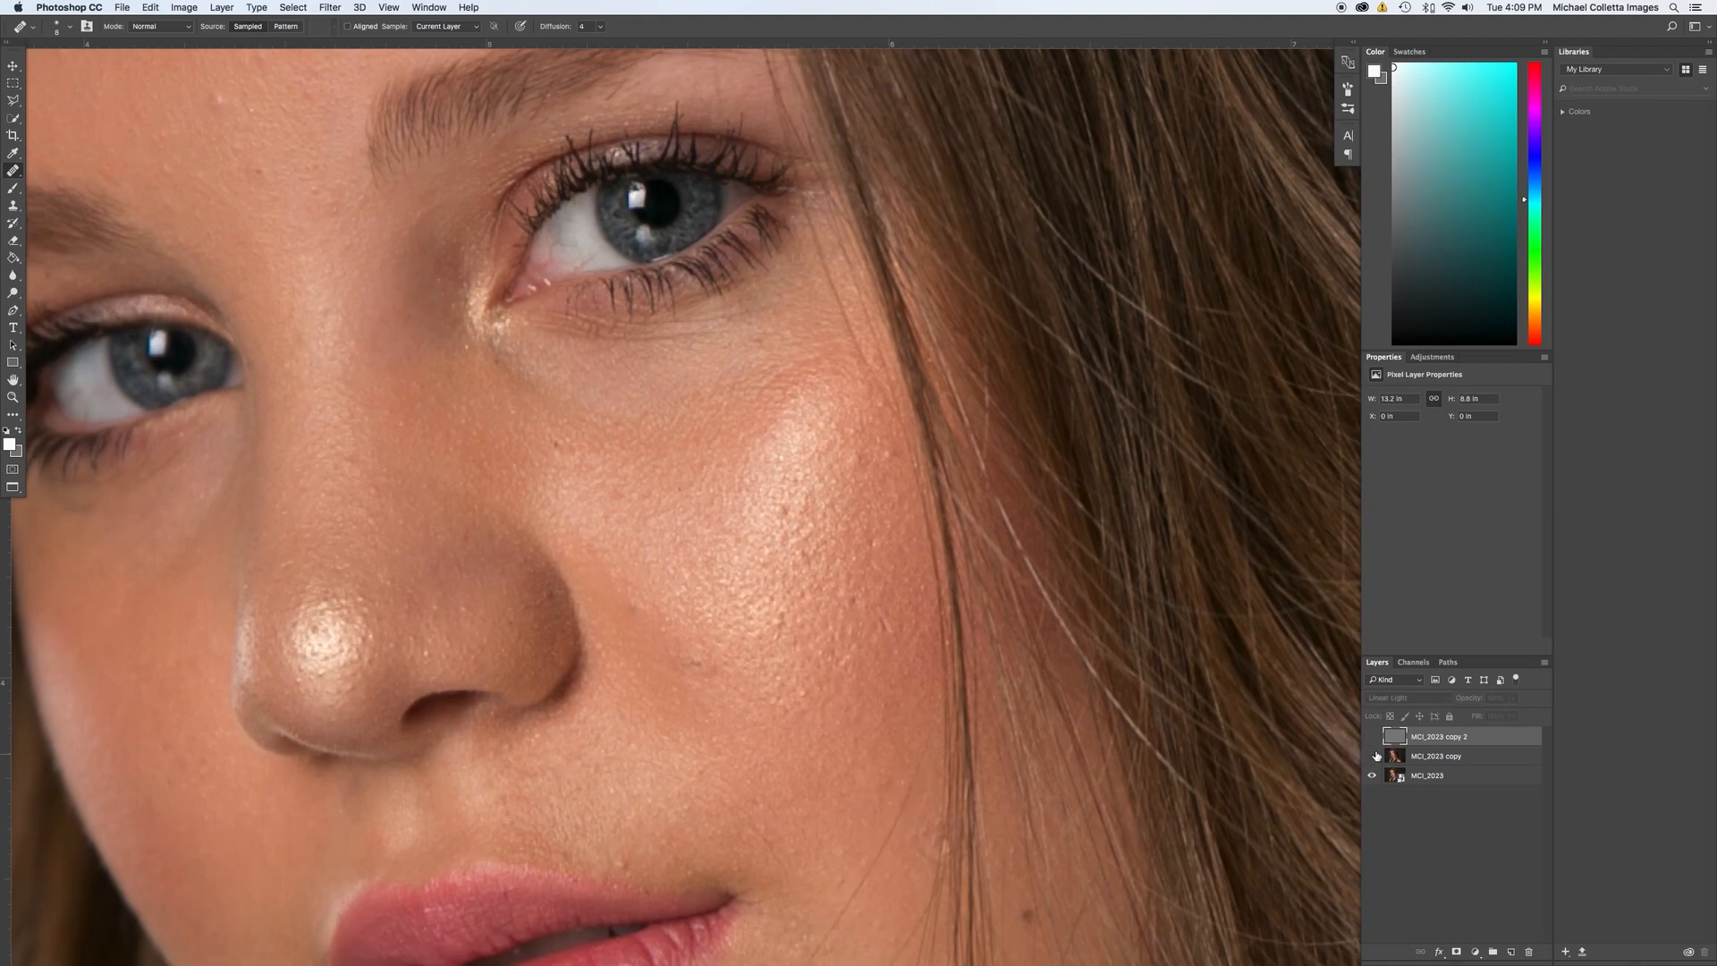
left_click(1374, 738)
left_click(1373, 737)
left_click(1372, 738)
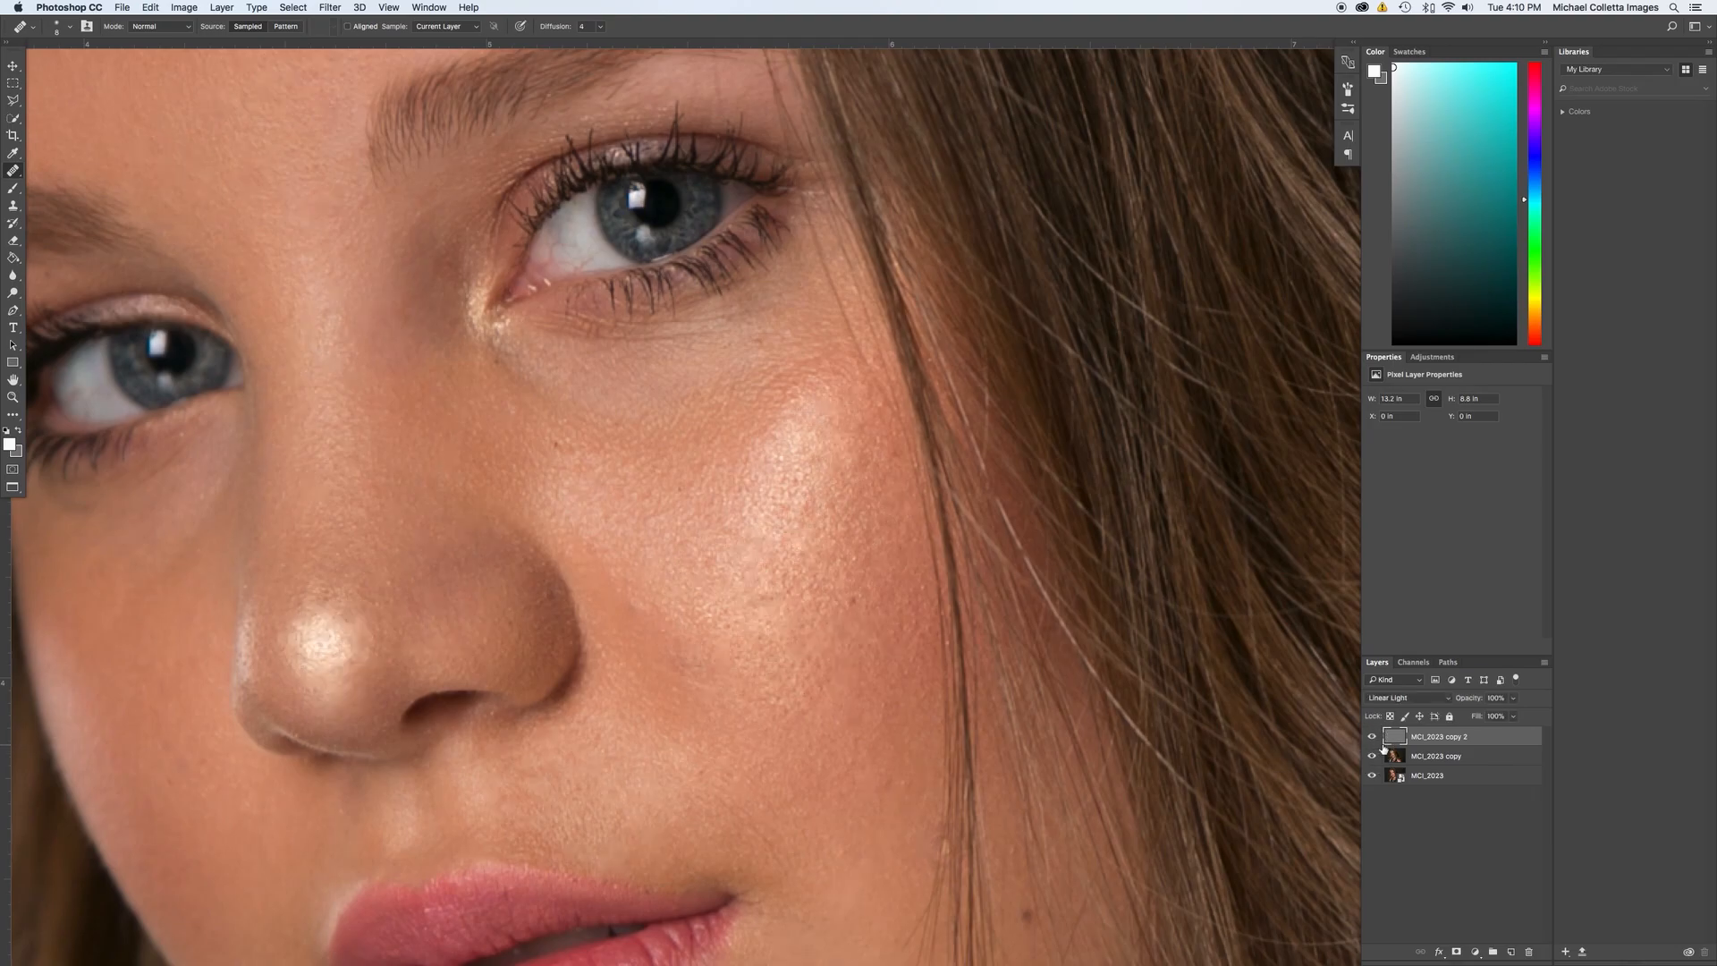
Compare the whole portrait with and without the retouching by toggling the visibility of both separation layers.
key("super+minus")
key("super+minus")
key("super+minus")
key("super+minus")
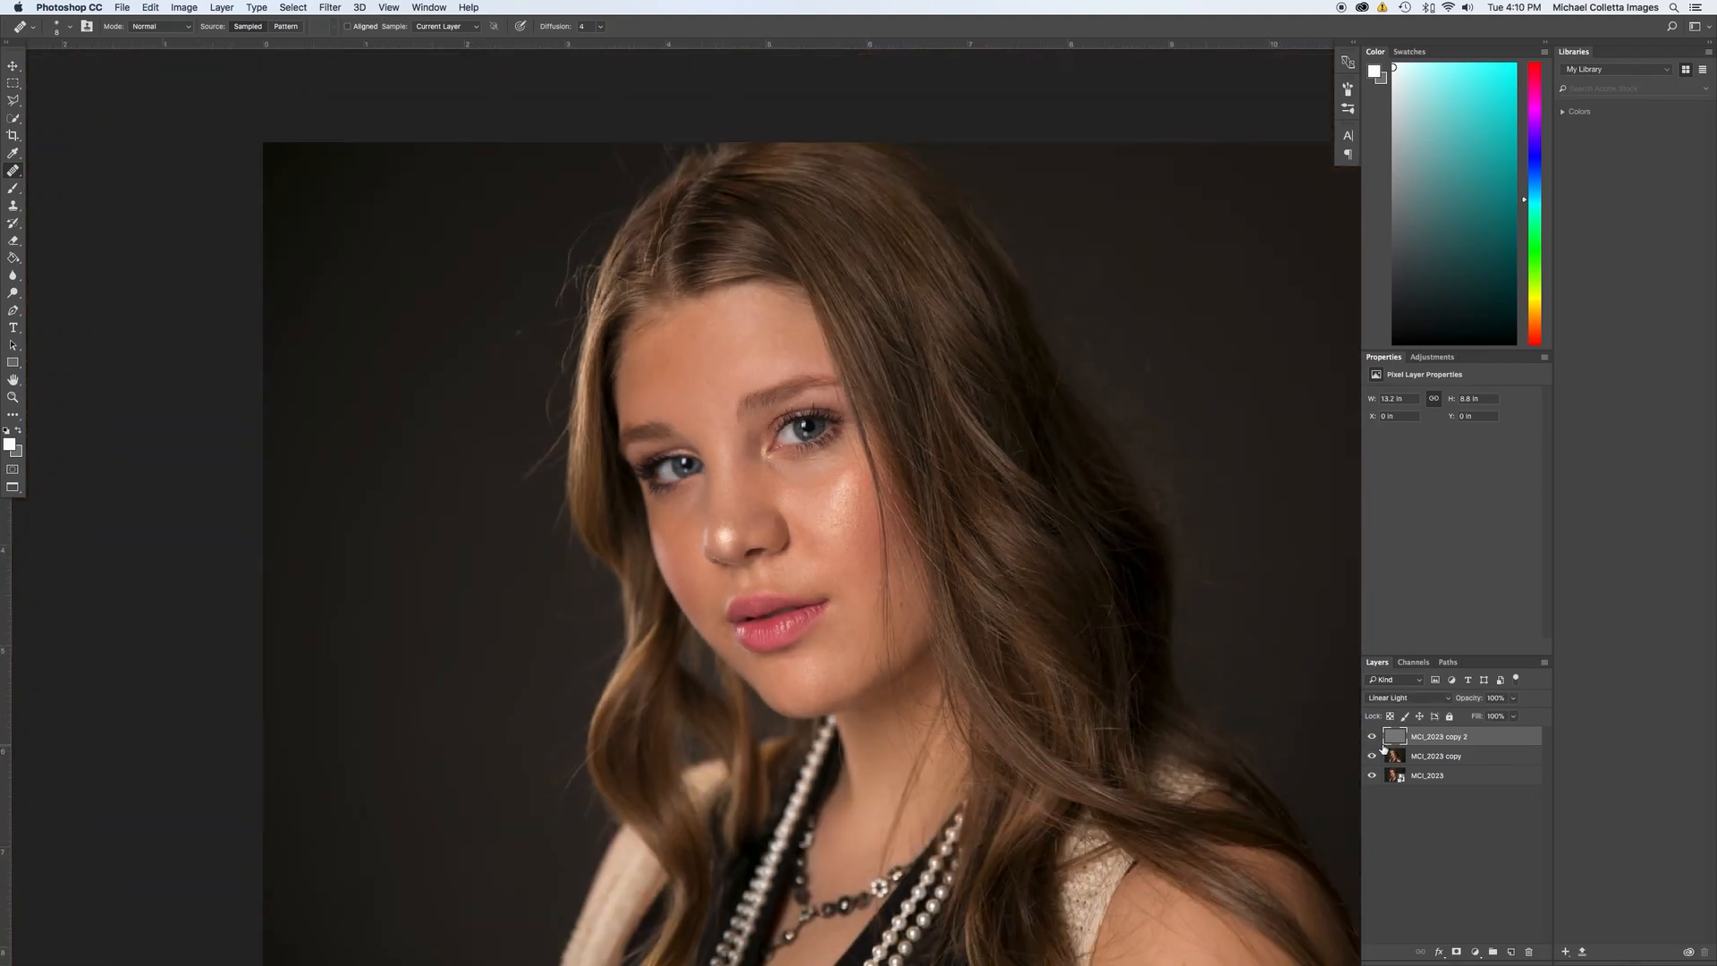
left_click(1372, 755)
left_click(1373, 737)
left_click(1375, 755)
left_click(1376, 737)
left_click_drag(1373, 756, 1376, 738)
Compare the lower cheek and mouth close up with both separation layers off and on, and review the full portrait.
scroll(884, 650, "up", 10)
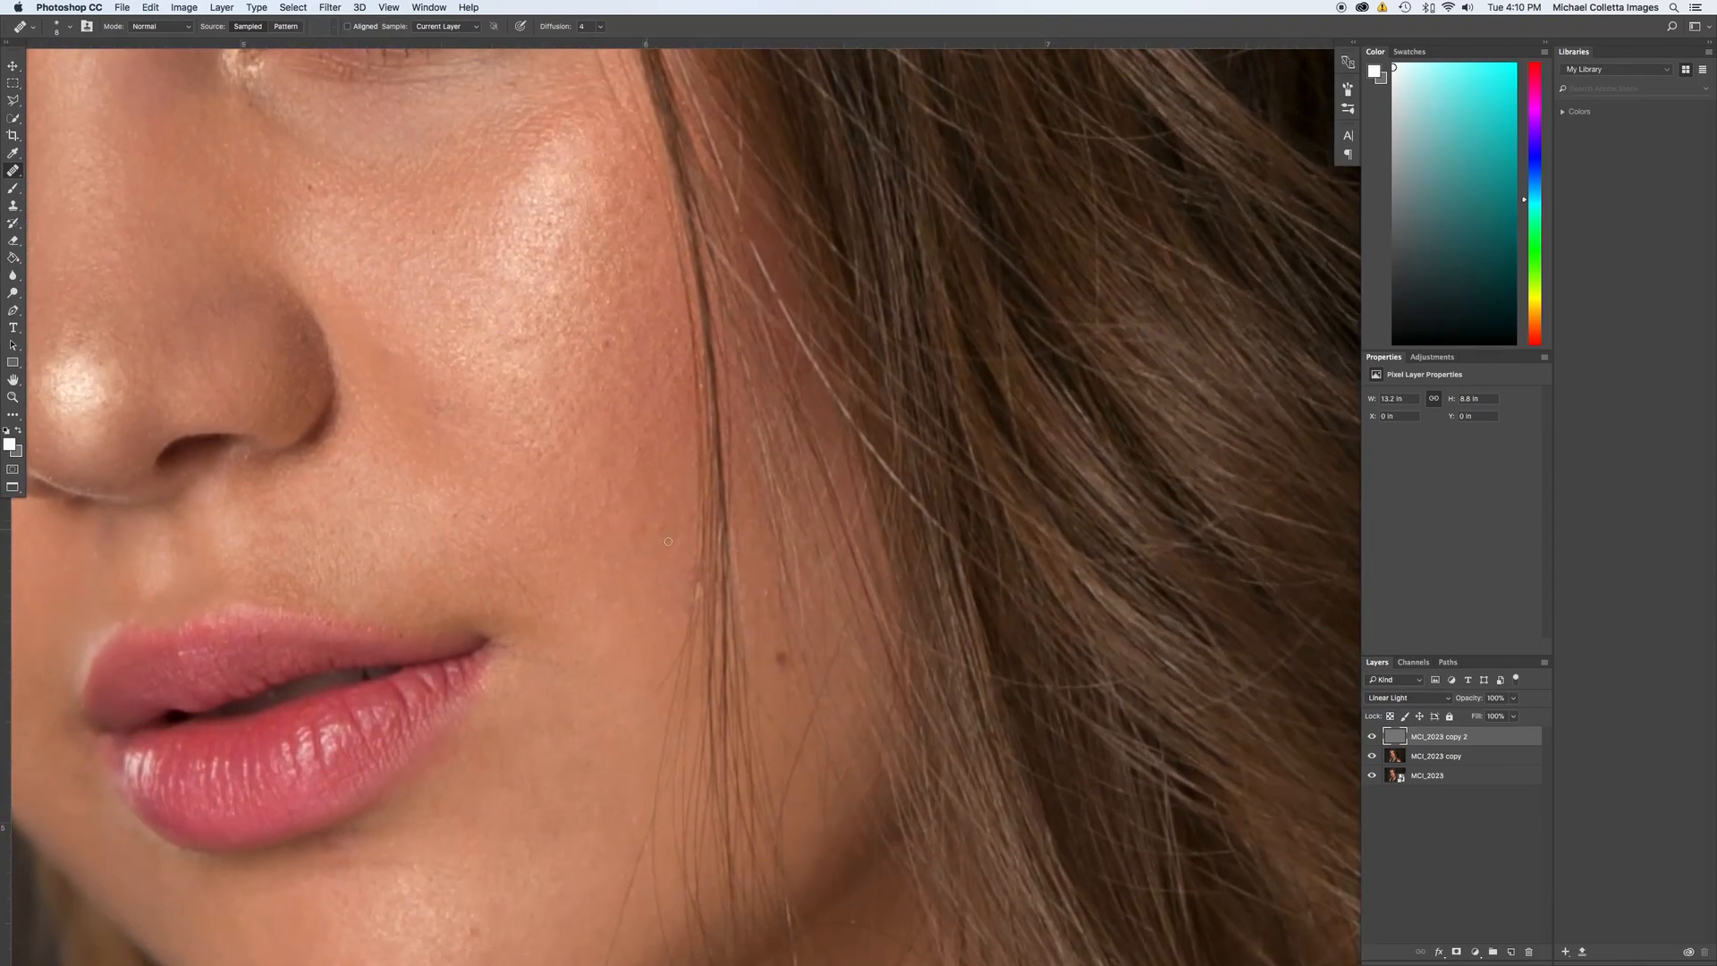
left_click_drag(1372, 759, 1372, 736)
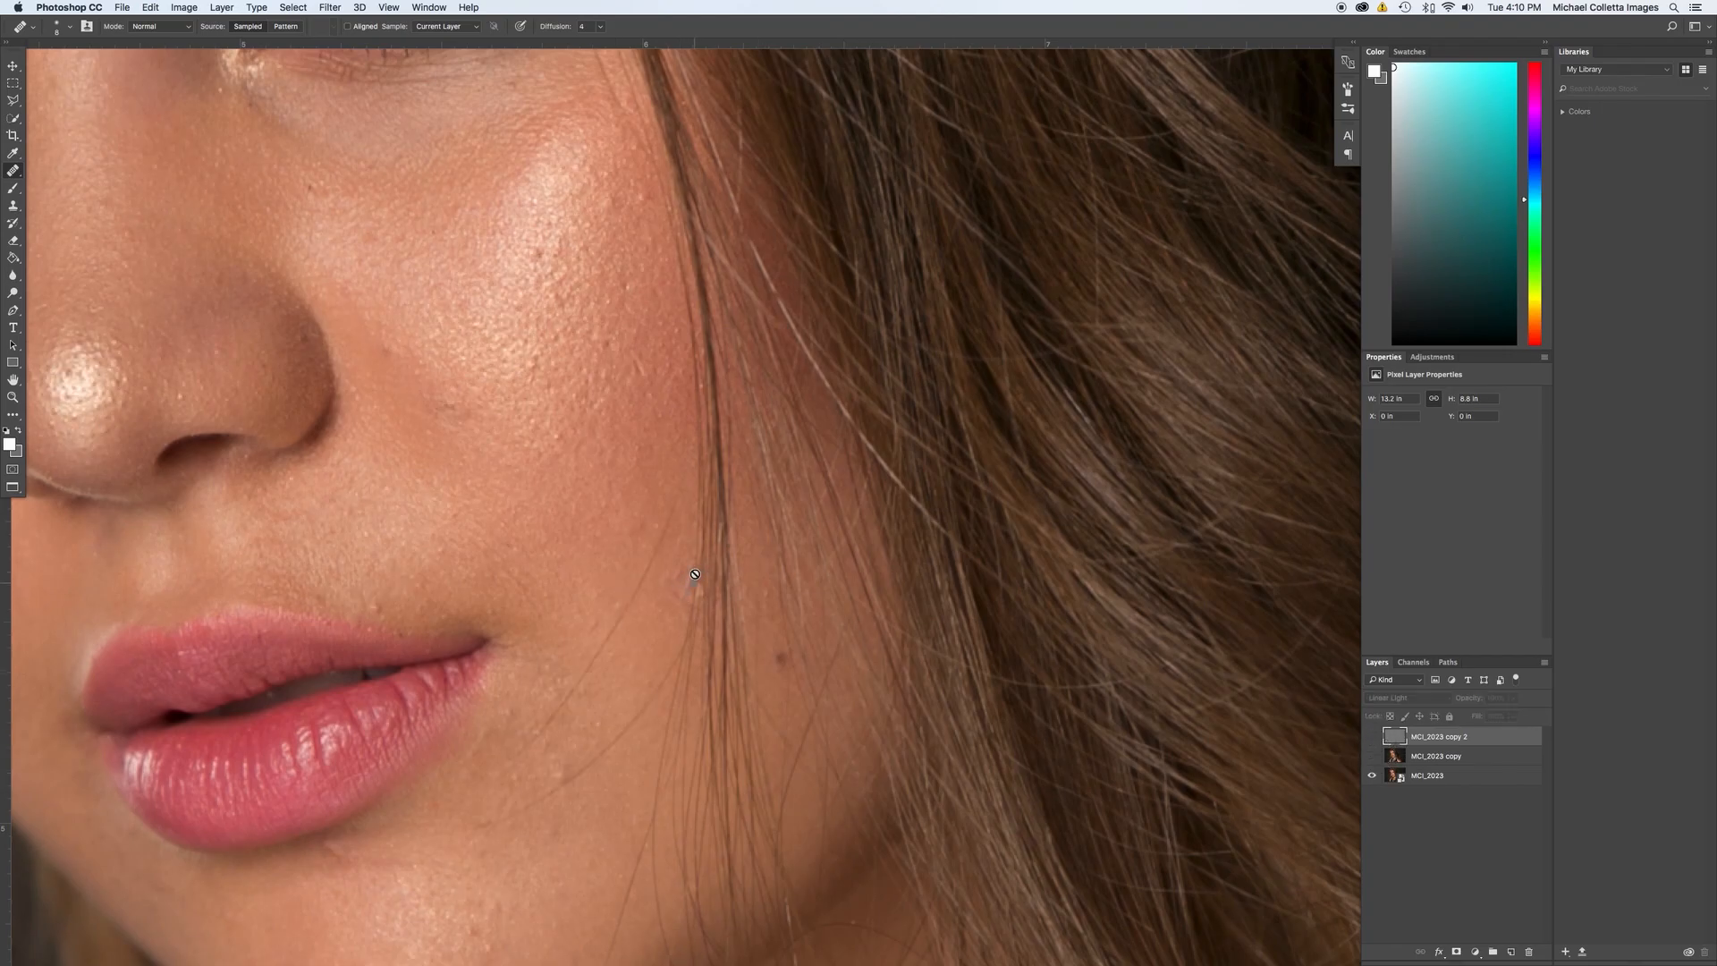
left_click_drag(1375, 758, 1378, 736)
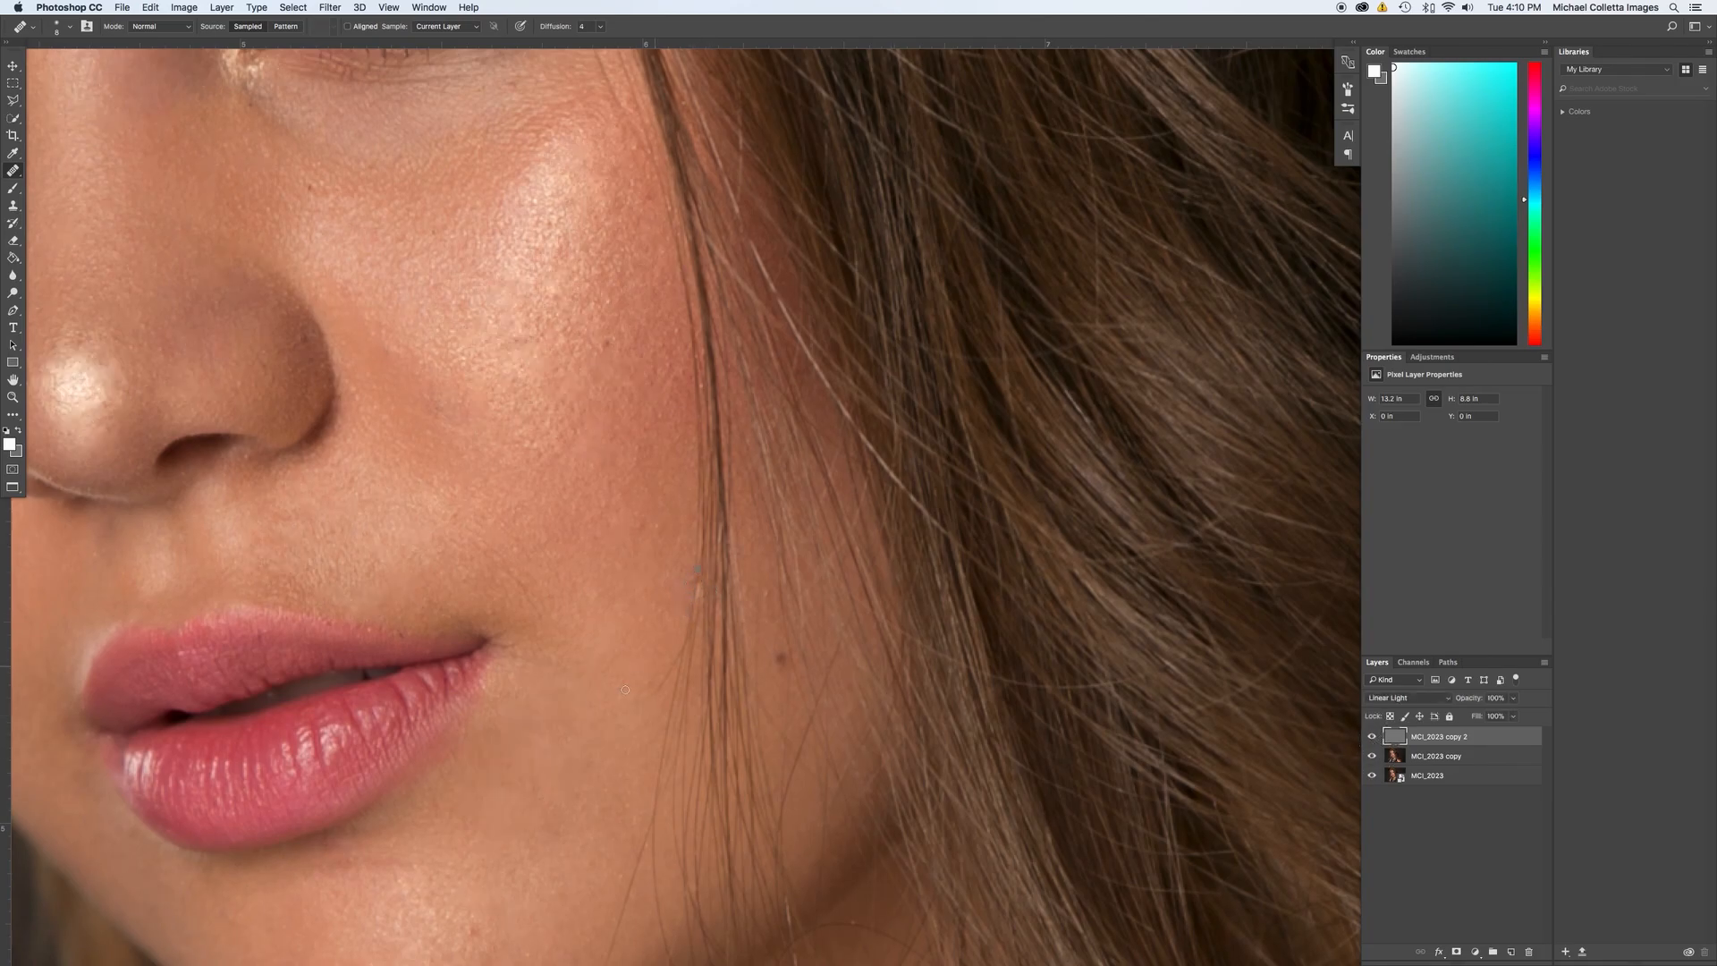
left_click_drag(541, 426, 579, 670)
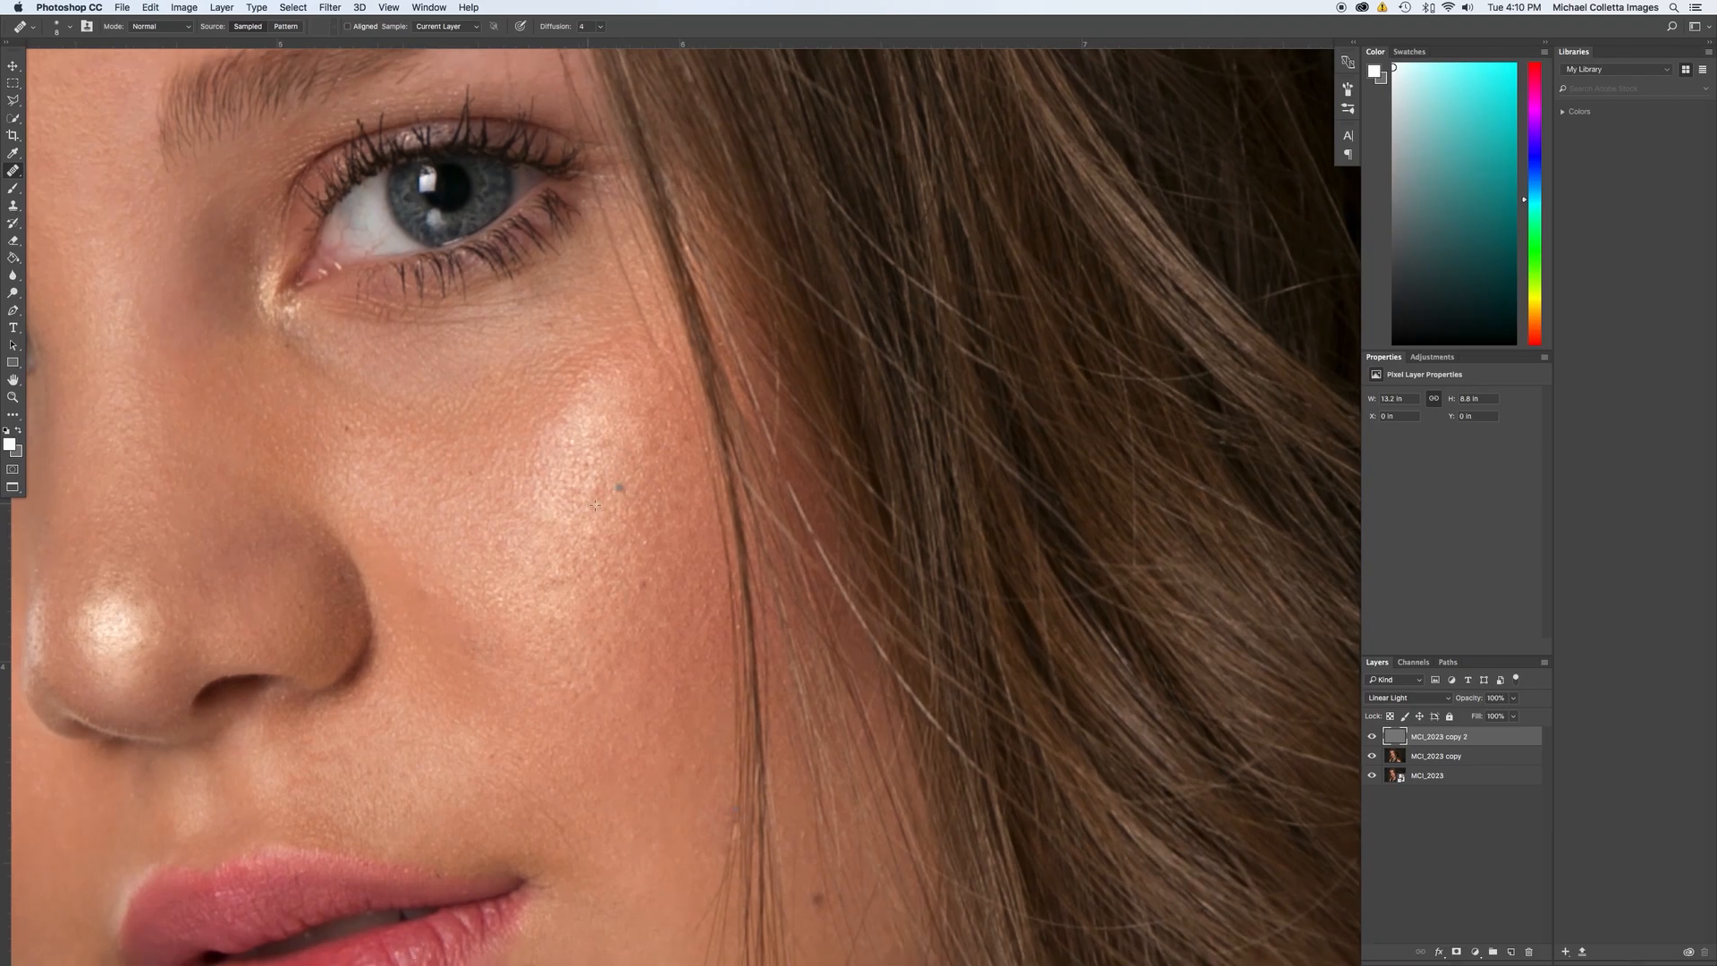
scroll(621, 602, "down", 5)
scroll(816, 410, "left", 5)
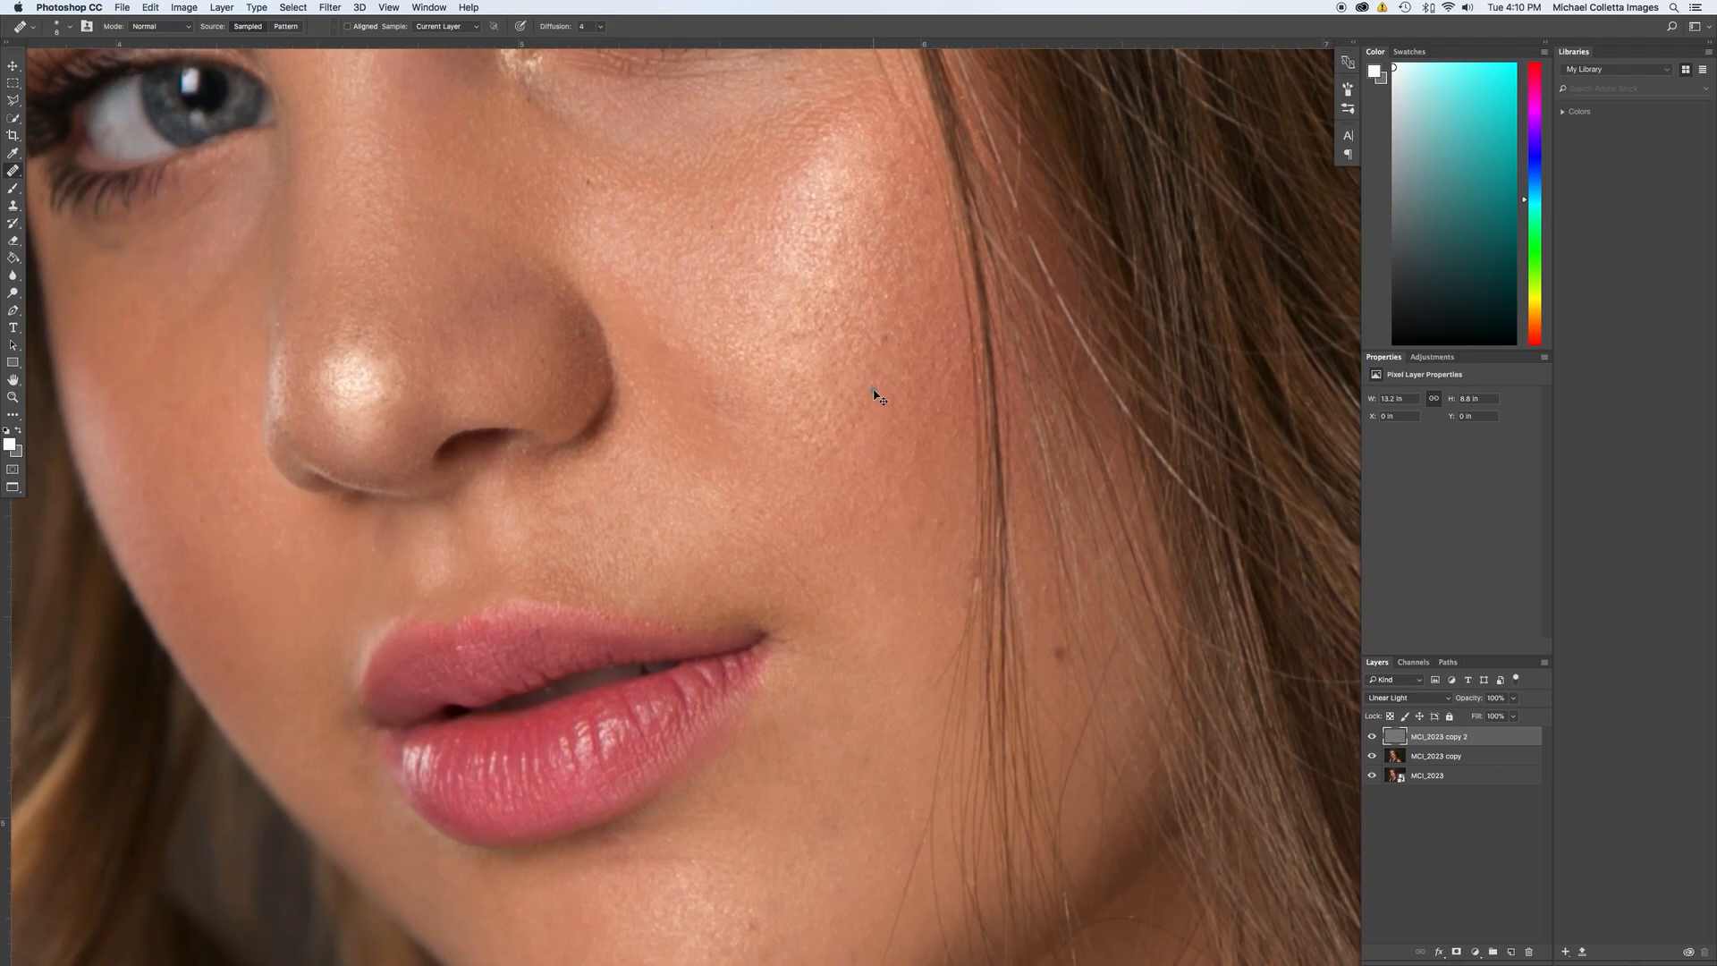
key("super+0")
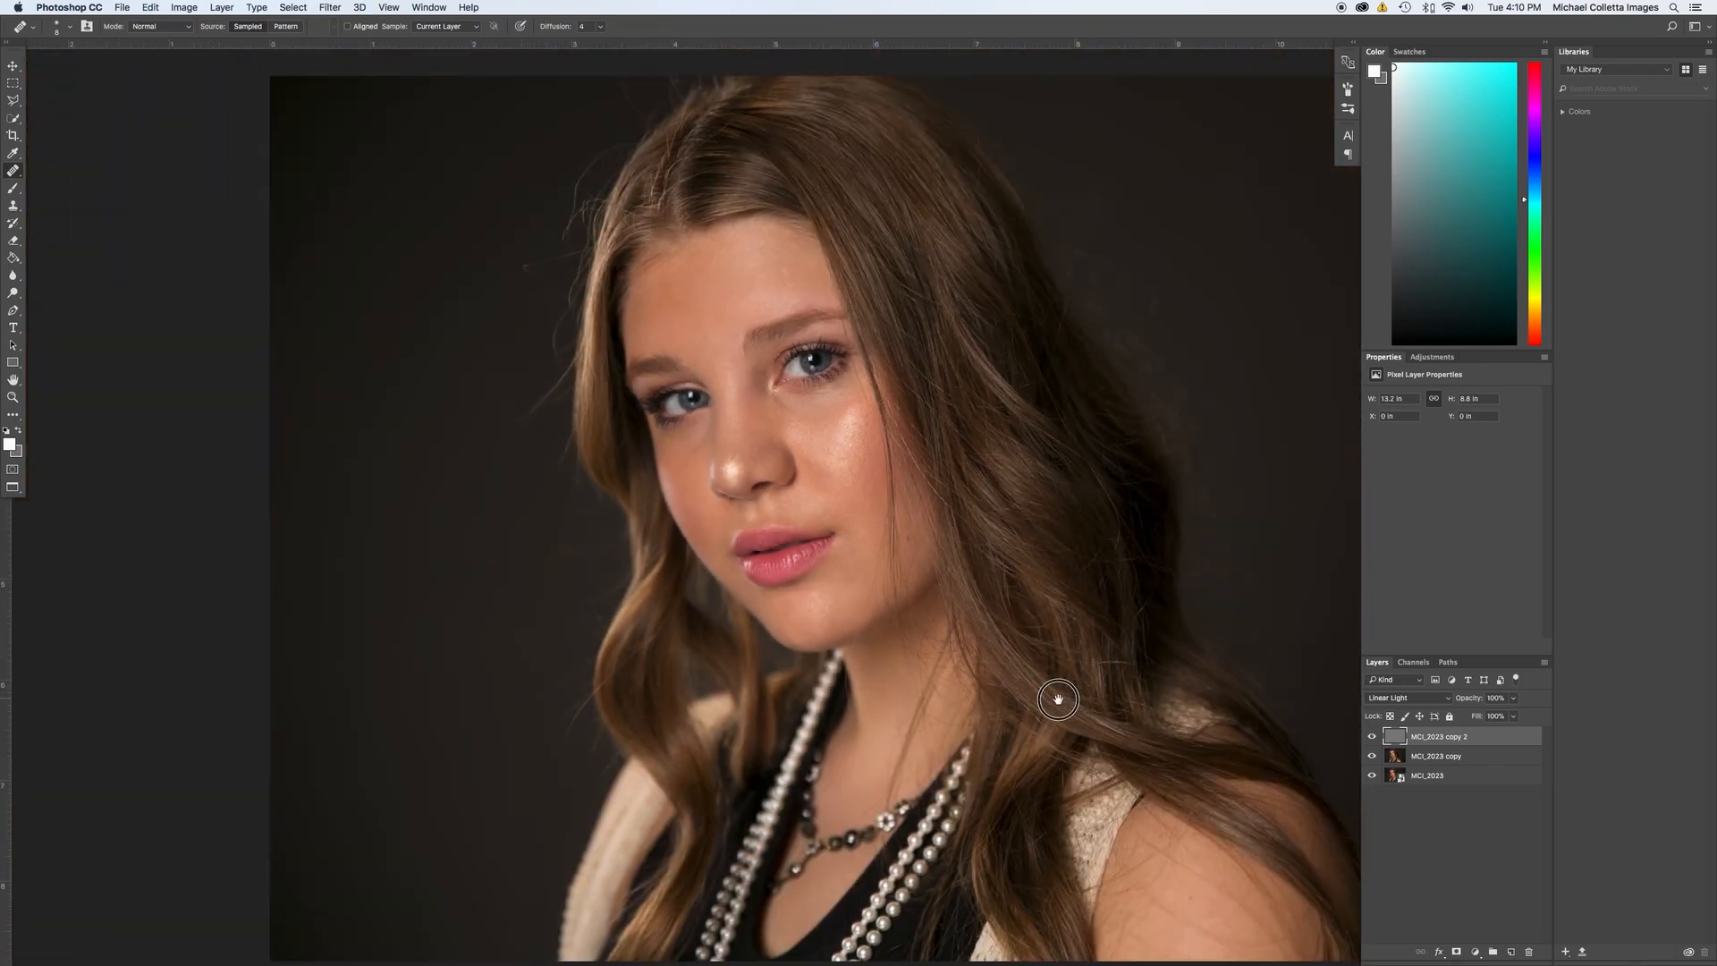
left_click_drag(1058, 699, 885, 686)
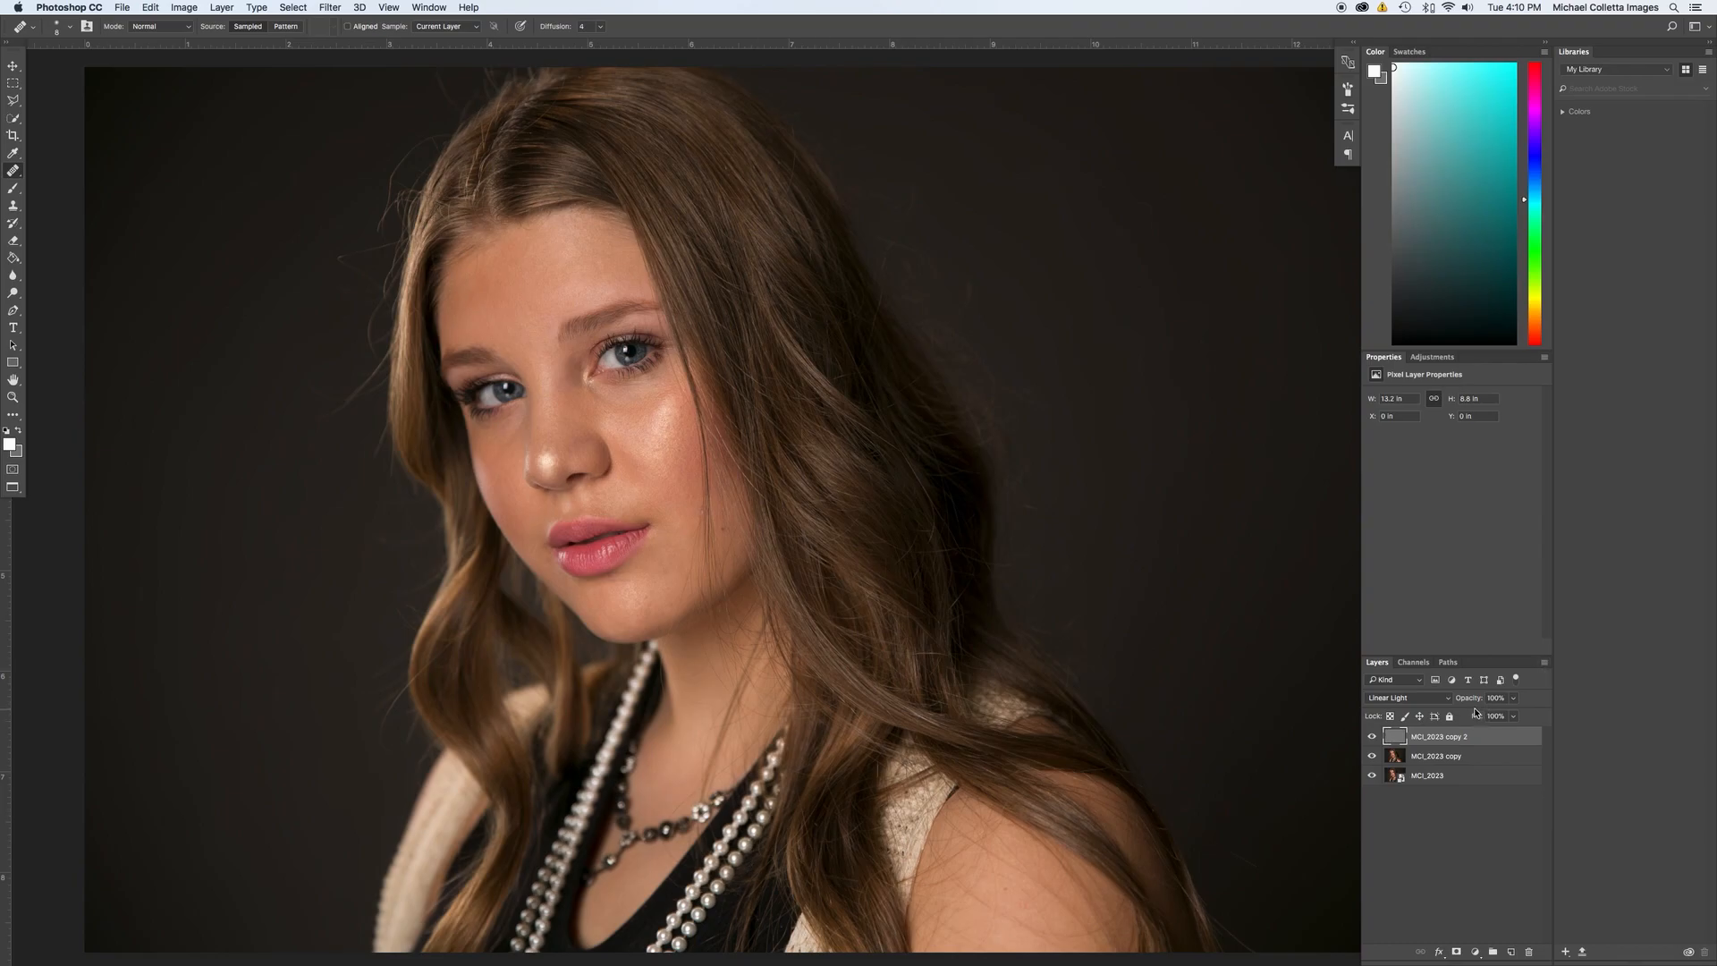
Stamp all visible layers into a new merged layer and duplicate that layer twice.
left_click(1544, 662)
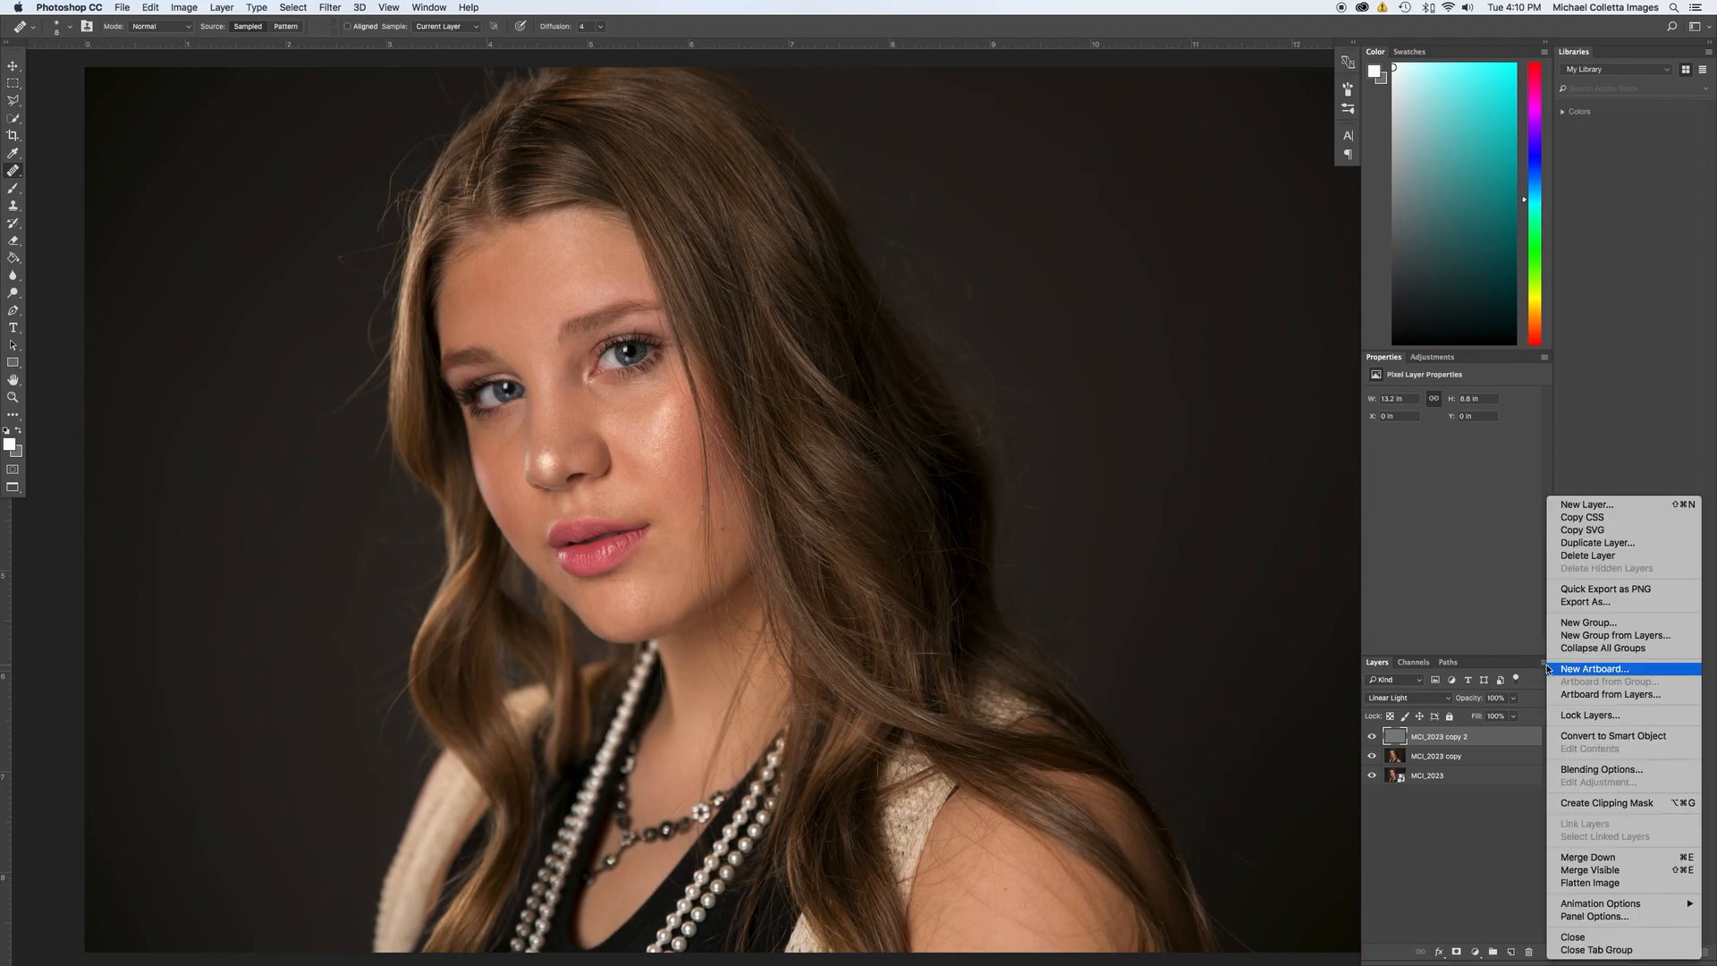
left_click(1620, 870, "alt")
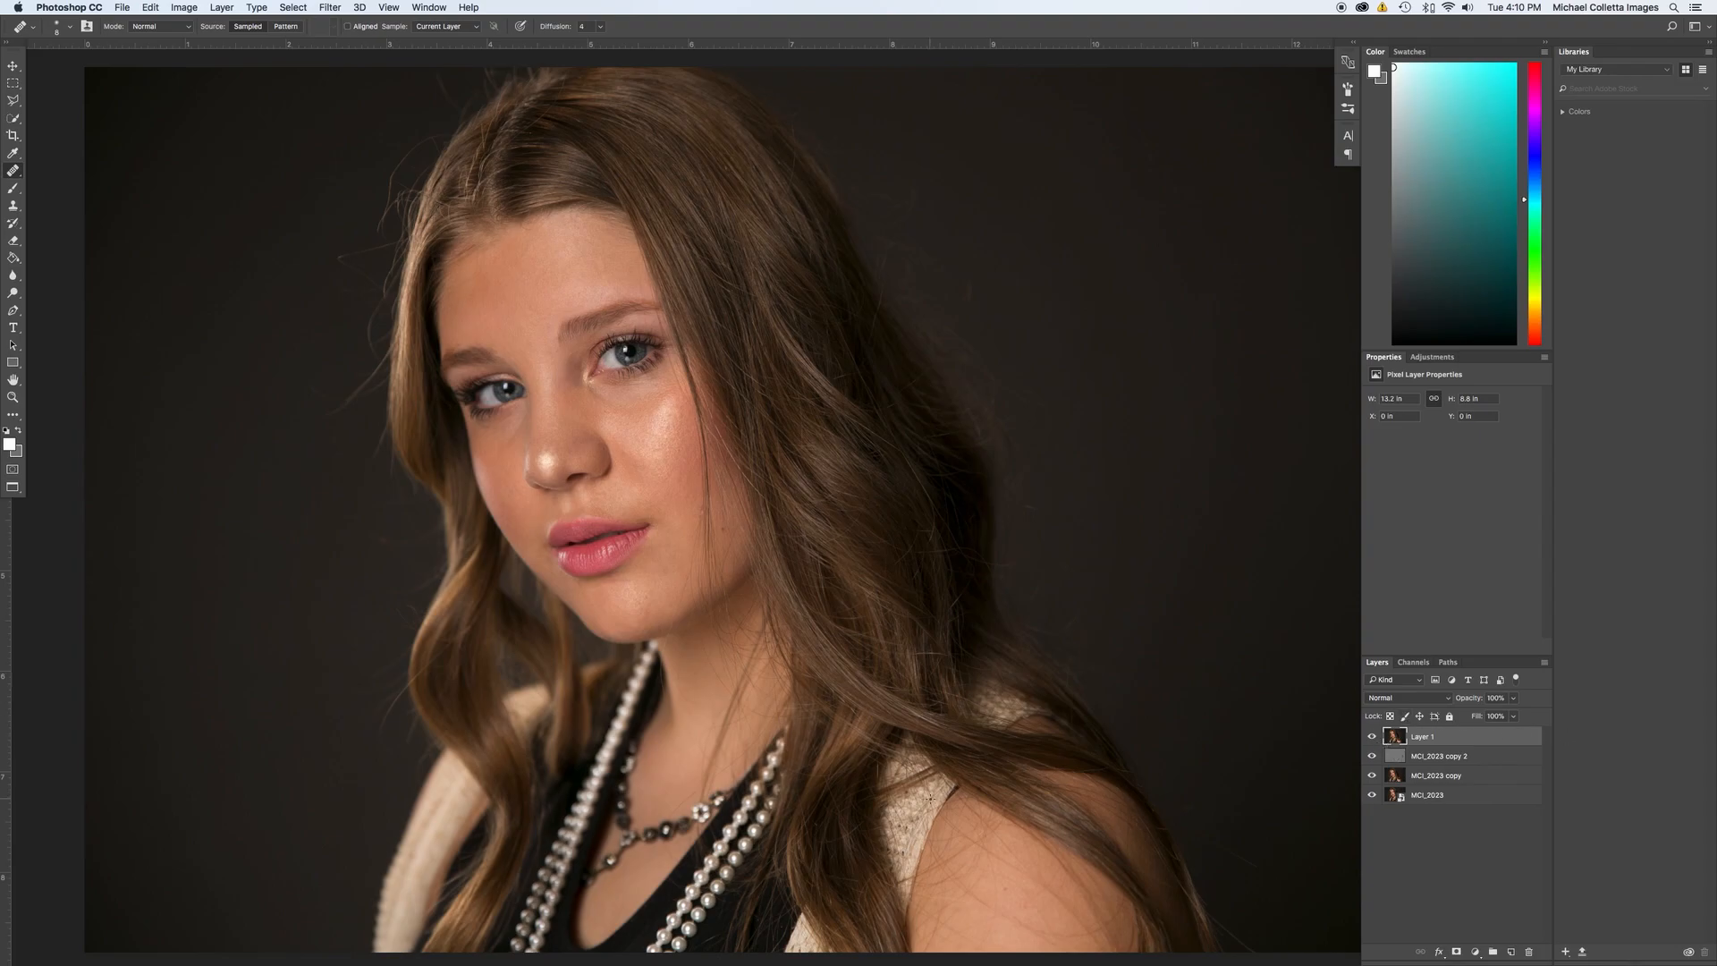
key("super+j")
key("super+j")
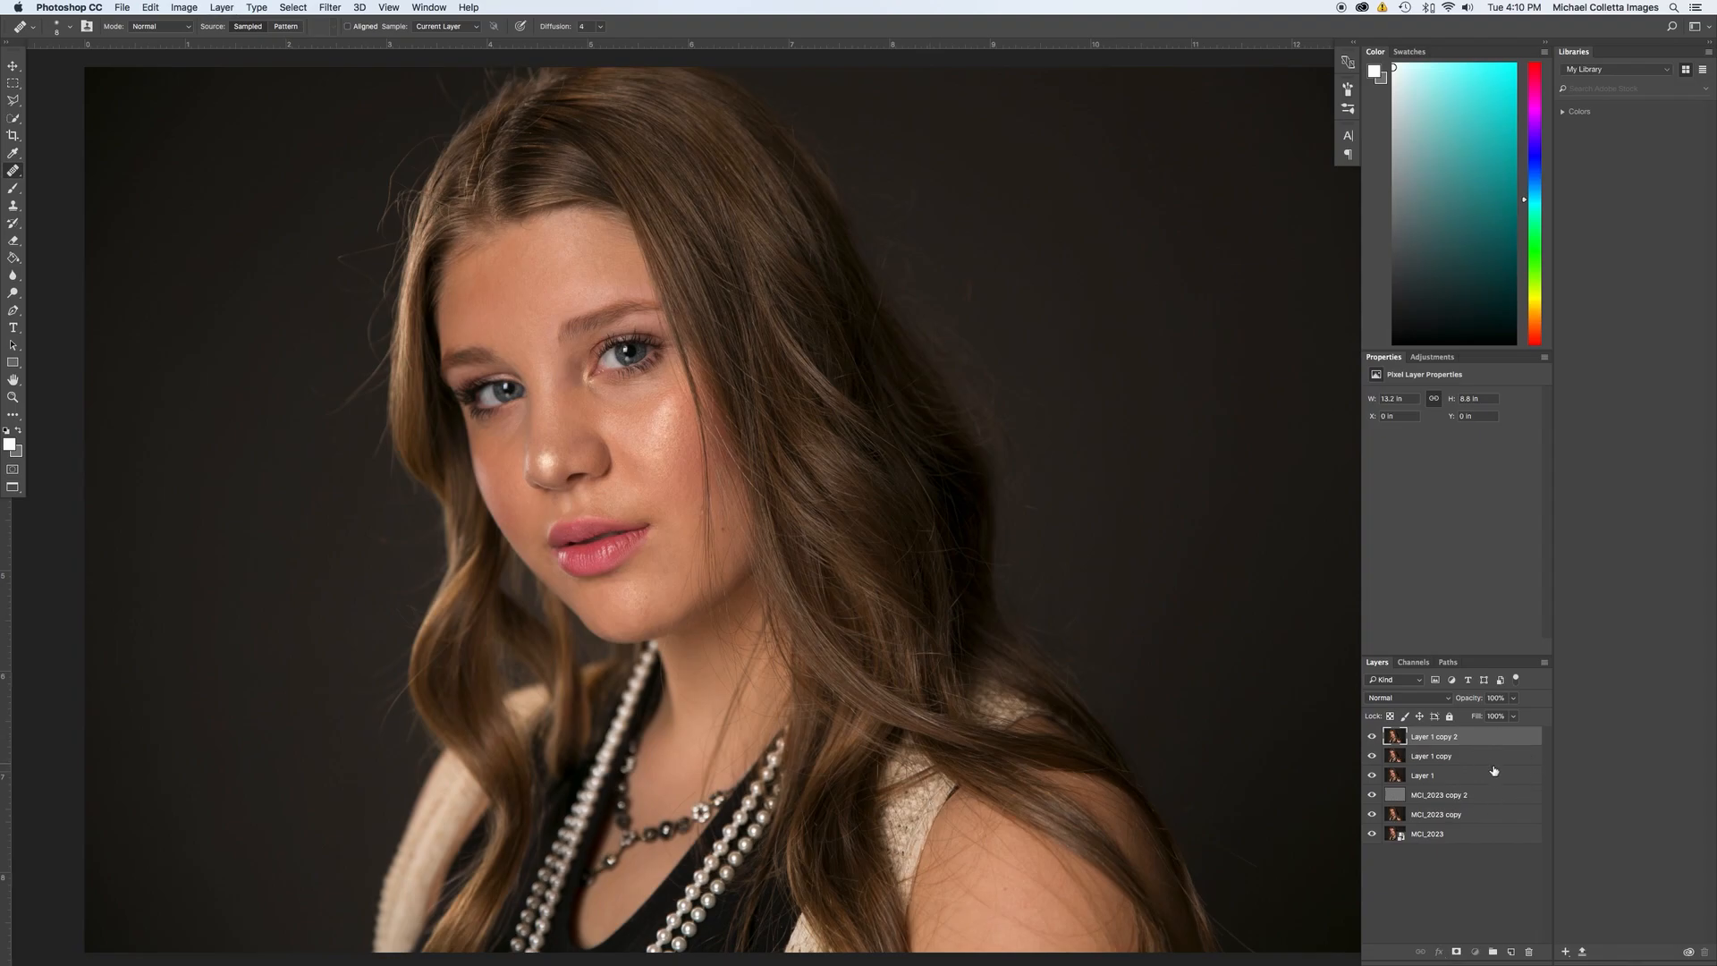
Delete the merged layer and its two copies, keeping only the separation layers and the original.
left_click(1493, 757, "shift")
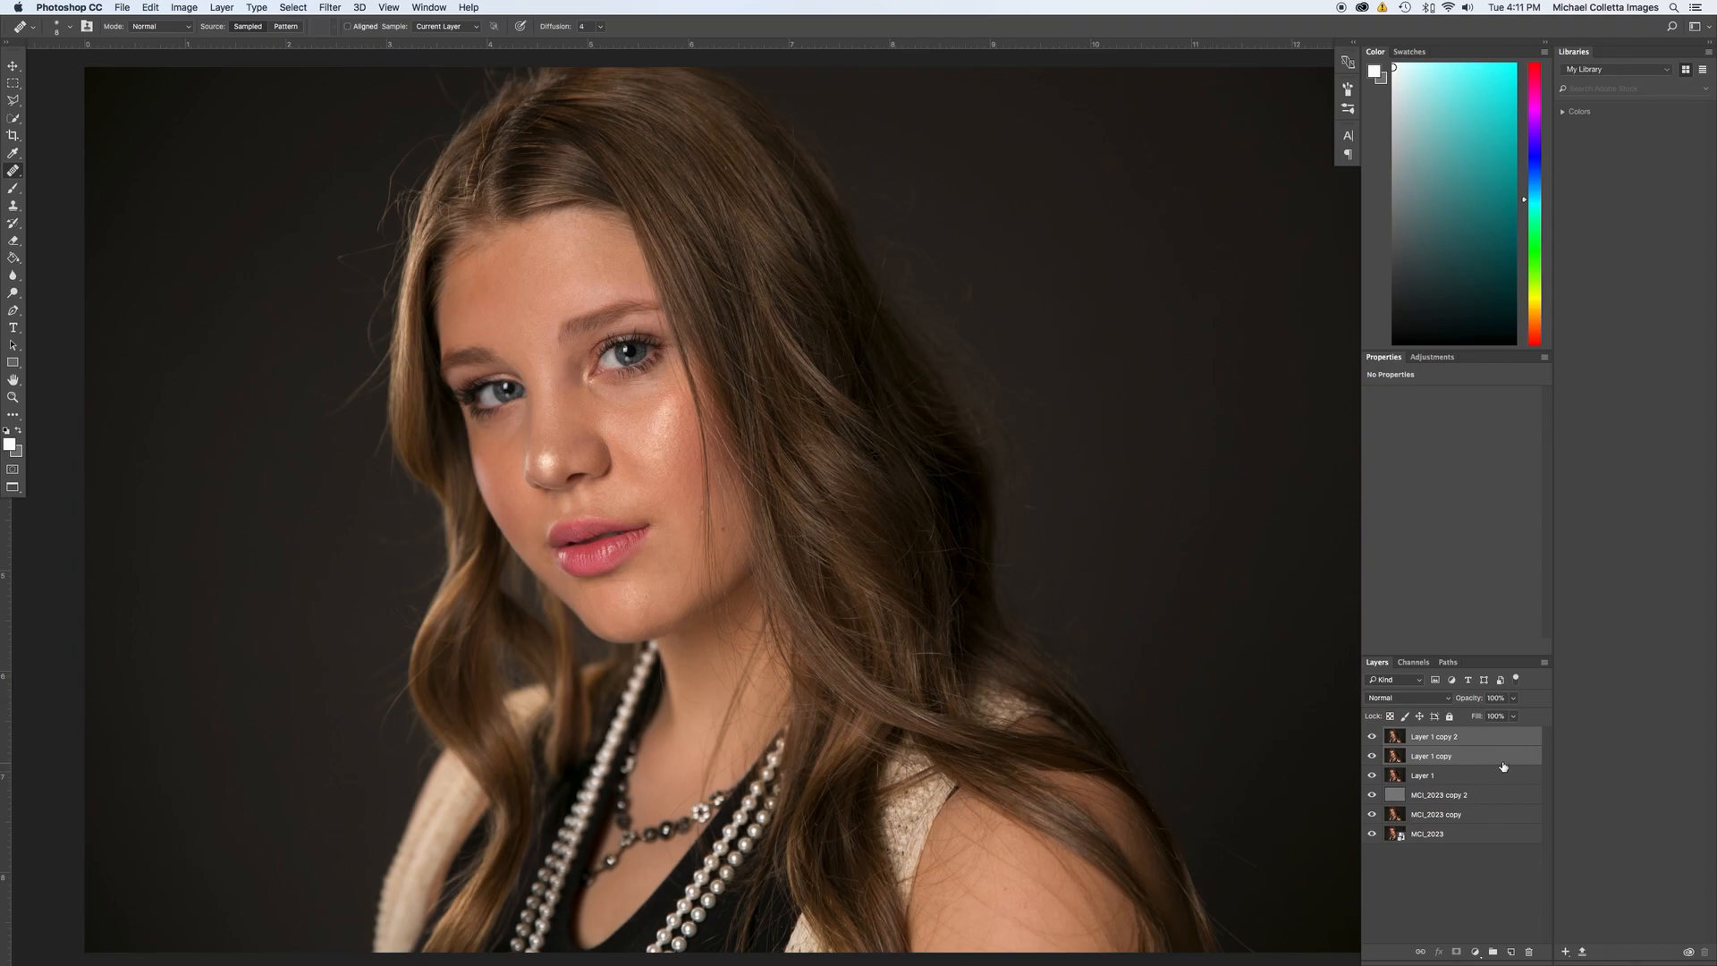
key("Delete")
key("Delete")
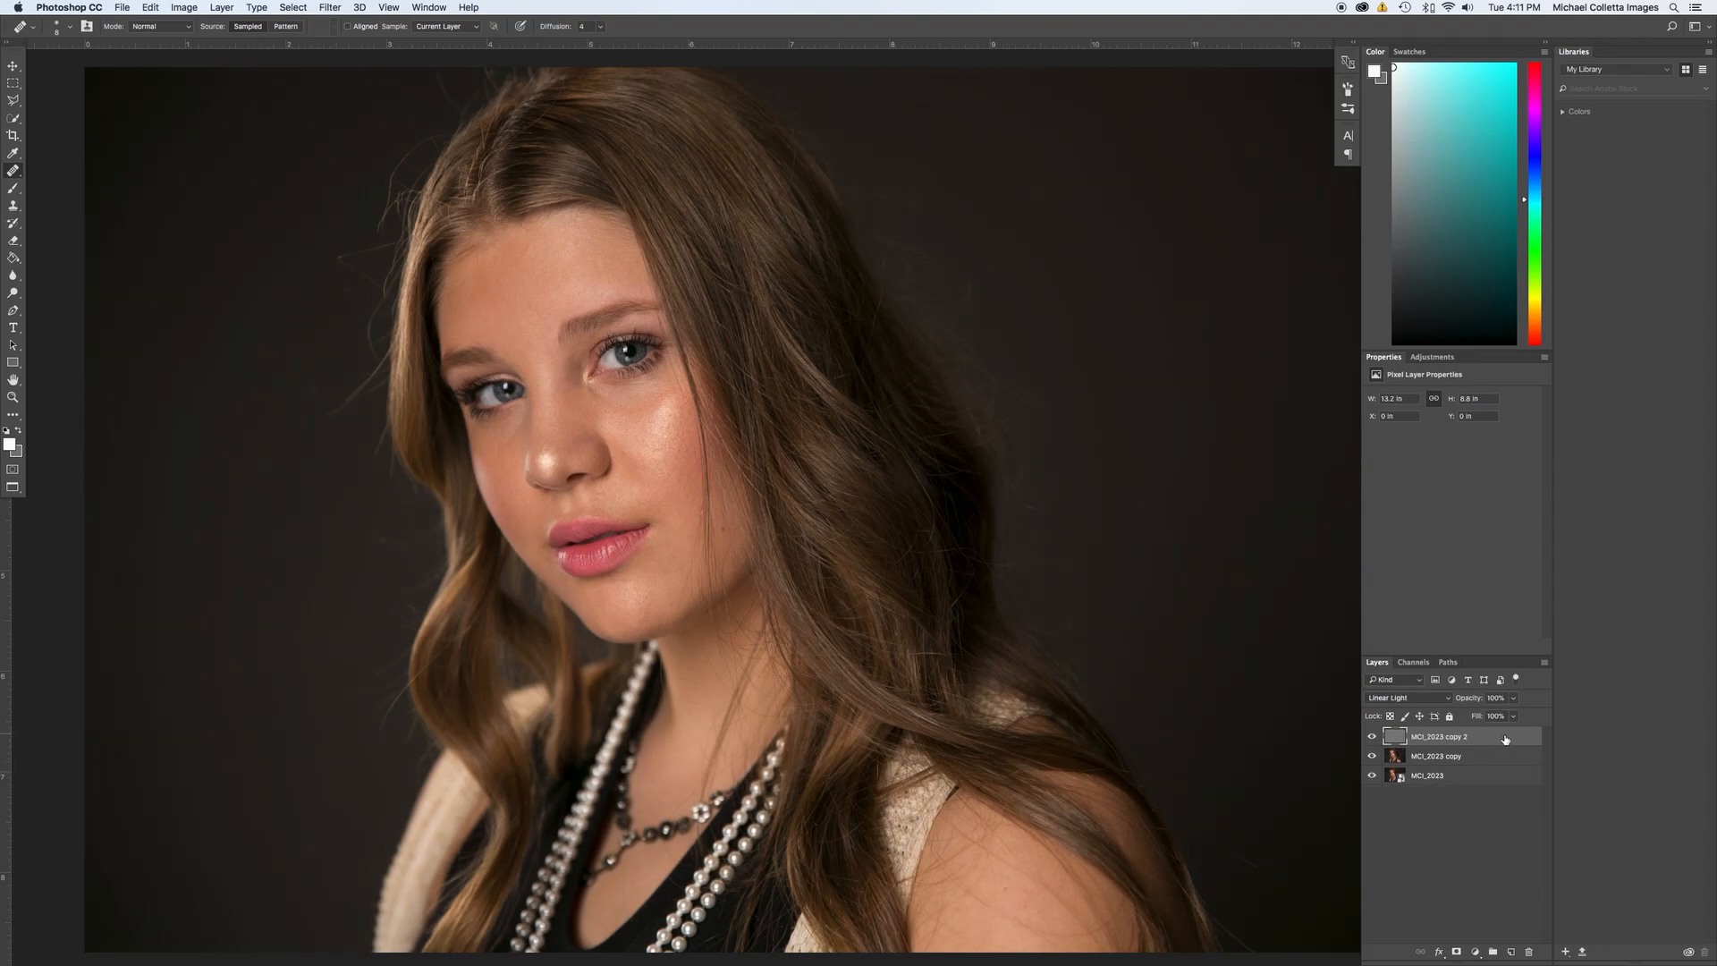
Create a new layer group and move the two frequency-separation layers into it.
left_click(1492, 953)
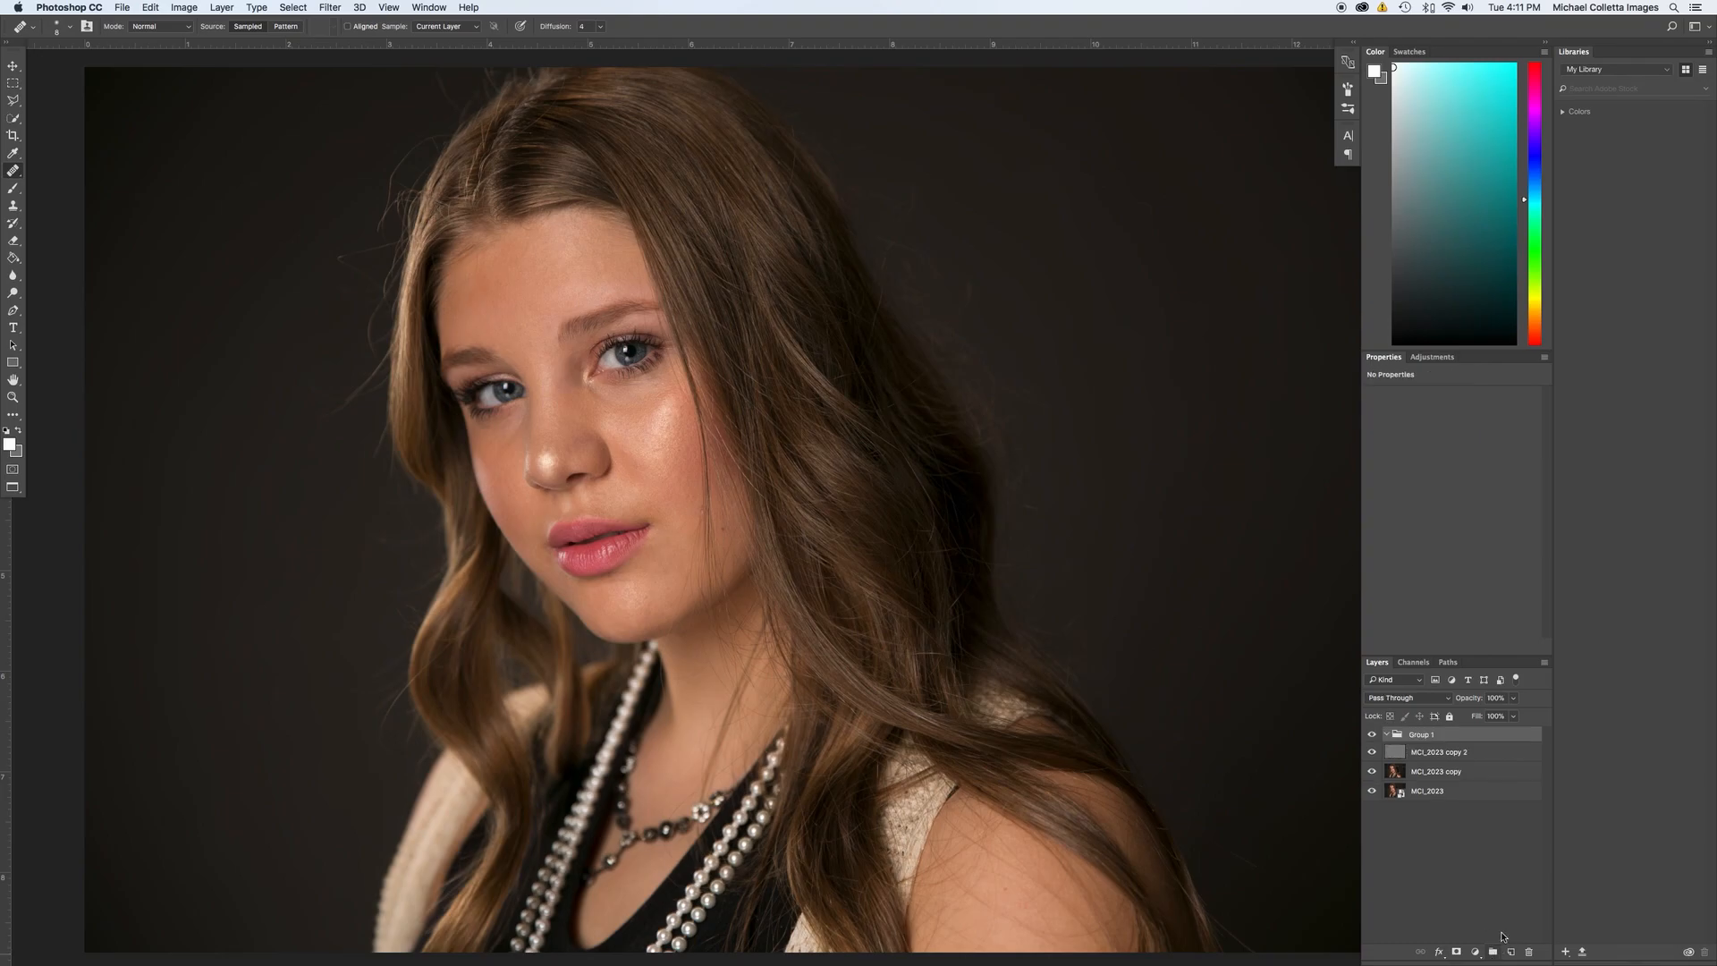
left_click(1459, 754)
left_click(1465, 778, "shift")
left_click_drag(1406, 757, 1510, 698)
left_click(1448, 734)
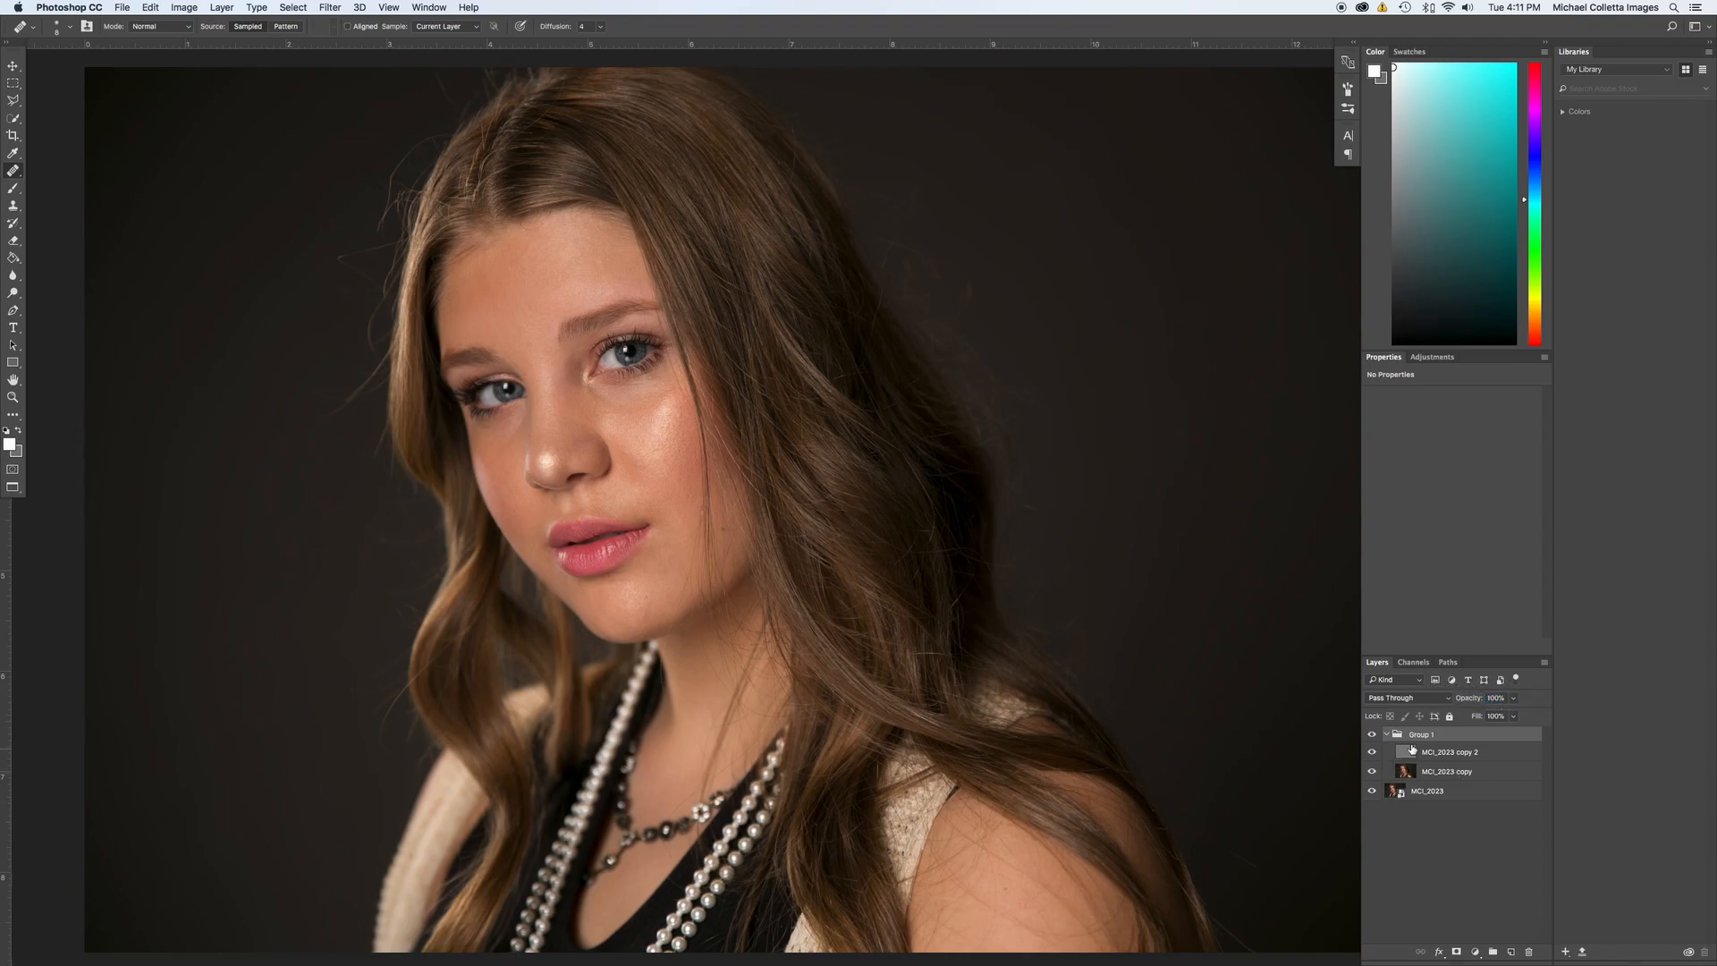
Delete Group 1 and undo the deletion, two times over.
key("Delete")
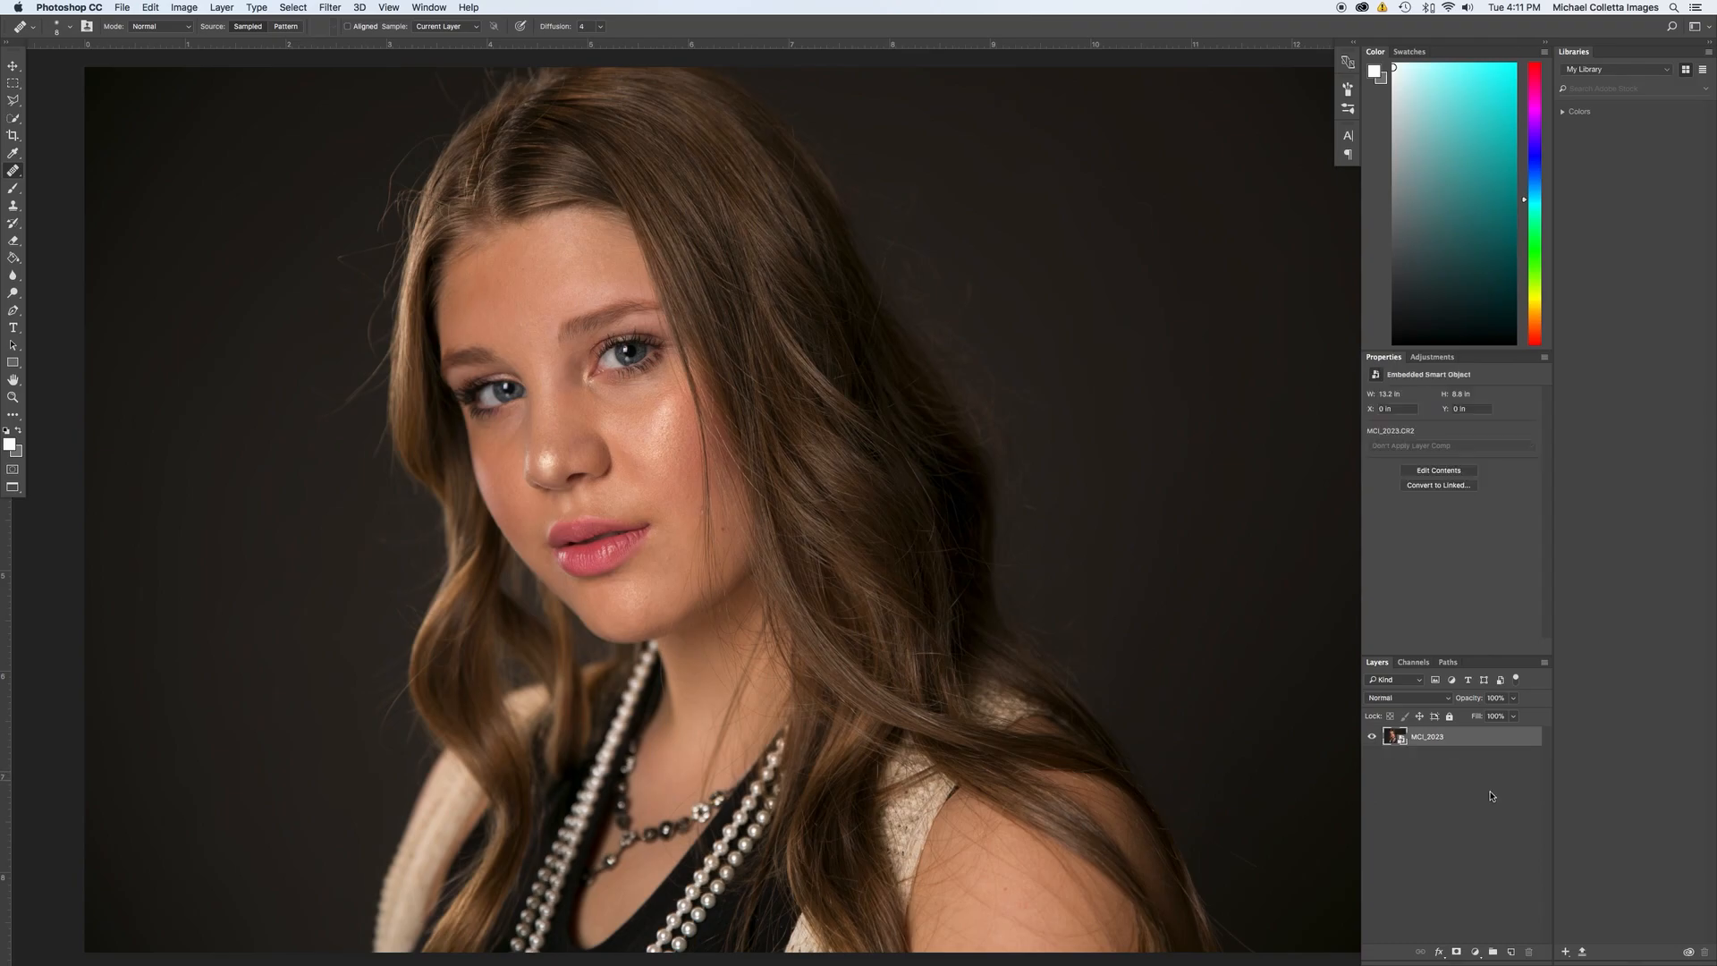
key("super+z")
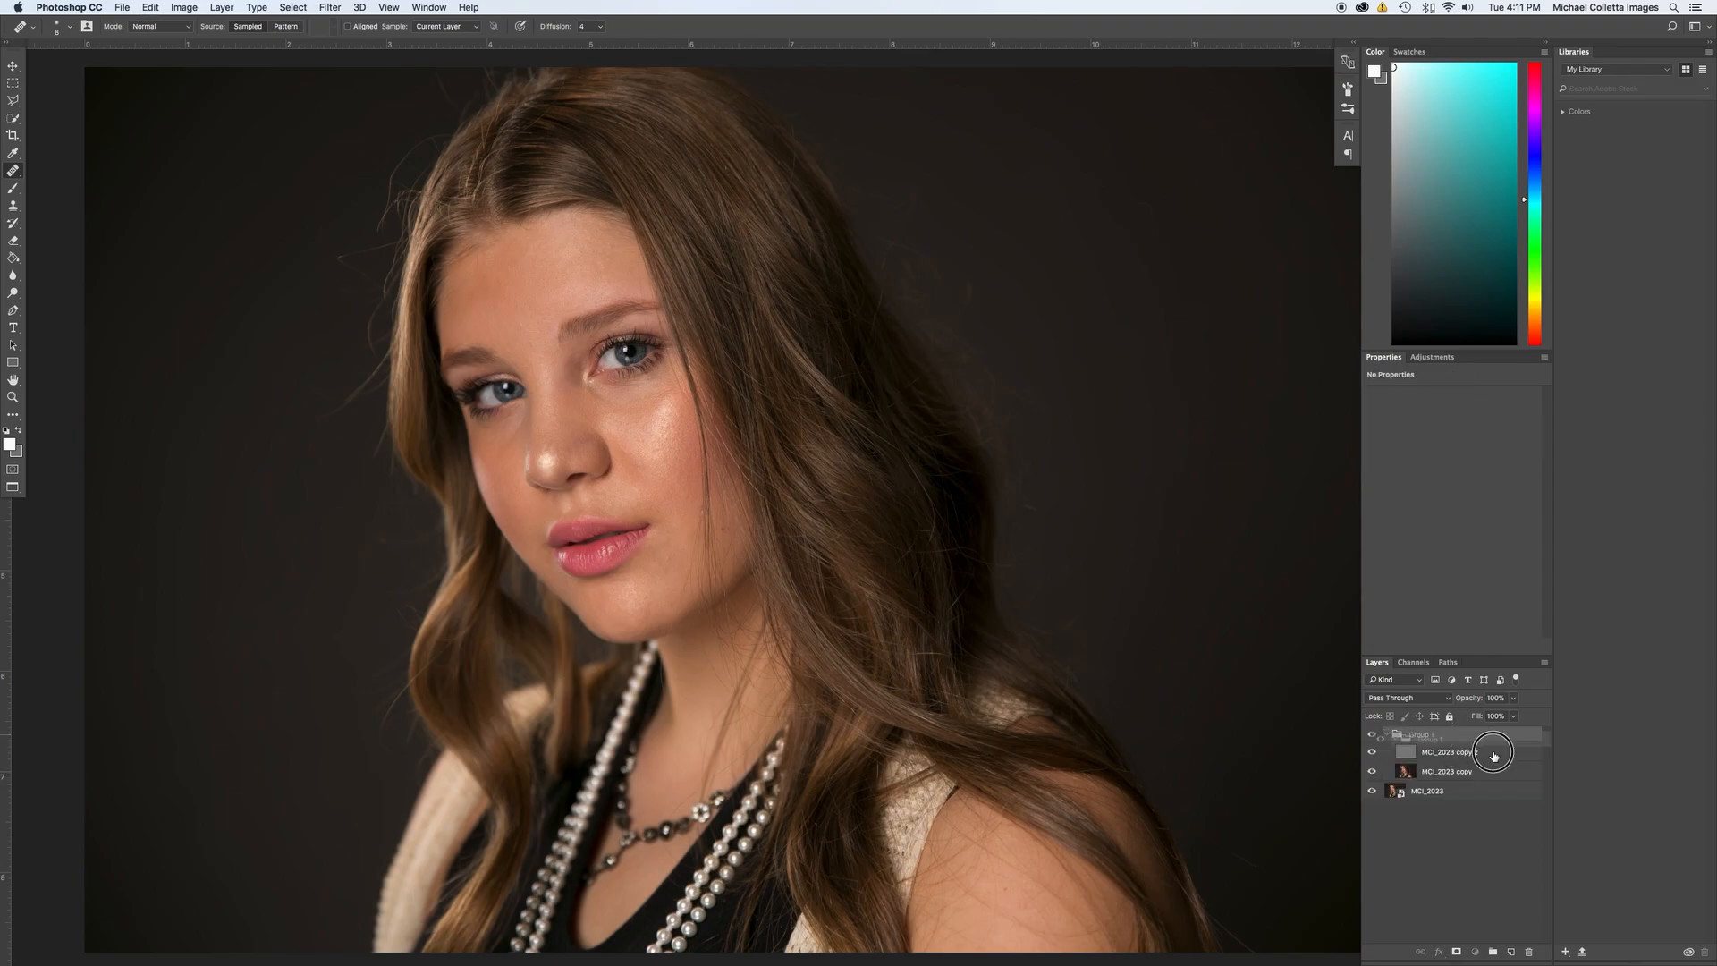
left_click_drag(1542, 950, 1530, 951)
key("super+z")
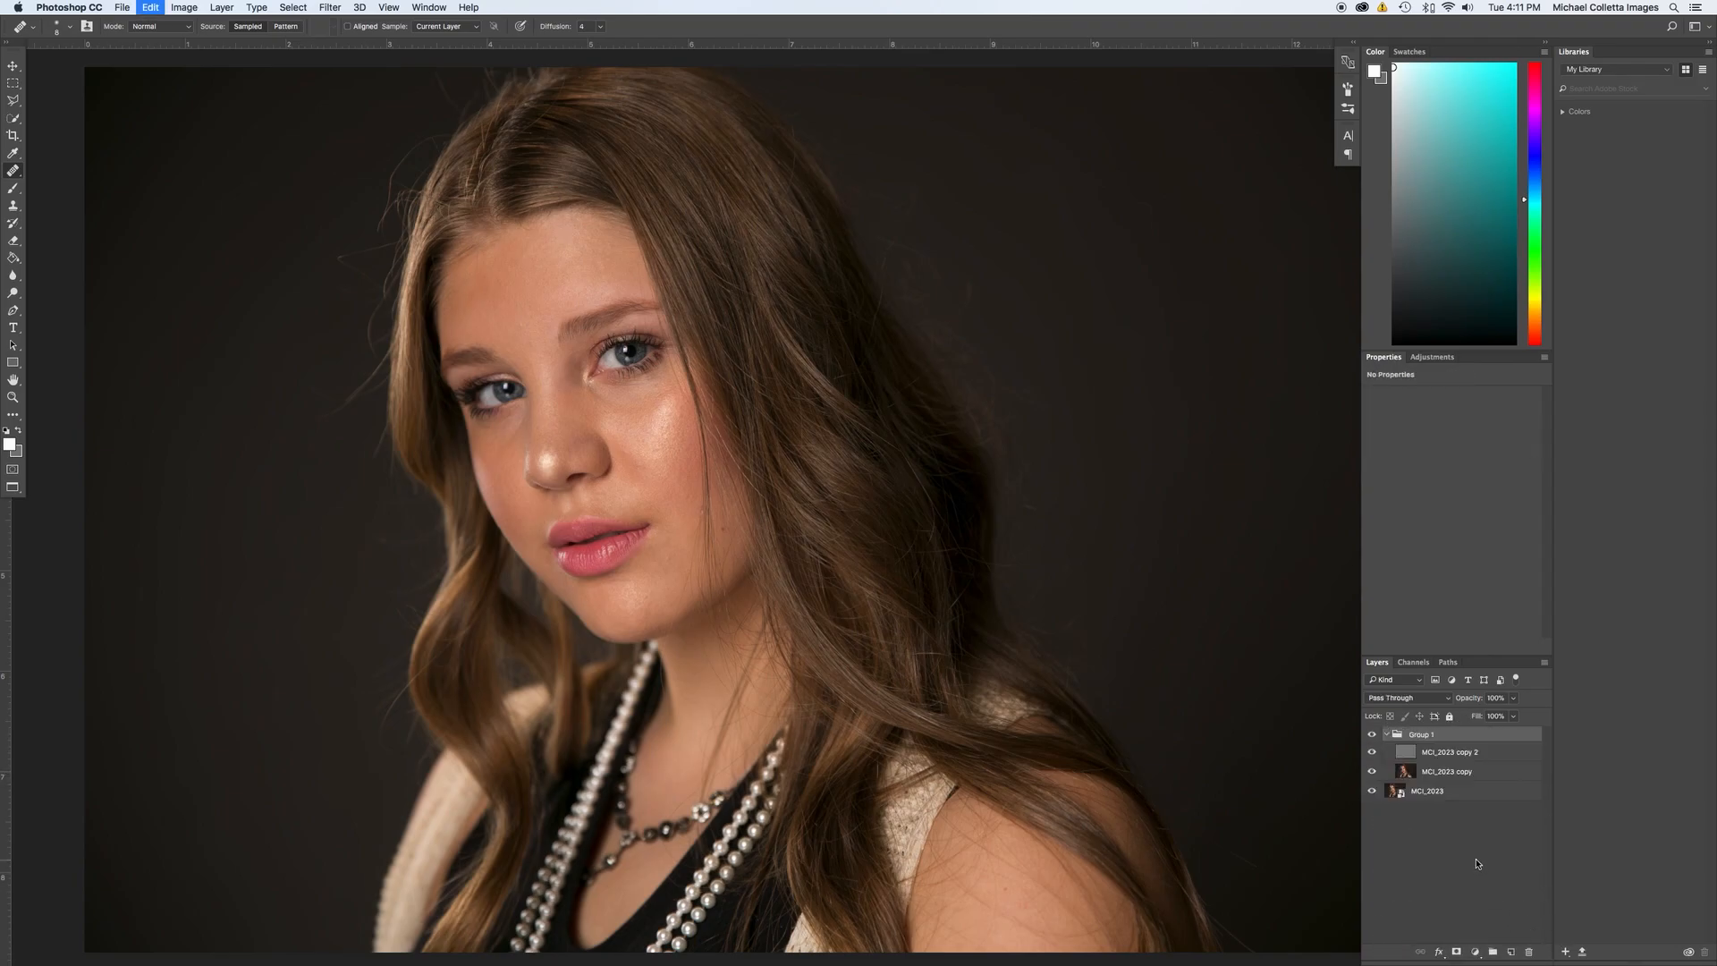
left_click(1386, 734)
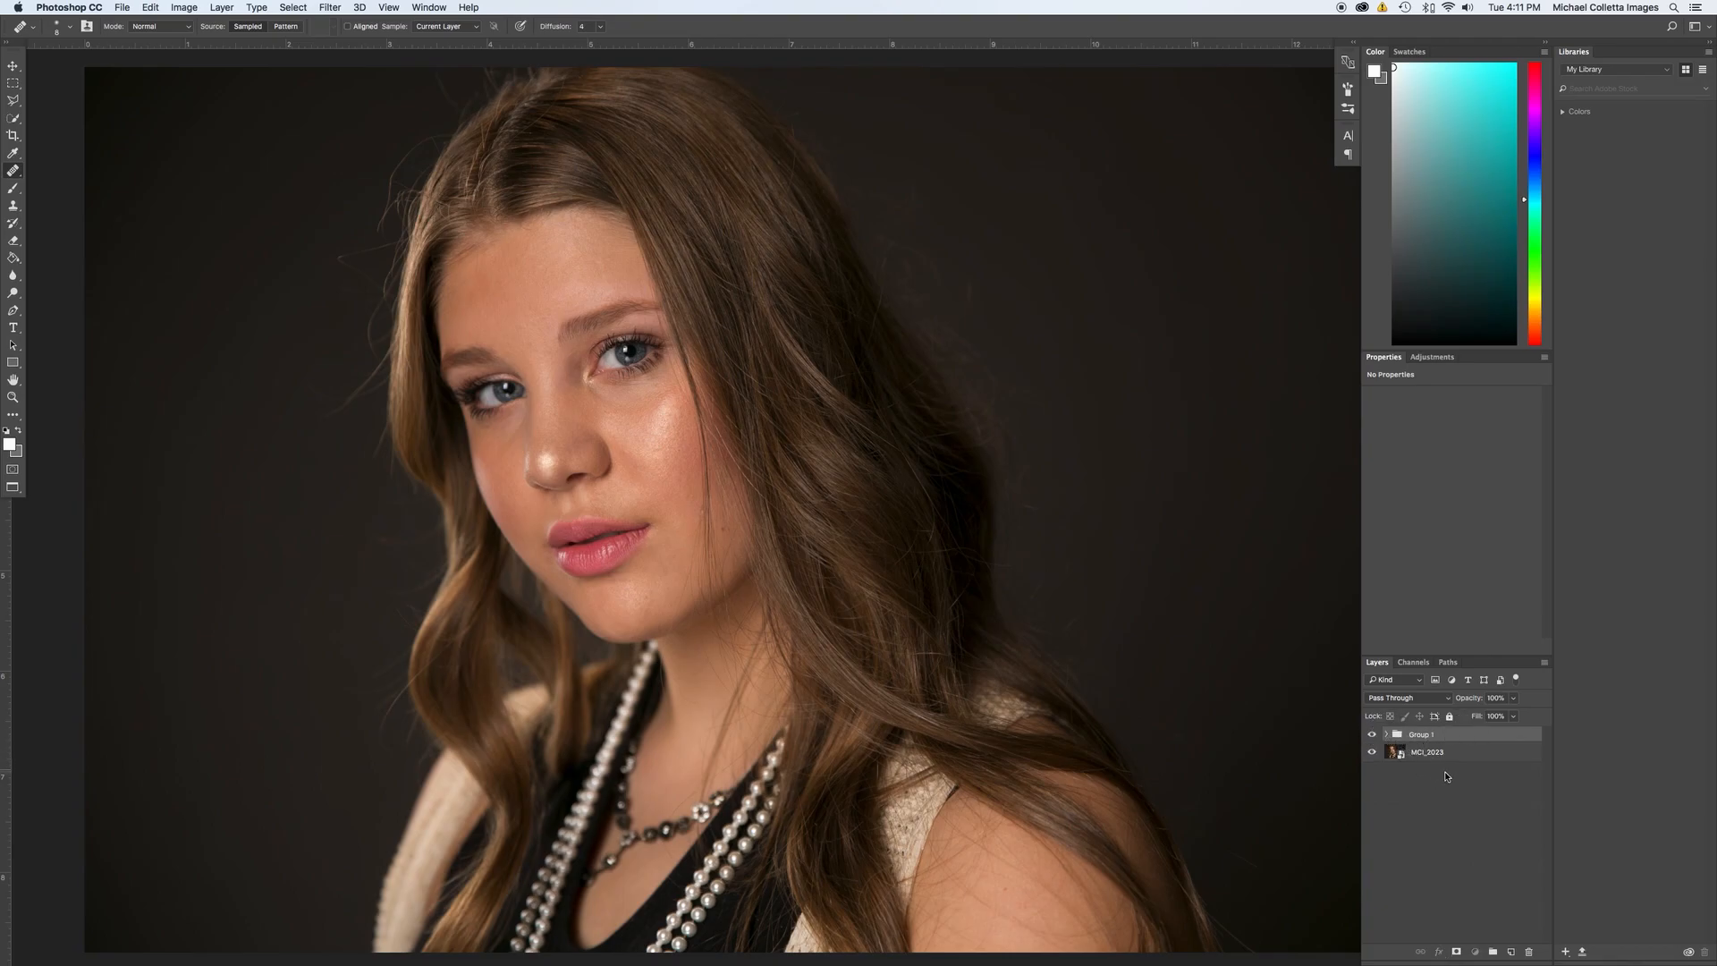
left_click(1386, 734)
left_click(1463, 753)
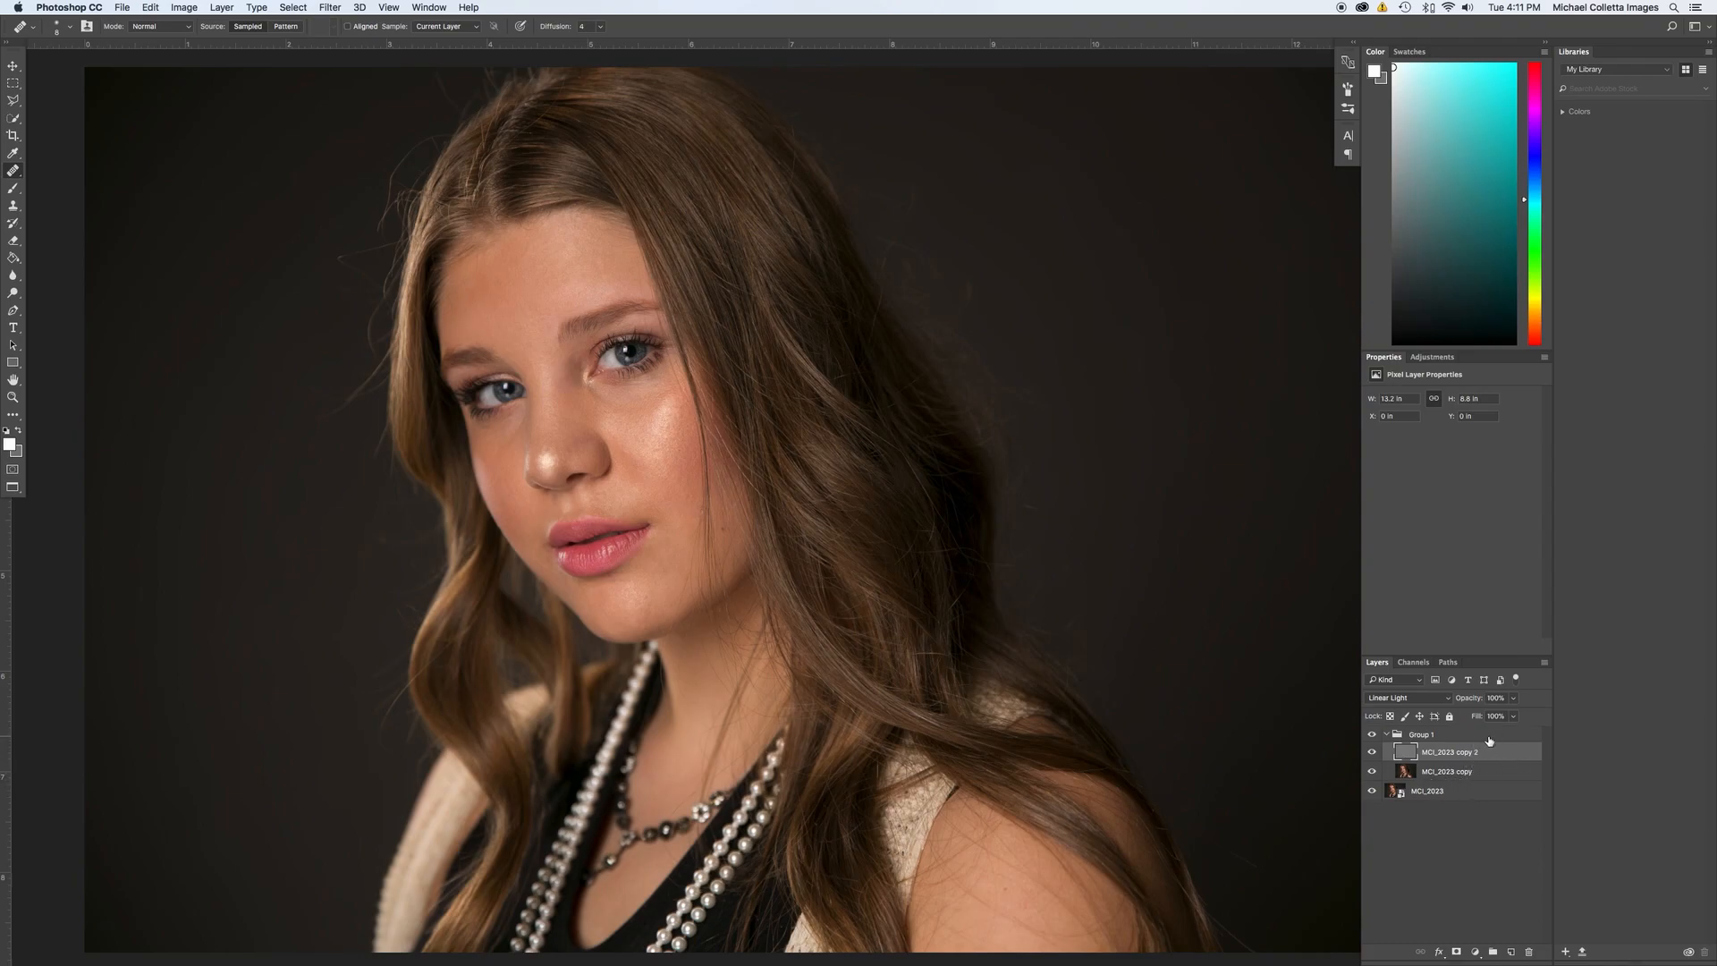
left_click(1490, 737)
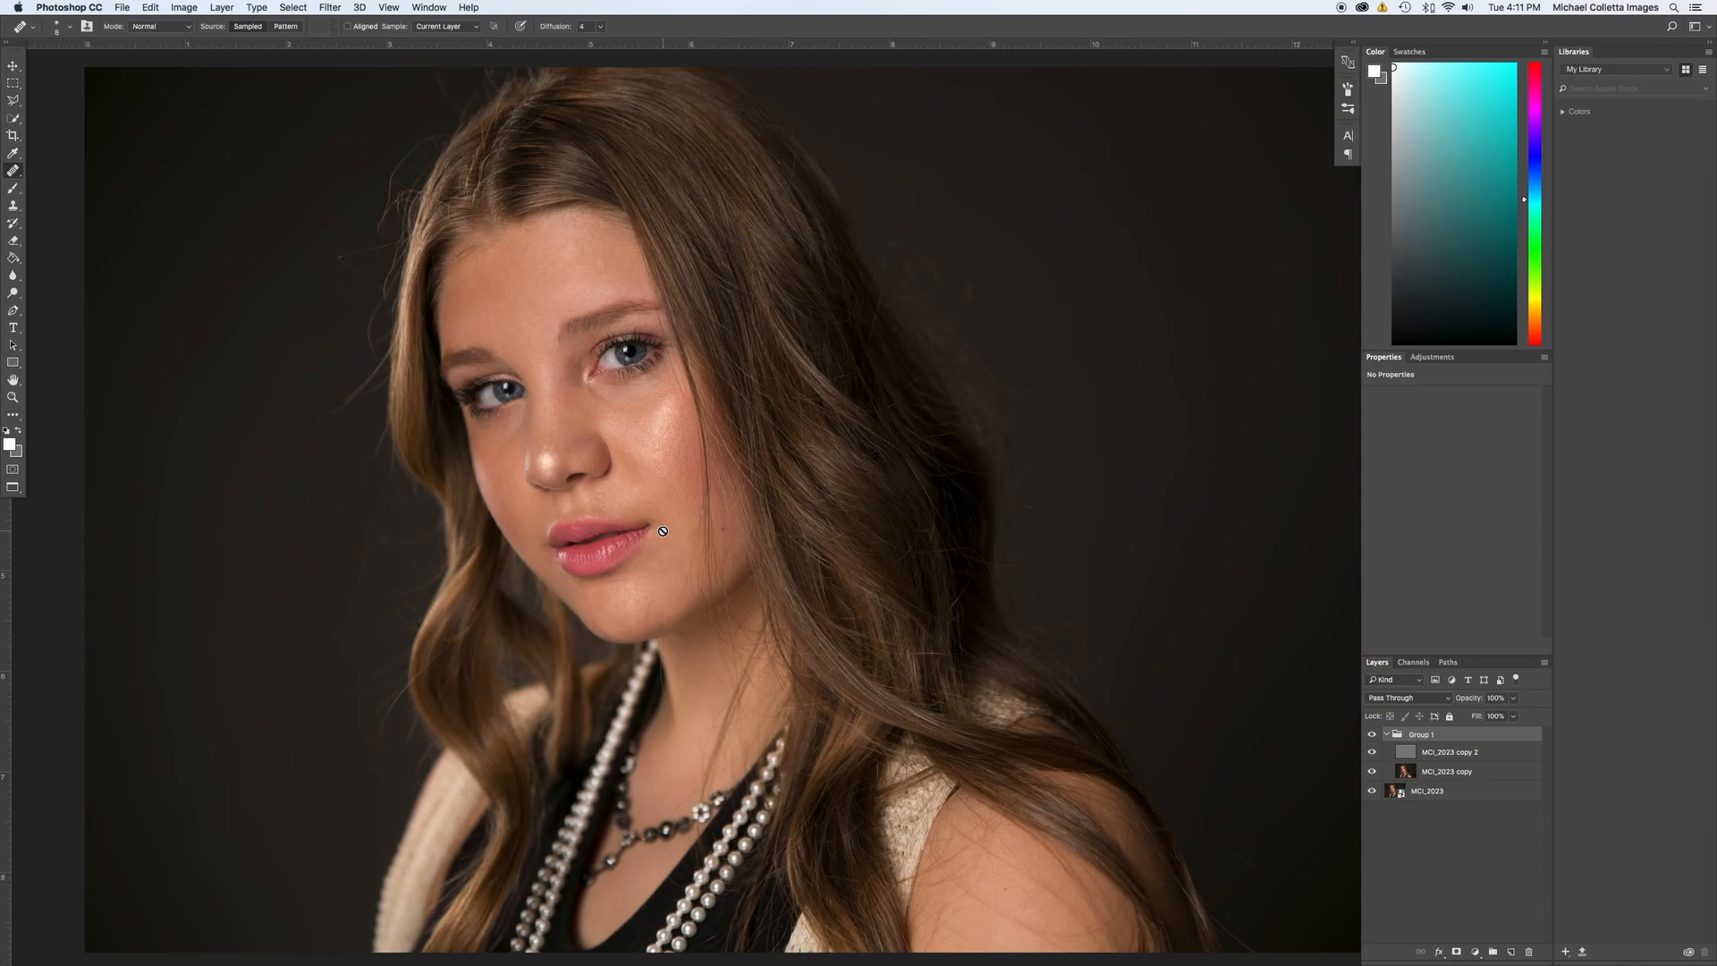
left_click(1476, 952)
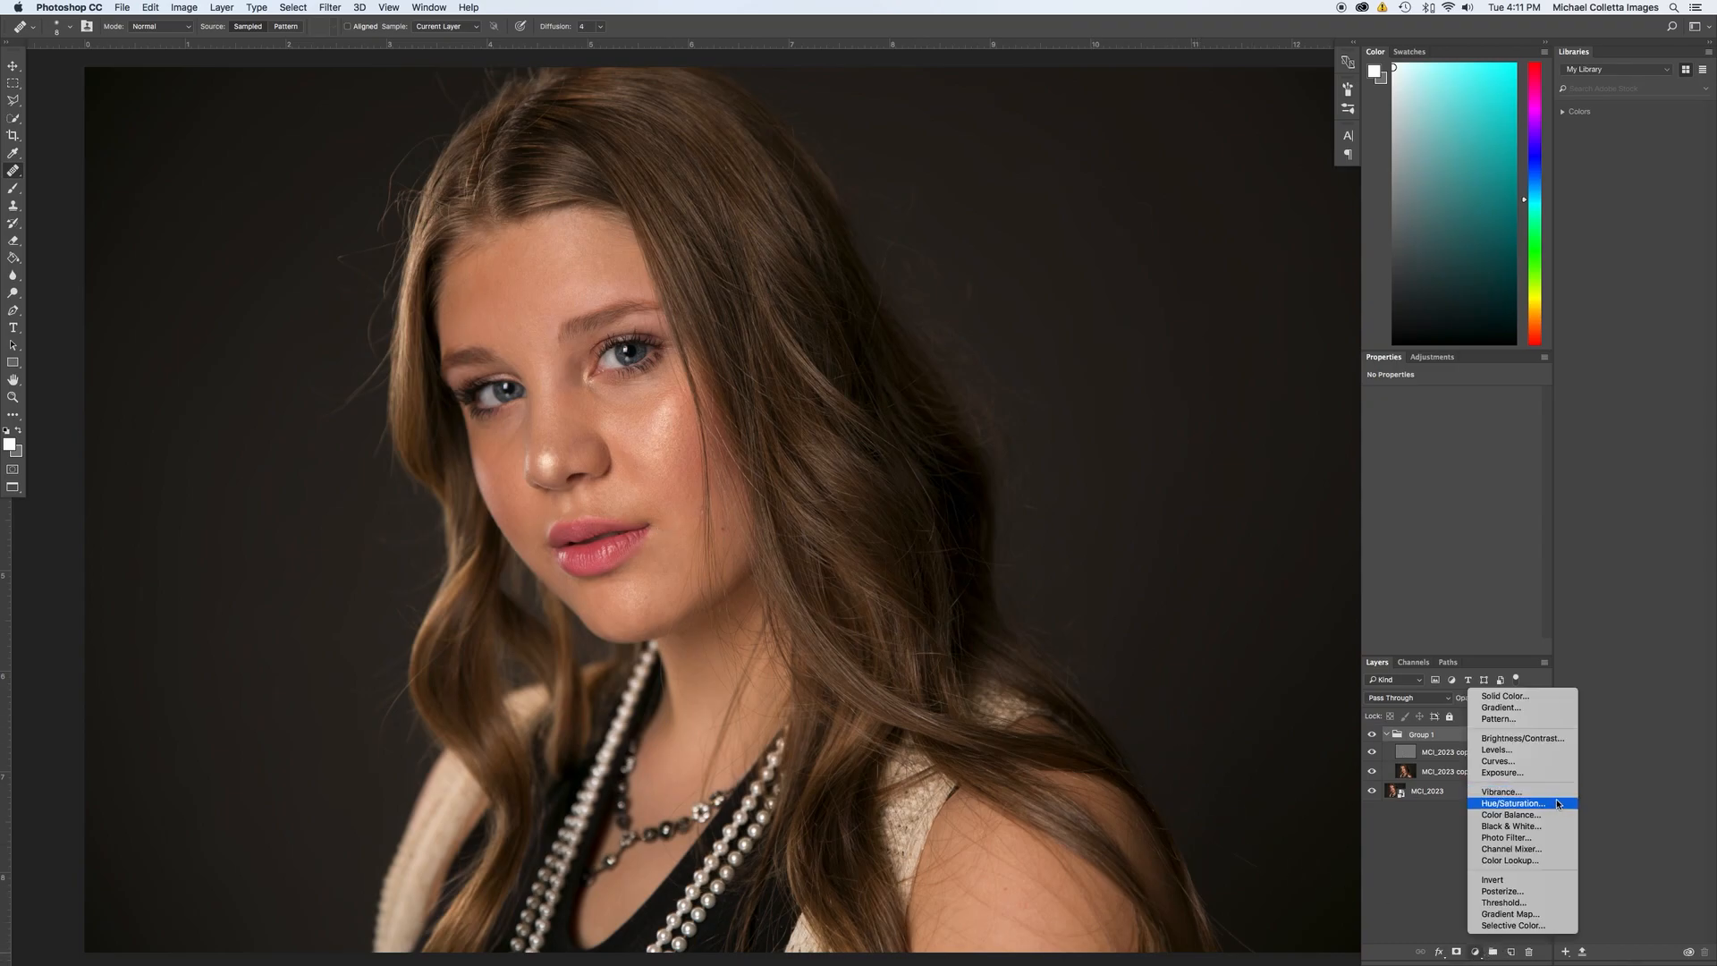
key("Escape")
left_click(1476, 952)
left_click(1419, 864)
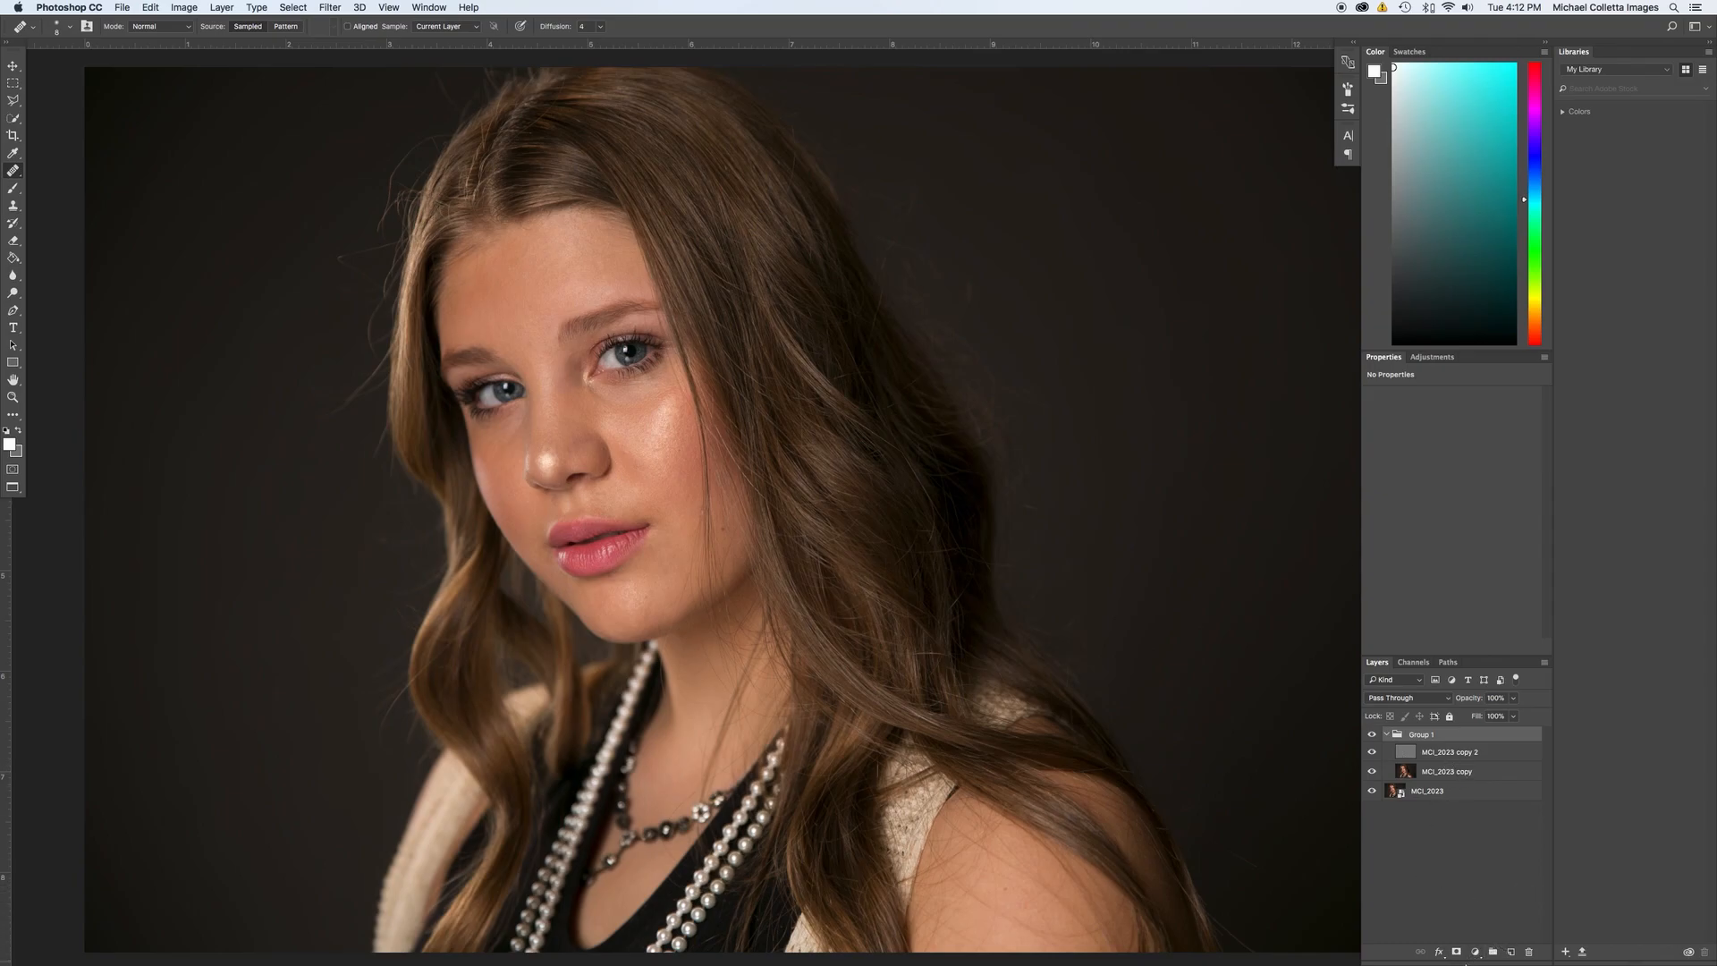
Add a Curves adjustment layer inside Group 1 and brighten the midtones with a curve point at input 125, output 149.
left_click(1476, 953)
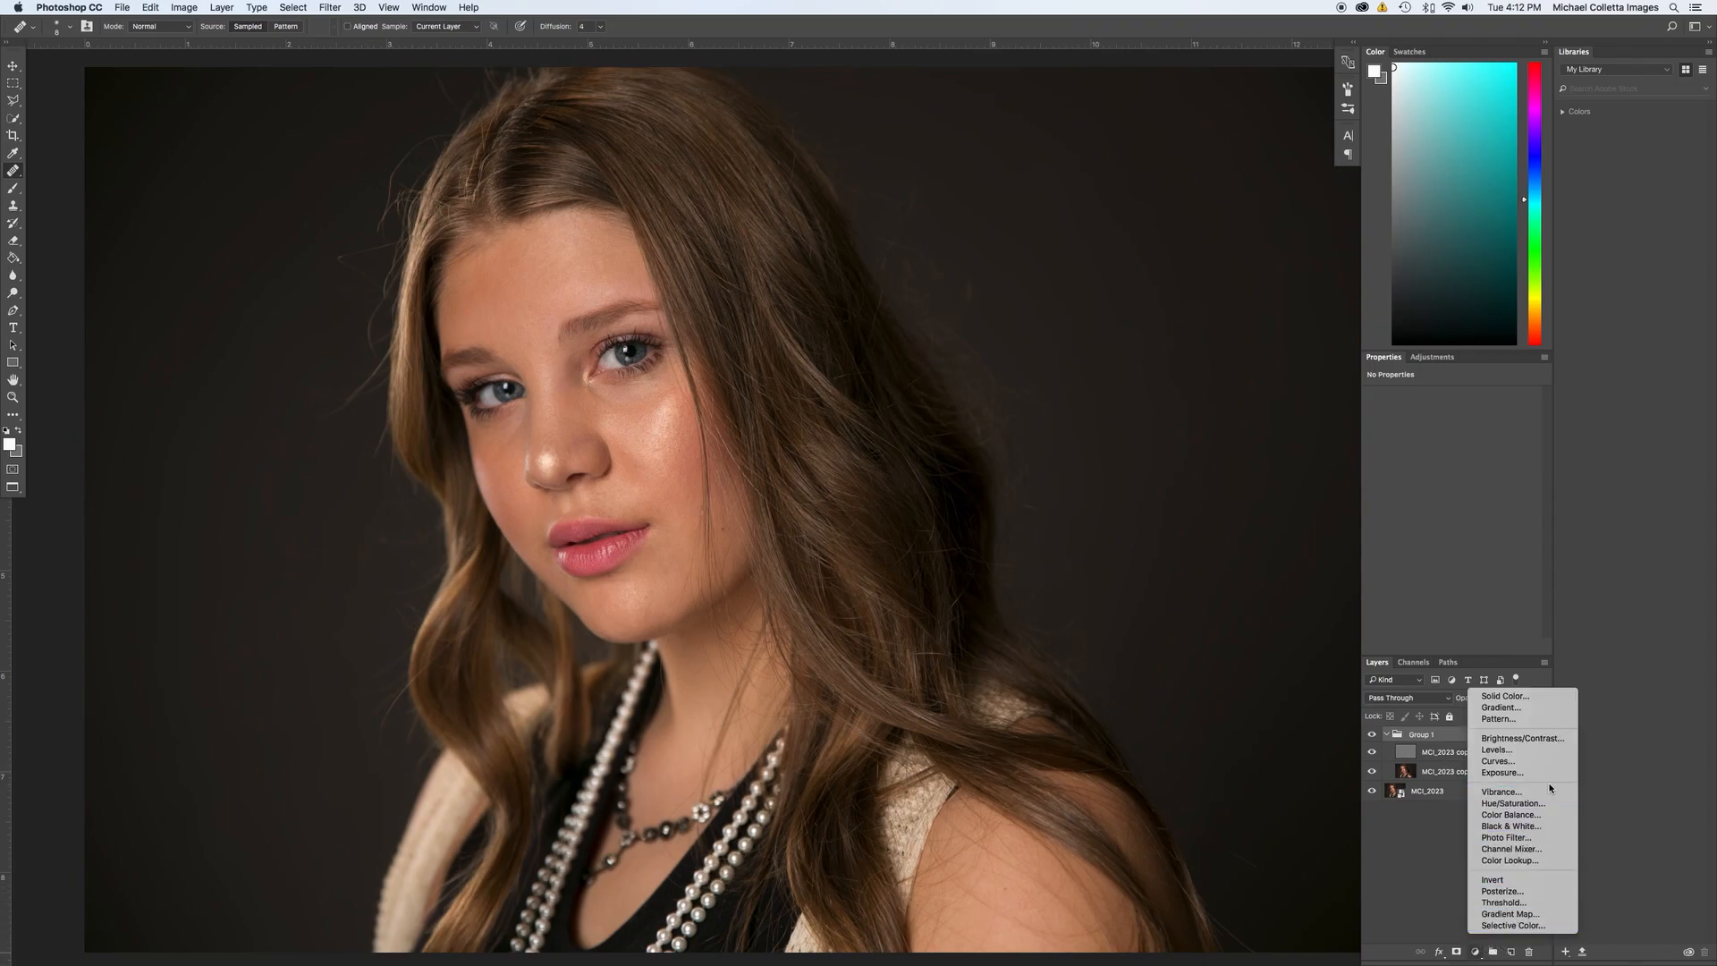
left_click(1666, 843)
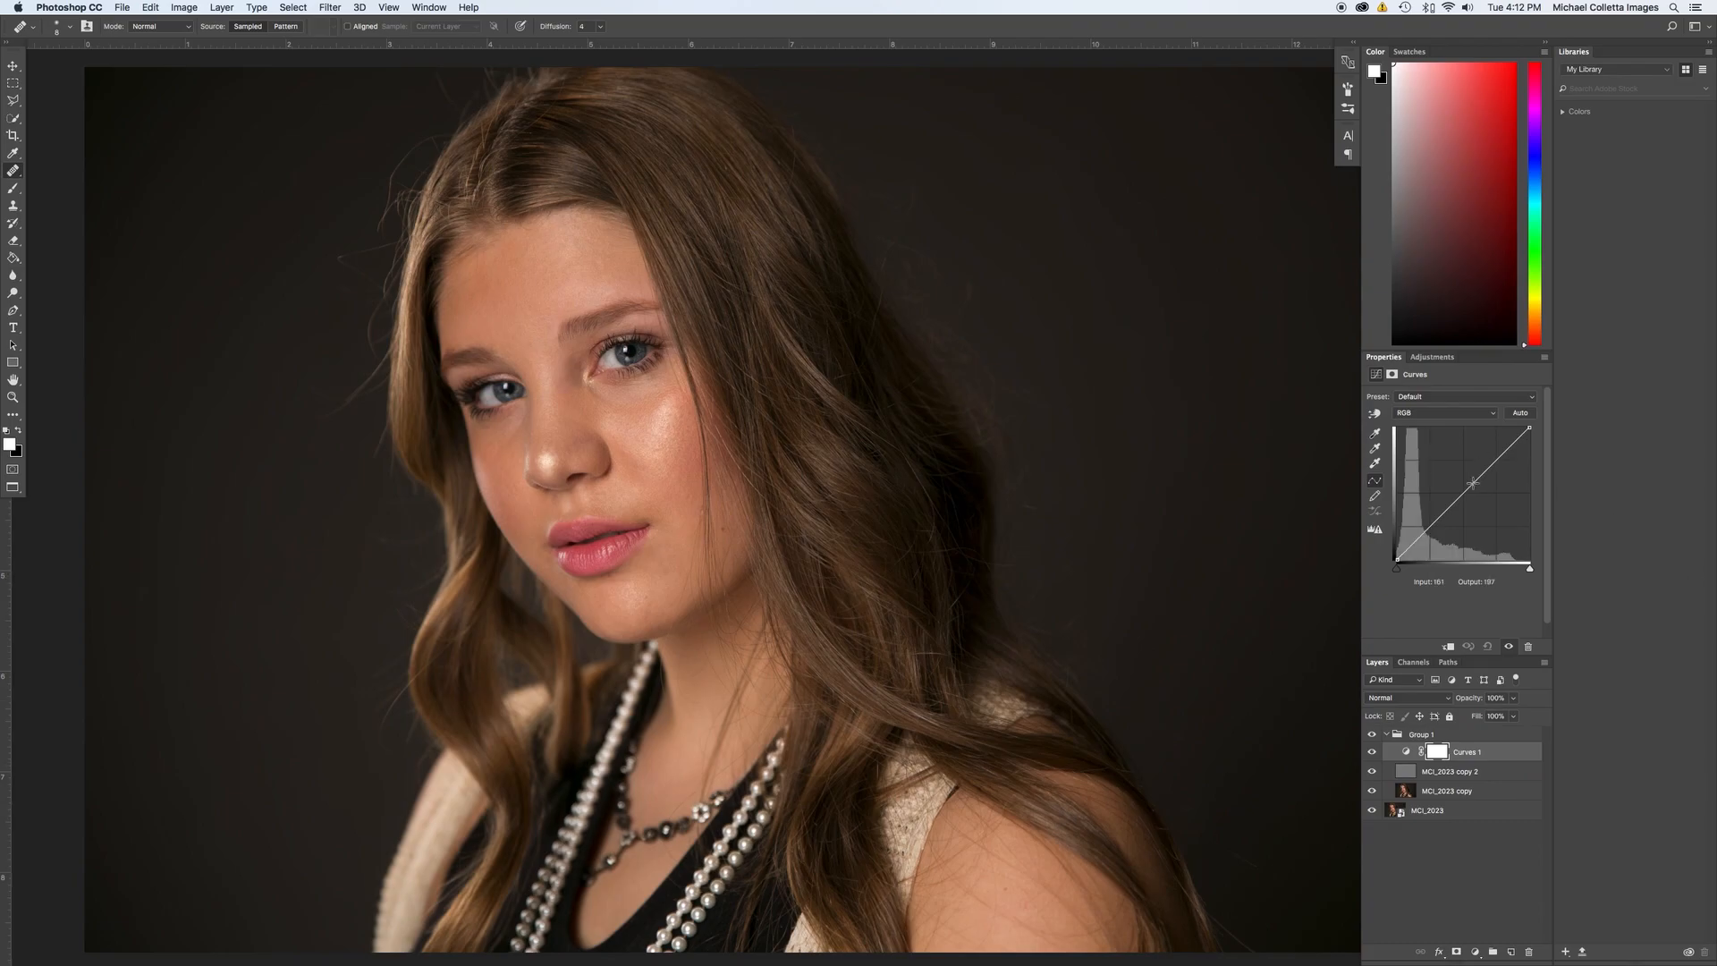
left_click_drag(1464, 493, 1462, 484)
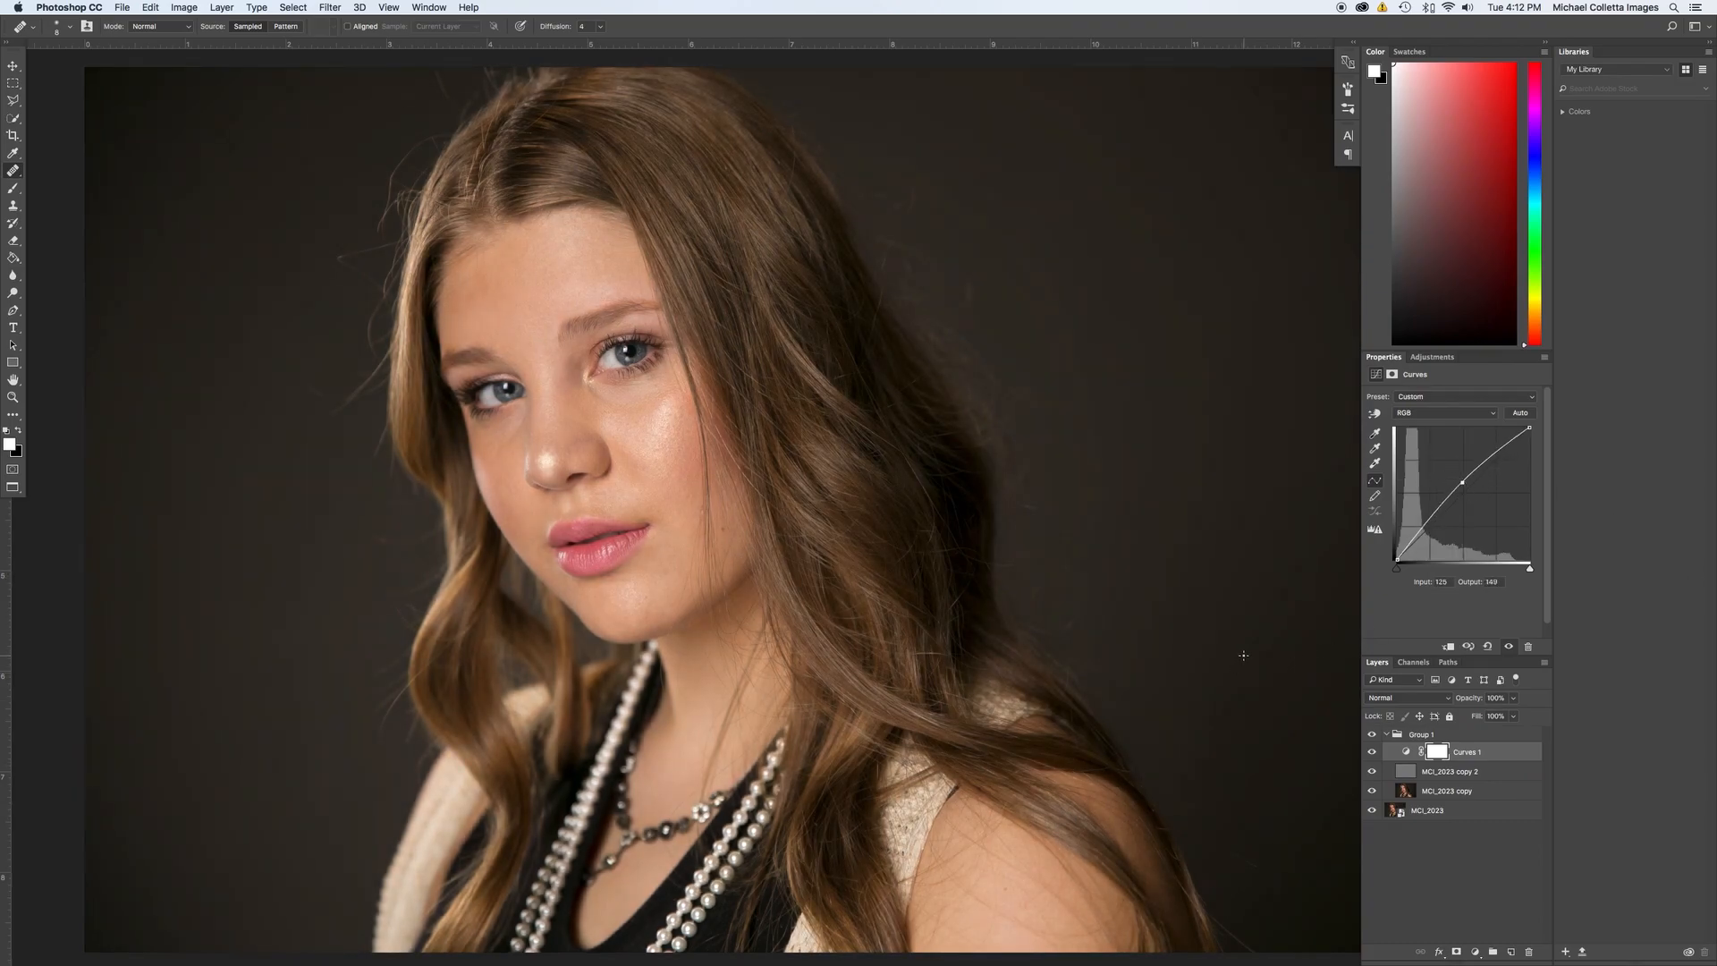
Invert the Curves 1 layer's mask to black and move the layer out of Group 1 to the top of the stack.
key("super+i")
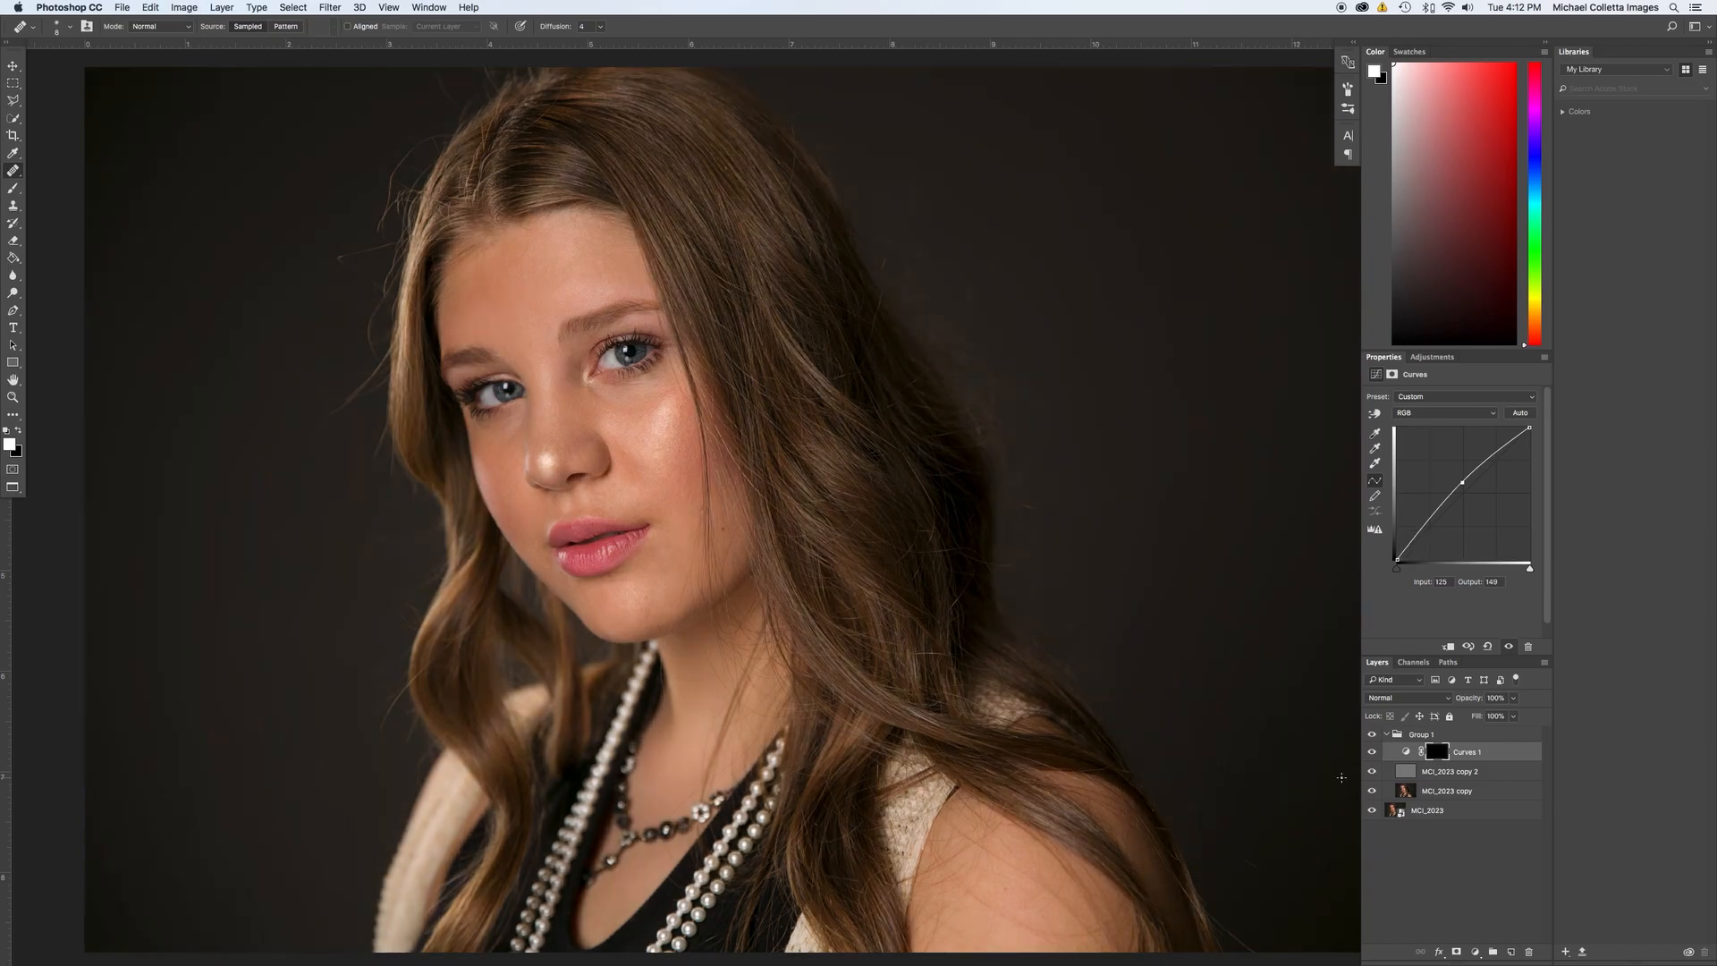
left_click_drag(1492, 753, 1406, 744)
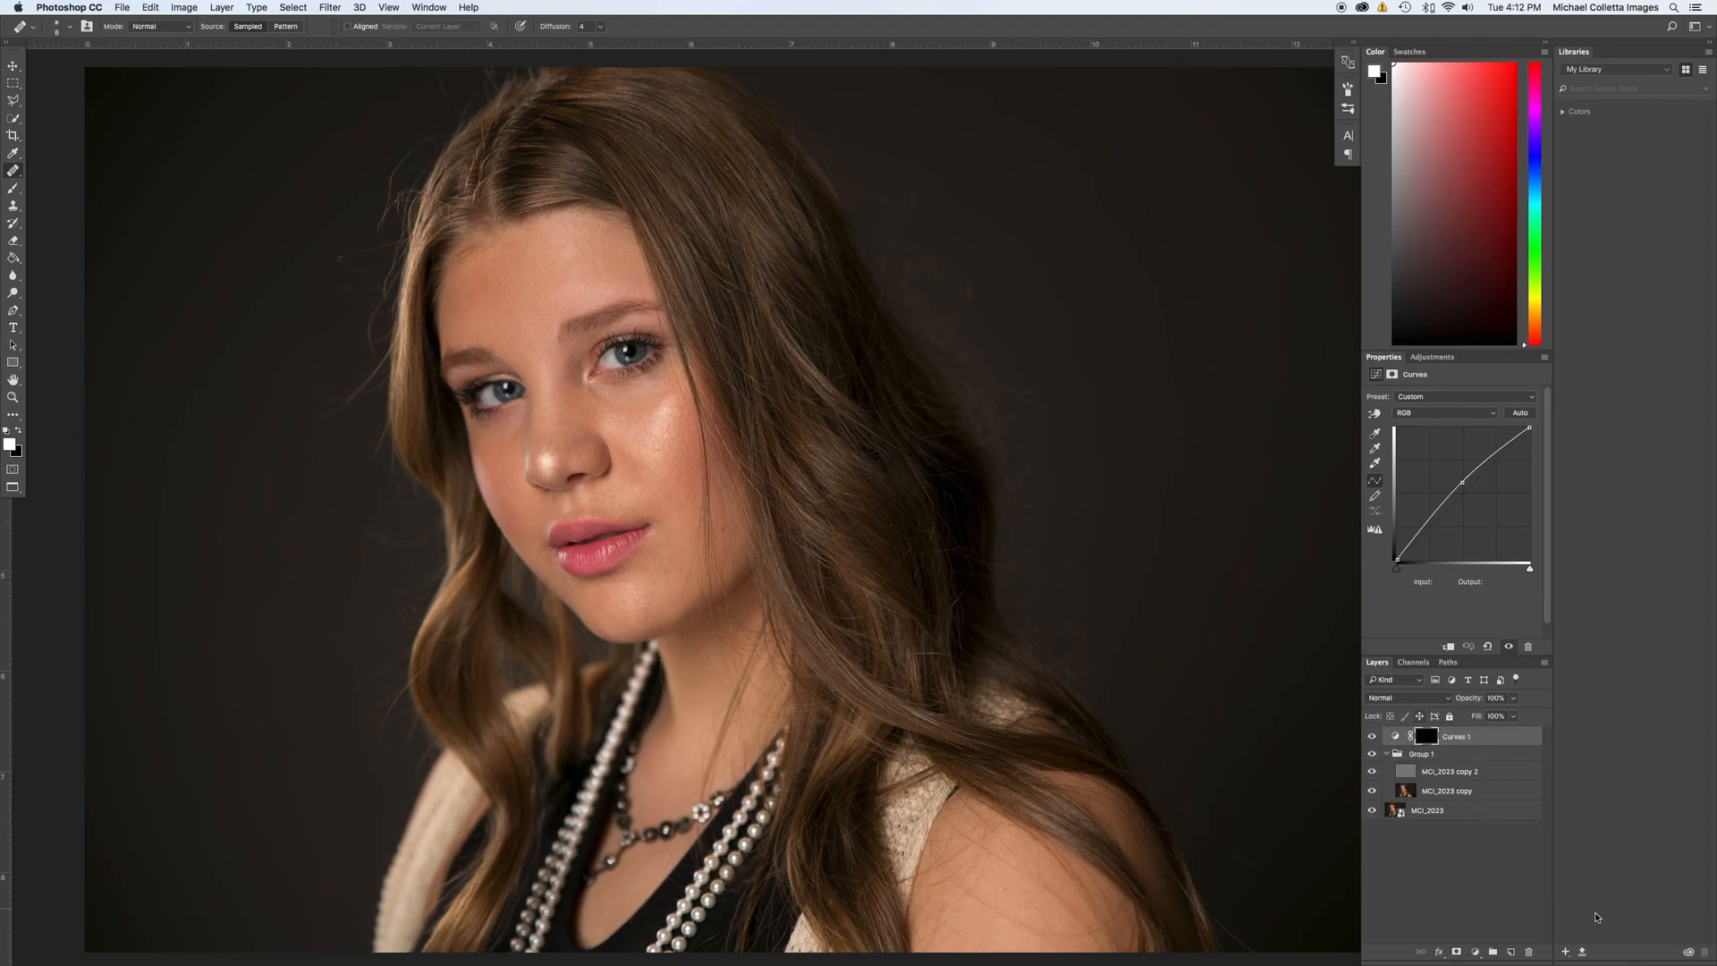
Add a second Curves adjustment layer, darken the midtones with a point at input 151, output 126, and invert its mask to black.
left_click(1475, 951)
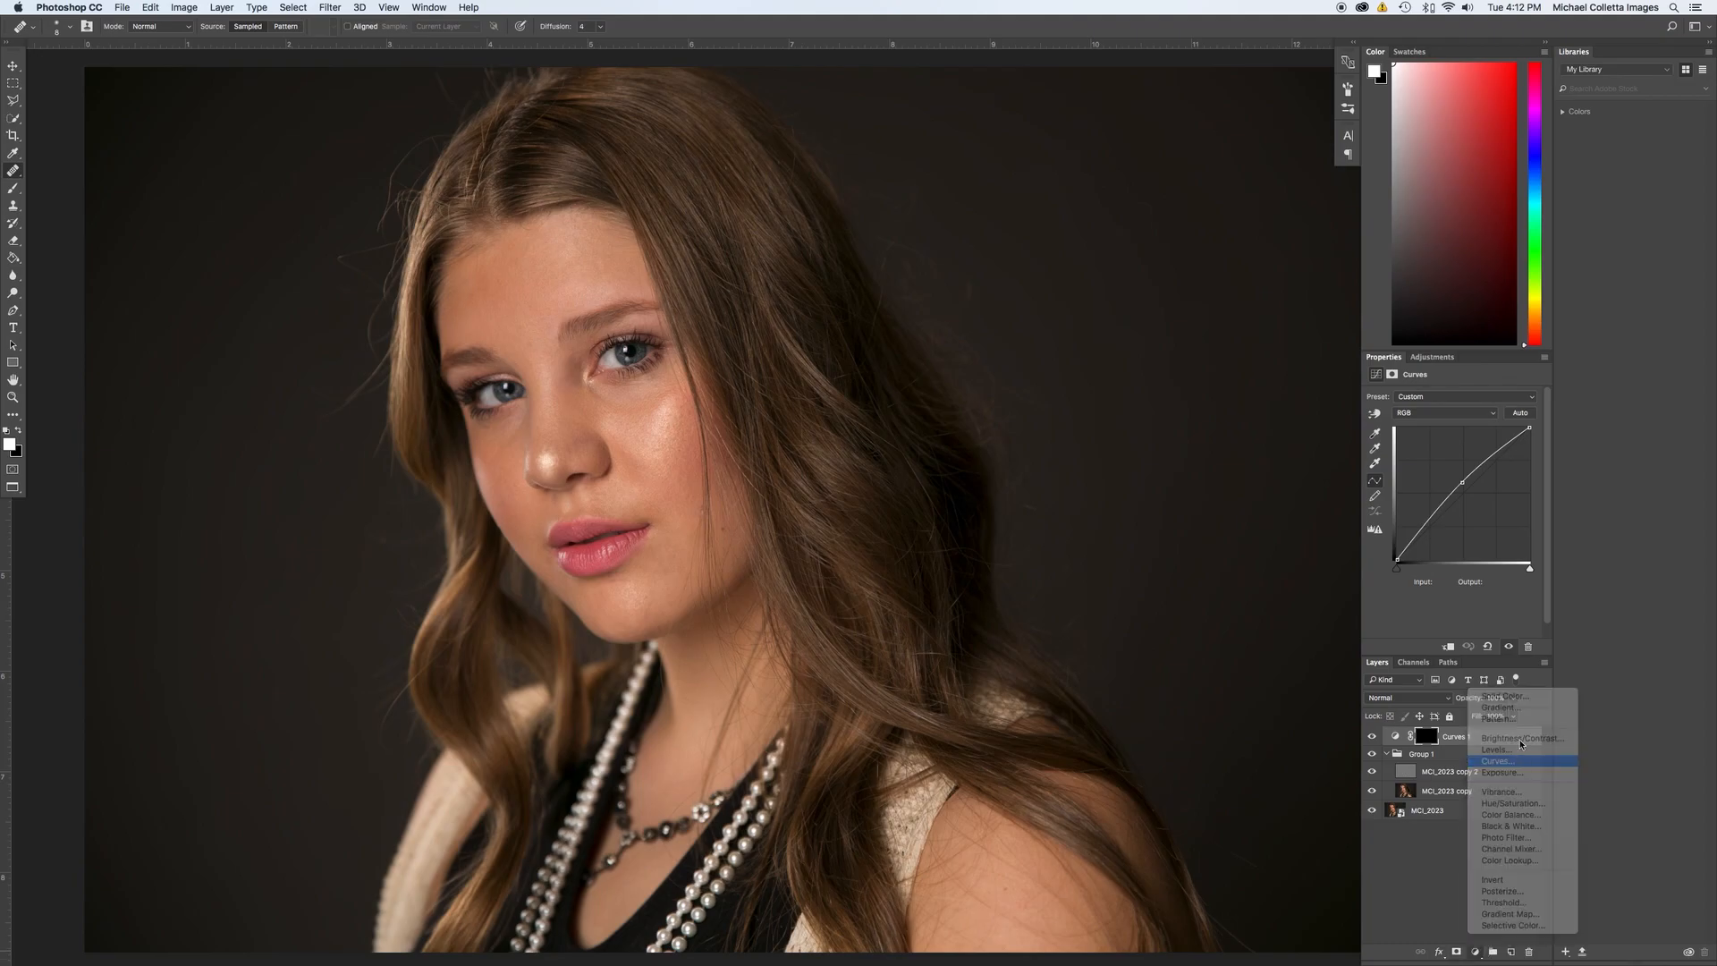
left_click(1519, 756)
left_click(1473, 491)
left_click_drag(1472, 490, 1476, 494)
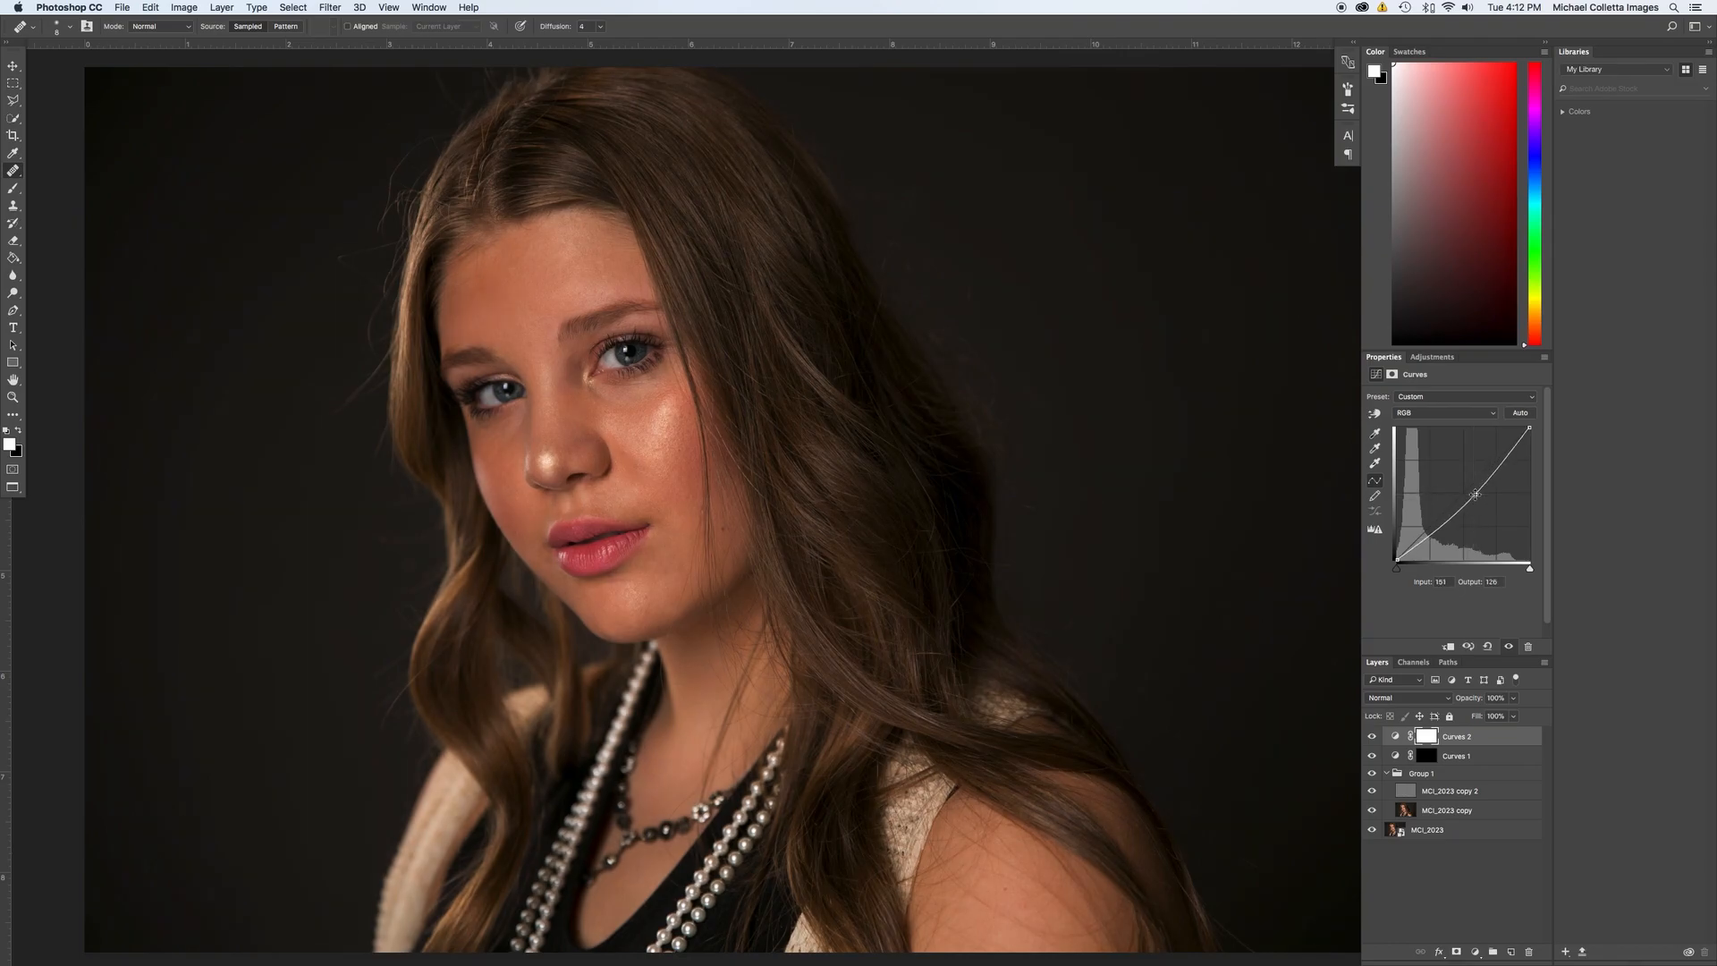
key("super+i")
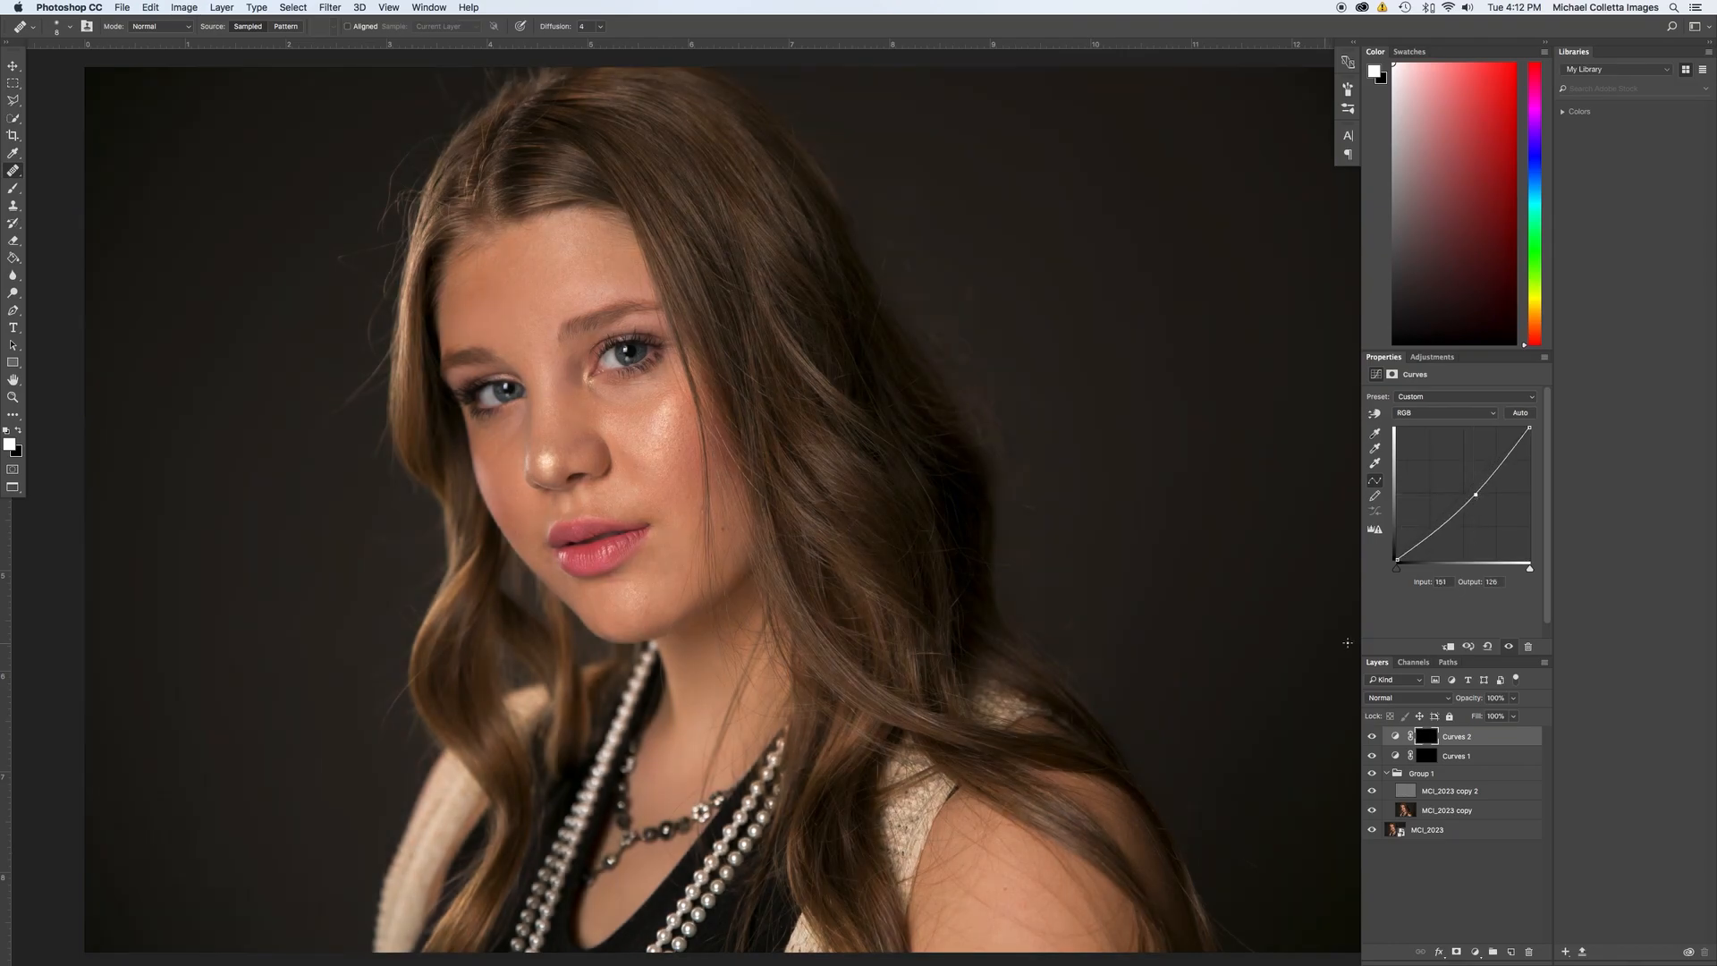
Rename the brightening Curves layer to "up" and the darkening one to "down".
double_click(1457, 758)
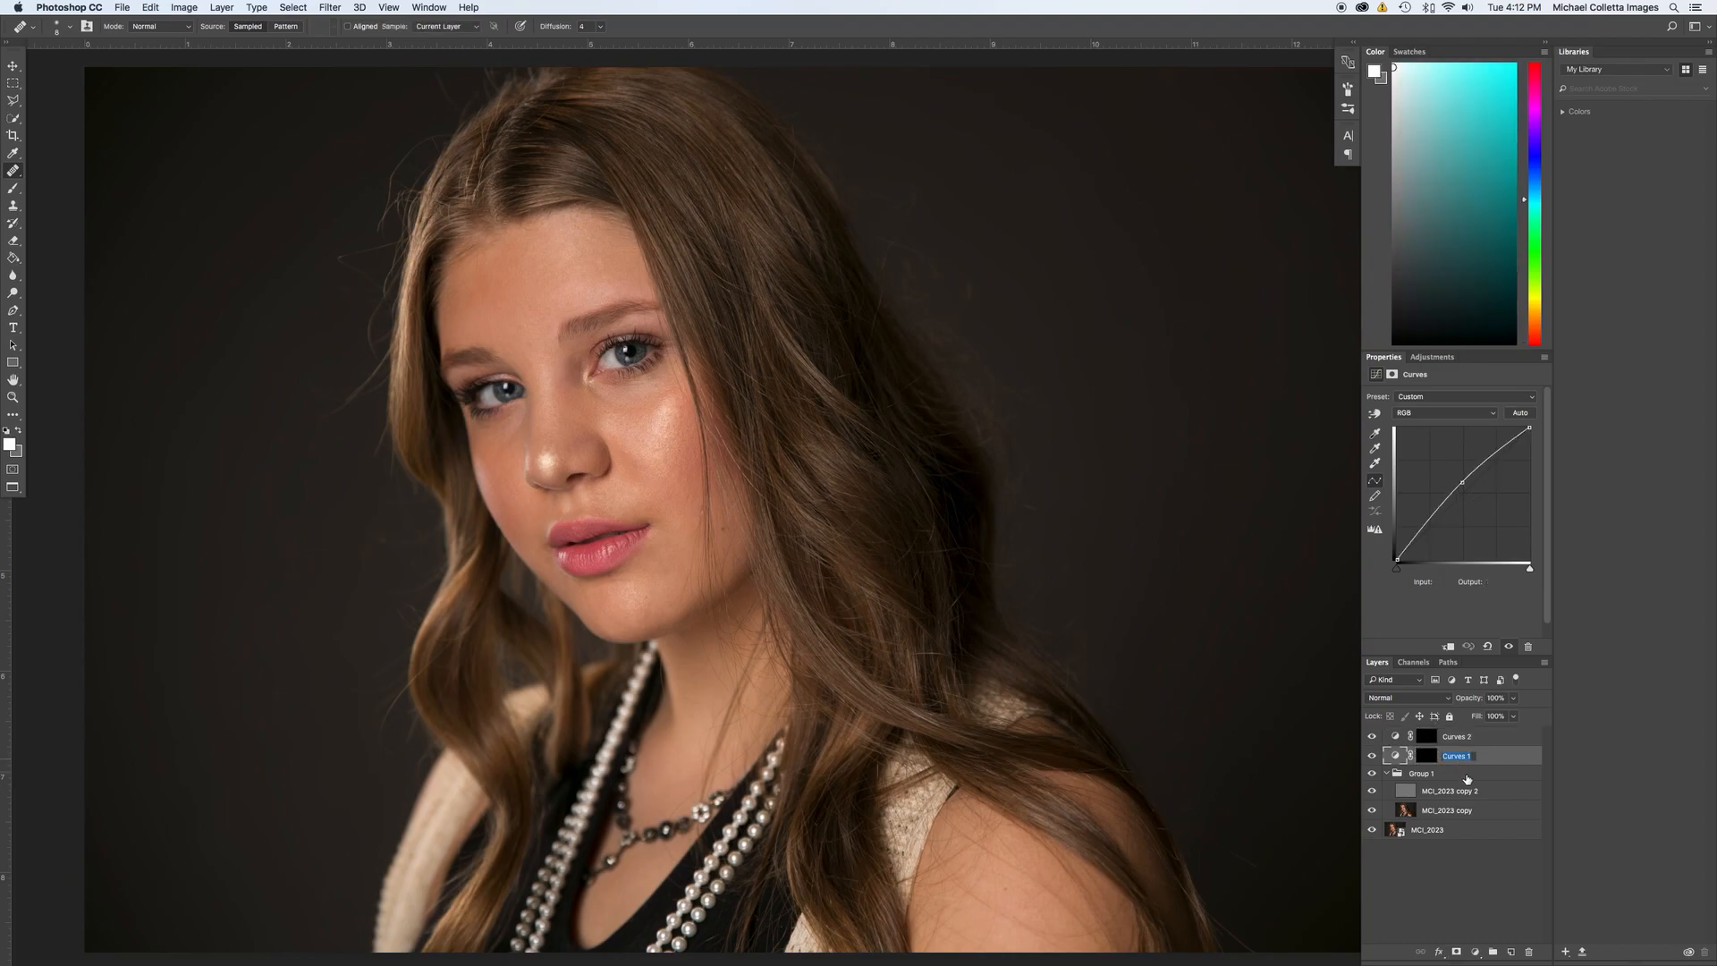
key("Return")
left_click(1459, 739)
type("down")
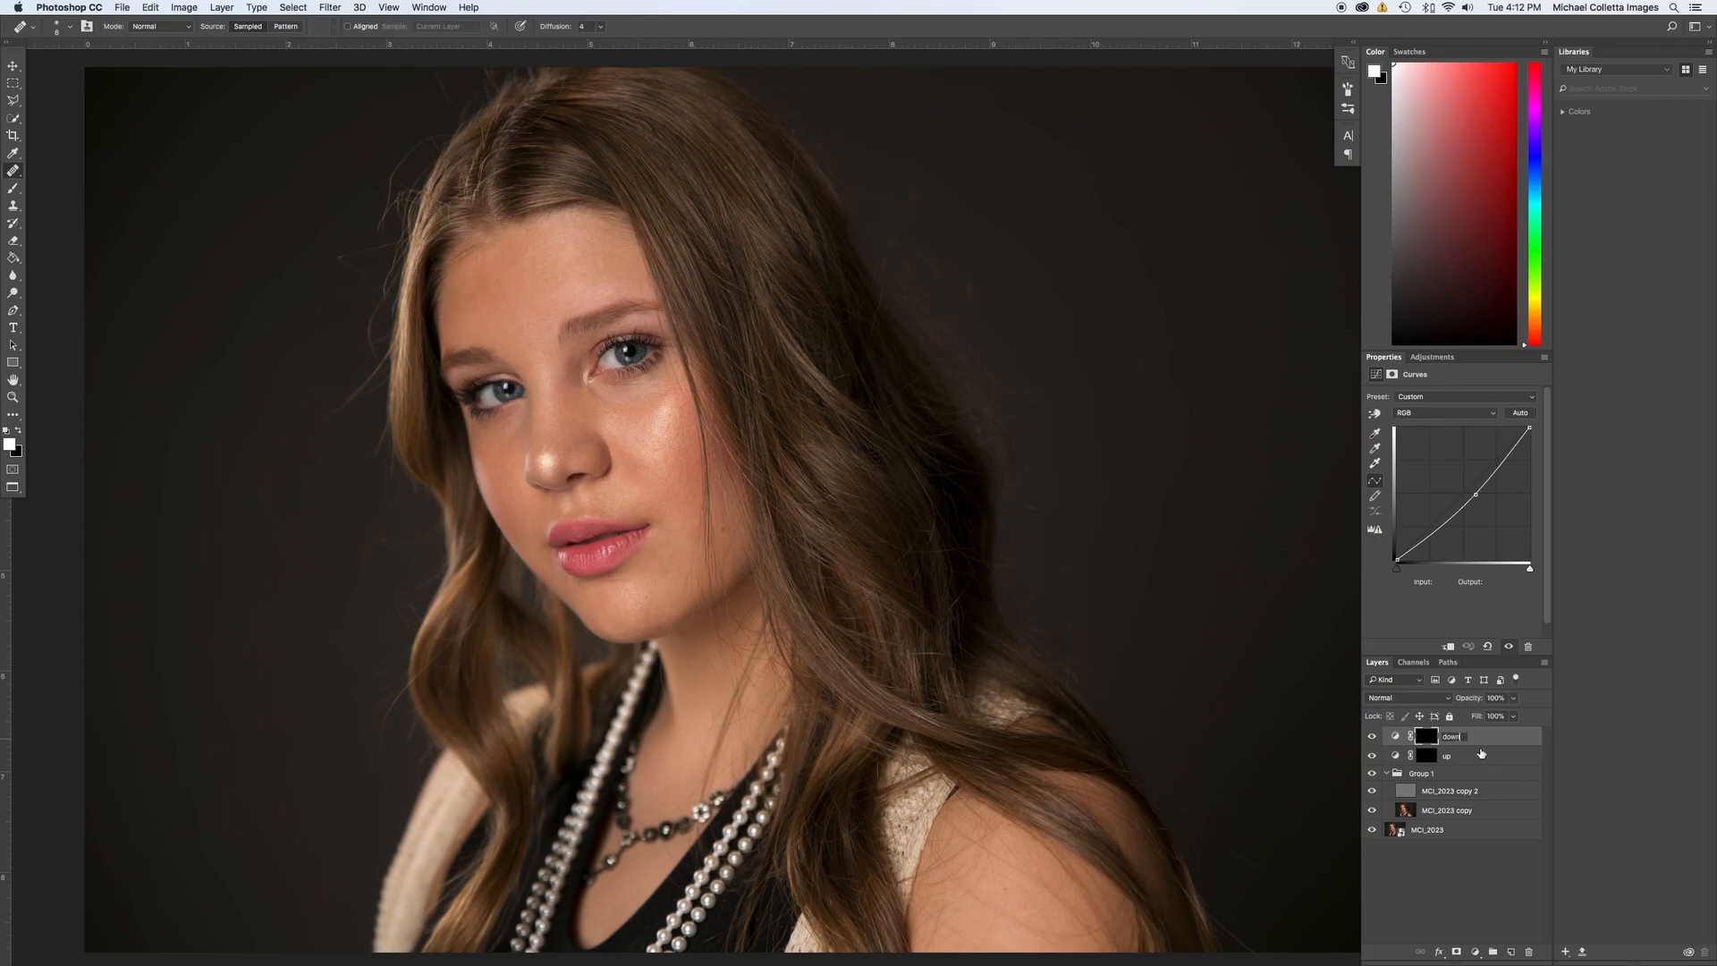
left_click(1475, 755)
Target the "up" layer's mask and set up the Brush tool with 3% flow and pen-pressure opacity.
left_click(1427, 756)
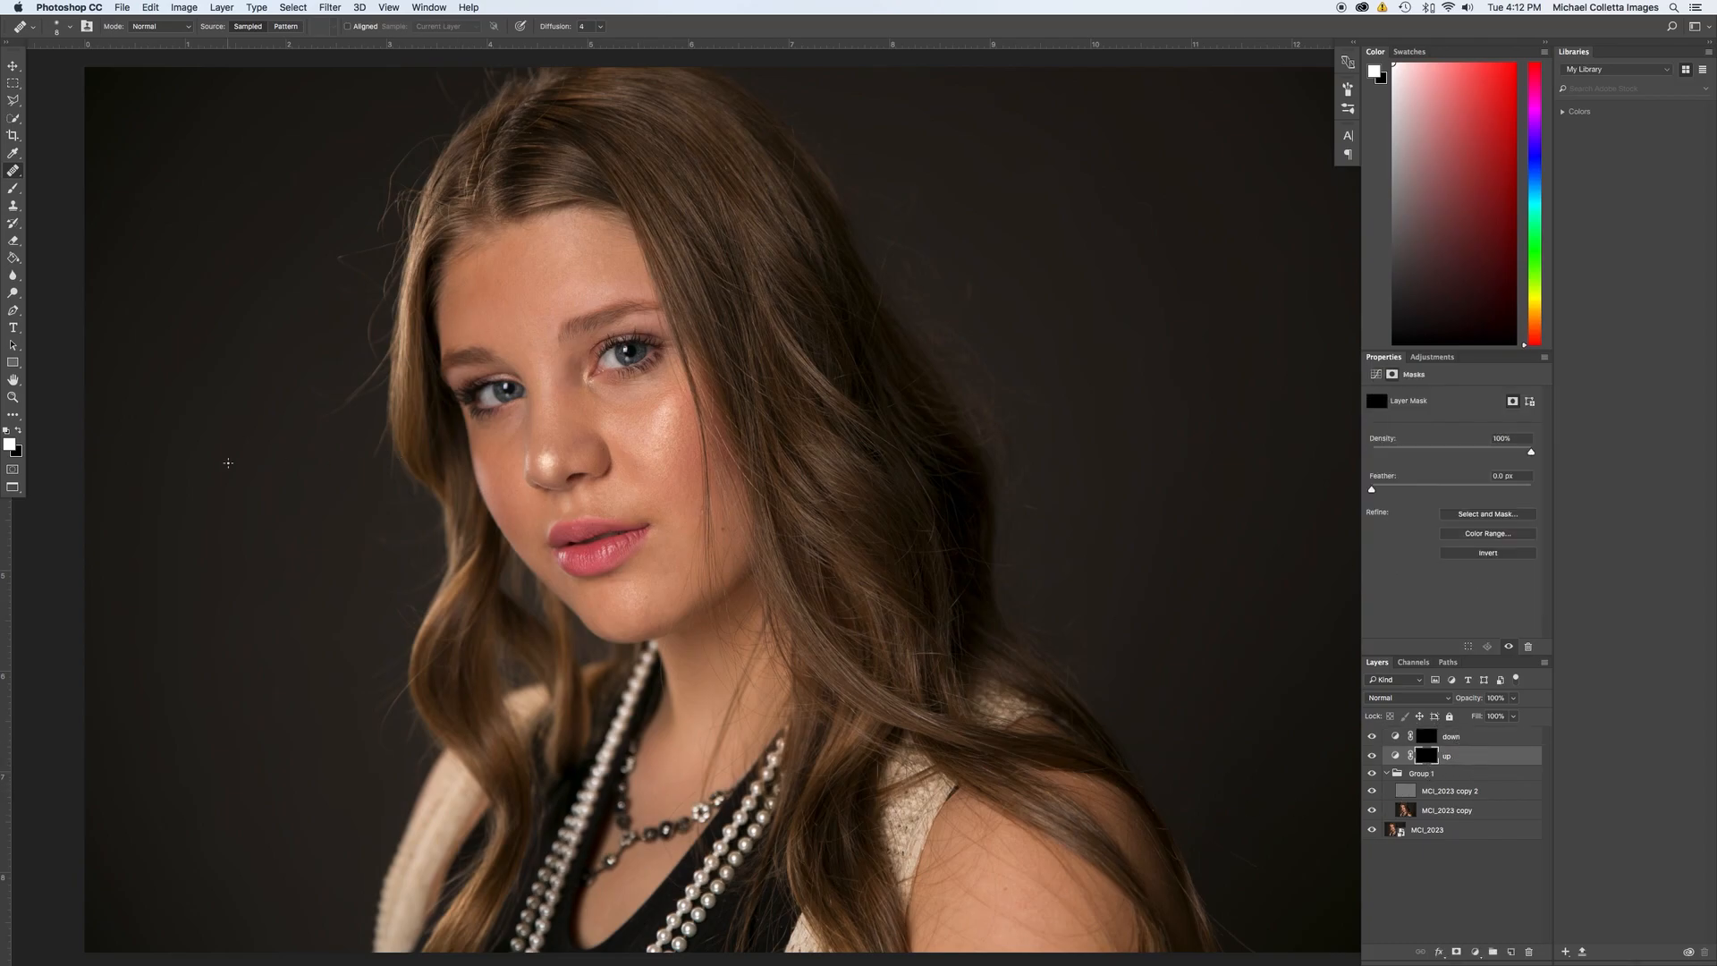
key("b")
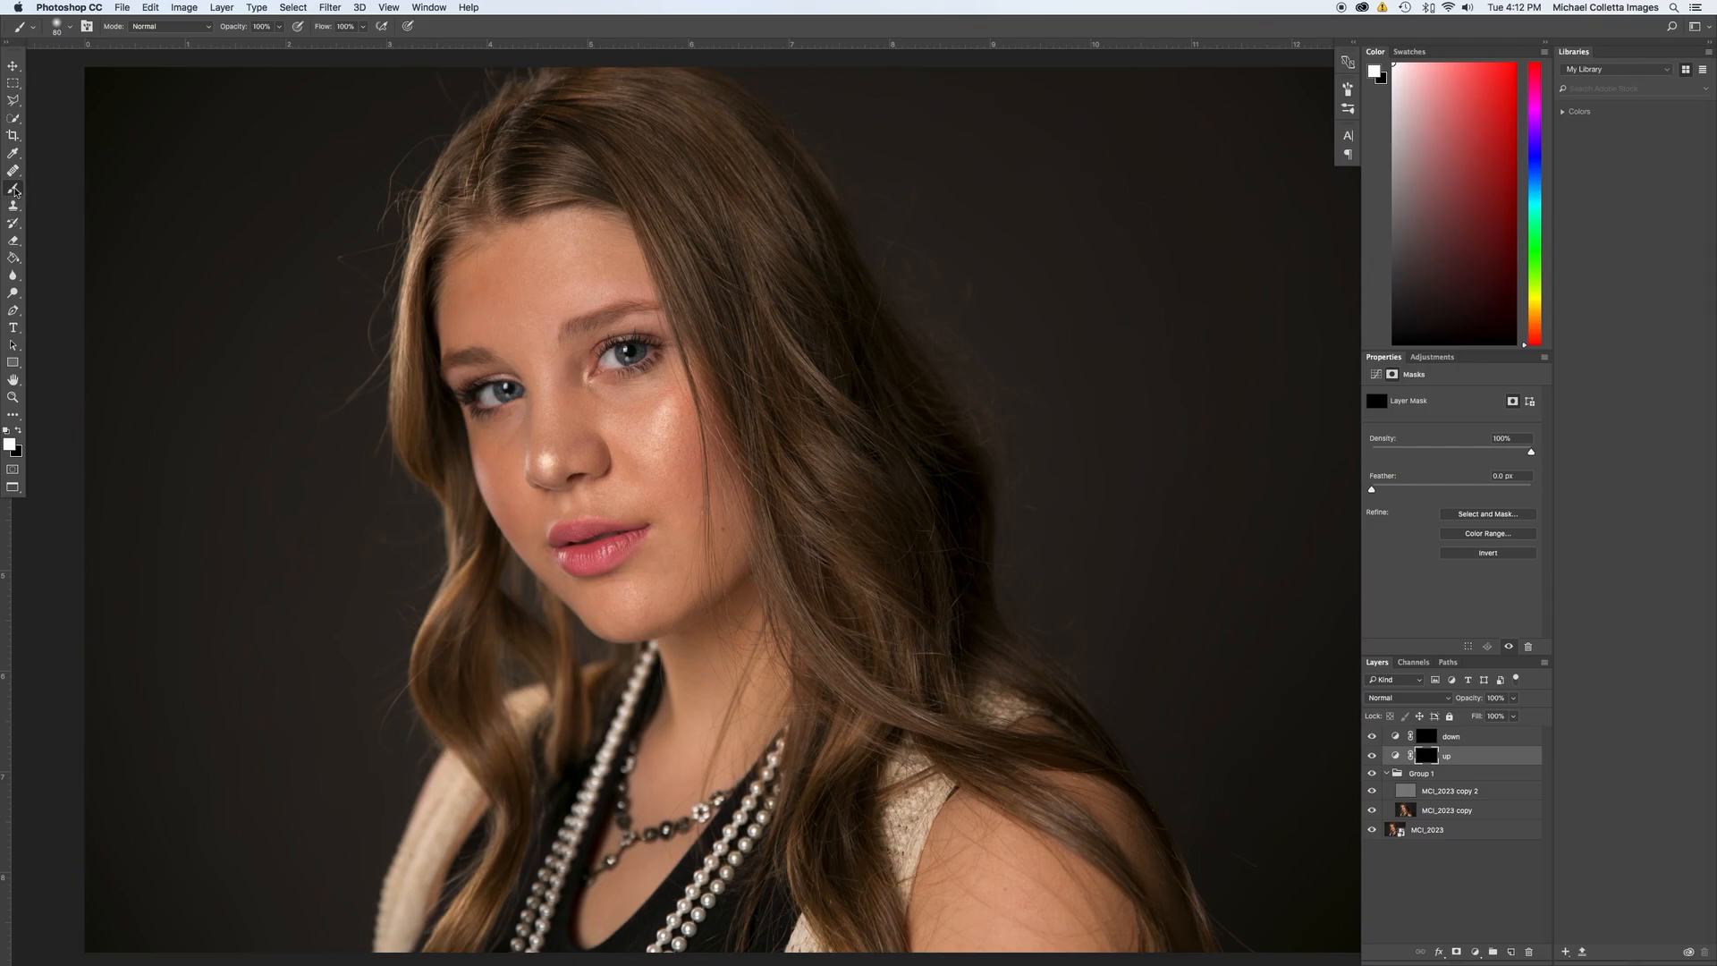
left_click(13, 189)
left_click(55, 186)
left_click(298, 27)
Paint small white strokes on the "up" mask with a reduced brush to lighten dark blotches on the nose and cheek.
scroll(863, 567, "up", 5)
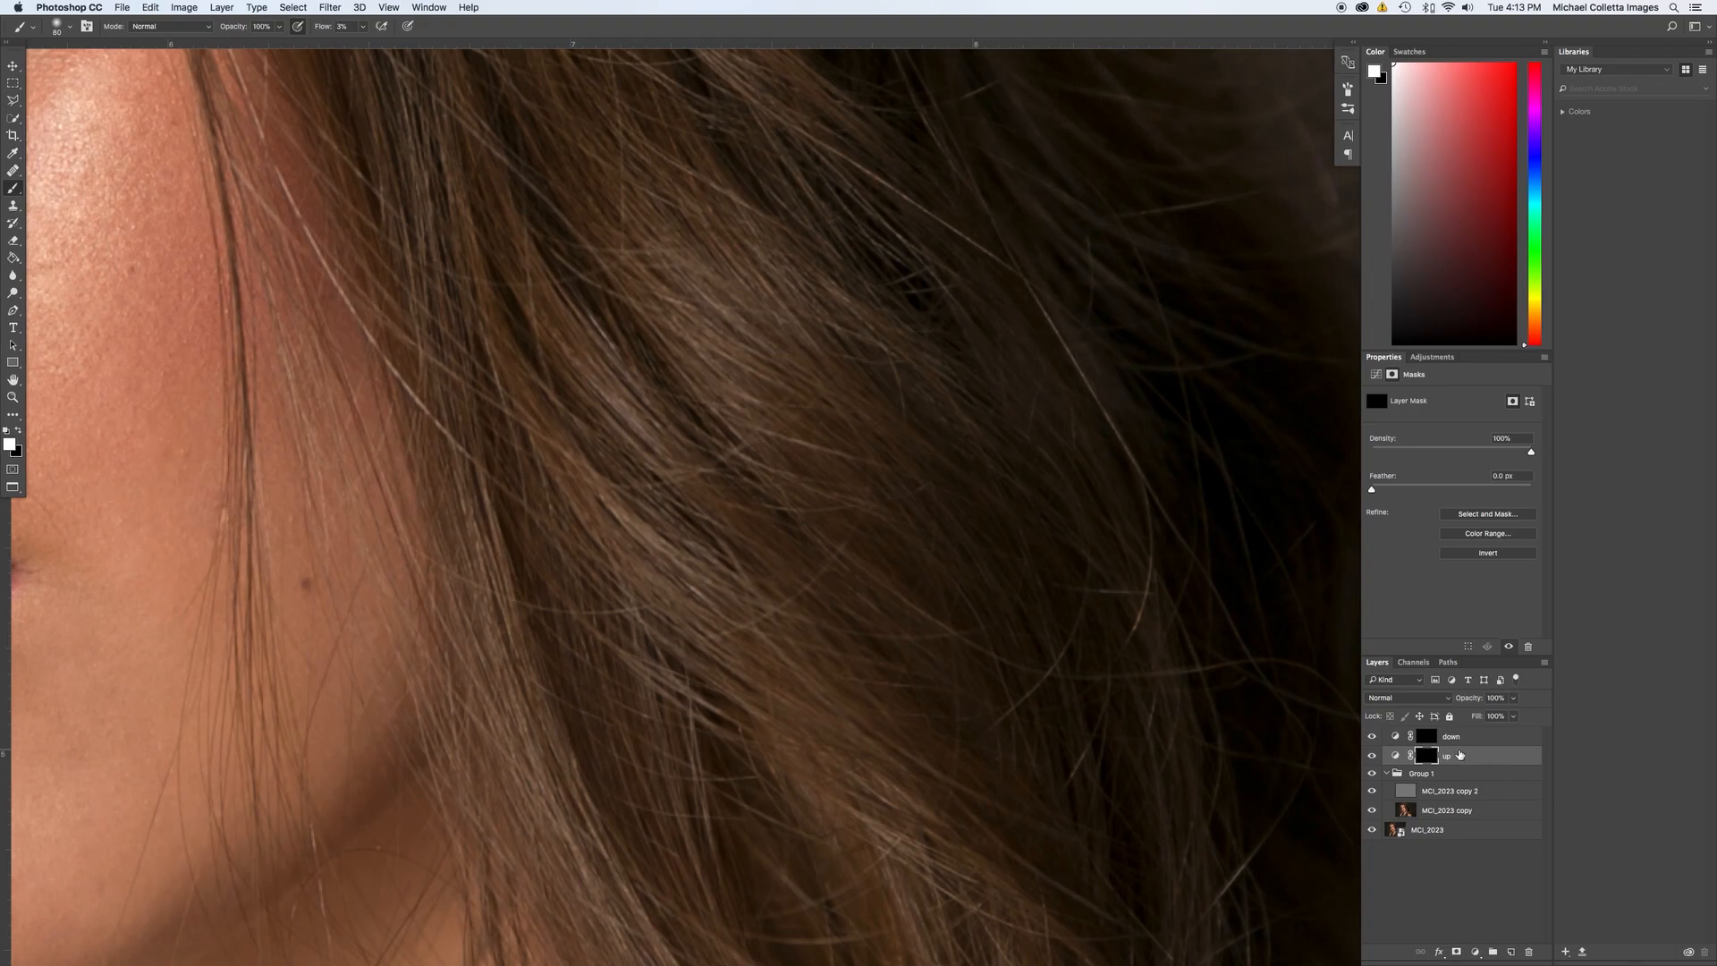
left_click_drag(372, 353, 1015, 597)
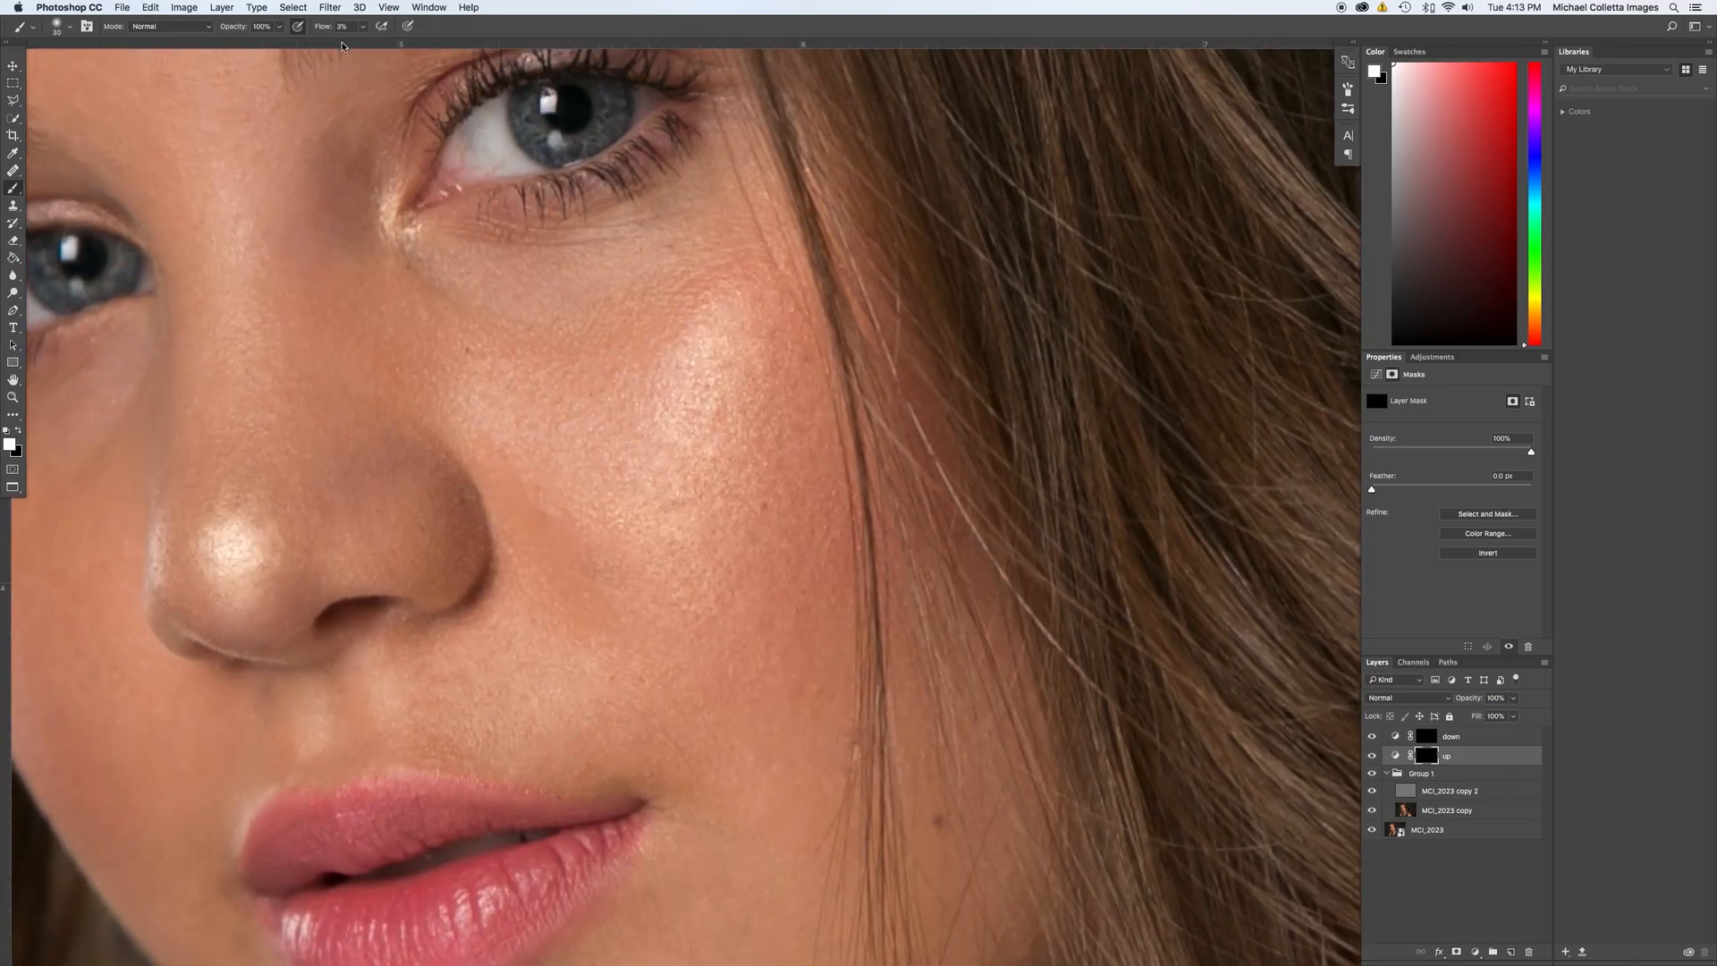
key("bracketleft")
key("bracketleft")
mouse_move(328, 448)
left_mouse_down()
mouse_move(342, 422)
mouse_move(314, 462)
mouse_move(348, 416)
mouse_move(314, 461)
mouse_move(359, 413)
mouse_move(315, 462)
mouse_move(367, 427)
left_mouse_up()
key("super+z")
key("super+z")
mouse_move(778, 497)
left_mouse_down()
mouse_move(798, 490)
mouse_move(771, 472)
mouse_move(801, 452)
mouse_move(778, 447)
mouse_move(783, 415)
mouse_move(760, 452)
mouse_move(756, 428)
left_mouse_up()
left_click(782, 440)
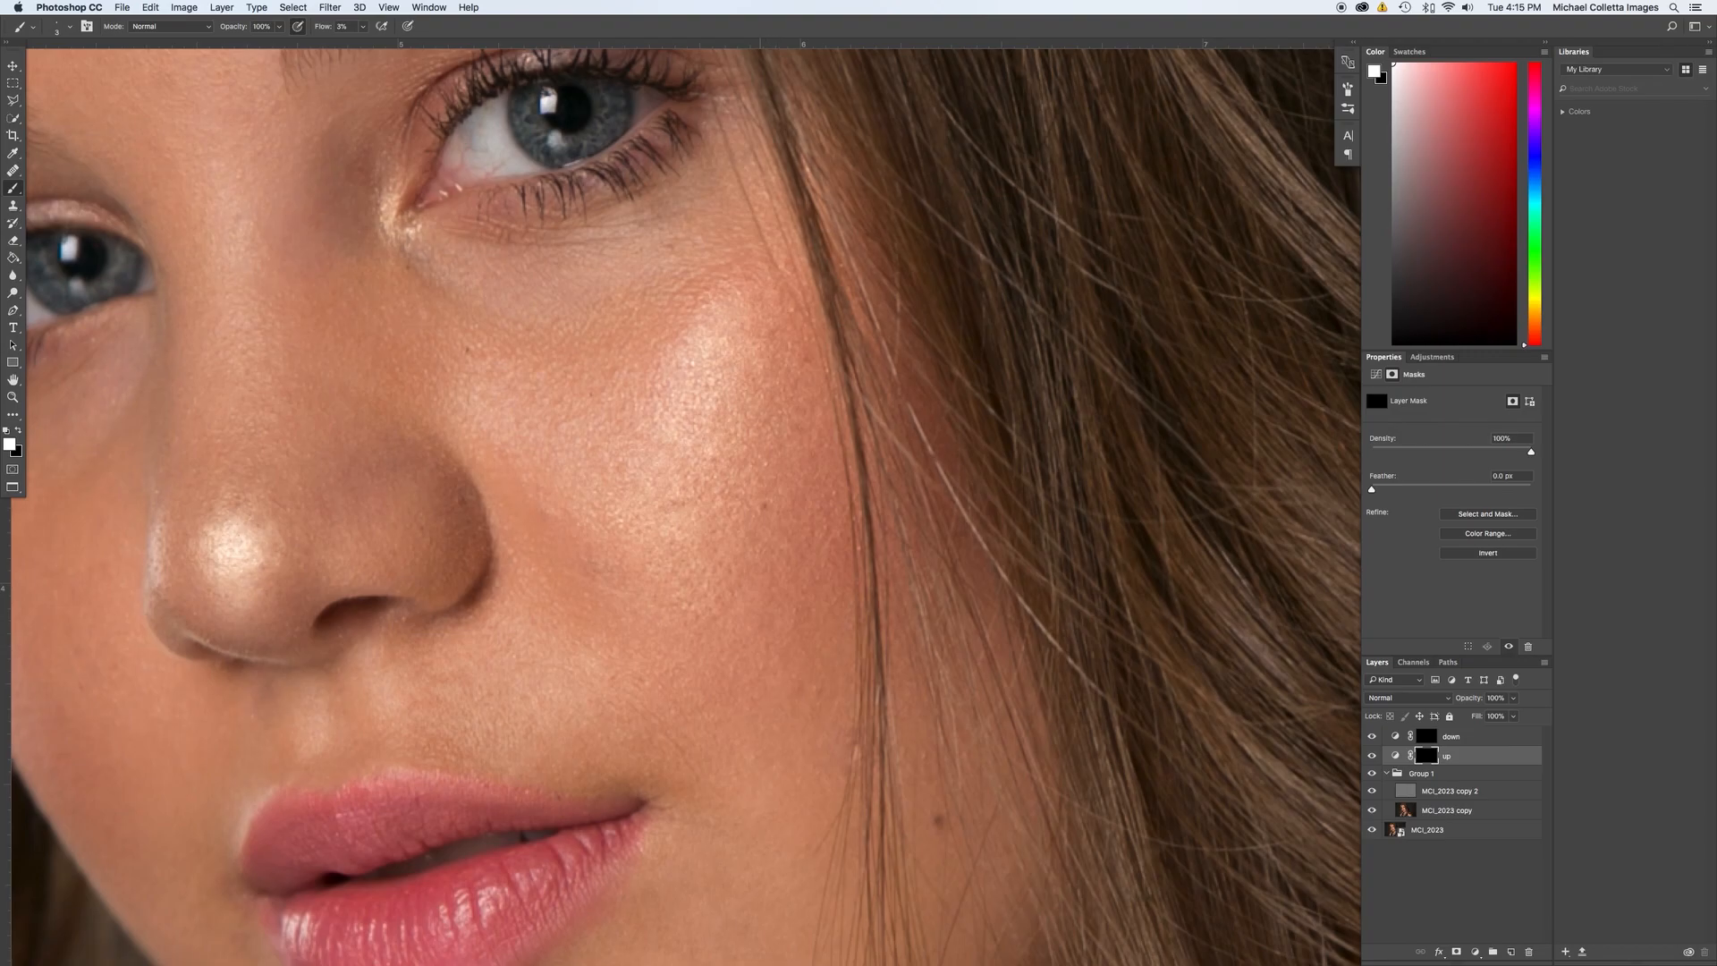
Paint the "down" mask over bright cheek spots, then work on the "up" mask over dark ones, adjusting the brush size.
left_click(1431, 738)
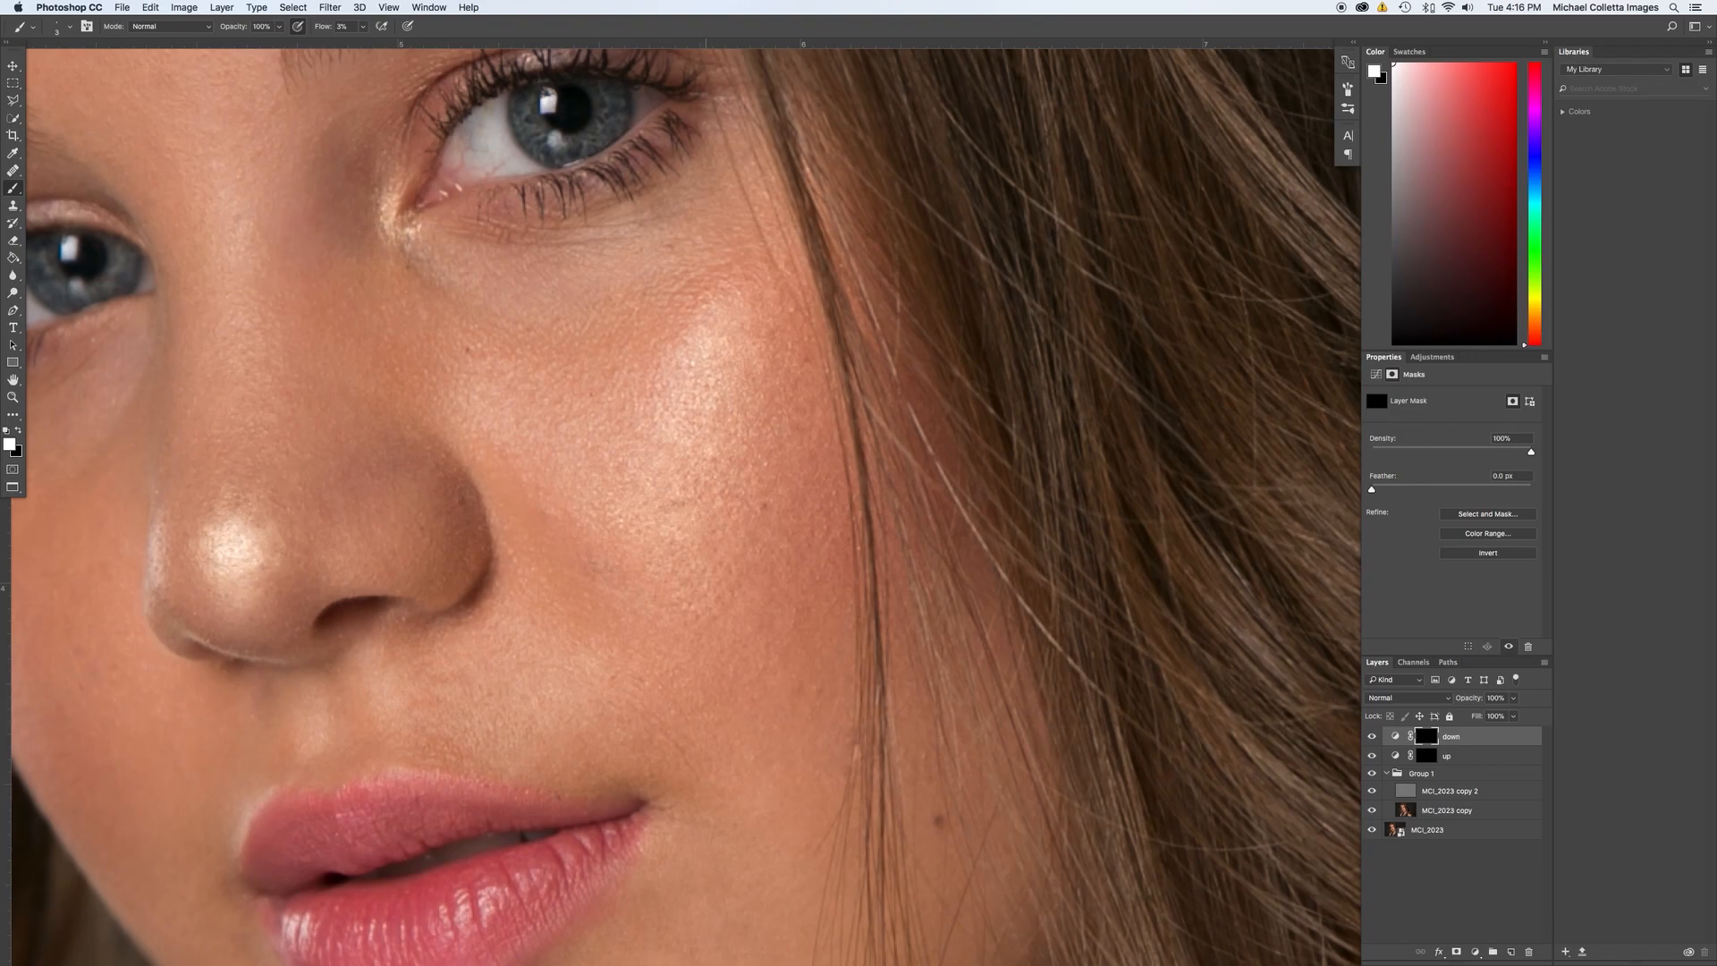
left_click(1428, 759)
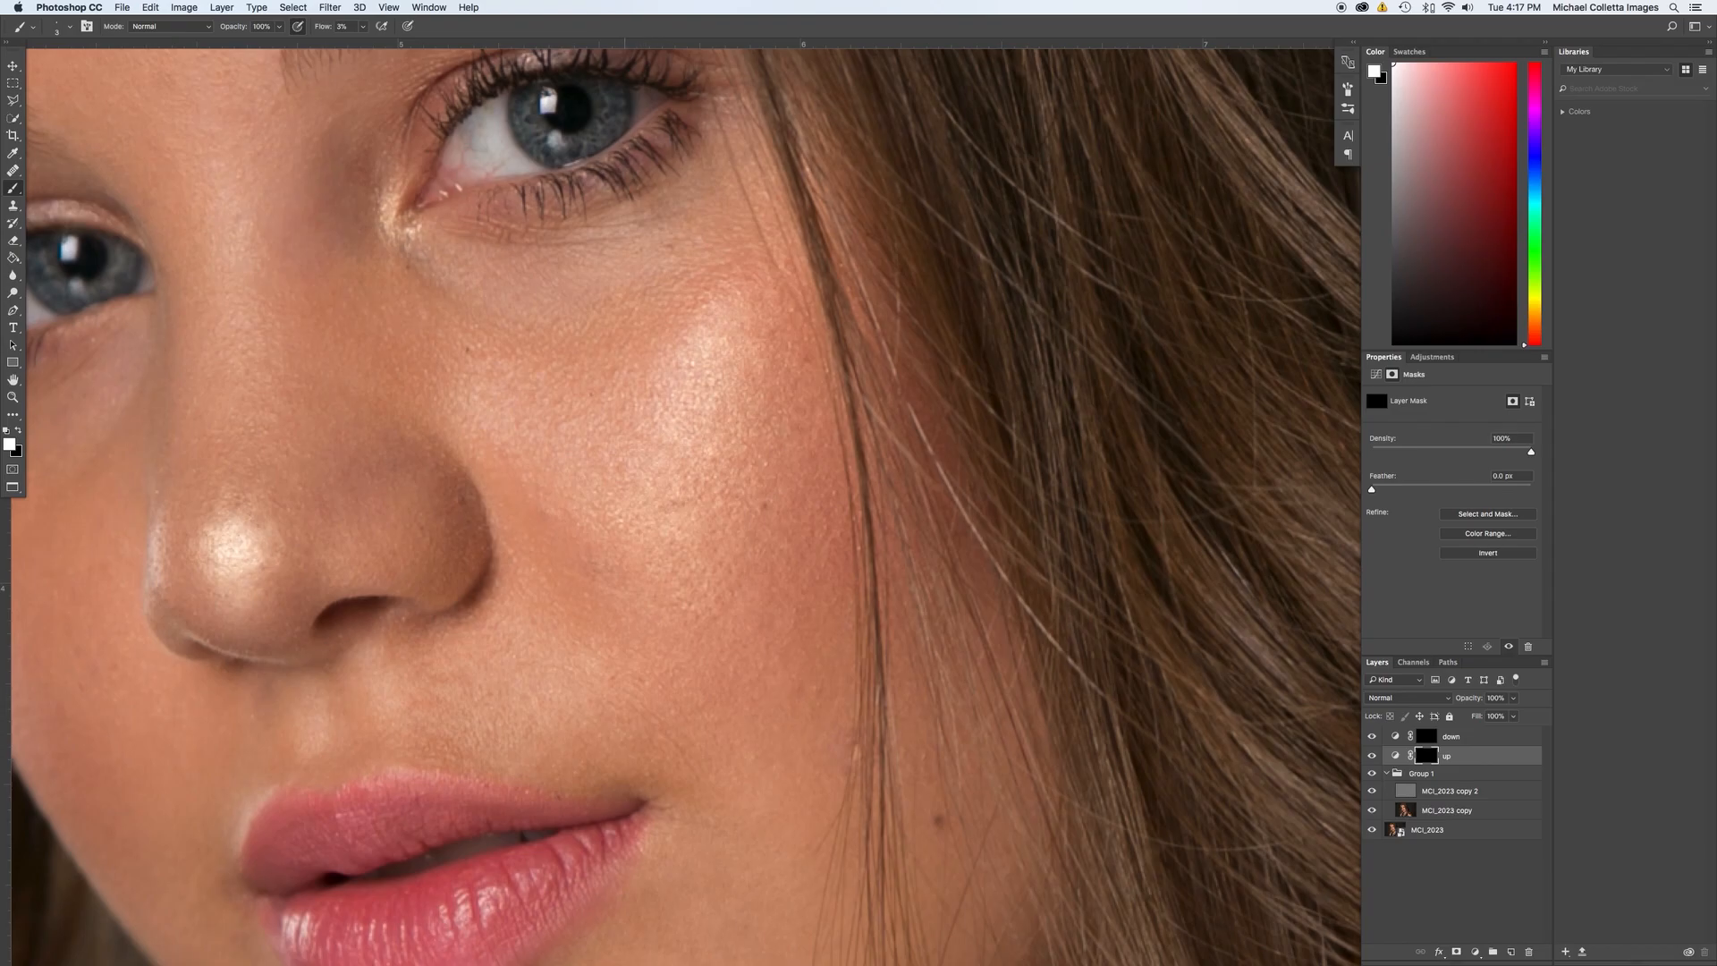
key("bracketright")
key("bracketright")
key("bracketleft")
Enlarge the brush and lighten broader shadow areas of the face through the "up" mask.
scroll(693, 433, "down", 6)
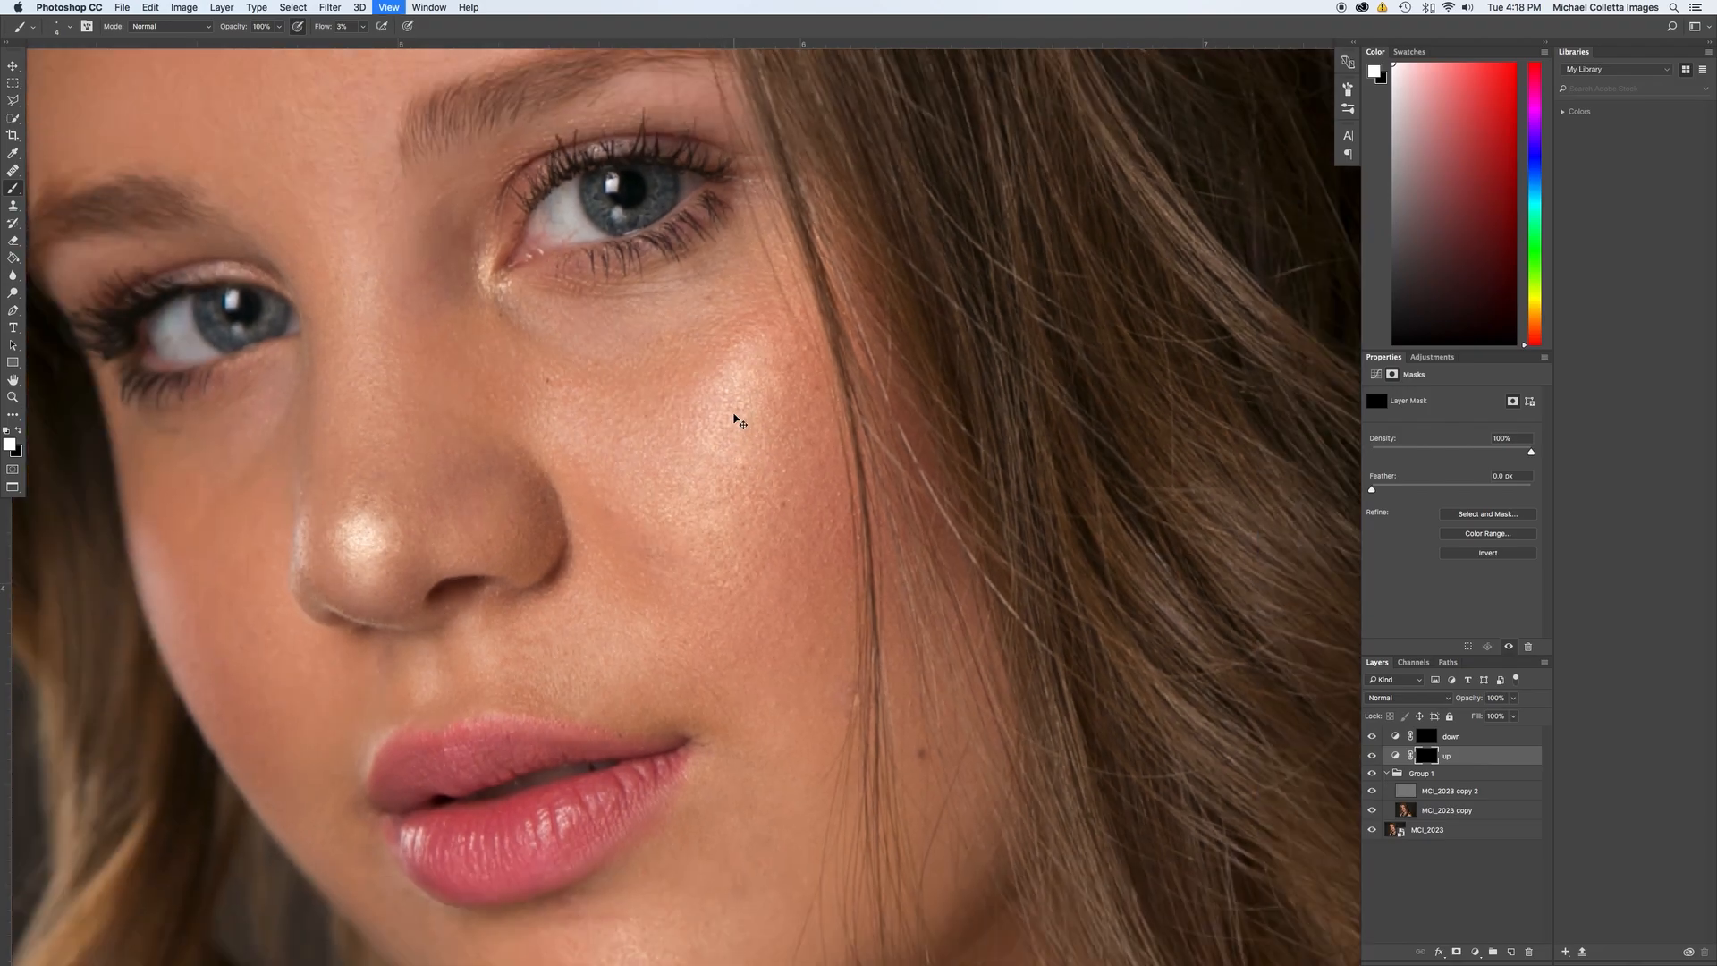
scroll(748, 471, "up", 5)
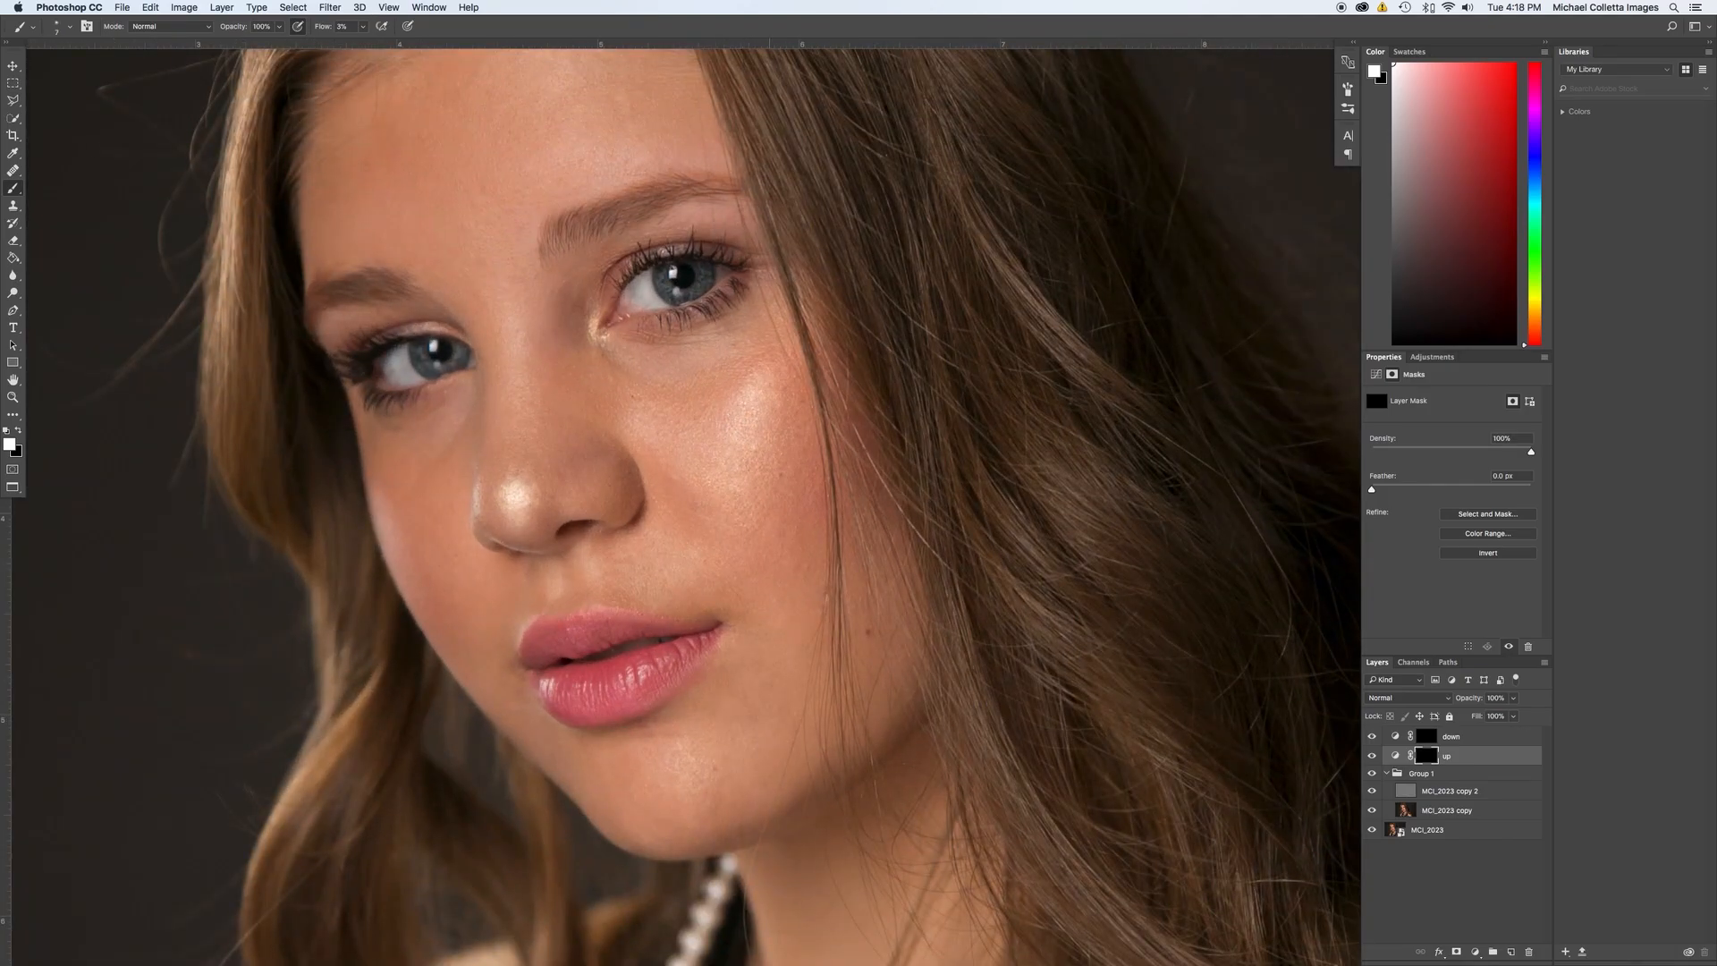
scroll(785, 466, "down", 3)
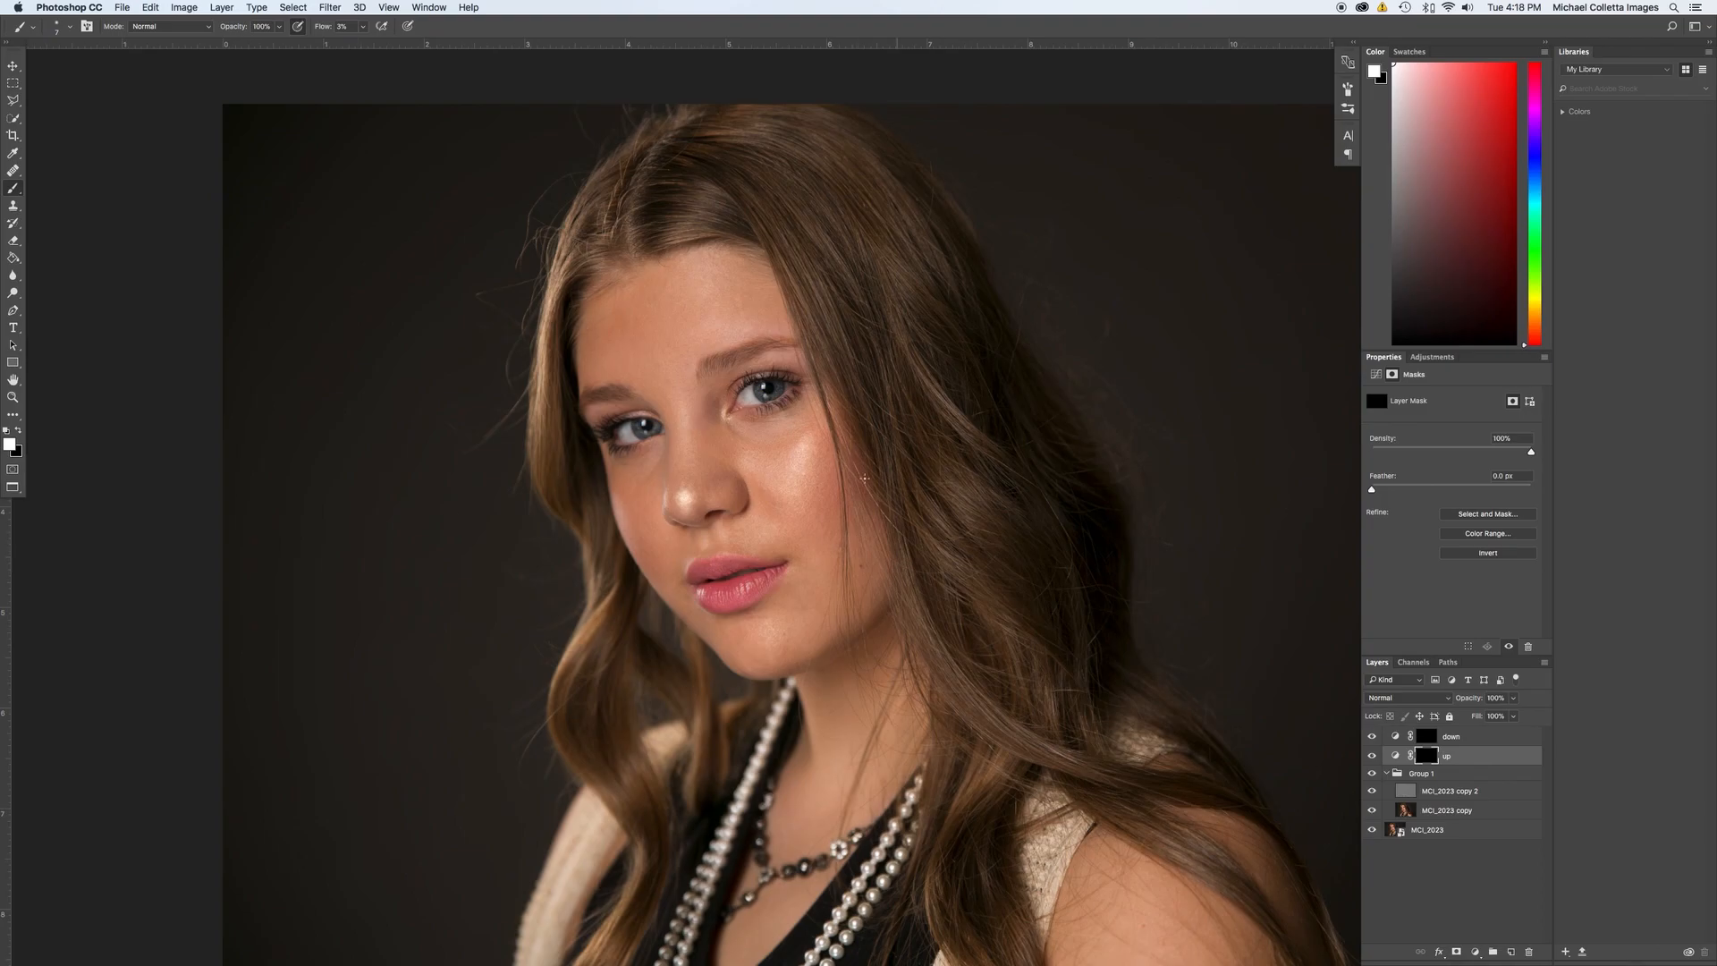
key("bracketright")
key("bracketright")
key("bracketright")
key("bracketright")
key("bracketleft")
key("bracketleft")
scroll(868, 521, "up", 2)
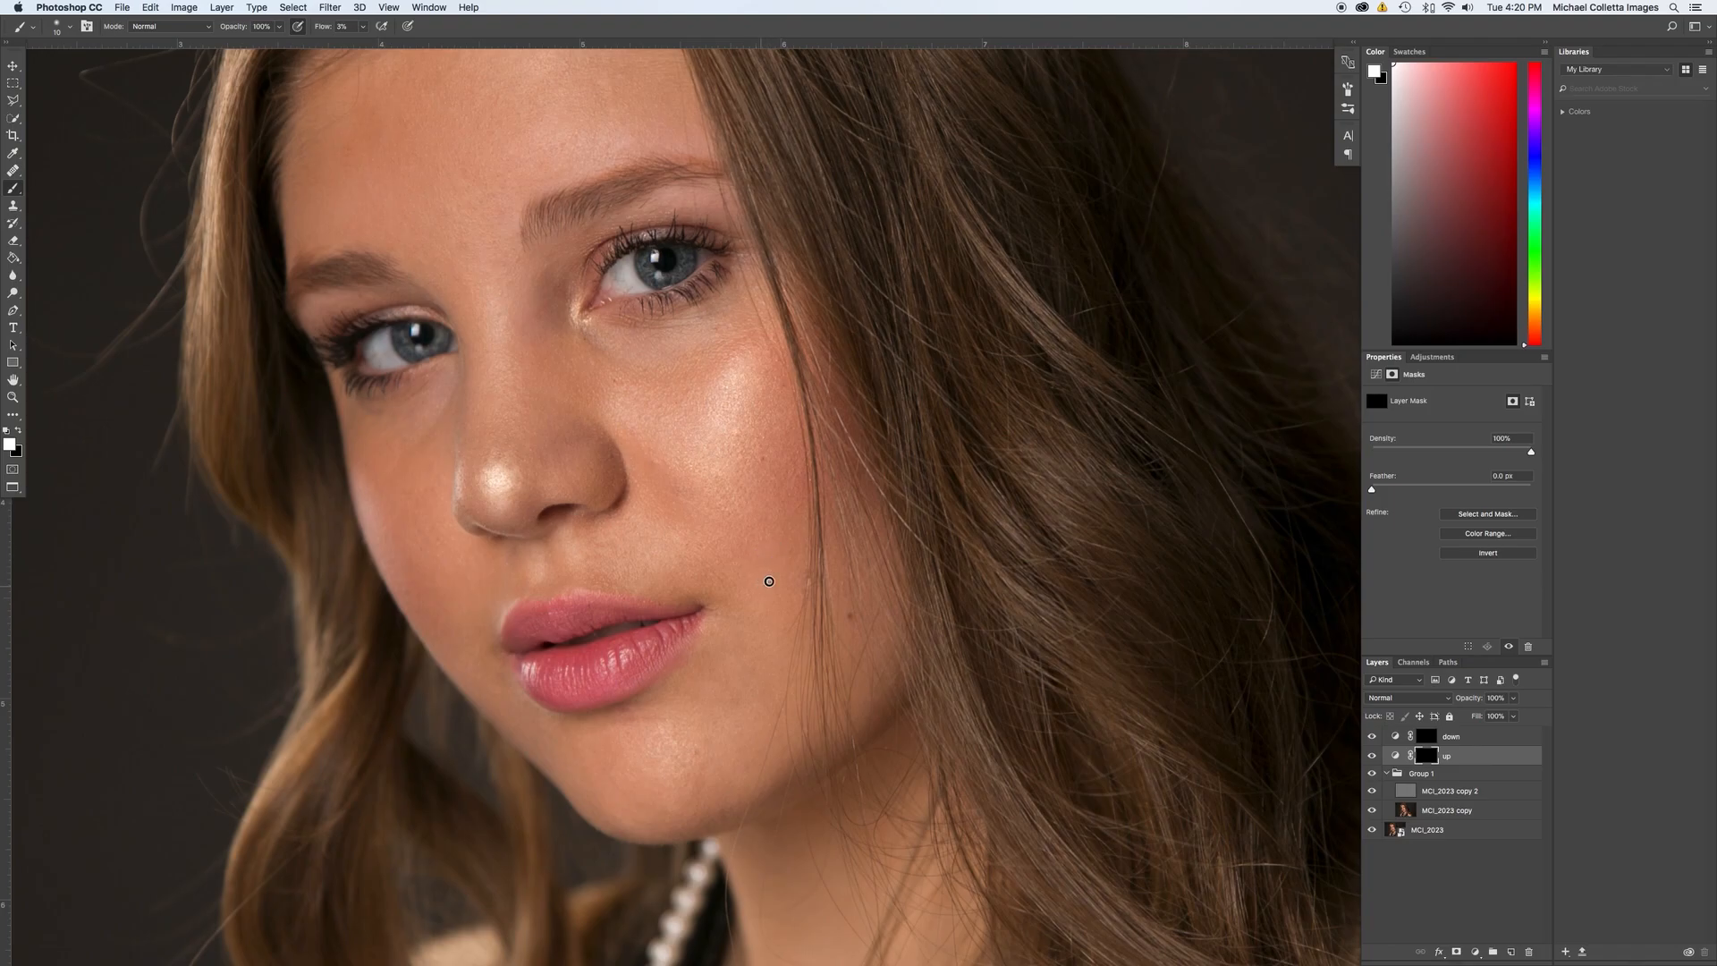
Switch to the "down" mask and darken small bright spots on the cheek with a smaller brush.
key("alt+bracketright")
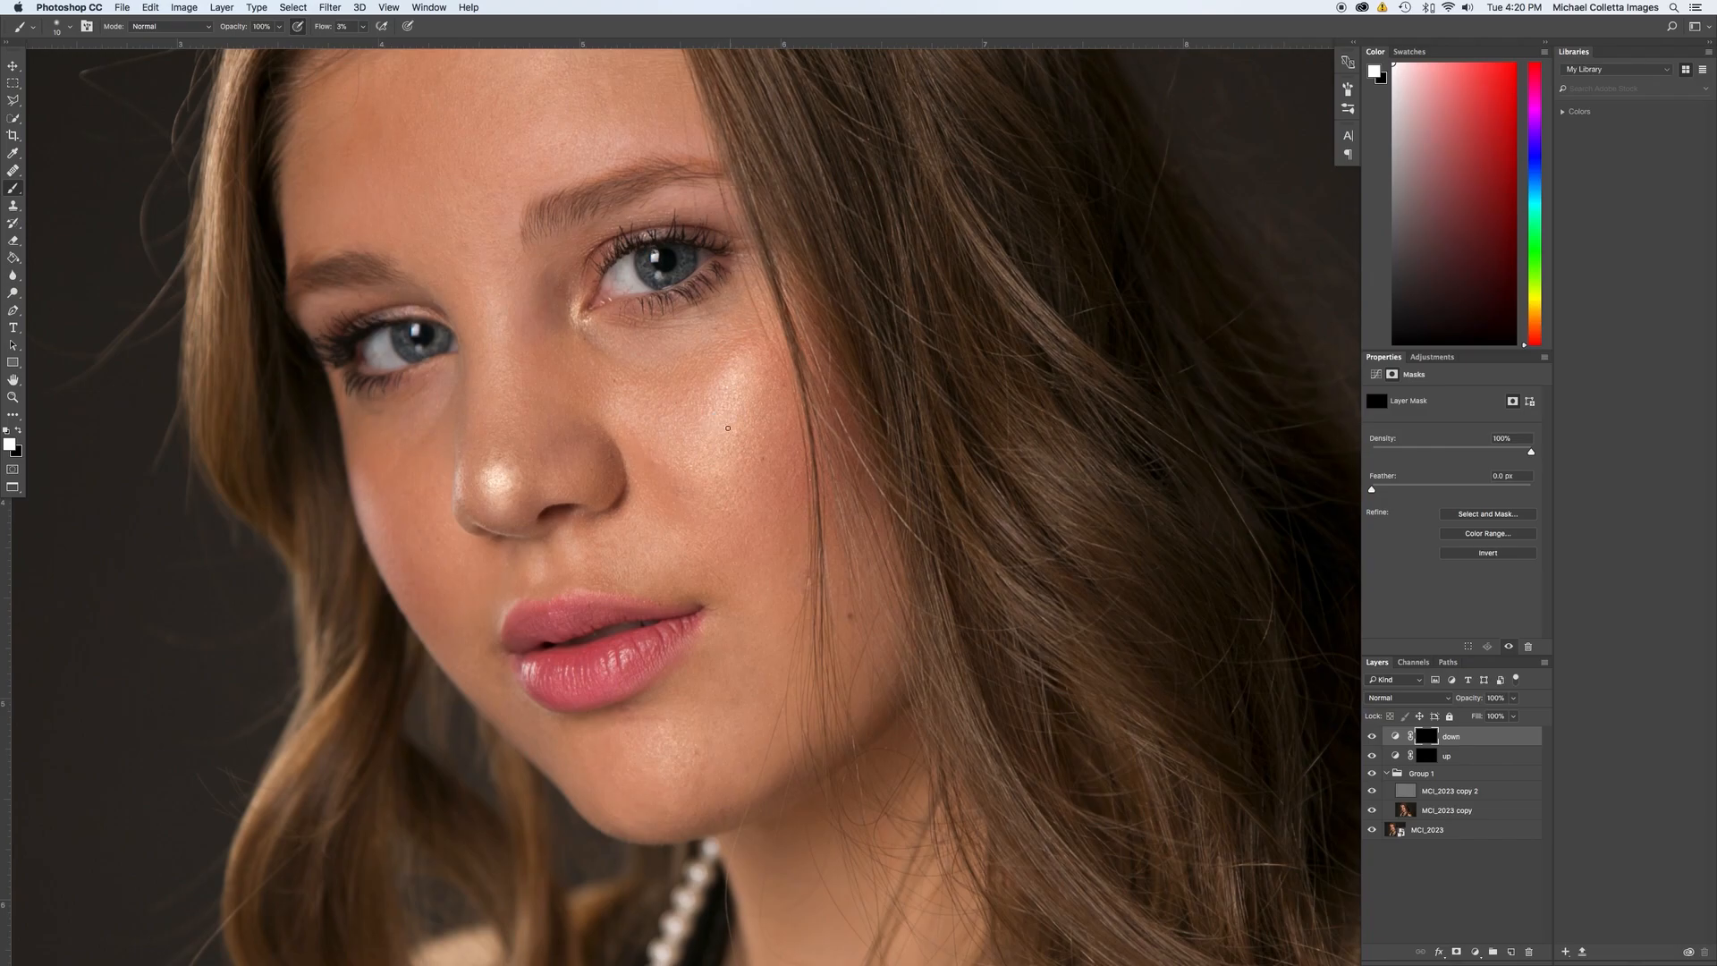
key("bracketleft")
key("bracketleft")
key("bracketleft")
key("bracketleft")
Alternate between the "up" and "down" masks to even out the remaining light and dark patches on the face.
left_click(1425, 756)
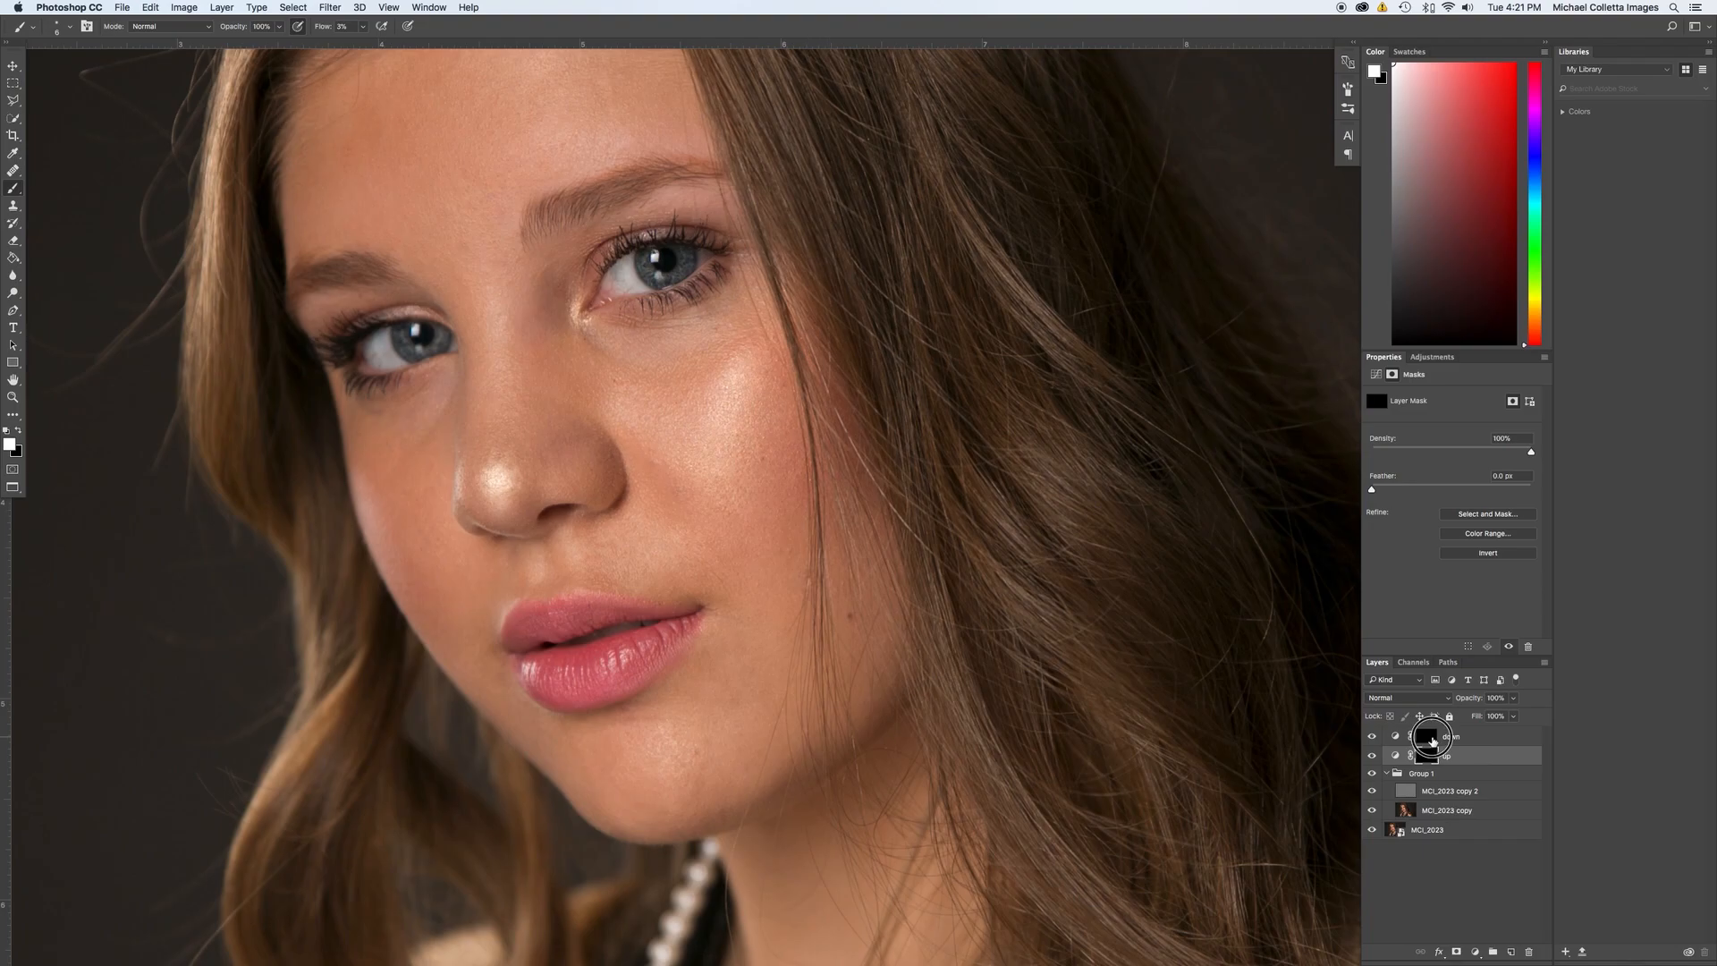
left_click(1430, 739)
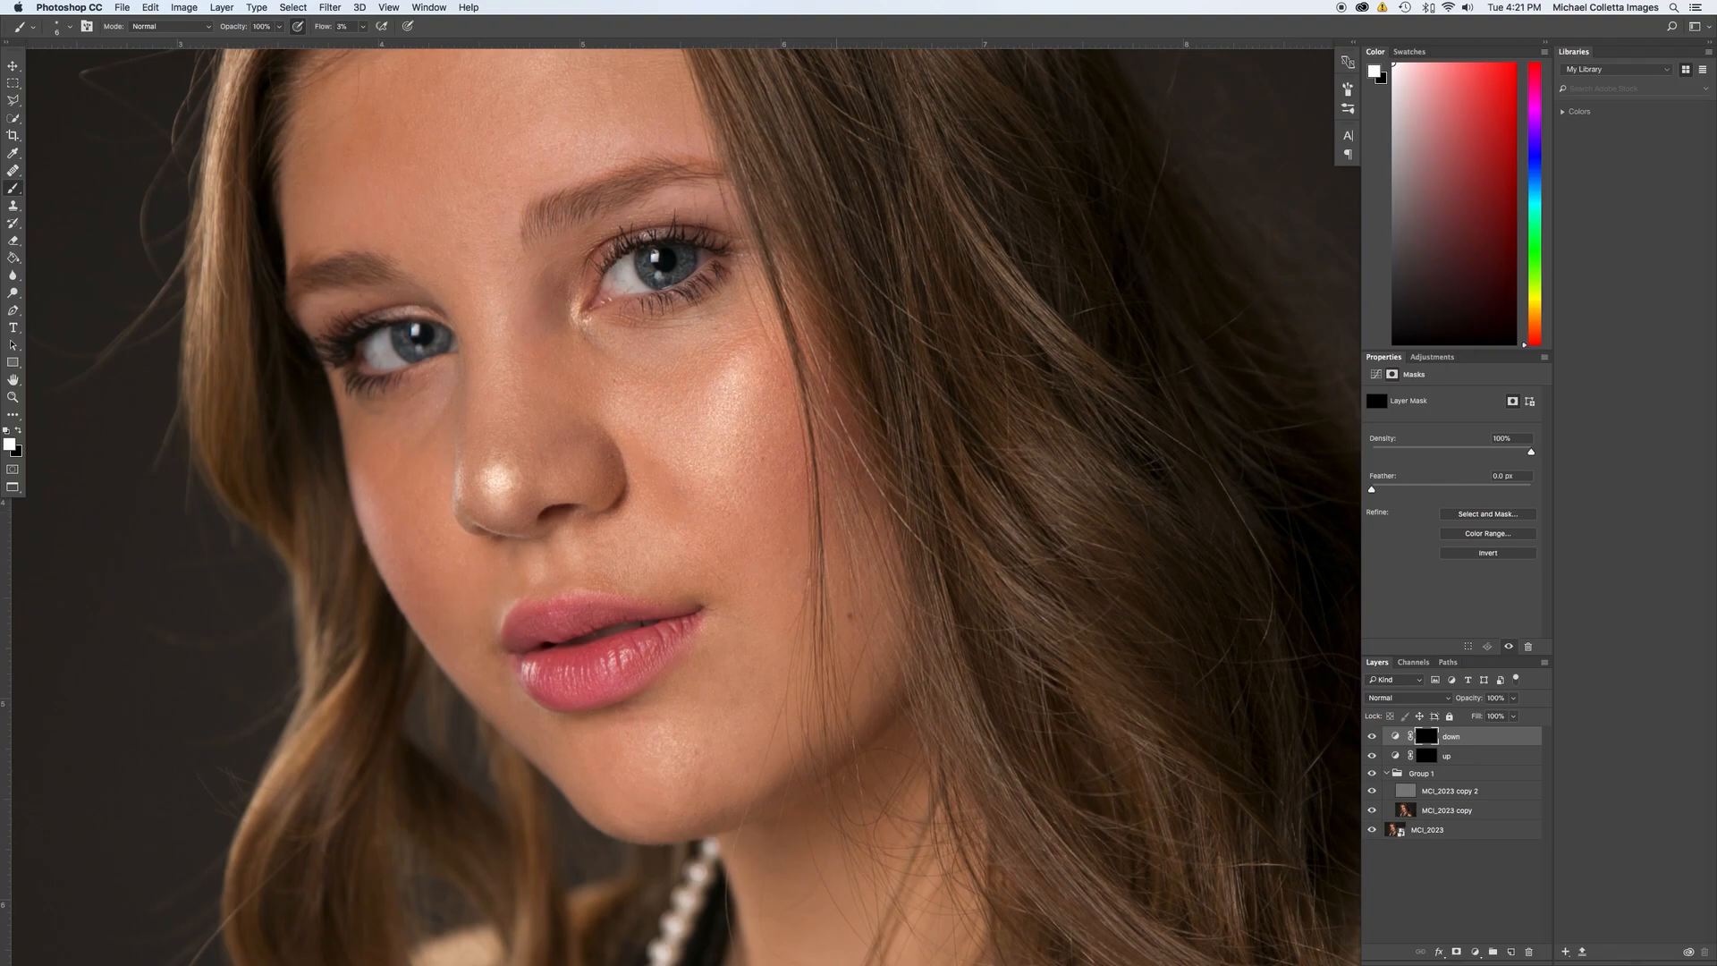
left_click(1425, 757)
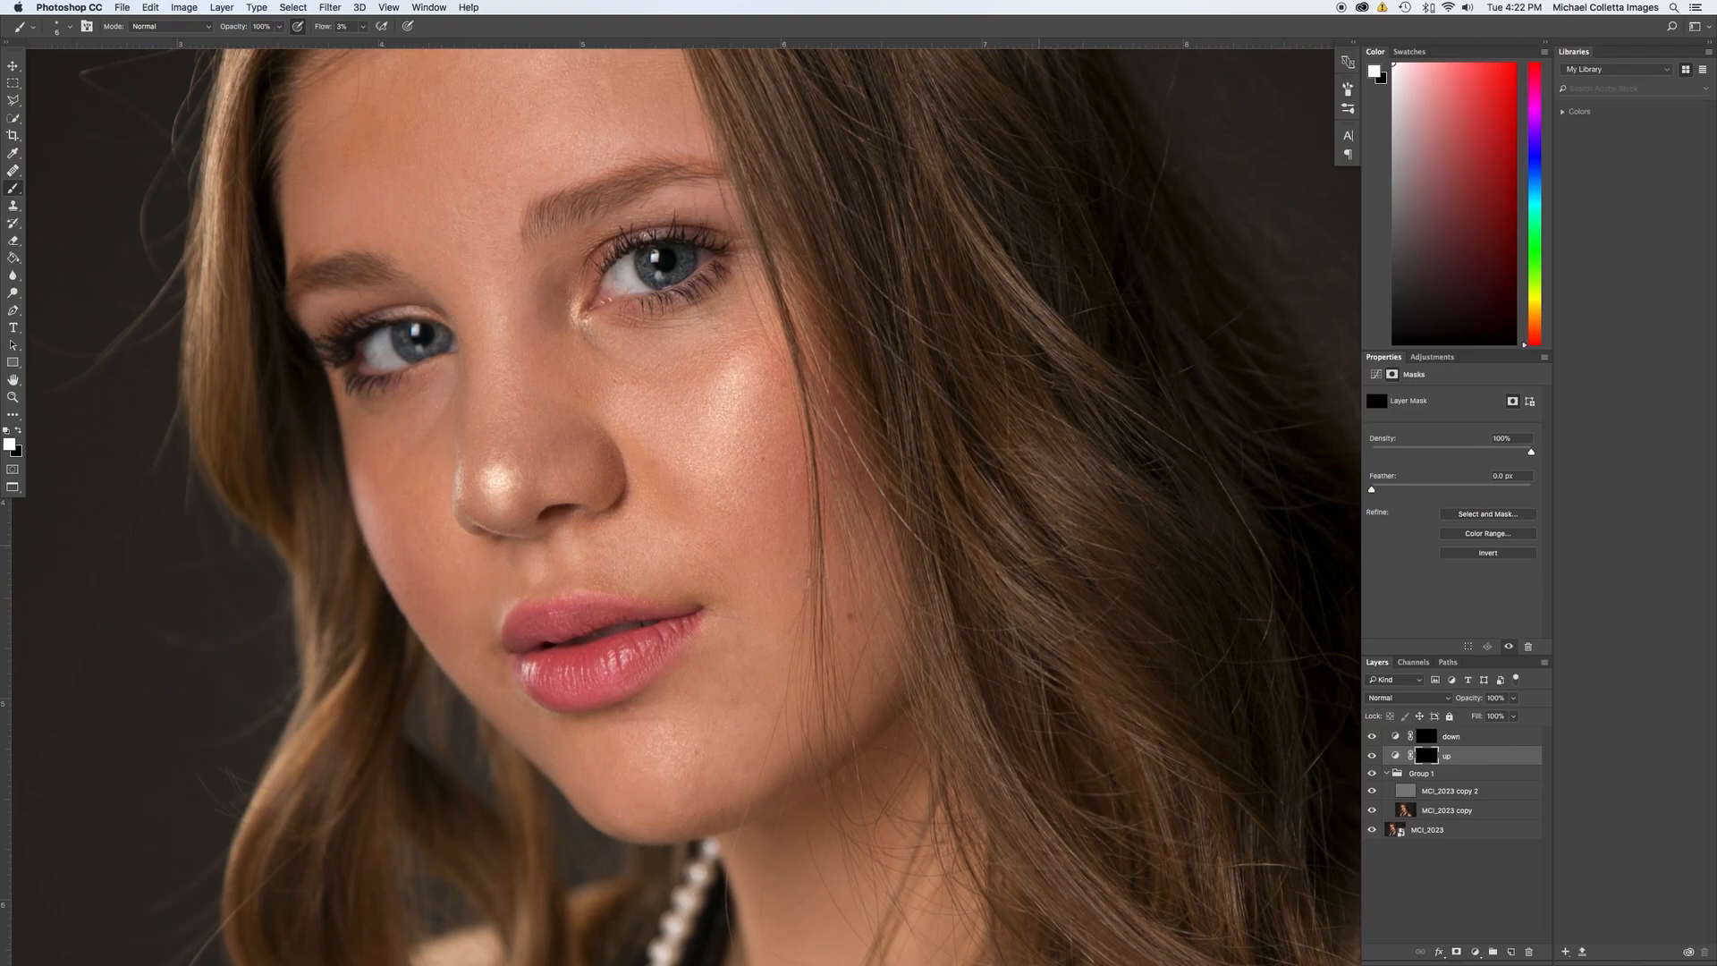
Tone down larger bright areas of the cheek on the "down" mask with an enlarged brush.
key("super+minus")
left_click(1403, 738)
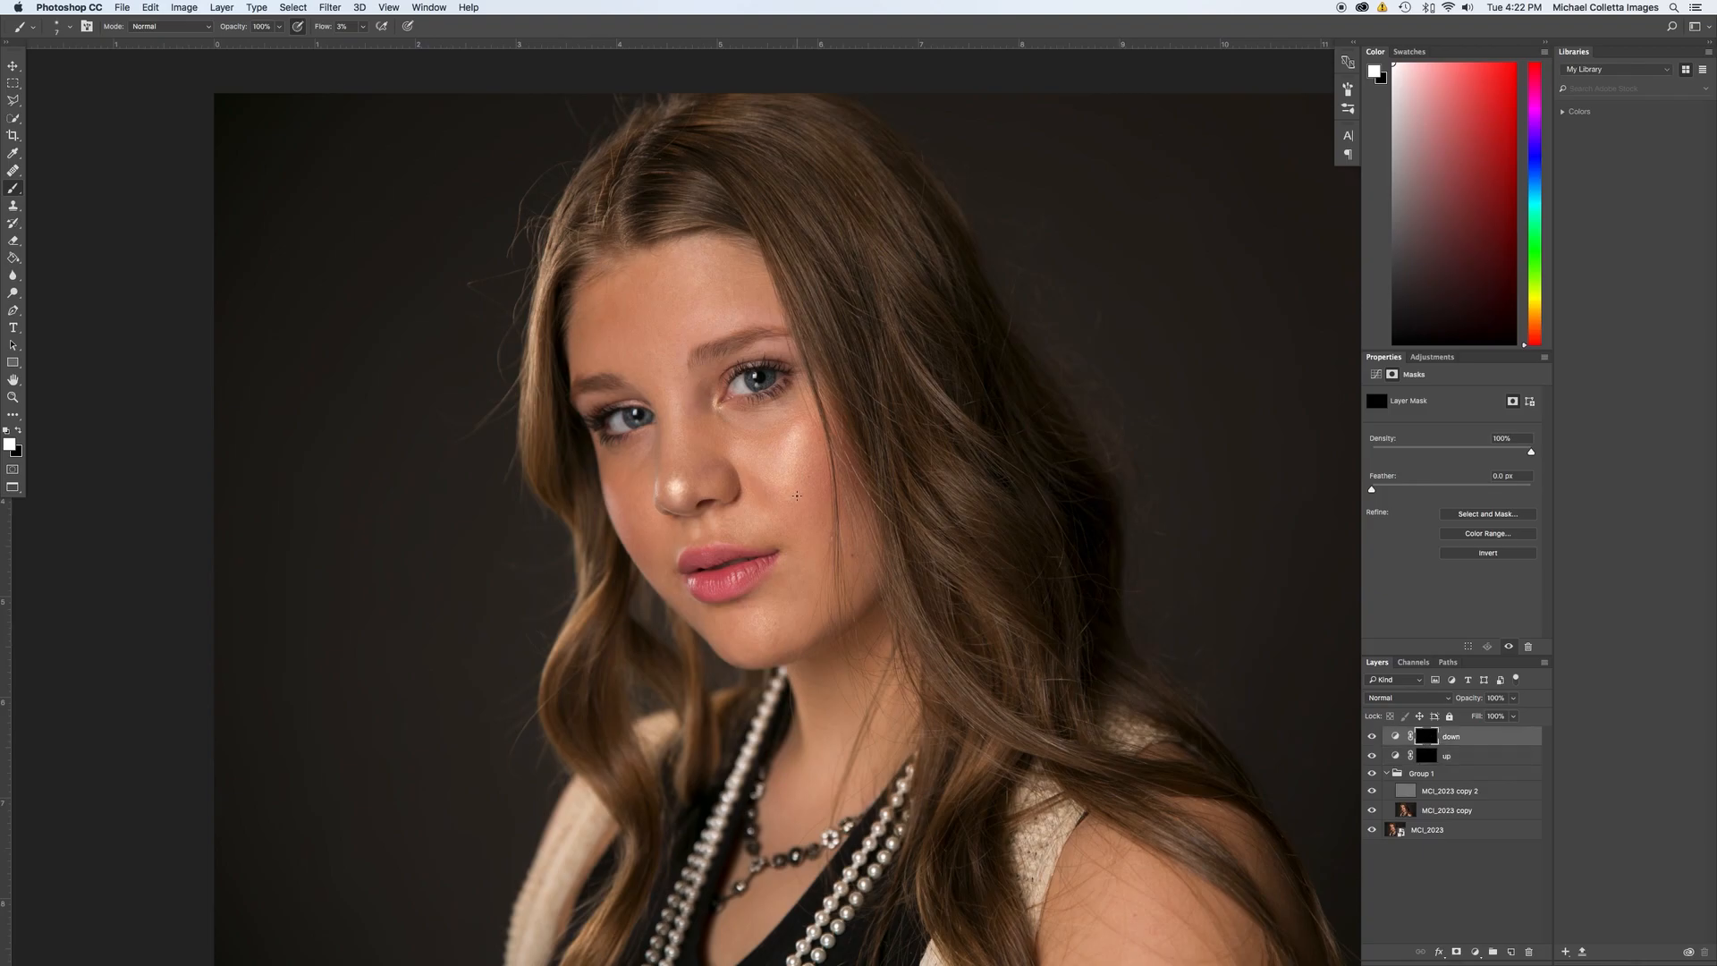
key("bracketright")
key("bracketright")
key("bracketright")
Select Group 1 and examine the skin retouching on the face both close up and across the whole portrait.
left_click(1467, 773)
key("super+plus")
key("super+plus")
key("super+plus")
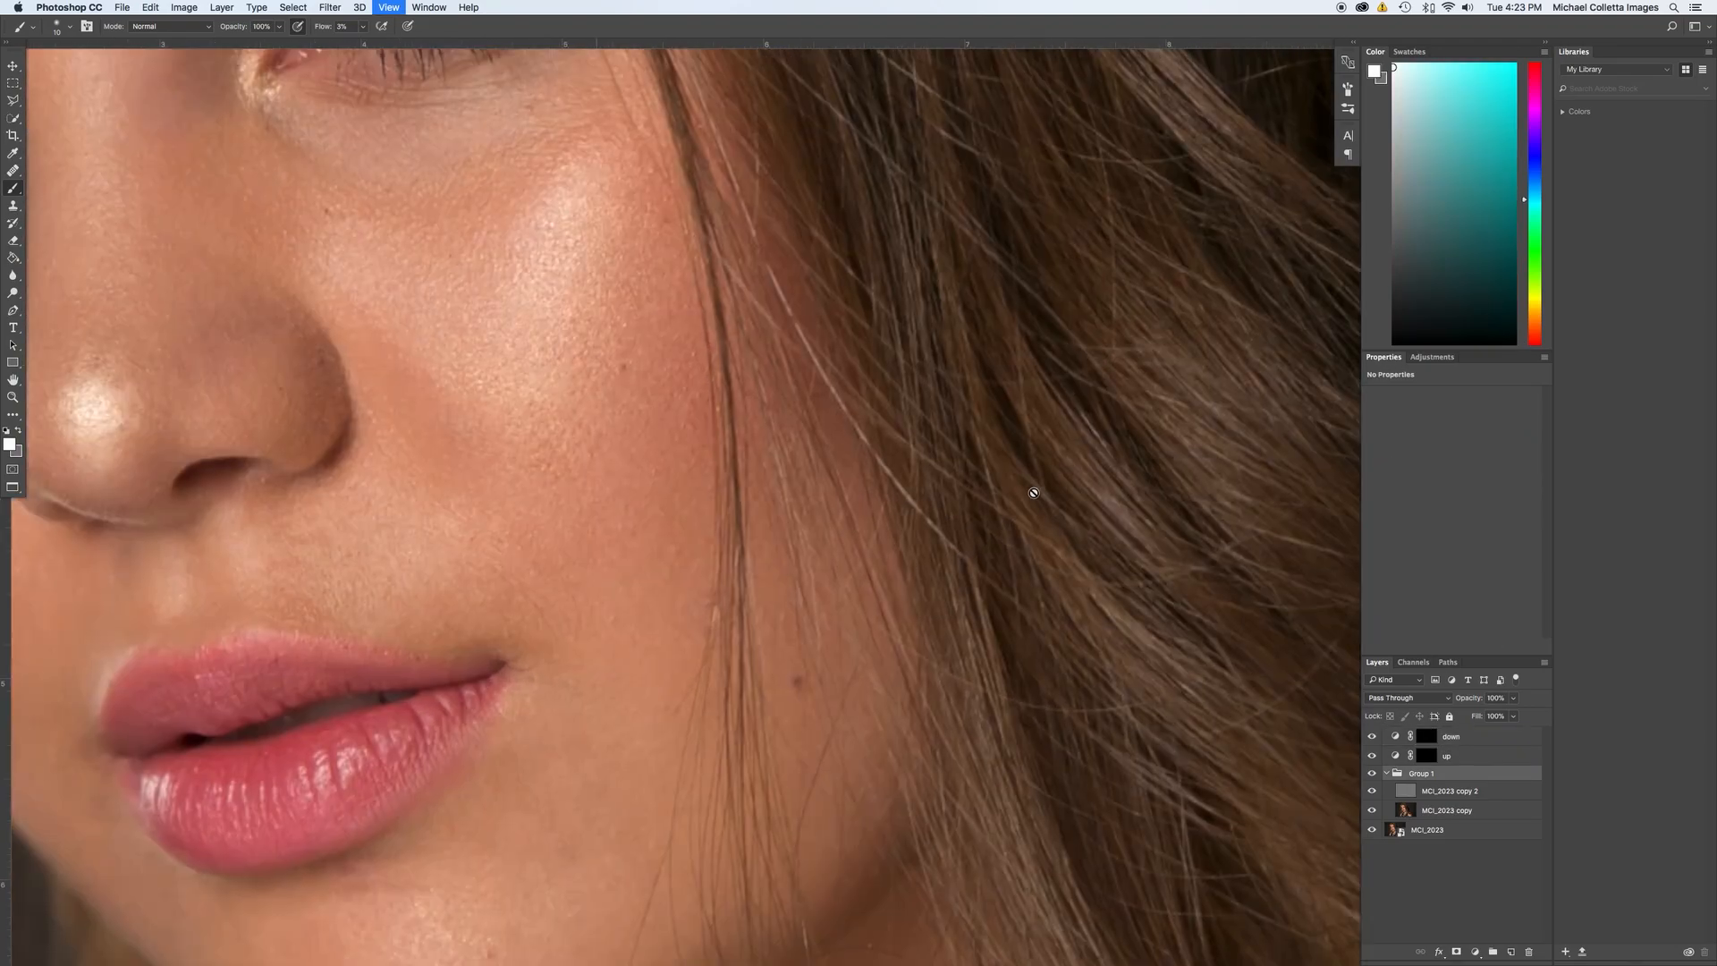
scroll(586, 409, "up", 5)
scroll(586, 409, "left", 4)
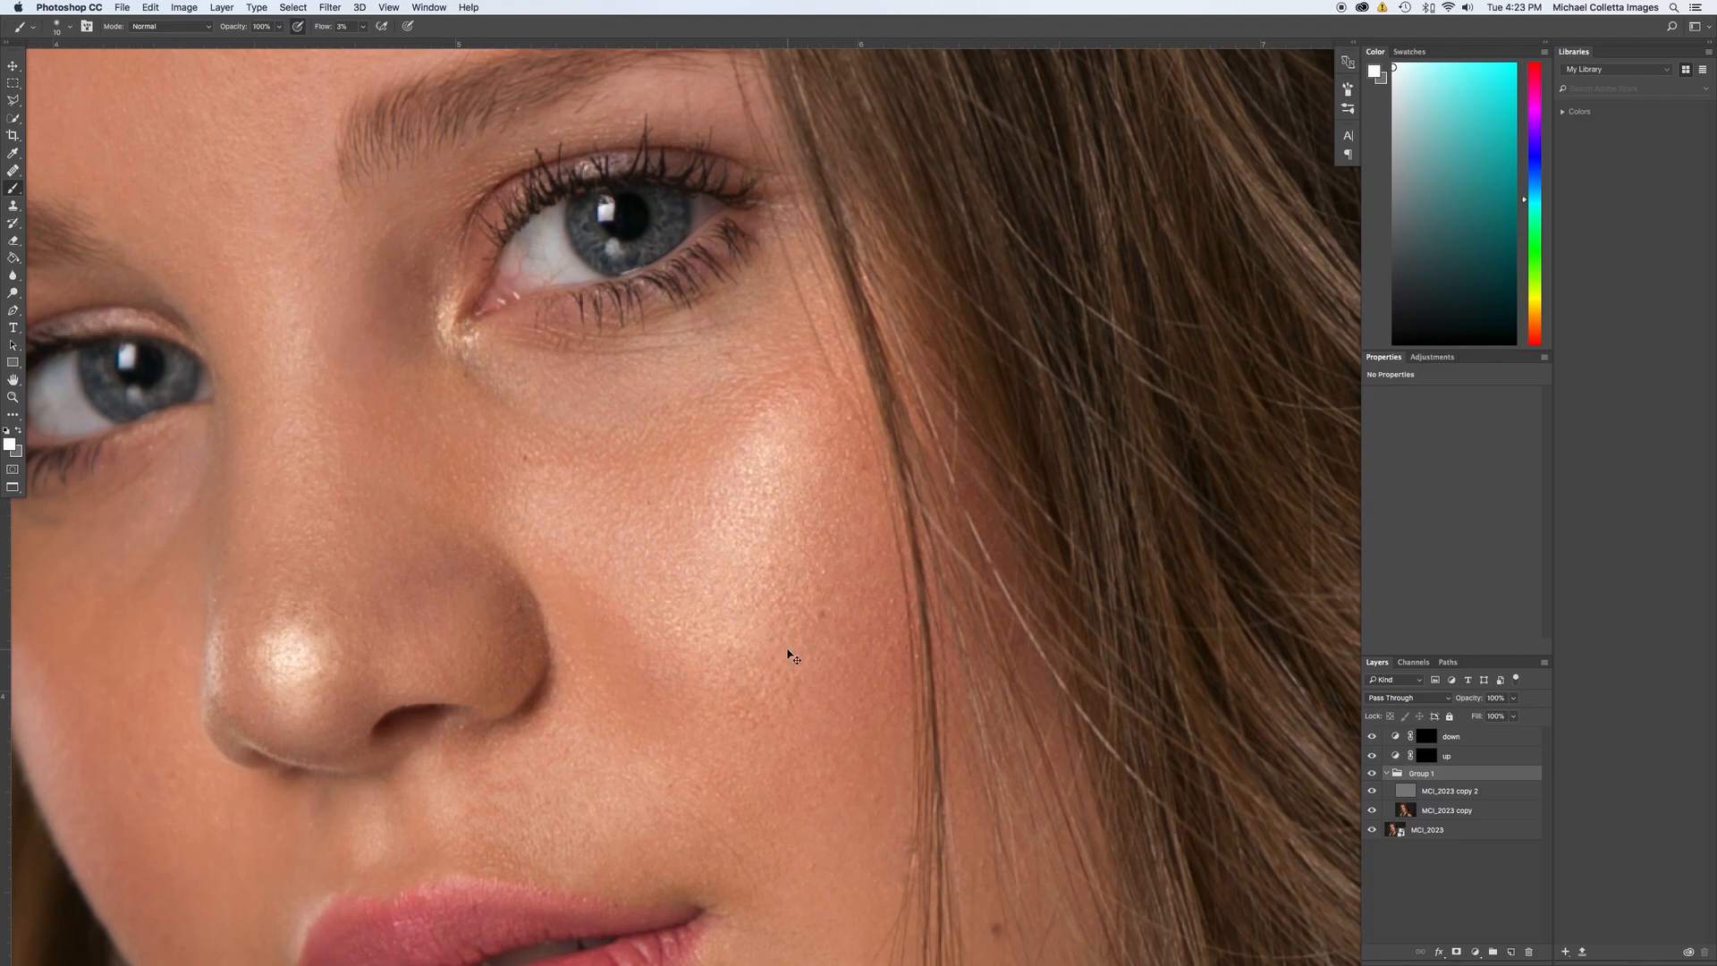
key("super+minus")
key("super+minus")
key("super+minus")
key("super+minus")
key("super+minus")
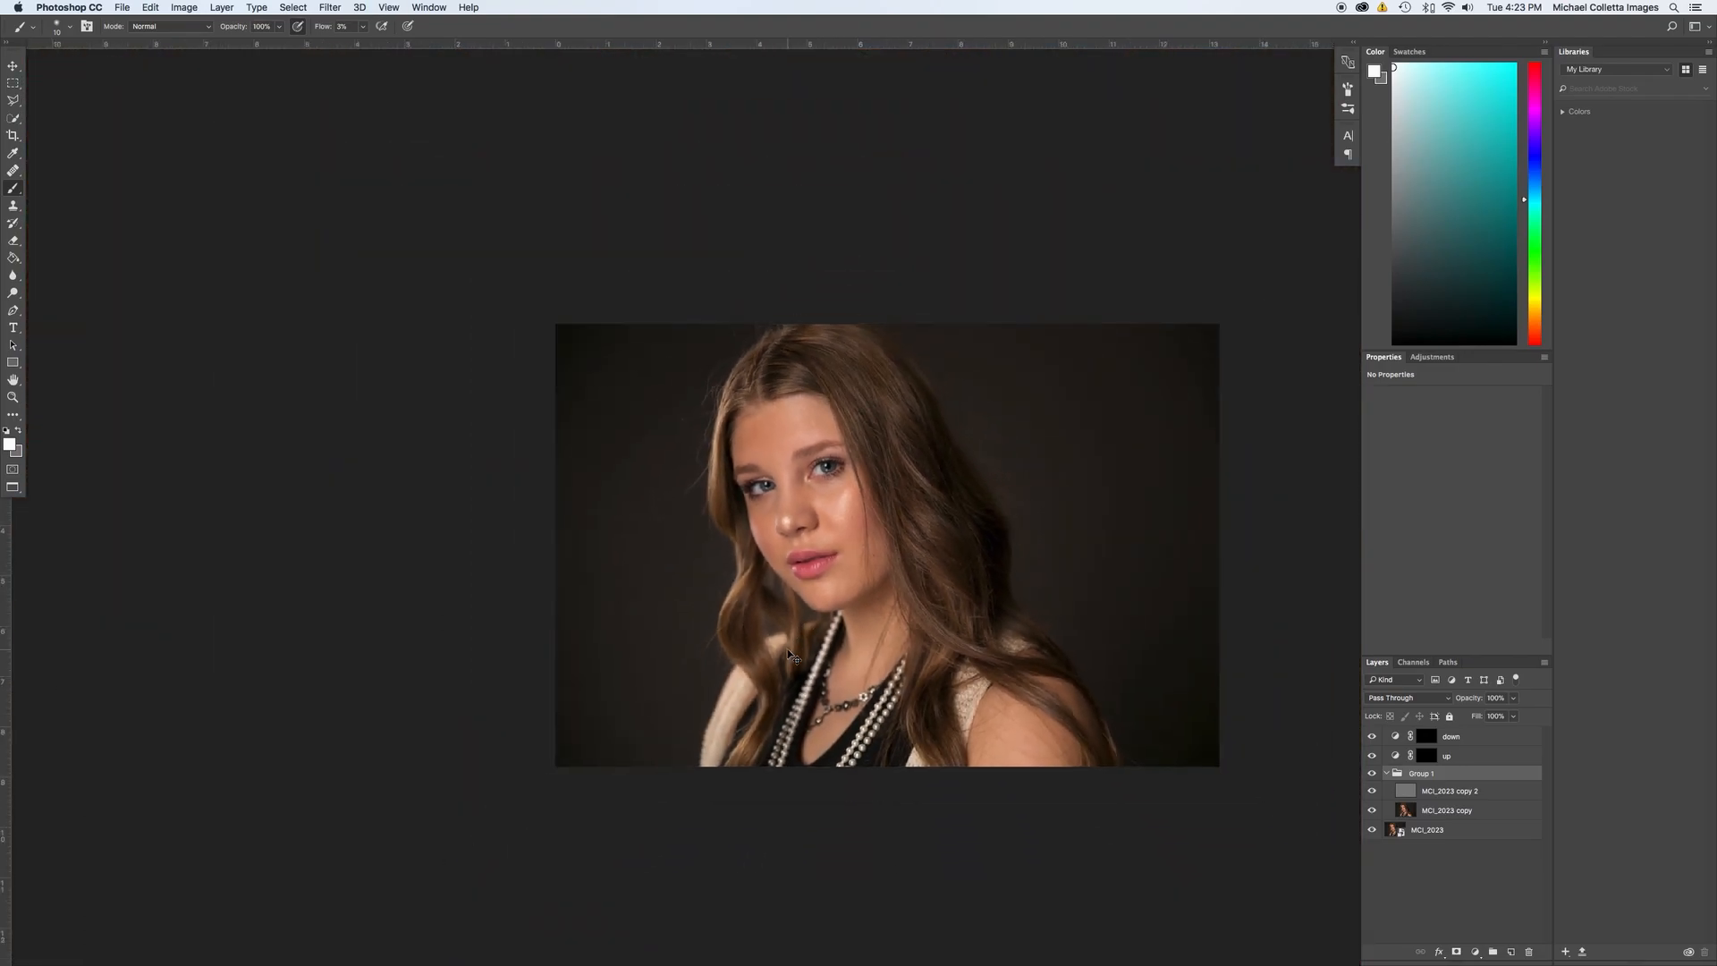
Return to the "up" layer's mask and lighten uneven dark areas of the face and forehead.
left_click(1427, 755)
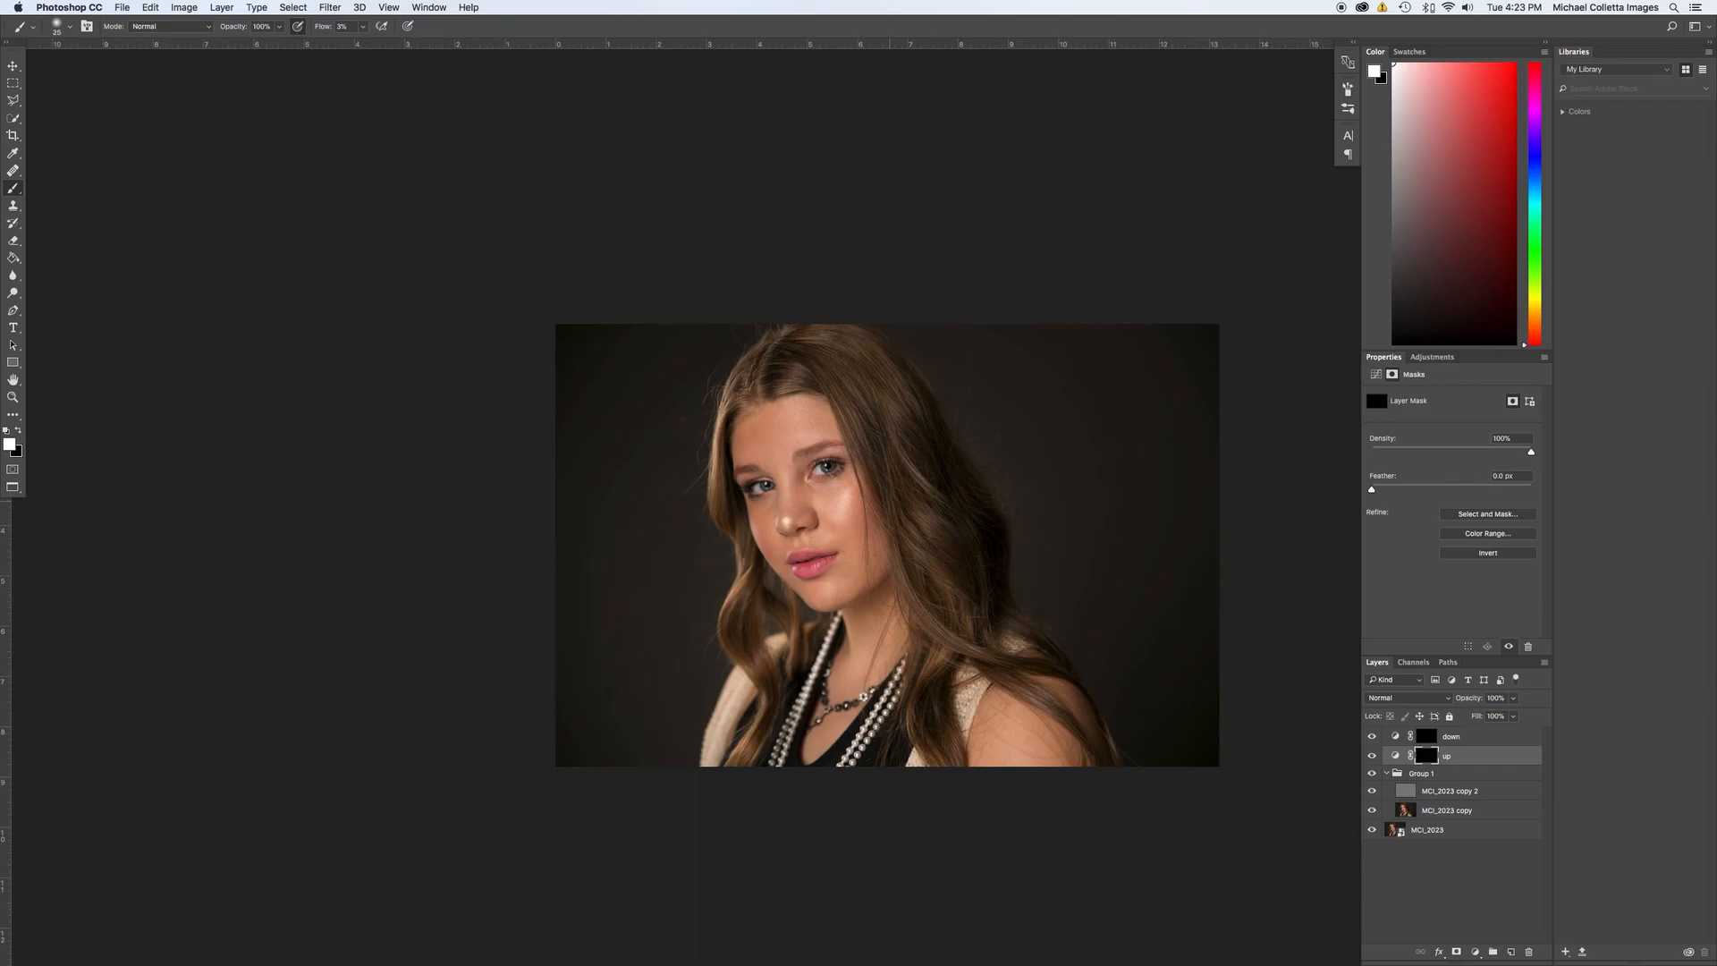
scroll(889, 500, "up", 1)
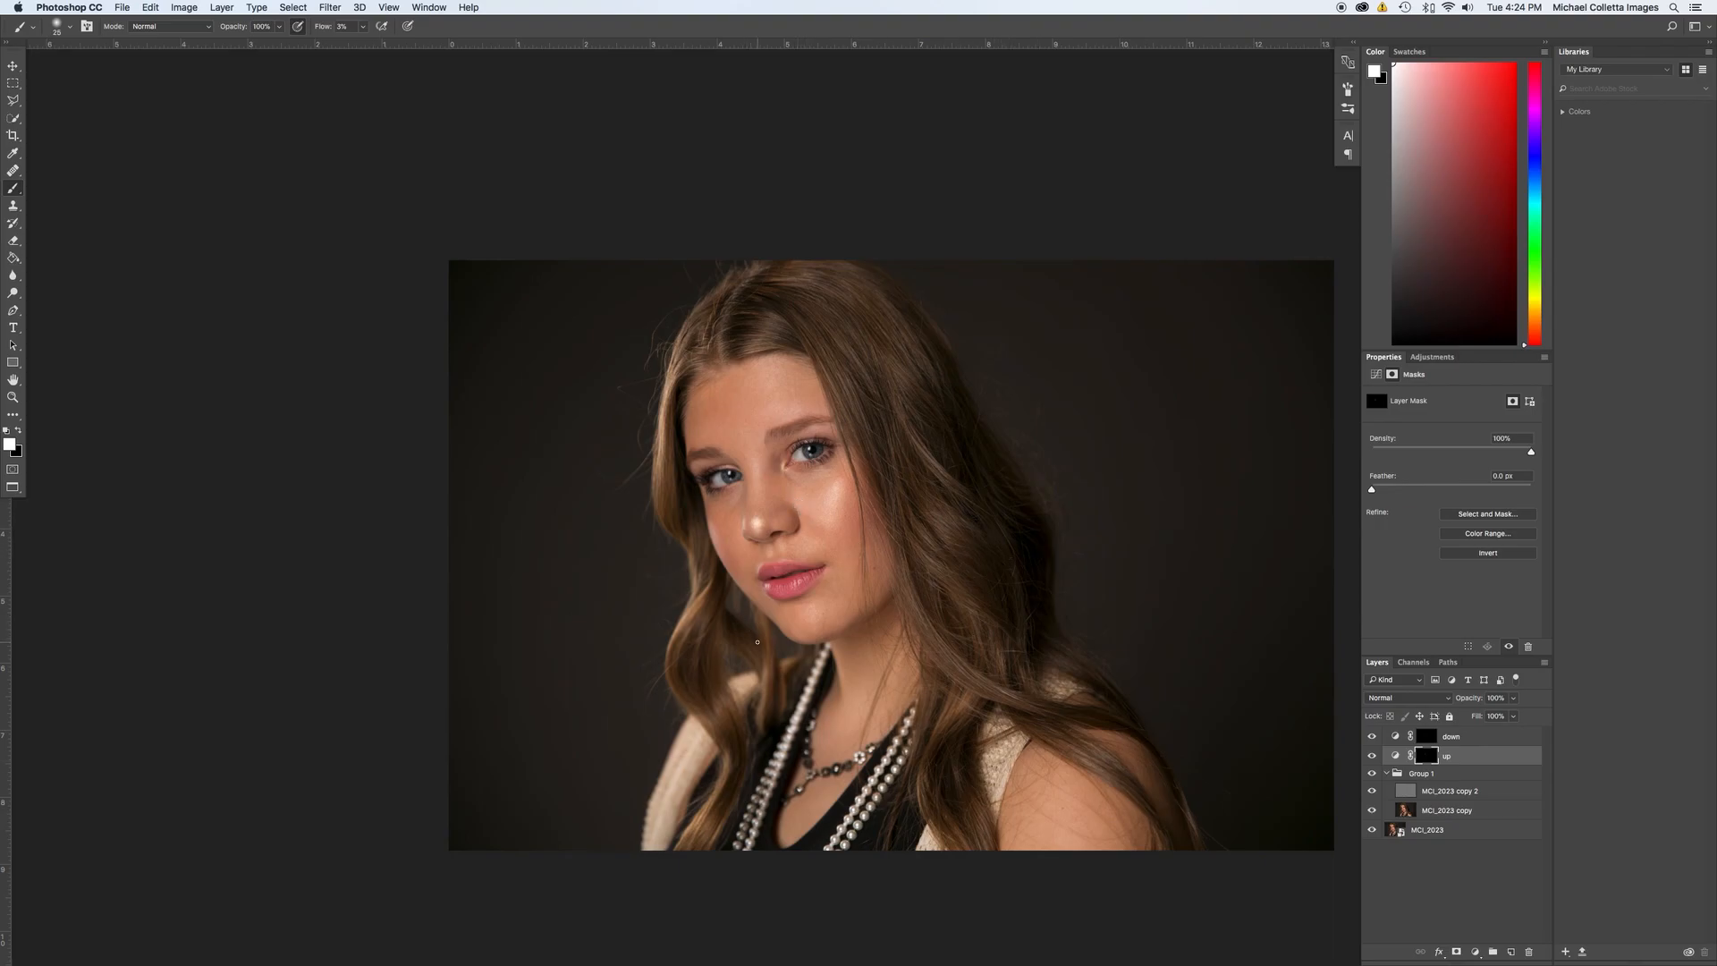
key("super+equal")
key("super+equal")
left_click_drag(697, 363, 840, 490)
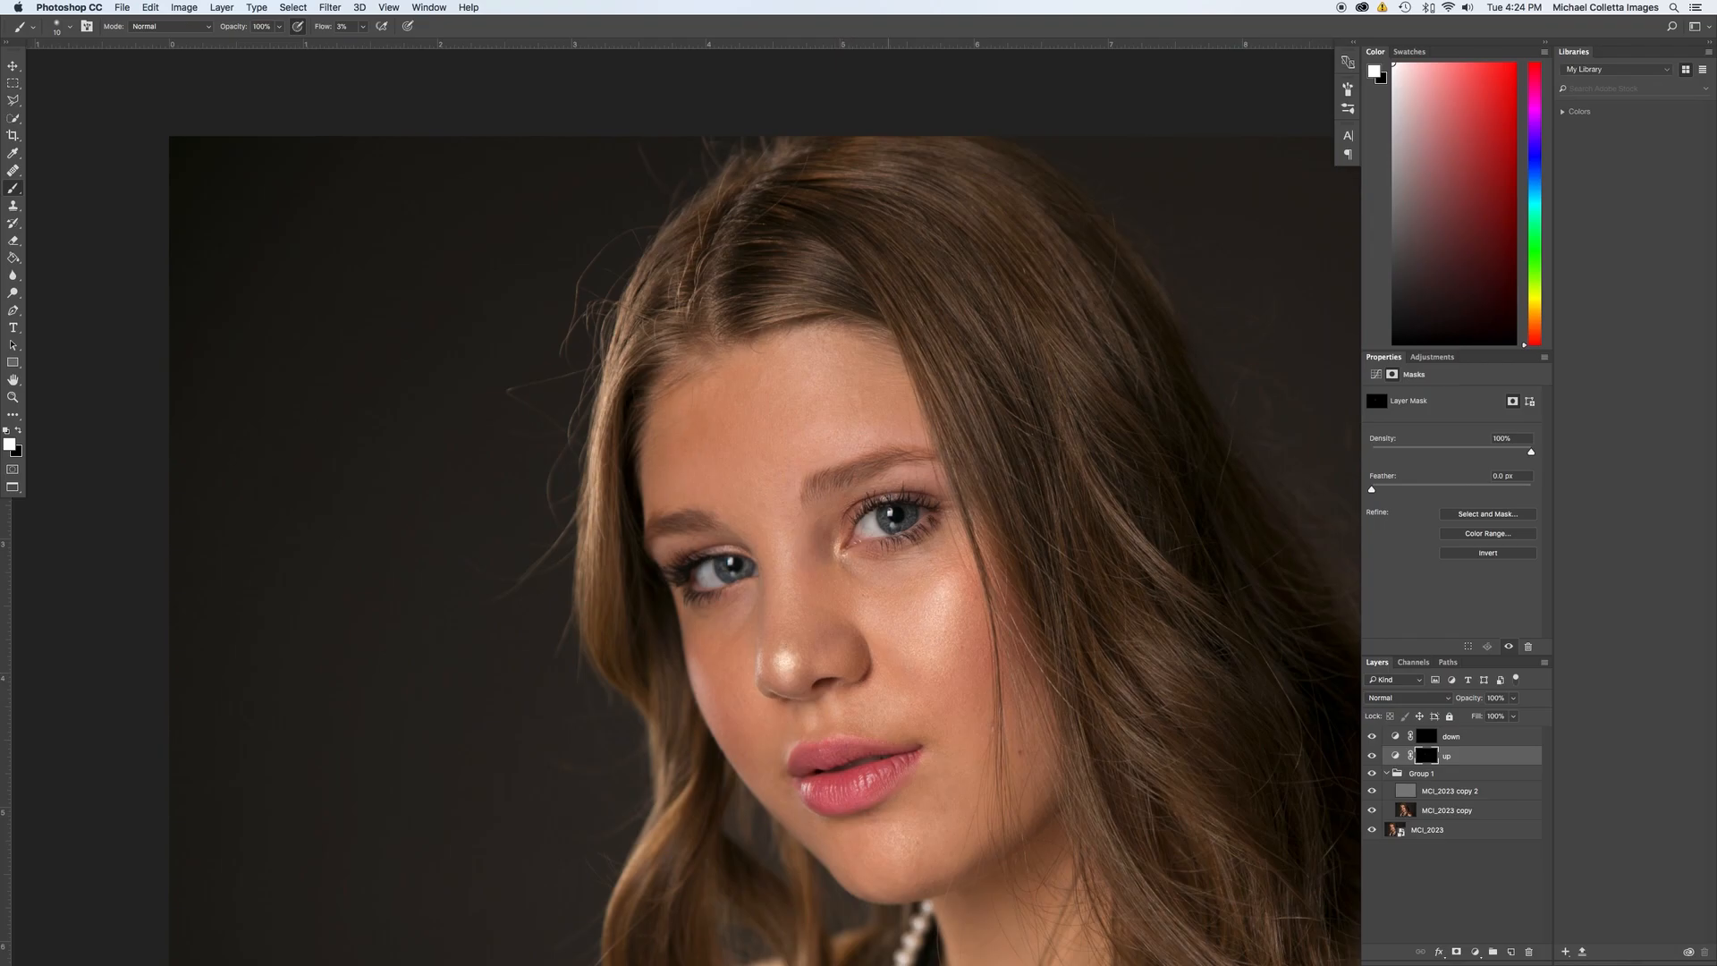
Refine the facial tones on the "down" mask and again on the "up" mask, varying the brush size.
left_click(1431, 740)
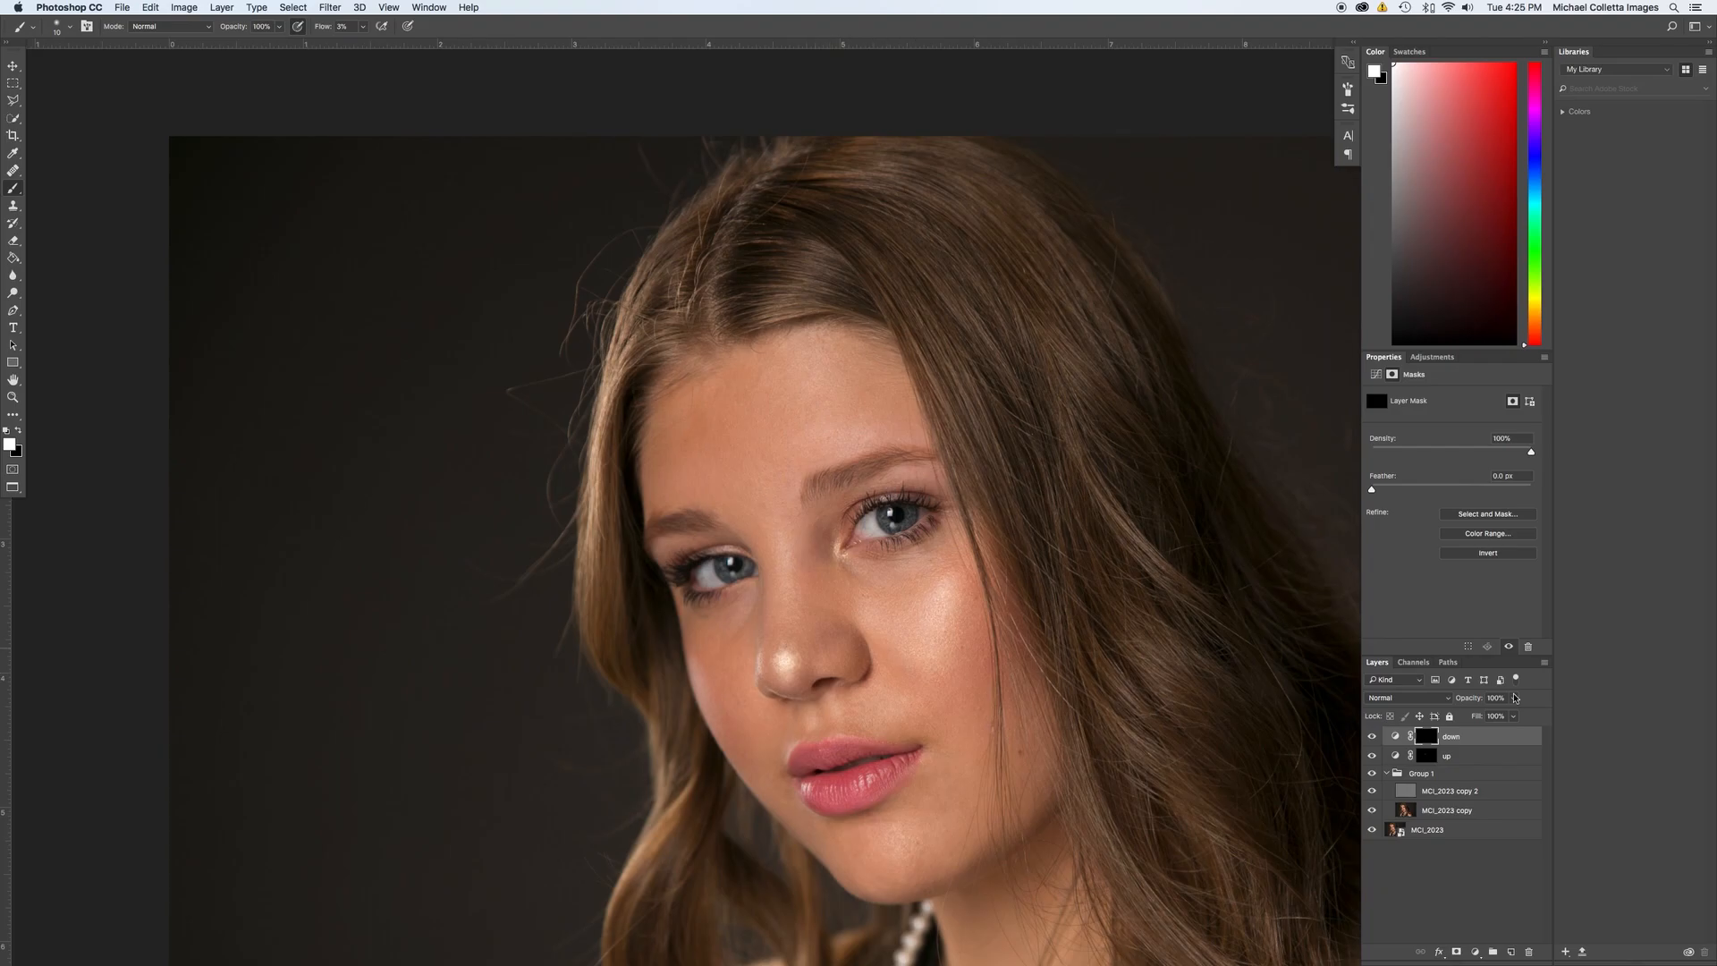
left_click(1425, 755)
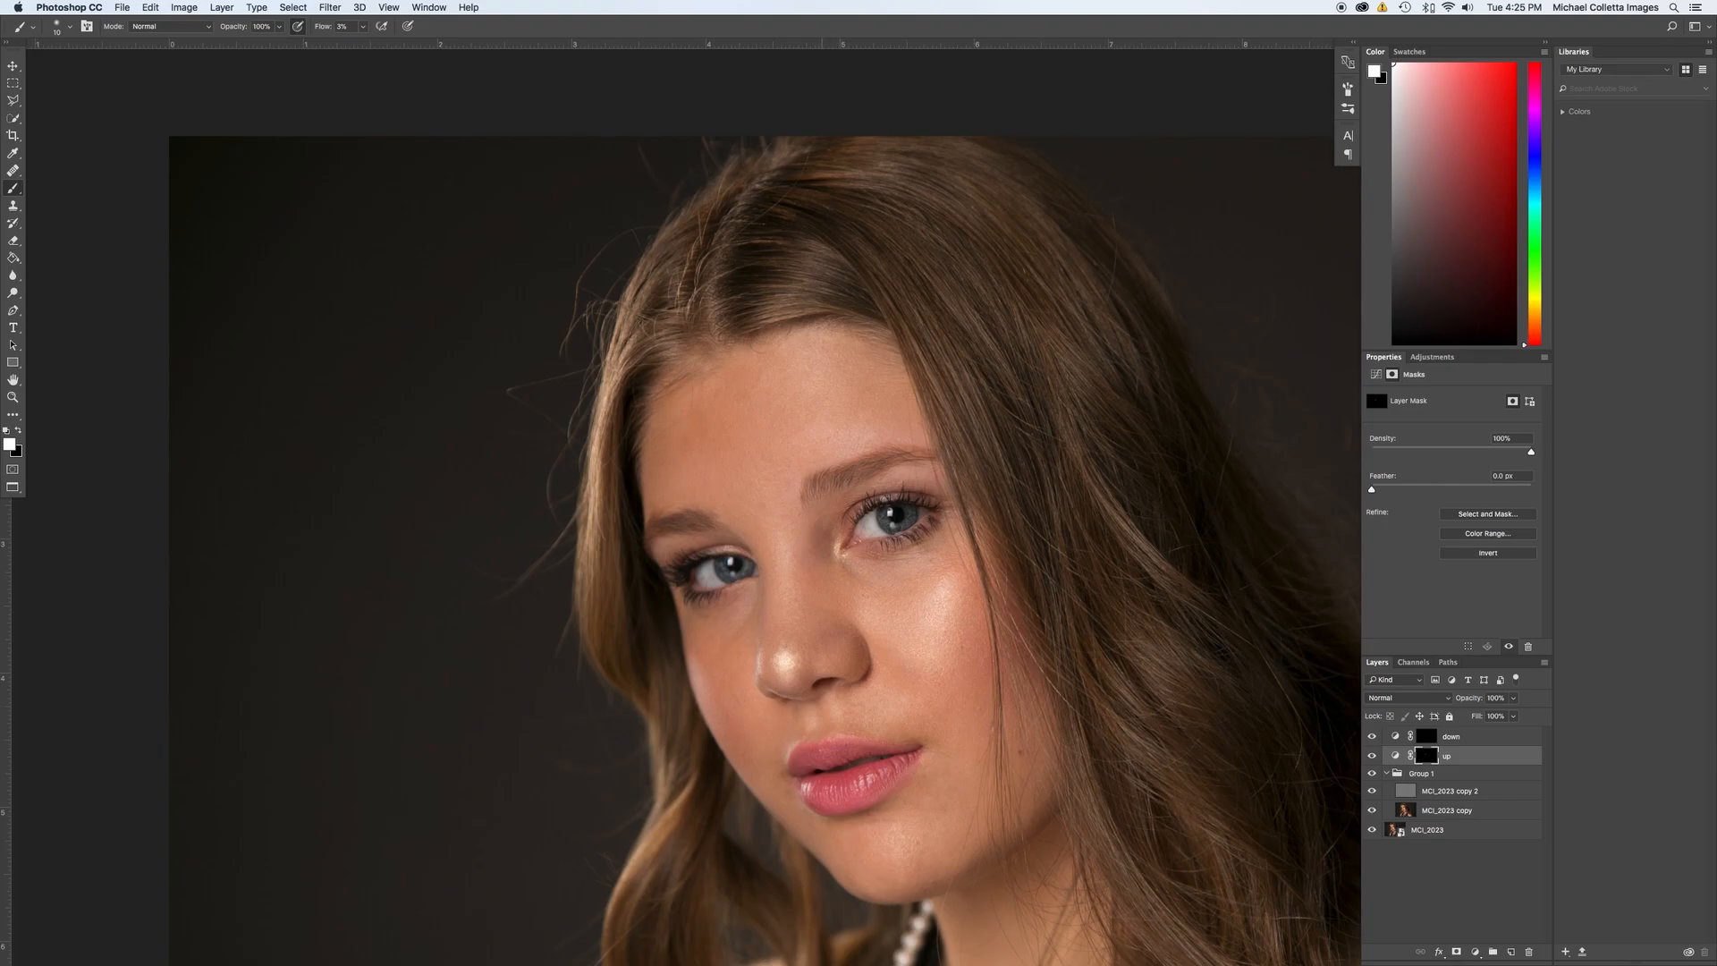
key("bracketright")
key("bracketleft")
key("bracketleft")
Darken bright spots on the forehead through the "down" mask with a reduced brush.
key("alt+bracketright")
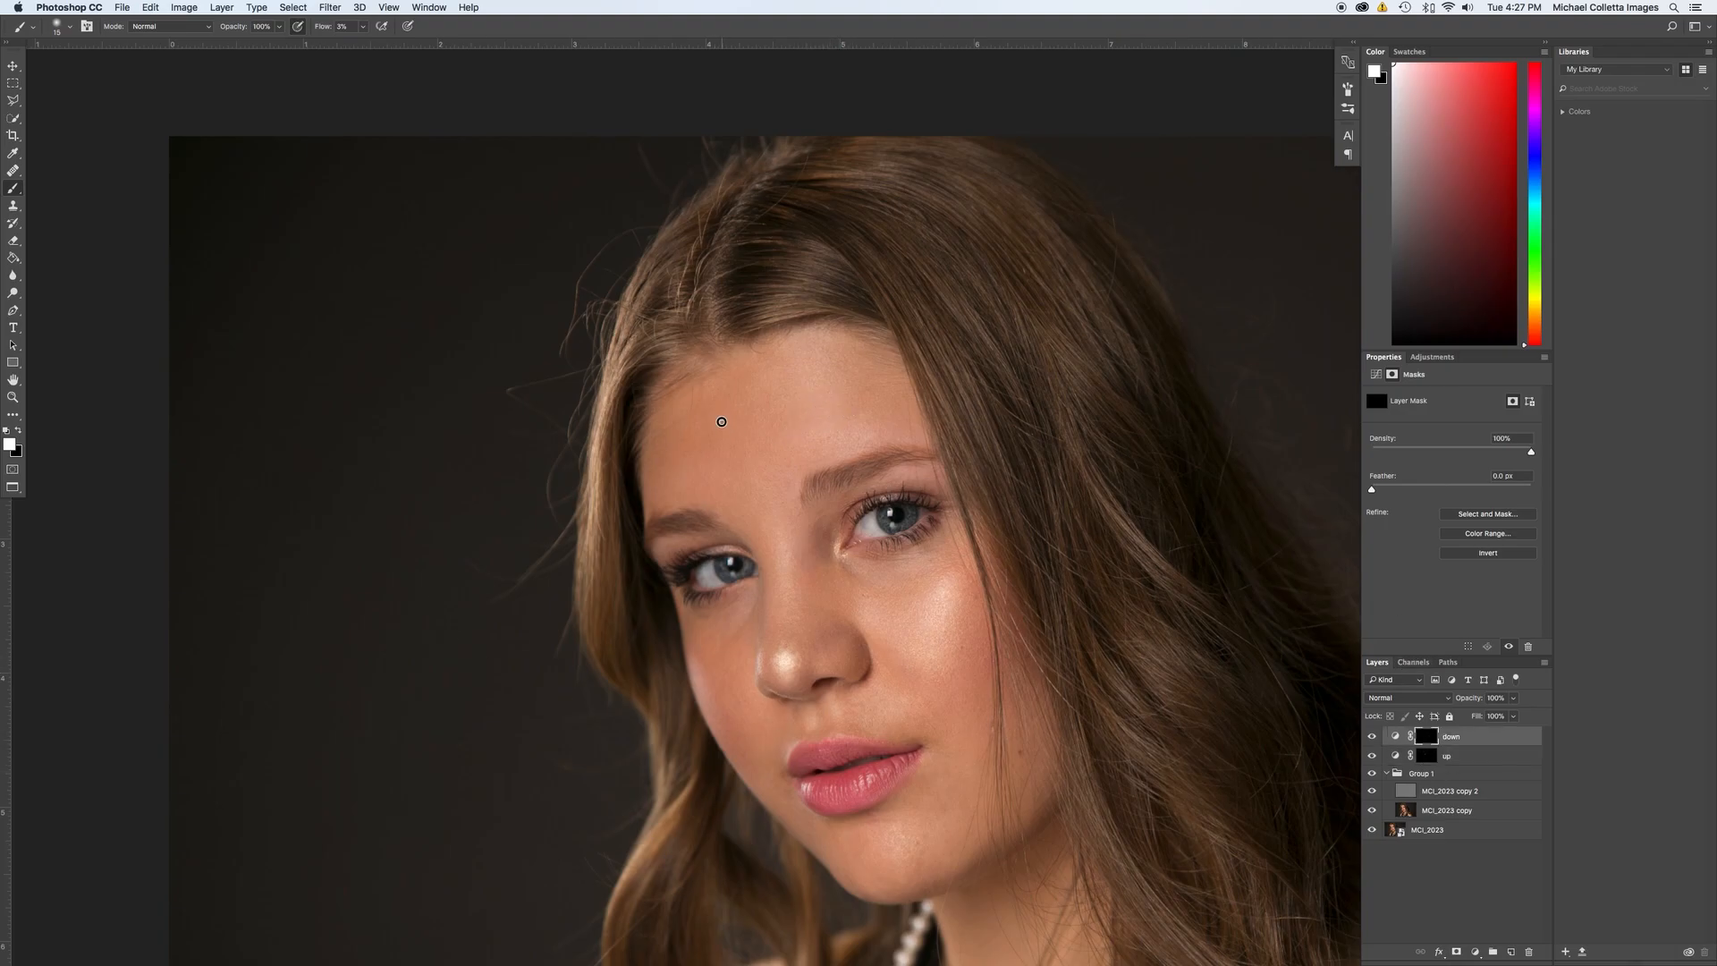
key("bracketleft")
key("bracketleft")
Lighten the last dark areas of the face on the "up" mask with a larger brush and check the whole portrait.
left_click(1485, 757)
key("bracketright")
key("bracketright")
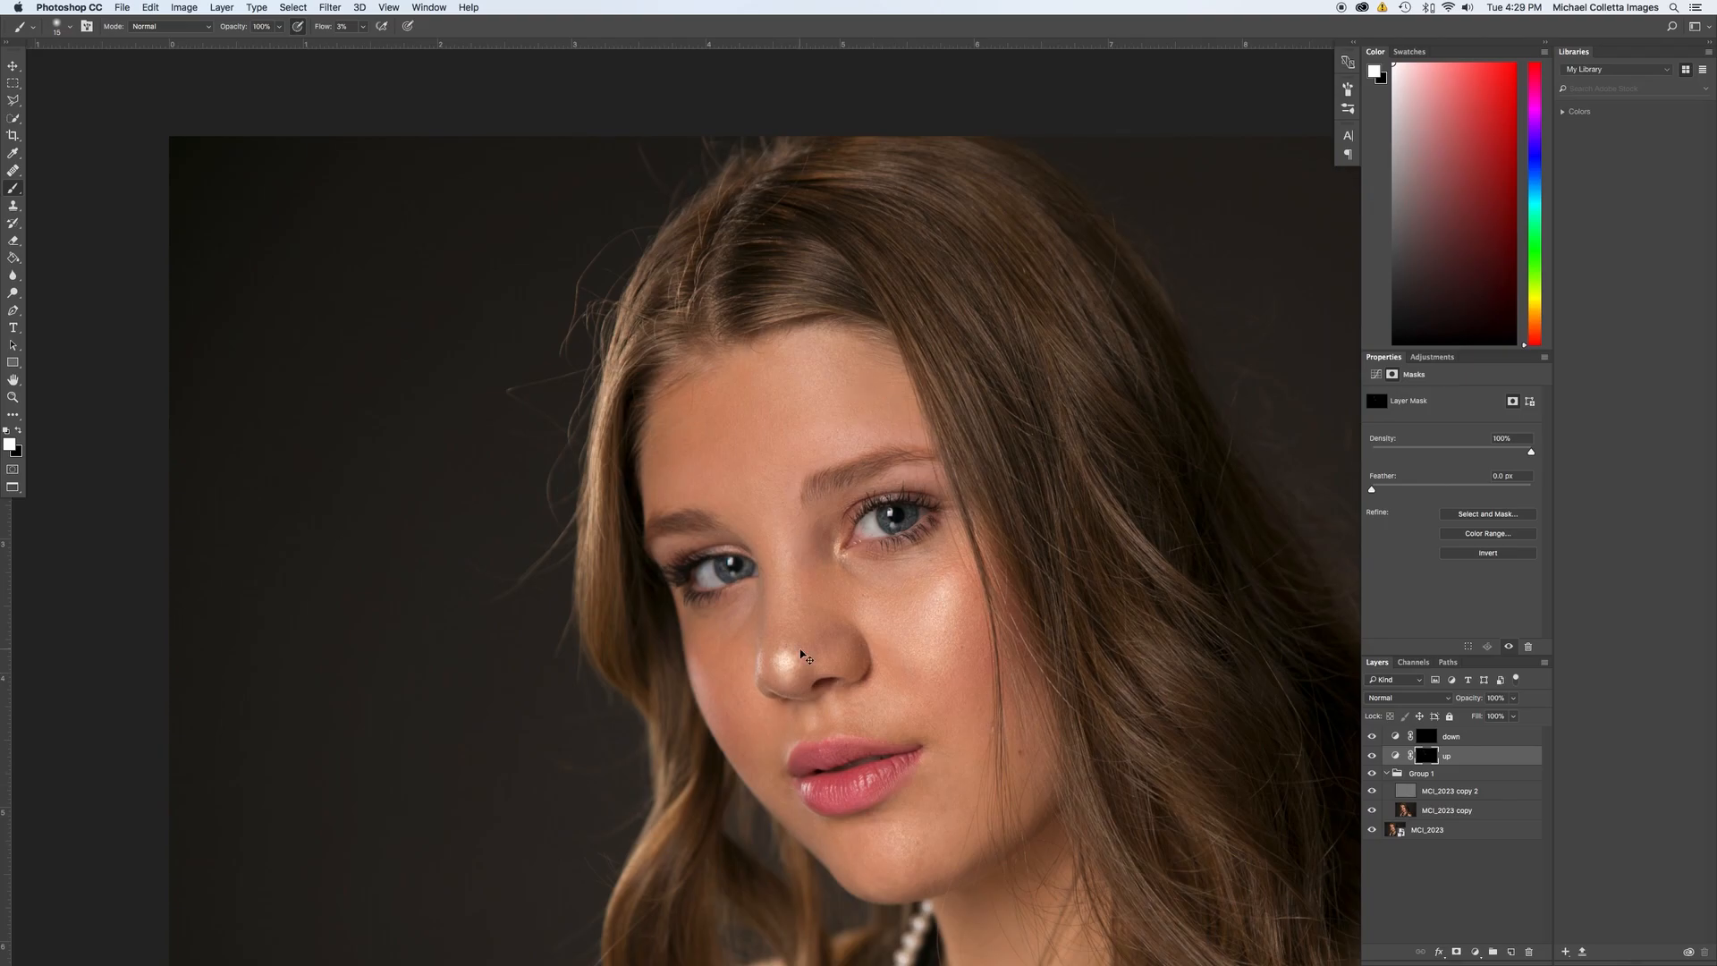
key("super+minus")
key("super+minus")
key("super+minus")
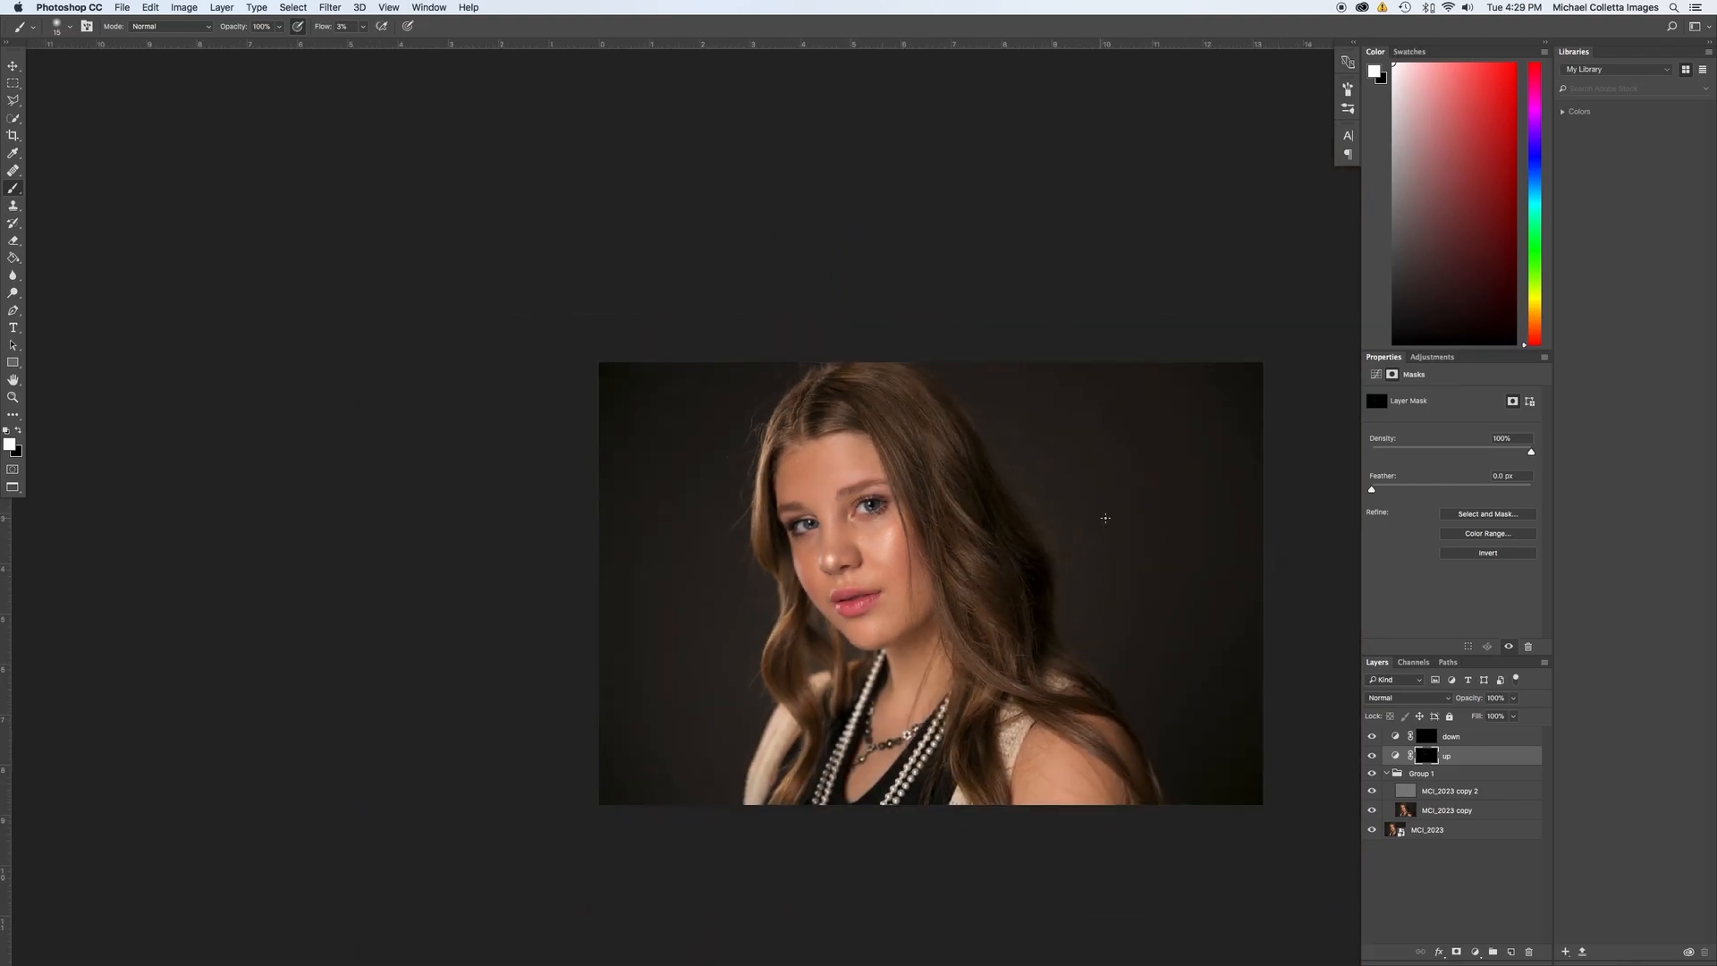
key("super+minus")
key("super+minus")
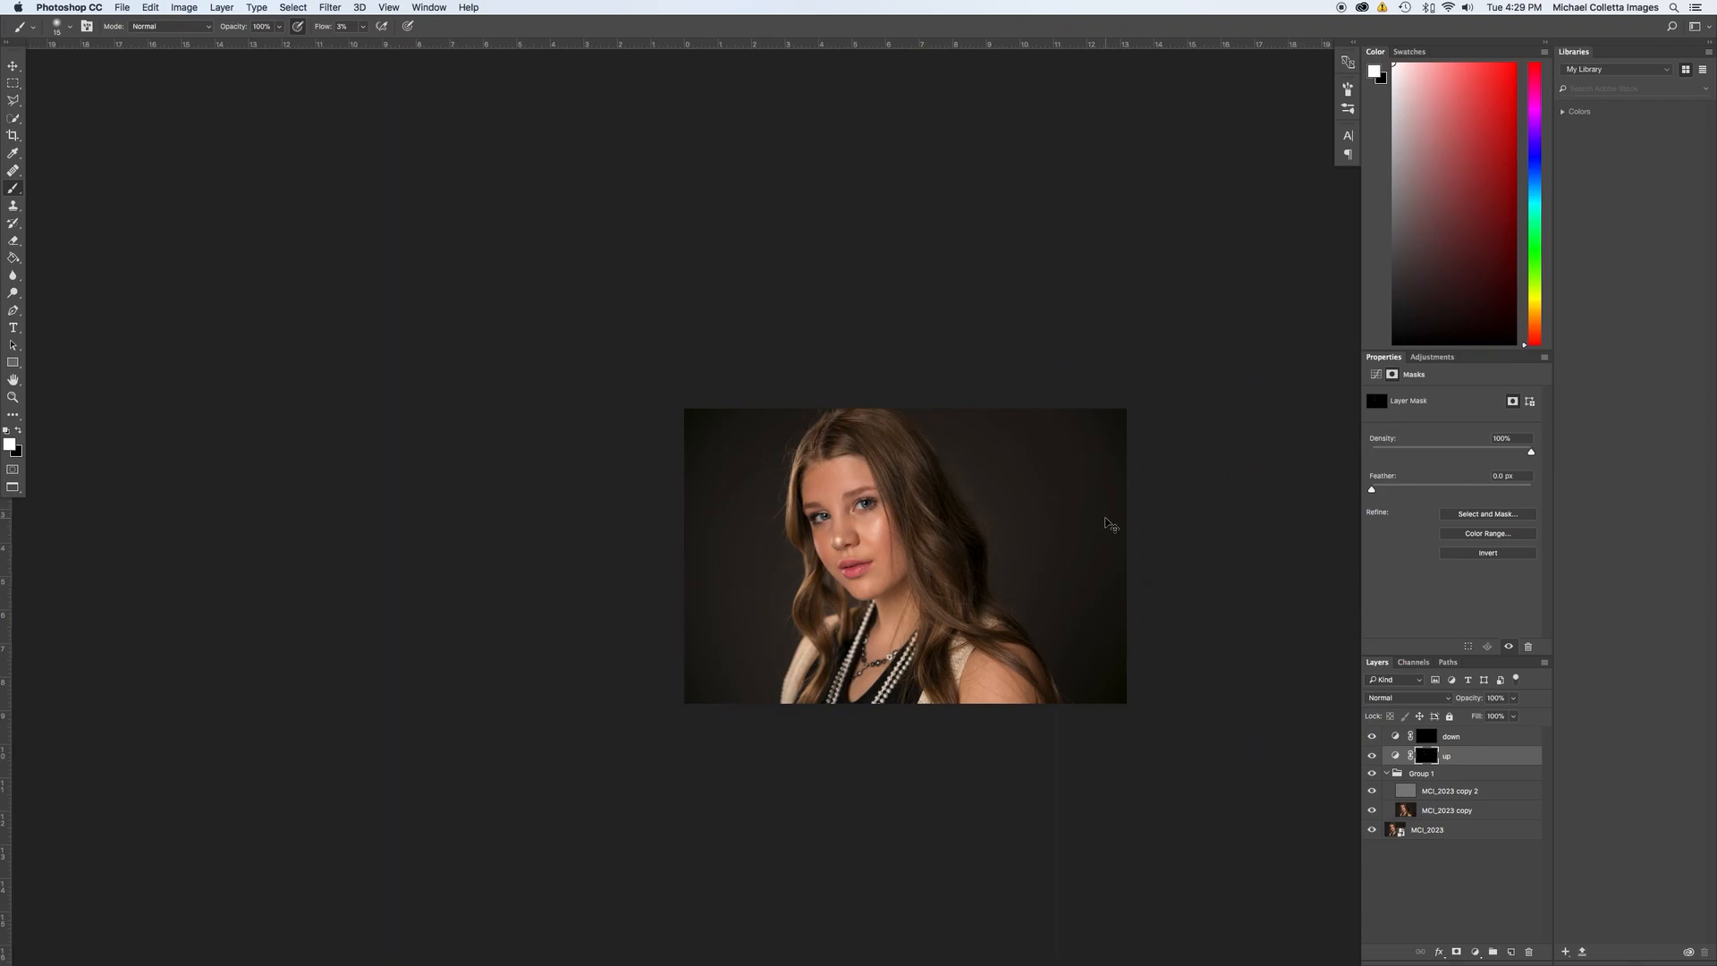
Lighten uneven dark patches across the forehead by painting on the "up" layer's mask.
key("super+plus")
key("super+minus")
key("super+plus")
key("super+plus")
key("super+plus")
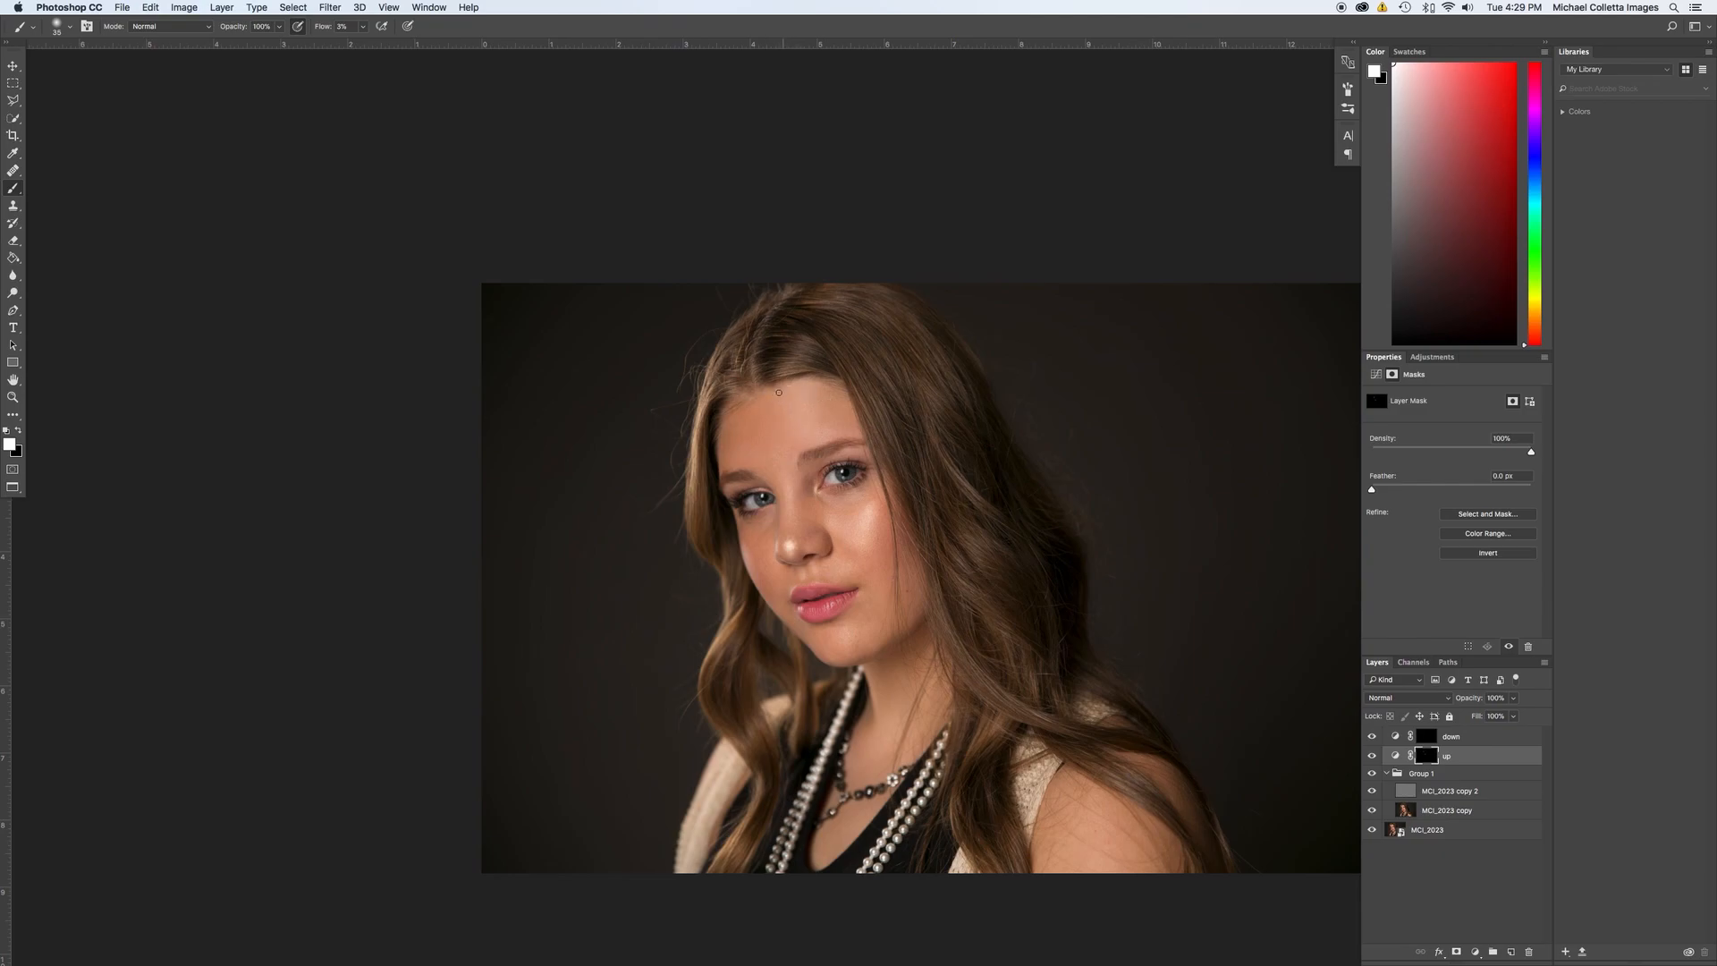
mouse_move(795, 428)
left_mouse_down()
mouse_move(816, 421)
mouse_move(849, 417)
mouse_move(820, 416)
mouse_move(816, 394)
mouse_move(865, 437)
mouse_move(847, 413)
mouse_move(818, 420)
mouse_move(828, 395)
mouse_move(749, 456)
mouse_move(759, 434)
mouse_move(727, 437)
mouse_move(759, 418)
mouse_move(747, 408)
mouse_move(751, 439)
mouse_move(731, 443)
mouse_move(748, 419)
mouse_move(726, 446)
mouse_move(749, 413)
mouse_move(737, 448)
left_mouse_up()
mouse_move(851, 423)
left_mouse_down()
mouse_move(808, 383)
mouse_move(824, 409)
left_mouse_up()
key("super+equal")
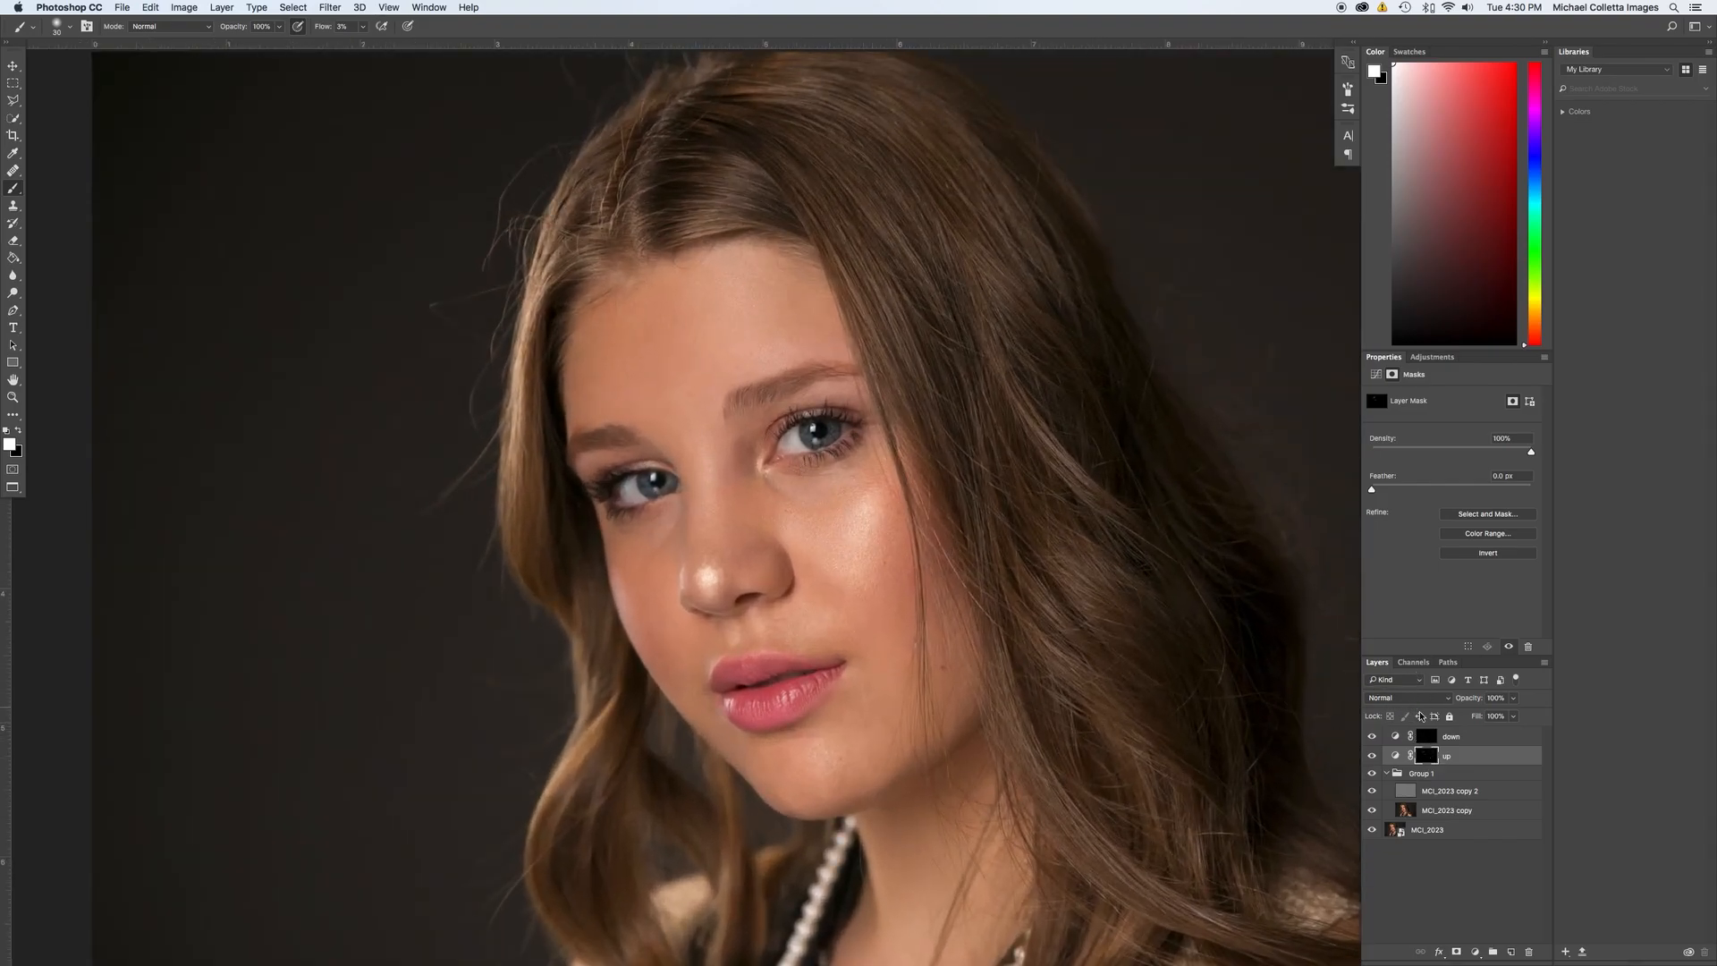
Heal the small blemish between the nose and the inner eye corner on the "MCI_2023 copy 2" layer with the Healing Brush.
left_click(1425, 736)
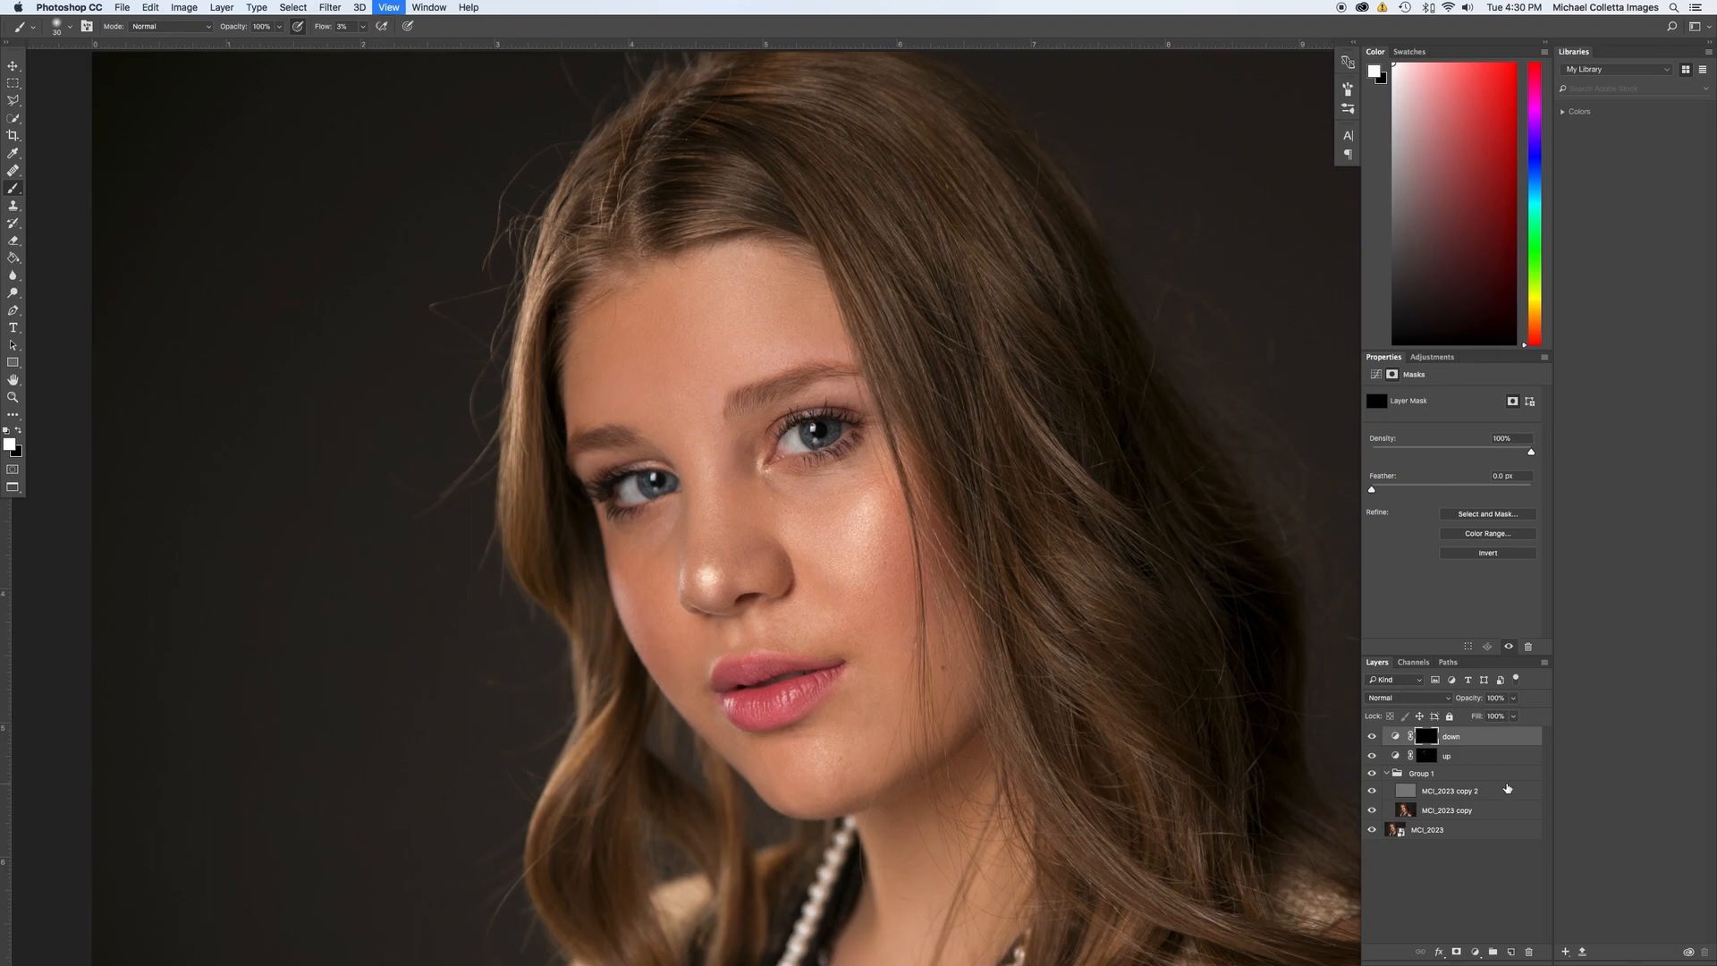
key("super+equal")
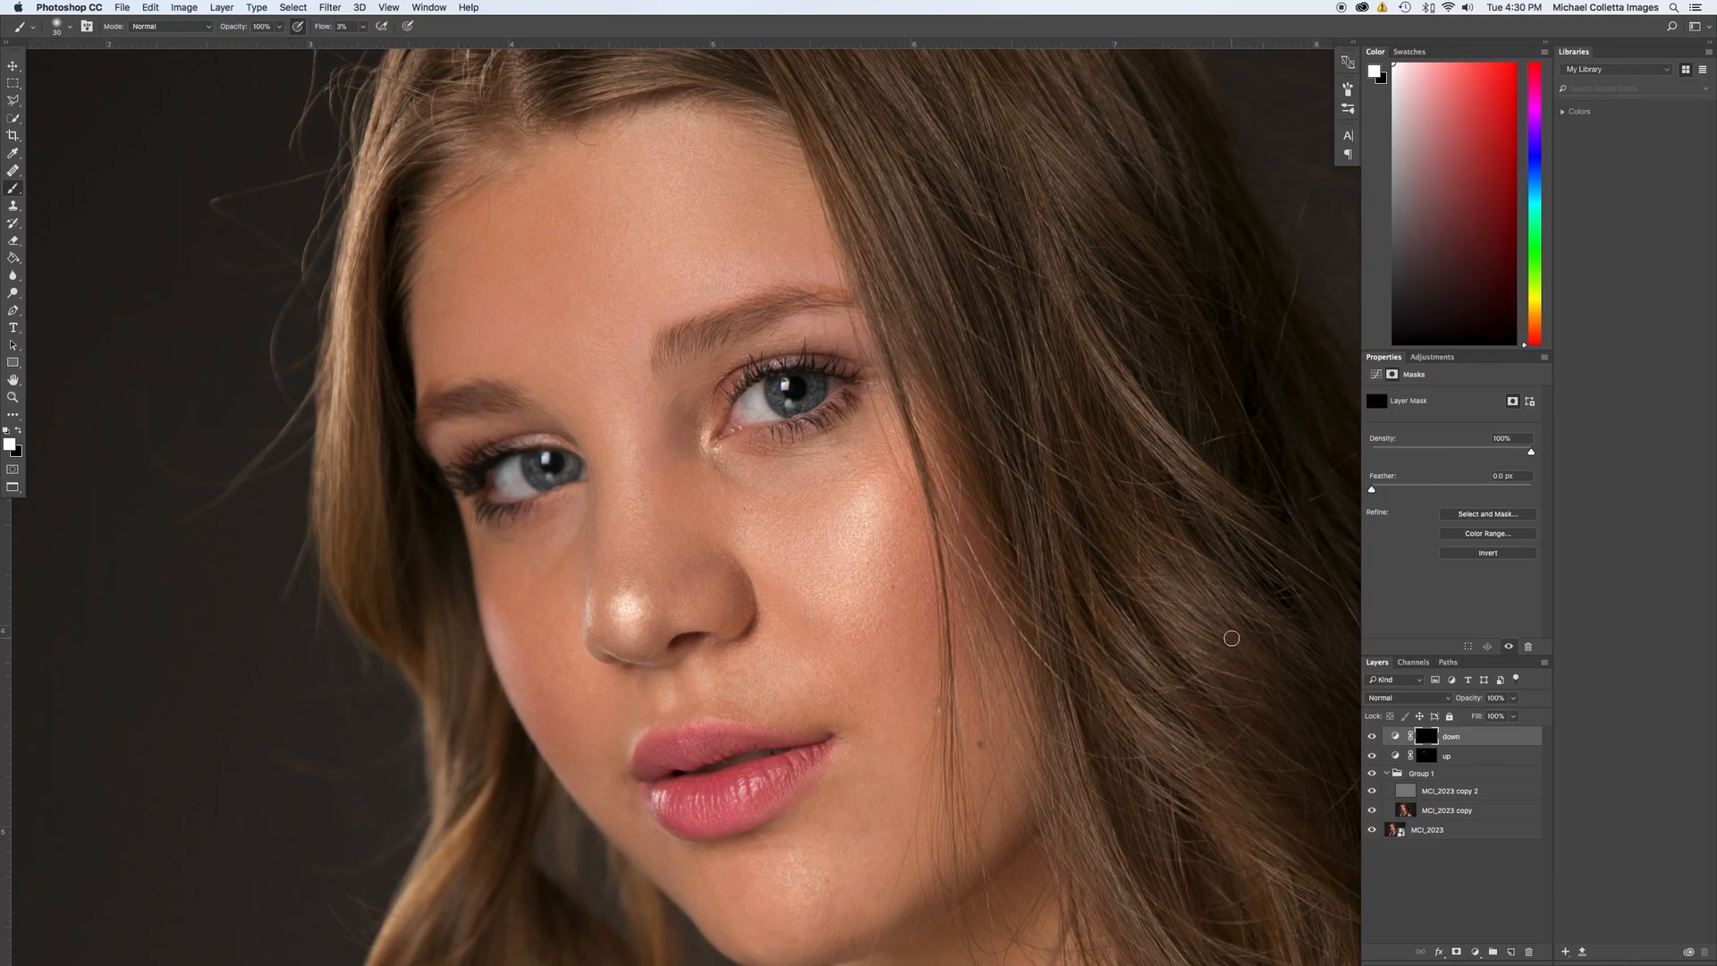
left_click(1406, 793)
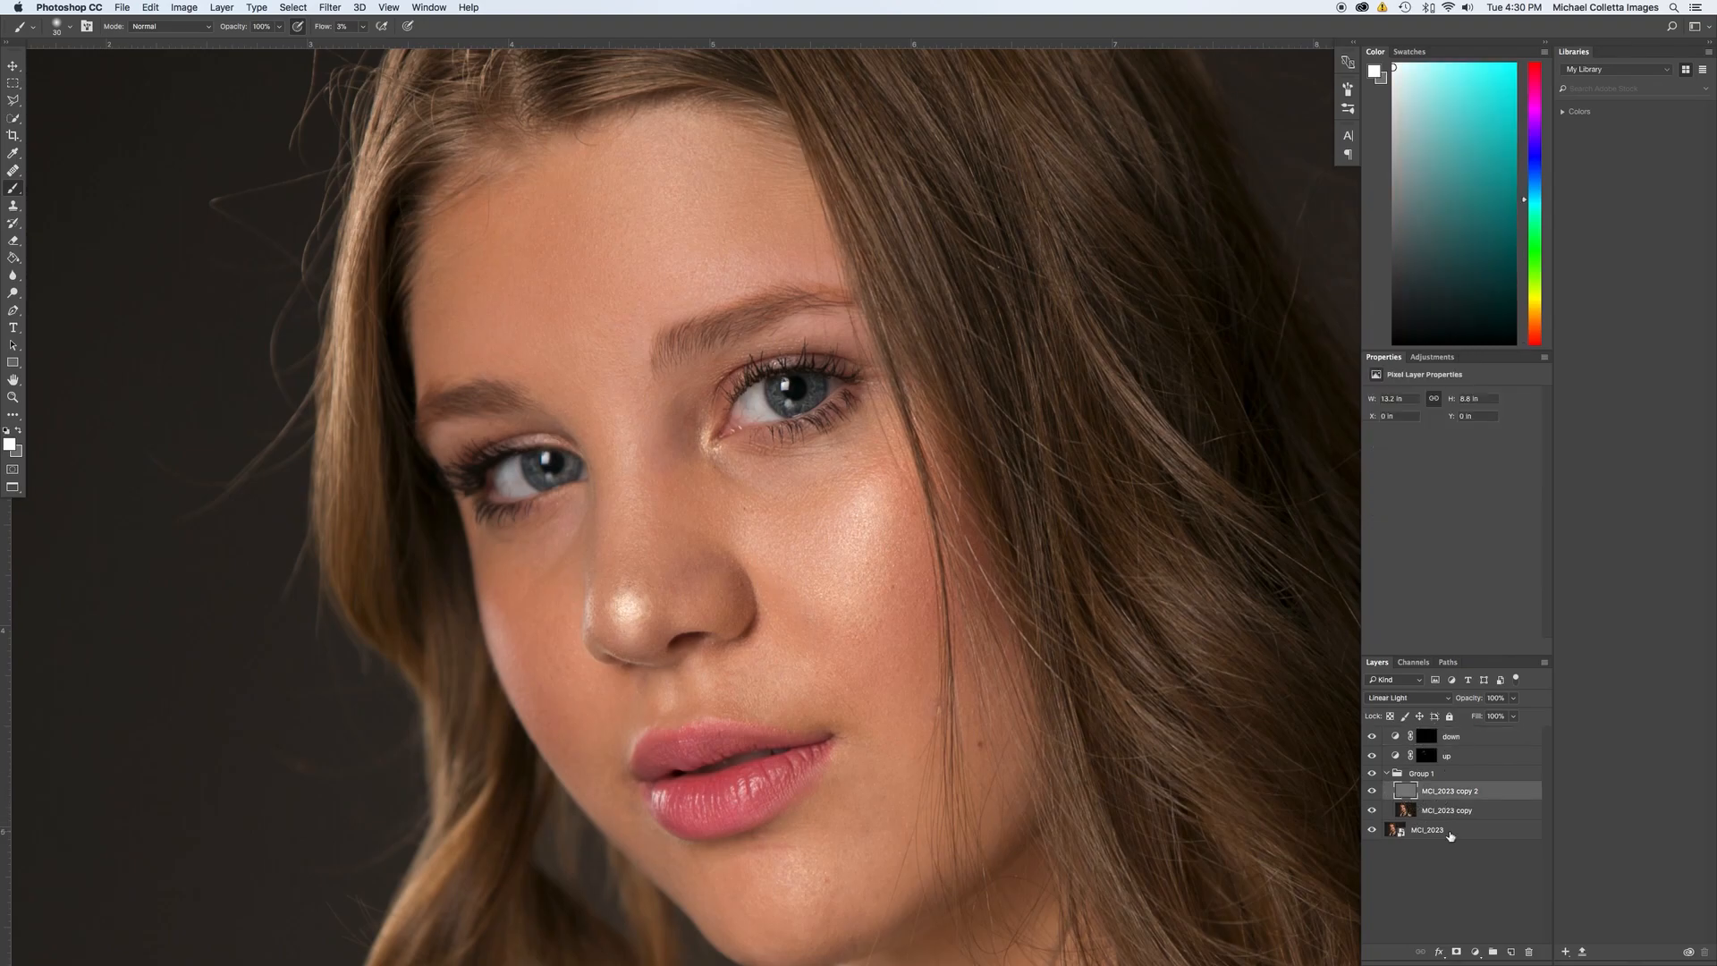
key("j")
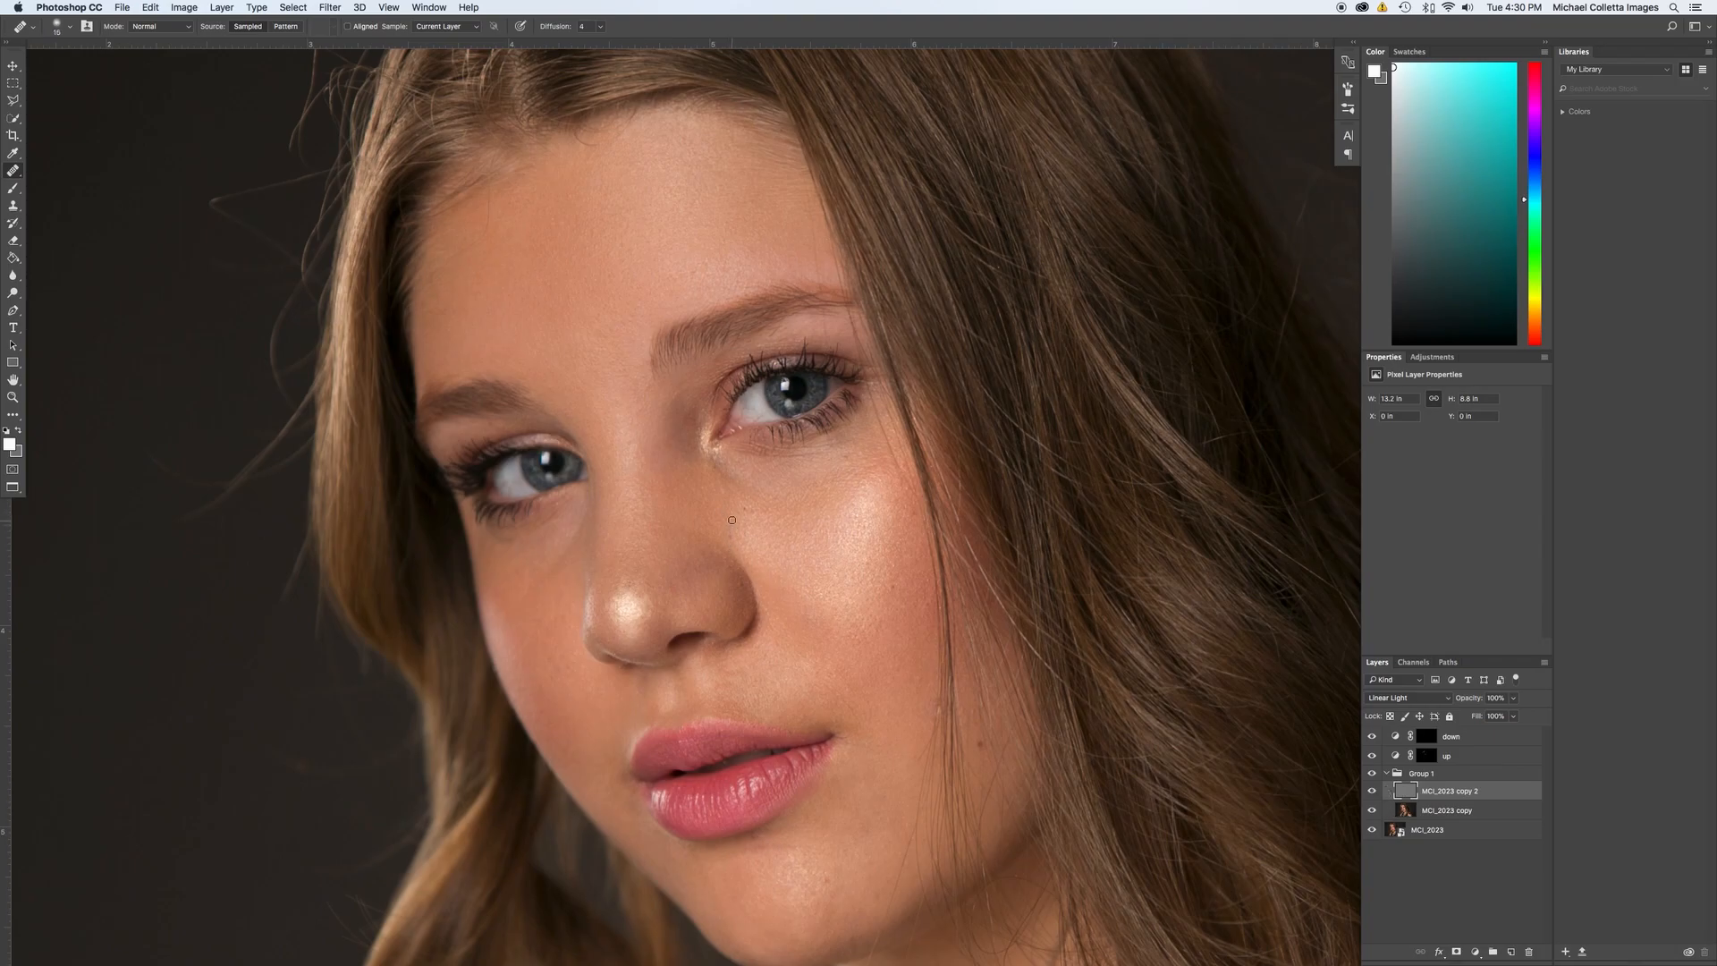
left_click(722, 493)
Lighten small dark spots on the chin and lower face through the "up" mask with a much smaller brush.
left_click(1426, 757)
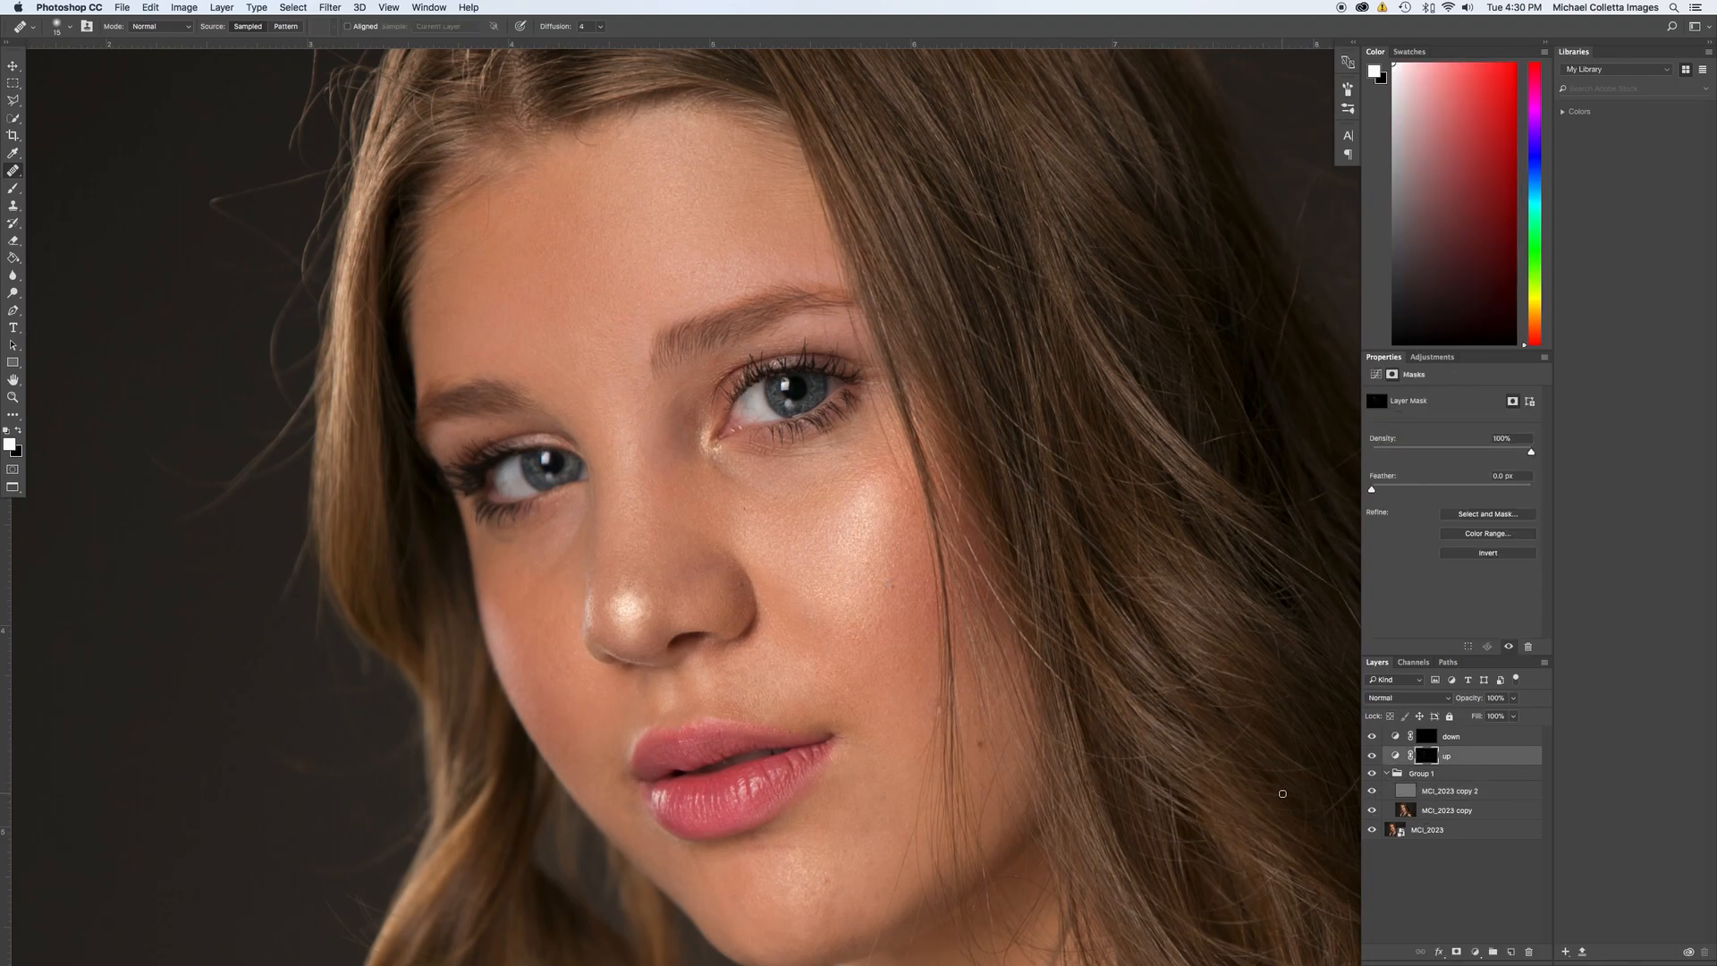
left_click_drag(841, 698, 921, 506)
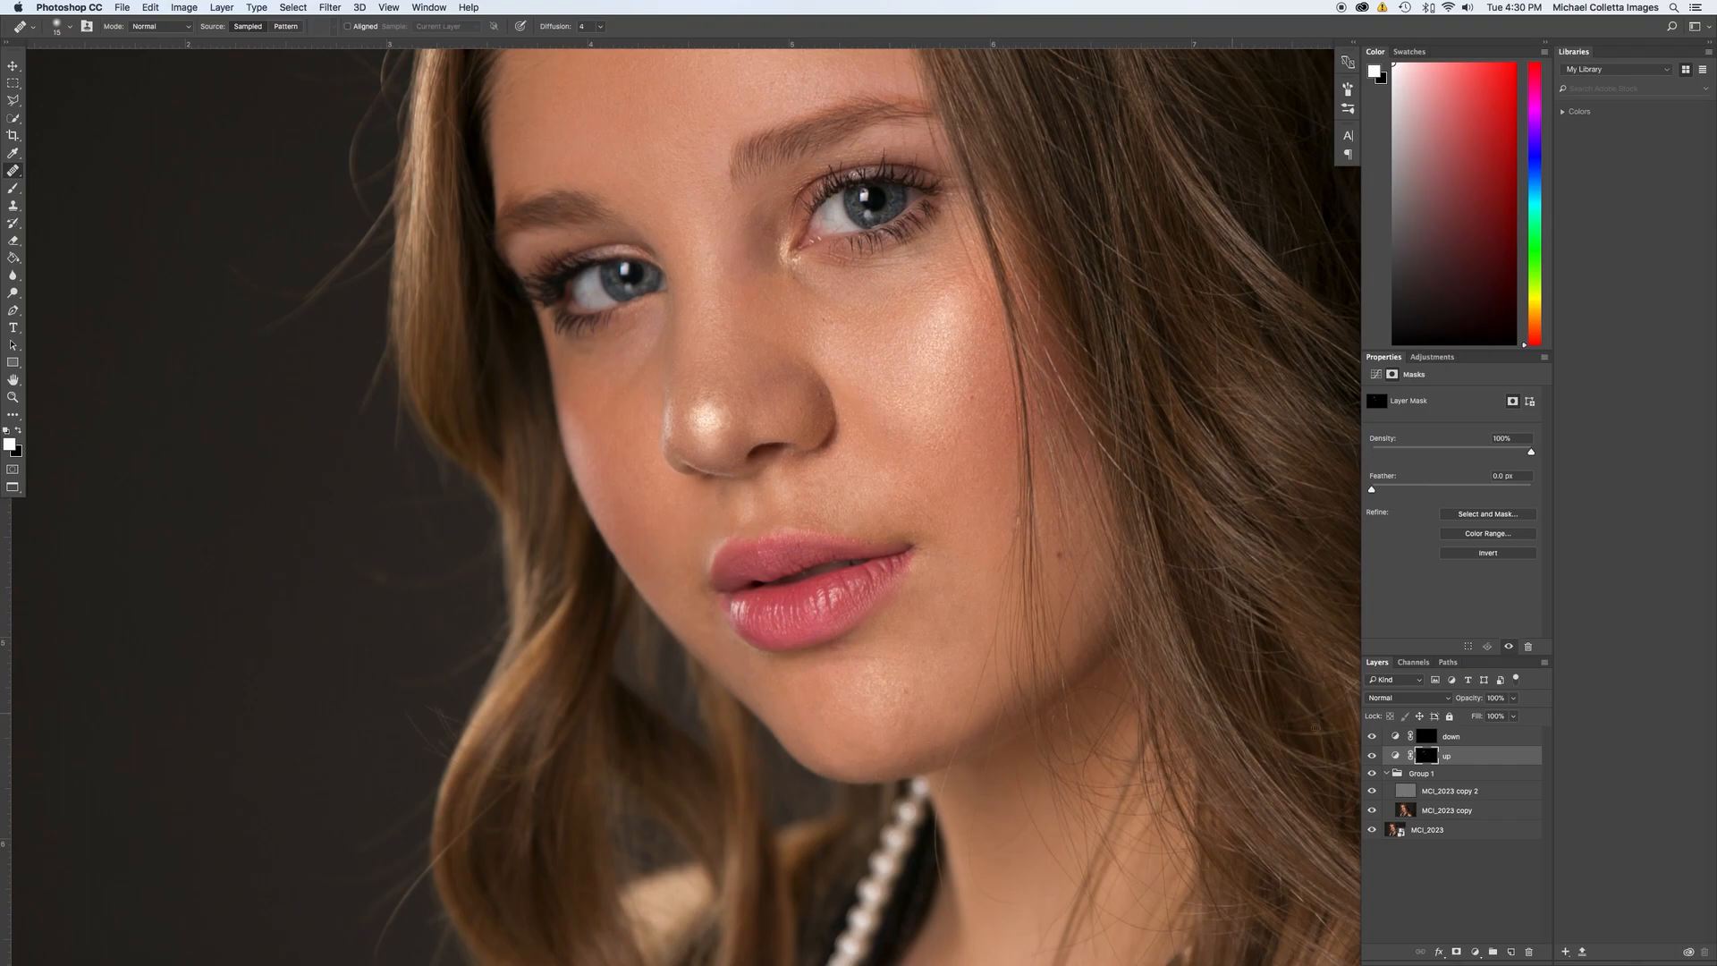
key("b")
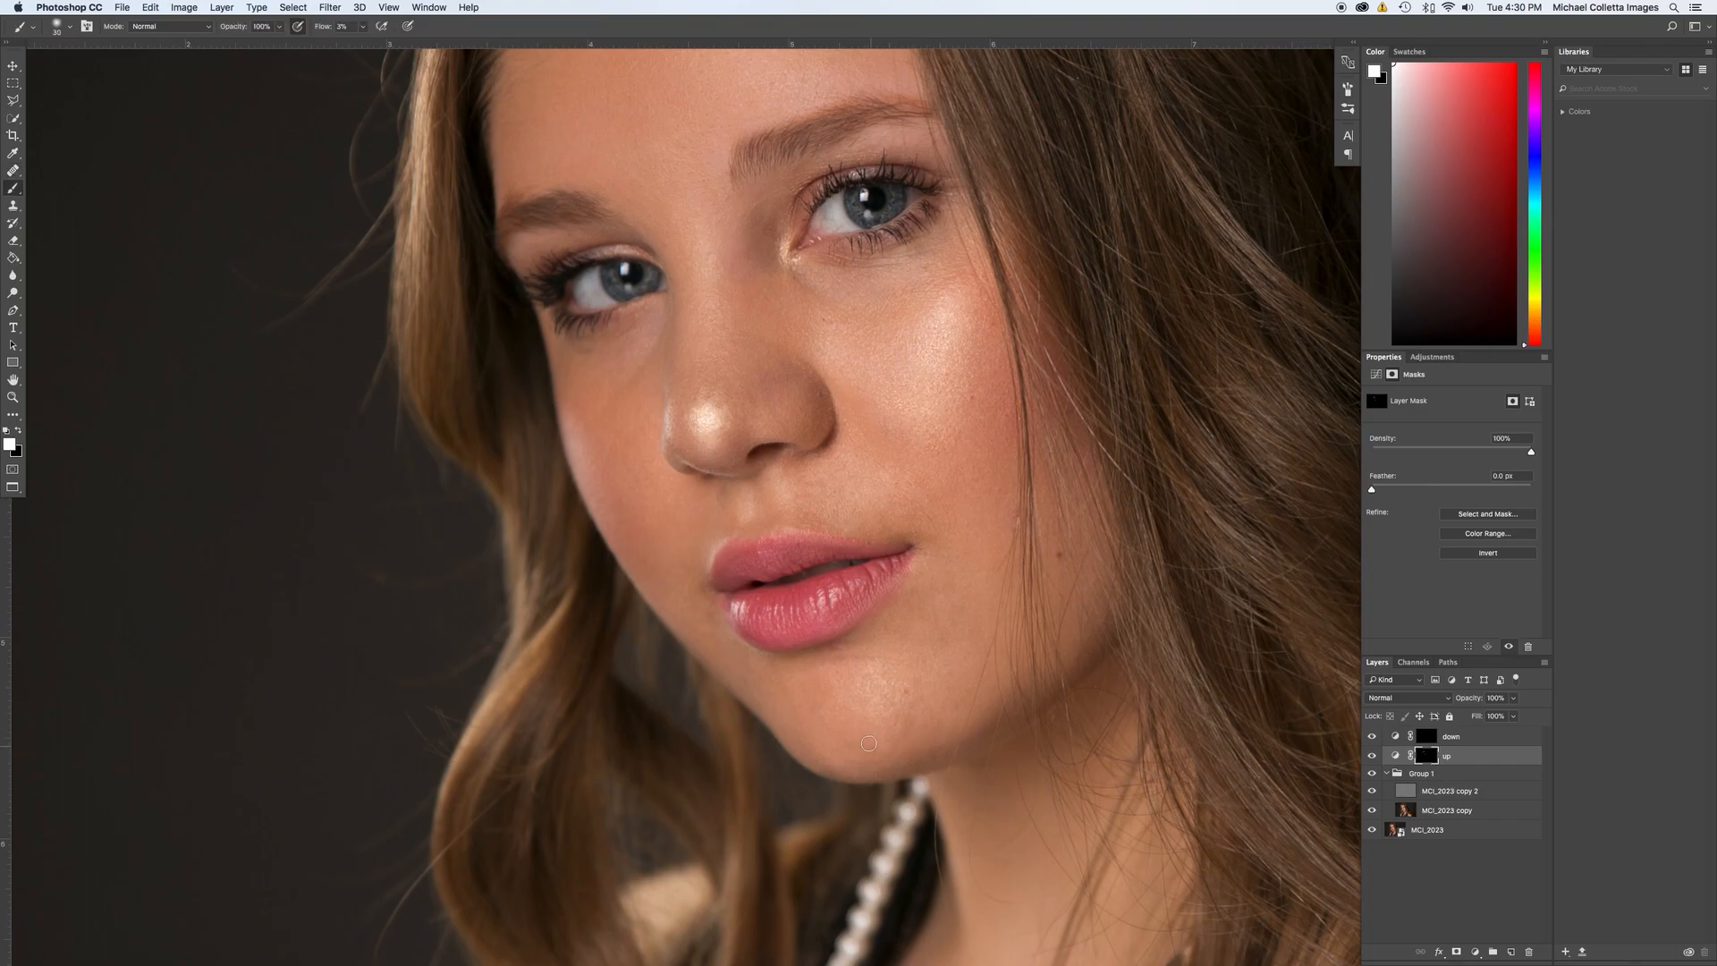
key("bracketleft")
key("bracketleft")
key("bracketleft")
key("bracketleft")
Even out the lower face with fine strokes on the "down" mask and again on the "up" mask.
left_click(1452, 737)
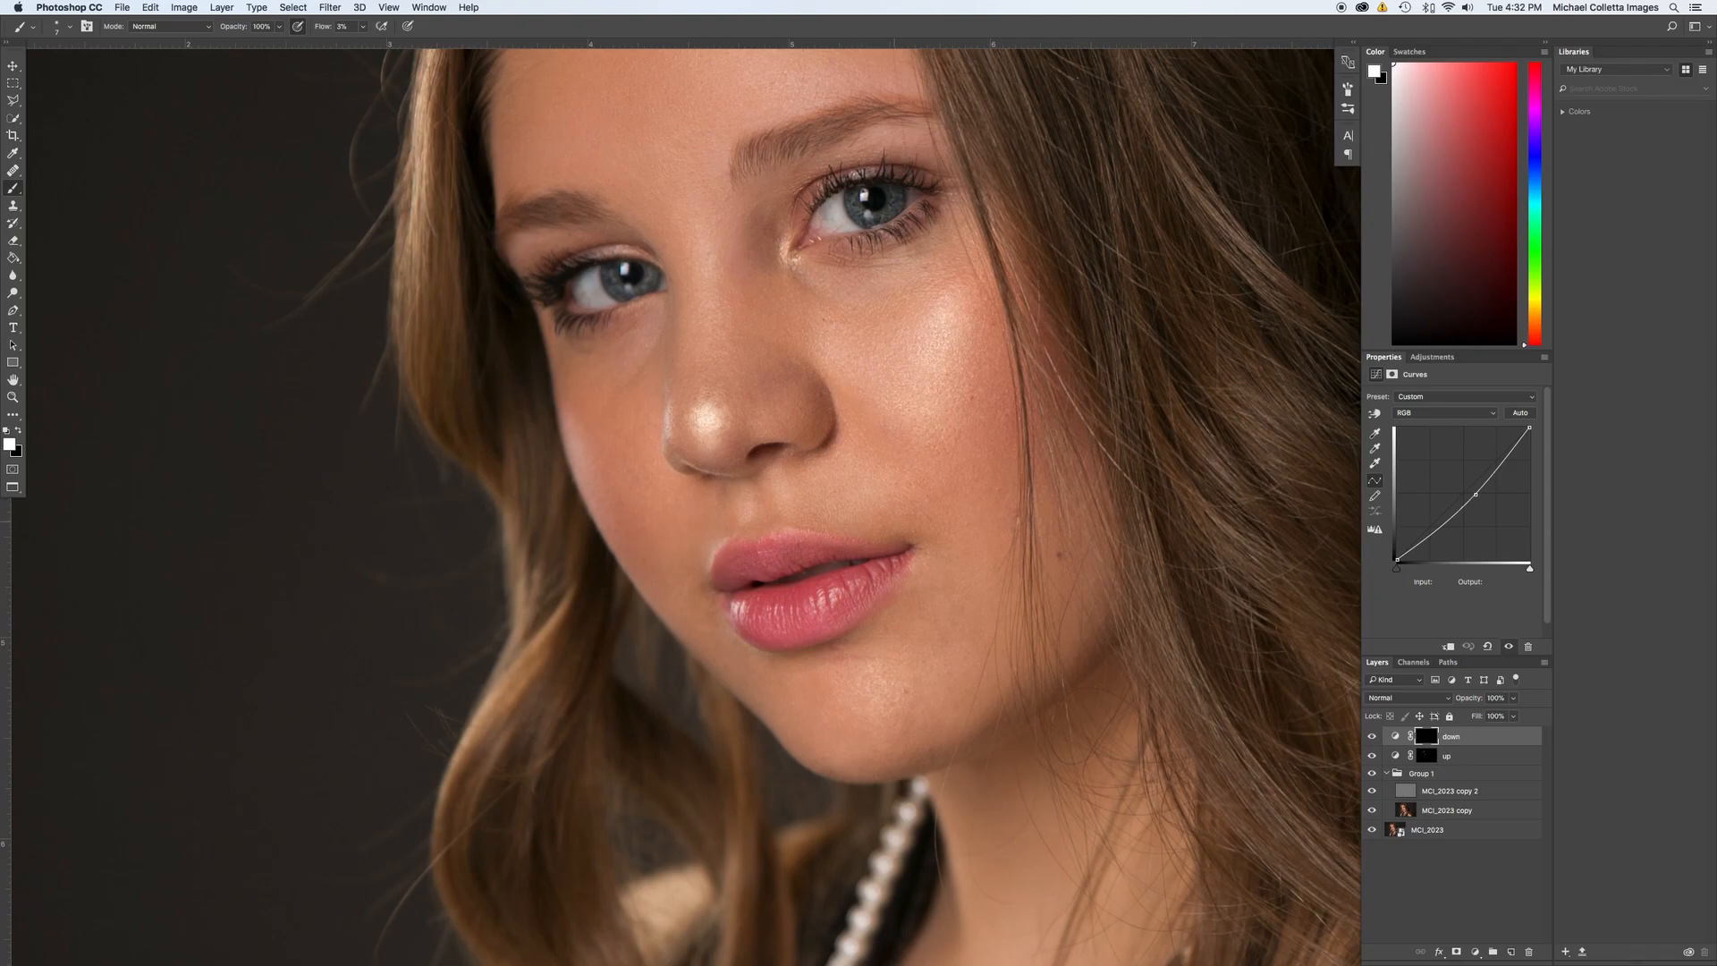
left_click(1428, 759)
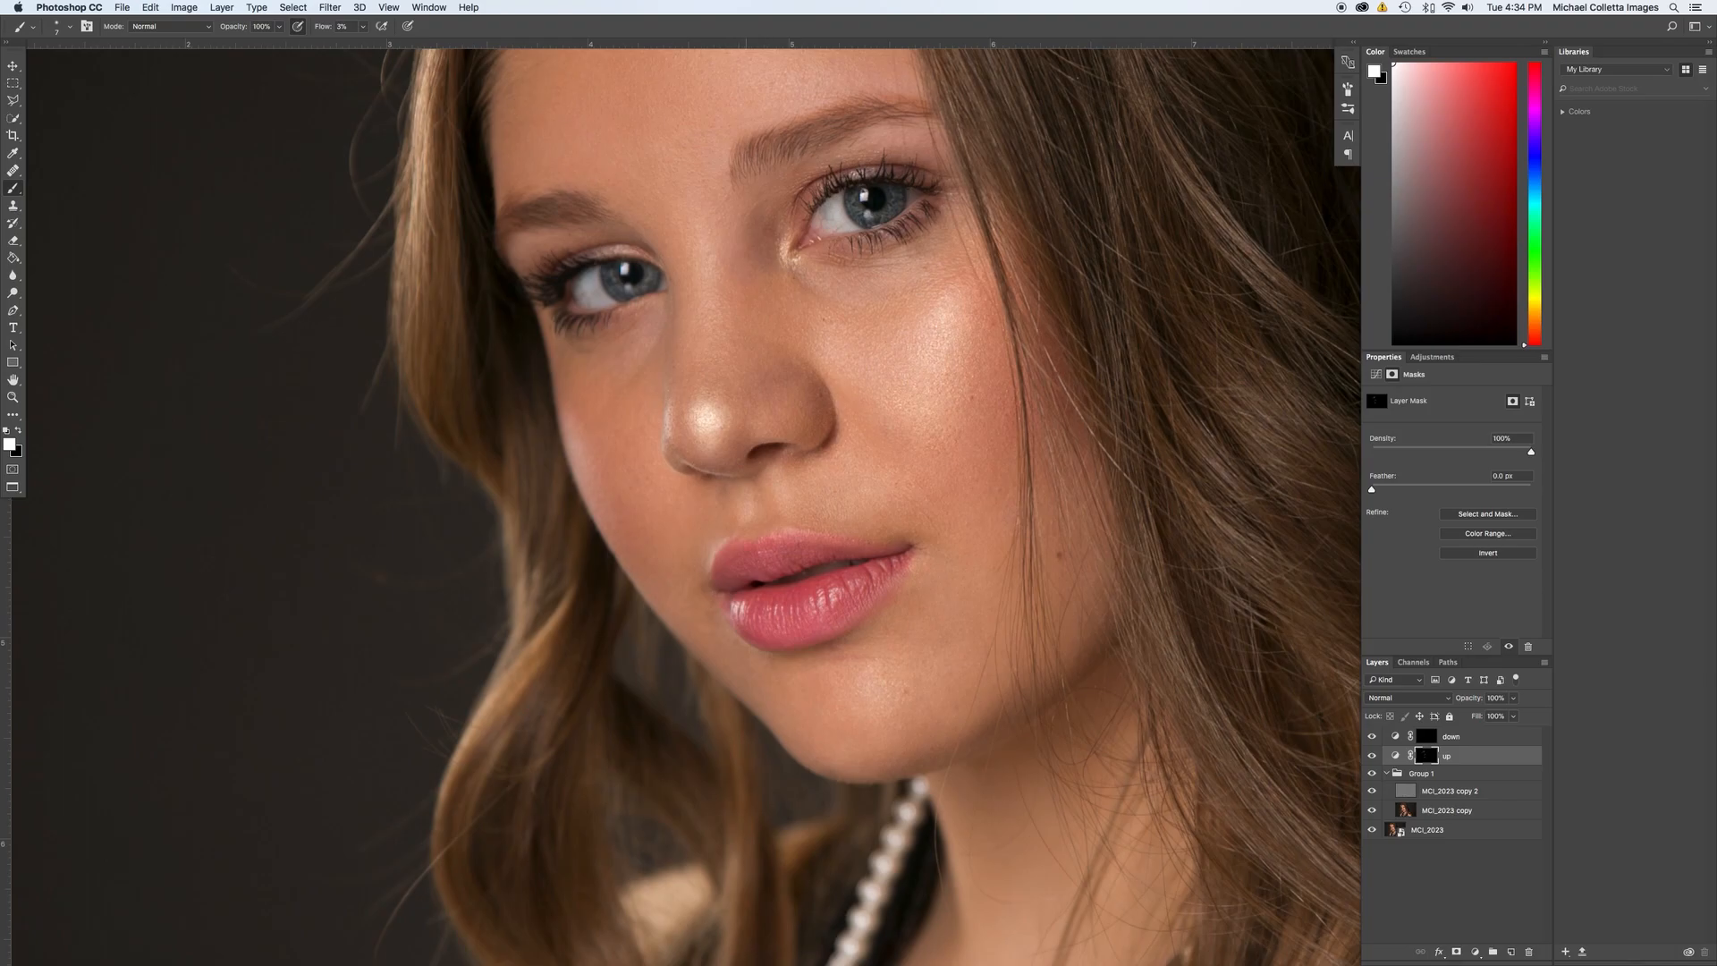
key("super+0")
key("super+plus")
key("super+plus")
key("super+plus")
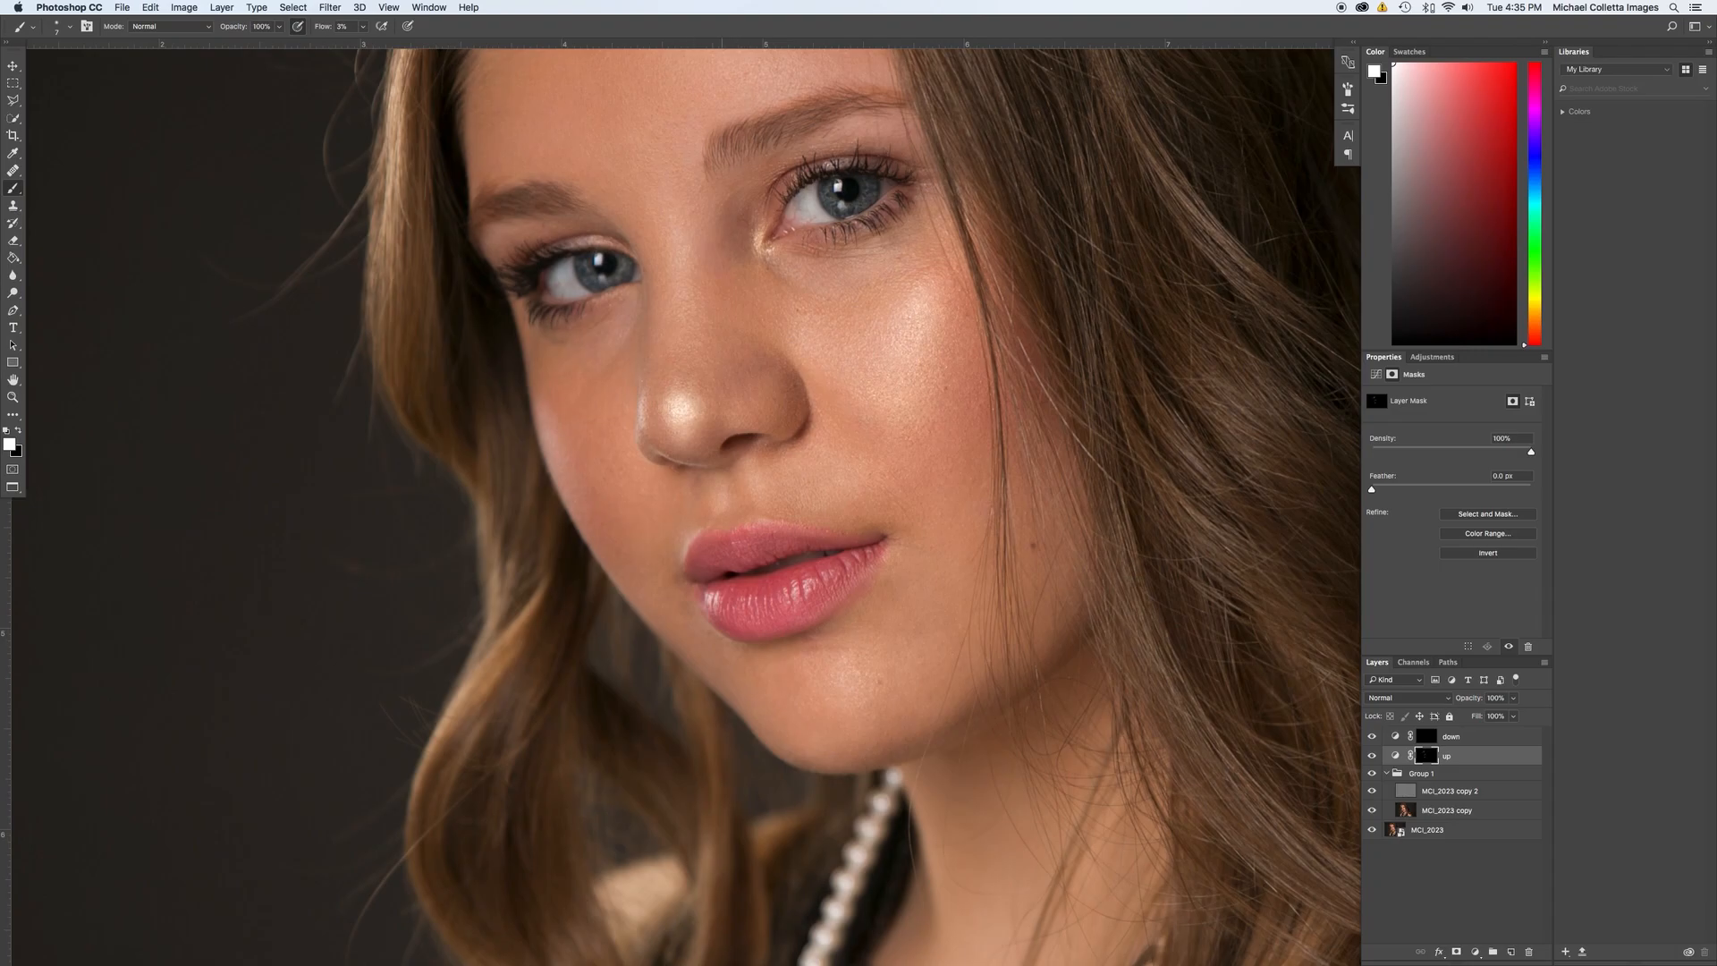
left_click_drag(851, 640, 732, 529)
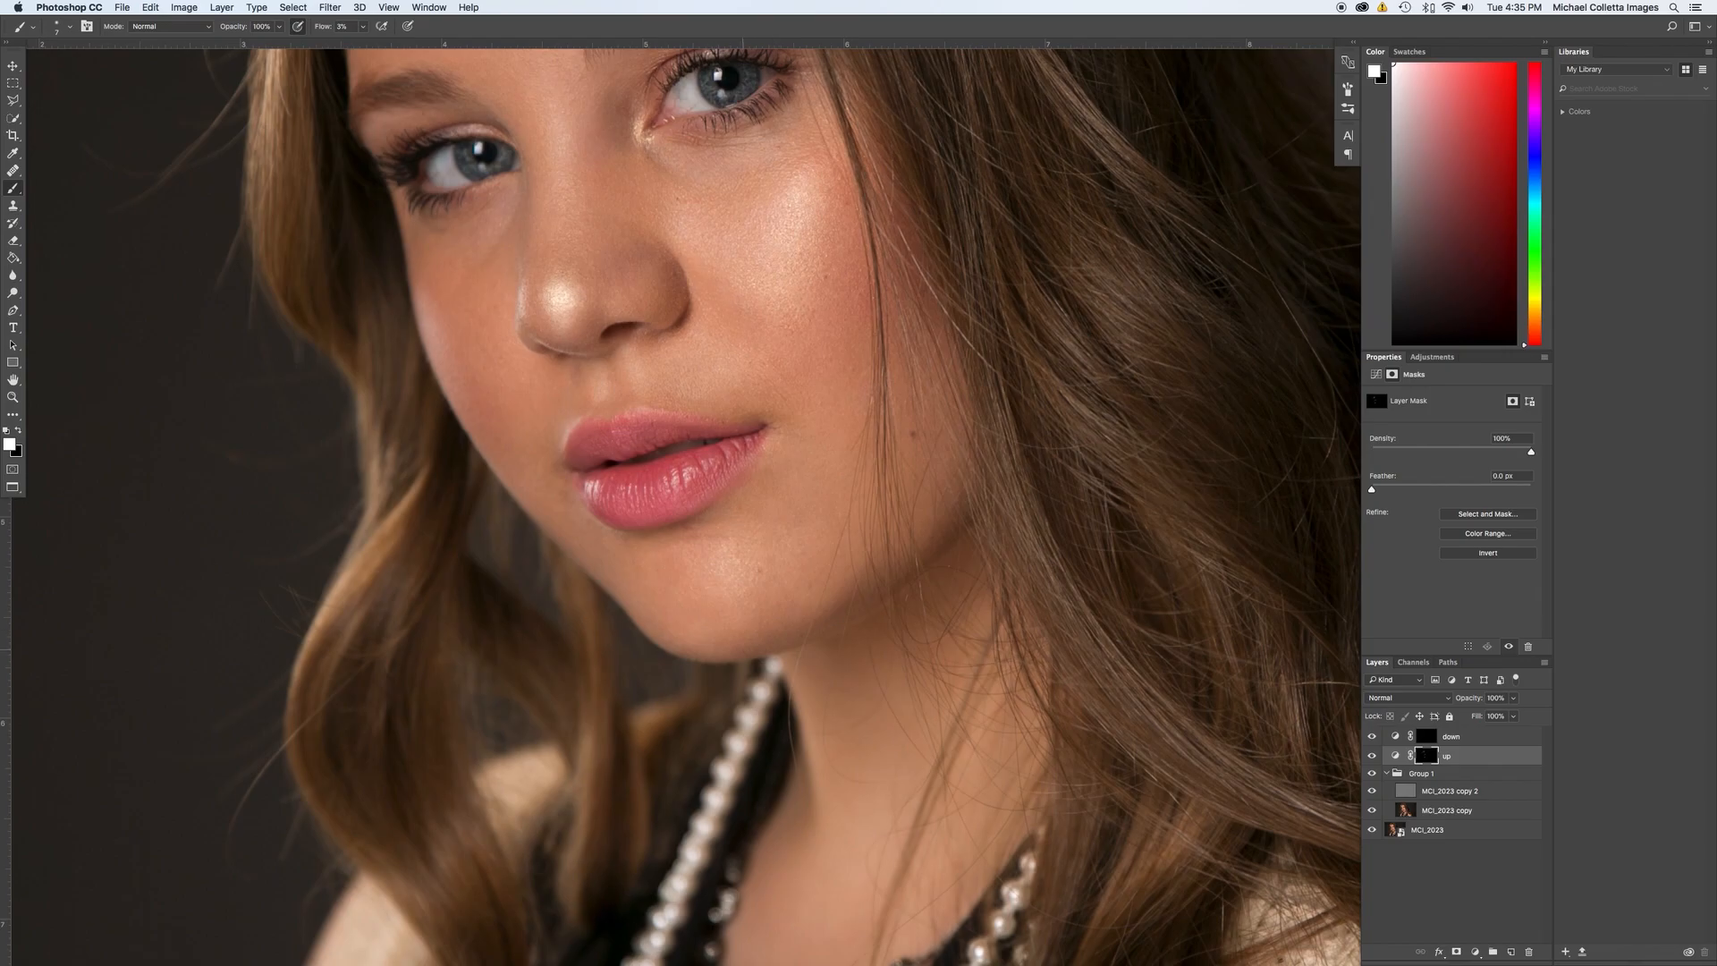
Return to the "down" mask for bright spots near the mouth and chin, and check the whole portrait.
left_click(1427, 736)
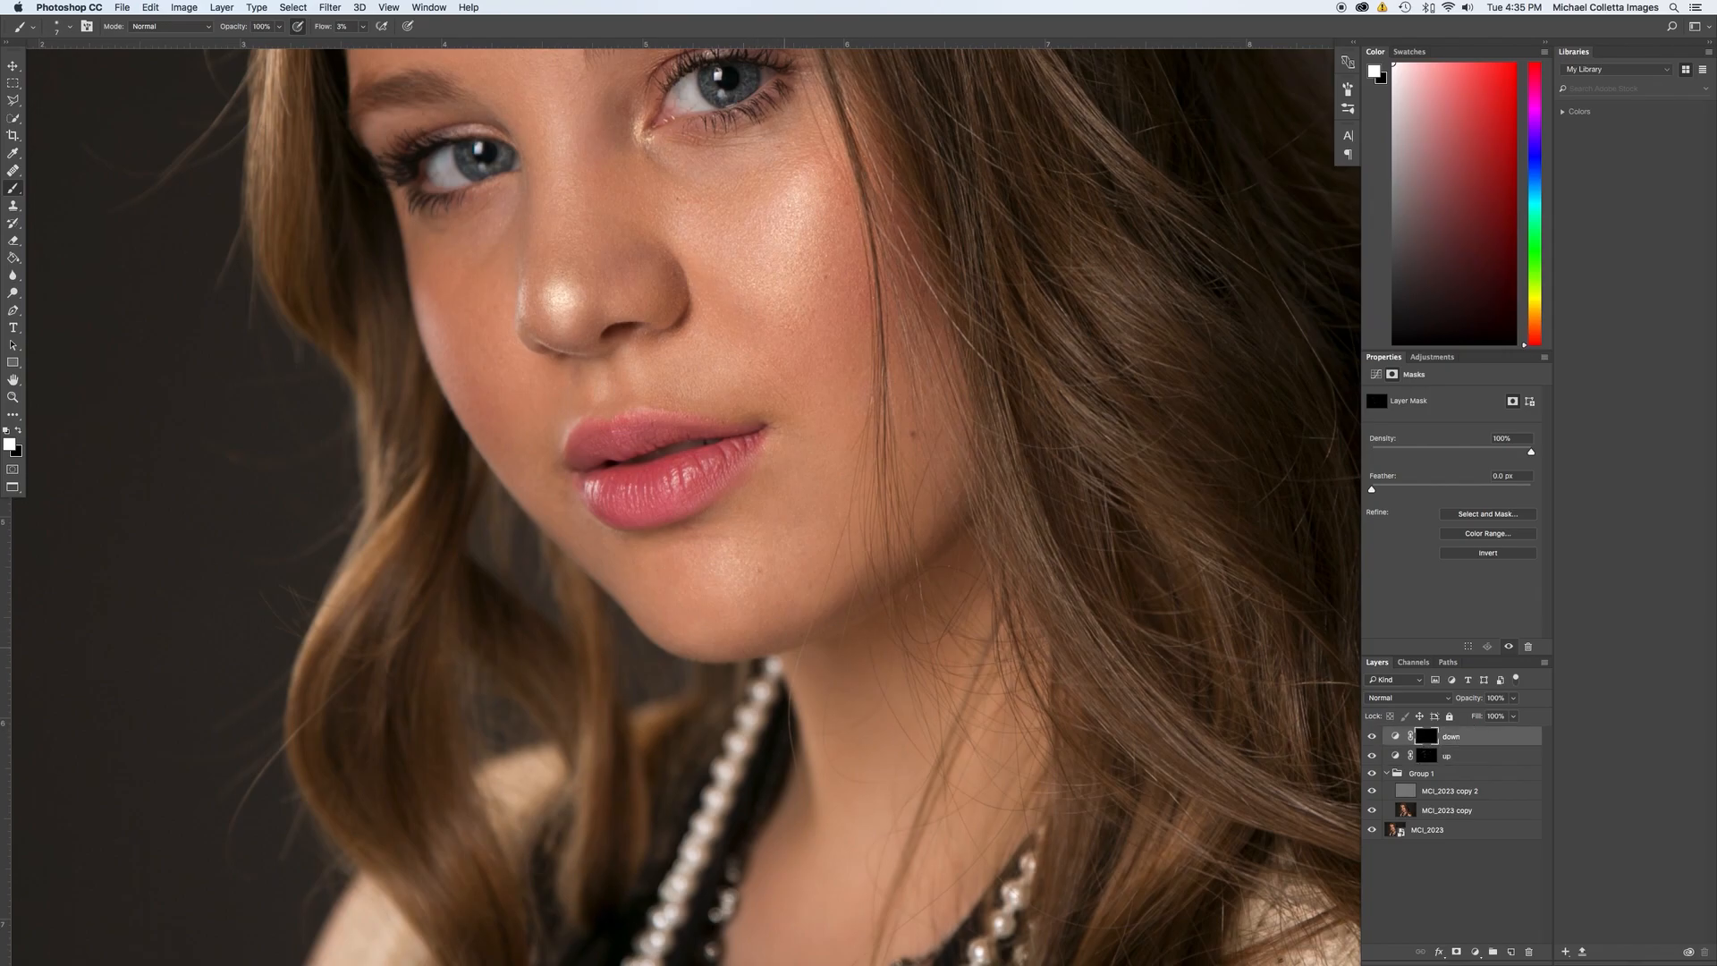
key("super+minus")
key("super+minus")
key("super+minus")
key("super+minus")
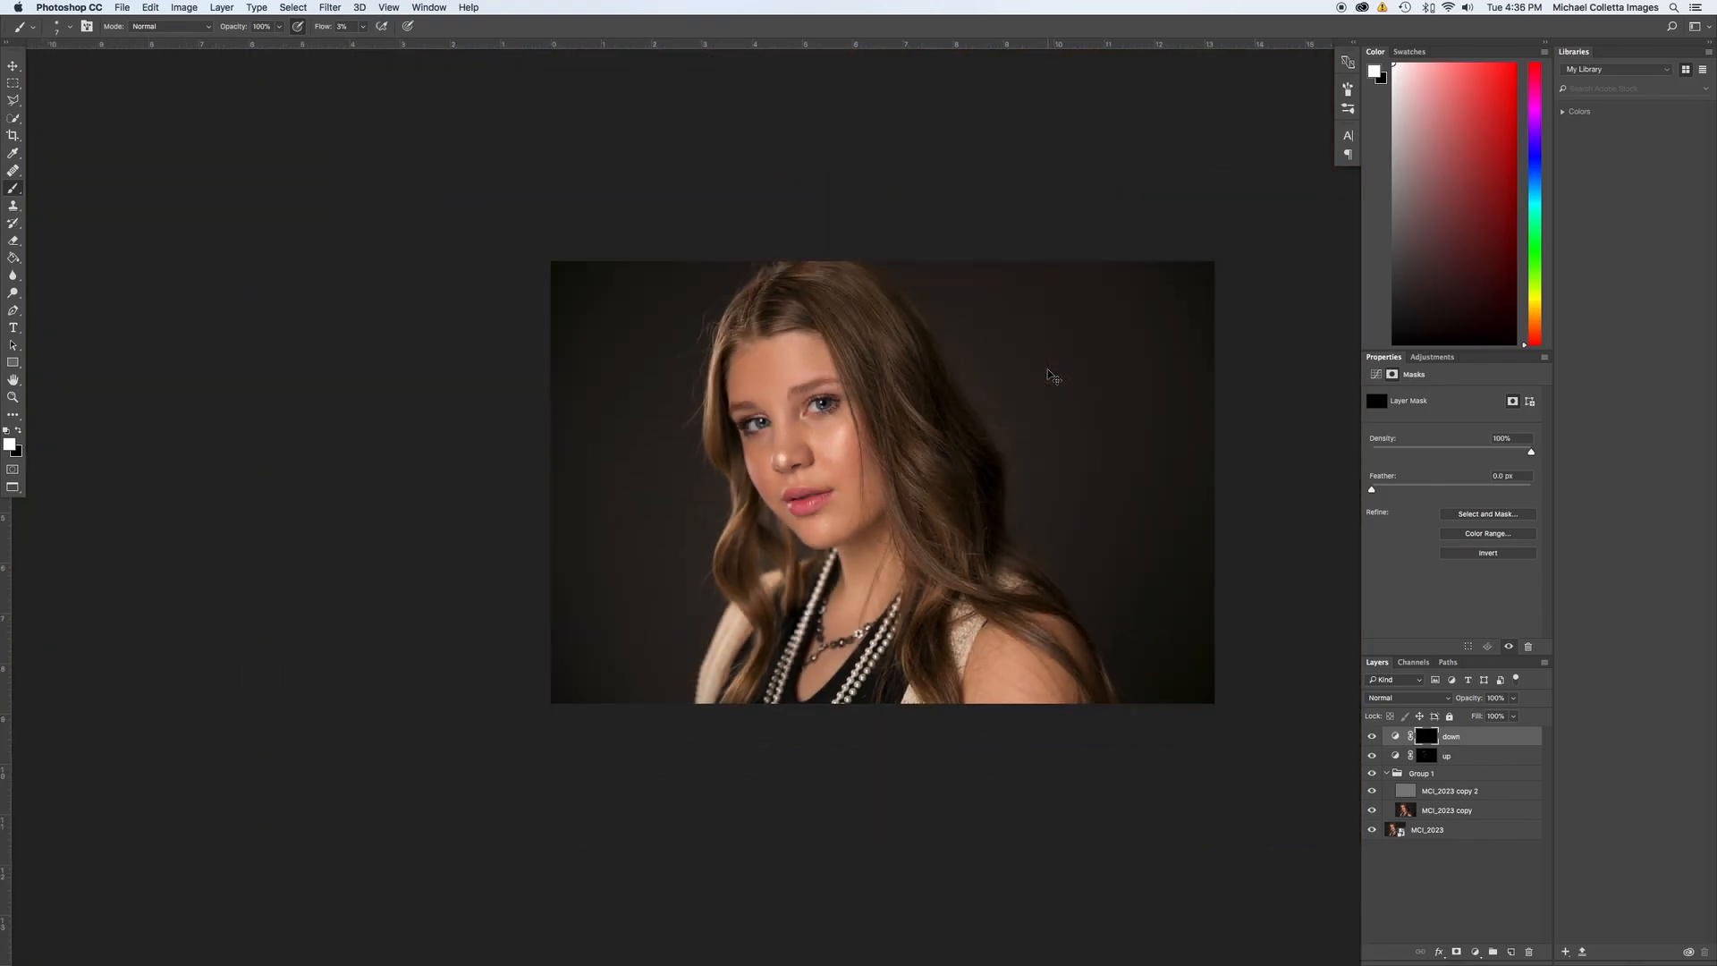
Lighten the remaining dark marks on the chin through the "up" mask, reducing the brush size.
key("super+equal")
key("super+equal")
key("super+equal")
key("alt+bracketleft")
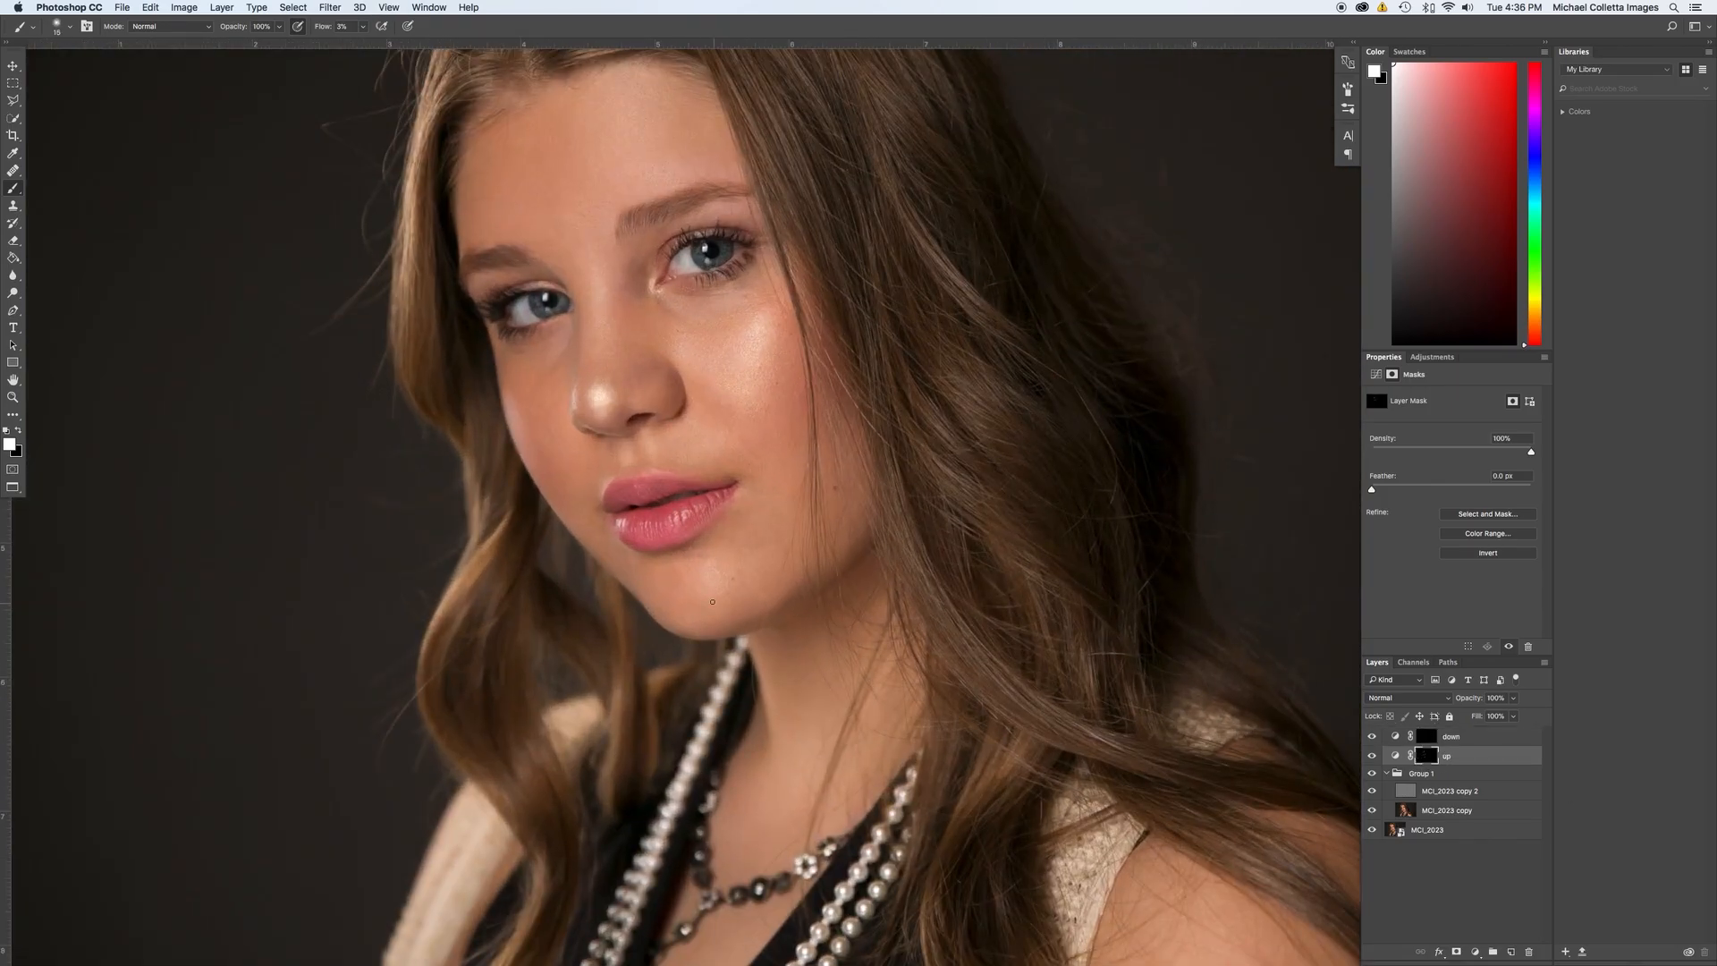
key("bracketleft")
key("bracketleft")
Balance the remaining facial tones by alternating between the "down" and "up" masks, adjusting the brush size.
left_click(1426, 737)
key("bracketright")
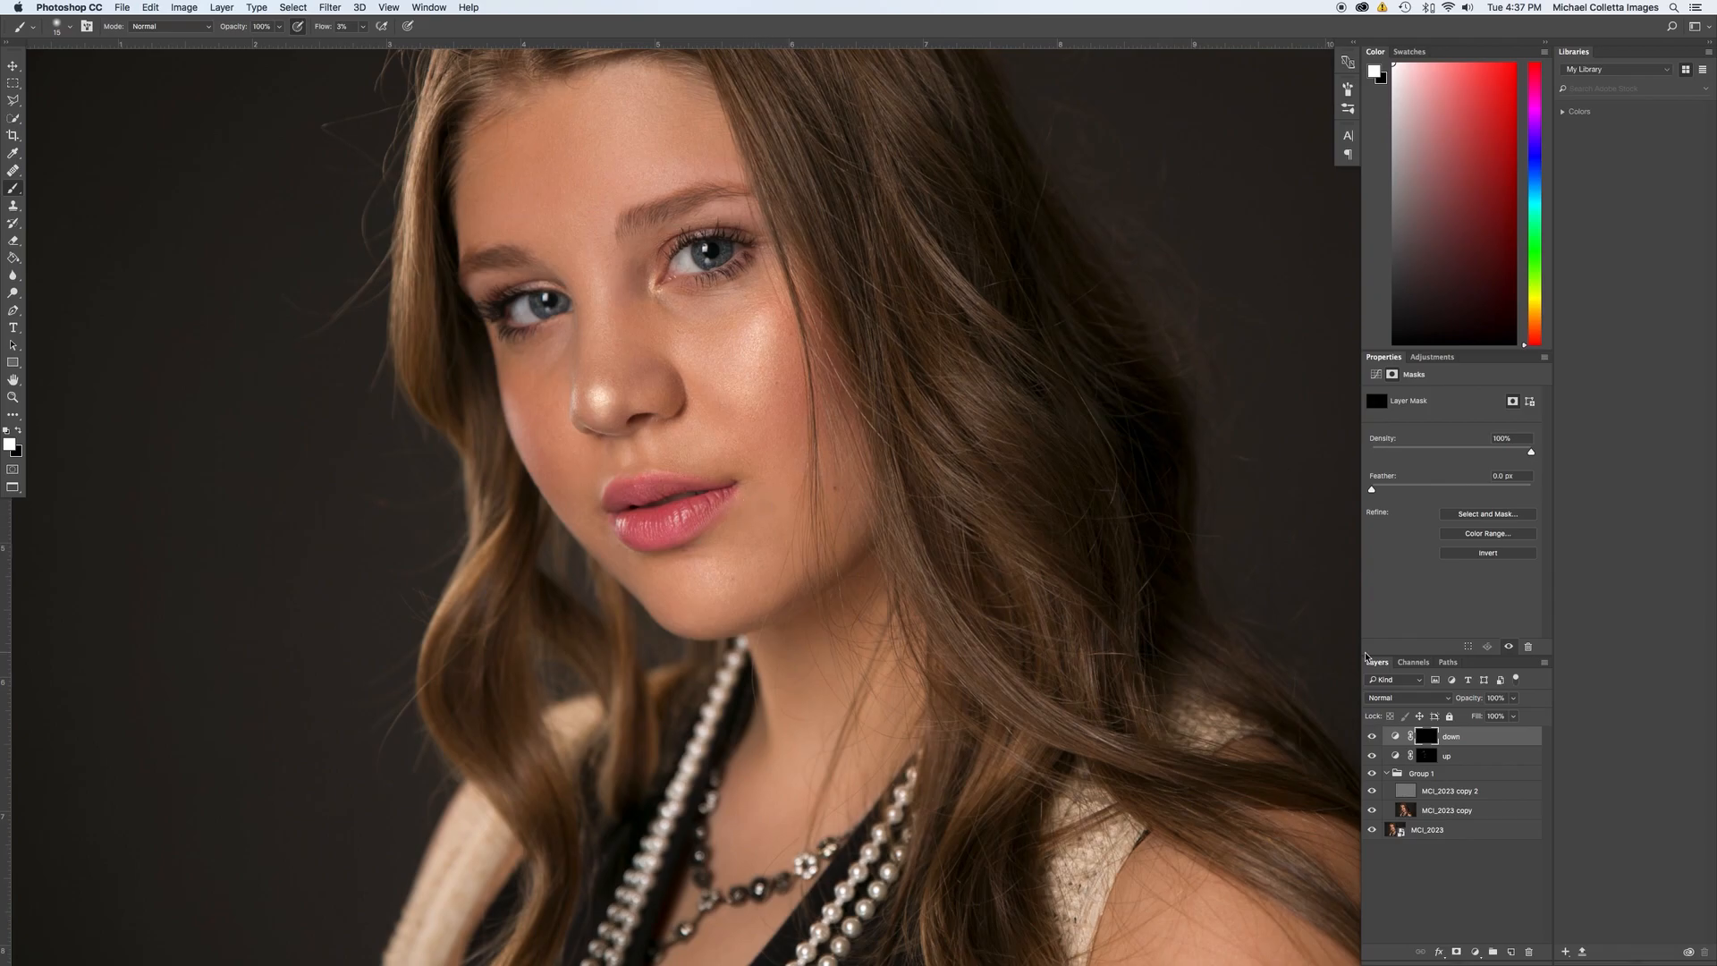
key("alt+bracketleft")
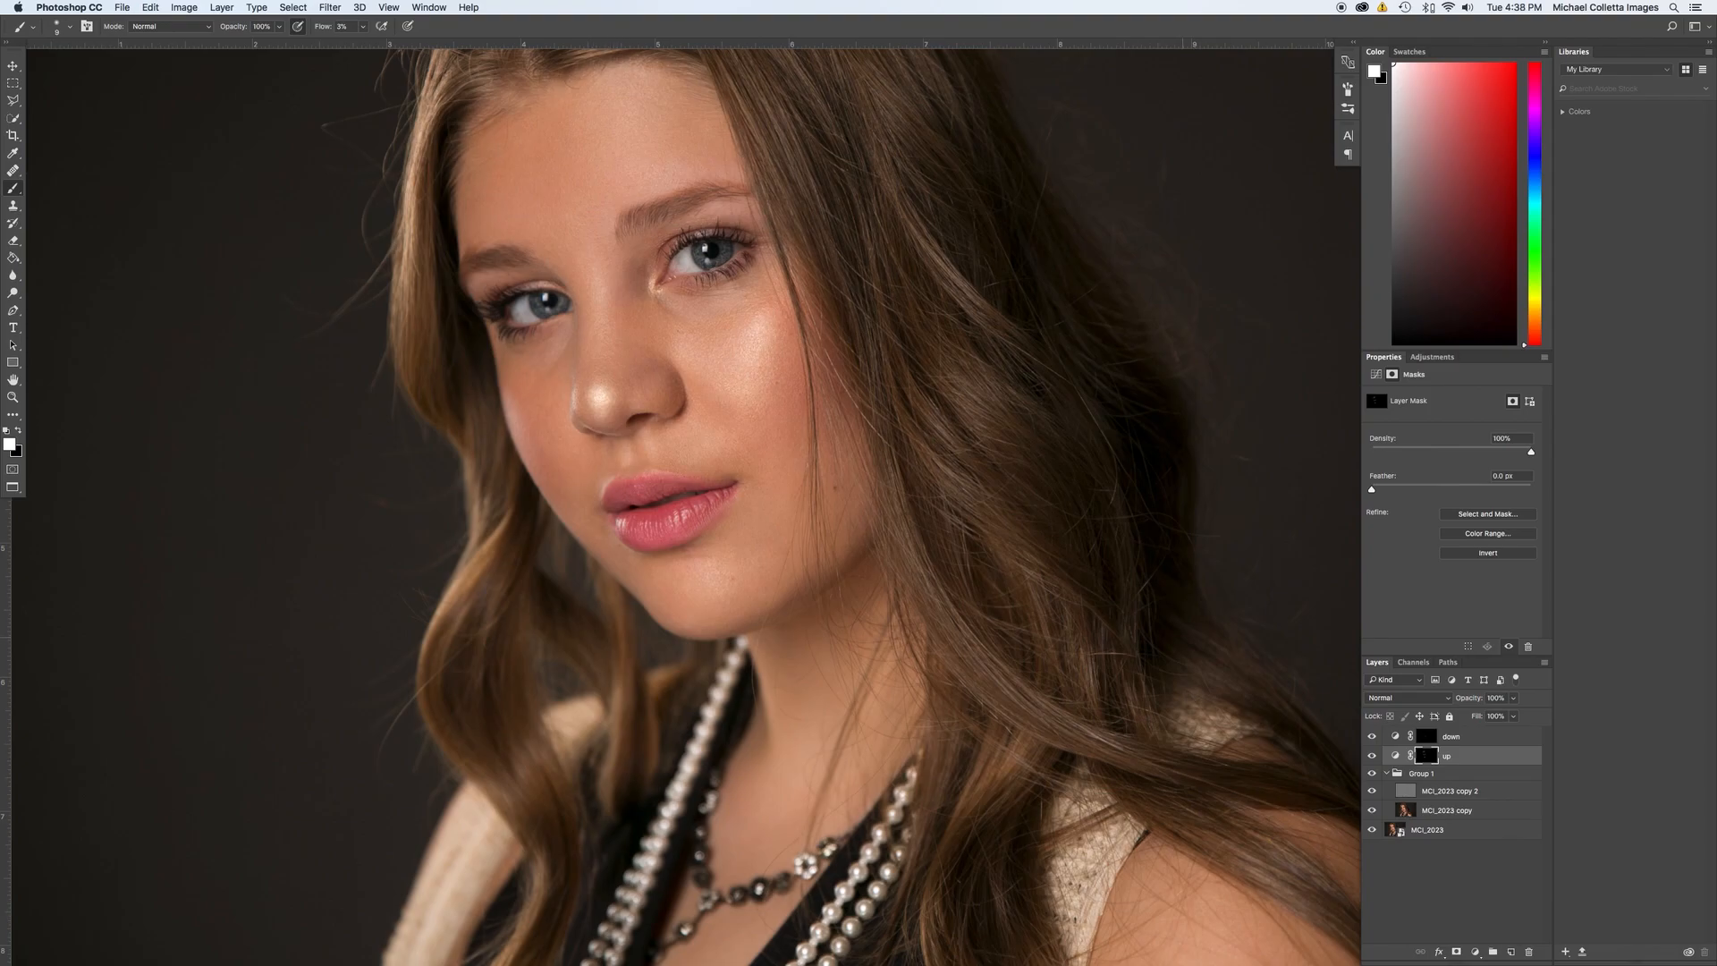
left_click(1427, 736)
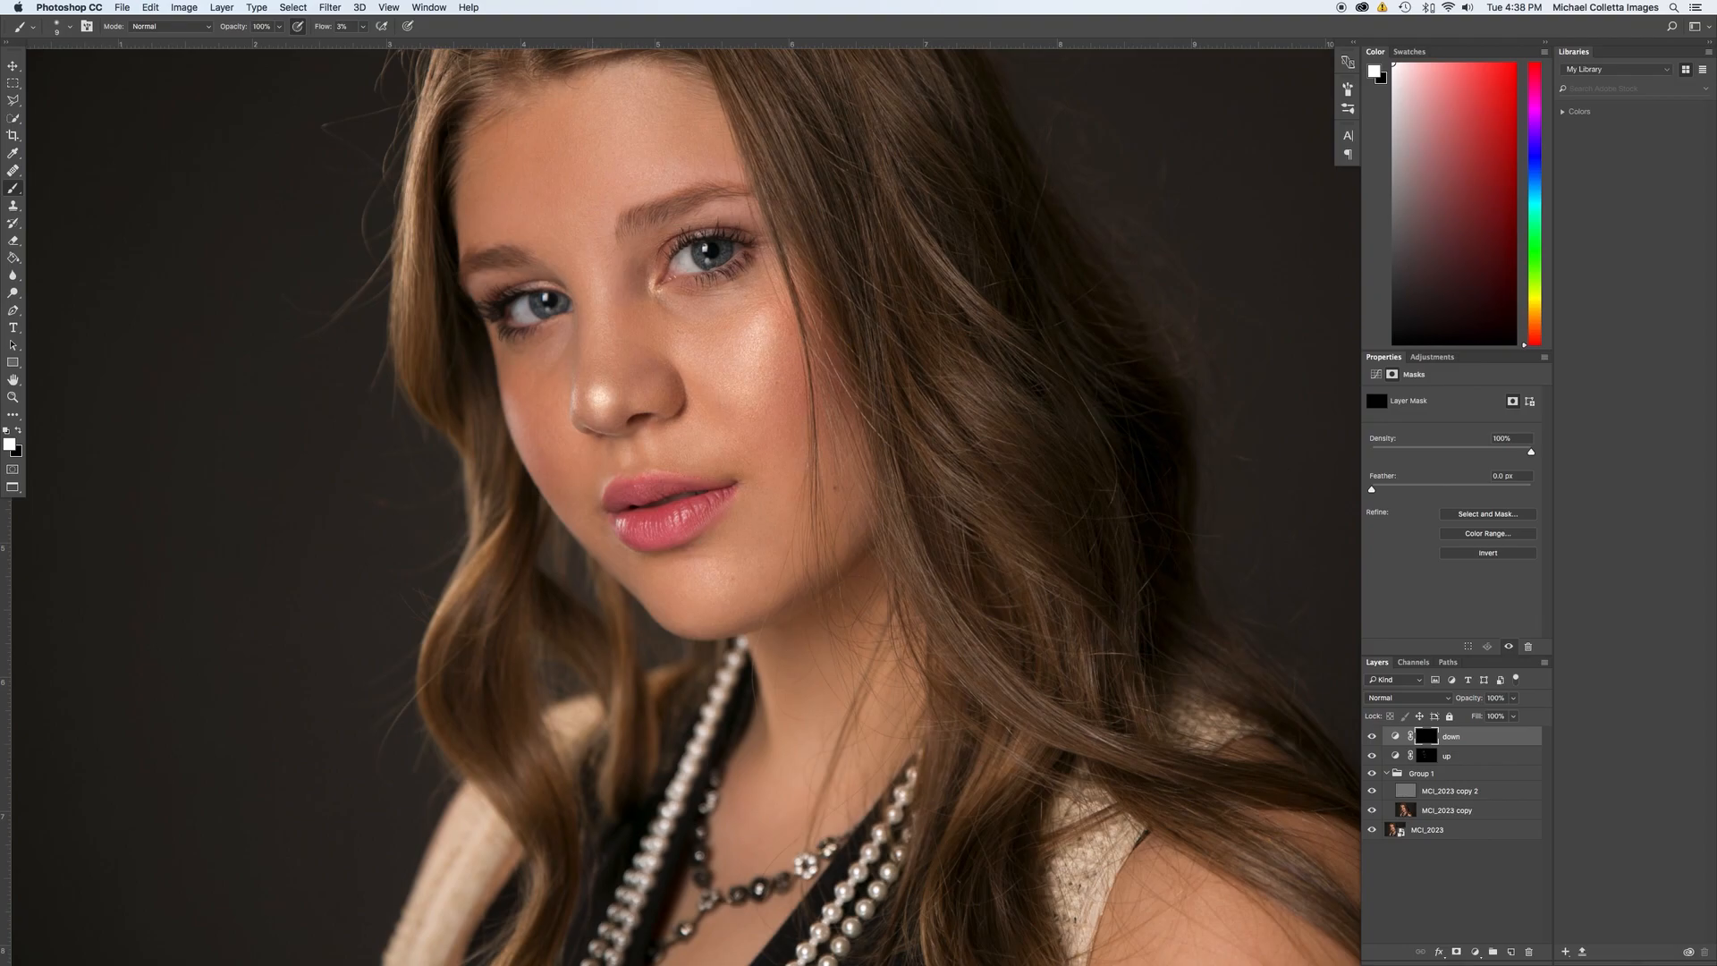
left_click(1427, 756)
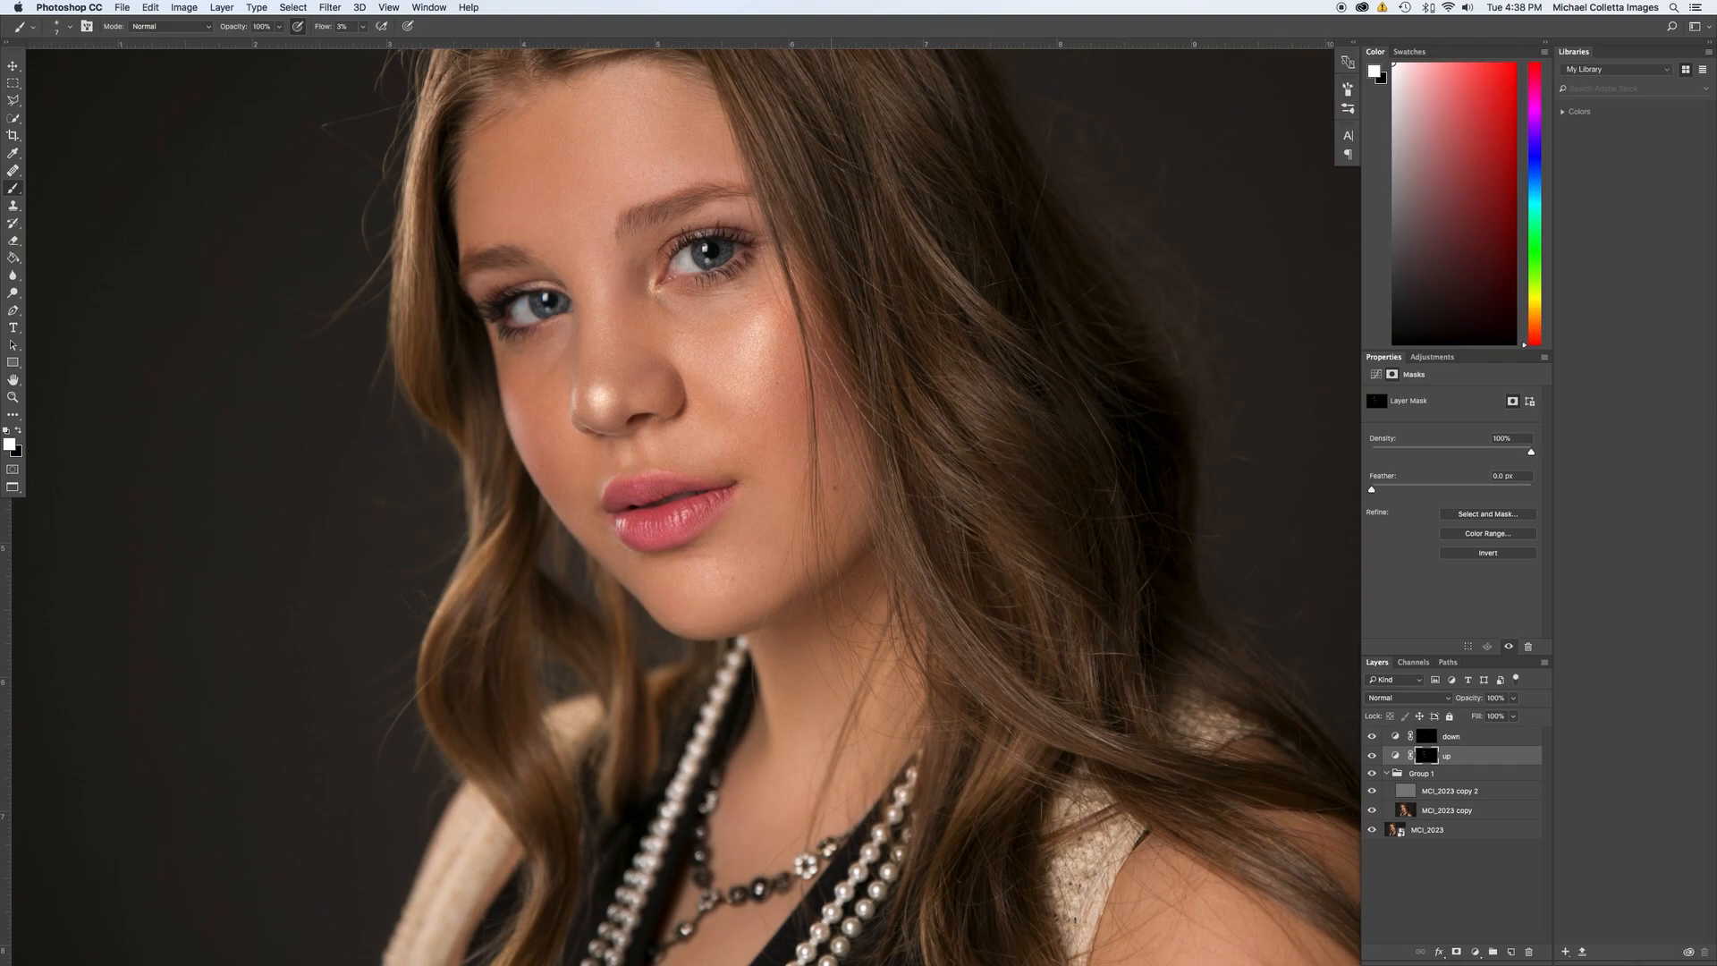
Compare the retouched face in the whole portrait and at close range for uneven tones.
key("super+minus")
key("super+minus")
key("super+minus")
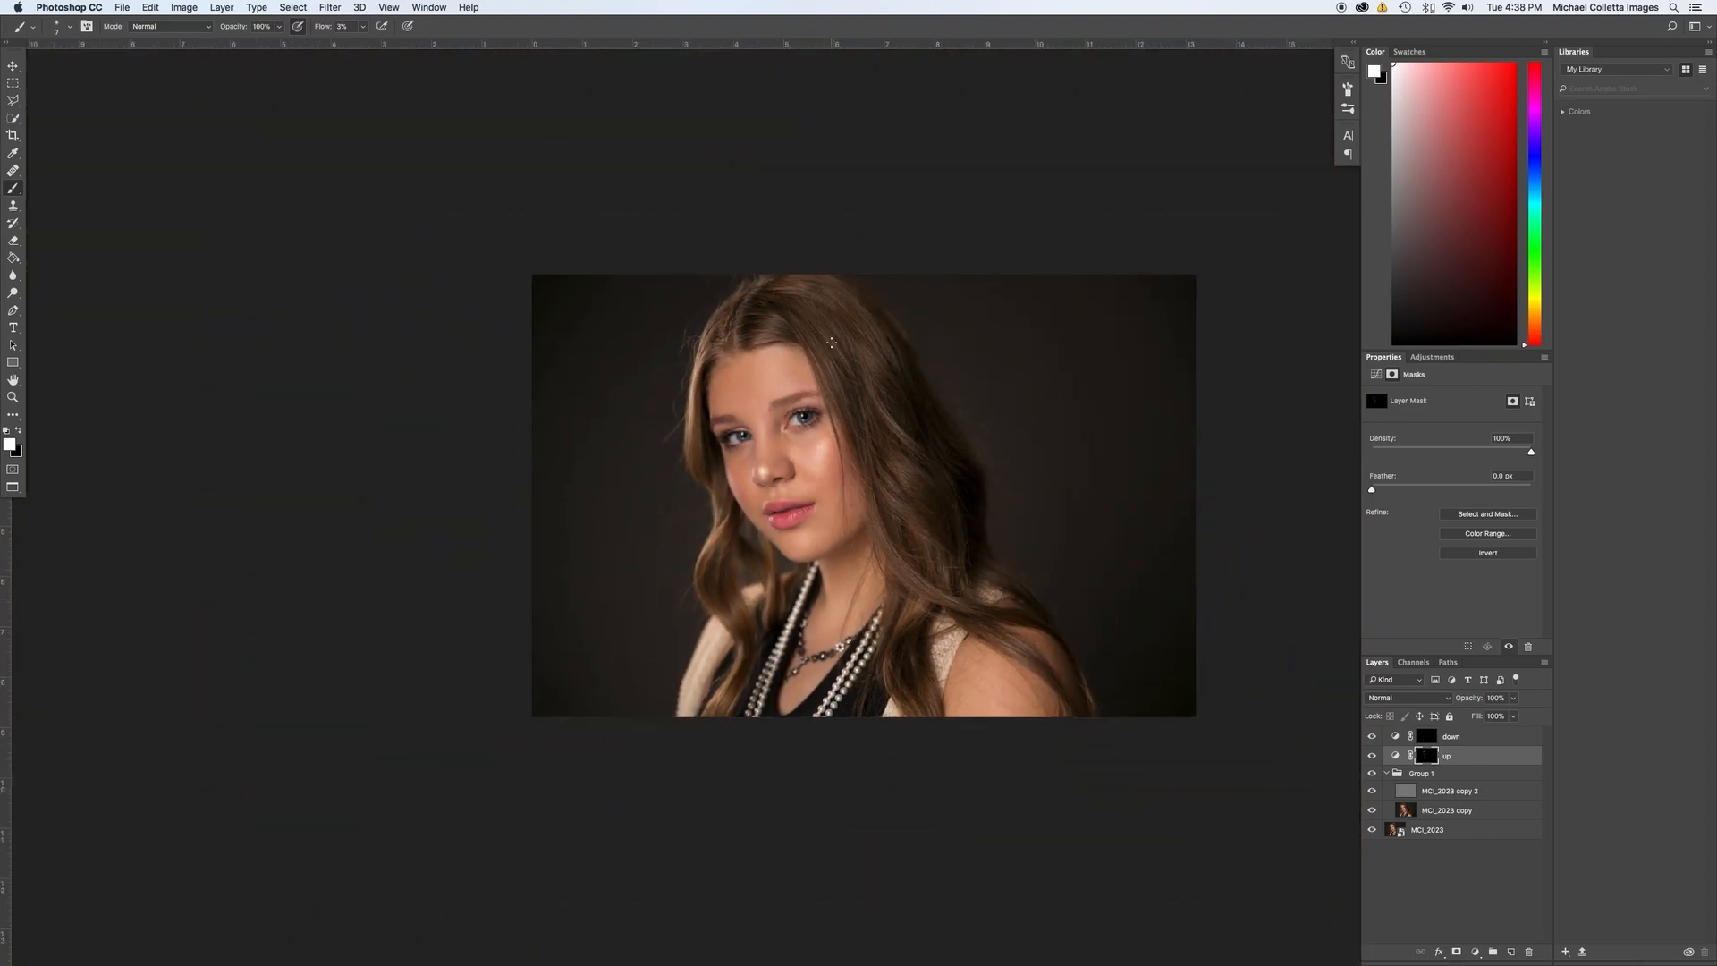
key("super+plus")
key("super+plus")
key("super+plus")
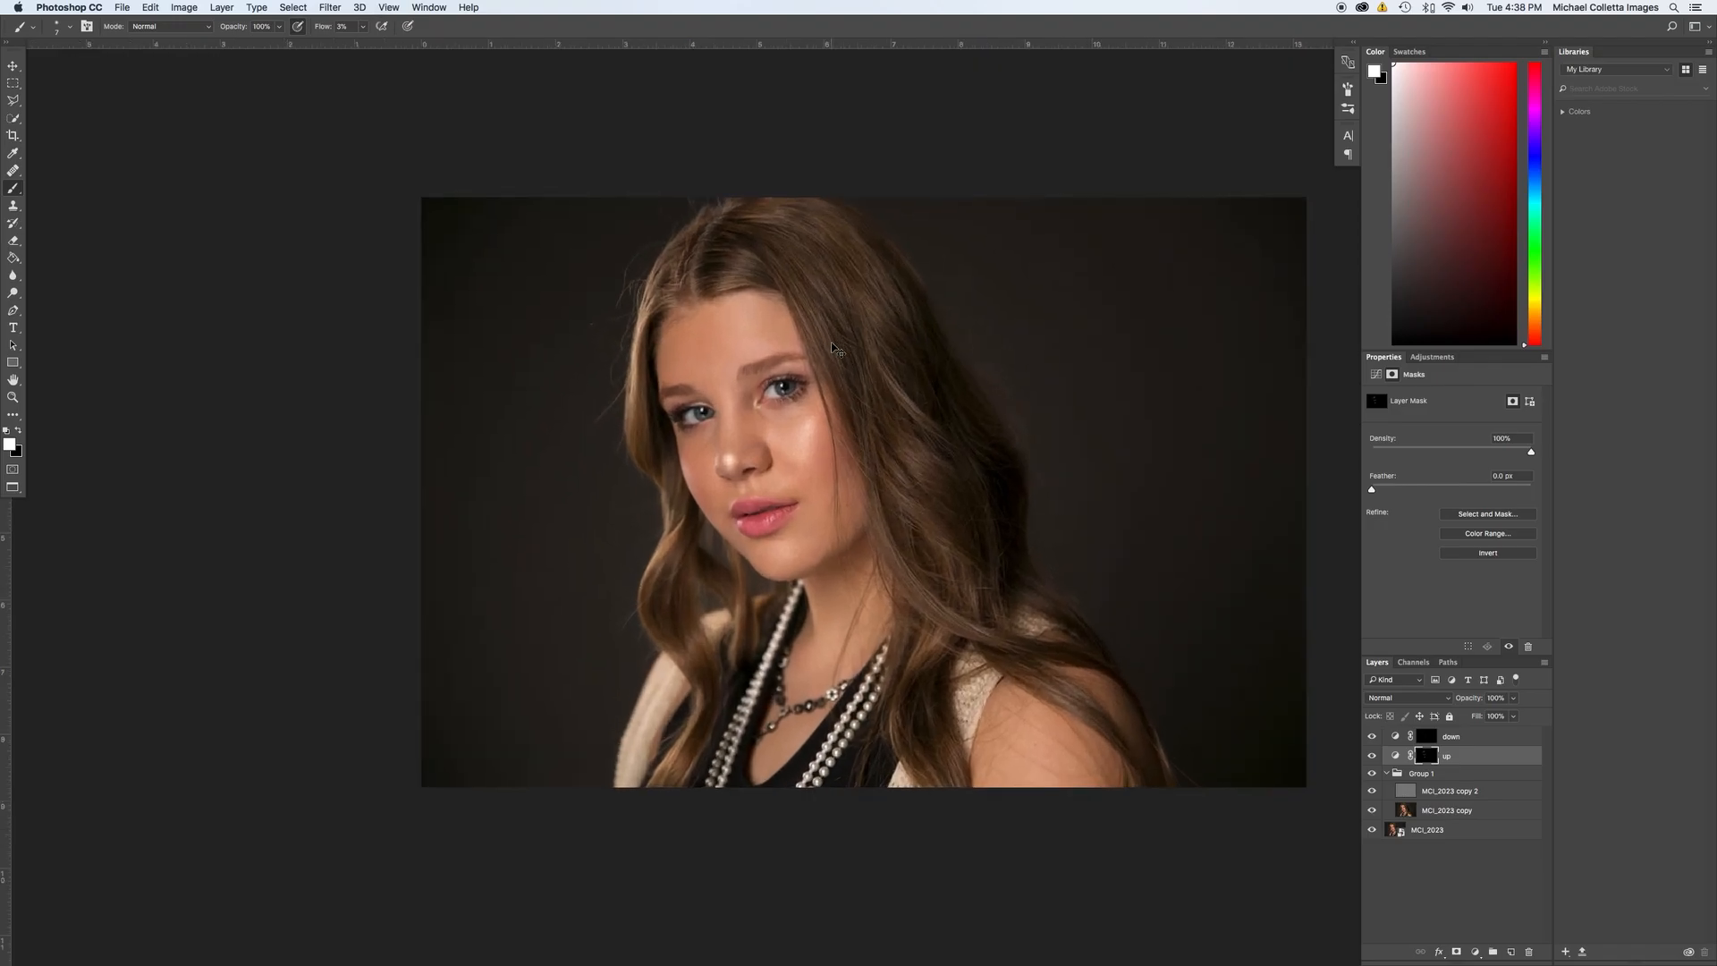
key("super+plus")
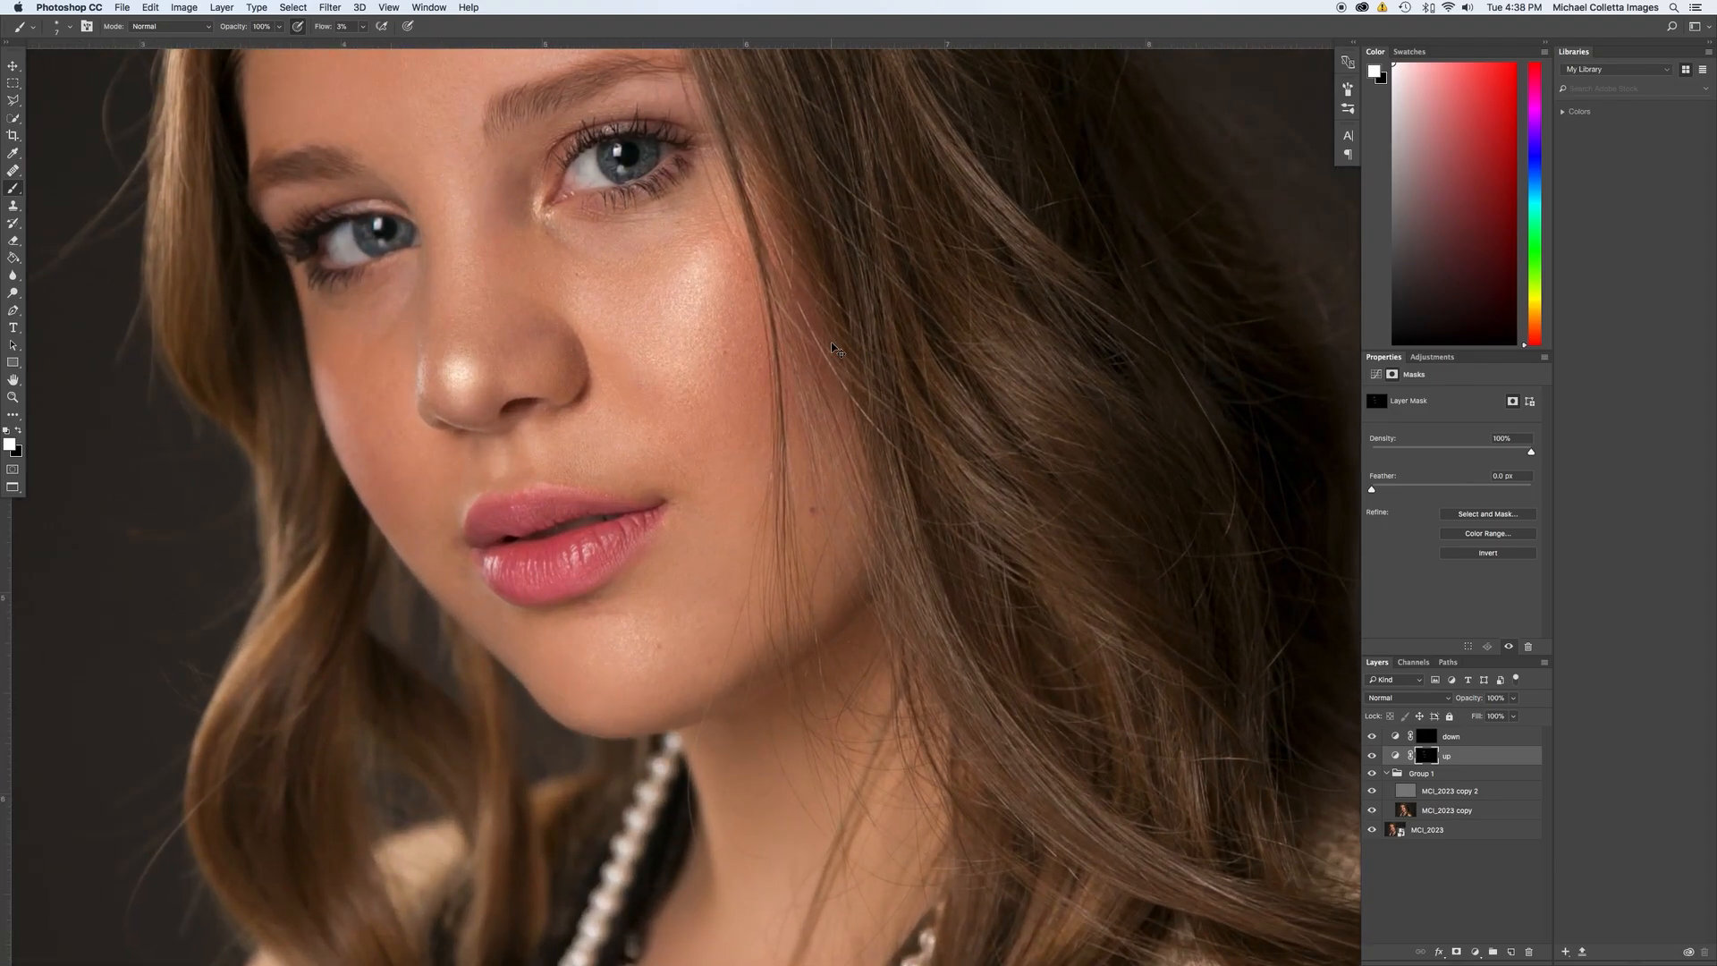
key("super+plus")
key("super+minus")
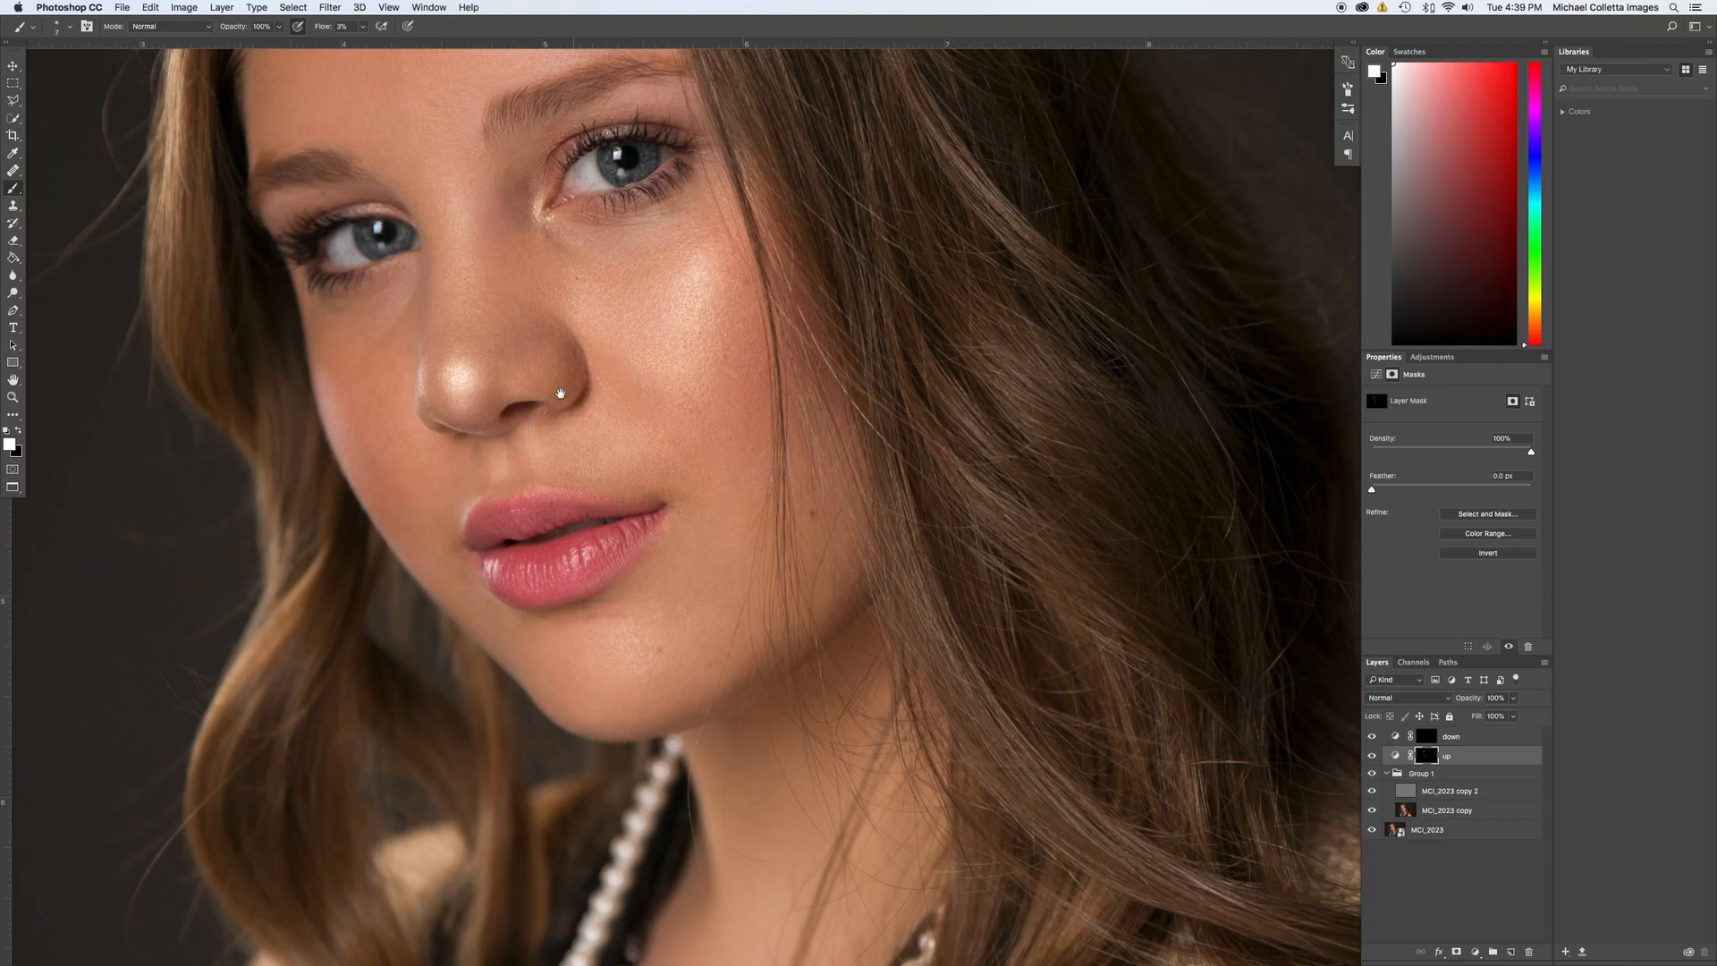
scroll(921, 568, "left", 10)
scroll(921, 568, "up", 5)
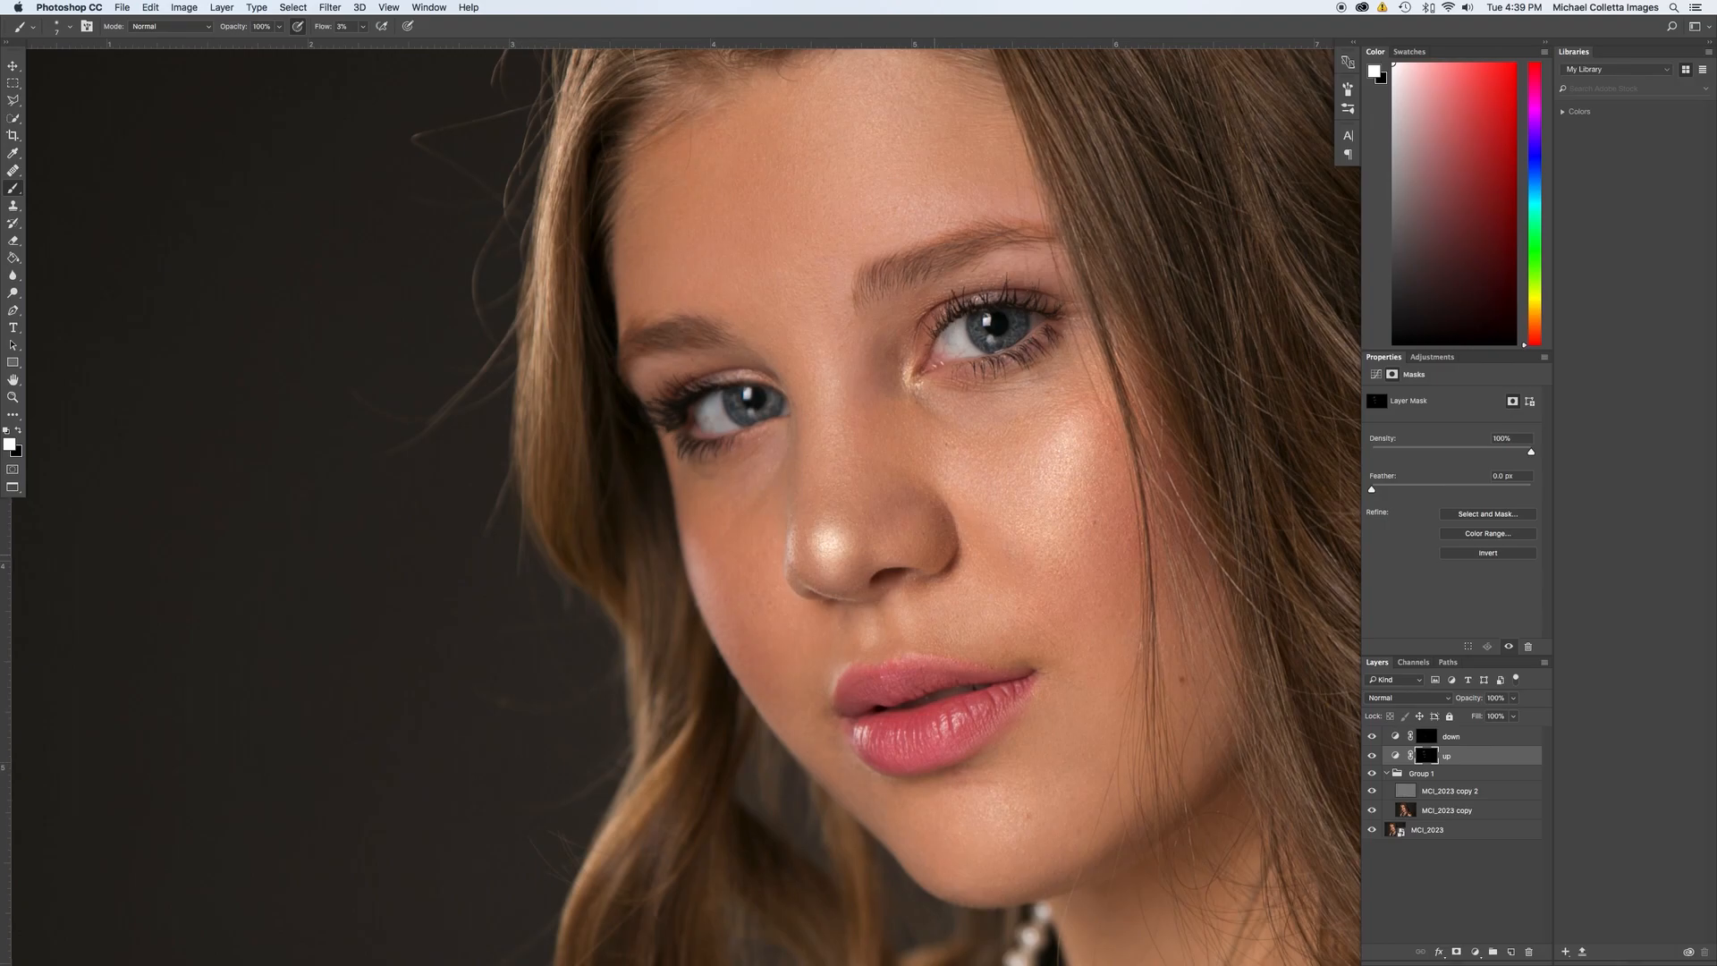
Inspect the skin around the nose, cheek, eyes and mouth up close, and review the entire portrait again.
left_click_drag(1008, 498, 913, 528)
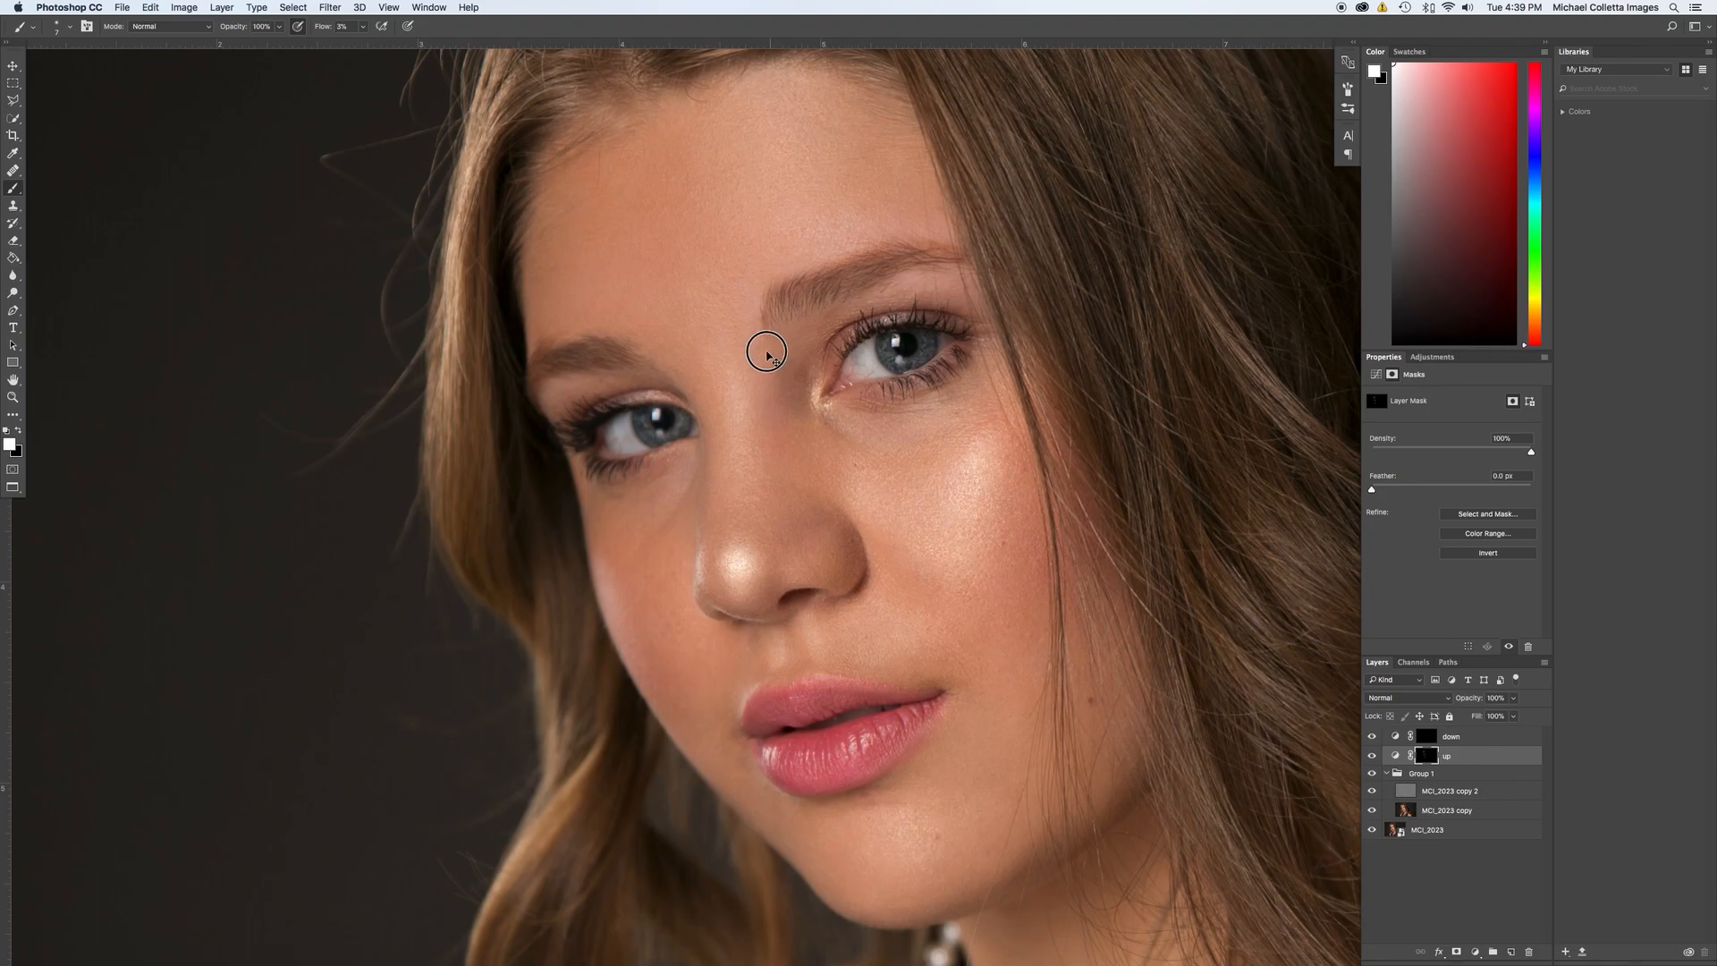
left_click_drag(767, 345, 727, 460)
left_click_drag(800, 612, 693, 346)
key("super+plus")
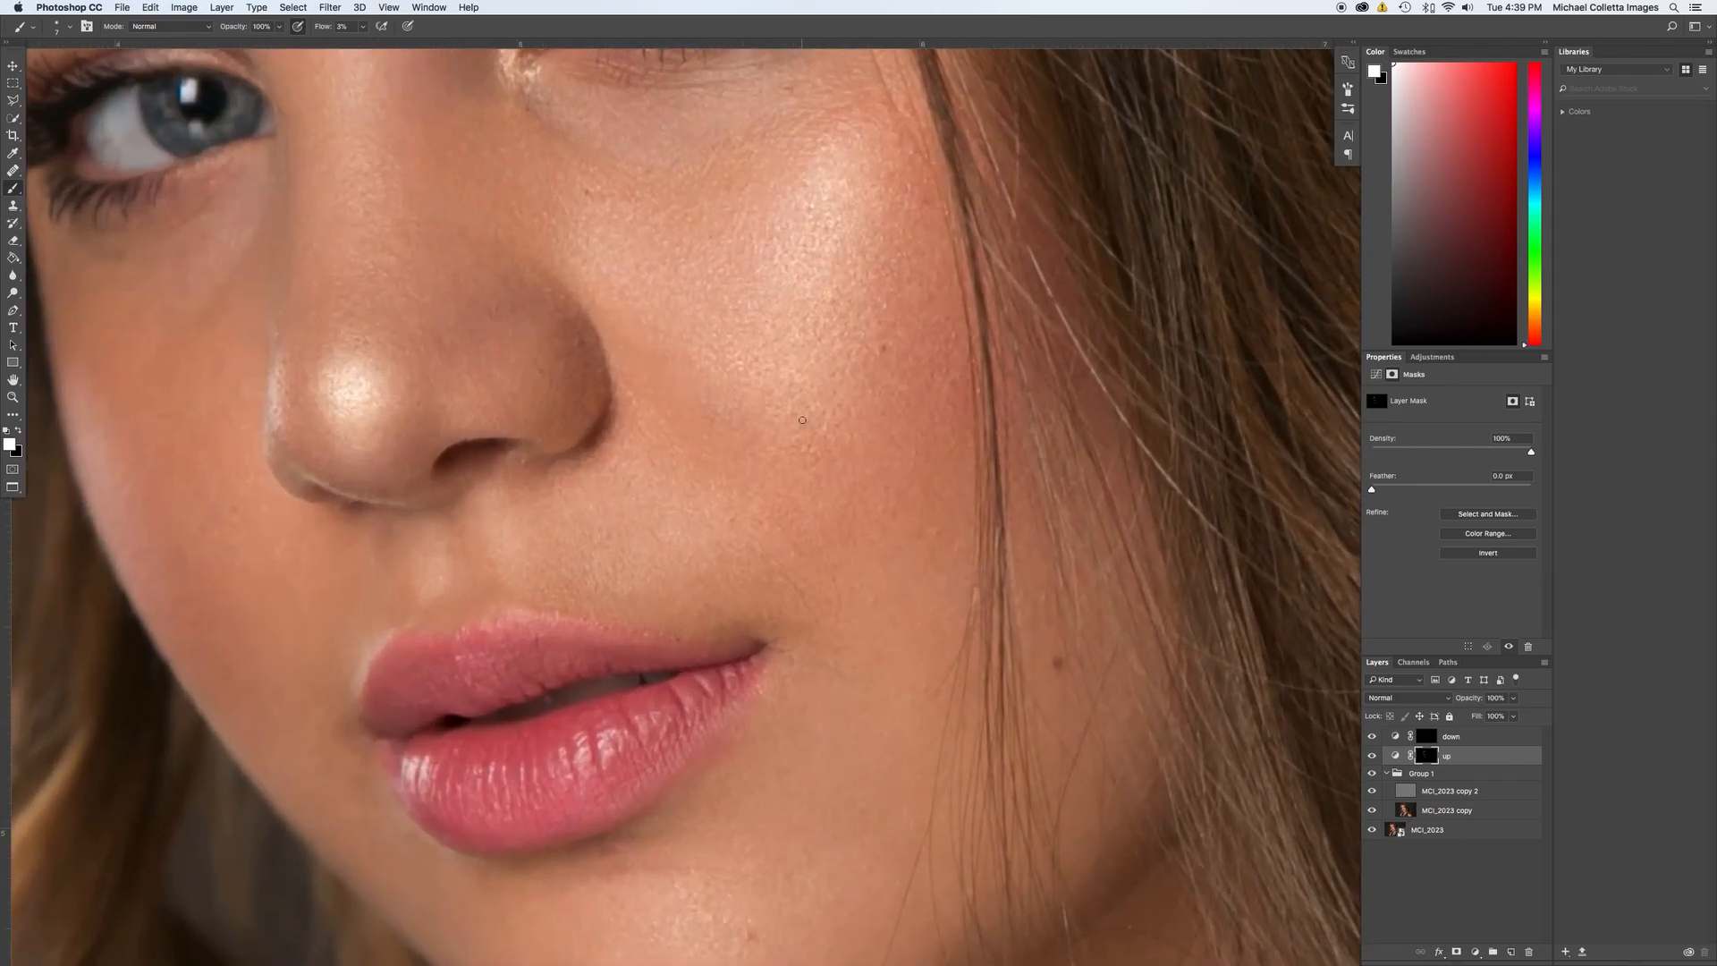
left_click_drag(795, 449, 692, 591)
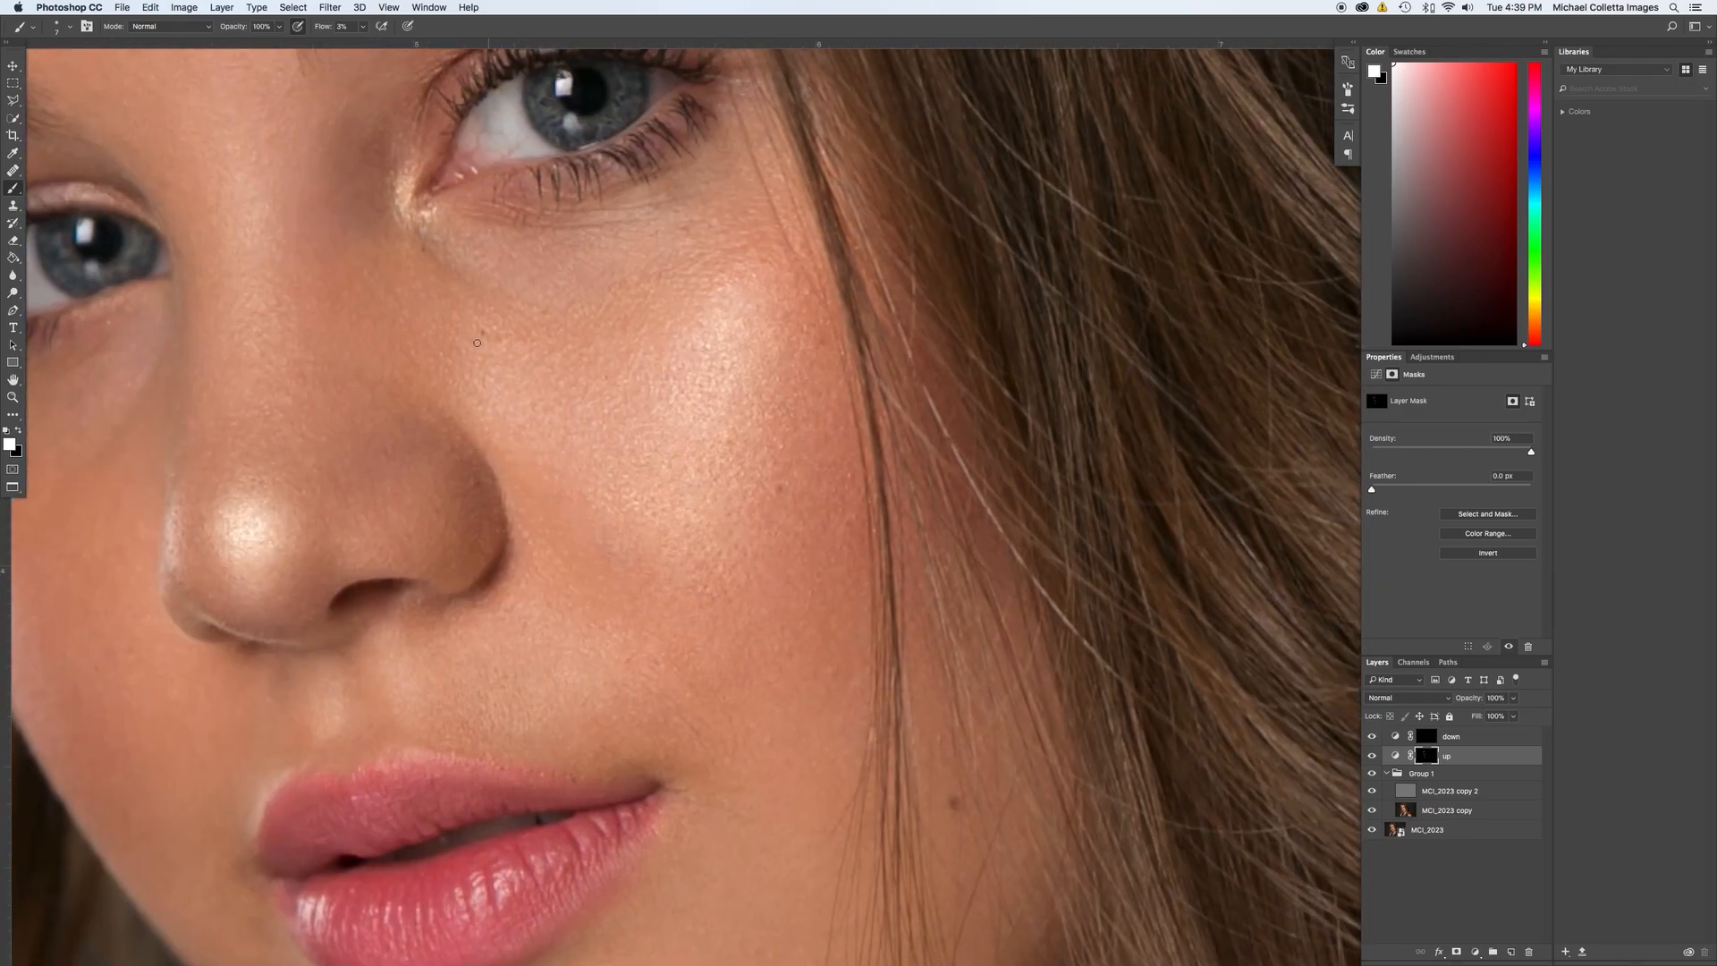
left_click_drag(748, 678, 874, 452)
left_click_drag(666, 372, 801, 682)
left_click_drag(844, 537, 840, 600)
left_click_drag(1042, 604, 931, 593)
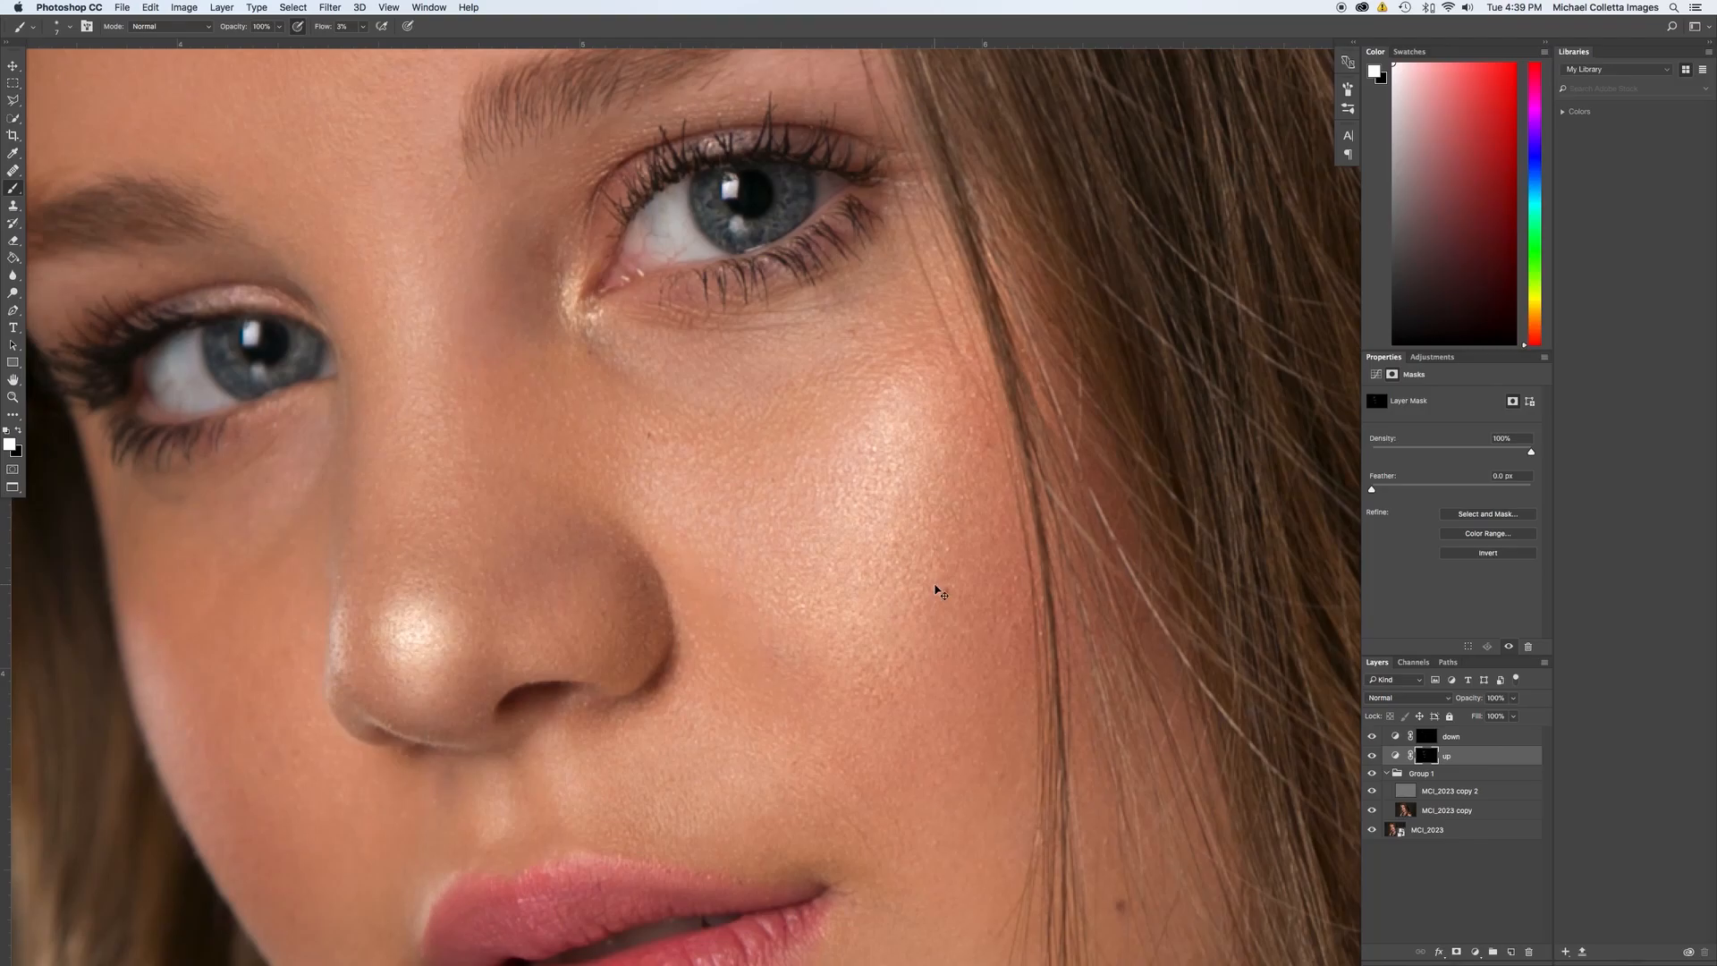
key("super+minus")
key("super+minus")
key("super+minus")
key("super+minus")
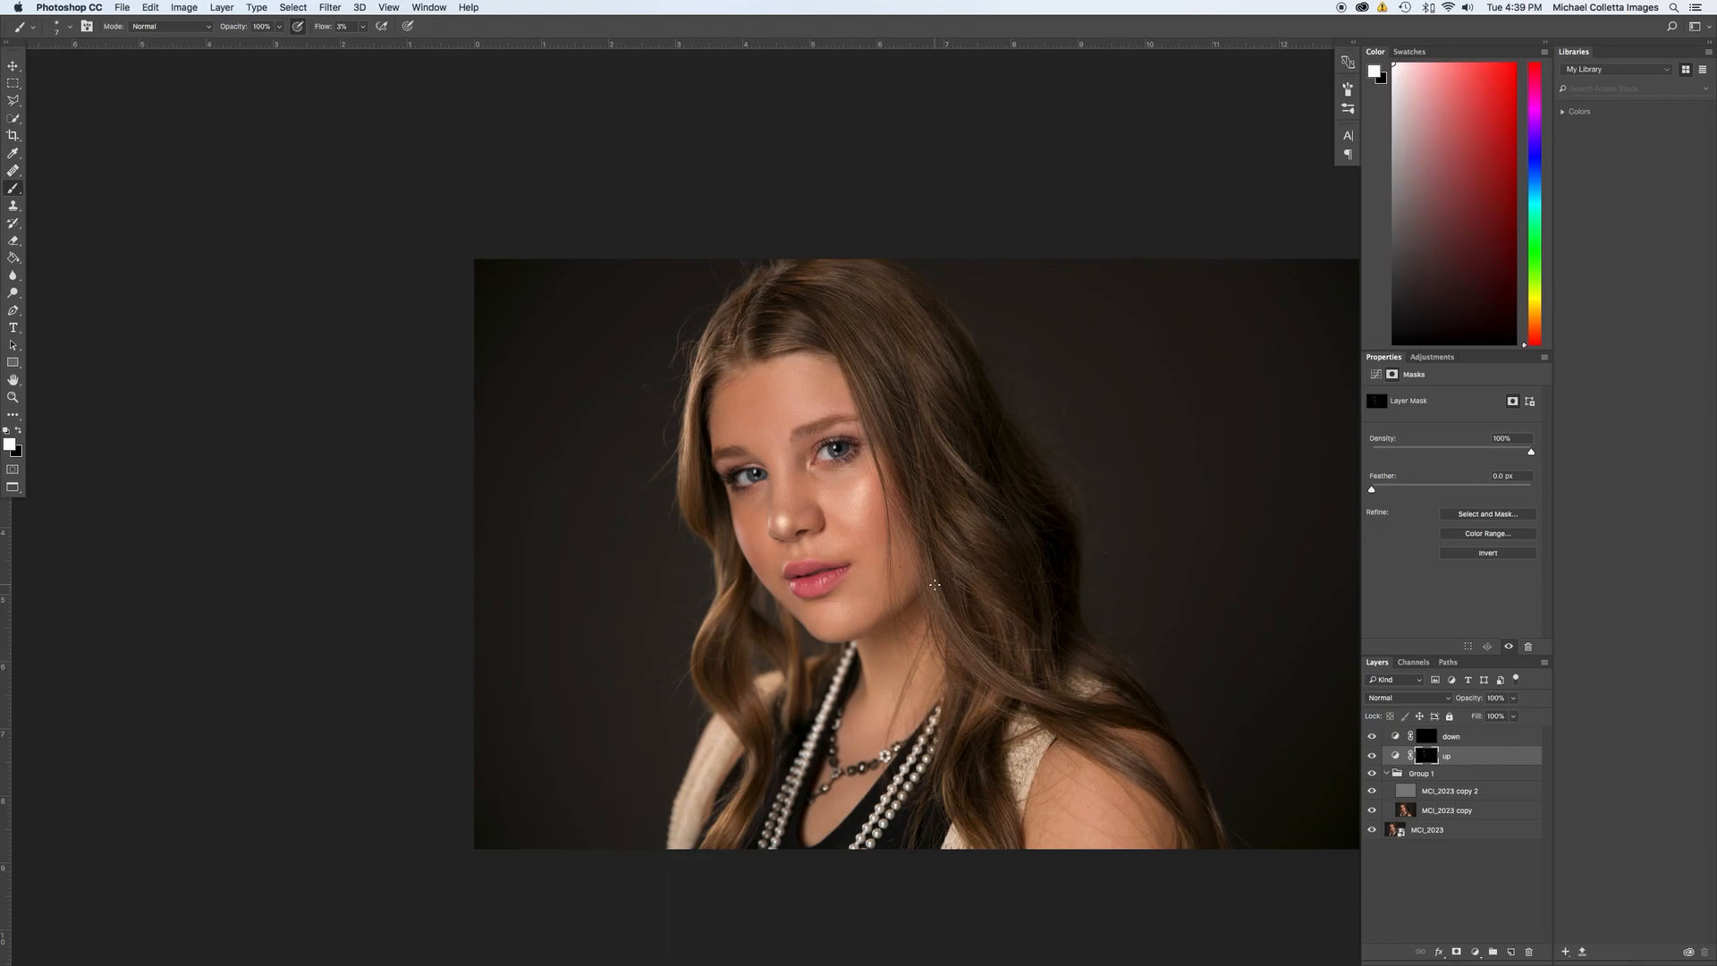
left_click_drag(650, 593, 356, 494)
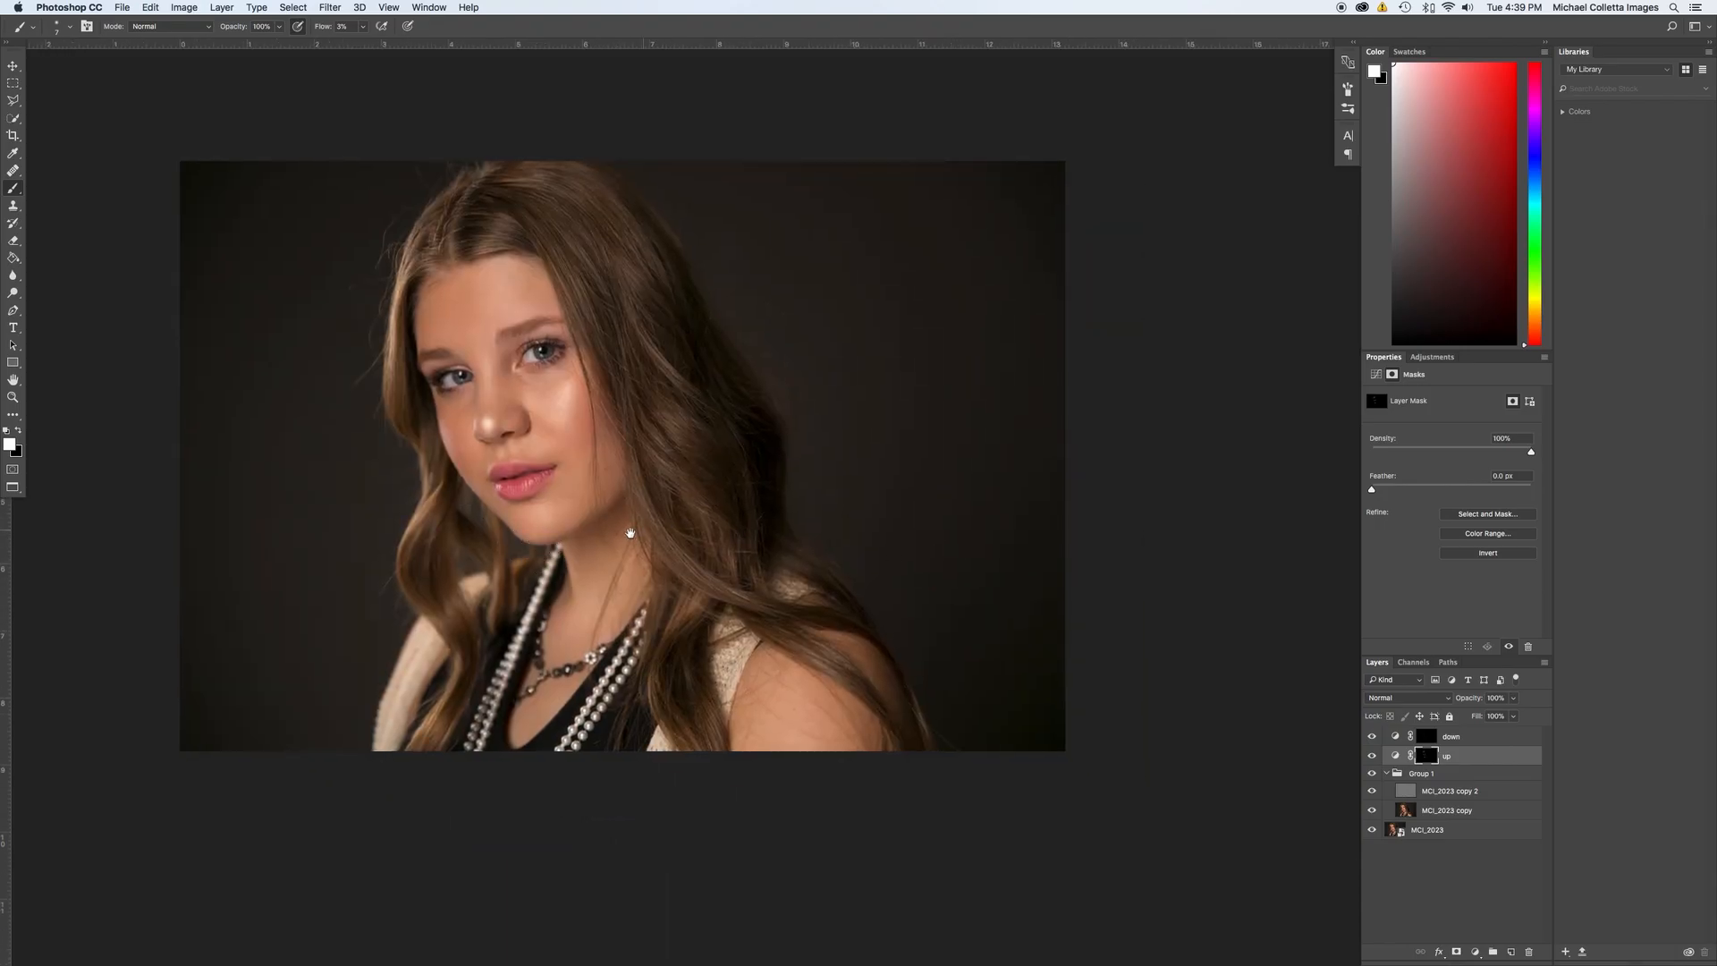
left_click_drag(632, 537, 763, 599)
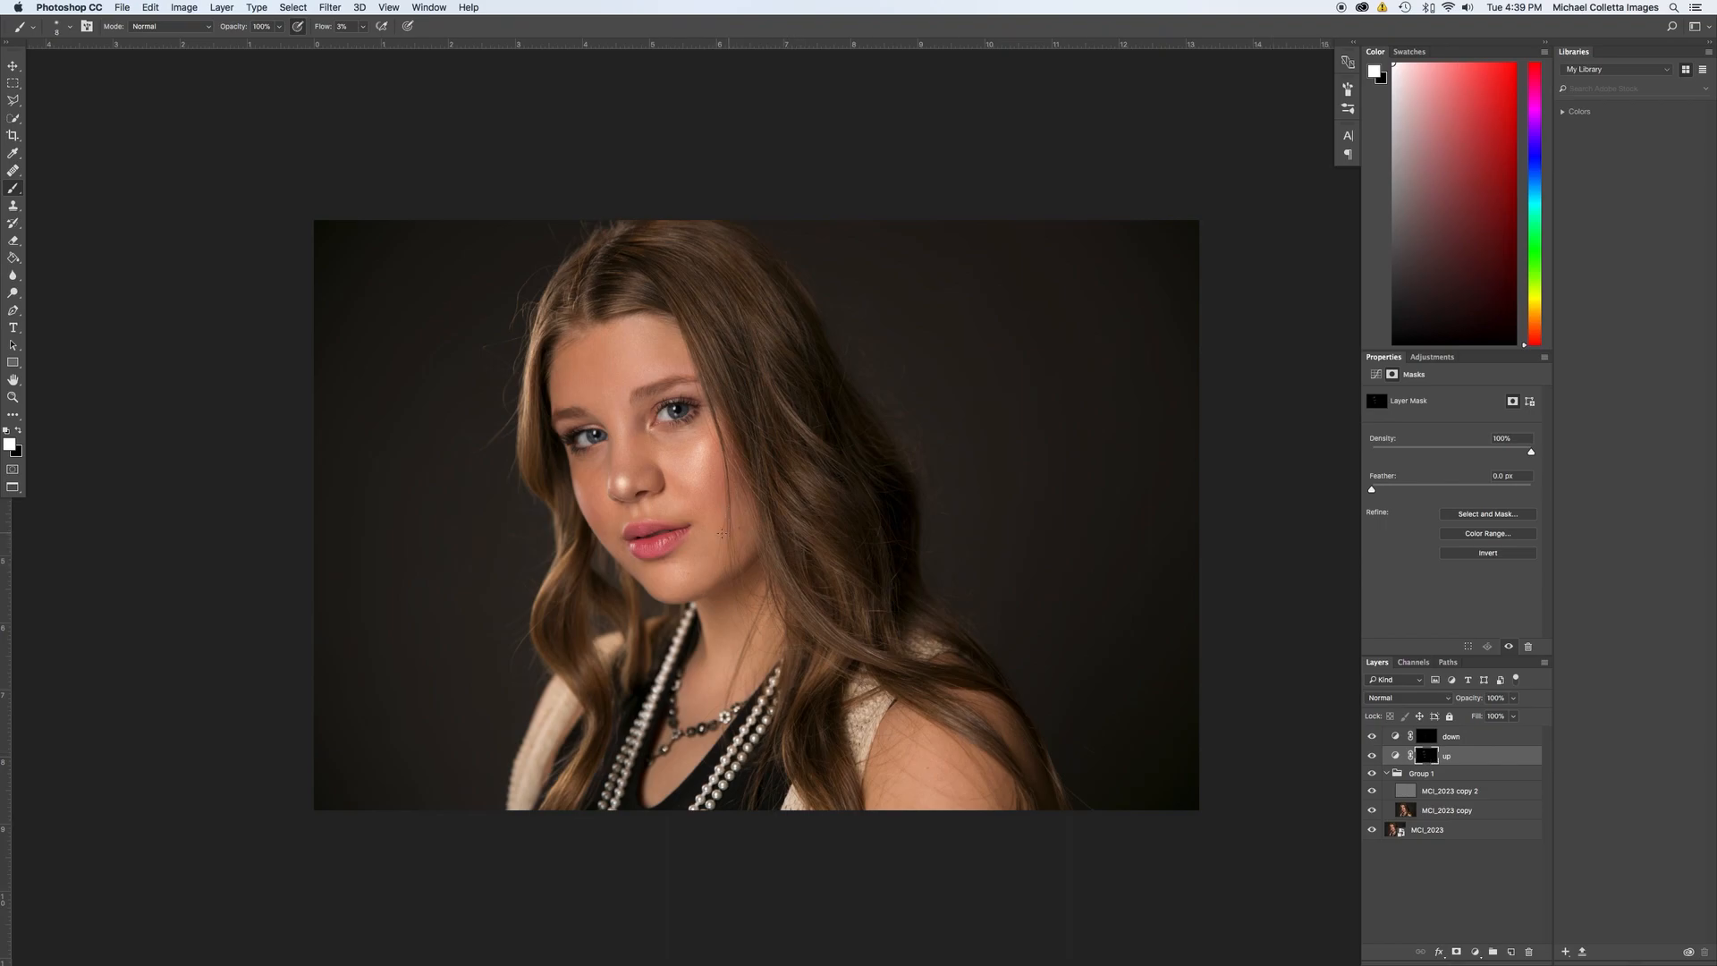
Lighten the cheek beside the nose on the "up" mask and continue the tonal cleanup on the "down" mask.
mouse_move(704, 506)
left_mouse_down()
mouse_move(673, 504)
mouse_move(690, 502)
mouse_move(674, 478)
mouse_move(713, 472)
left_mouse_up()
left_click(1426, 736)
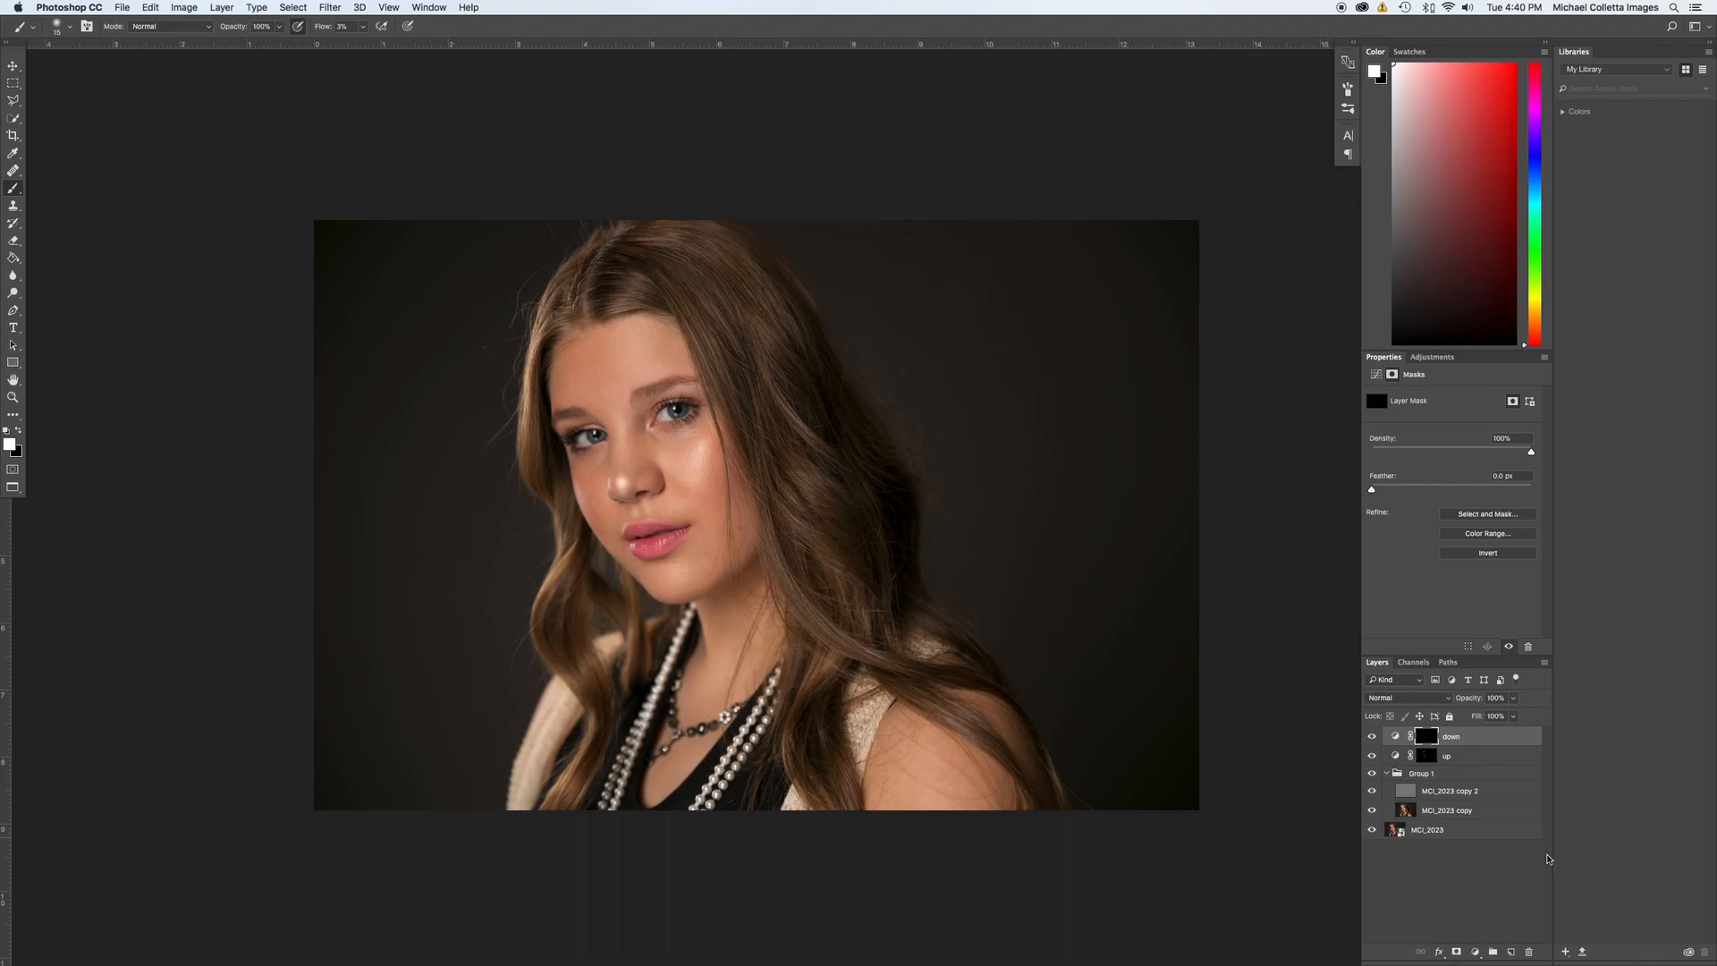
Add a Curves adjustment layer above "down" and raise its midpoint from input 128 to output 151.
left_click(1475, 956)
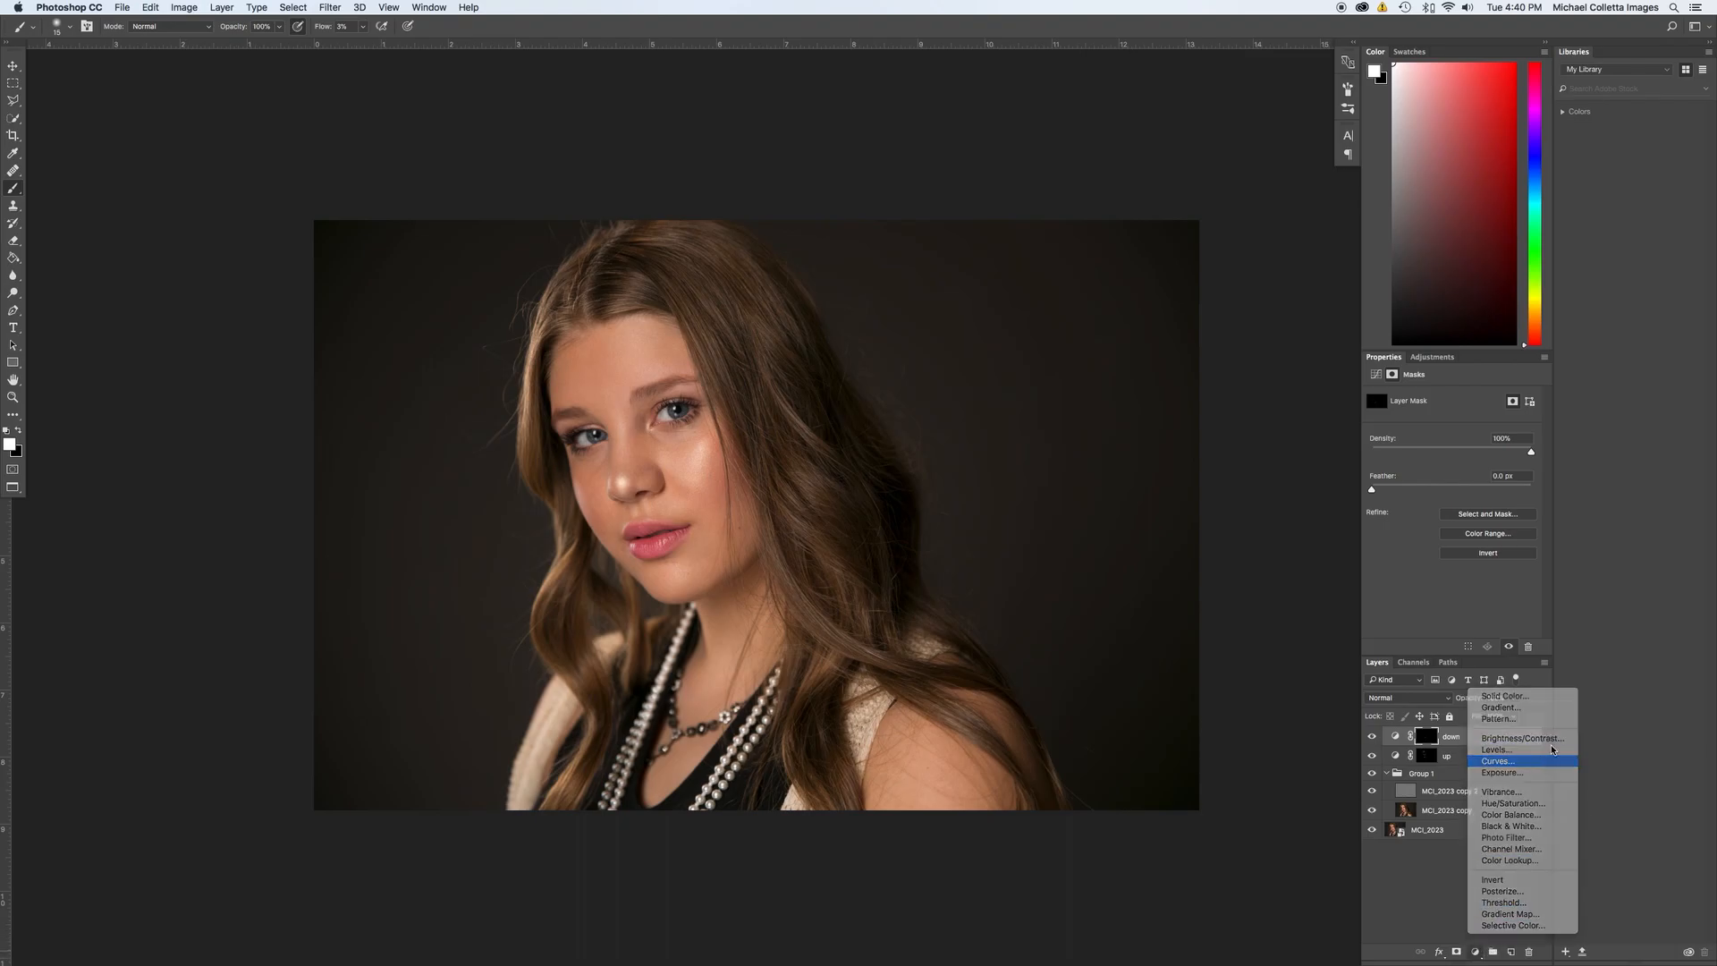
left_click(1520, 758)
mouse_move(1463, 476)
left_mouse_down()
mouse_move(1461, 460)
mouse_move(1463, 483)
left_mouse_up()
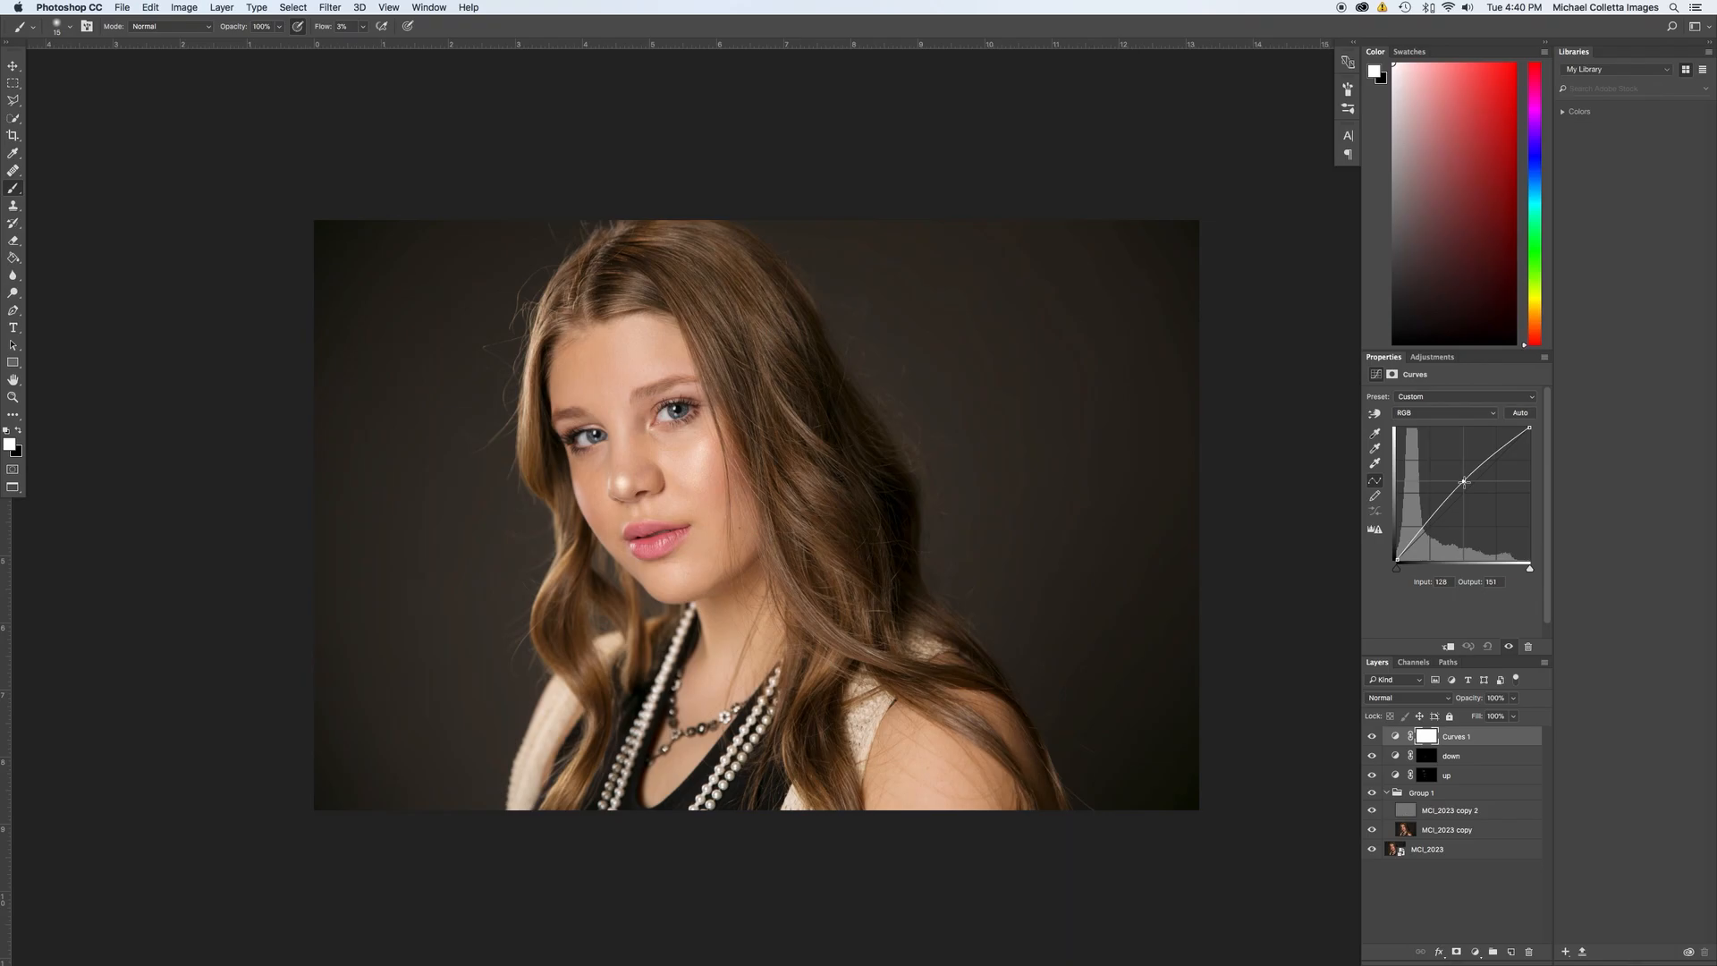
Set the new Curves layer's midpoint to input 124, output 151, and invert its mask to black.
mouse_move(1464, 482)
left_mouse_down()
mouse_move(1491, 486)
mouse_move(1458, 465)
mouse_move(1461, 481)
left_mouse_up()
key("super+i")
key("super+plus")
key("super+plus")
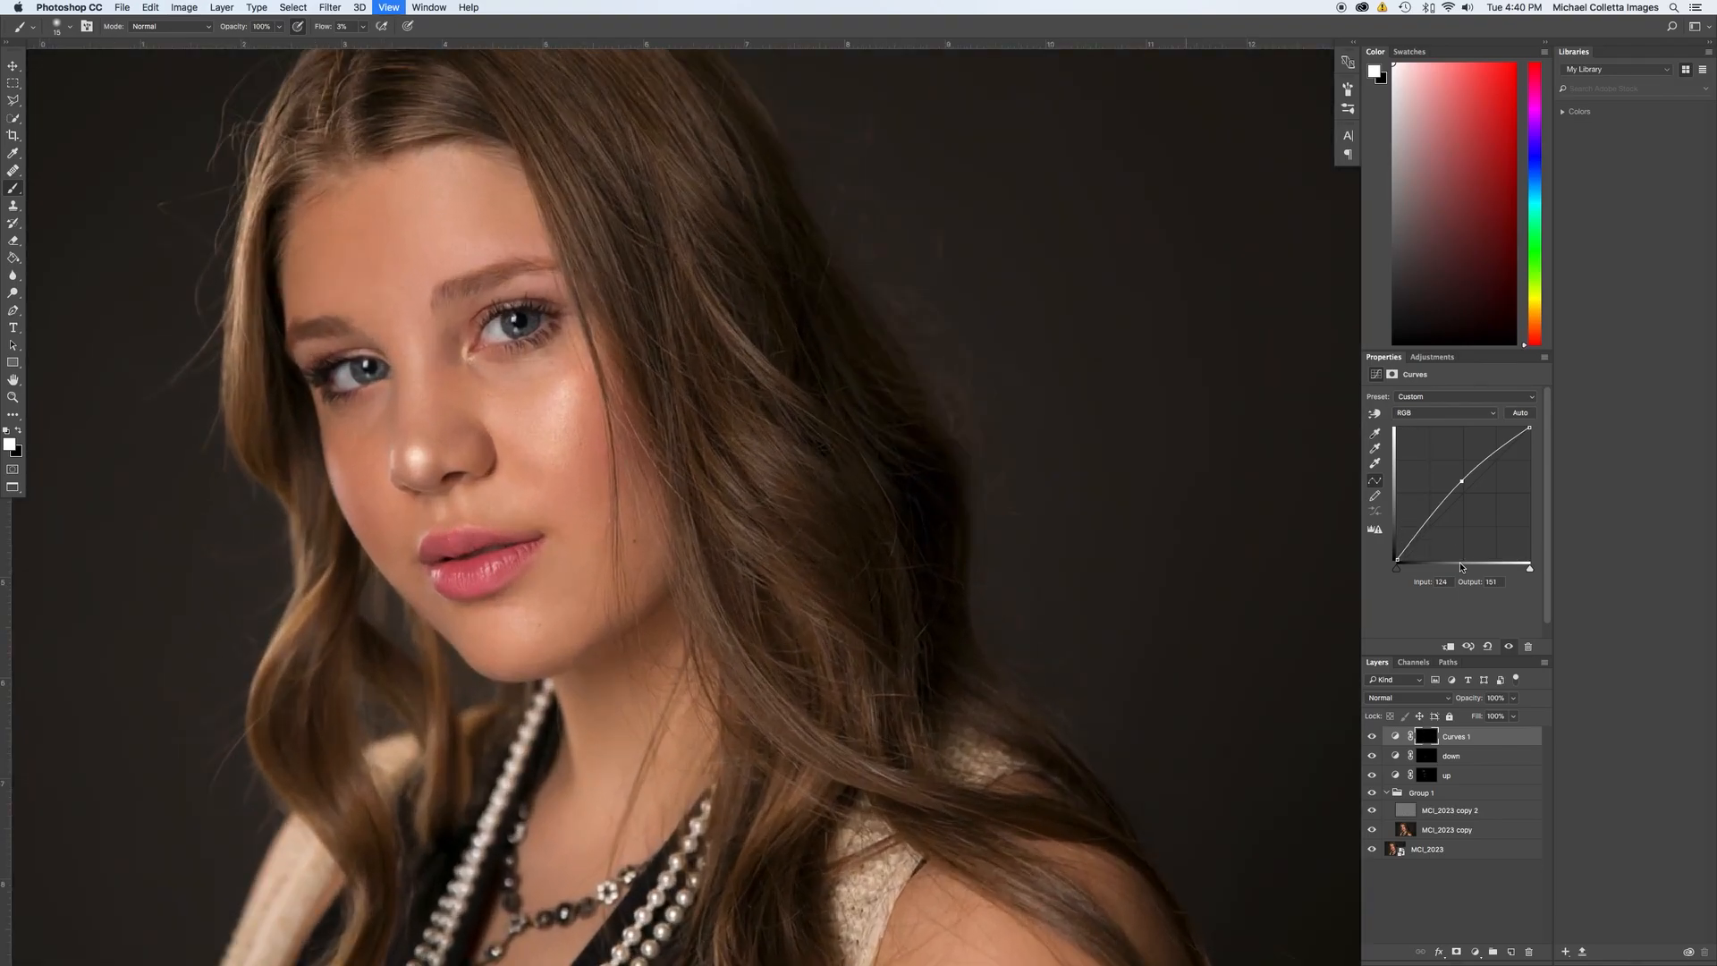
left_click_drag(552, 369, 726, 548)
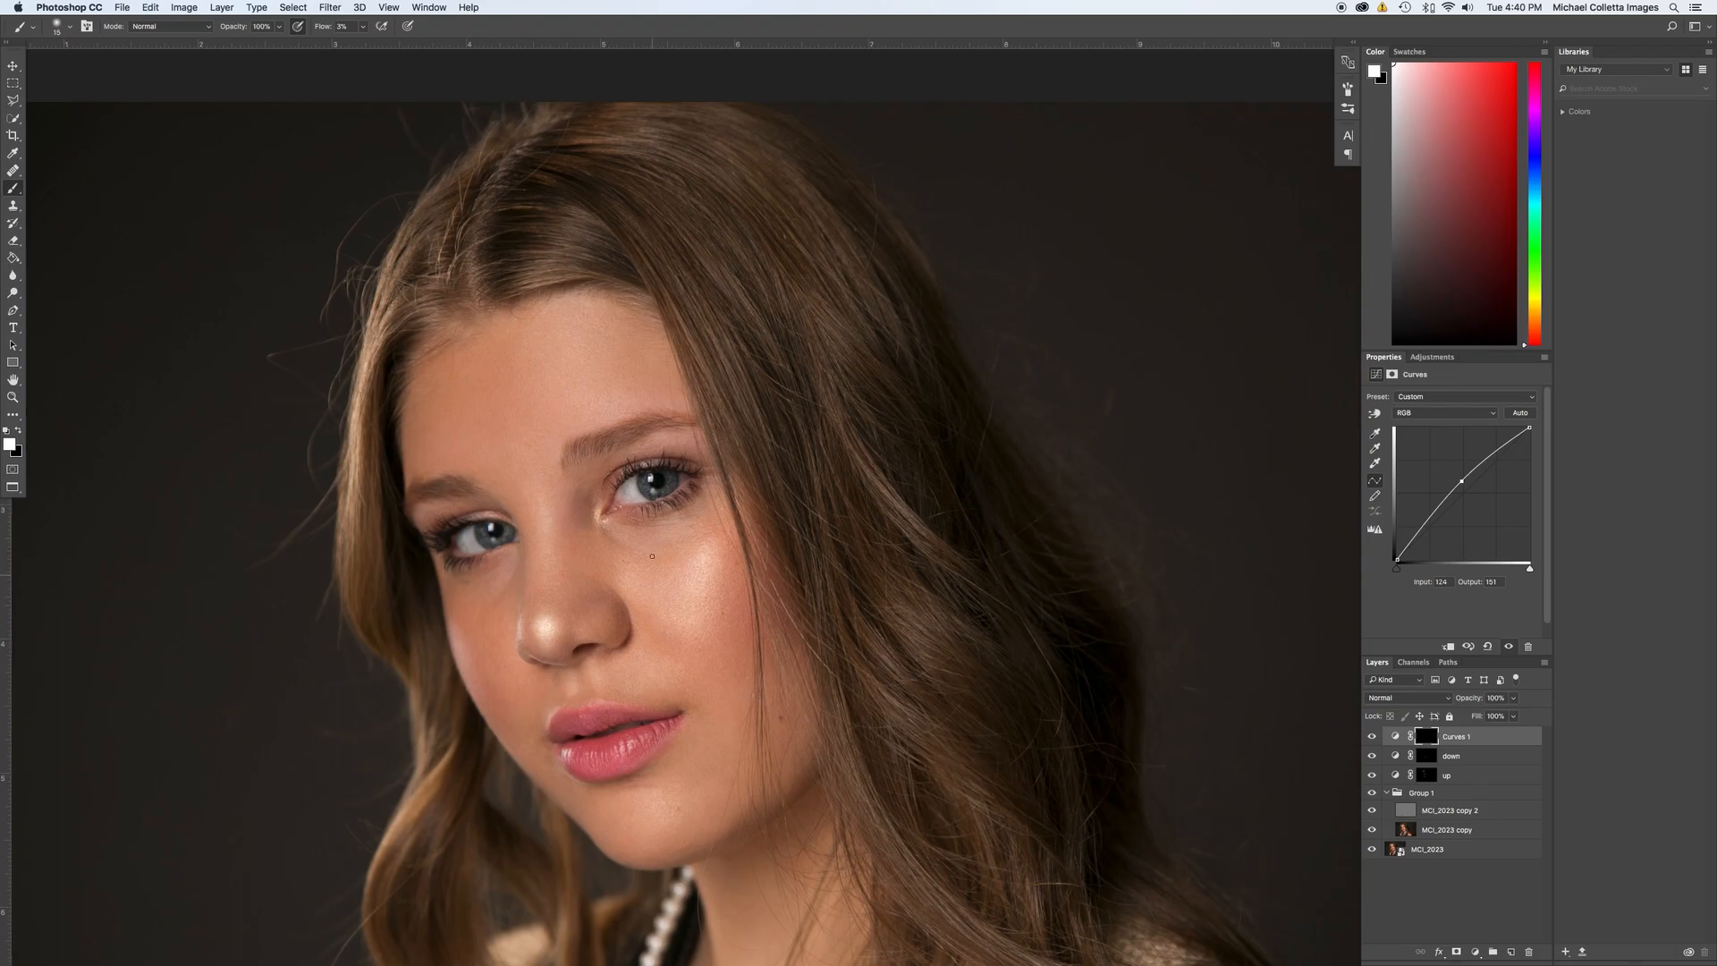
Raise the brush flow to 100% and paint white over both irises on the Curves 1 mask.
left_click(297, 28)
left_click_drag(328, 28, 744, 82)
left_click_drag(324, 28, 474, 32)
key("bracketleft")
left_click_drag(505, 541, 483, 538)
left_click_drag(667, 489, 676, 477)
key("super+0")
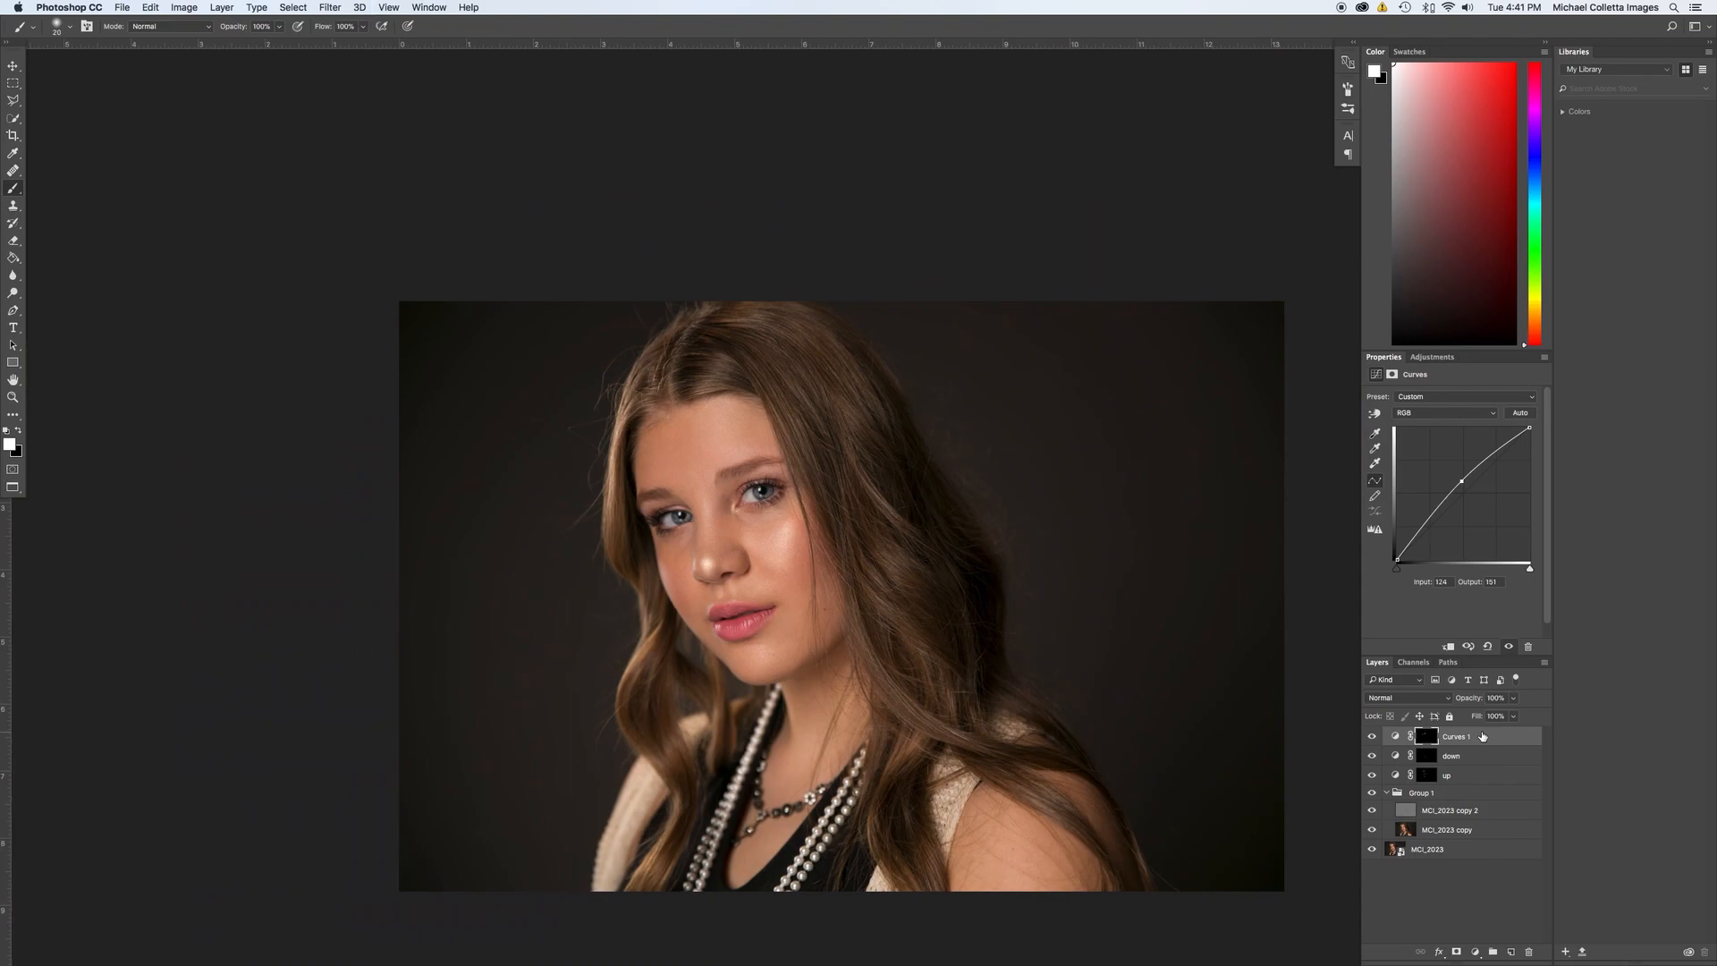
key("super+plus")
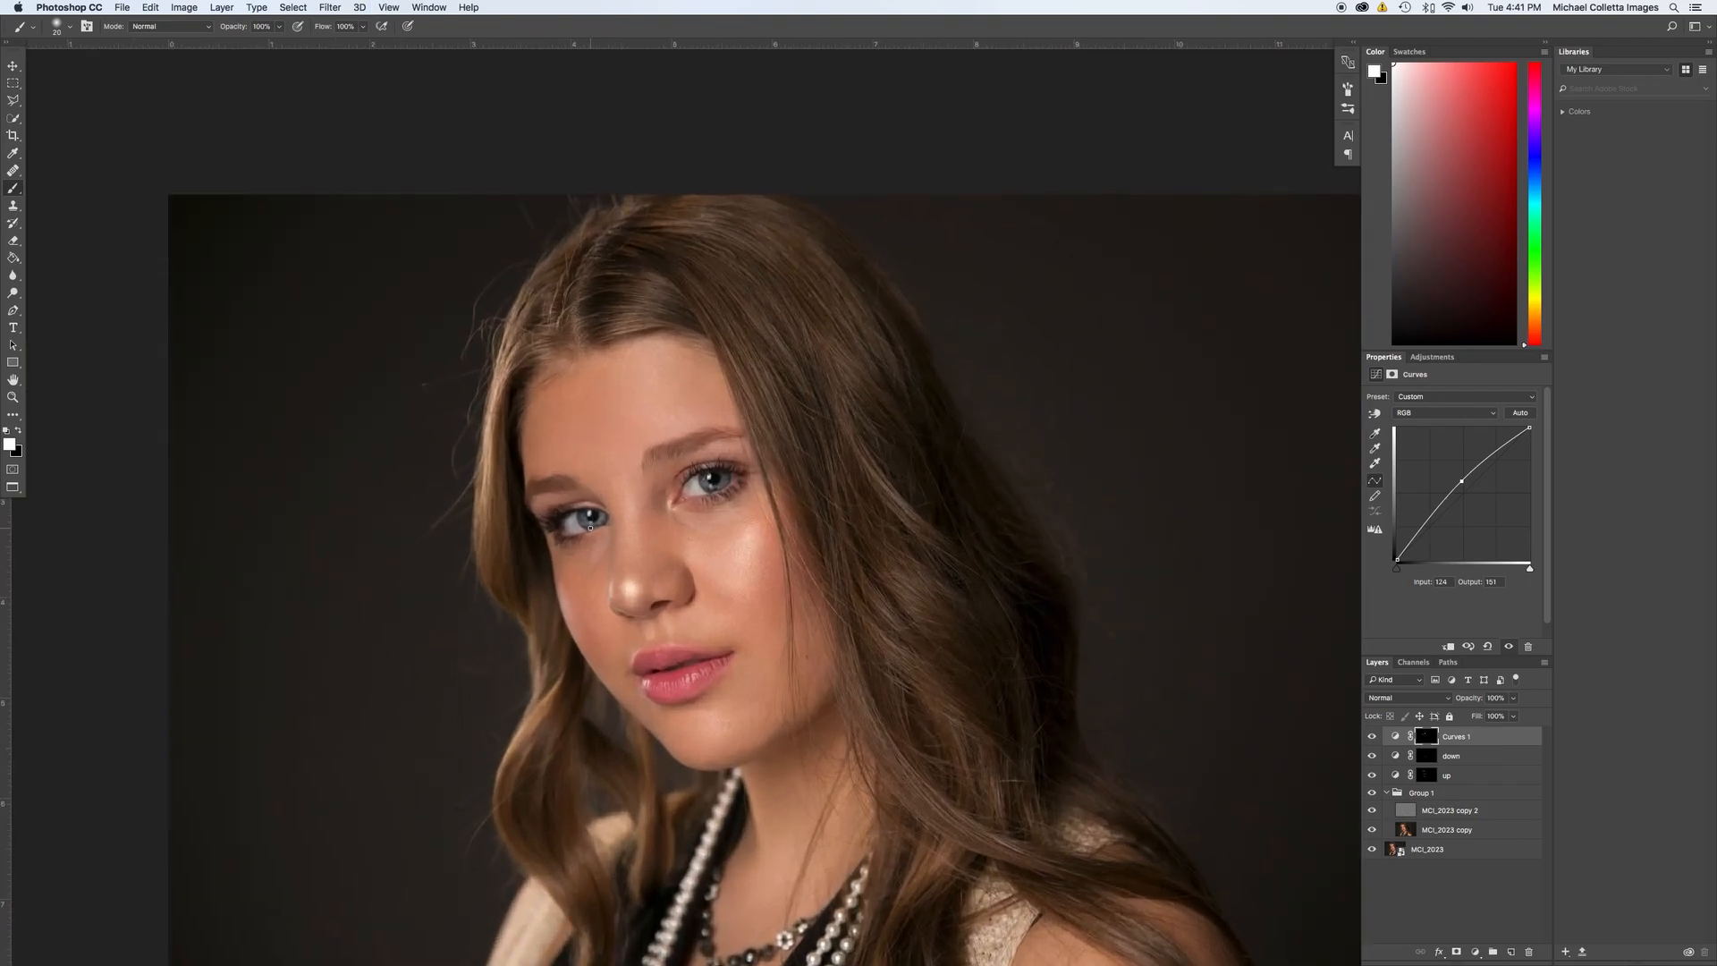
key("x")
key("bracketright")
key("bracketright")
key("5")
left_click(1475, 953)
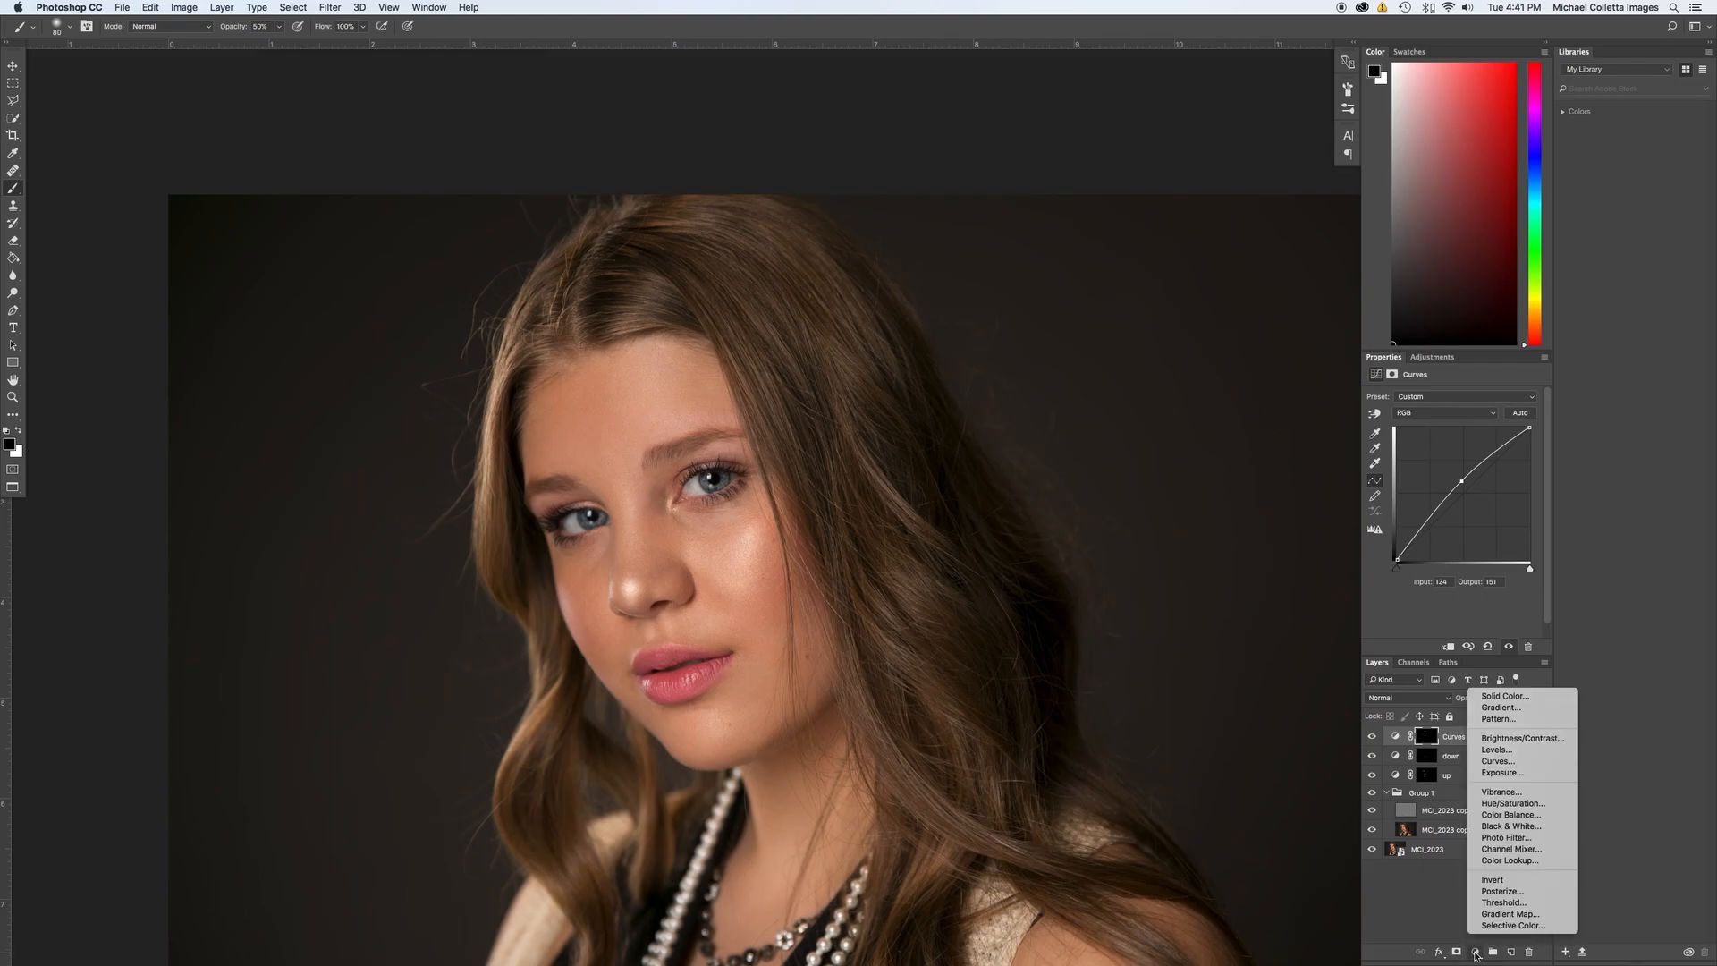
left_click(1453, 904)
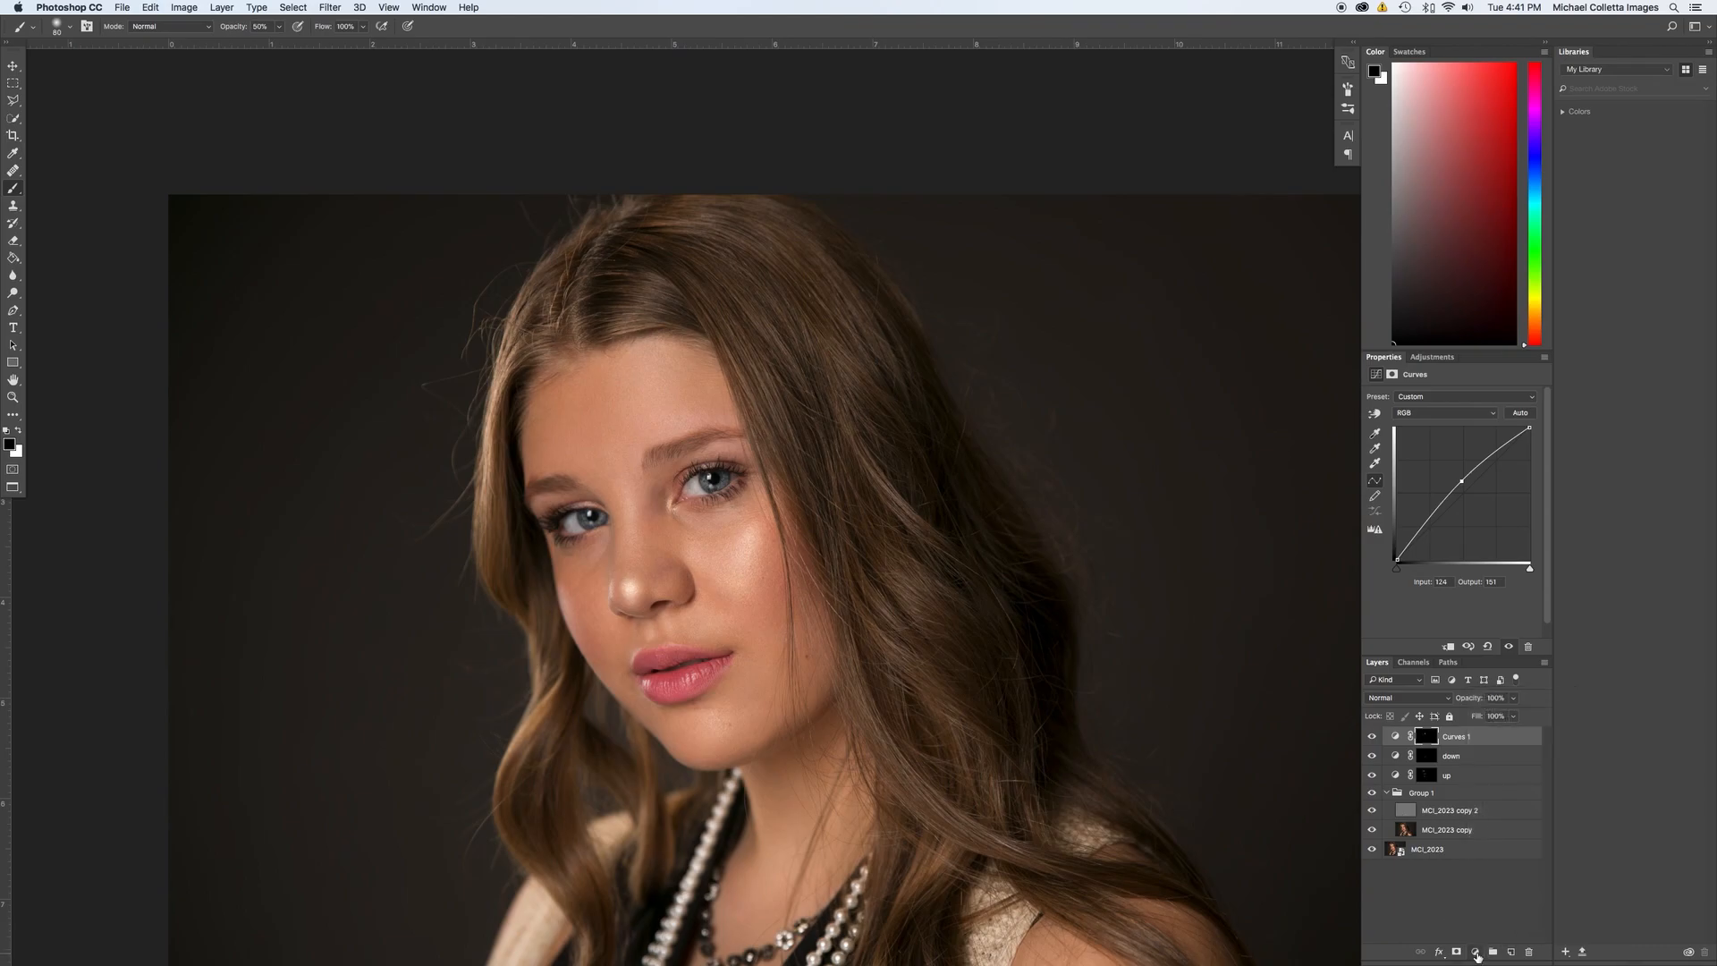
left_click(1477, 955)
left_click(1456, 949)
left_click(1455, 952)
key("super+z")
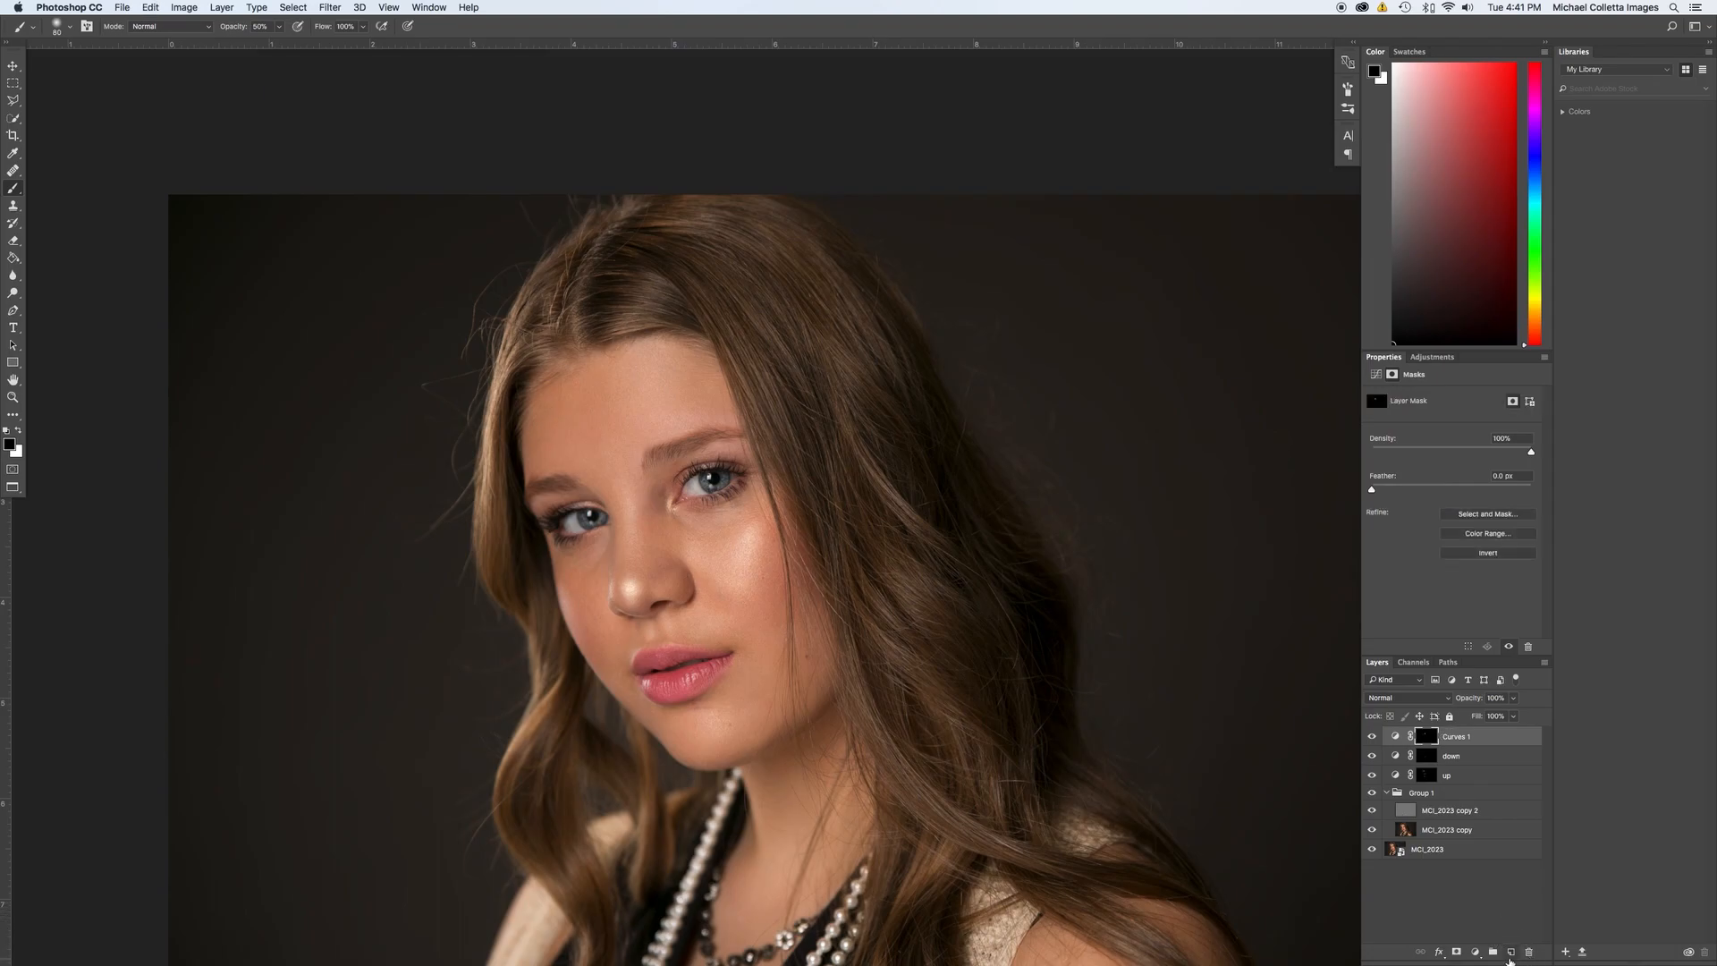
Add a new blank layer above Curves 1 and make white the foreground color.
left_click(1511, 951)
key("x")
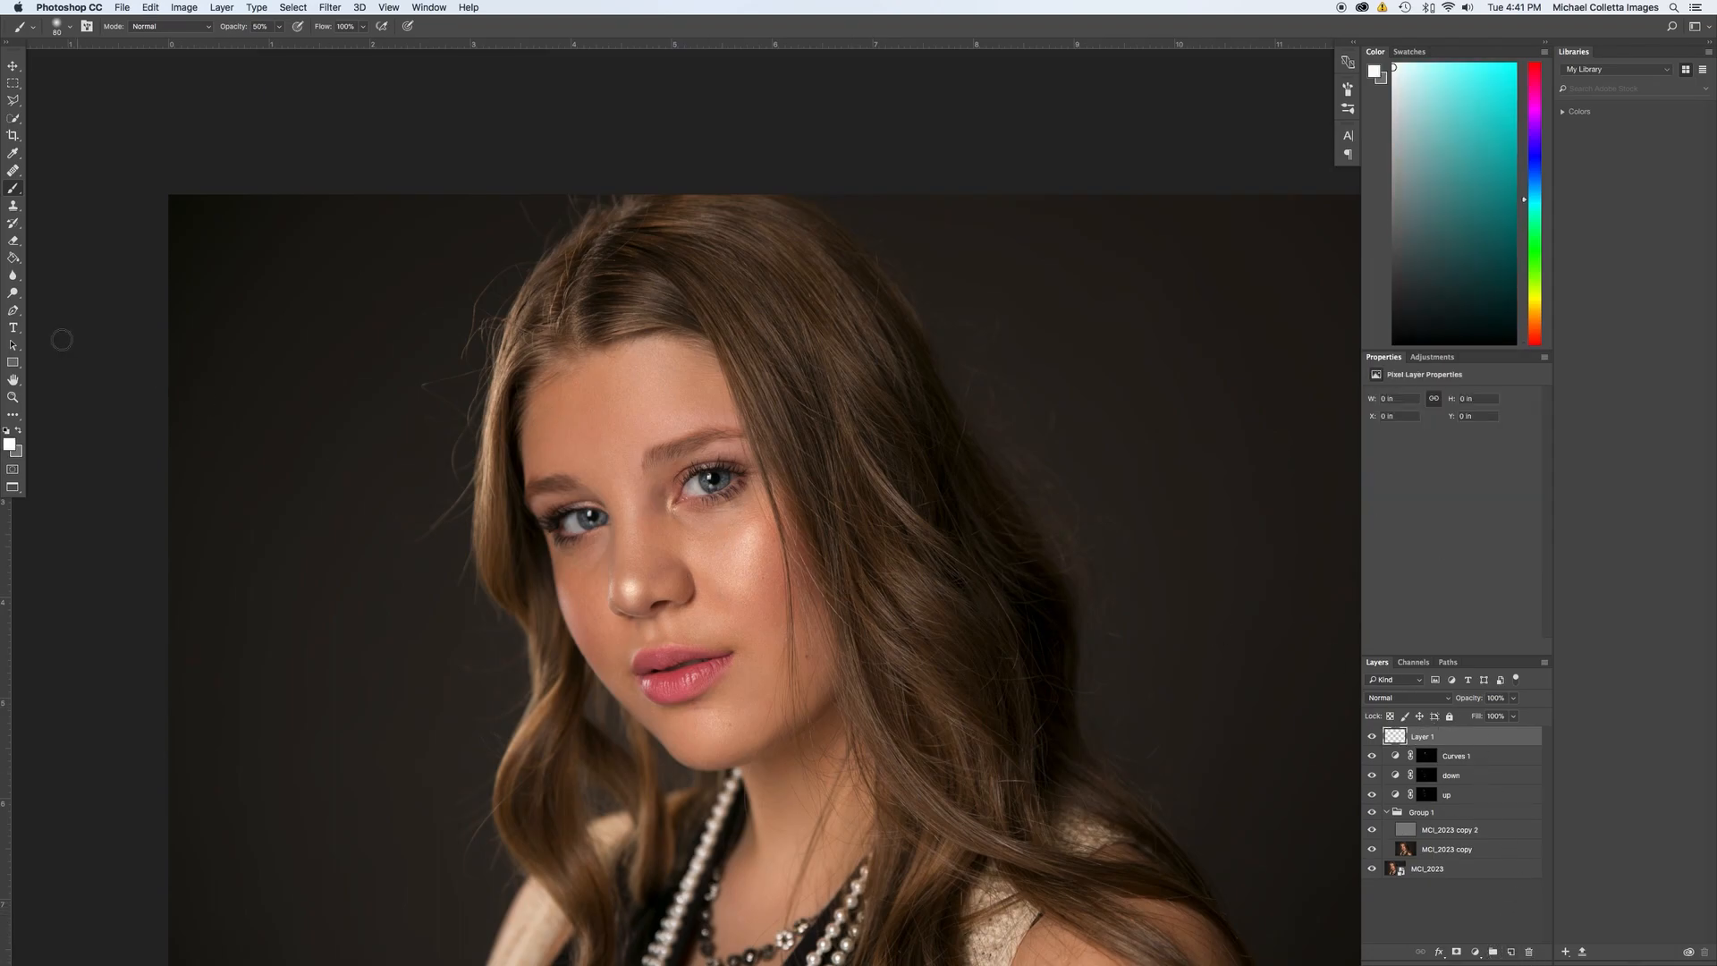
key("super+equal")
key("super+equal")
key("super+equal")
key("super+equal")
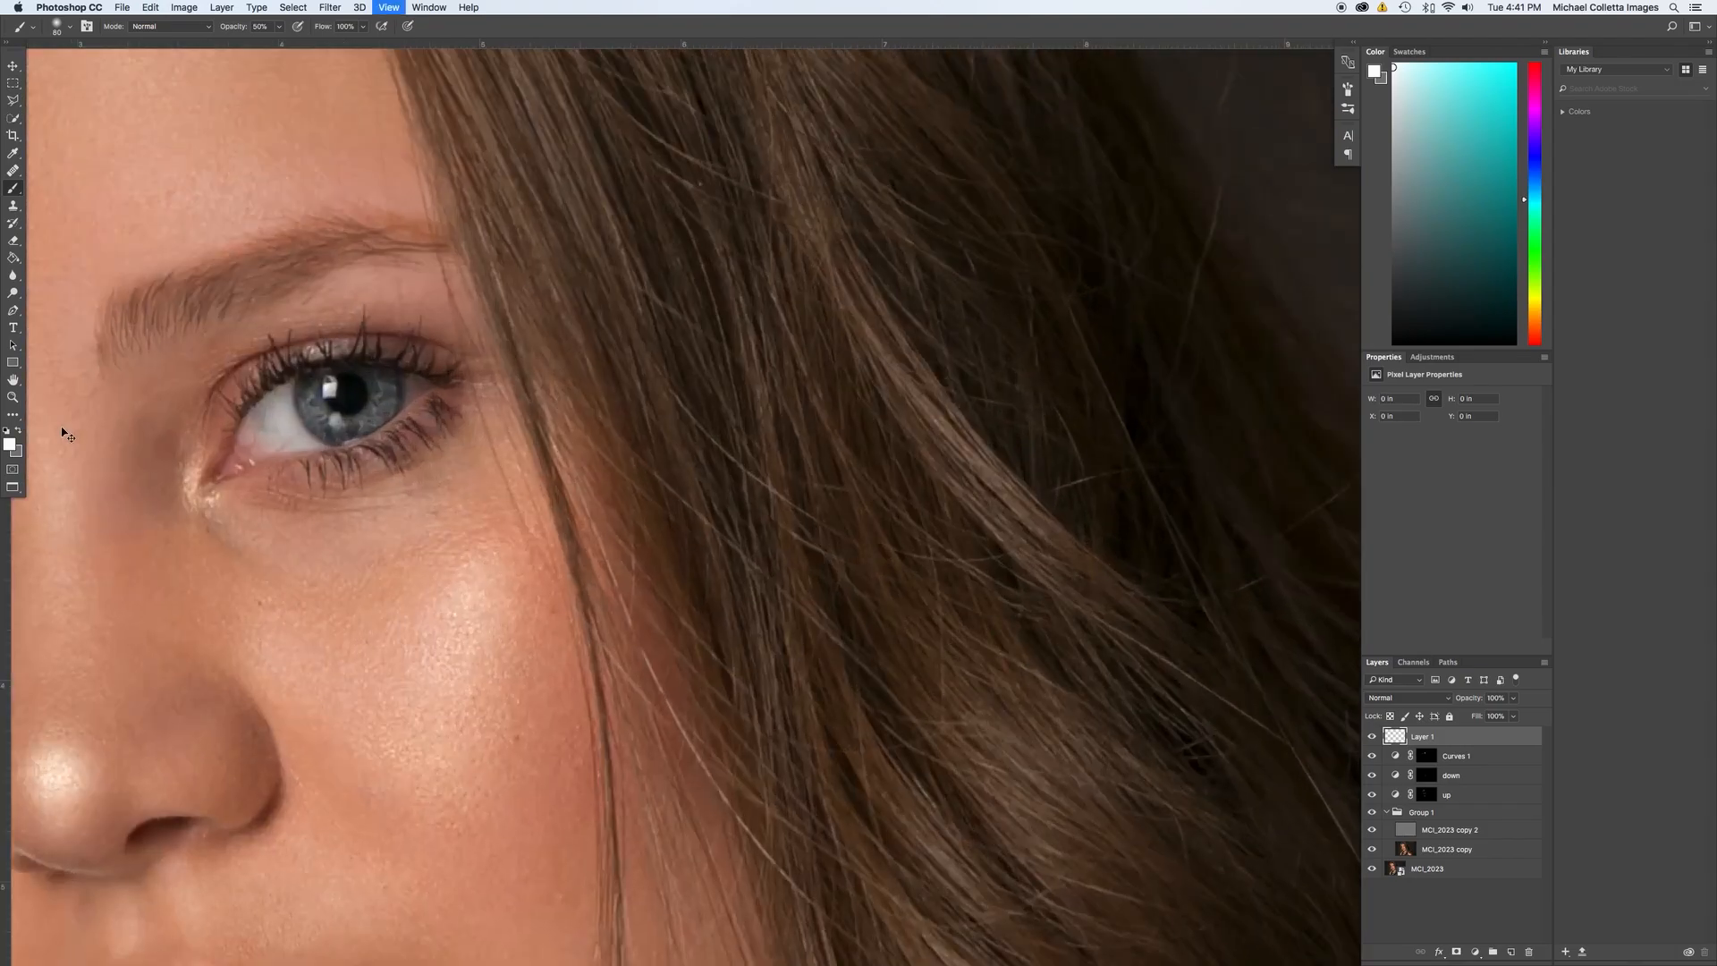
Paint white around the pupil of the eye nearest the hair on Layer 1, using a small brush at 100% opacity.
key("bracketleft")
key("bracketleft")
key("bracketleft")
key("bracketleft")
key("bracketleft")
key("bracketleft")
key("bracketleft")
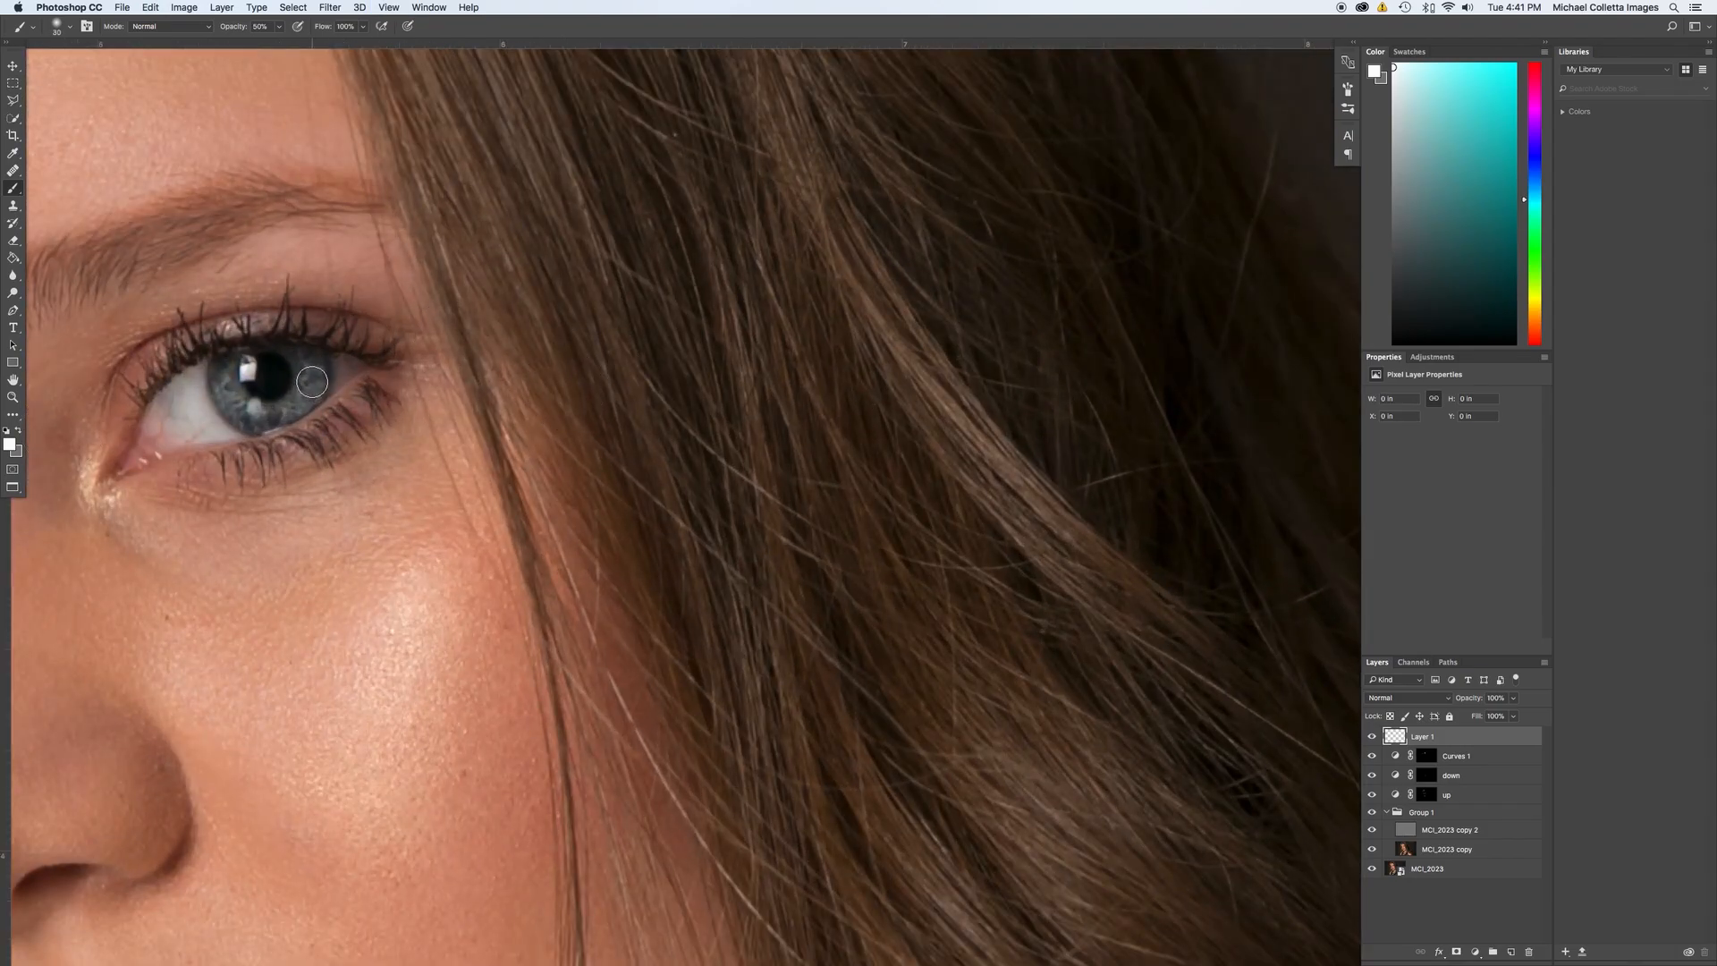
left_click_drag(309, 379, 303, 397)
left_click_drag(230, 29, 339, 26)
mouse_move(310, 362)
left_mouse_down()
mouse_move(320, 394)
mouse_move(249, 422)
mouse_move(223, 407)
mouse_move(220, 372)
mouse_move(222, 401)
mouse_move(256, 427)
left_mouse_up()
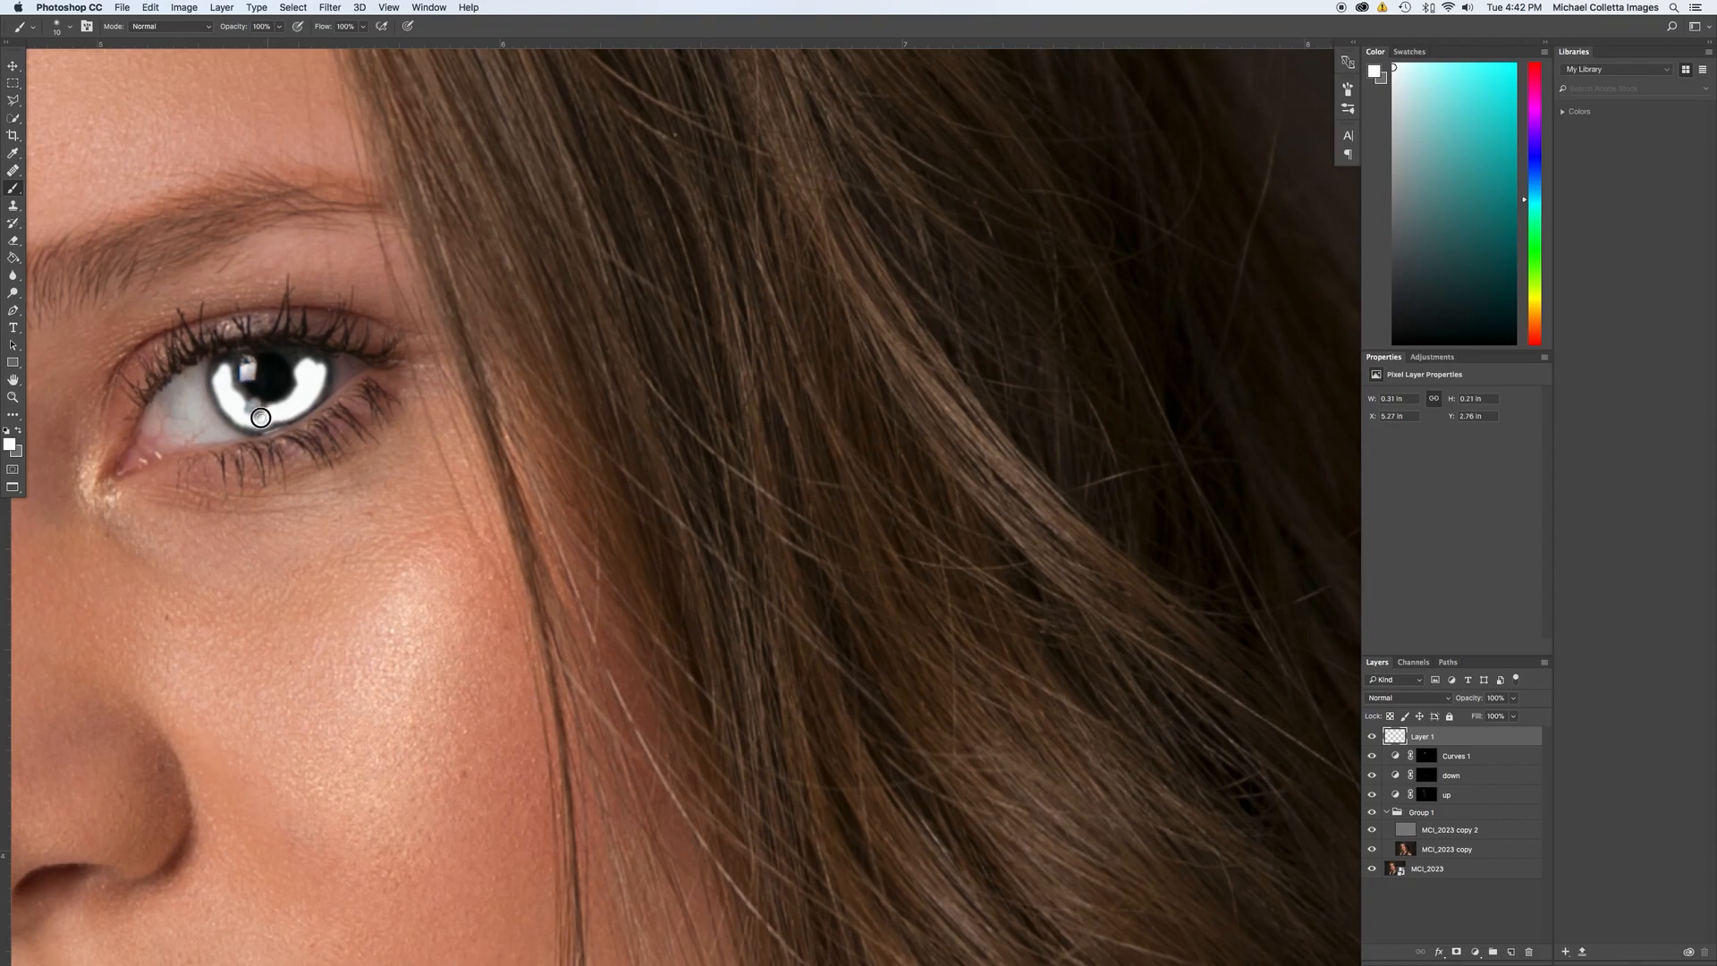
Paint the other eye's iris white around the pupil on the same layer.
scroll(544, 581, "left", 10)
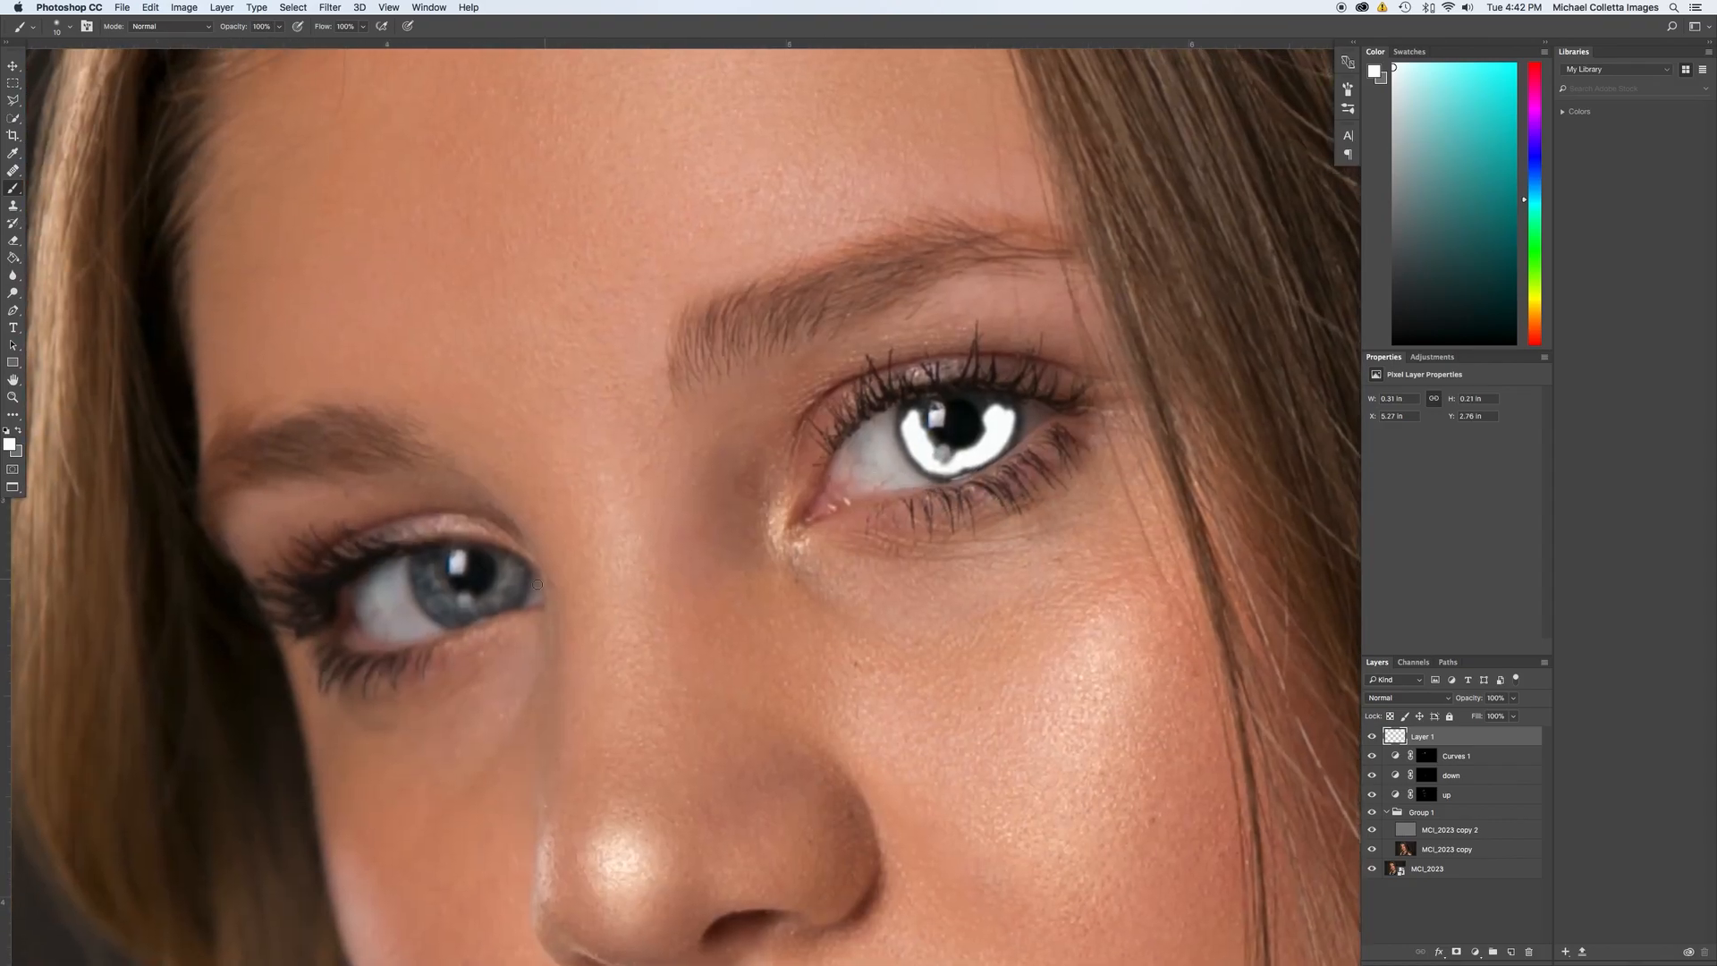
mouse_move(433, 584)
left_mouse_down()
mouse_move(449, 614)
mouse_move(512, 577)
mouse_move(494, 587)
left_mouse_up()
left_click_drag(1155, 712, 993, 686)
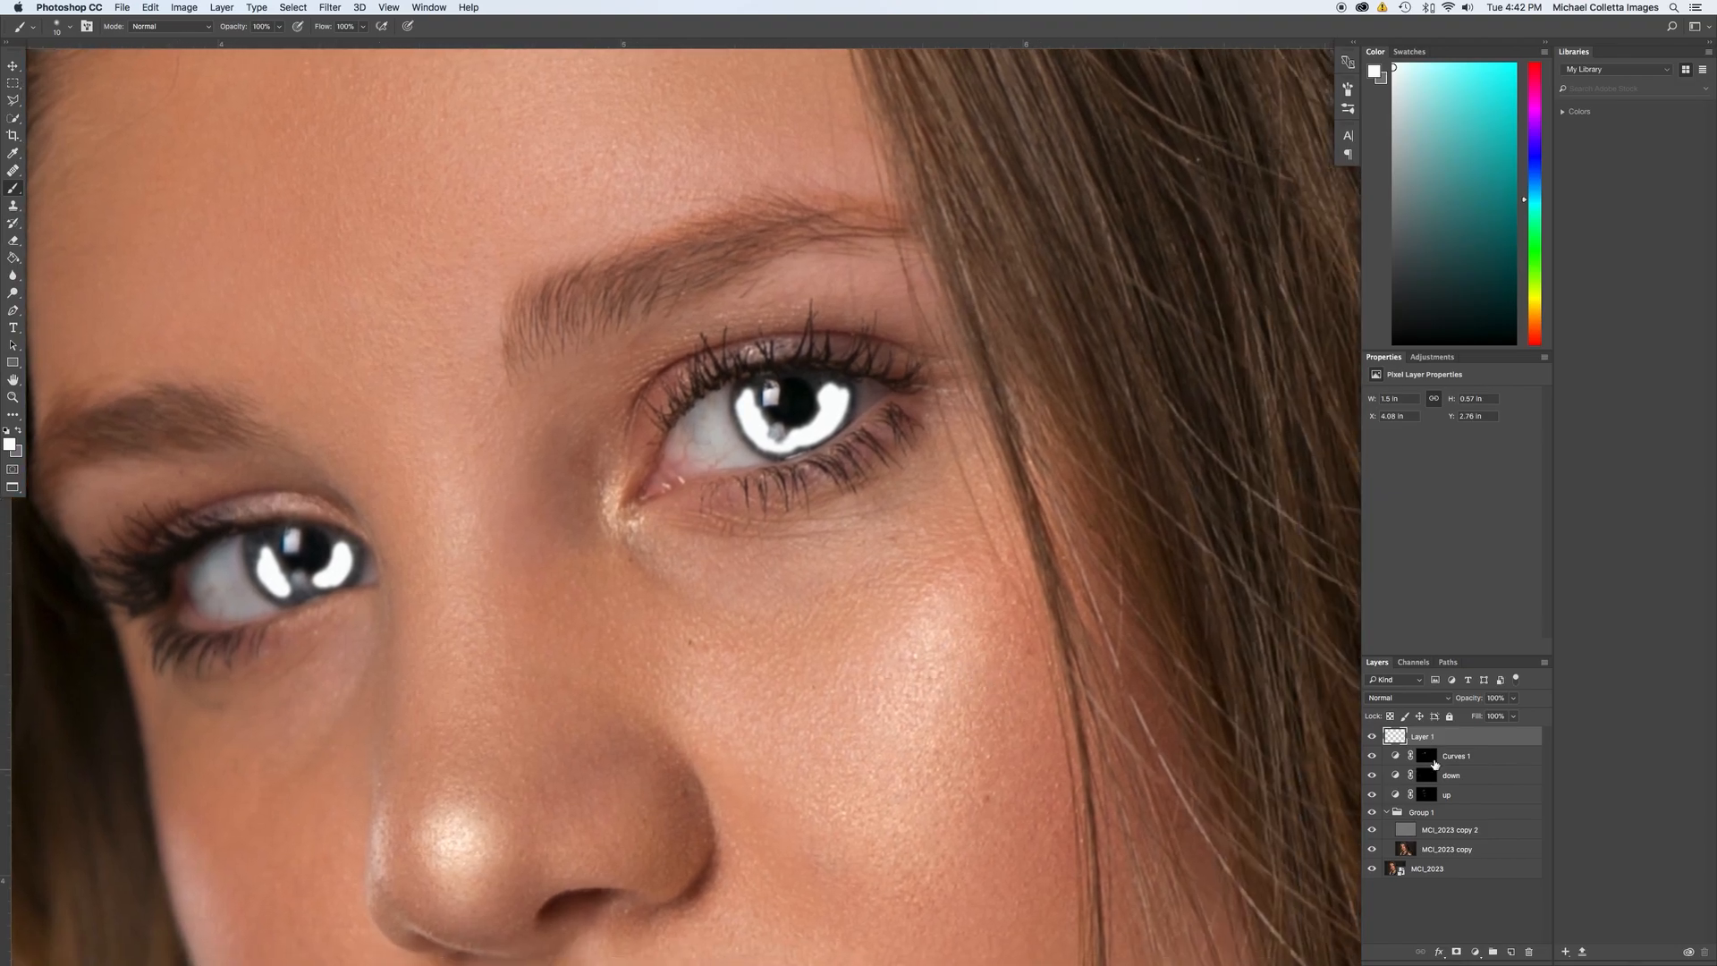
Set the blend mode of the painted iris layer to Soft Light.
left_click(1418, 698)
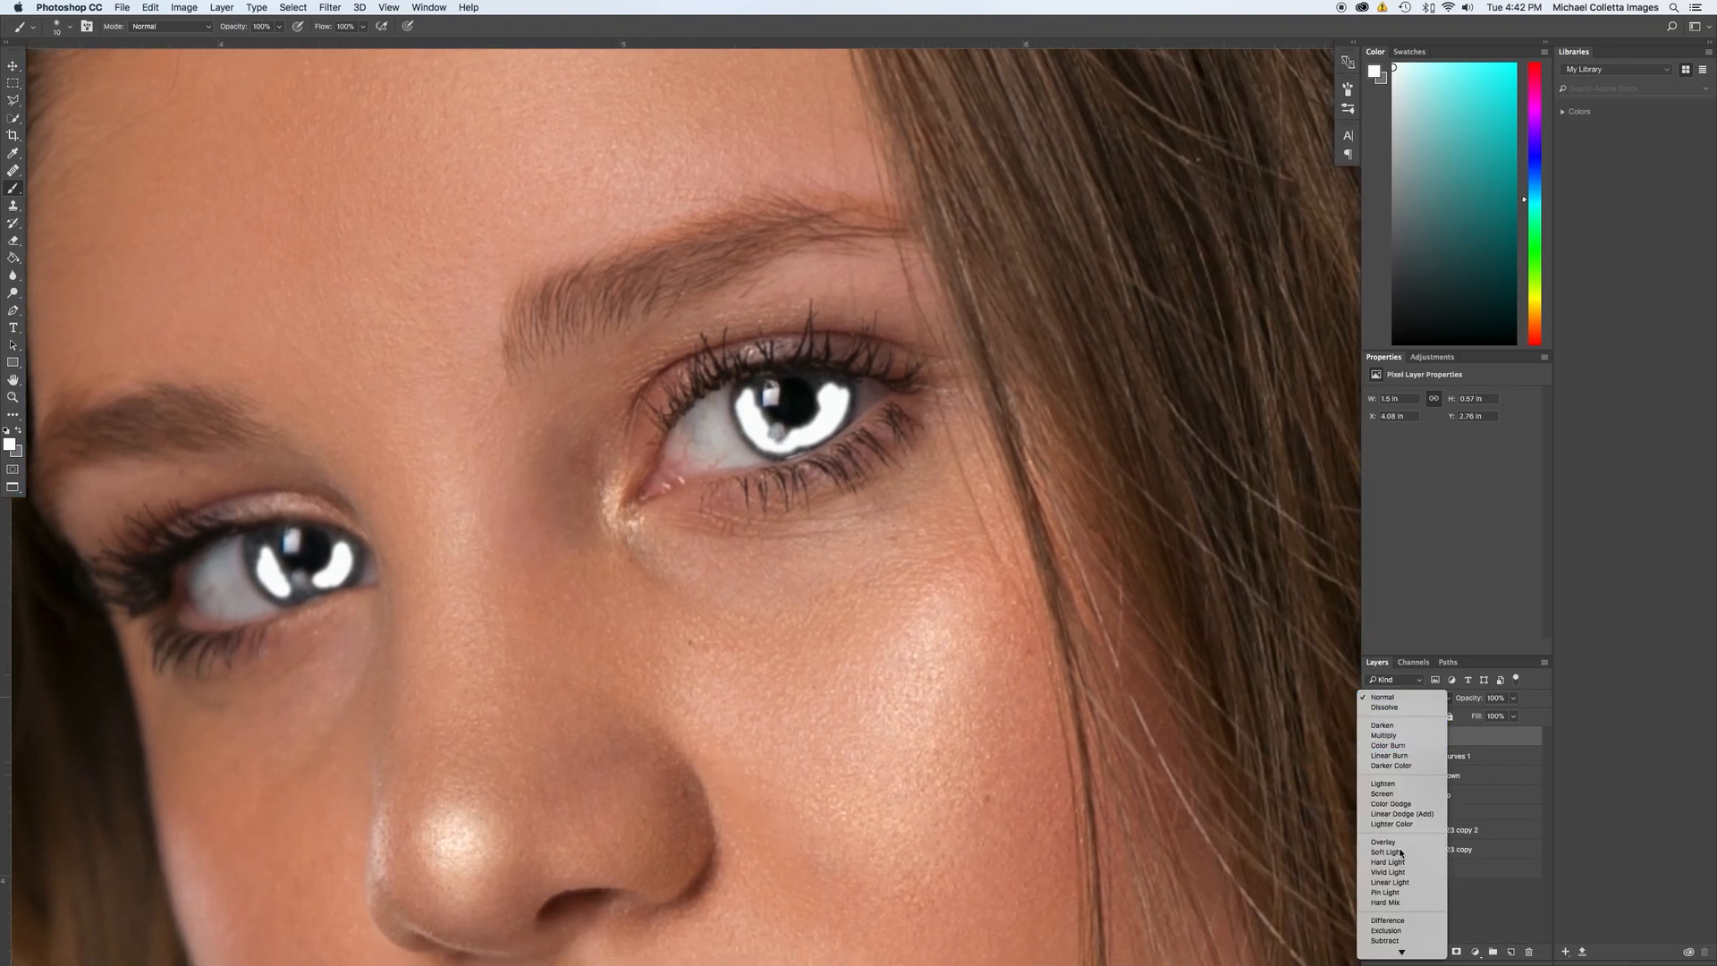
left_click(1448, 832)
key("super+minus")
key("super+minus")
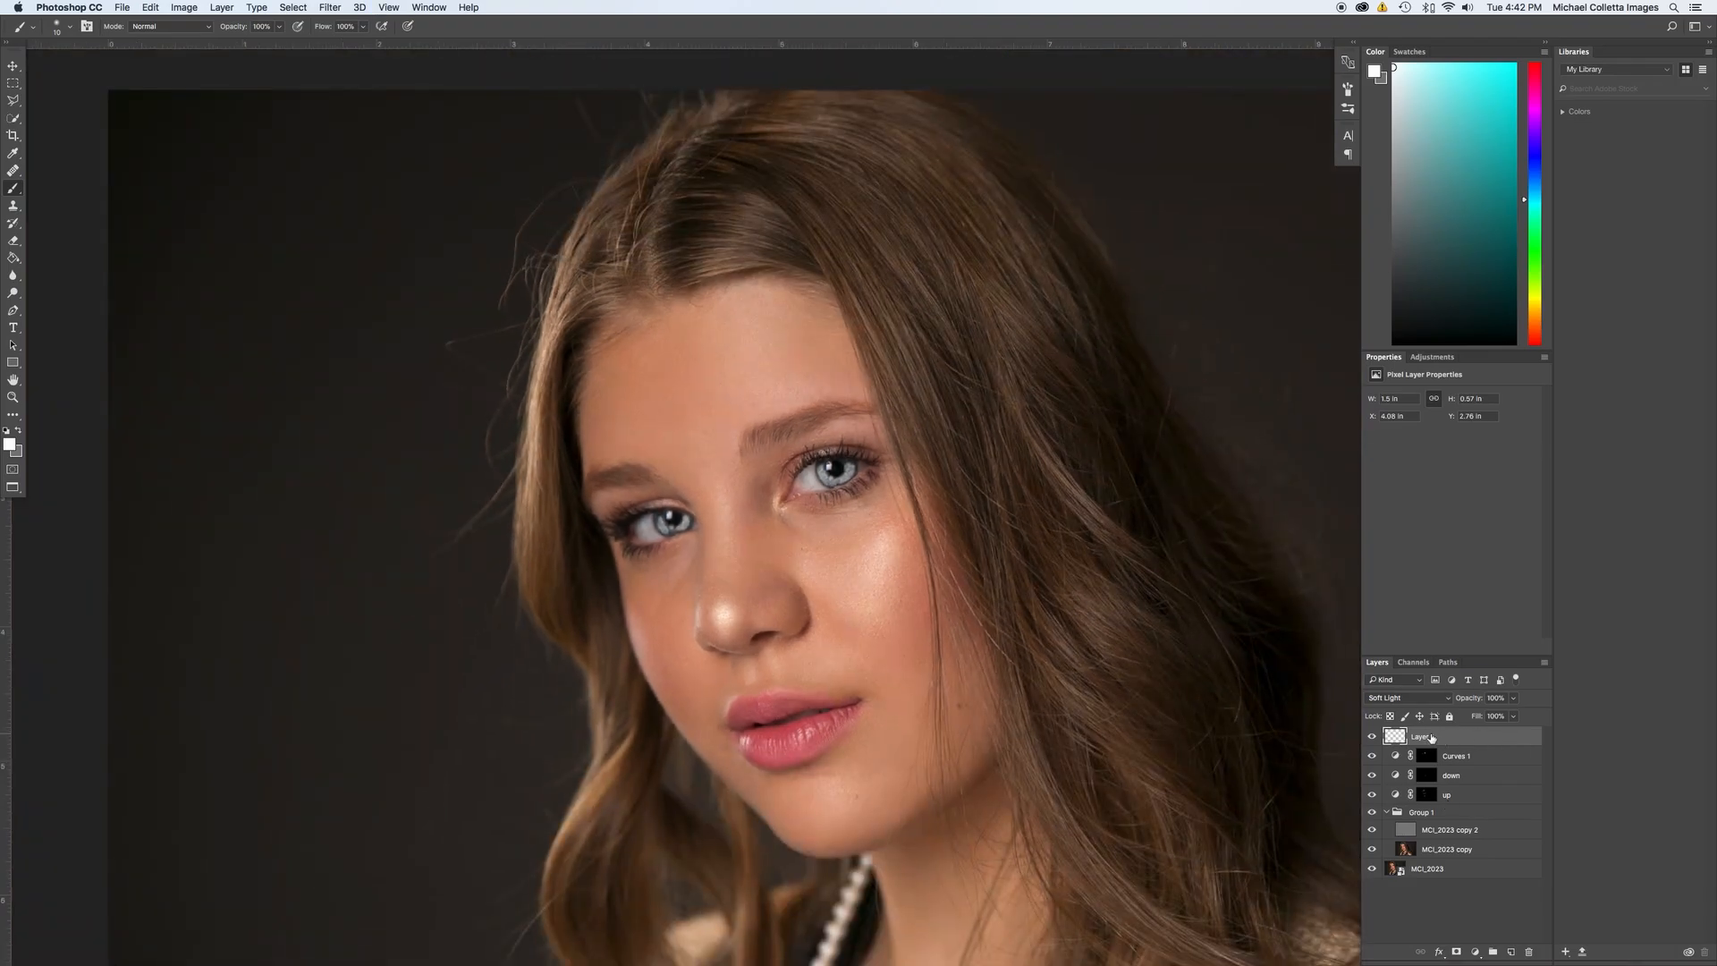
Split the underlying-layer black Blend If slider for Layer 1 to 77 / 182 in its blending options.
double_click(1461, 743)
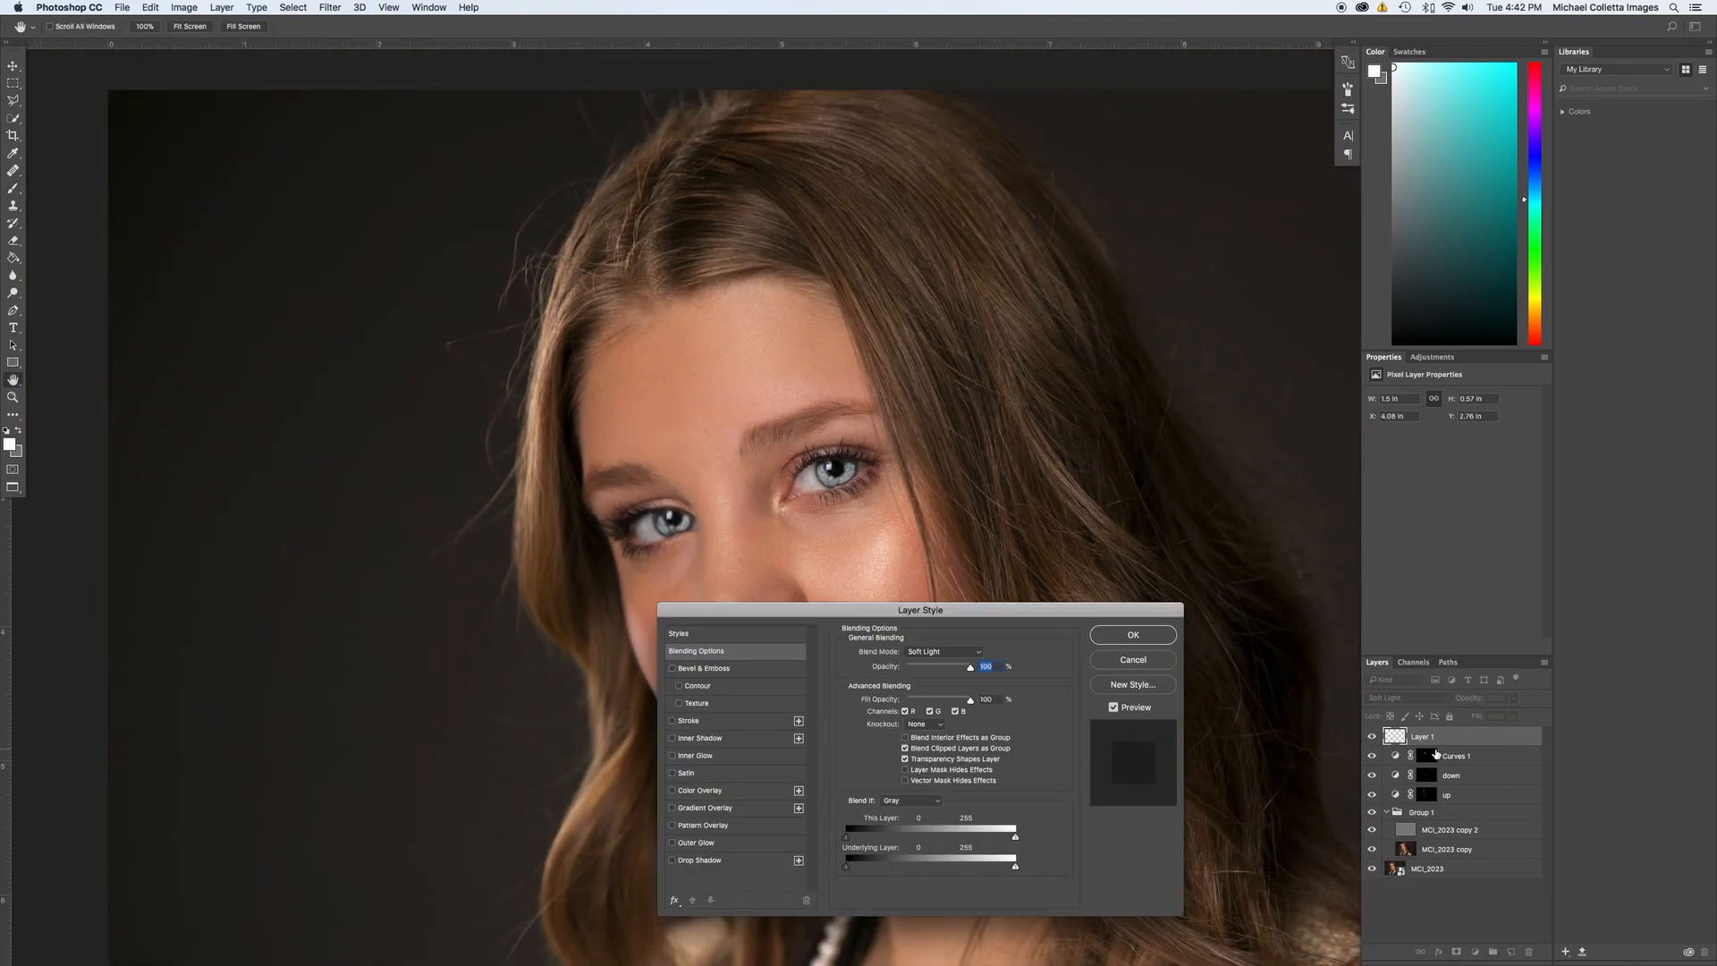
left_click_drag(985, 609, 488, 231)
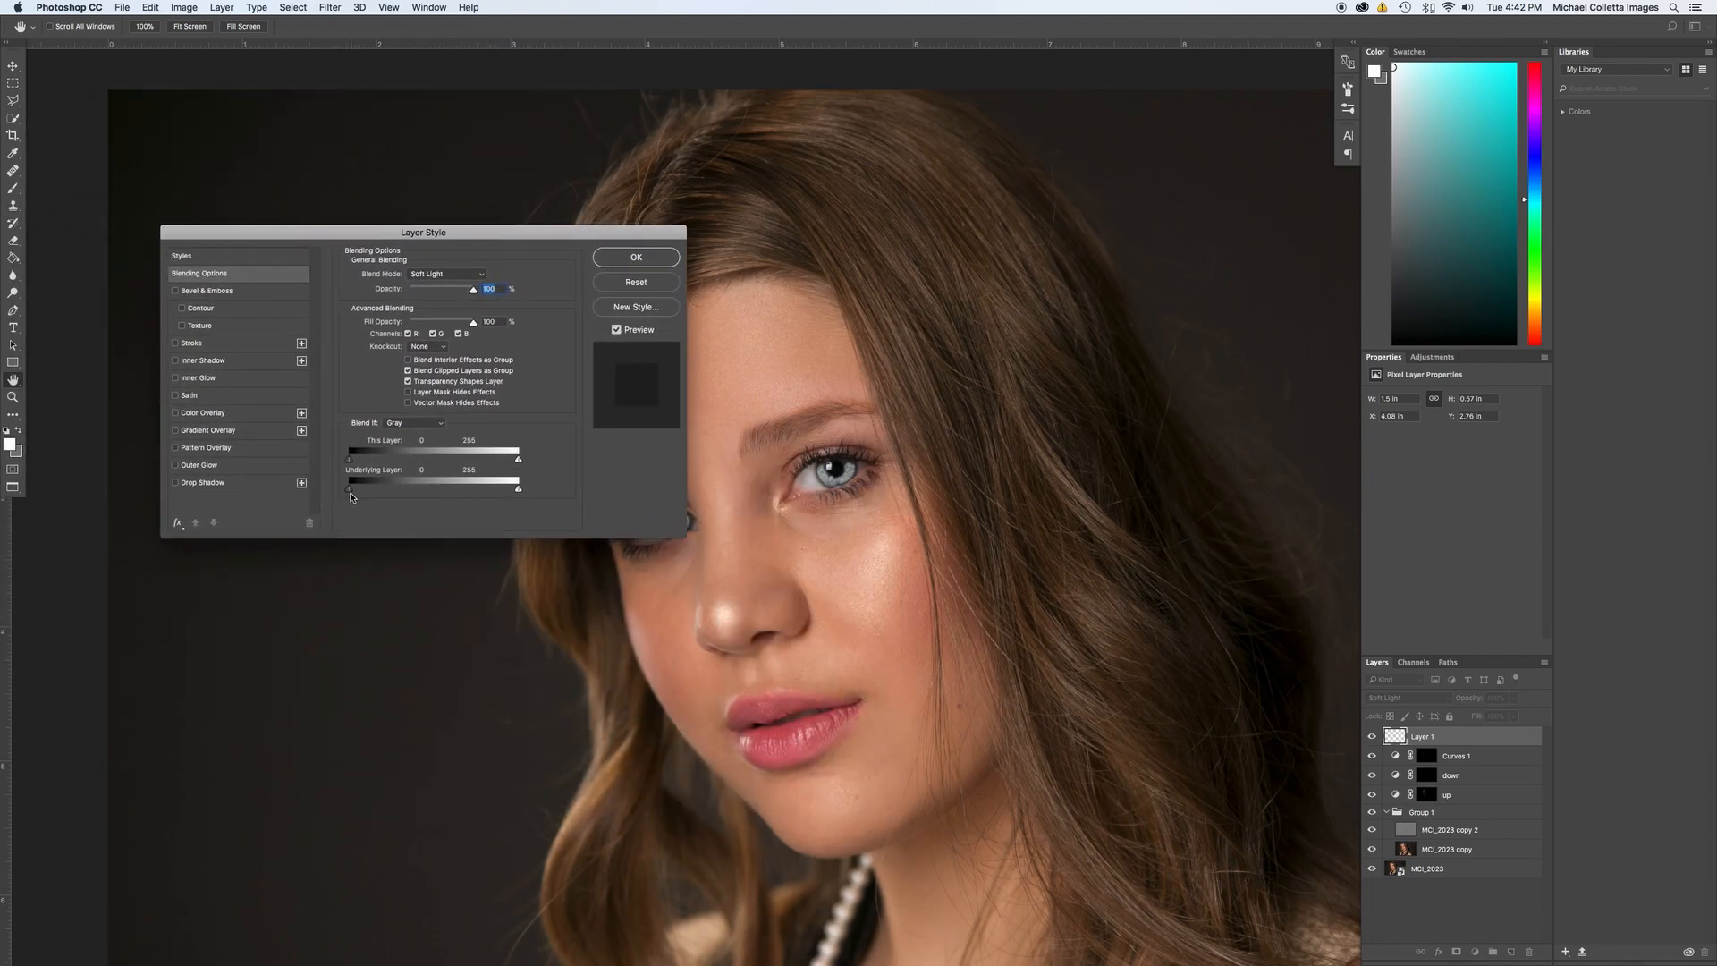
left_click_drag(350, 490, 472, 503)
left_click(882, 460, "super")
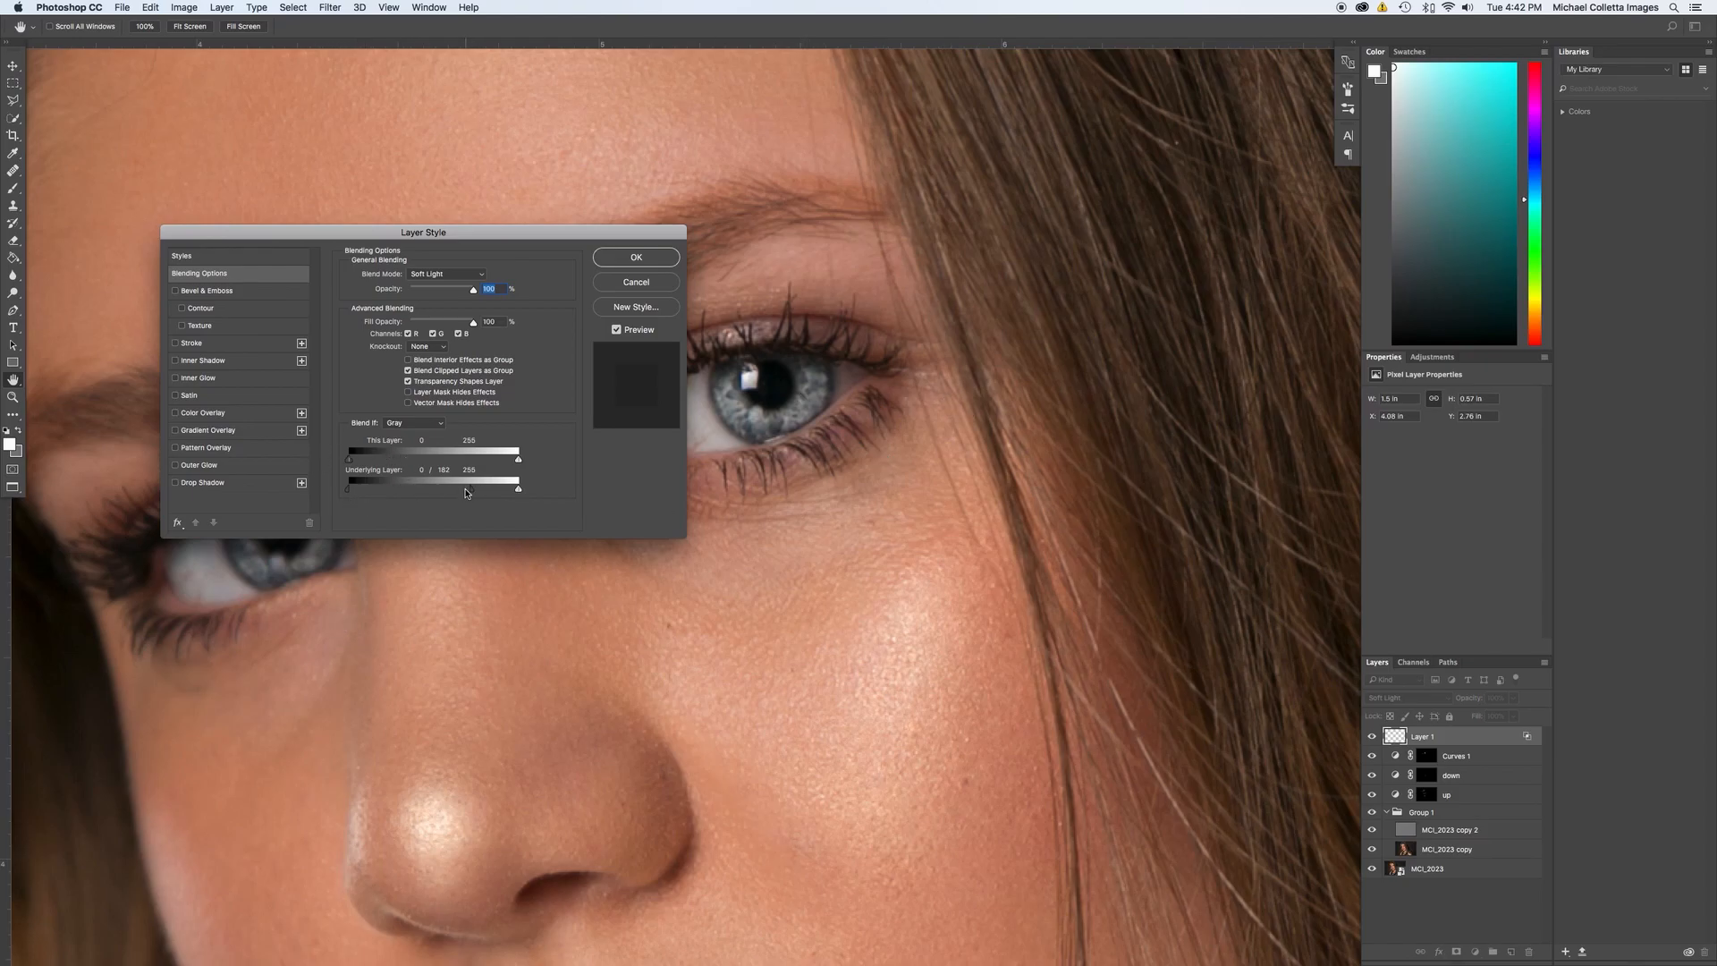
mouse_move(468, 489)
left_mouse_down()
mouse_move(498, 483)
mouse_move(393, 487)
mouse_move(525, 497)
mouse_move(387, 487)
mouse_move(472, 490)
left_mouse_up()
left_click_drag(349, 488, 398, 492)
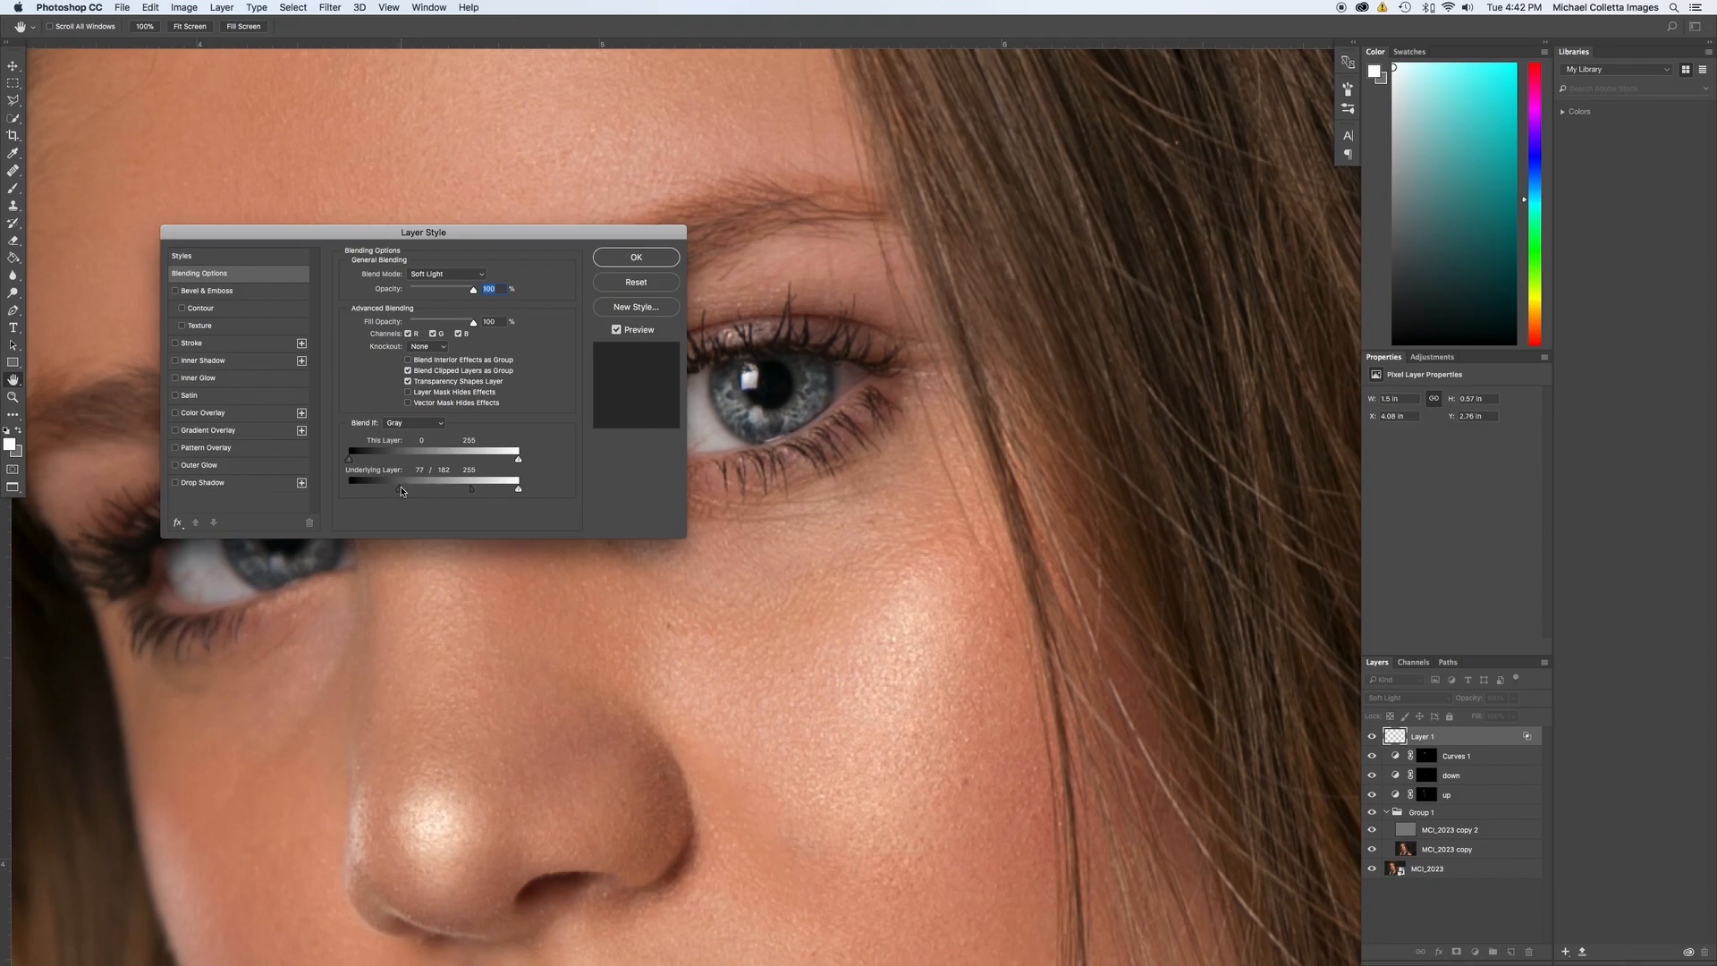
left_click(646, 259)
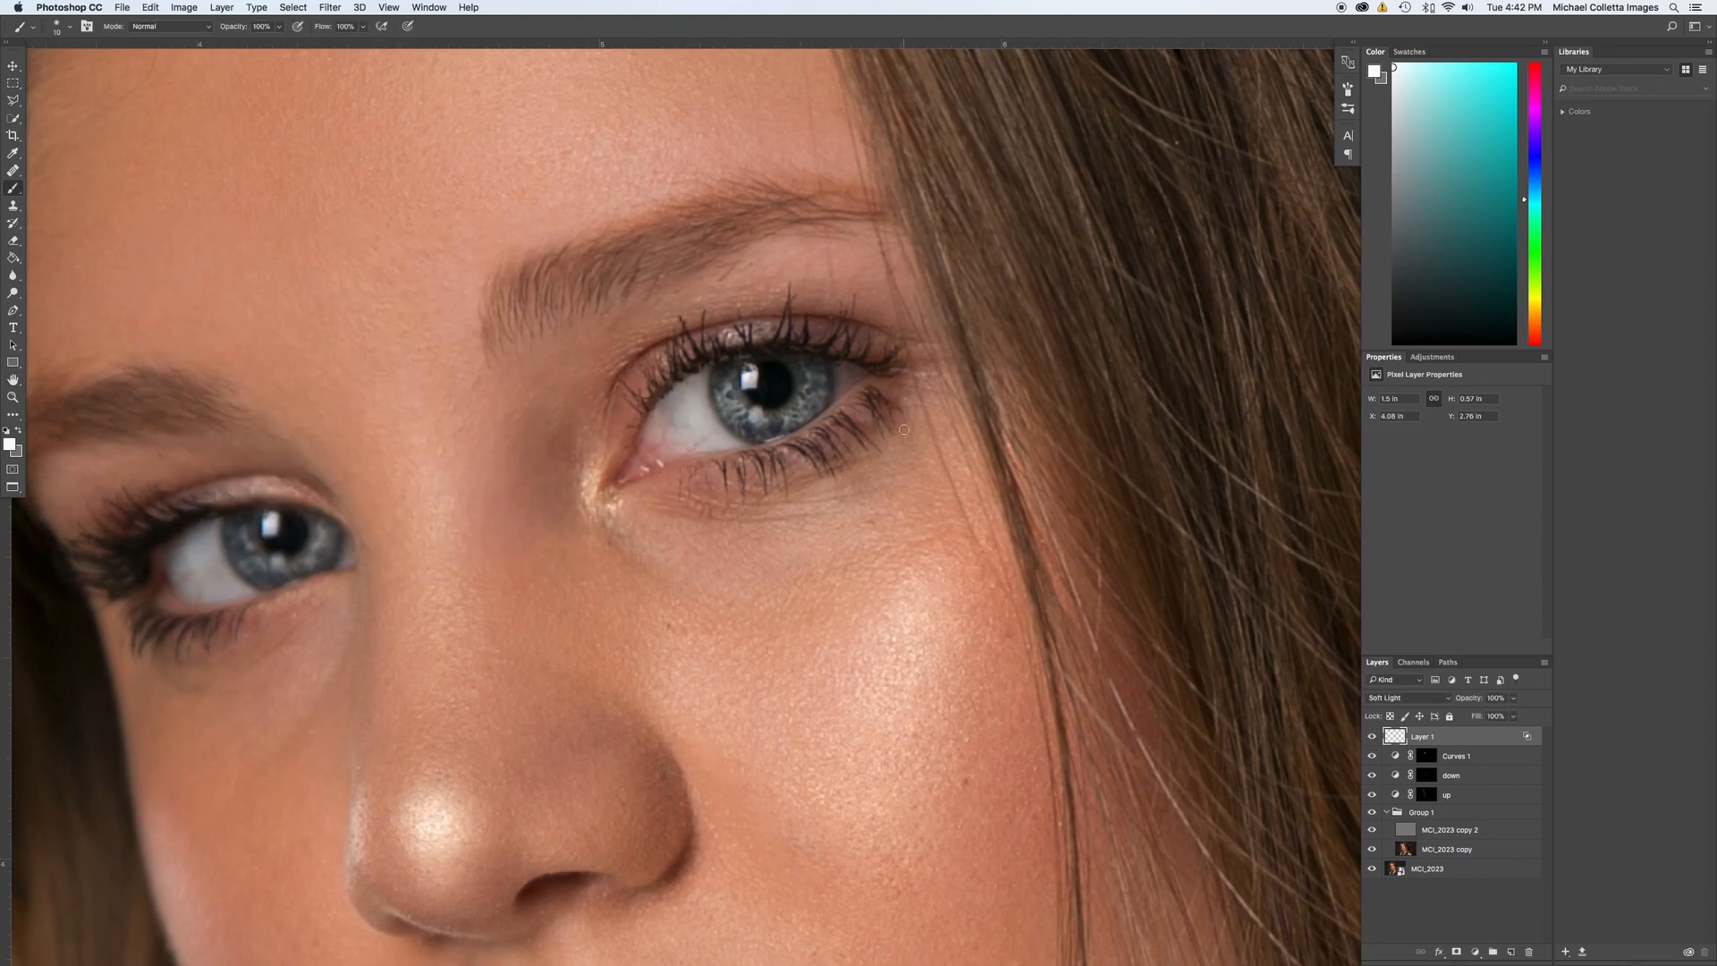
Review the brightened eyes in the whole portrait and at closer range.
key("super+minus")
key("super+minus")
key("super+minus")
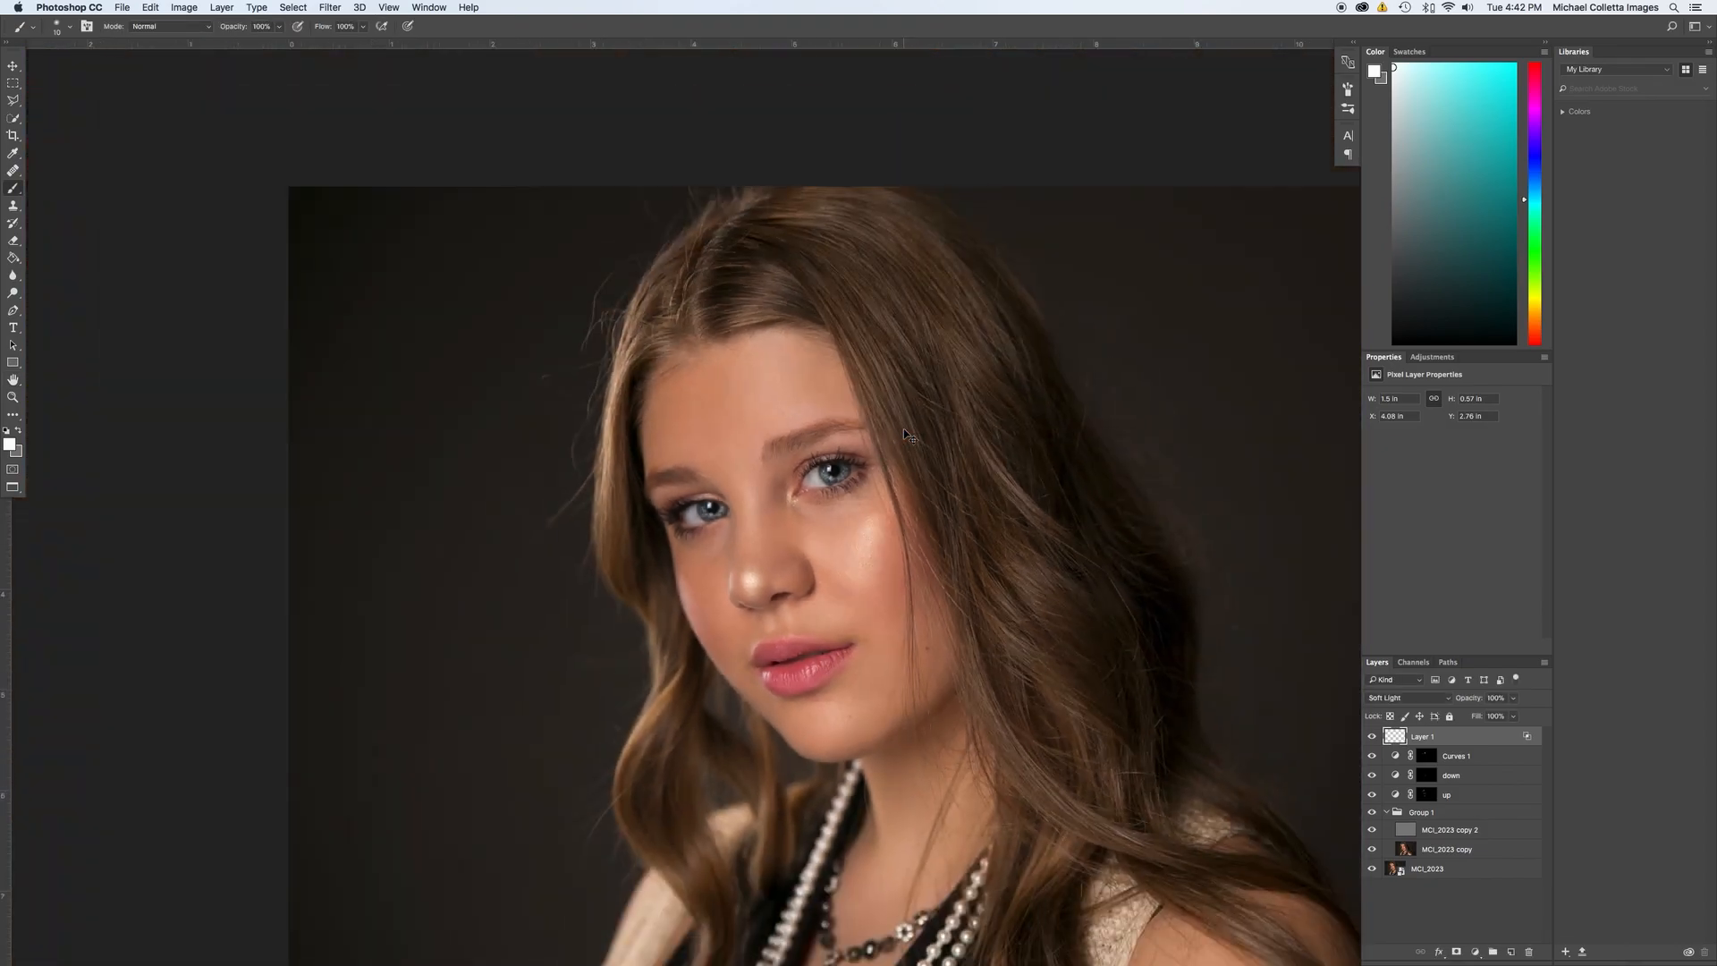
key("super+minus")
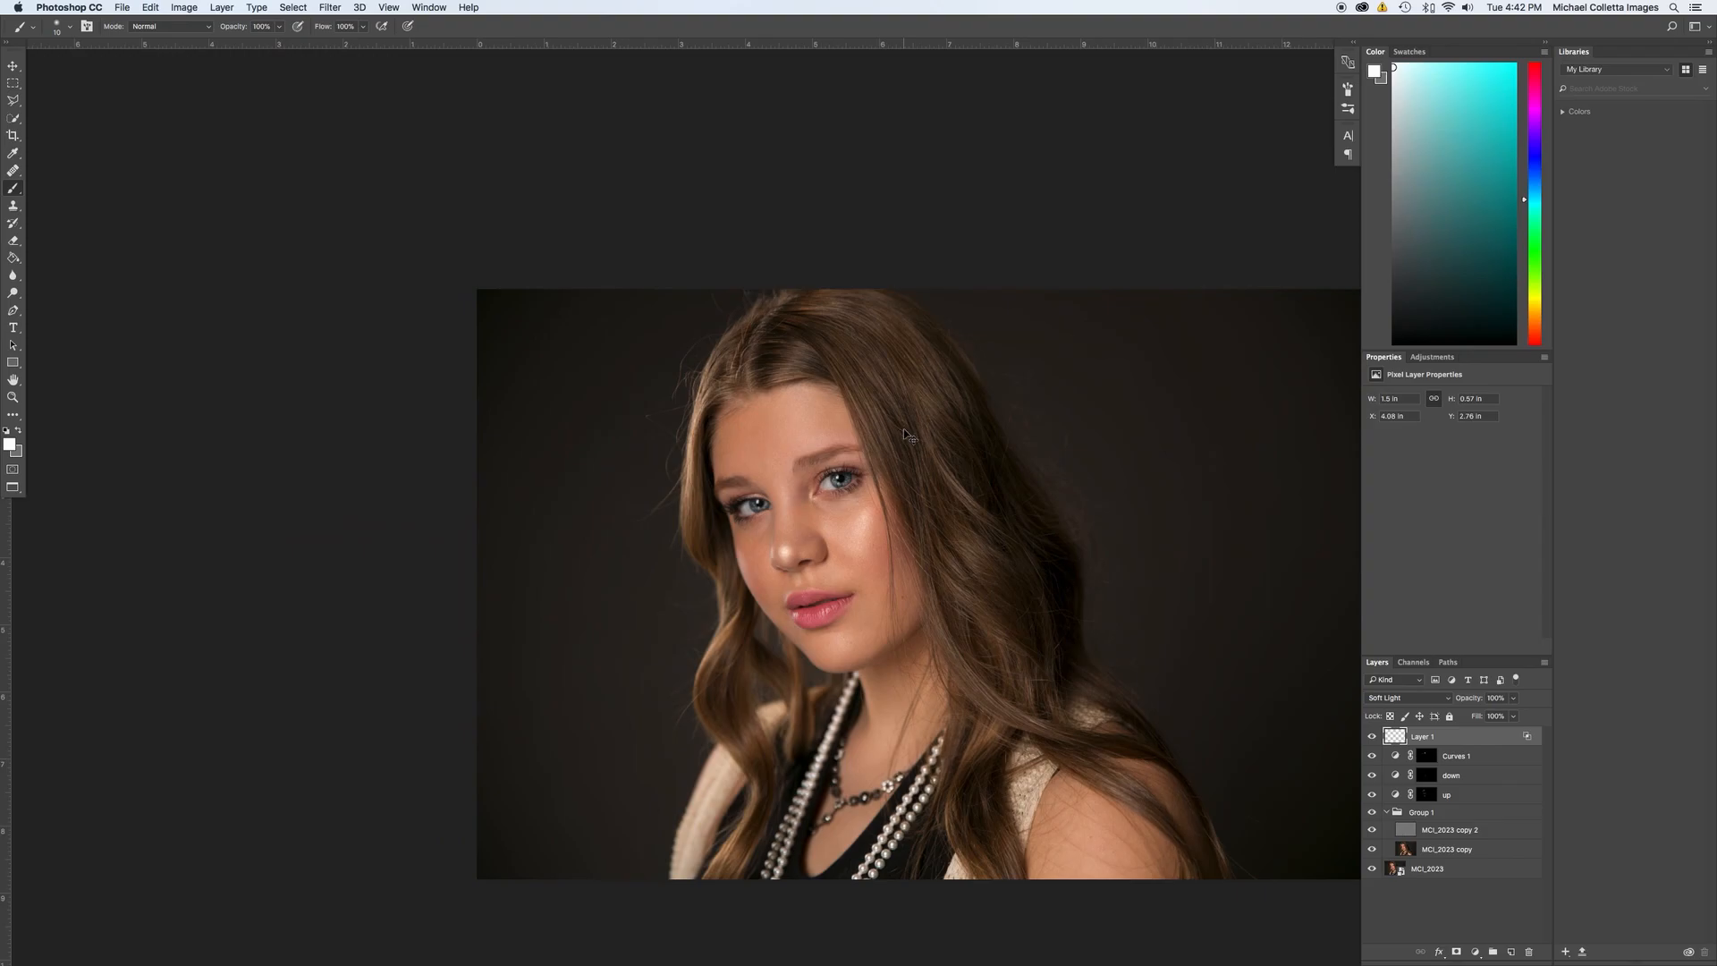
key("super+minus")
key("super+plus")
key("super+plus")
key("super+plus")
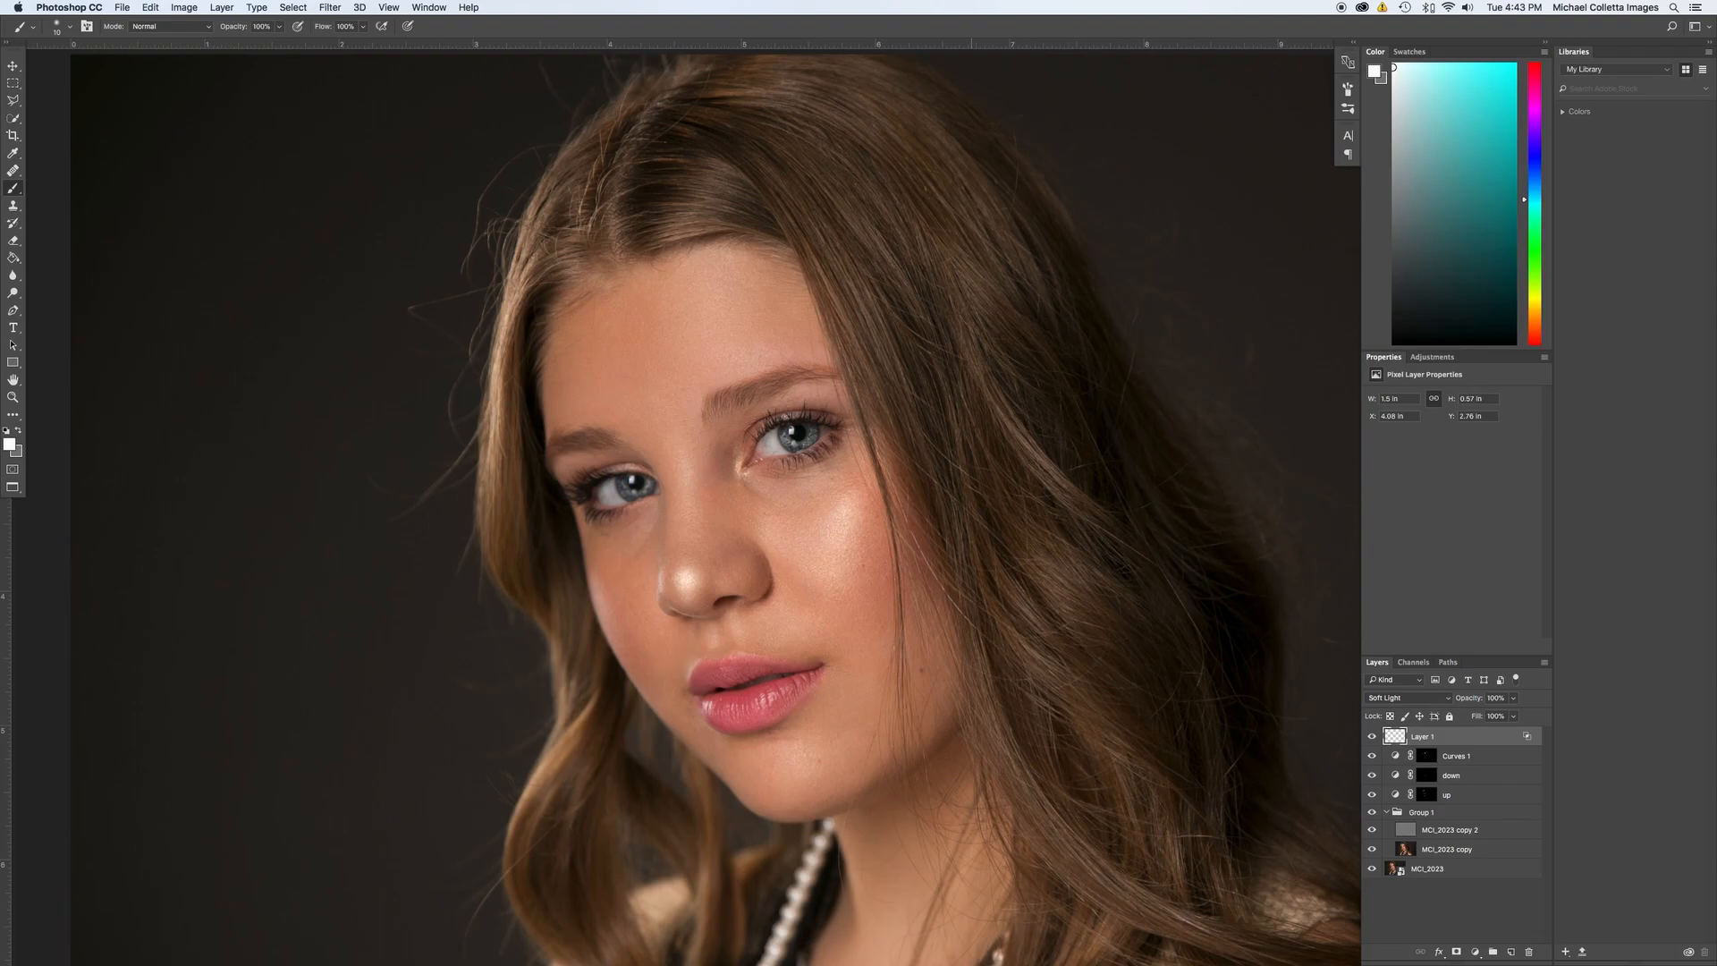
key("super+minus")
key("super+plus")
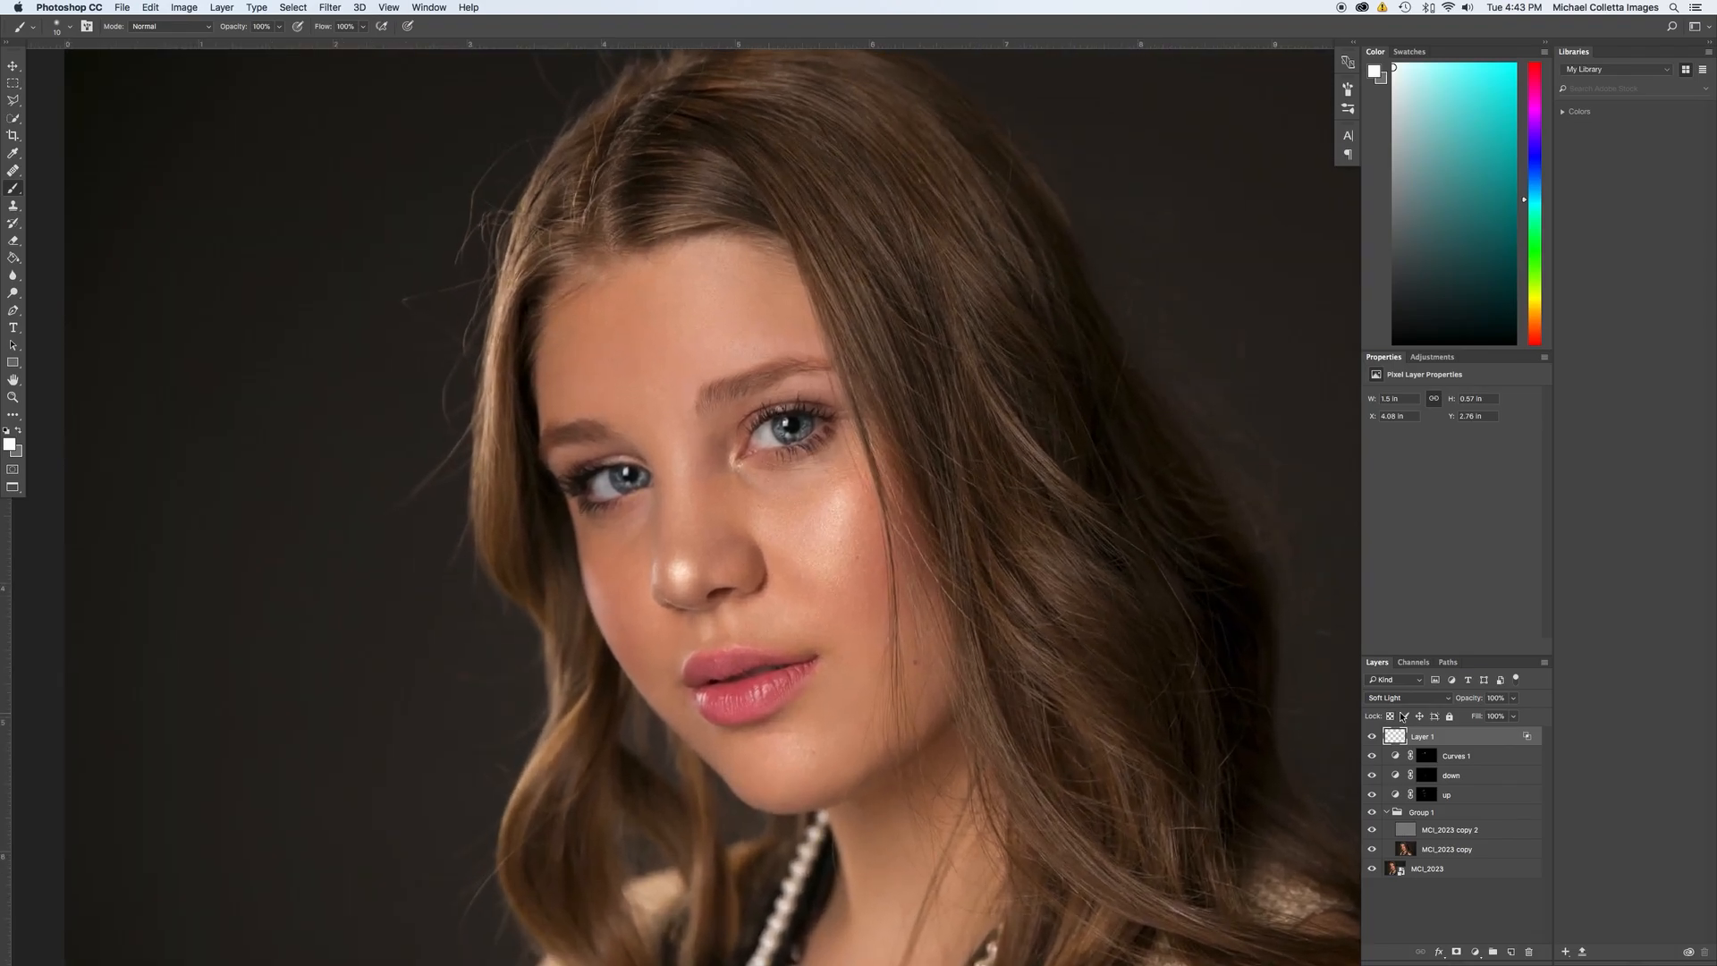
Lower the opacity of Layer 1 to 28%, comparing the eyes with the layer hidden and shown.
left_click_drag(1473, 700, 1432, 693)
left_click(1371, 737)
left_click(1371, 738)
left_click(1371, 738)
left_click(1372, 739)
mouse_move(1481, 704)
left_mouse_down()
mouse_move(1459, 702)
mouse_move(1490, 703)
left_mouse_up()
Reduce the Curves 1 layer's opacity to 77% and compare the eyes with it hidden and shown.
left_click(1373, 756)
left_click(1373, 756)
left_click(1402, 758)
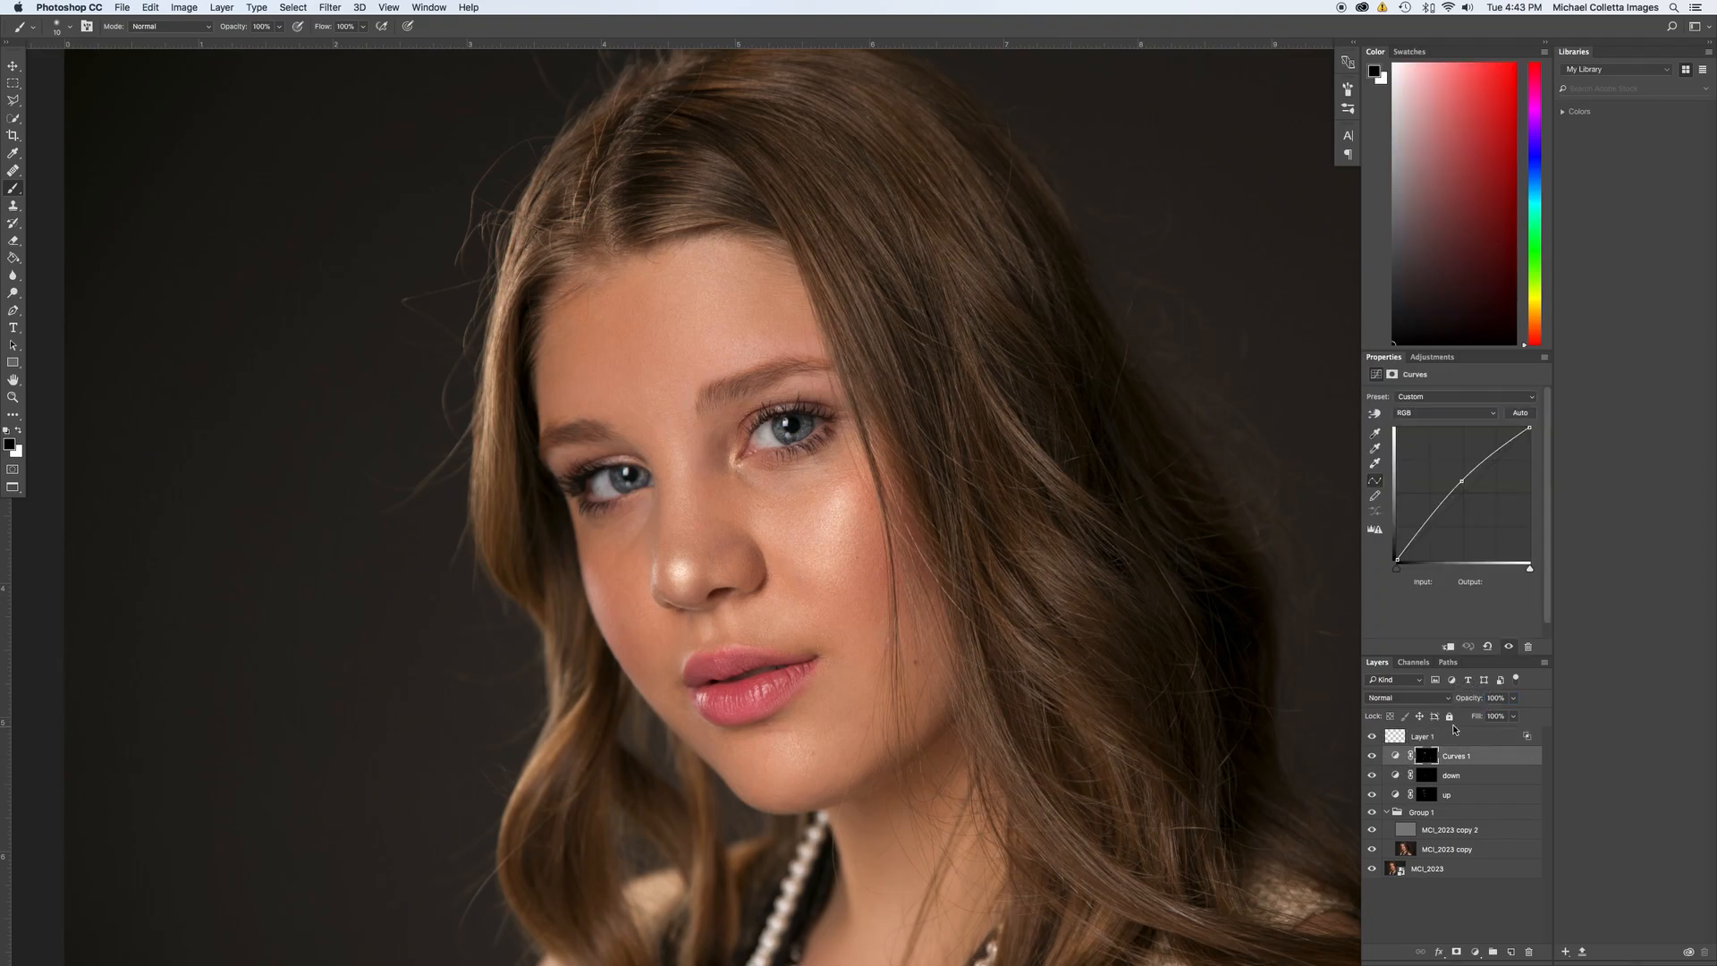
left_click_drag(1475, 703, 1459, 701)
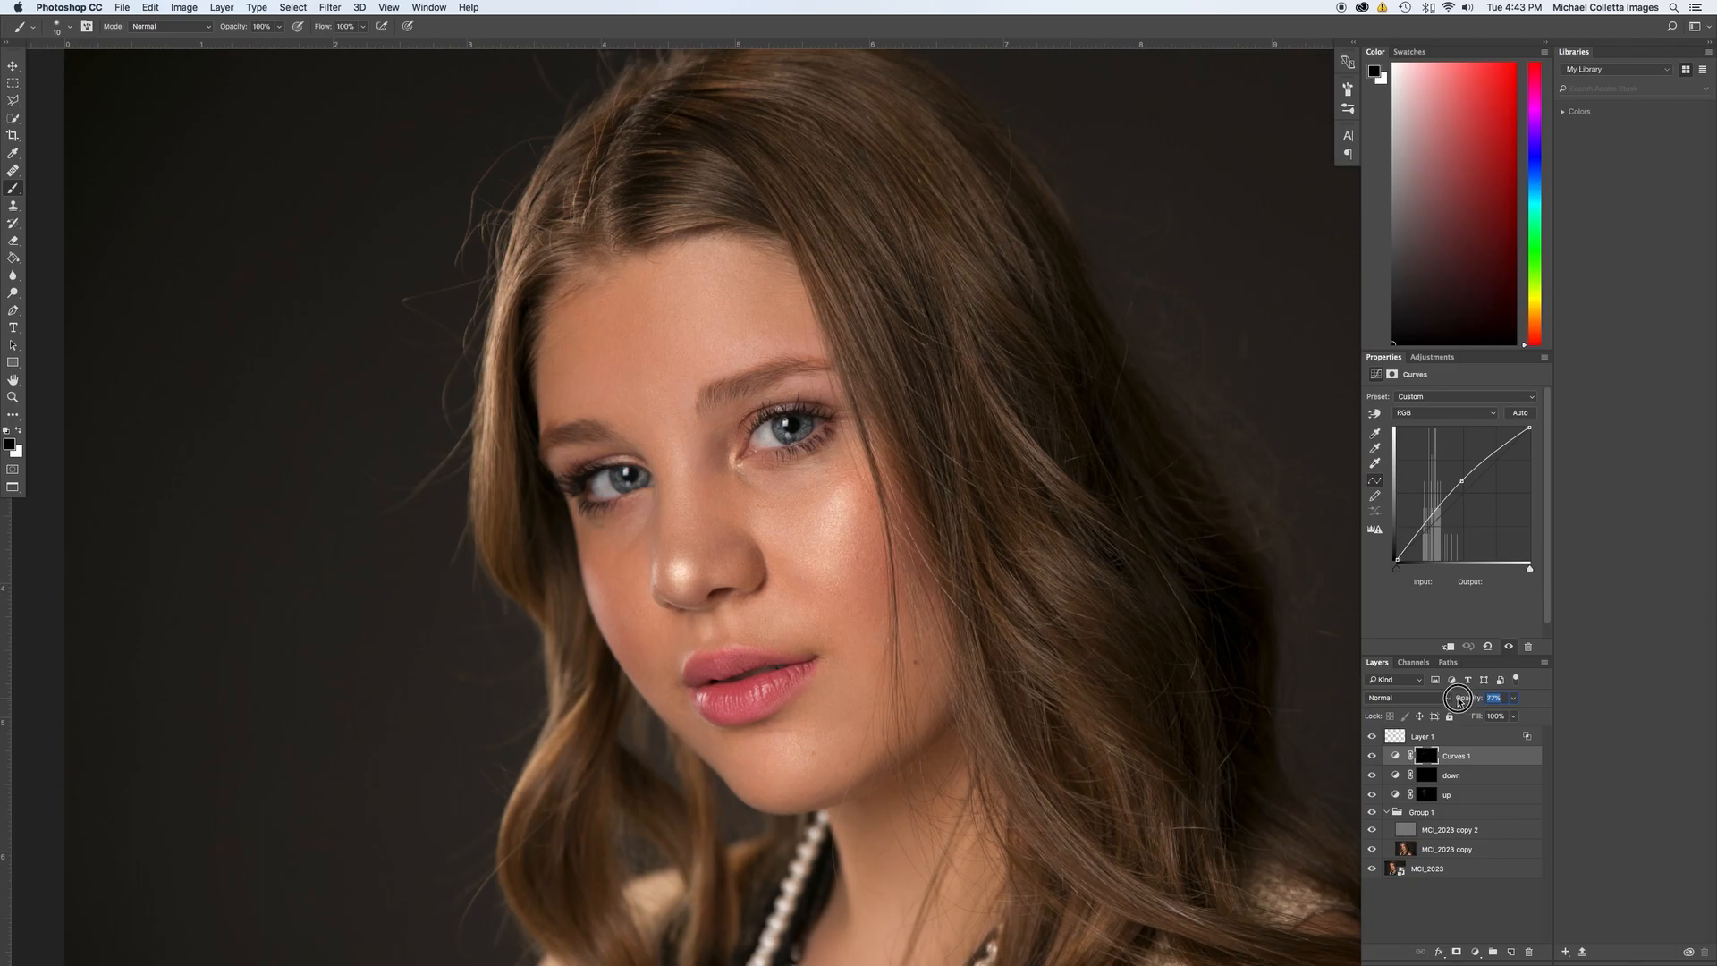
left_click(1372, 756)
left_click(1373, 757)
Set the opacity of Layer 1 to 41% and check the eyes in the whole portrait.
left_click(1372, 735)
left_click(1413, 733)
key("x")
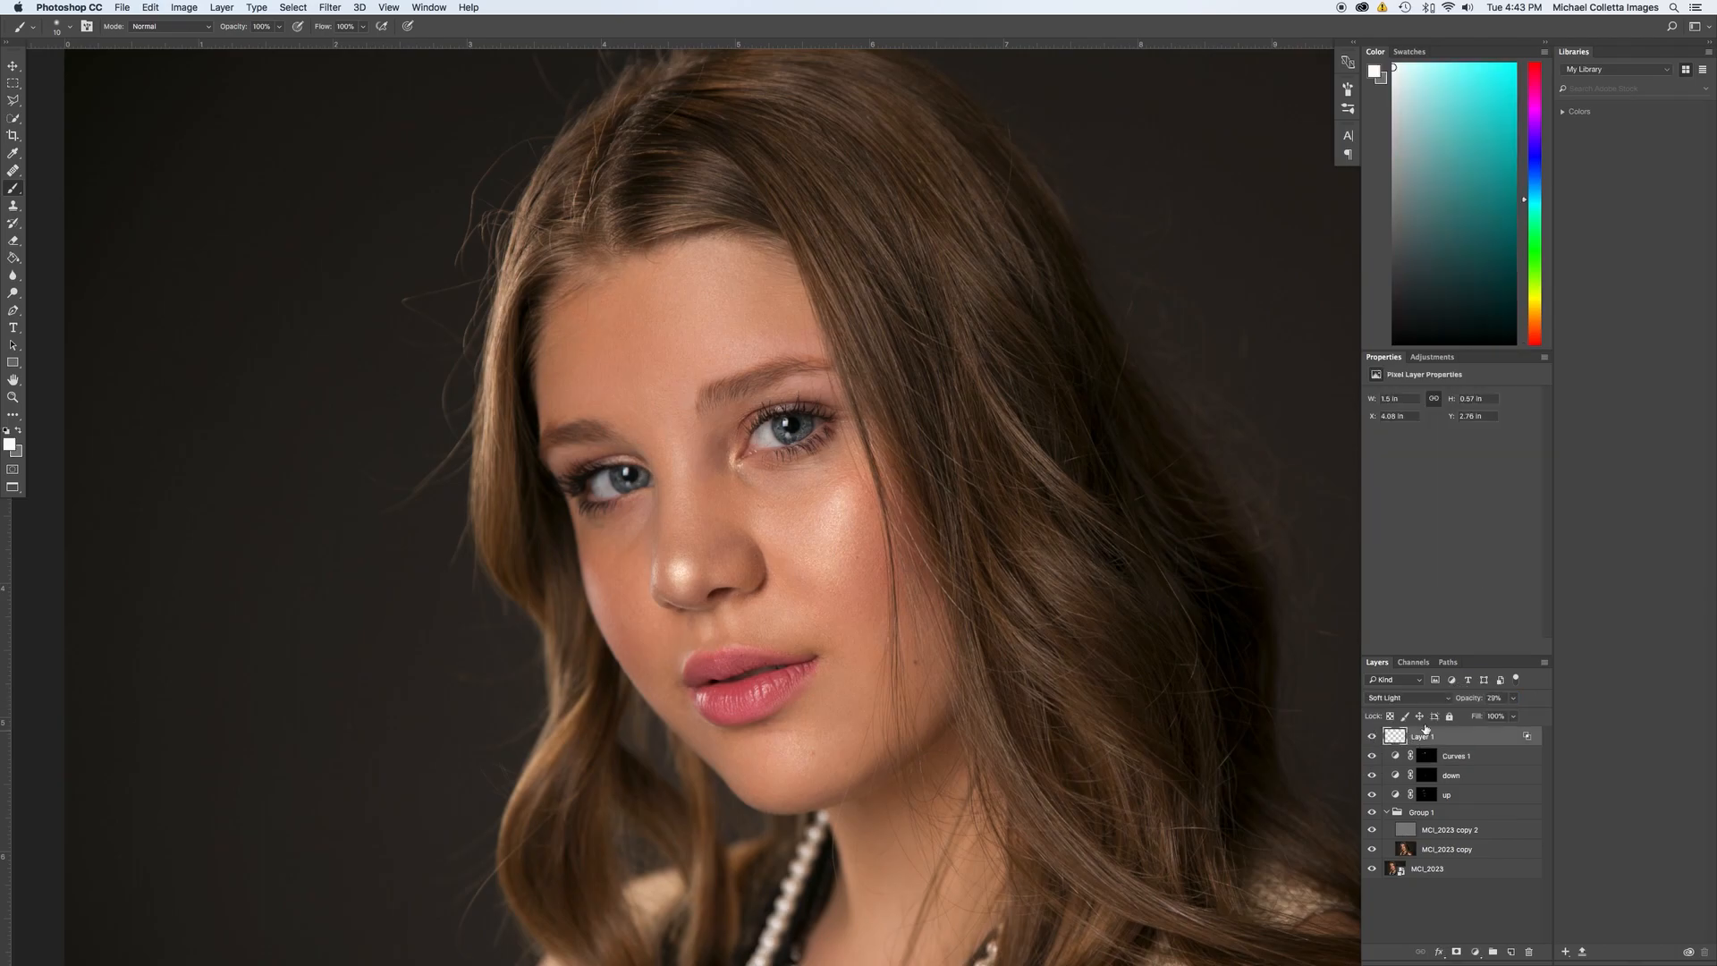
left_click_drag(1472, 702, 1471, 700)
key("super+minus")
key("super+minus")
key("super+minus")
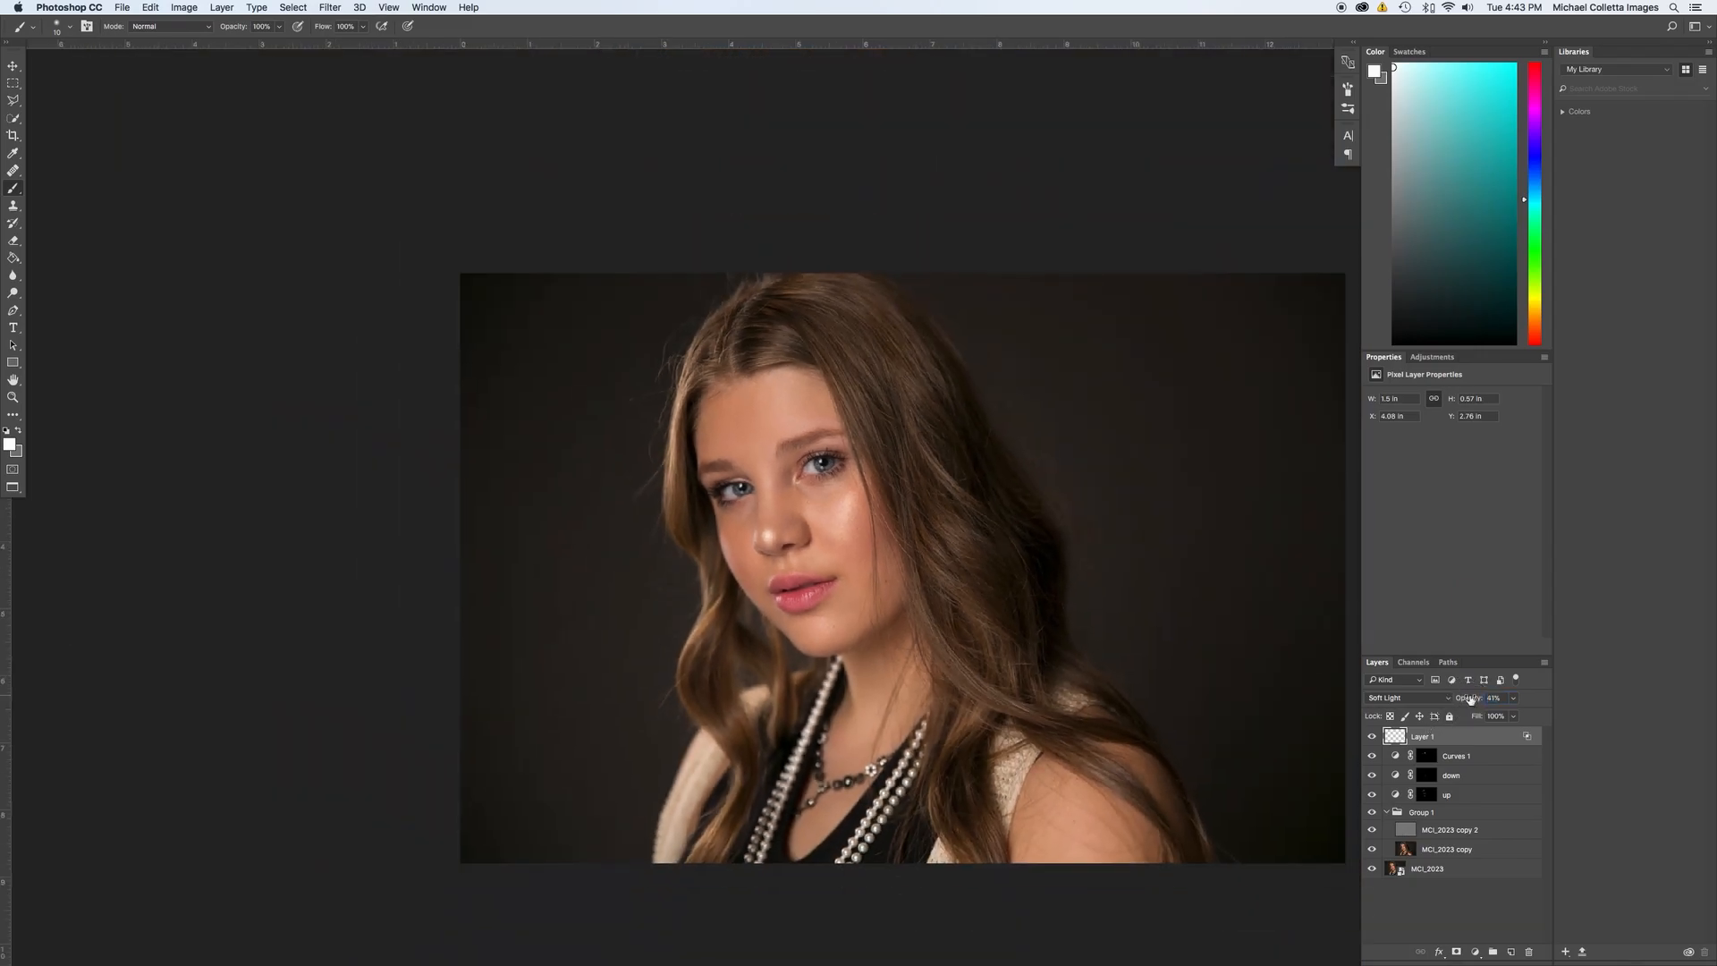
Stamp all visible layers into a new merged layer at the top of the stack.
key("super+plus")
key("super+plus")
key("super+plus")
key("super+plus")
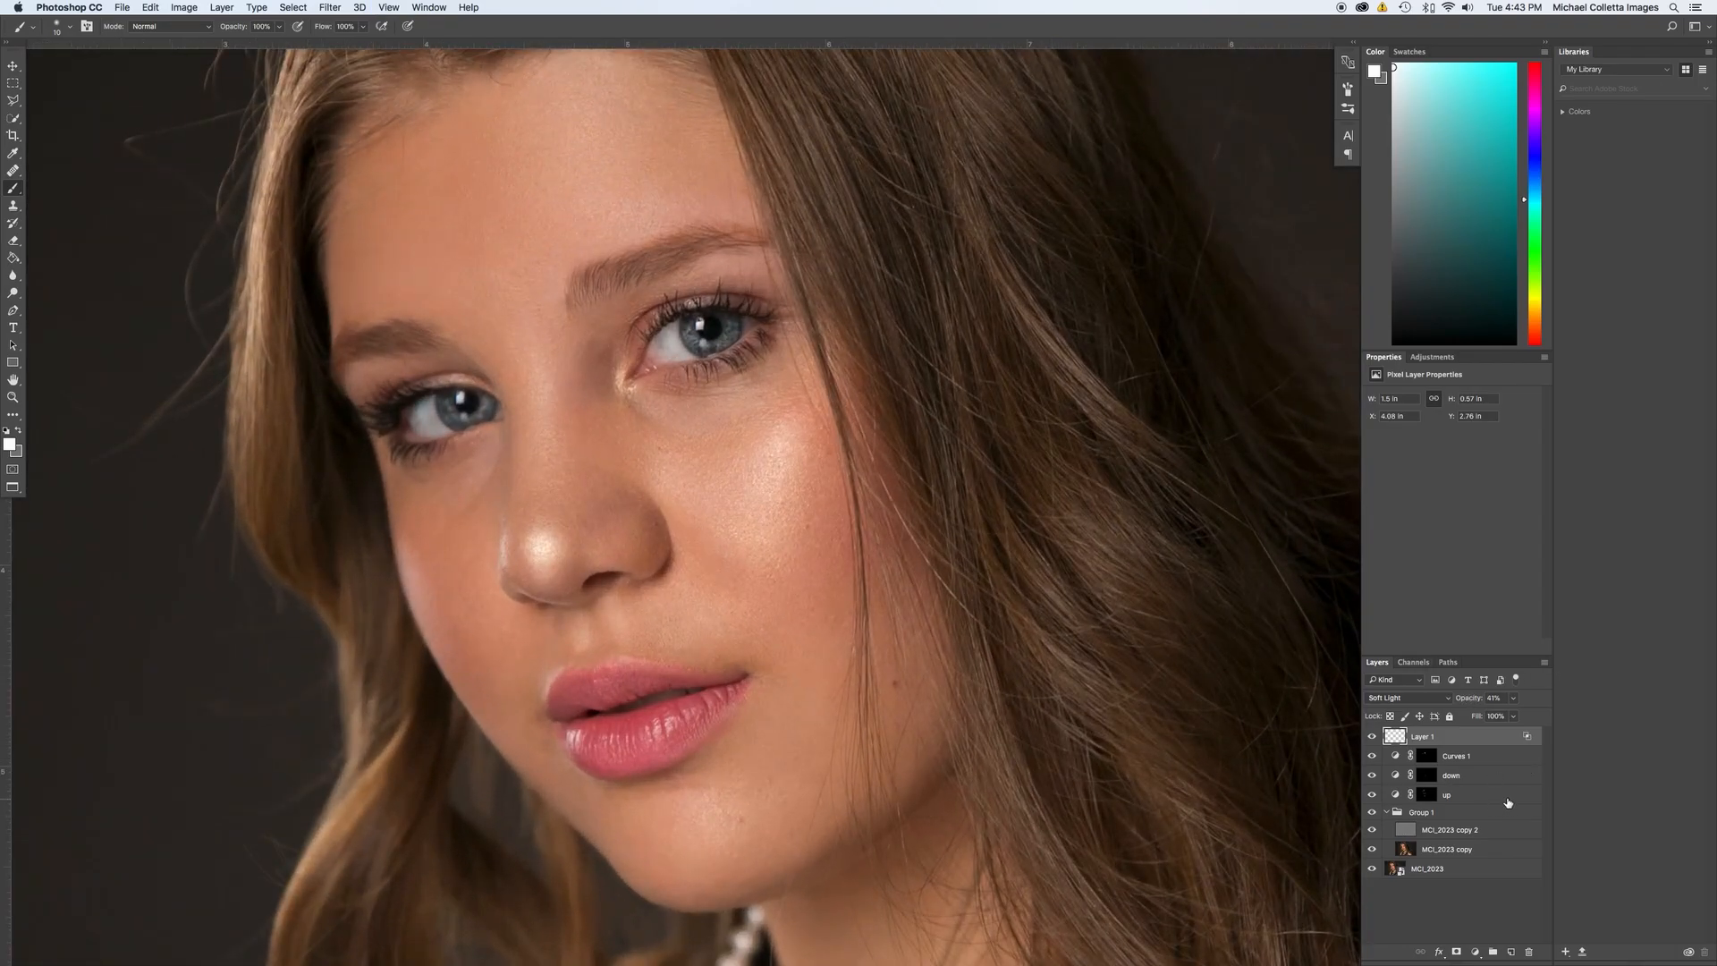
left_click(1545, 661)
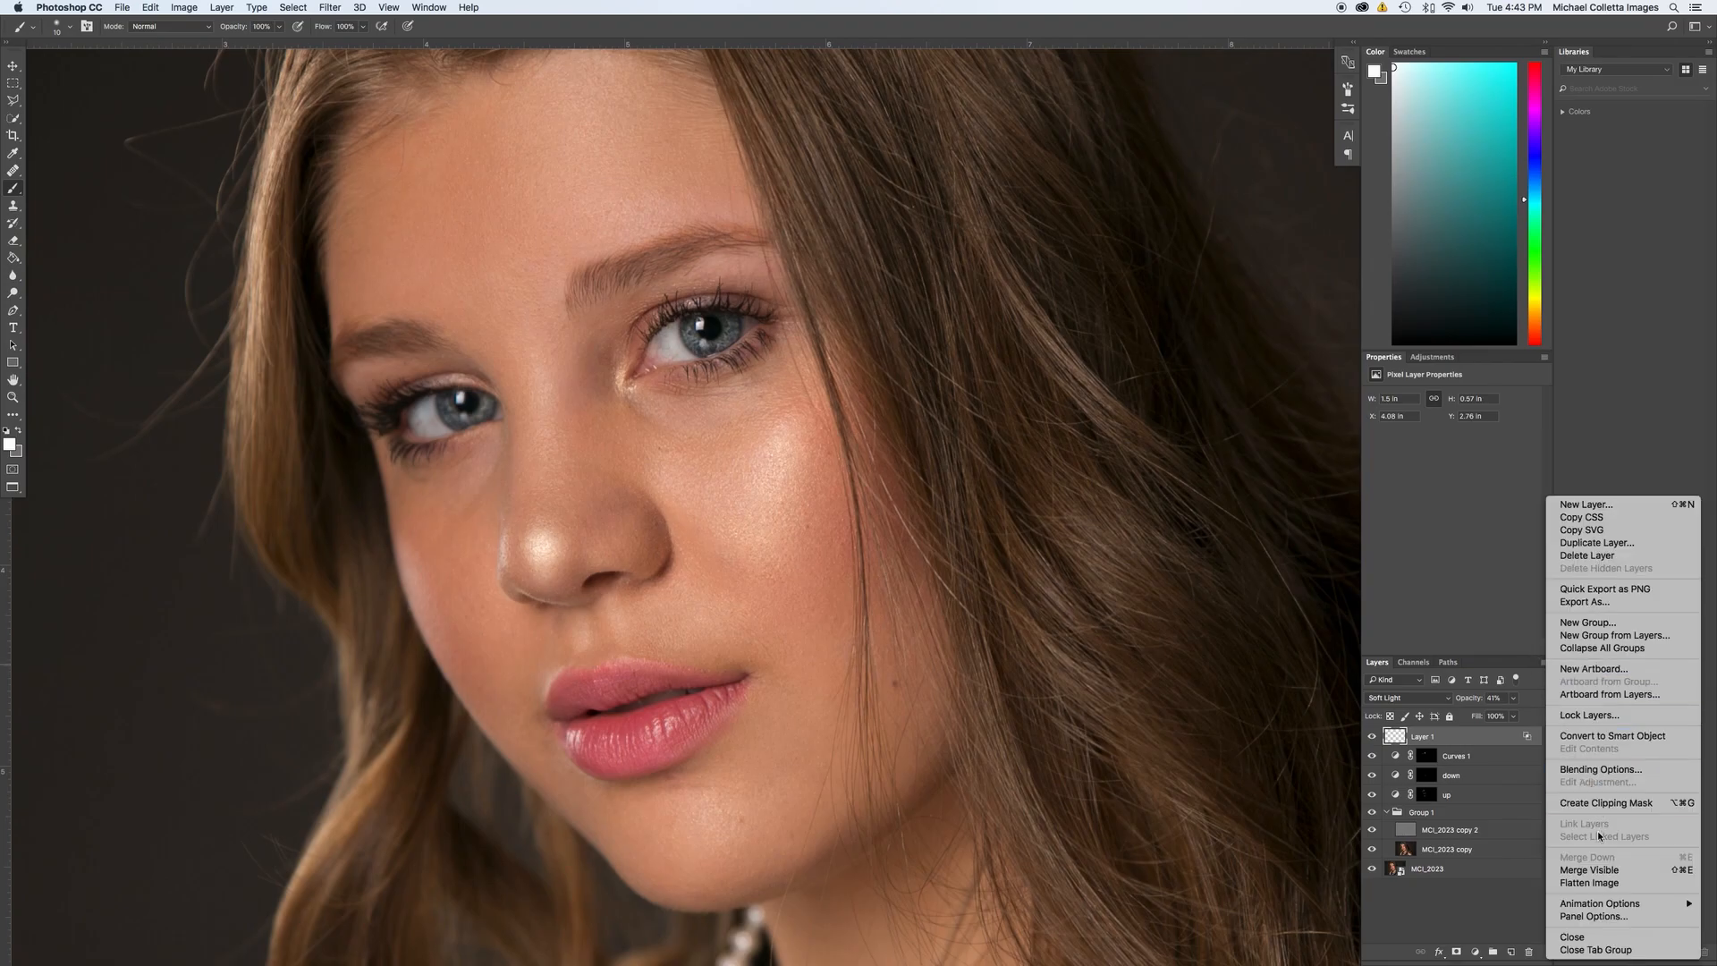
left_click(1600, 870, "alt")
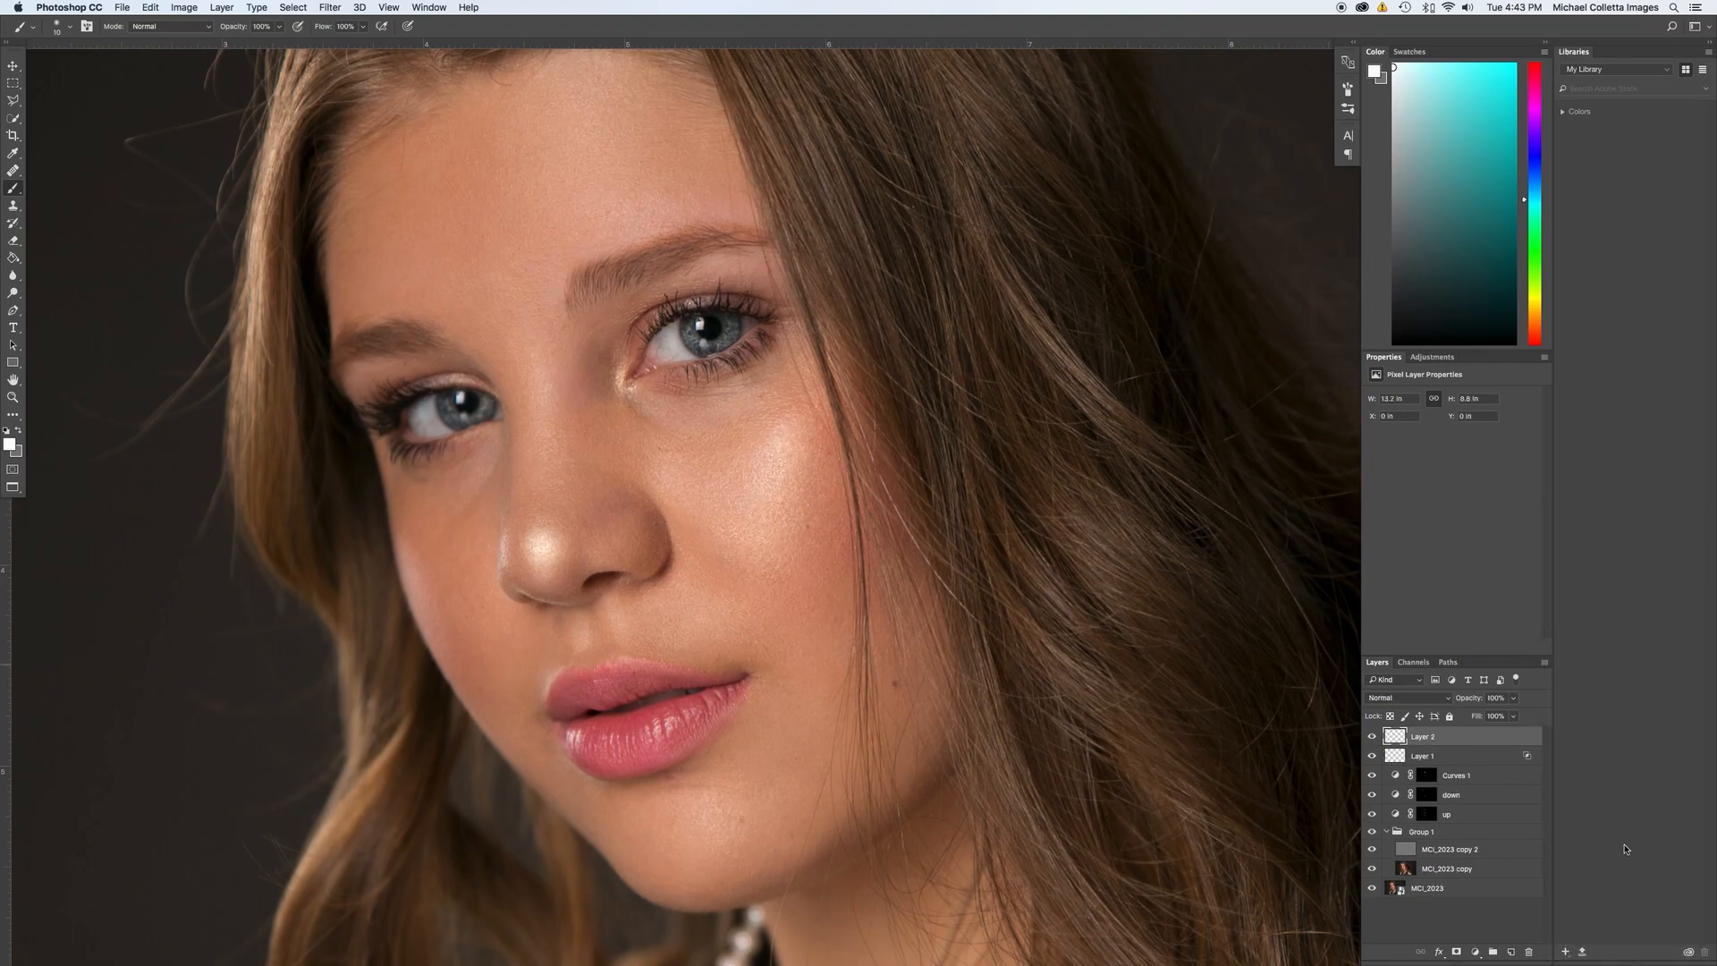
Hide the working layers between the merged layer and the original, and compare the retouched face with the original.
left_click_drag(1371, 756, 1413, 886)
left_click(1373, 737)
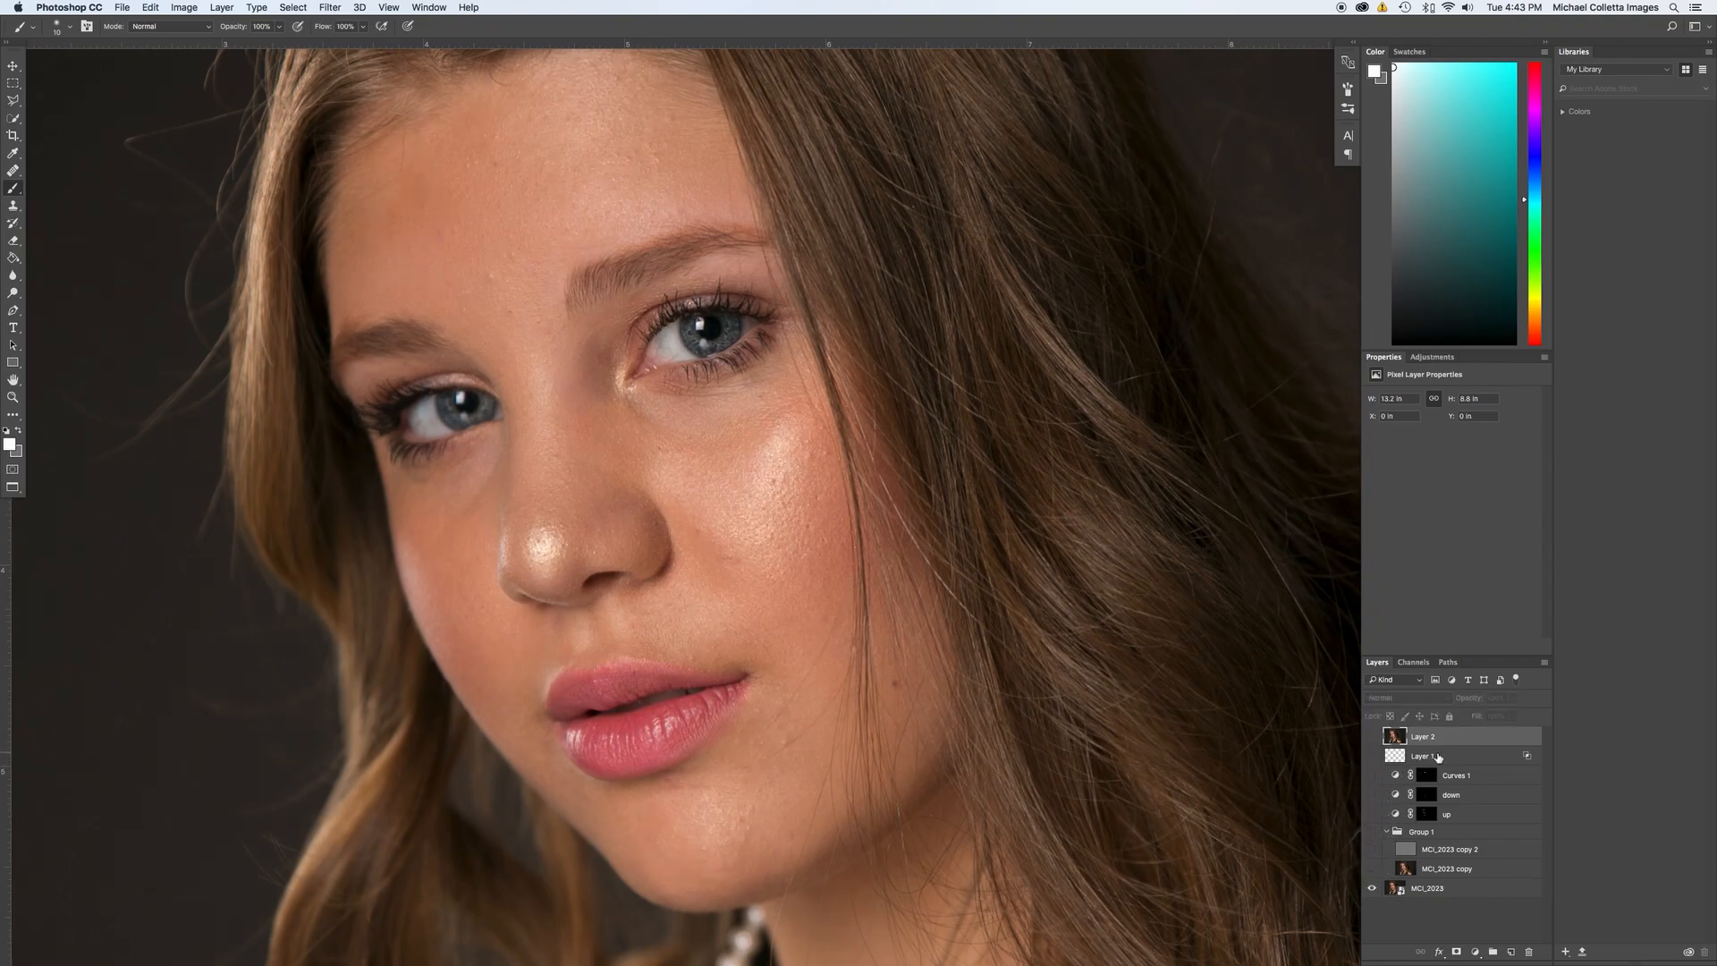
left_click(1369, 738)
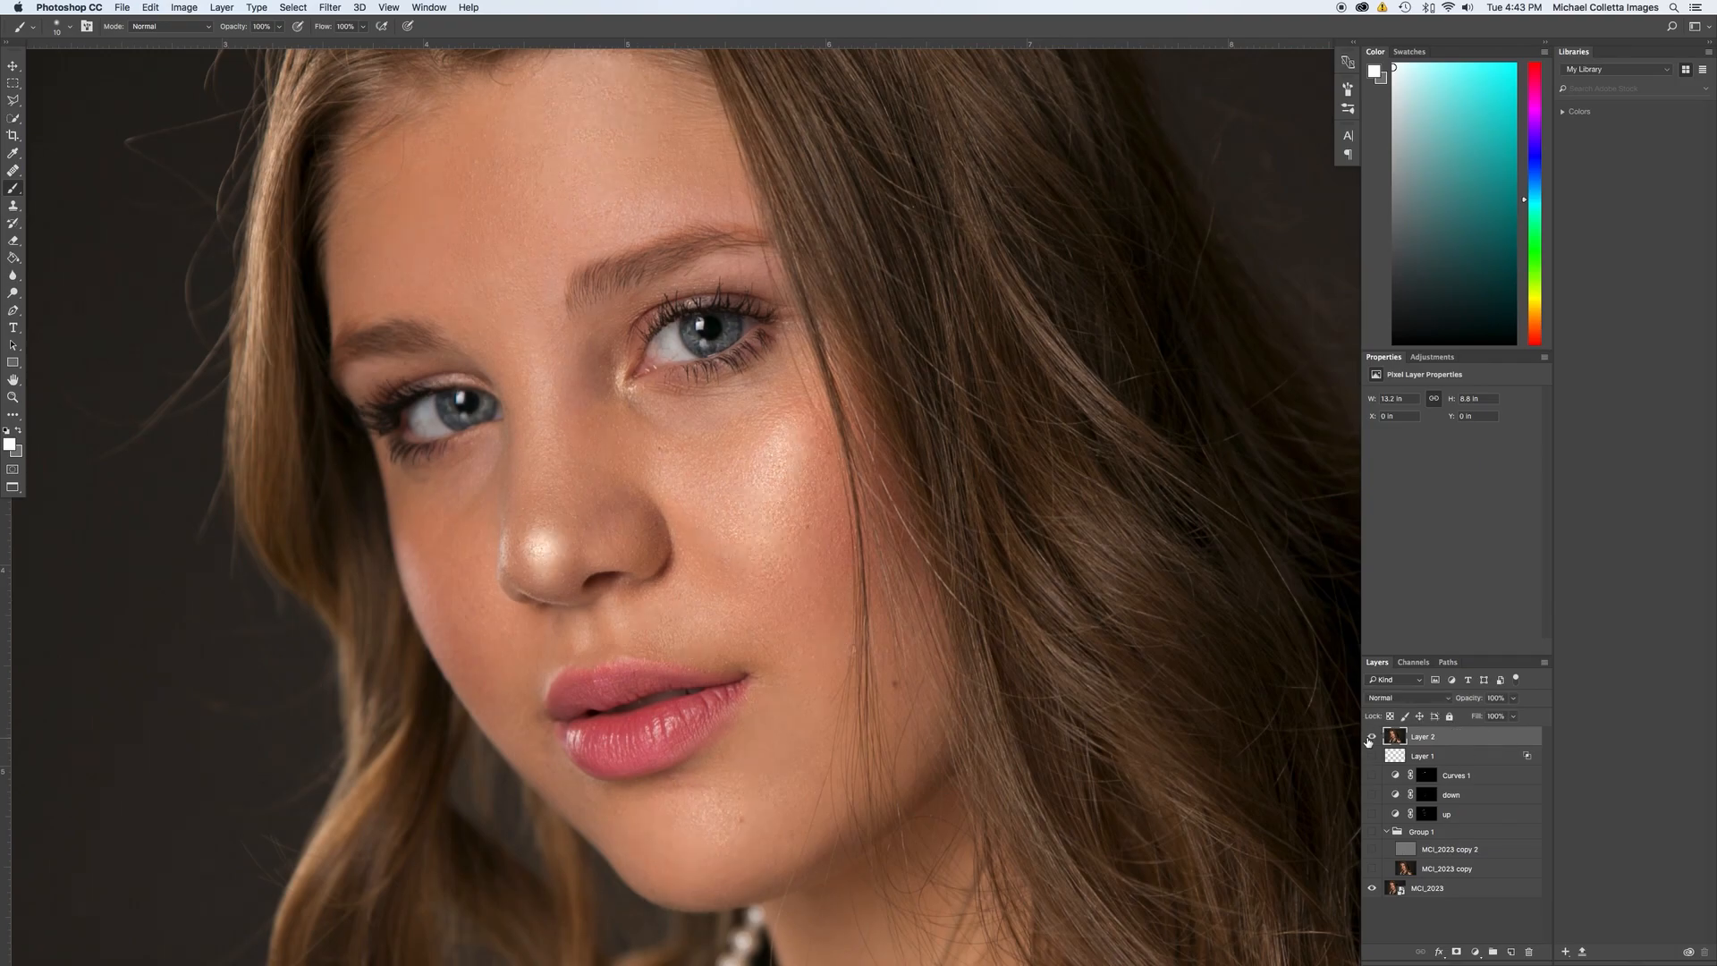
left_click(1370, 739)
left_click(1371, 738)
left_click(1370, 739)
left_click(1372, 739)
Delete the merged layer and show the hidden retouching layers again.
key("Delete")
left_click_drag(1369, 739, 1361, 851)
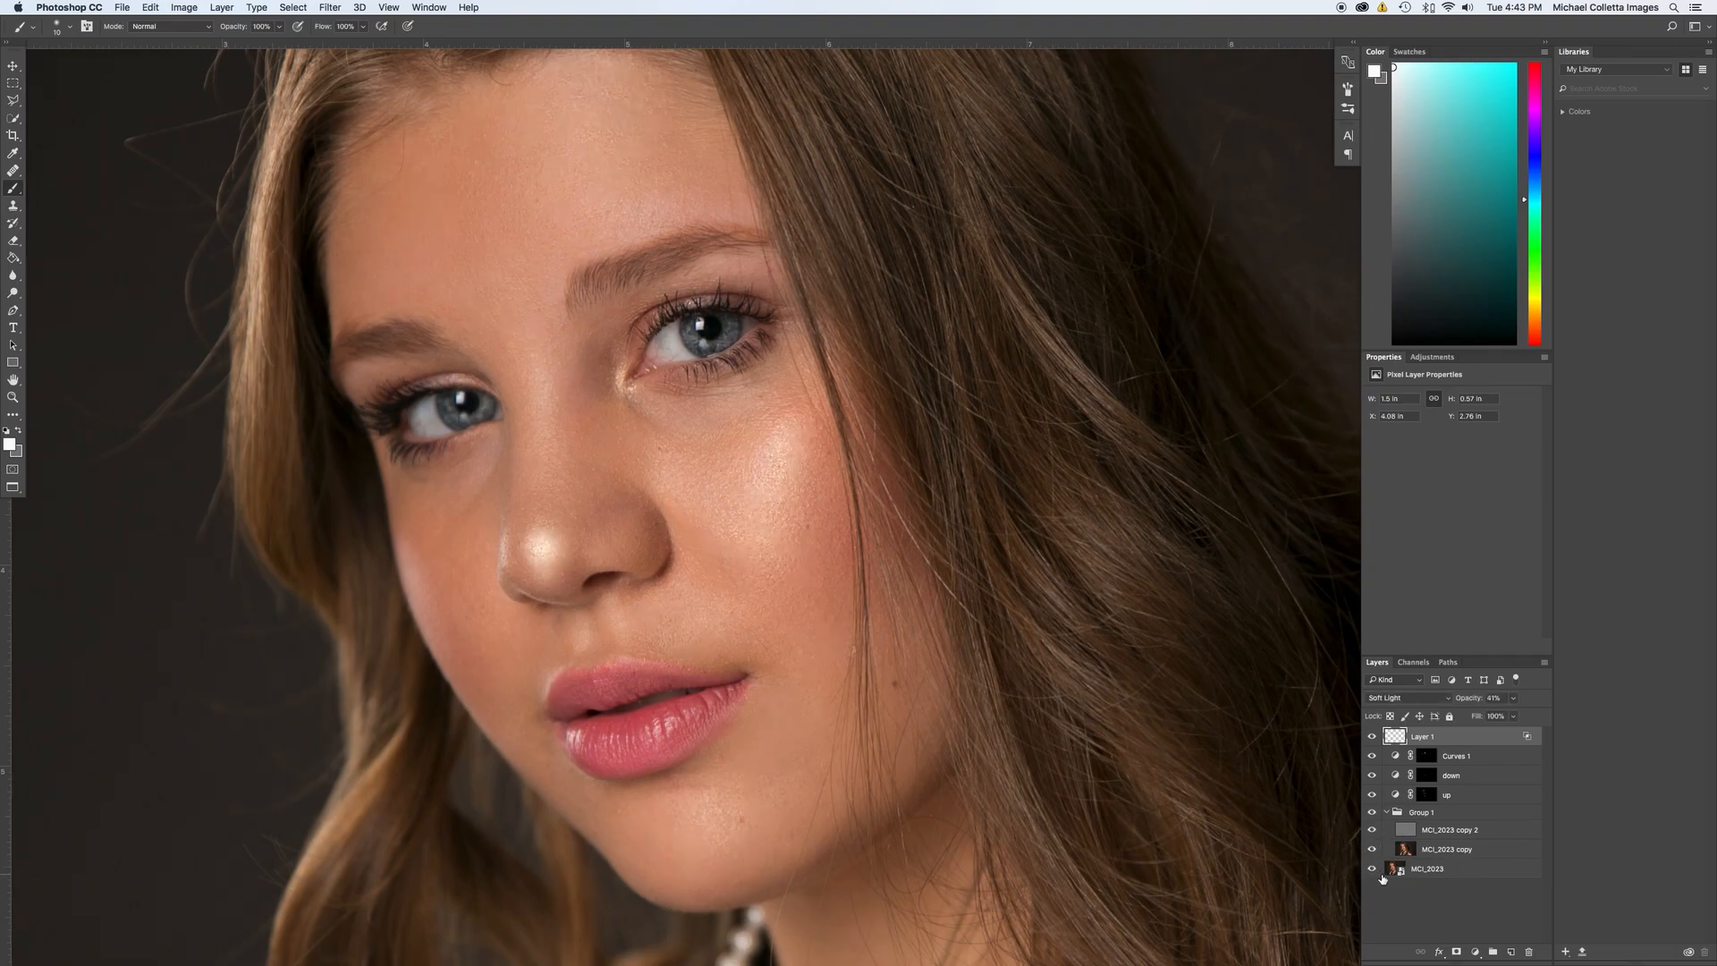
Compare the original MCI_2023 layer on its own with the full retouched layer stack.
left_click(1372, 869, "alt")
left_click(1373, 869, "alt")
left_click(1372, 869, "alt")
left_click(1372, 869, "alt")
left_click(1372, 870, "alt")
left_click(1373, 869, "alt")
left_click(1373, 869, "alt")
left_click(1371, 869, "alt")
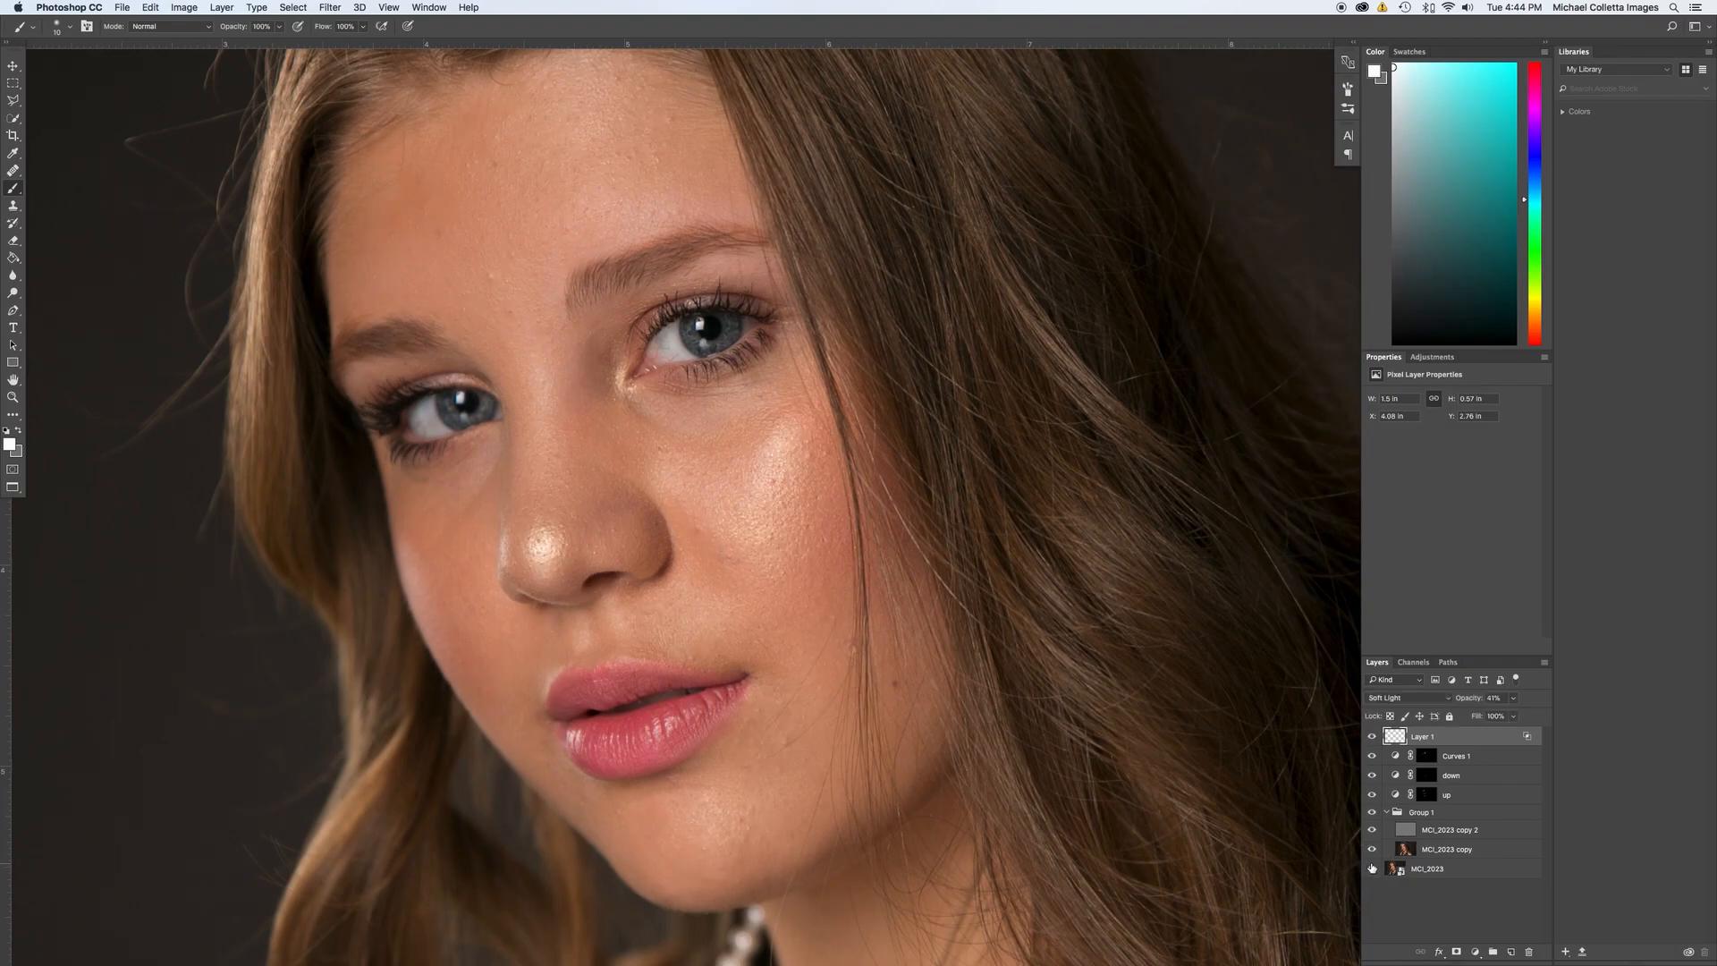
Isolate the original photo layer once more, restore the retouched stack, and review the portrait at full and closer view.
left_click(1372, 869, "alt")
left_click(1371, 870, "alt")
key("super+0")
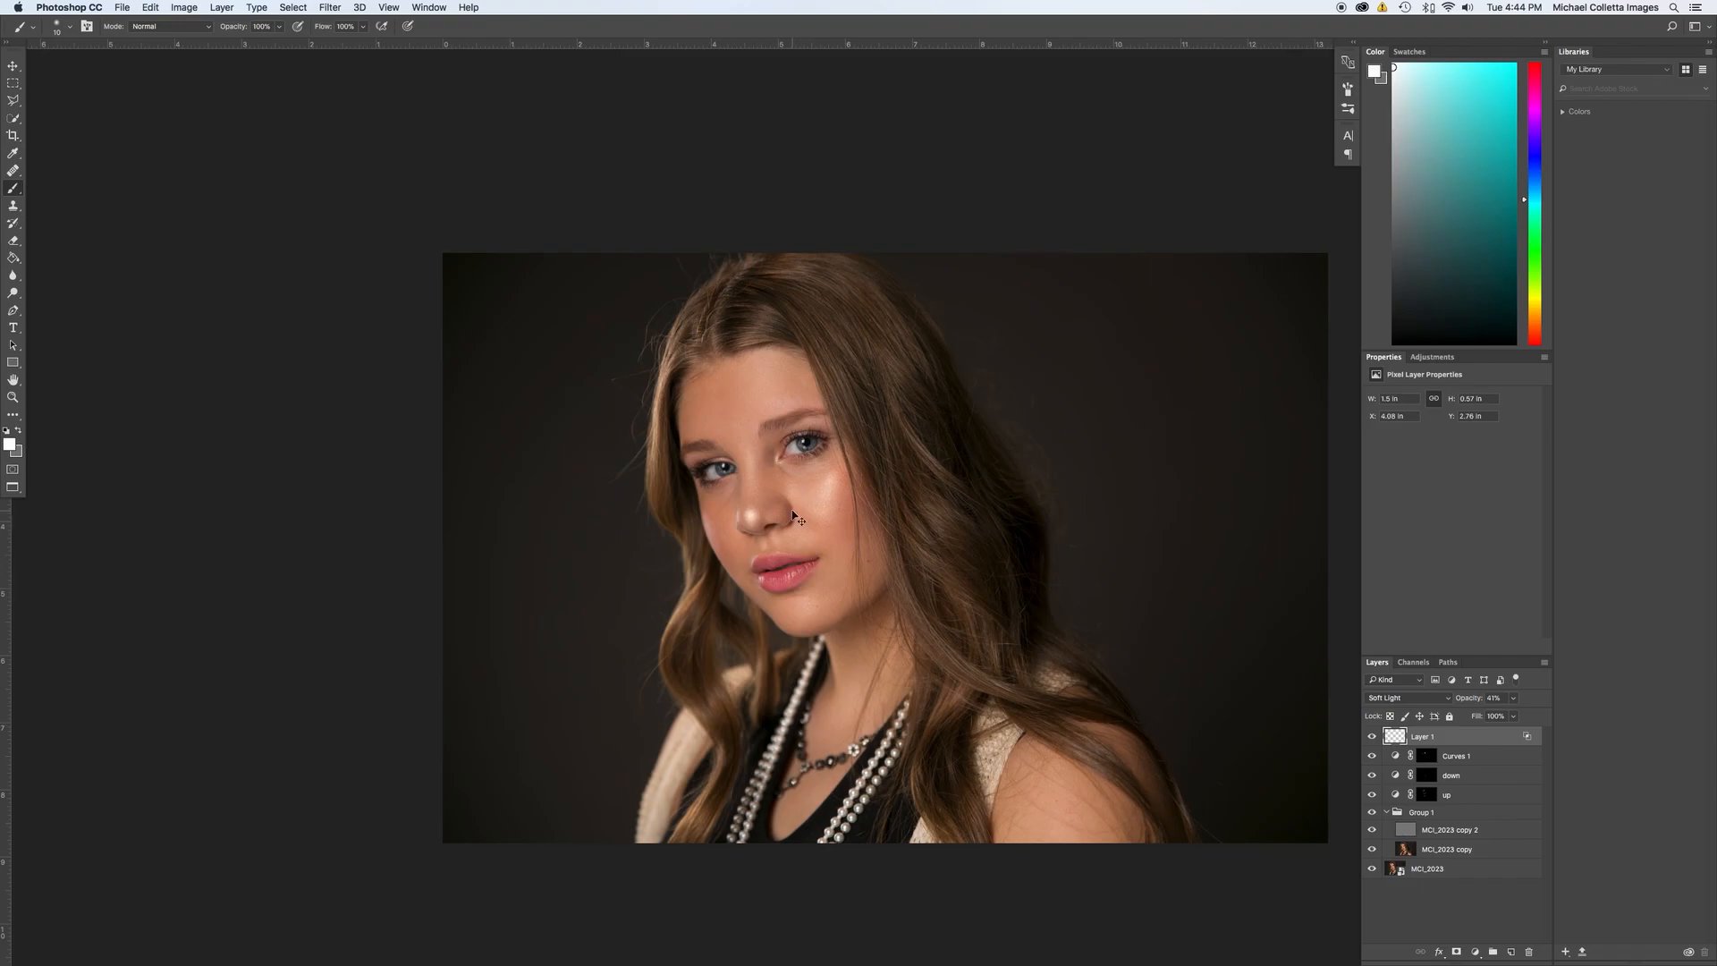
key("super+equal")
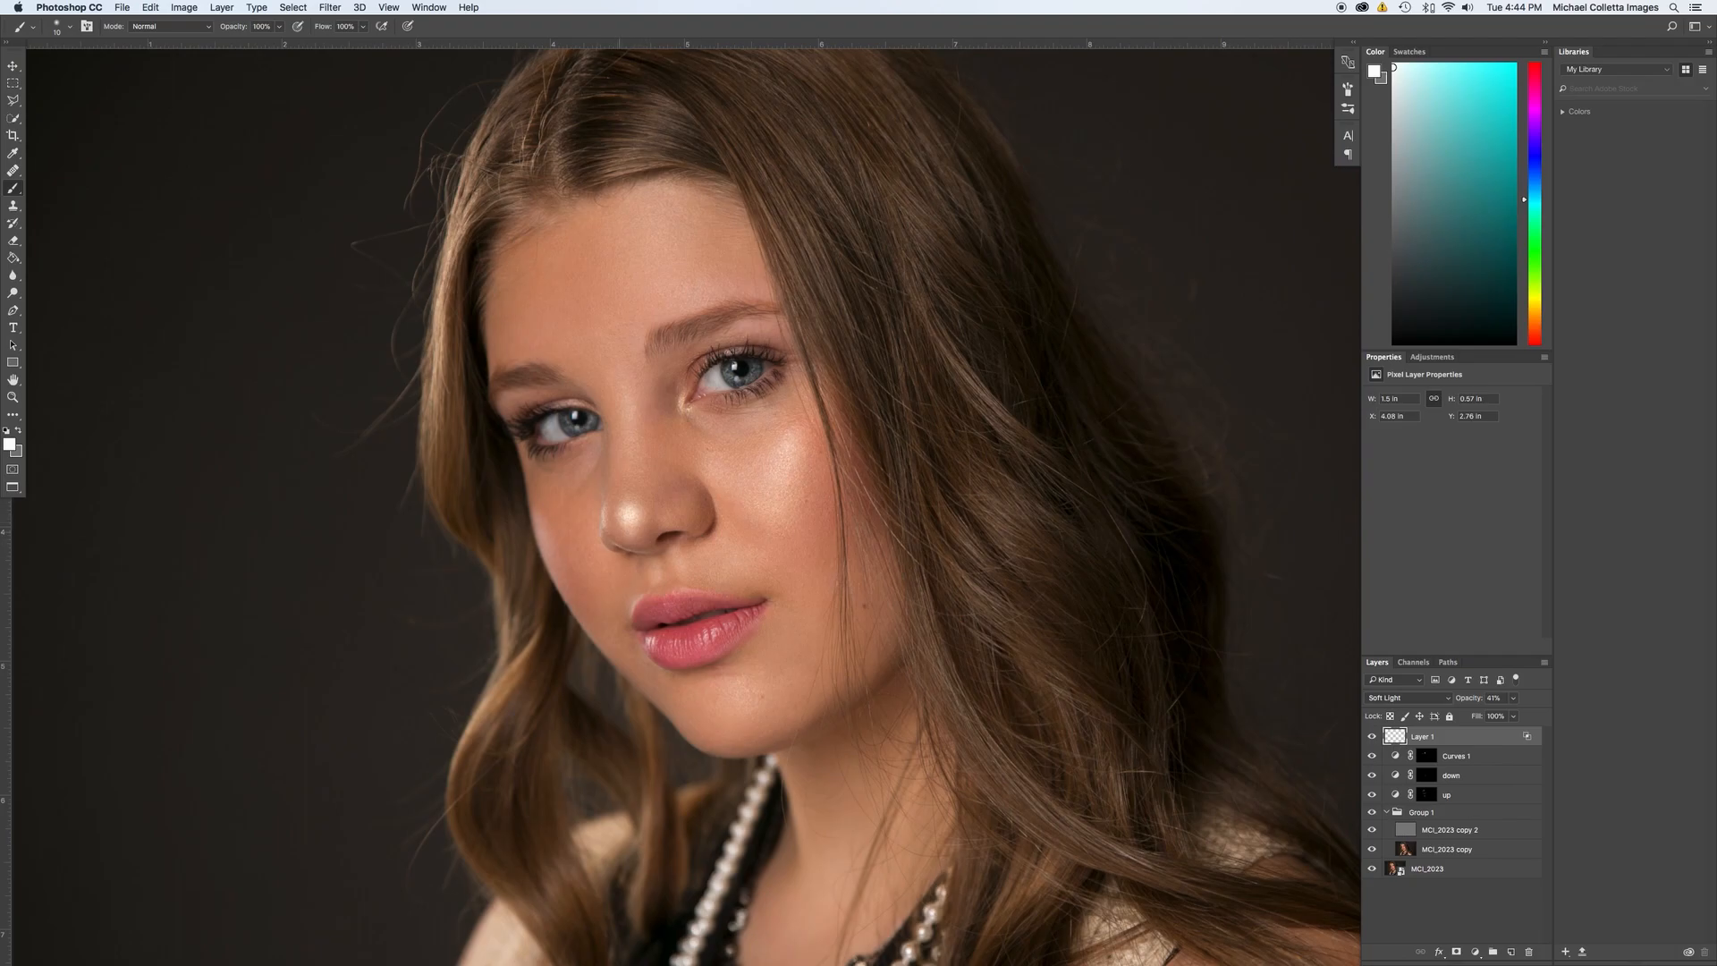
left_click_drag(794, 645, 618, 543)
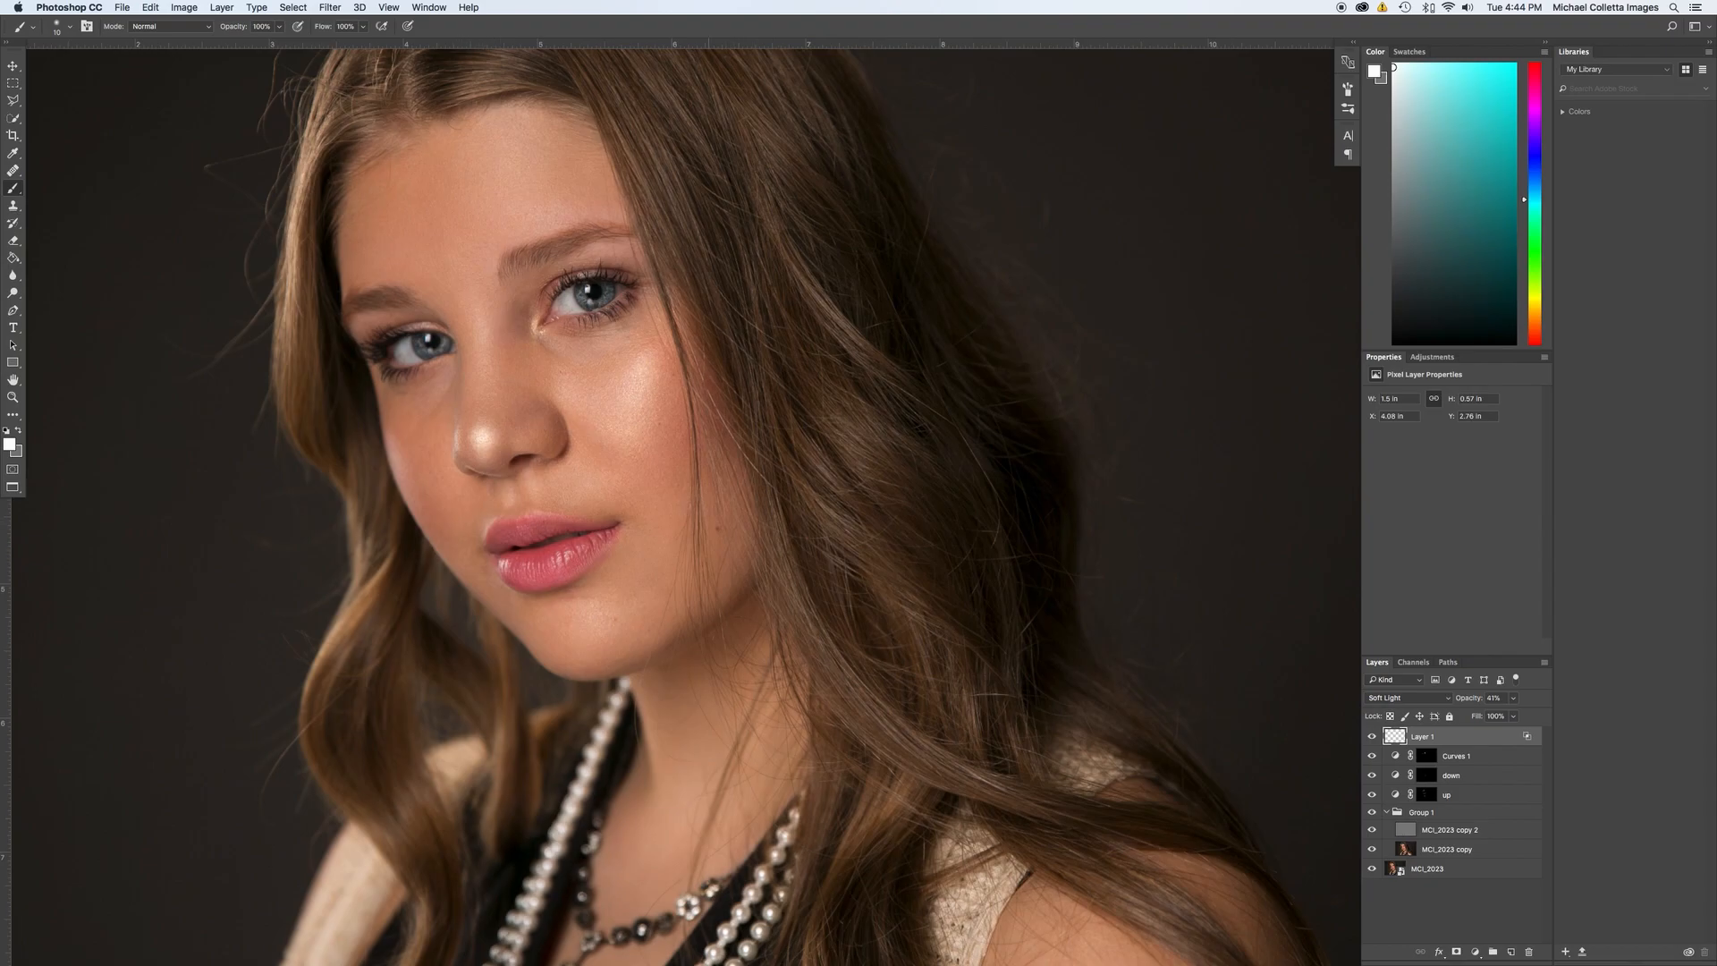
Add a Curves adjustment layer above the eye layer and slightly raise its Red channel midtones at input 133.
left_click(1474, 953)
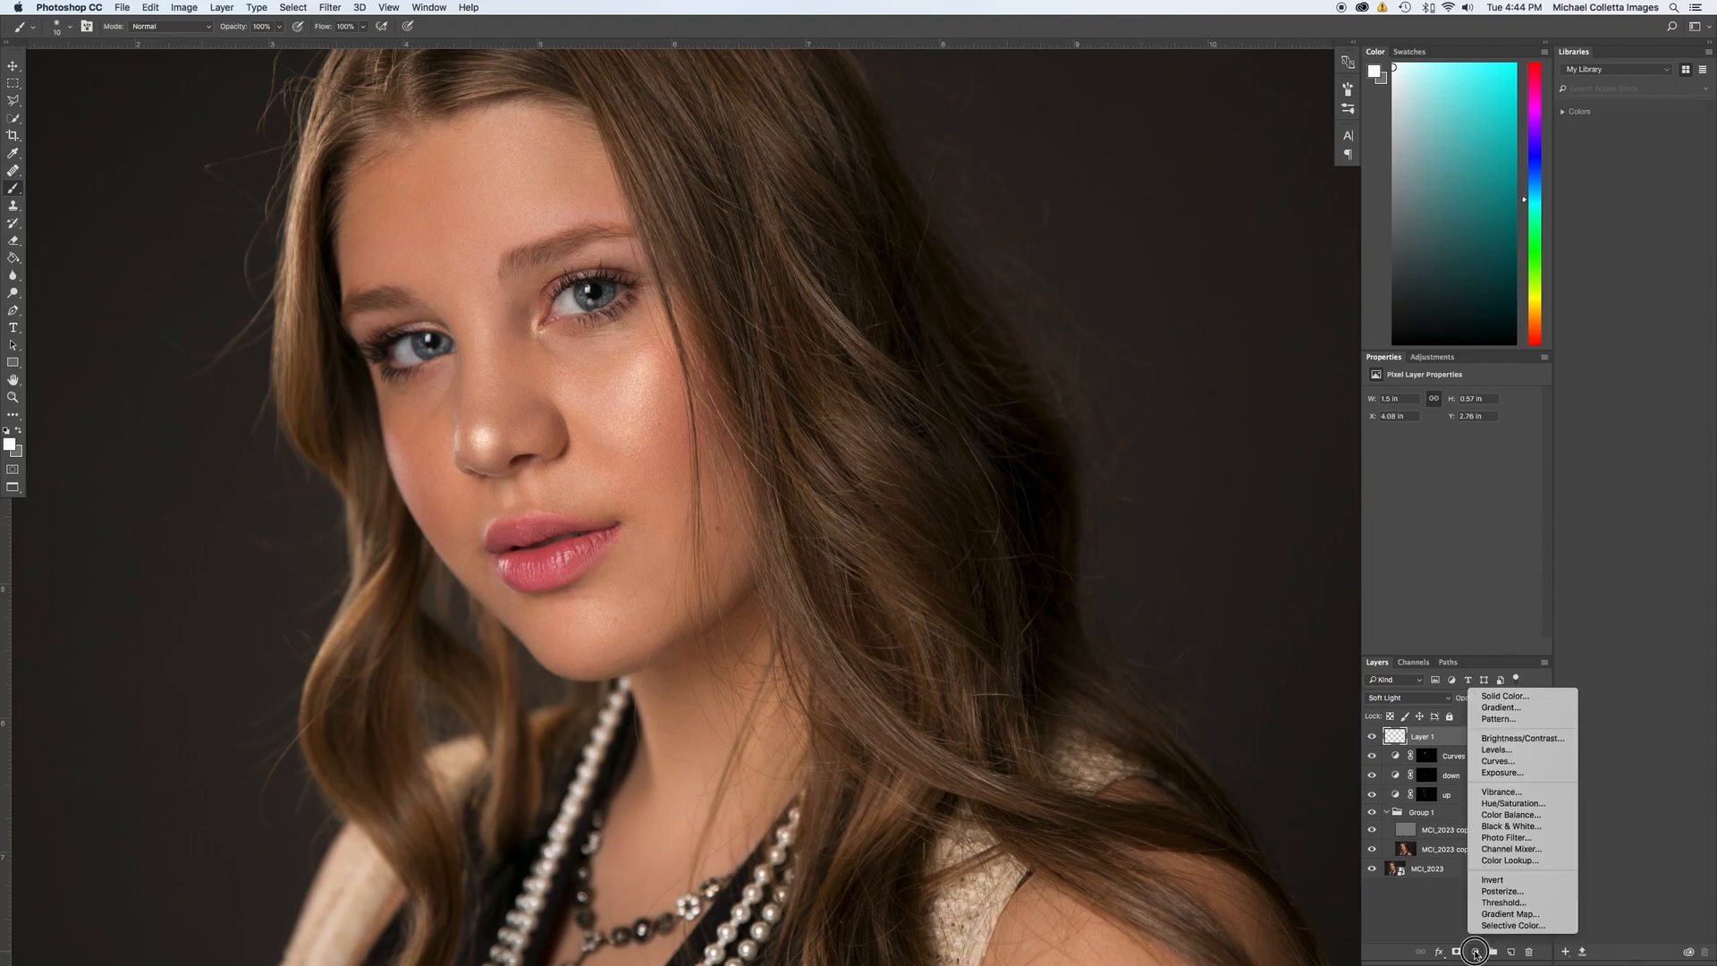
left_click(1519, 762)
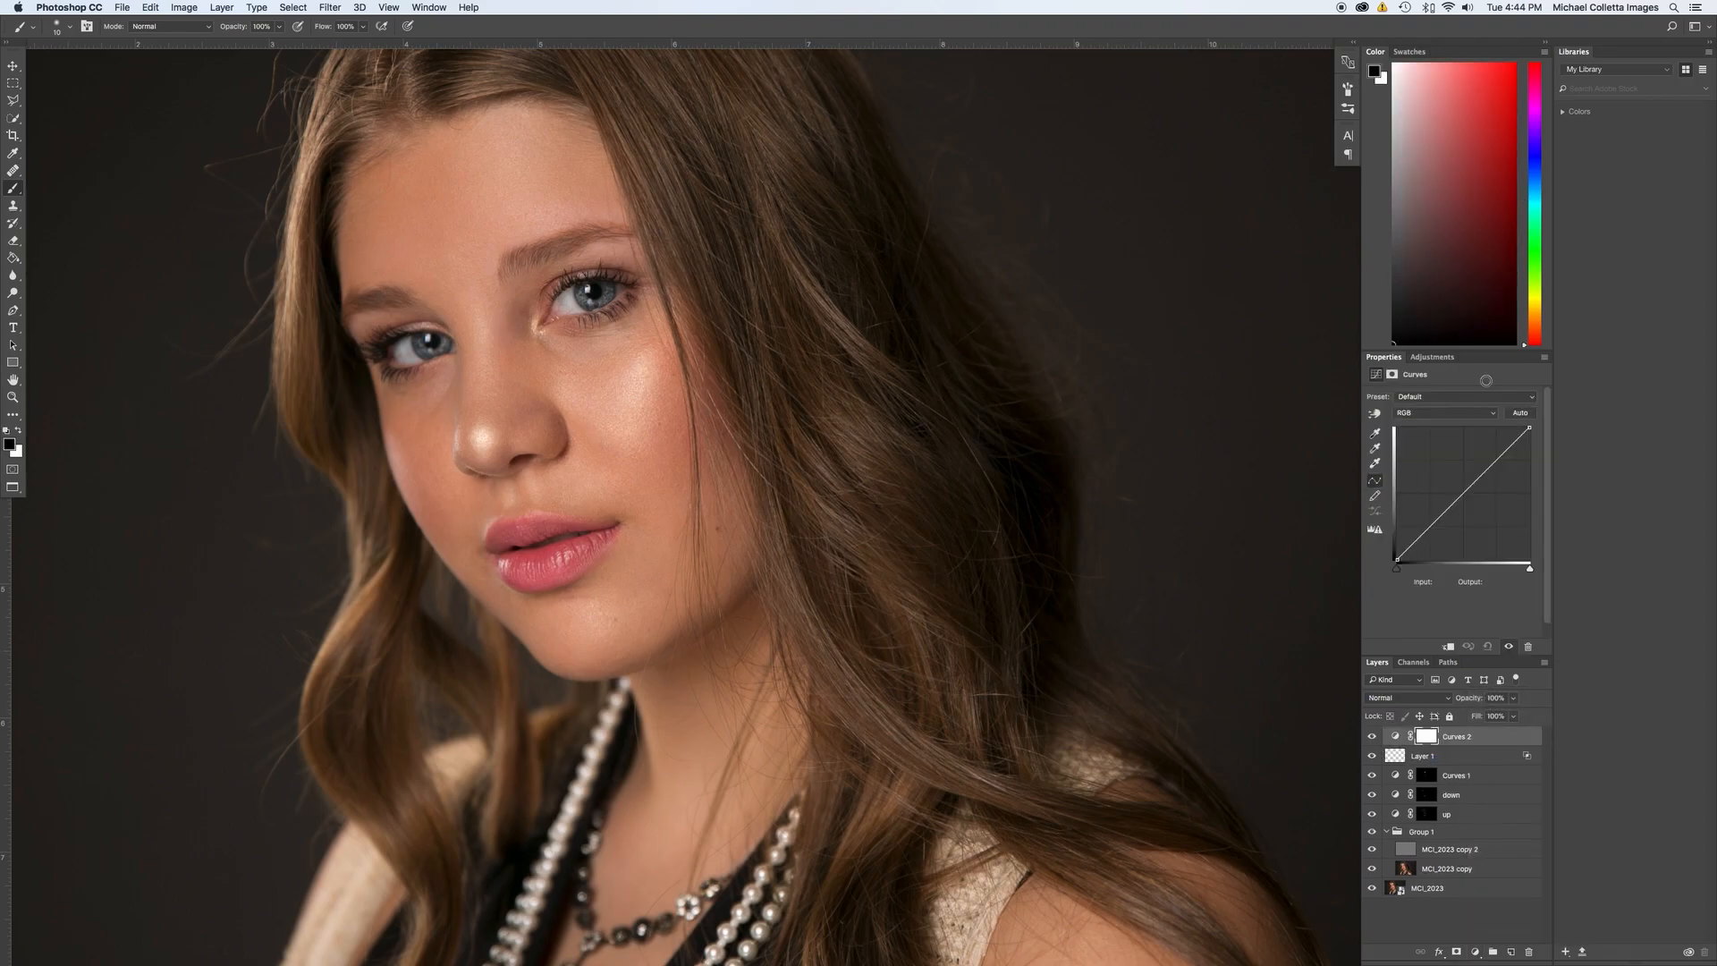
left_click(1434, 415)
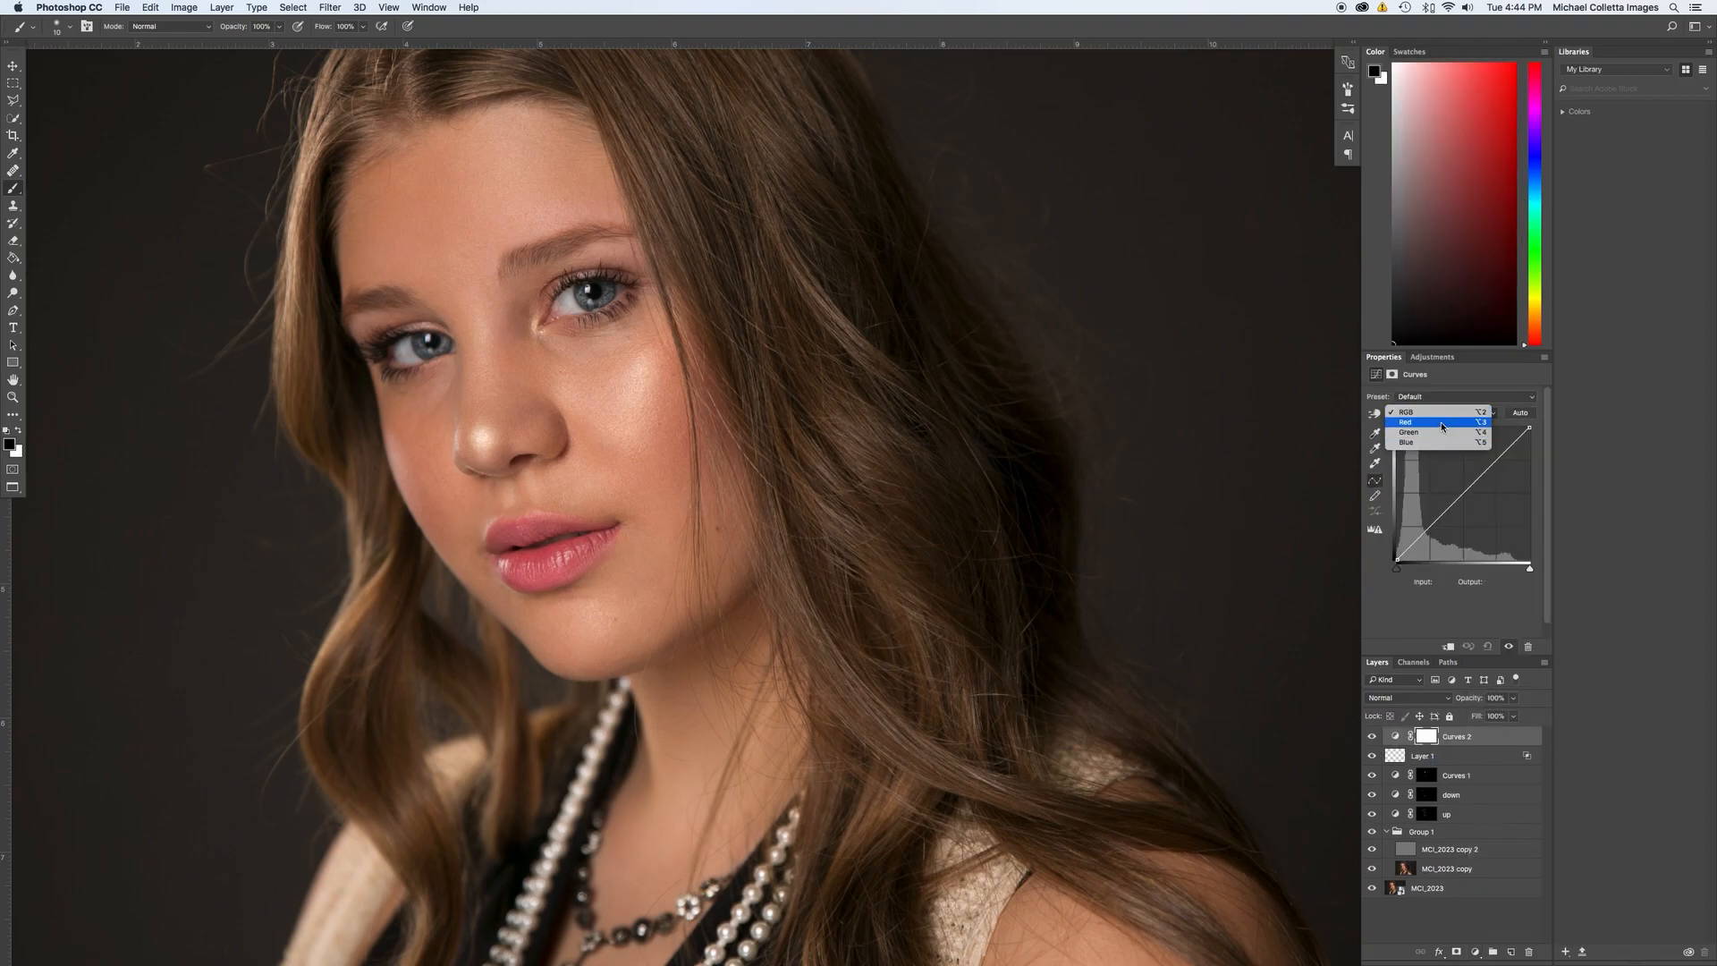
left_click(1441, 424)
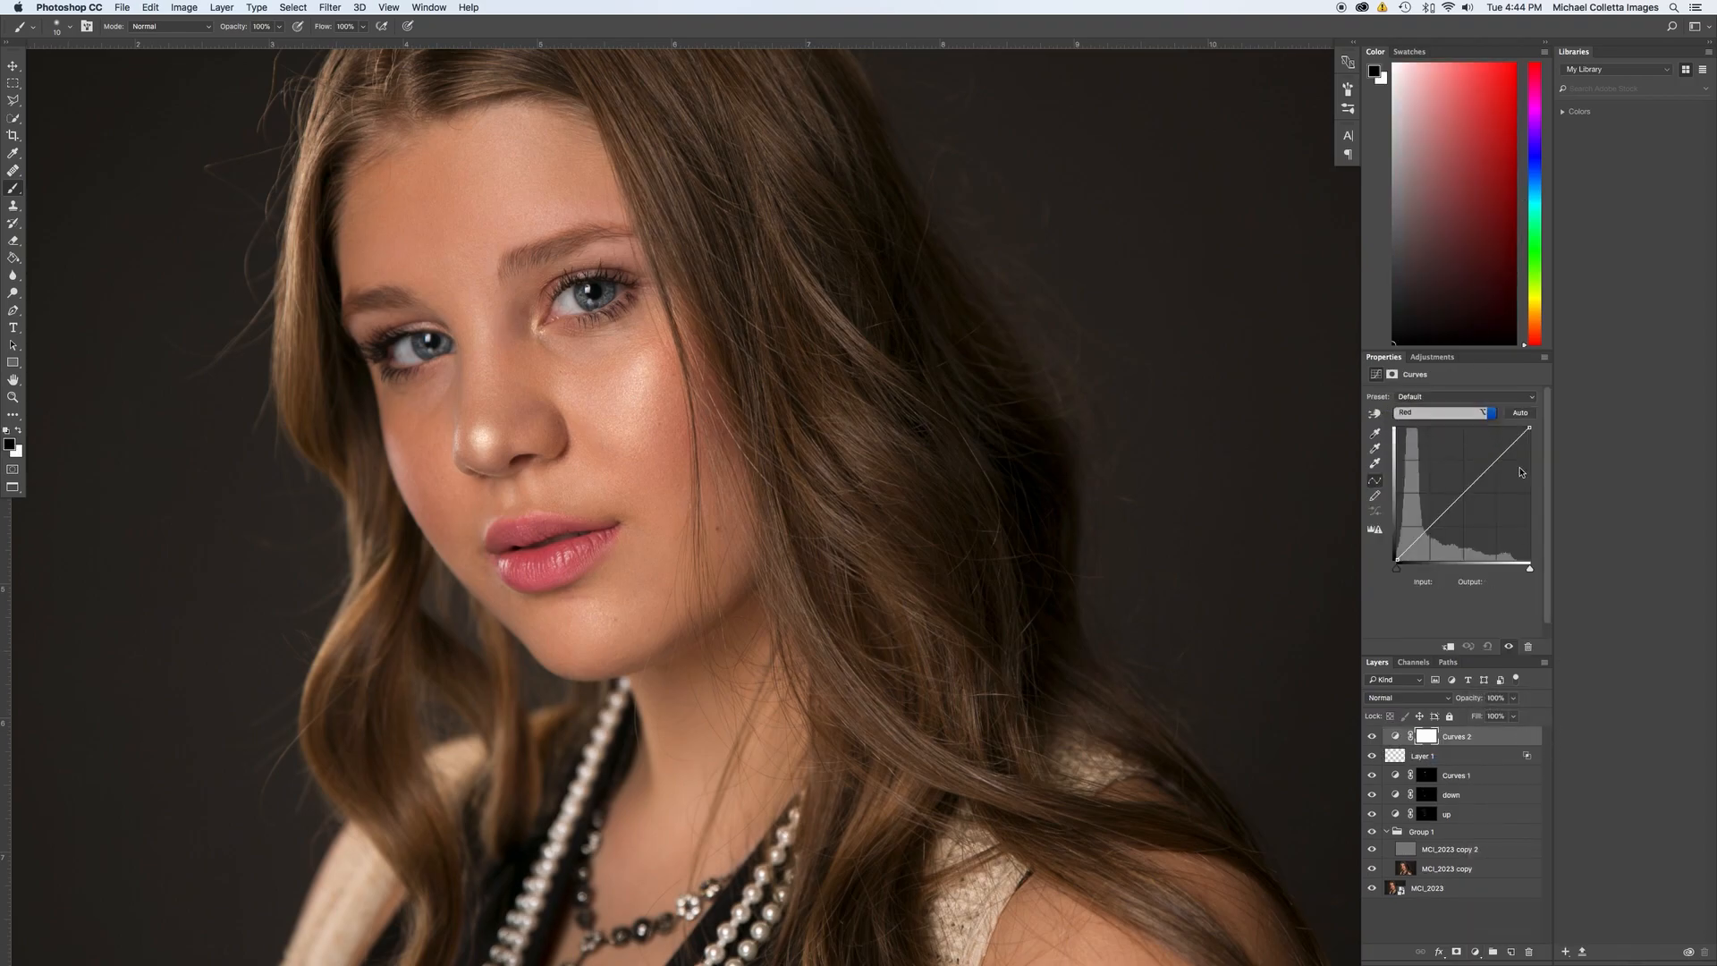
left_click(1466, 483)
left_click_drag(1468, 483, 1465, 483)
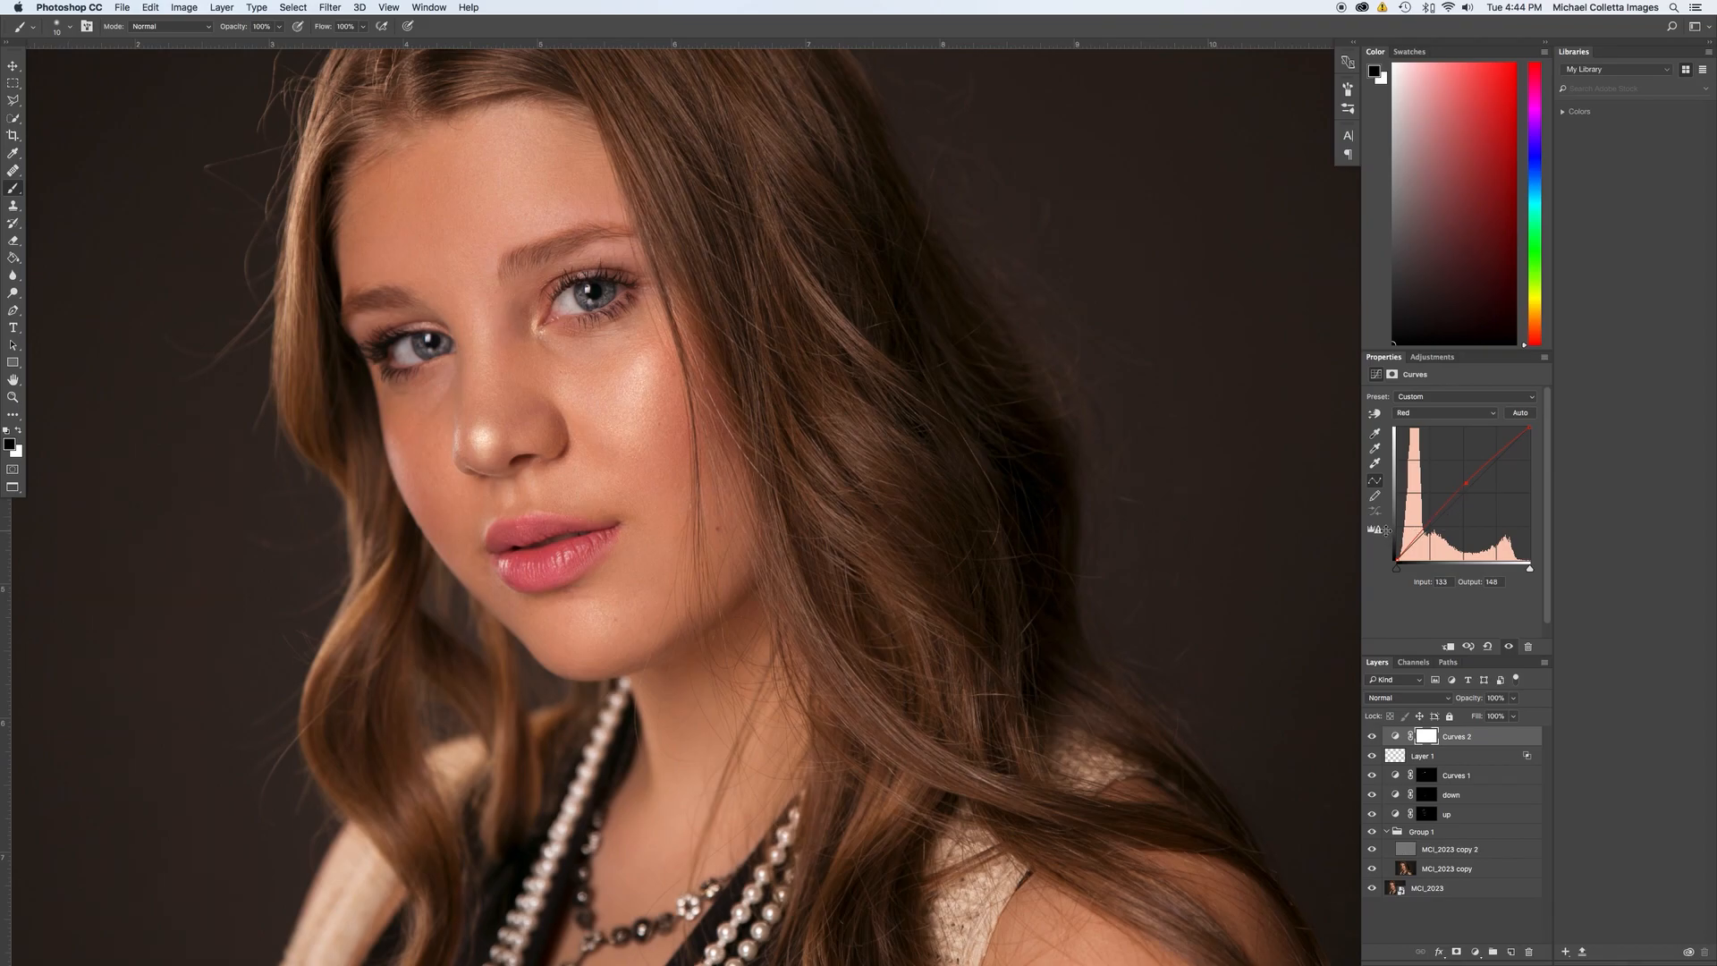
Lower the new curve's Green channel from input 150 to output 141 and invert the layer's mask to black.
left_click(1444, 412)
left_click(1436, 441)
left_click(1444, 413)
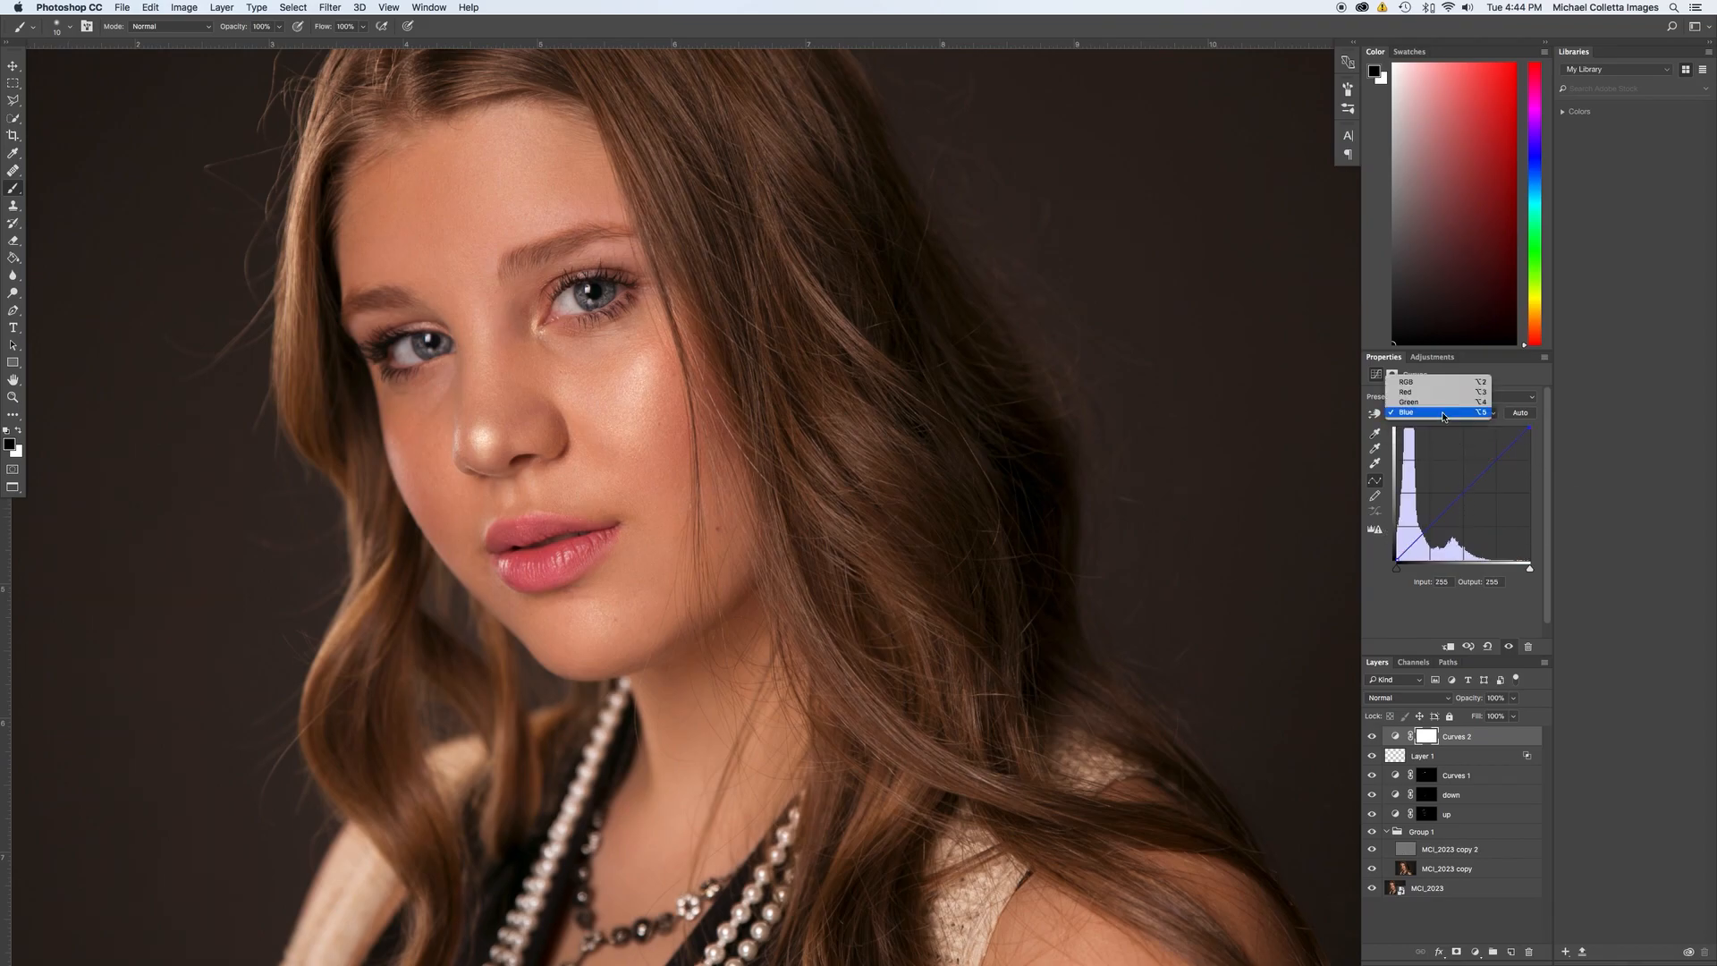
left_click(1440, 399)
left_click_drag(1472, 484, 1474, 485)
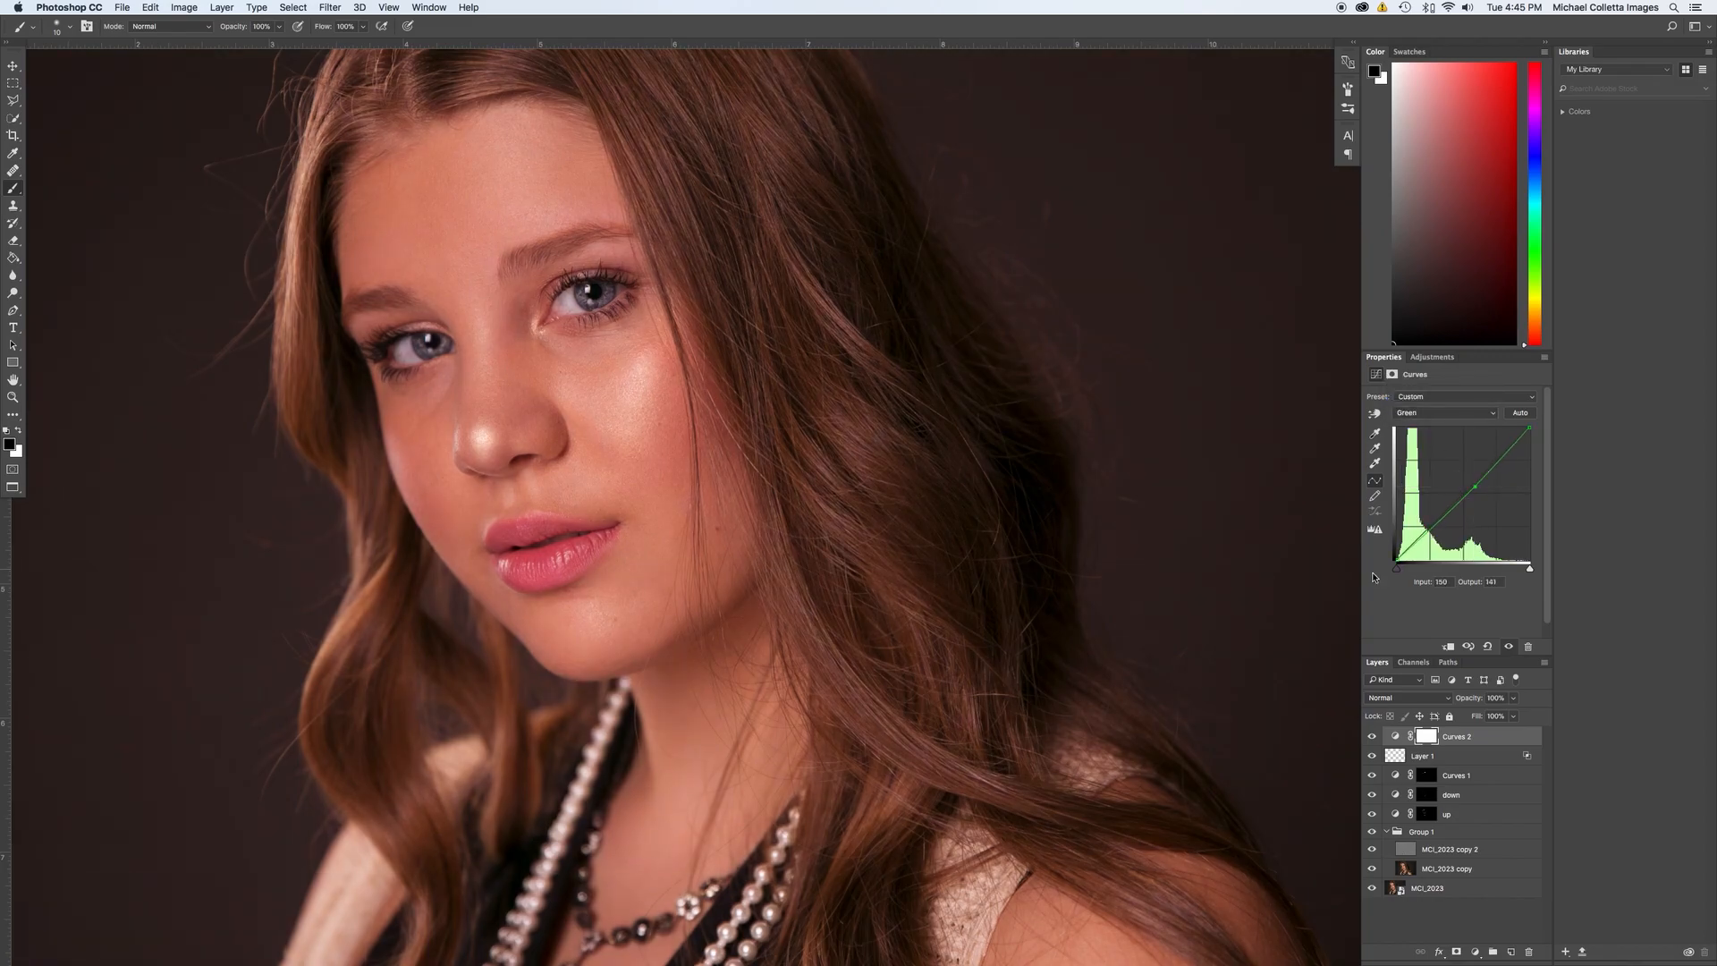
key("super+i")
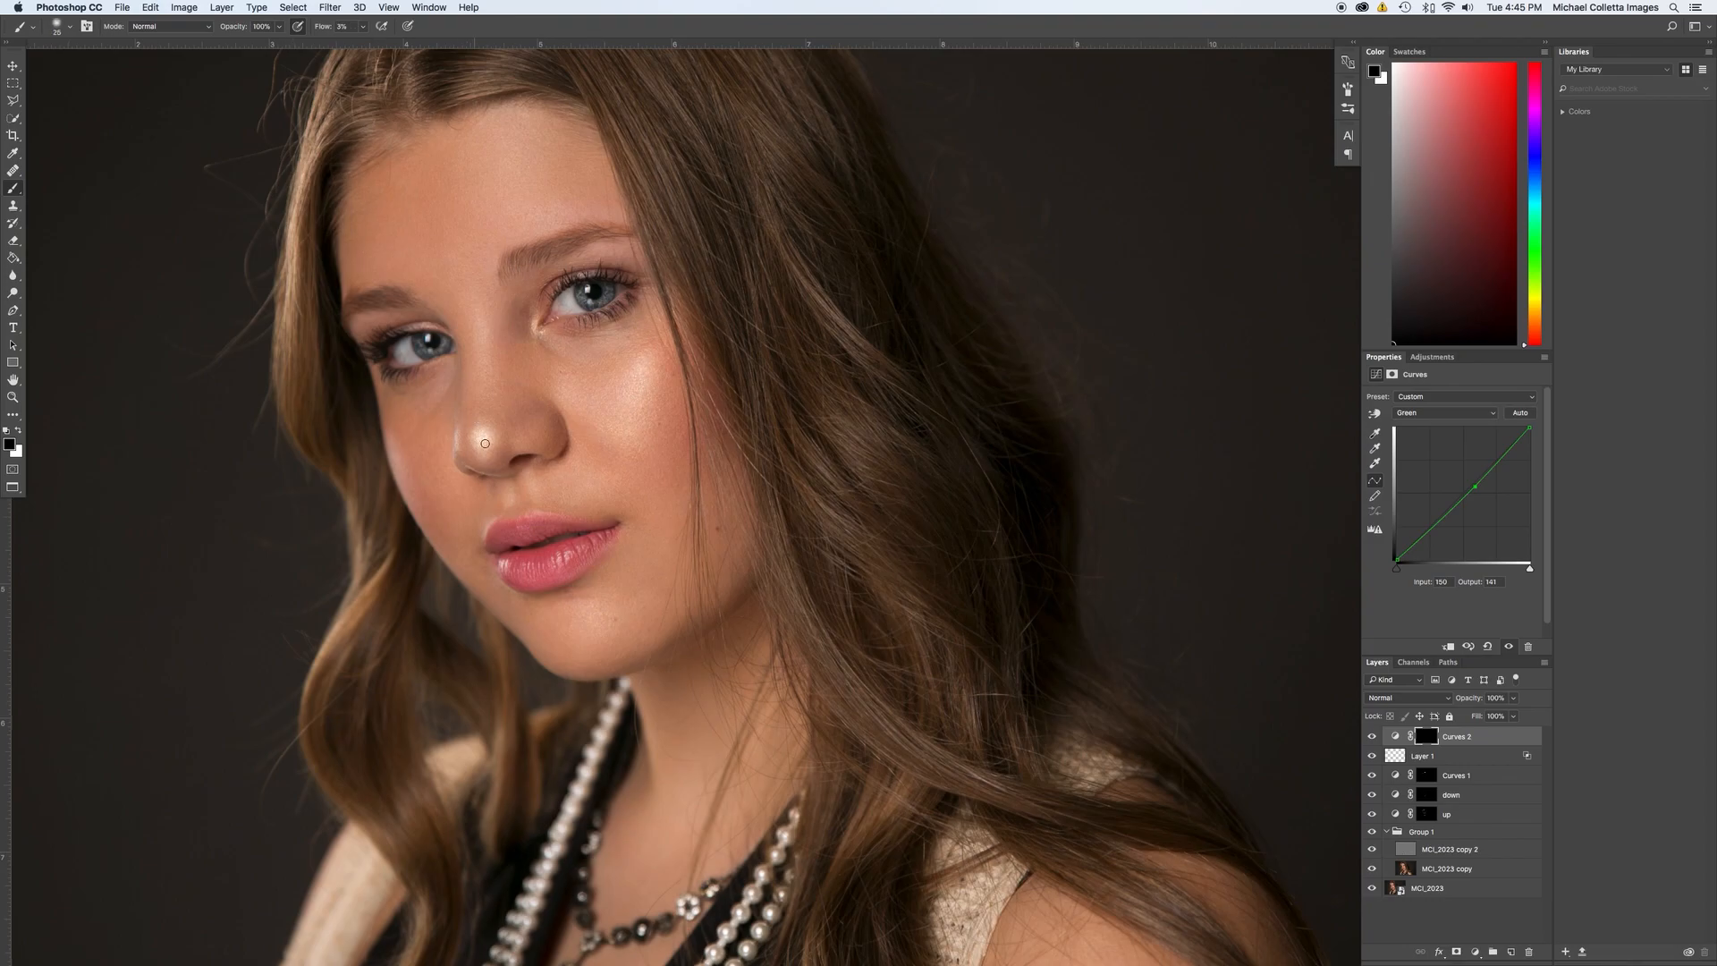
Paint the Curves 2 mask white over the nose highlight with an enlarged brush at 3% flow to tint it.
key("bracketright")
key("bracketright")
key("bracketright")
key("bracketright")
key("bracketright")
left_click_drag(481, 434, 486, 444)
key("x")
mouse_move(486, 439)
left_mouse_down()
mouse_move(476, 395)
mouse_move(500, 433)
mouse_move(486, 366)
mouse_move(474, 434)
left_mouse_up()
Compare the portrait with and without the Curves 2 adjustment, both on the whole image and close on the face.
key("super+minus")
key("super+0")
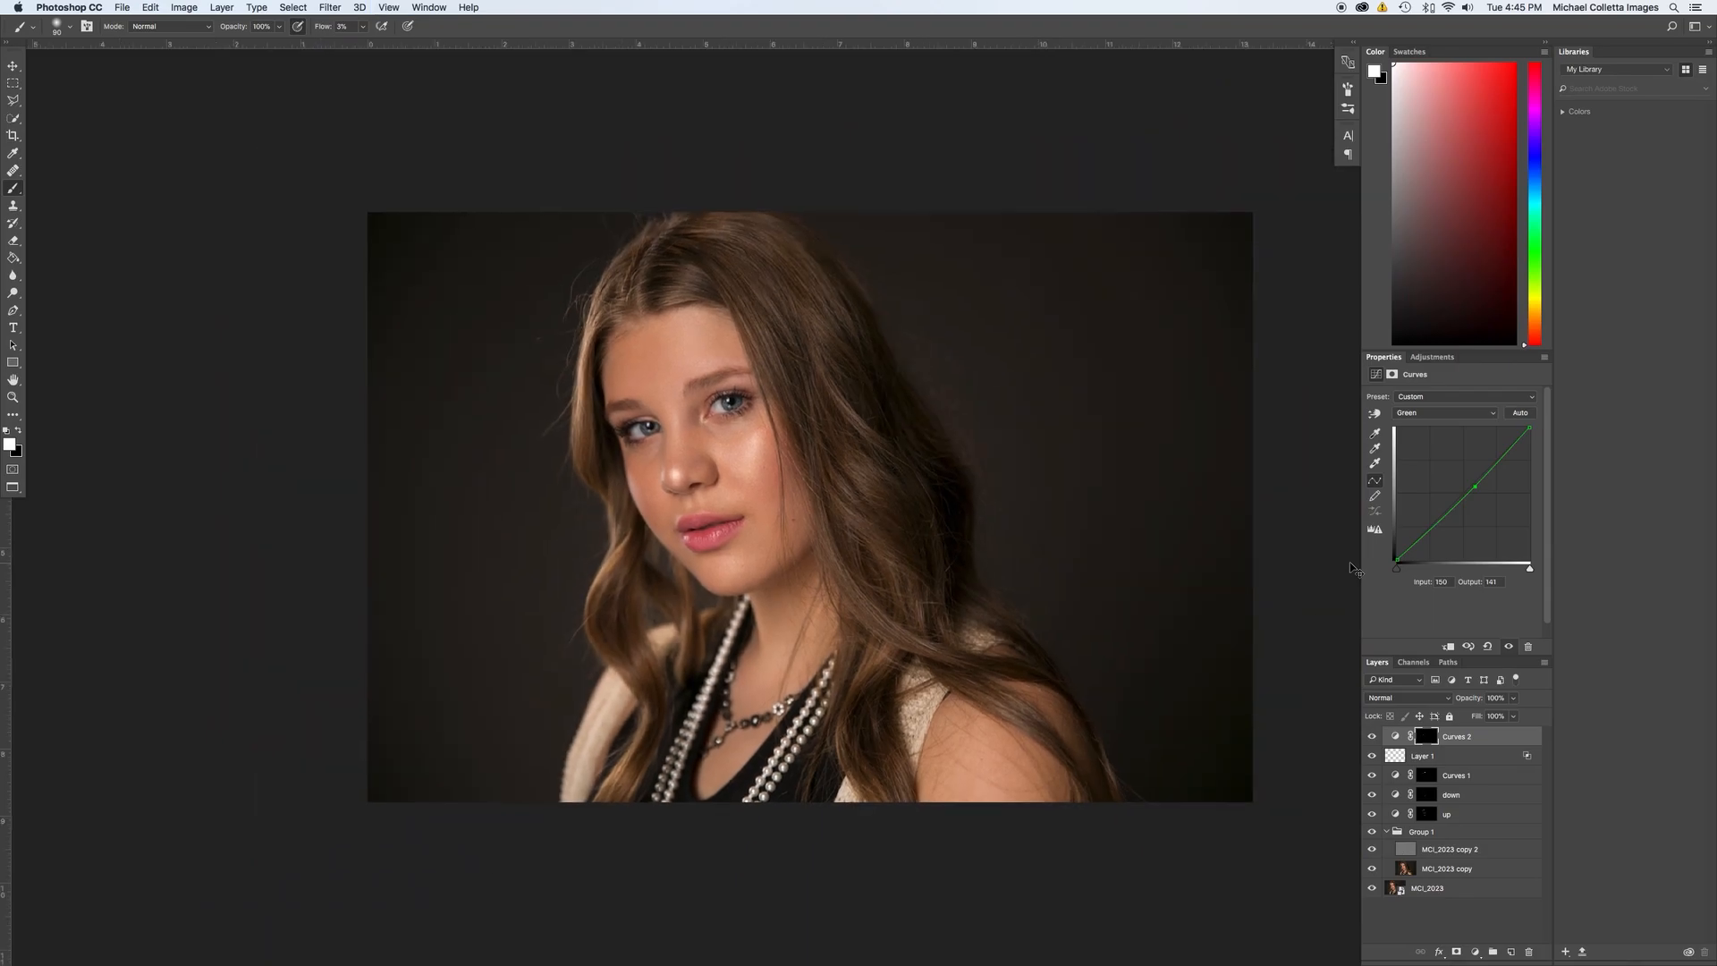
left_click(1373, 736)
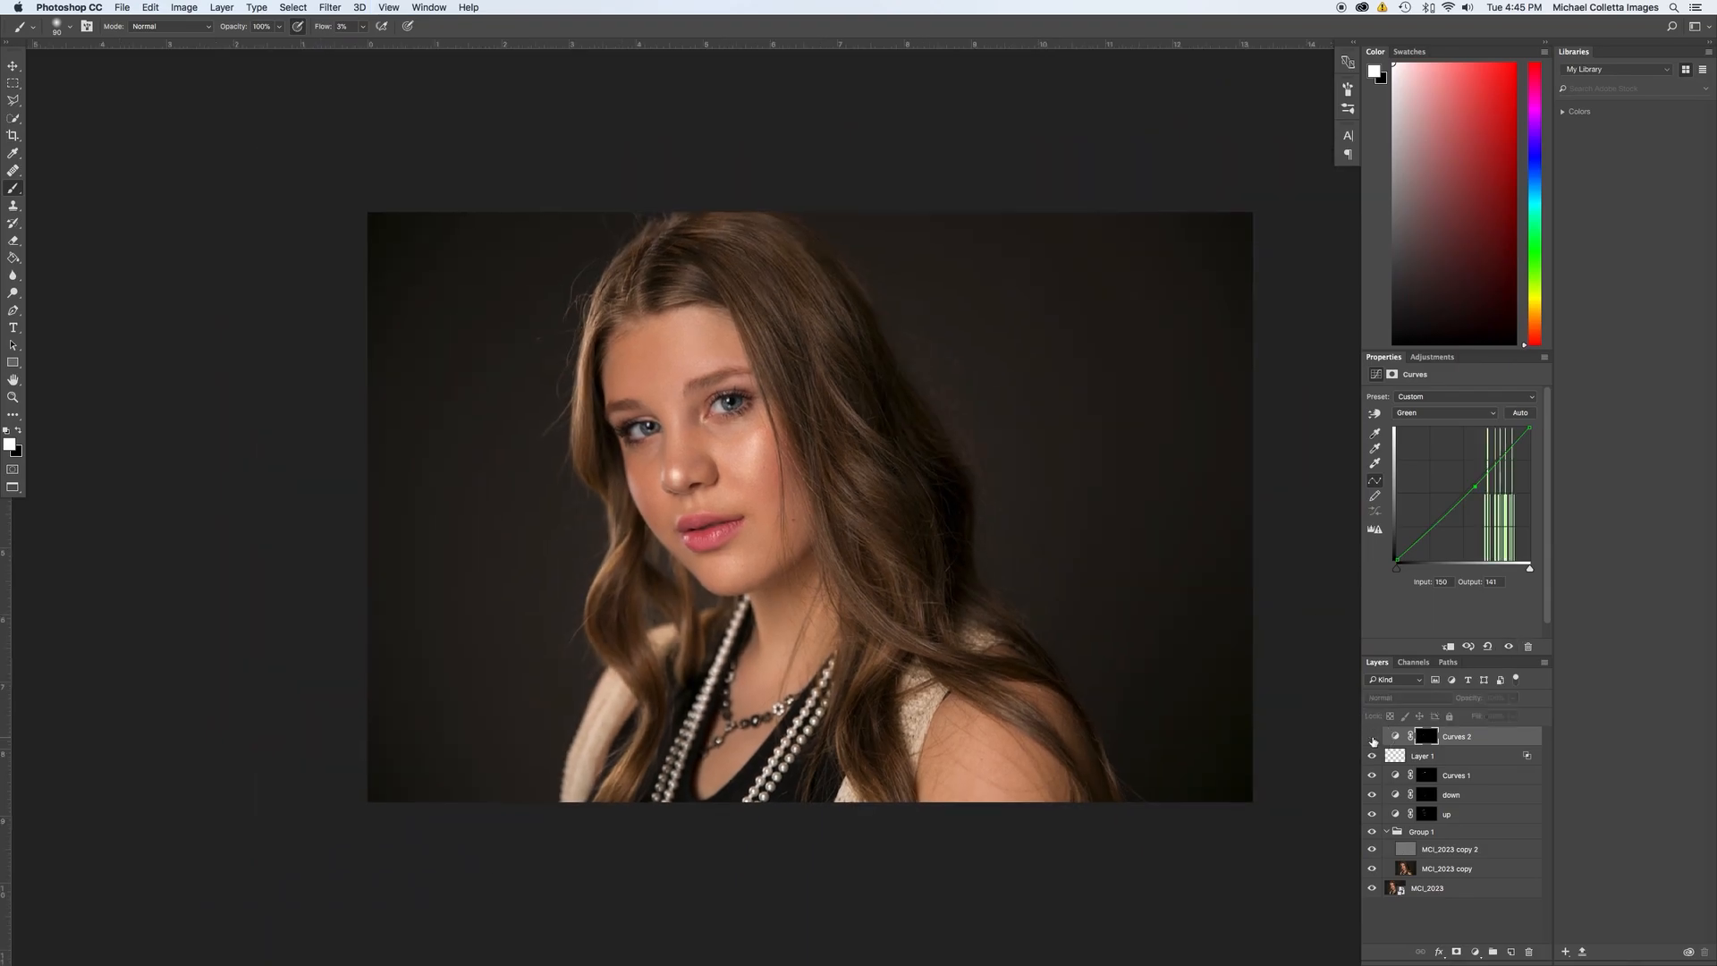
left_click(1374, 736)
key("super+plus")
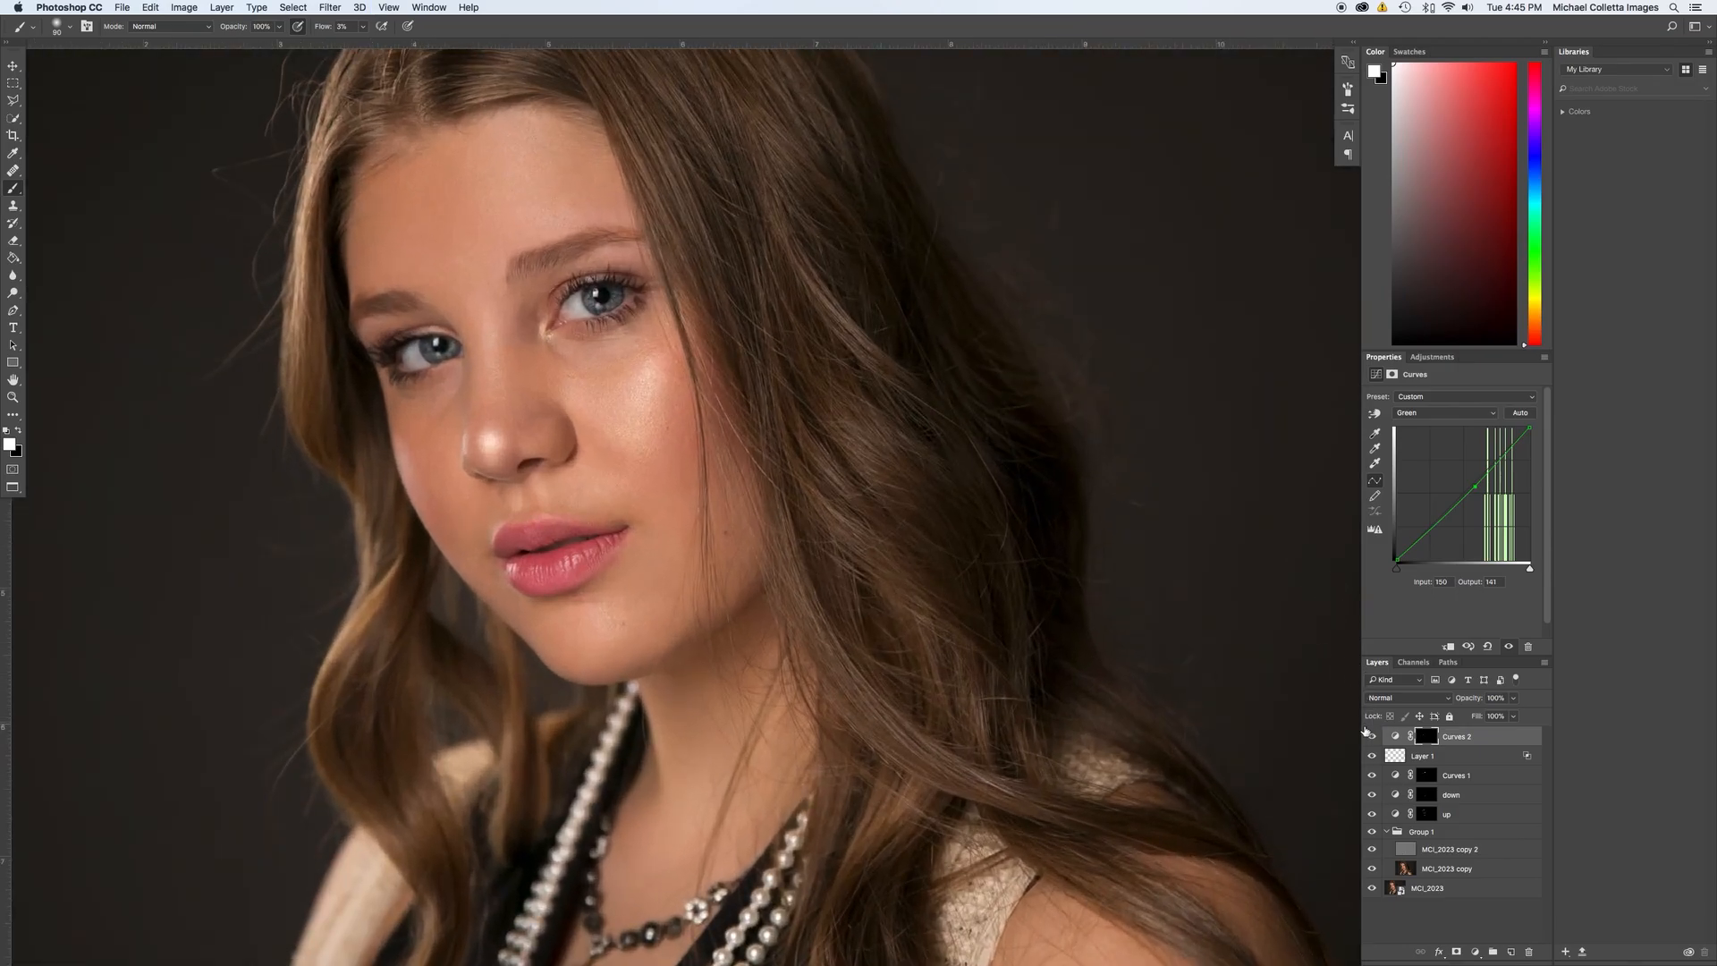
left_click(1373, 736)
left_click(1372, 739)
left_click(1372, 738)
left_click(1371, 737)
Refine the Curves 2 mask by painting the nose in white, touching it up with a smaller black brush, and tinting the adjacent cheek.
mouse_move(500, 449)
left_mouse_down()
mouse_move(481, 443)
mouse_move(510, 426)
left_mouse_up()
key("x")
key("bracketleft")
key("bracketleft")
key("bracketleft")
key("bracketleft")
key("bracketleft")
key("bracketleft")
left_click_drag(471, 452, 515, 452)
key("x")
mouse_move(562, 423)
left_mouse_down()
mouse_move(605, 459)
mouse_move(575, 420)
mouse_move(607, 467)
mouse_move(593, 429)
left_mouse_up()
Add another Curves adjustment layer and lower its Red channel from input 153 to output 143.
scroll(653, 379, "up", 5)
scroll(652, 379, "left", 5)
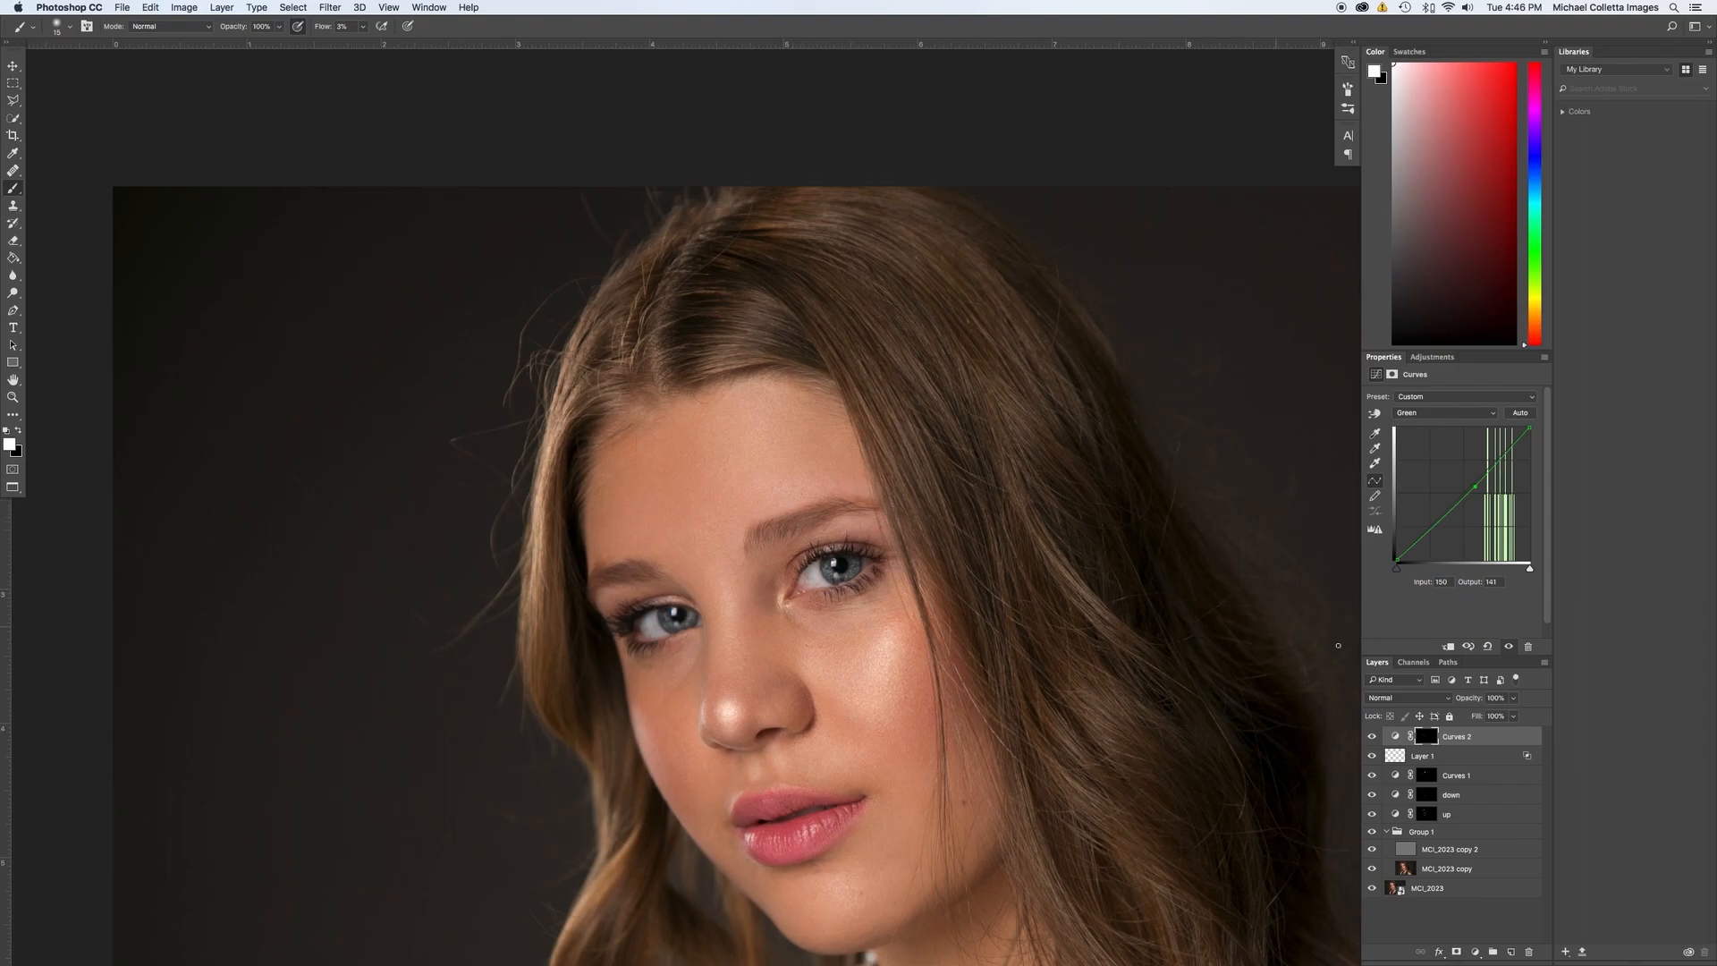
left_click(1475, 952)
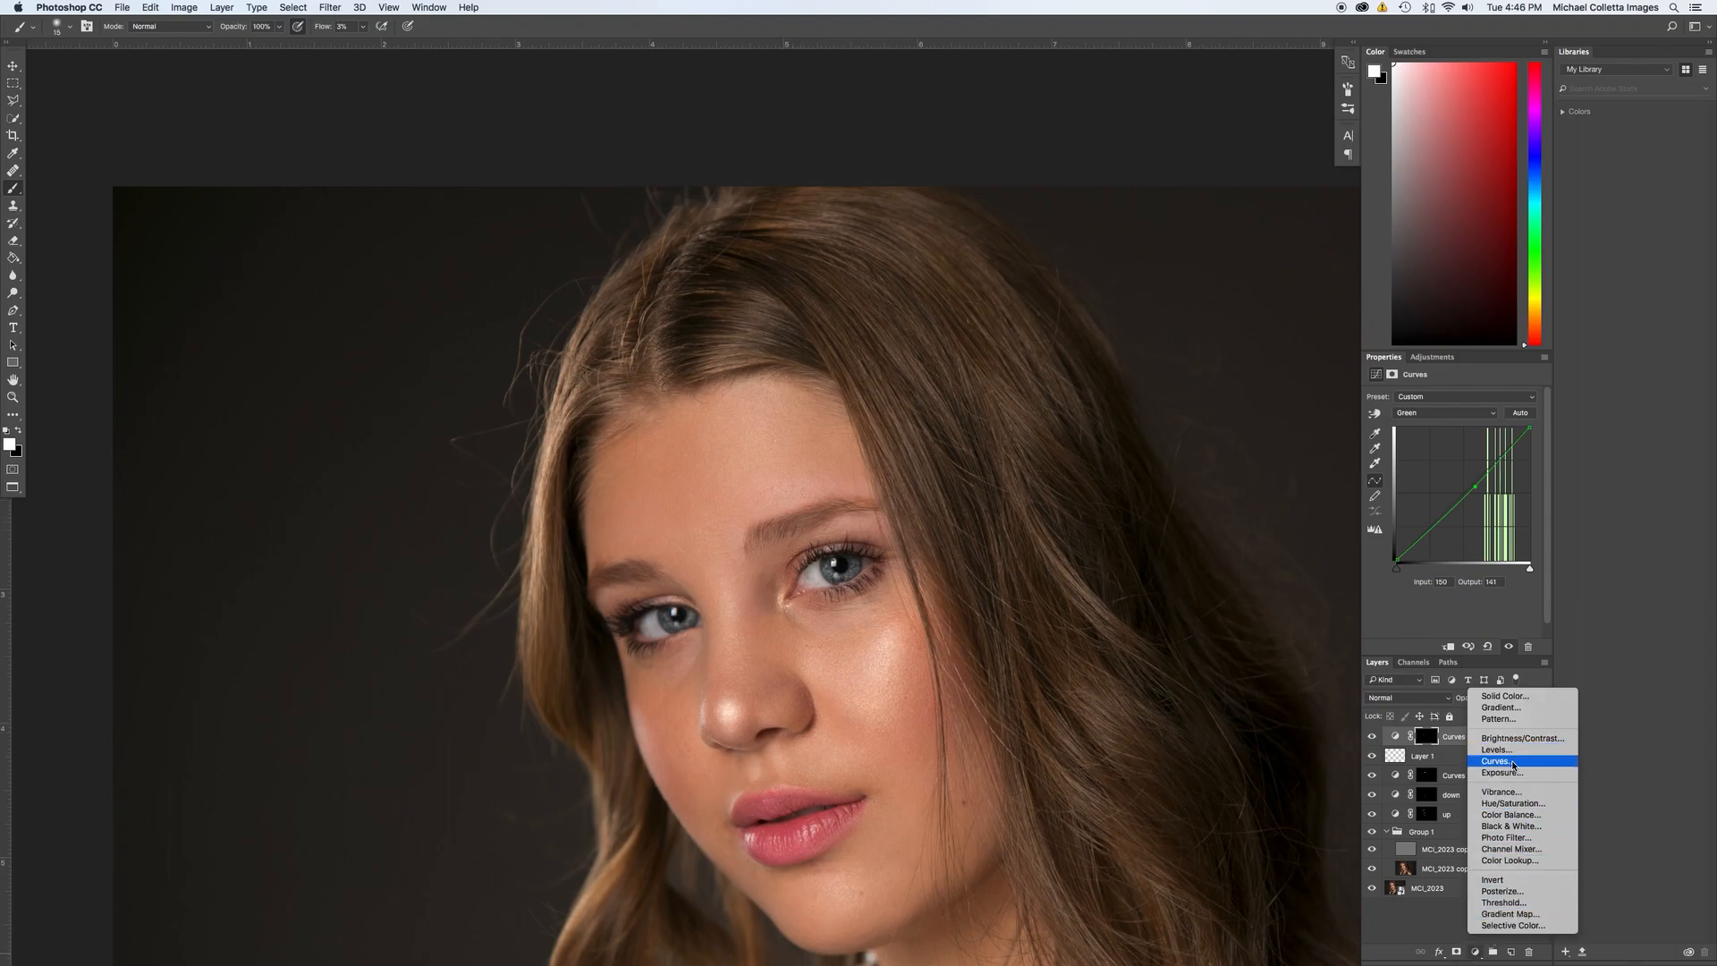
left_click(1513, 765)
left_click(1435, 413)
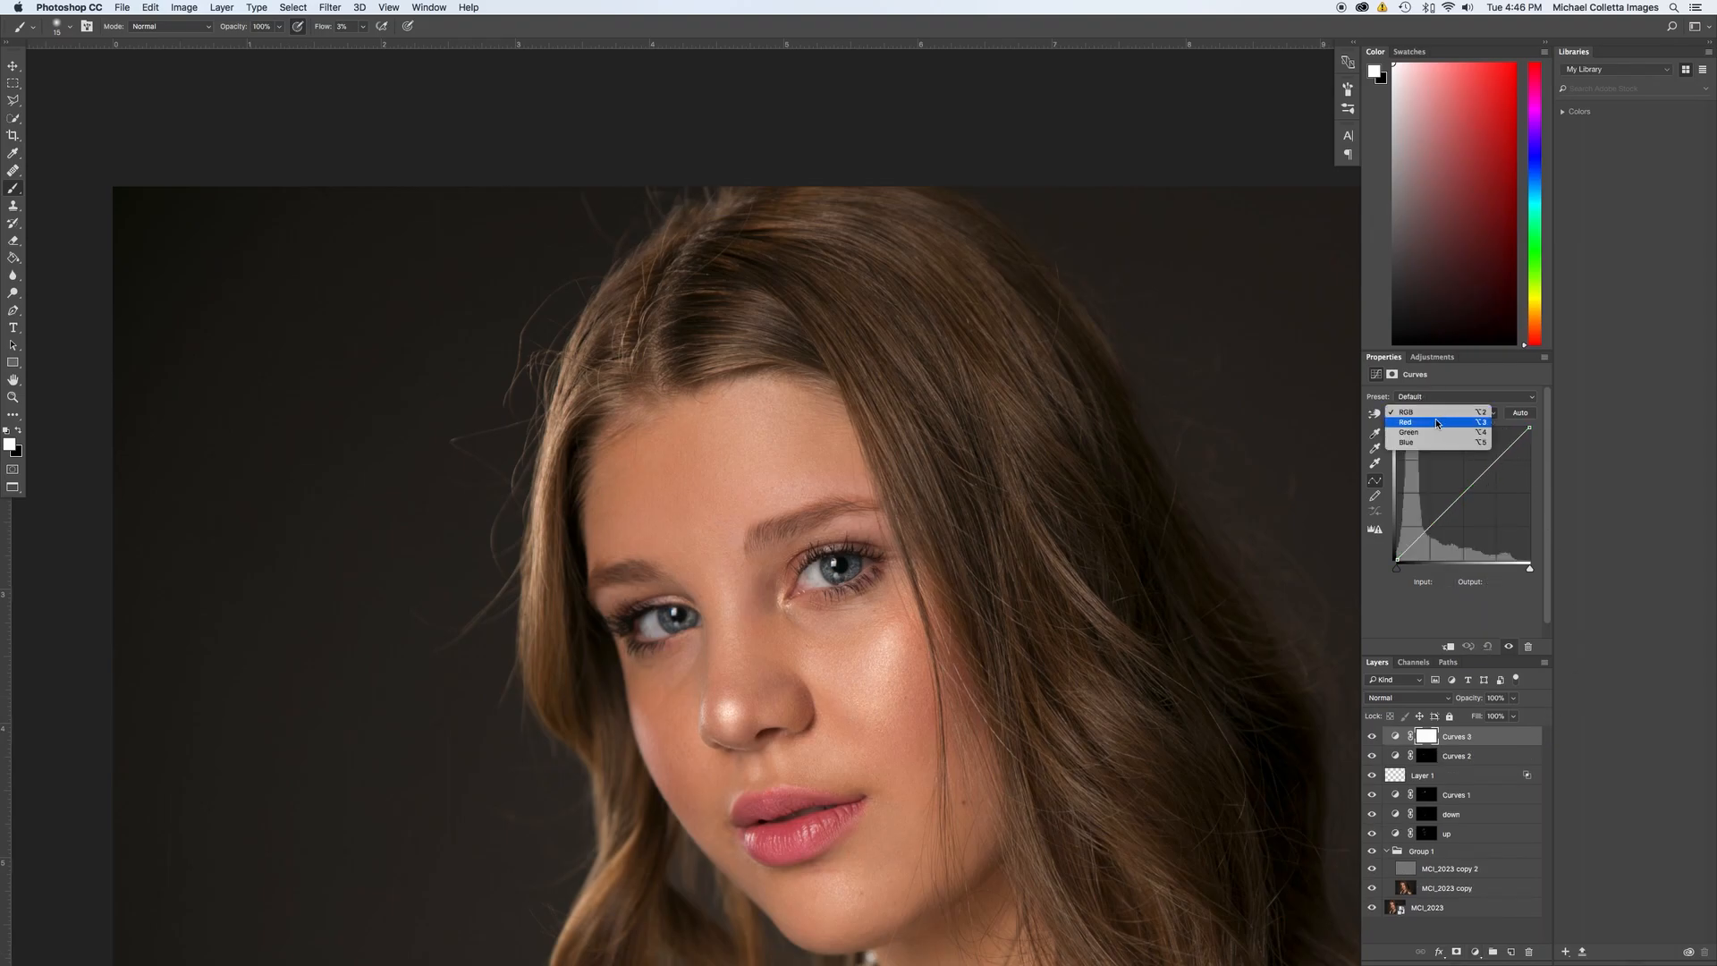
left_click(1435, 422)
left_click_drag(1472, 480, 1475, 485)
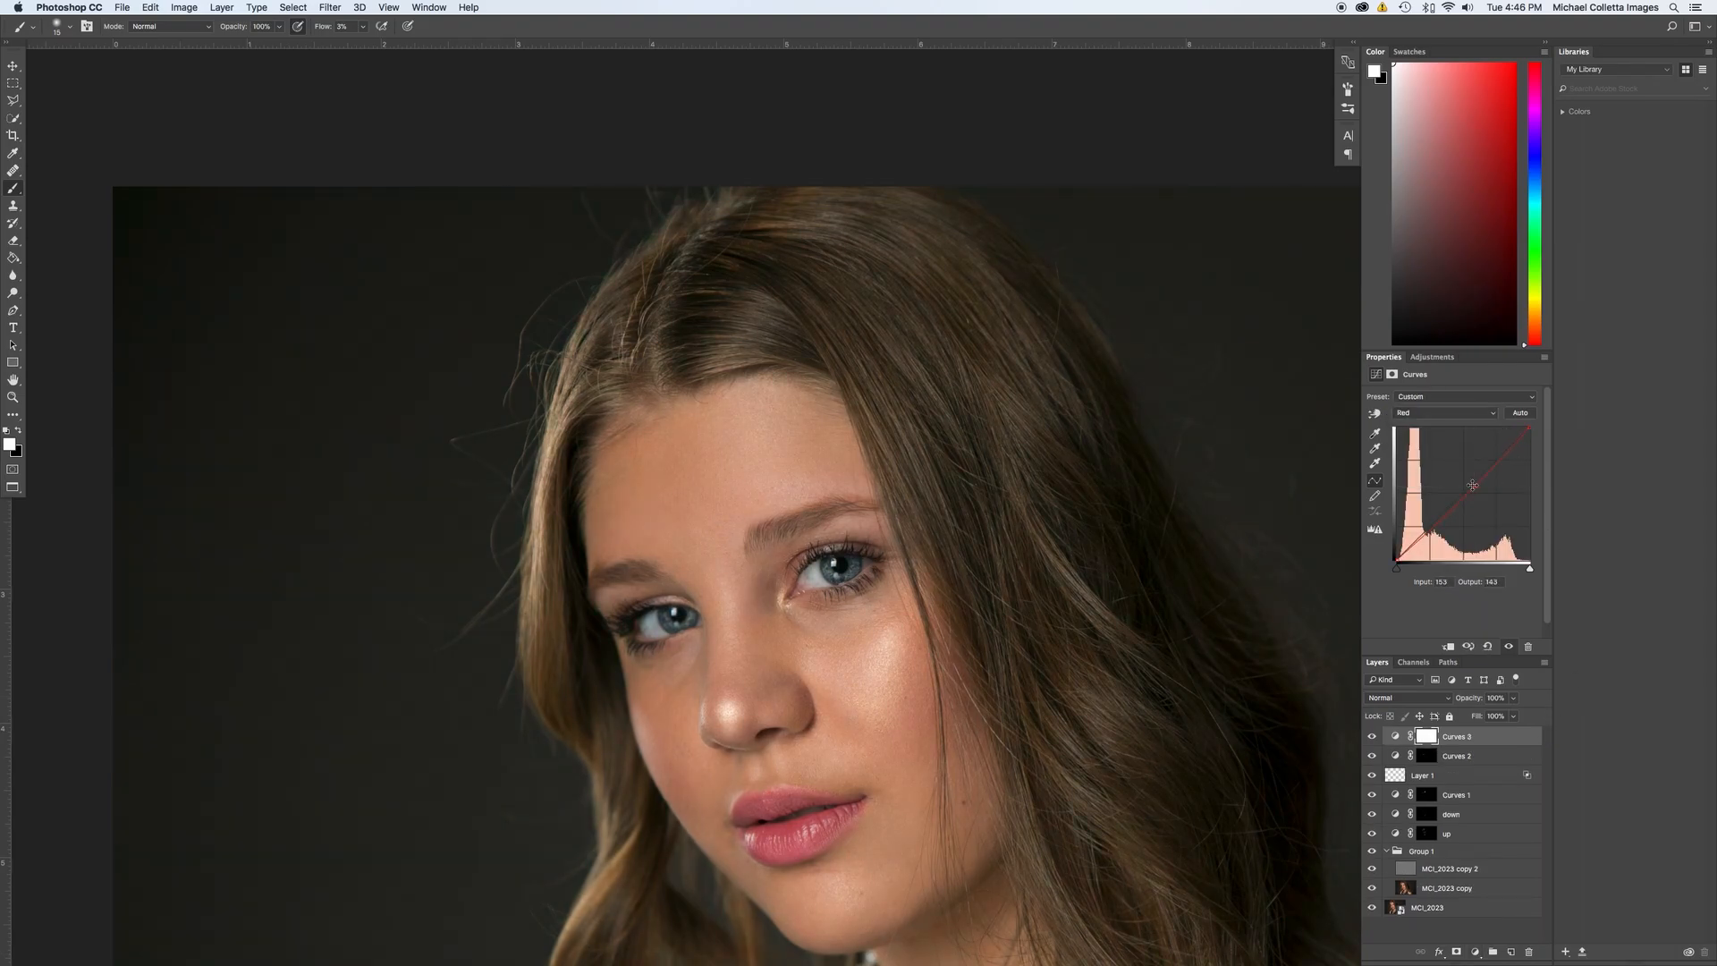
Slightly raise the Green channel midtones of the Curves 3 layer at input 152 and invert its mask to black.
left_click(1435, 414)
left_click(1446, 422)
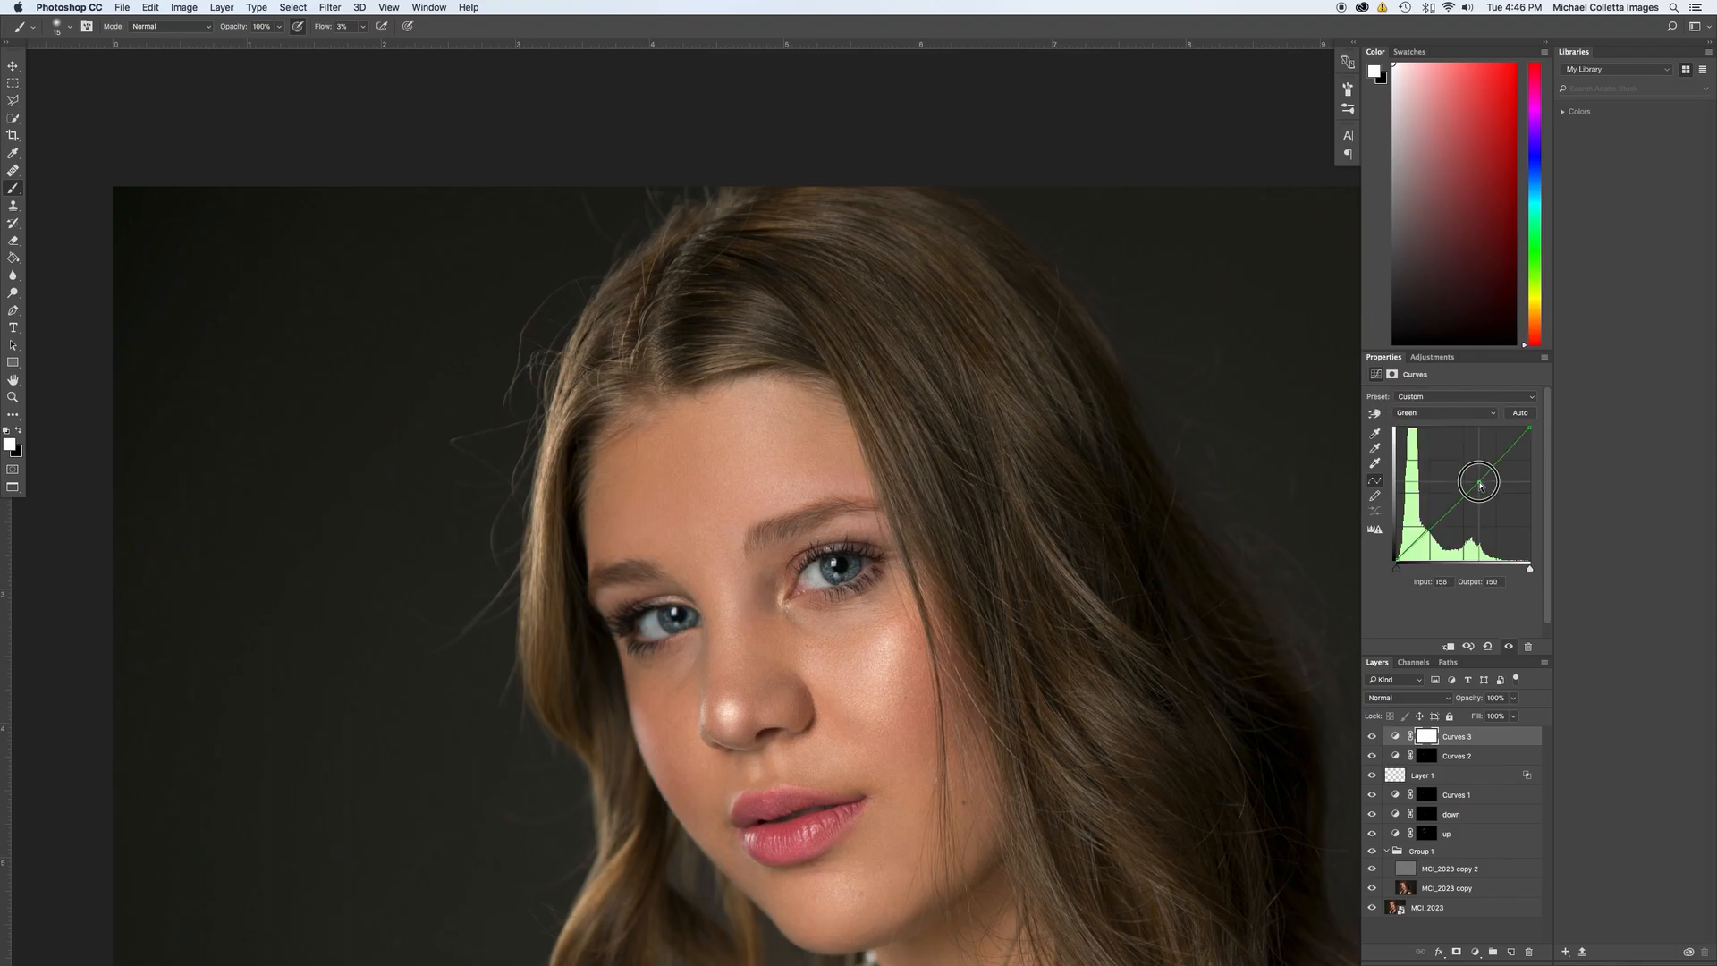
left_click_drag(1480, 484, 1475, 480)
key("super+i")
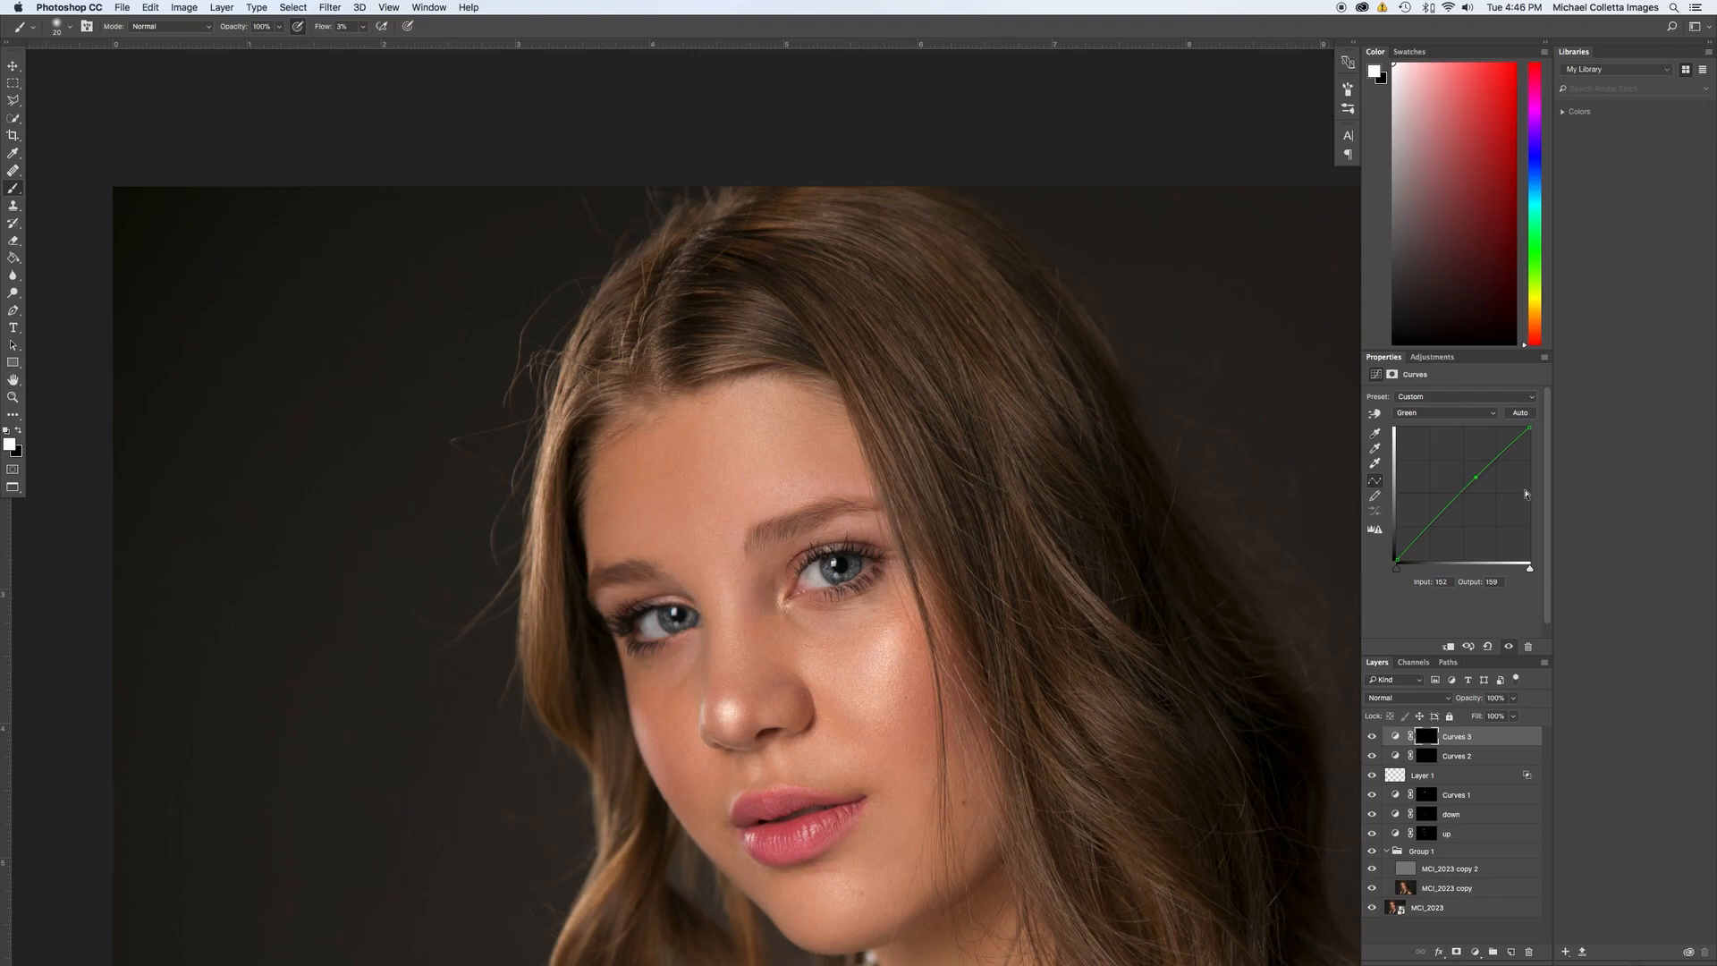
Darken the Curves 3 composite RGB curve from input 155 to output 128 and check the whole portrait.
left_click(1440, 412)
left_click(1431, 400)
left_click_drag(1470, 486, 1476, 491)
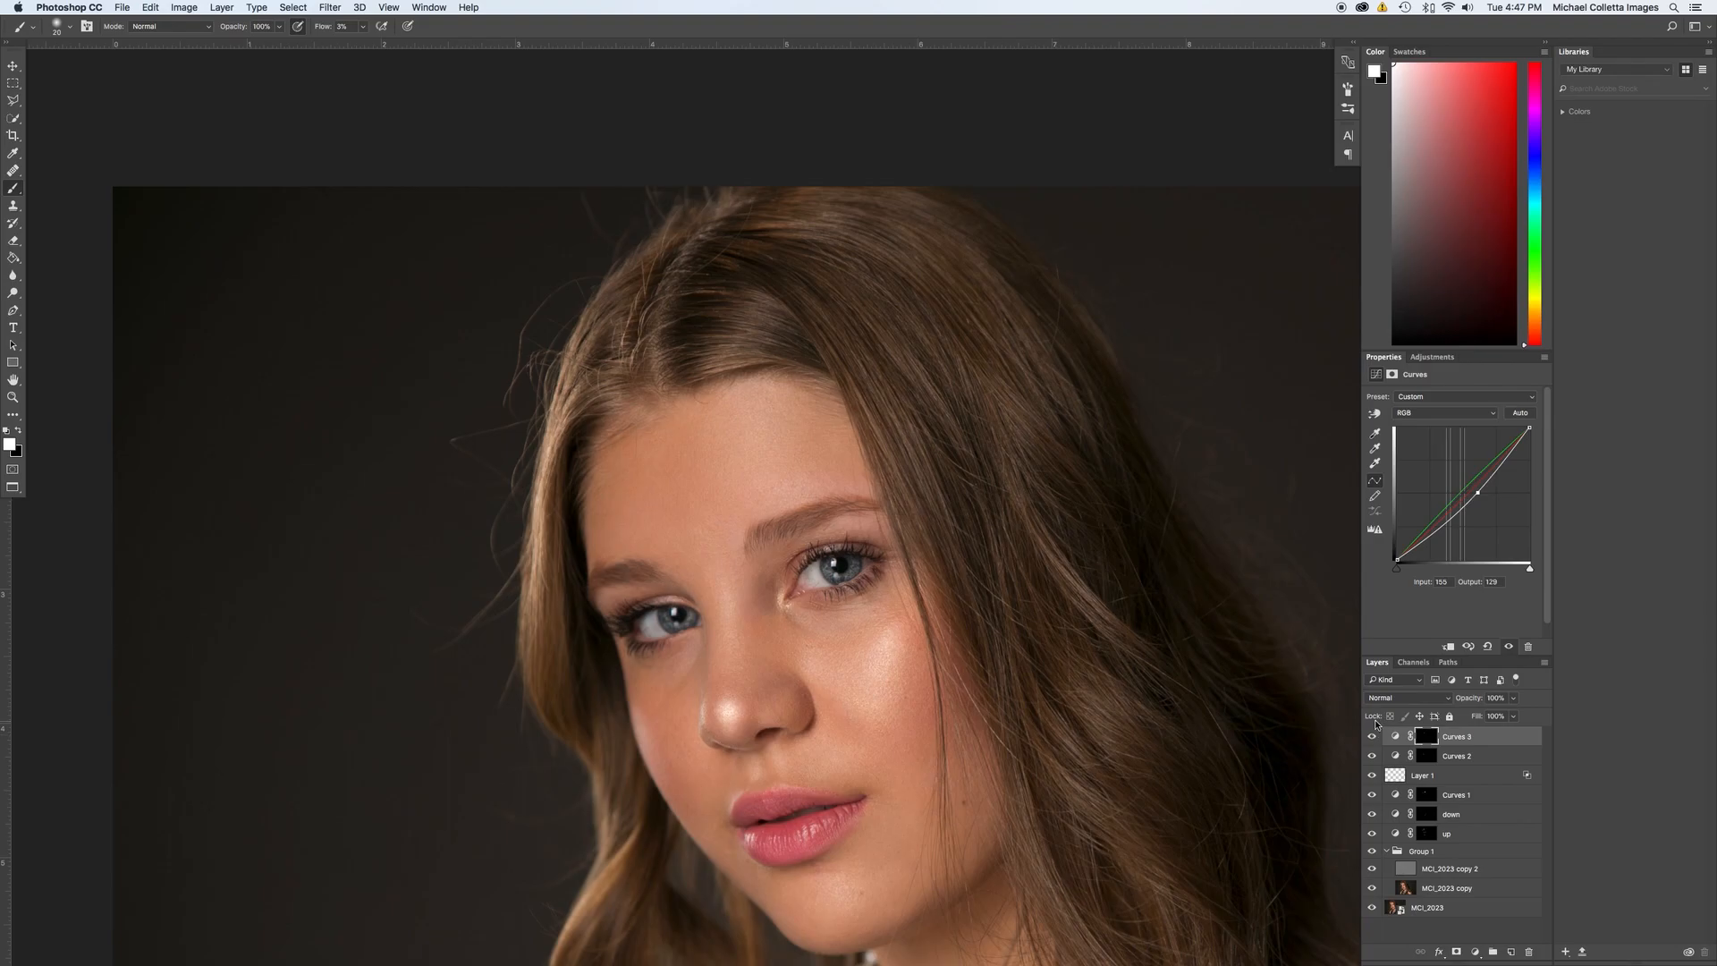
key("super+minus")
key("super+minus")
key("super+minus")
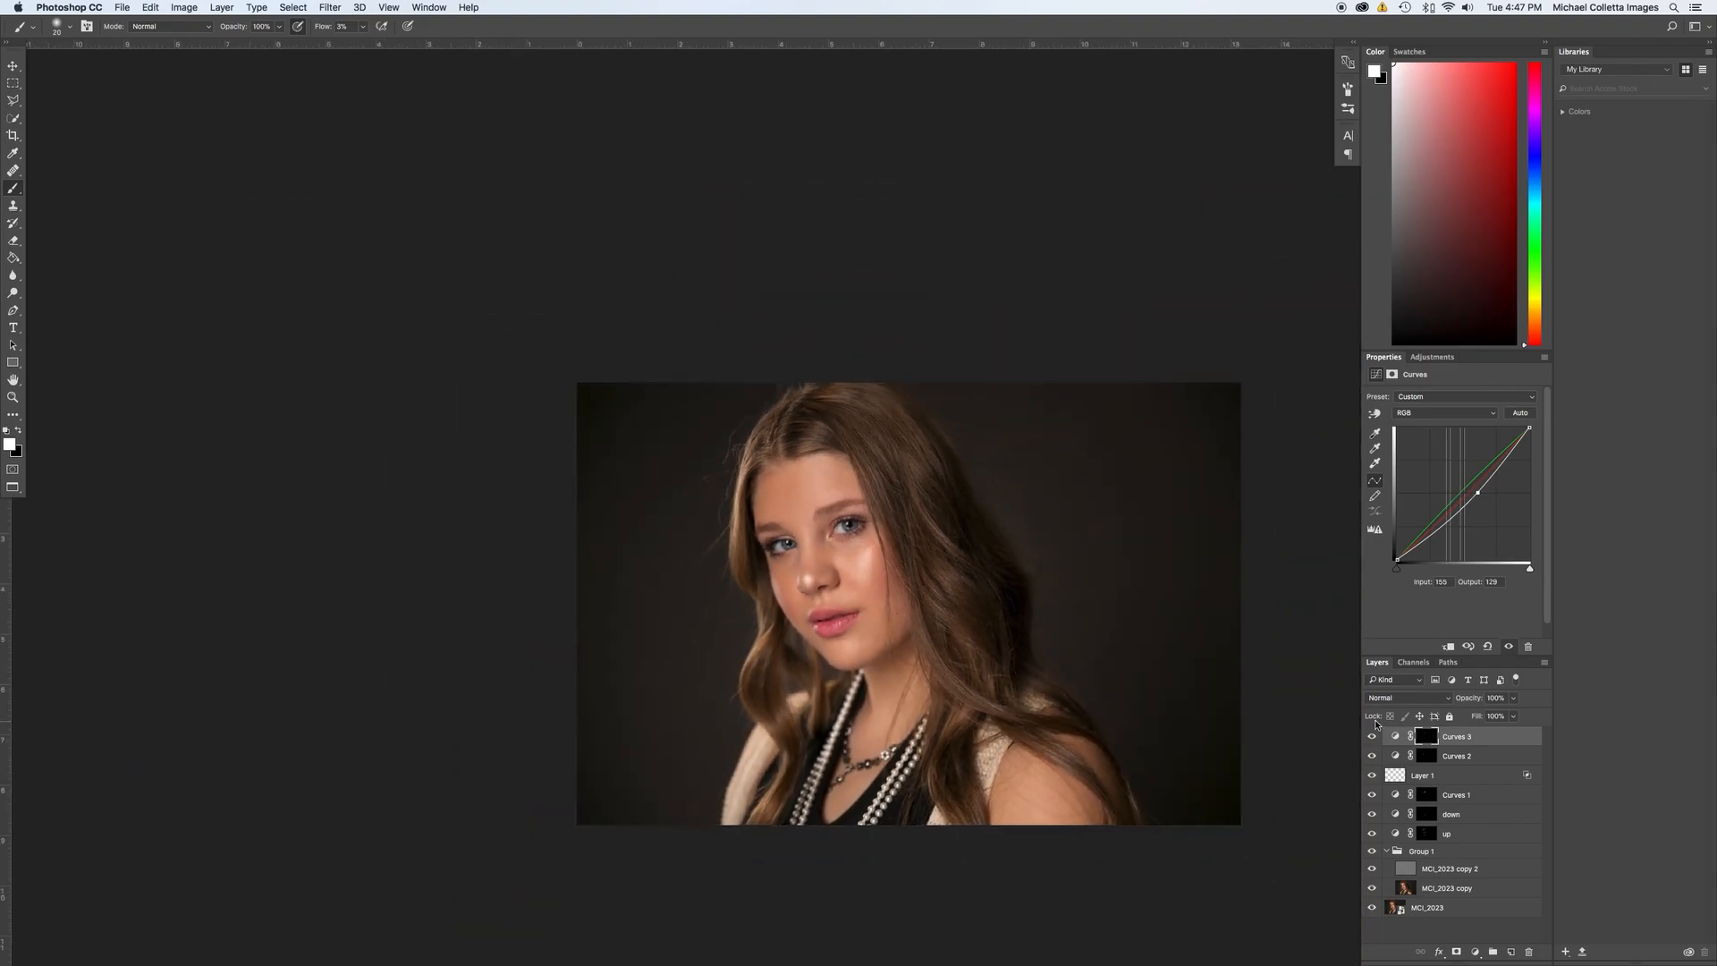
key("super+plus")
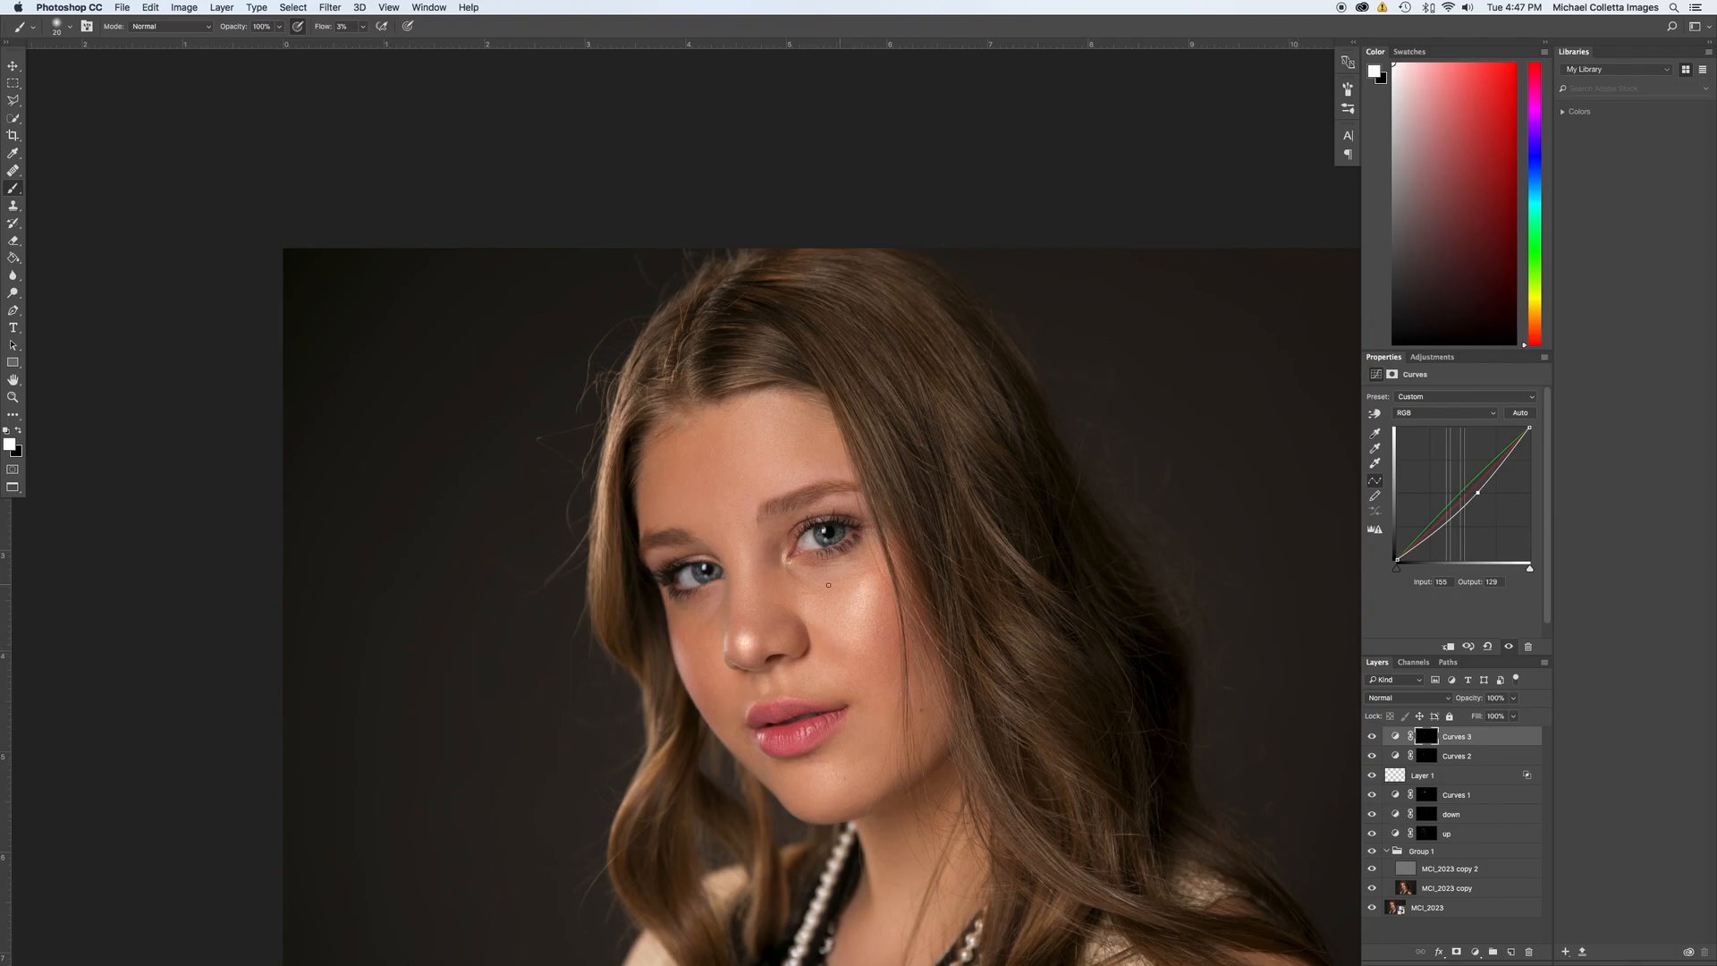
Brighten the cheek area beside the nose by painting white at low flow on the up layer's mask.
left_click(1428, 833)
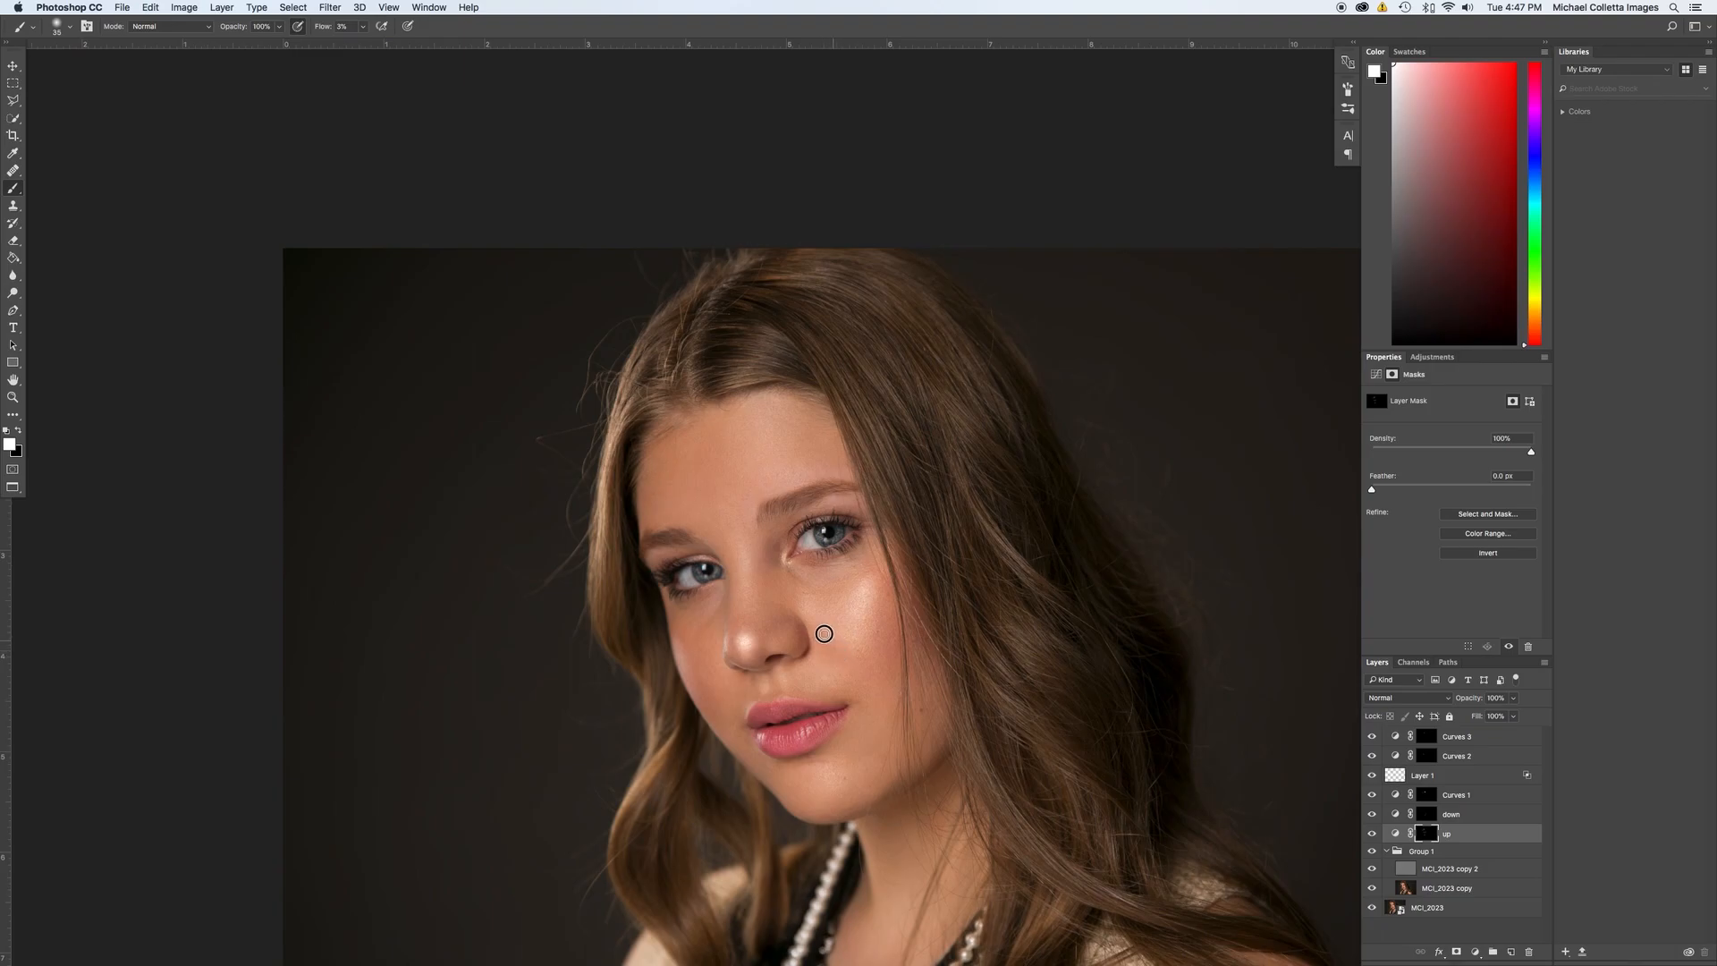
left_click_drag(834, 650, 837, 638)
key("bracketright")
key("bracketleft")
key("bracketleft")
key("bracketleft")
Alternate between the down and up layer masks to keep burning and dodging the face.
left_click(1426, 814)
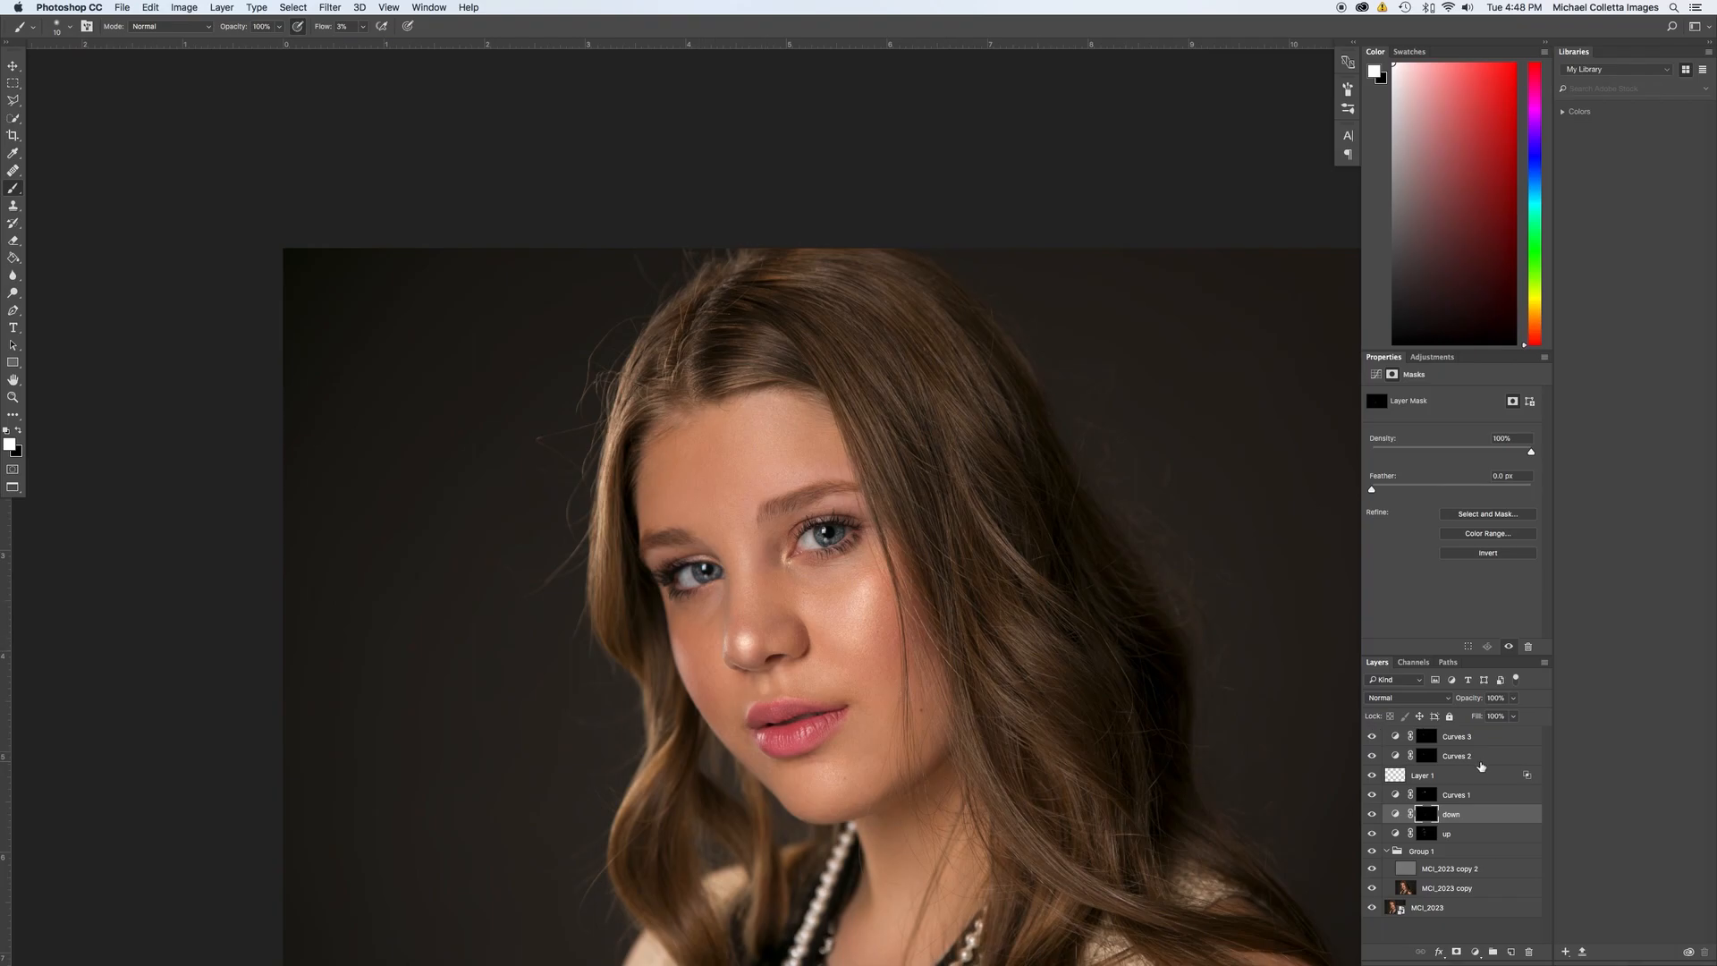
left_click(1426, 834)
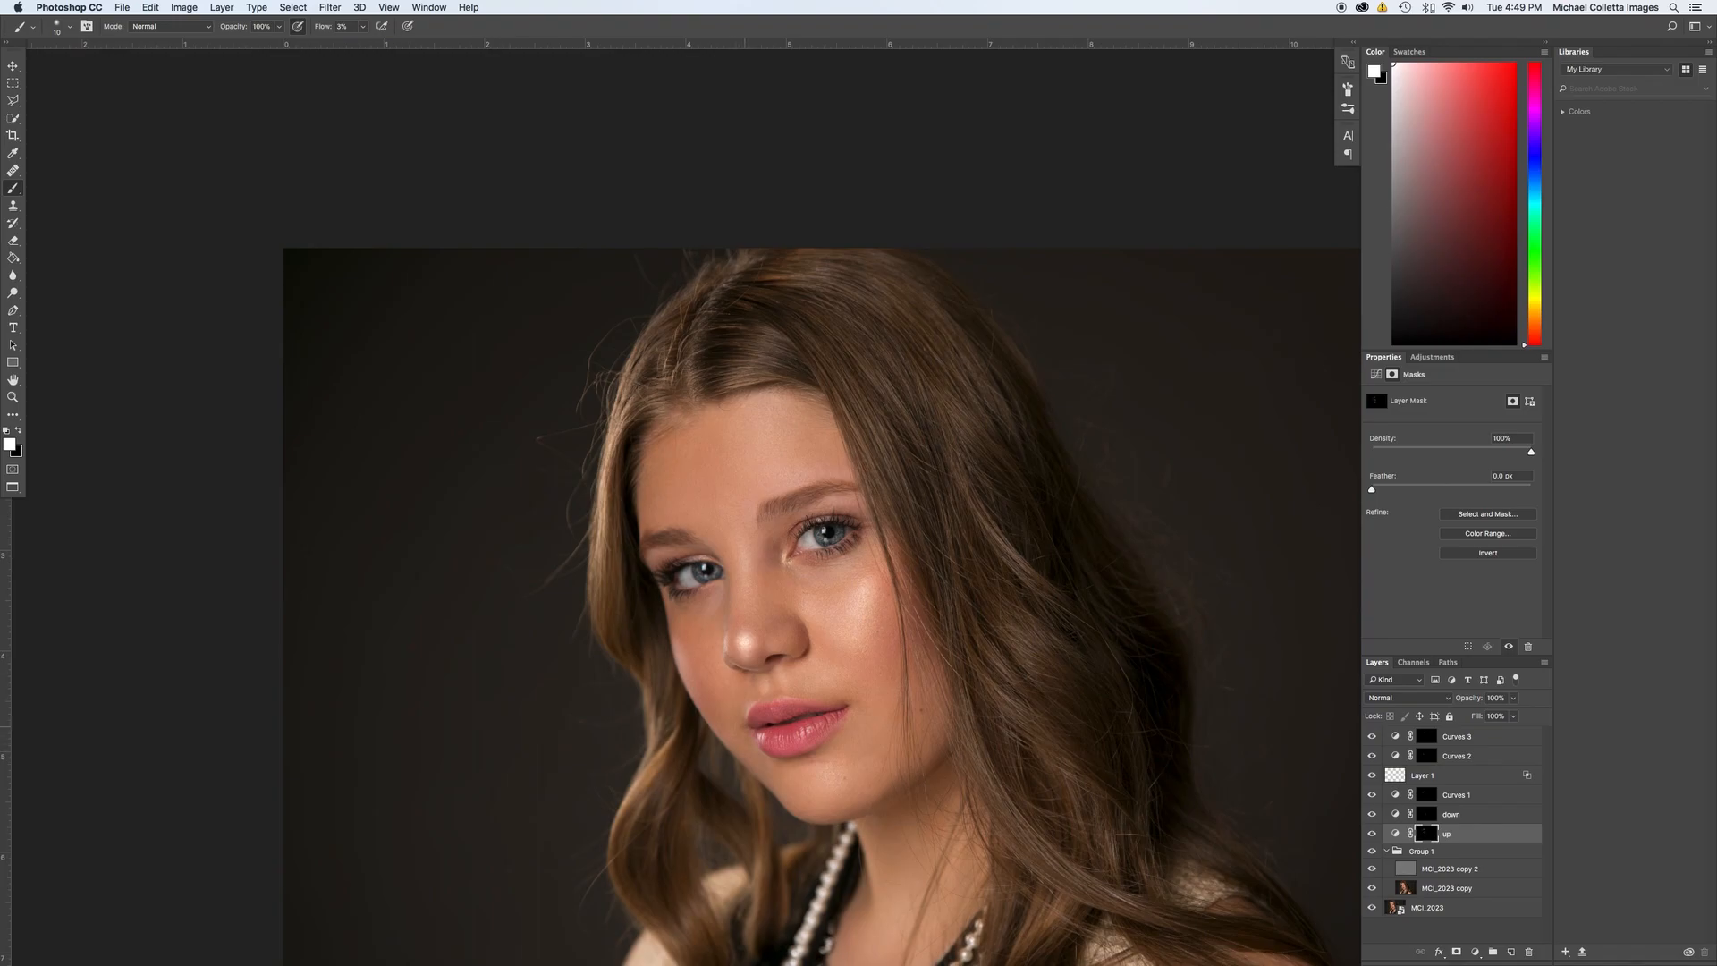
left_click(1427, 814)
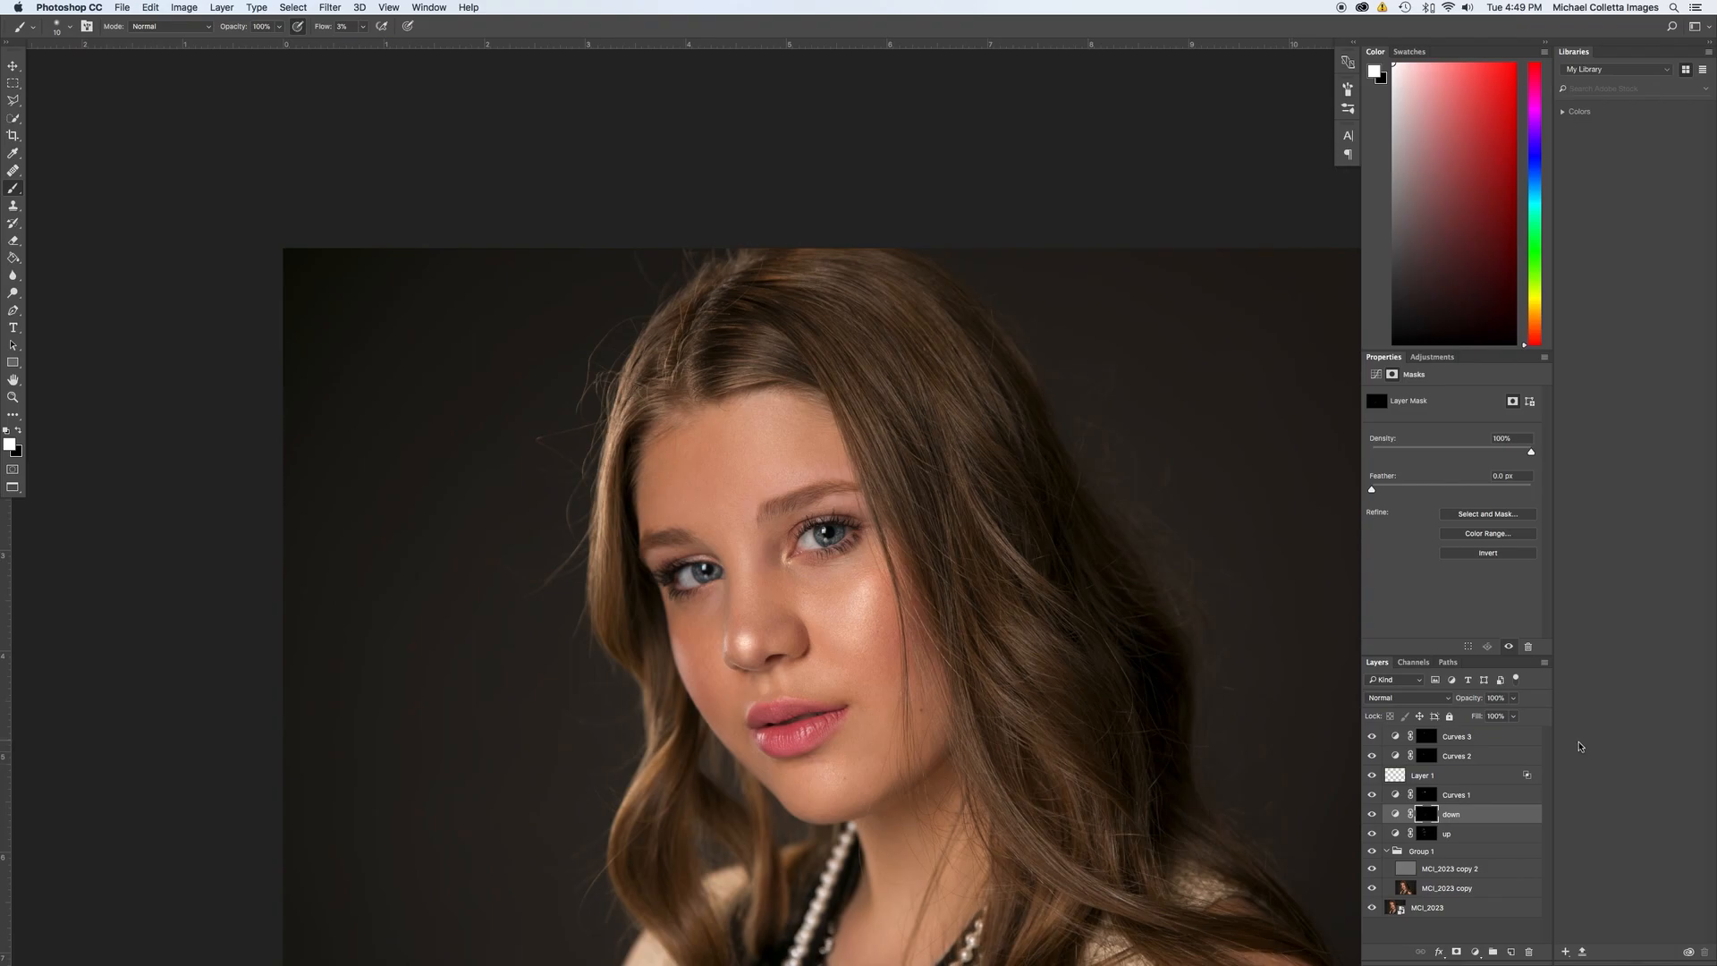
Select the topmost Curves 3 layer and display the list of recorded actions.
left_click(1502, 737)
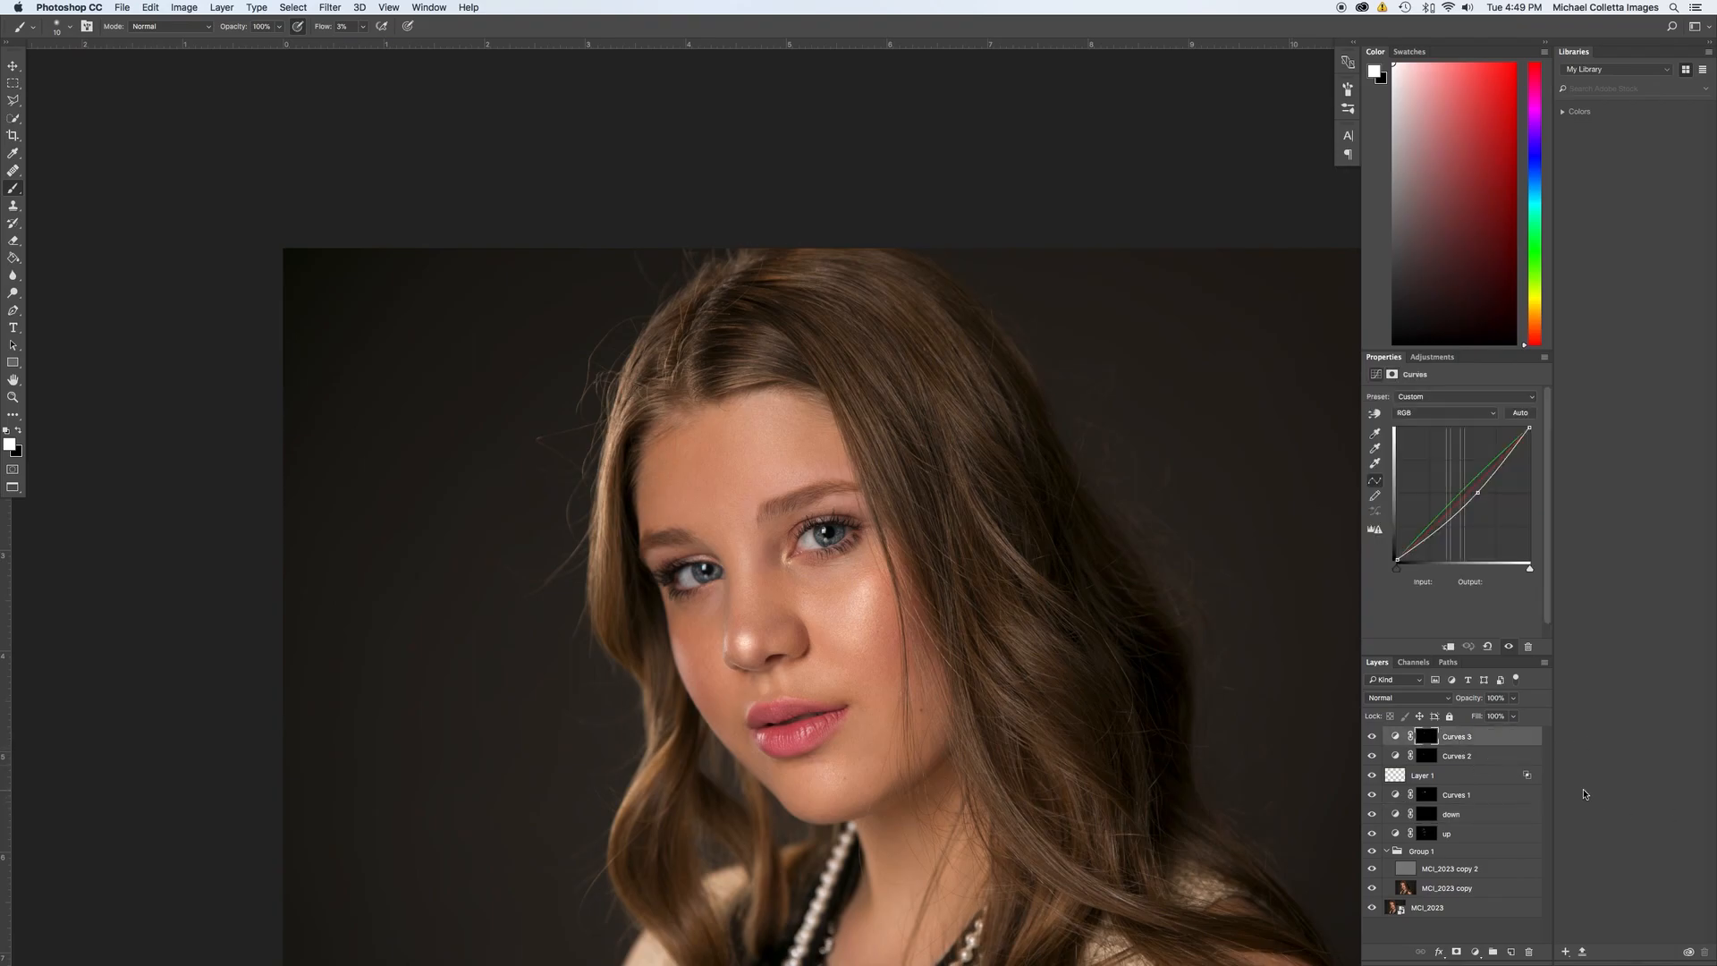
key("super+minus")
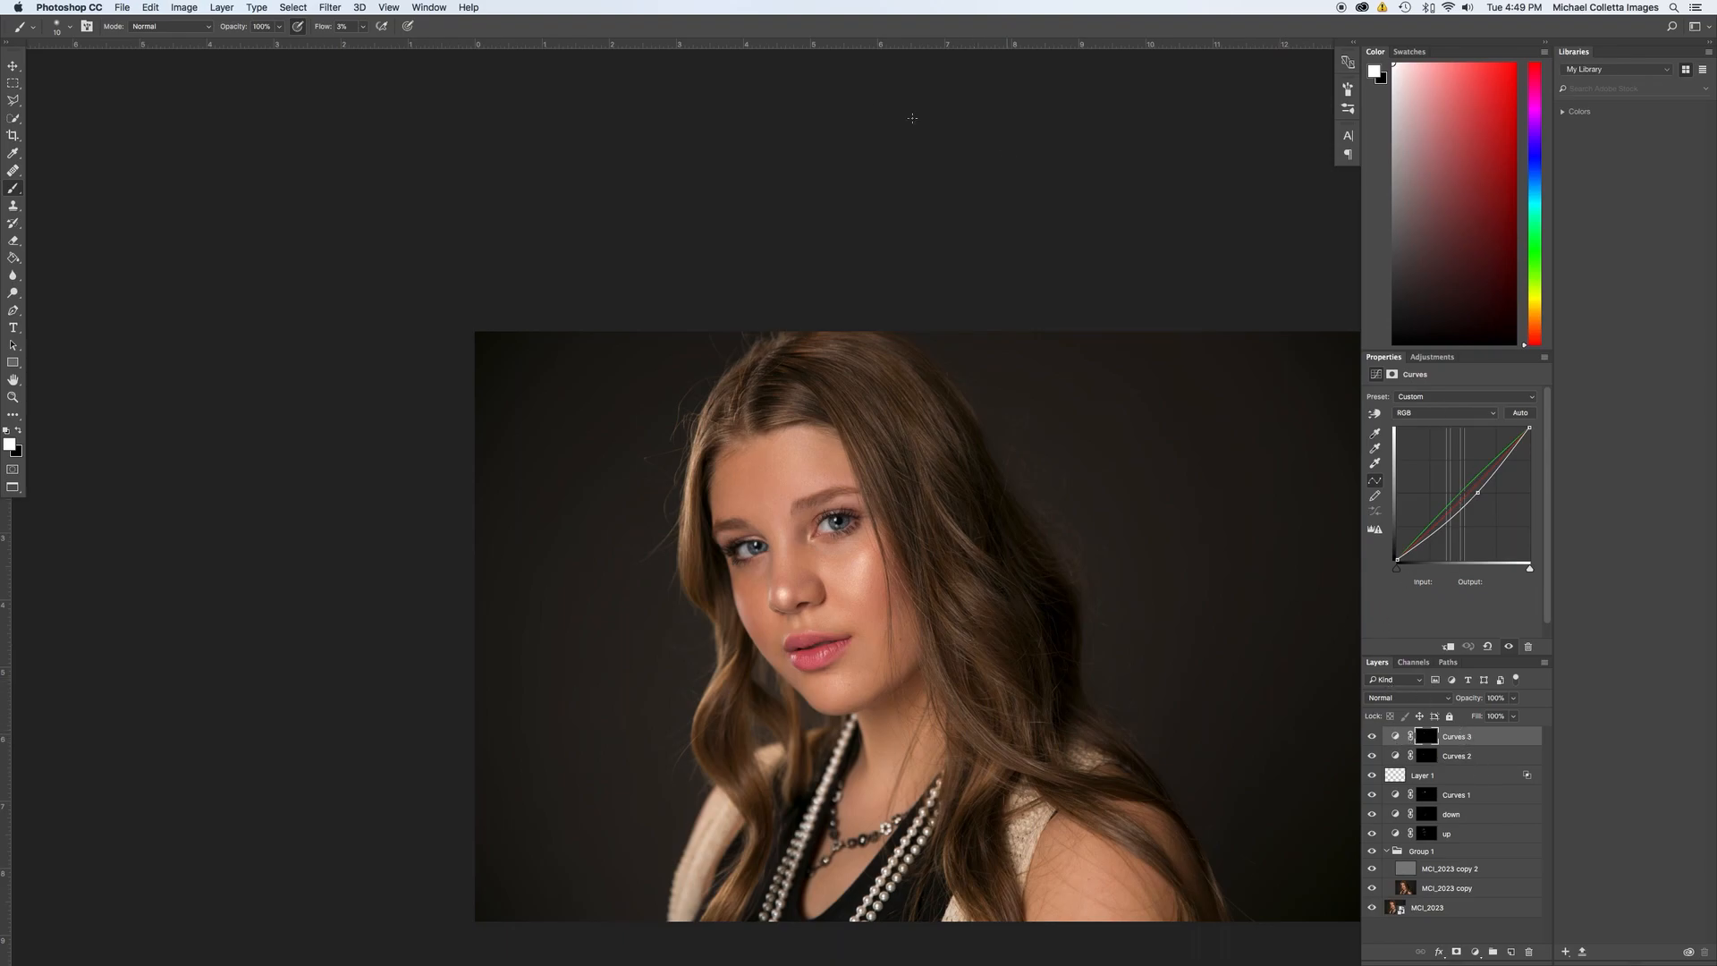
left_click(358, 6)
mouse_move(429, 7)
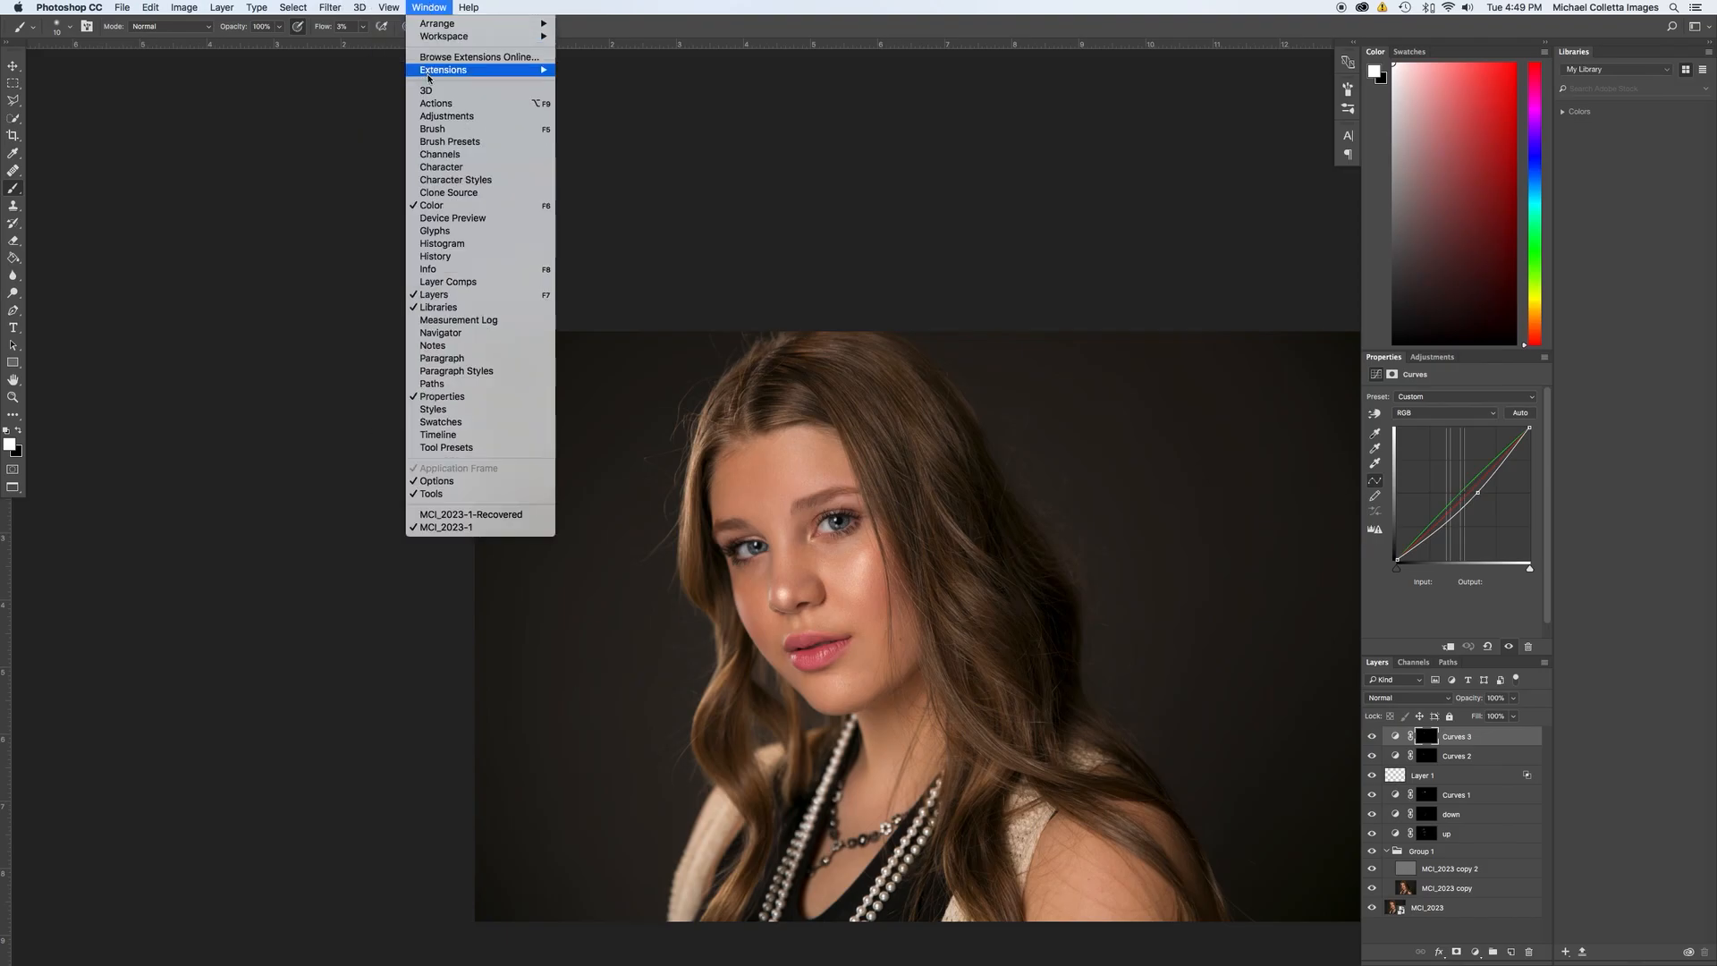
left_click(435, 104)
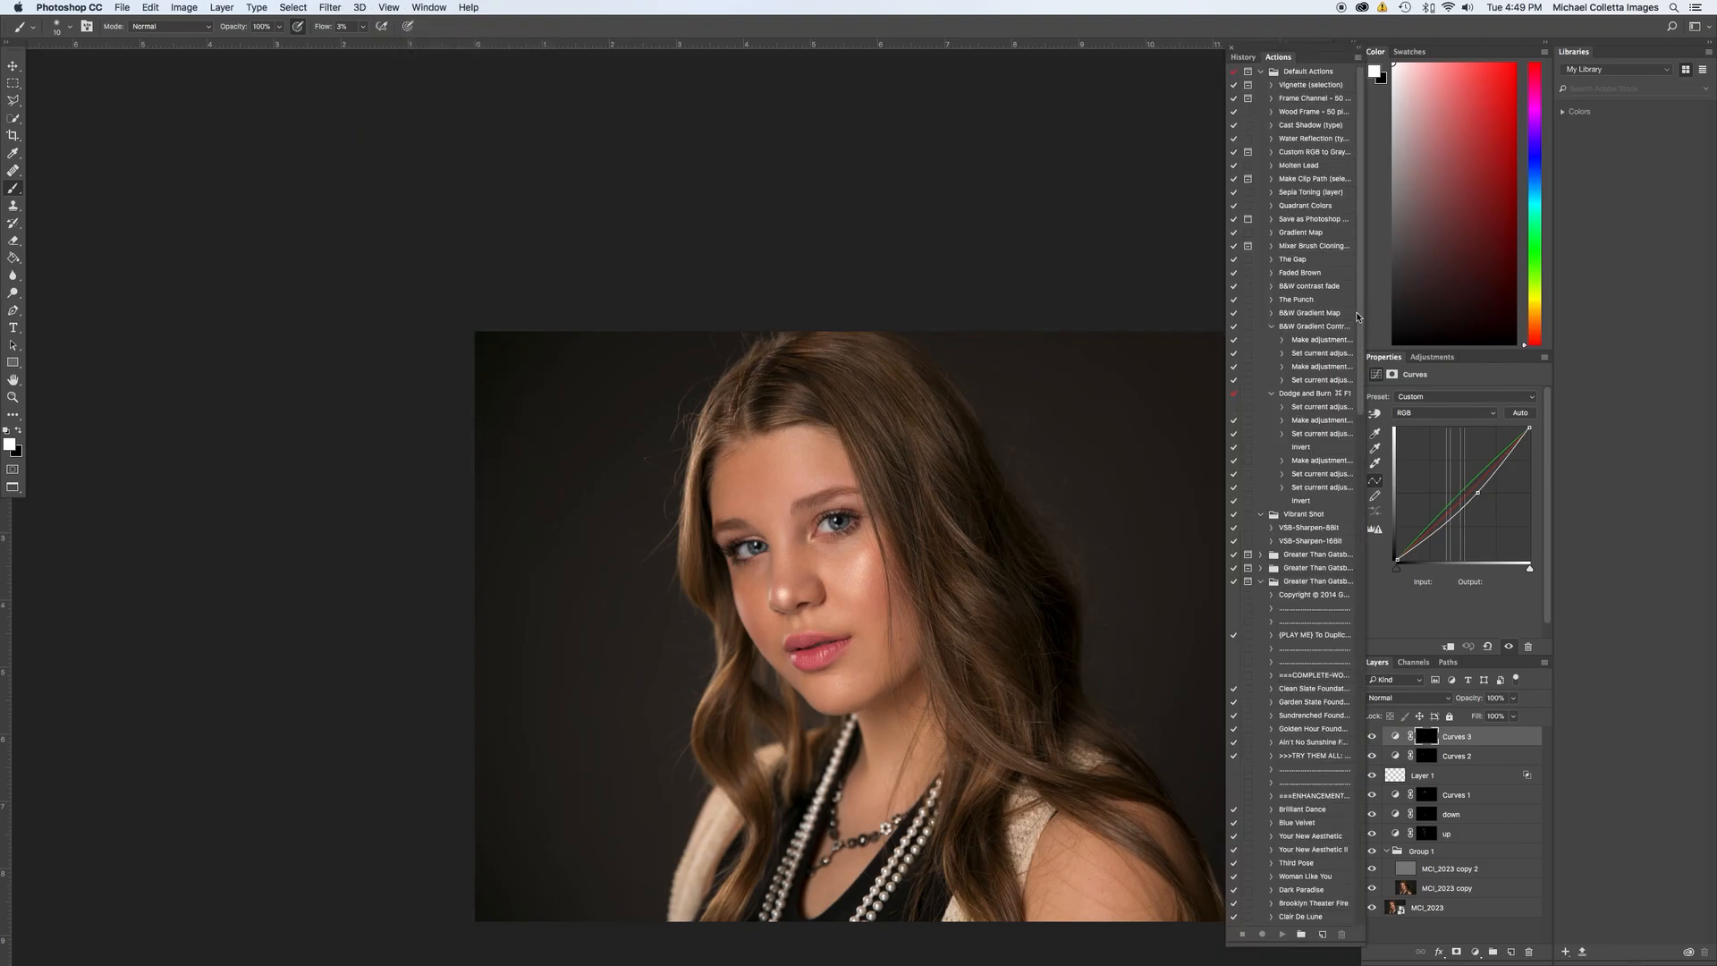
Stamp all visible layers into a new layer above Curves 3 while keeping the layers underneath.
key("super+2")
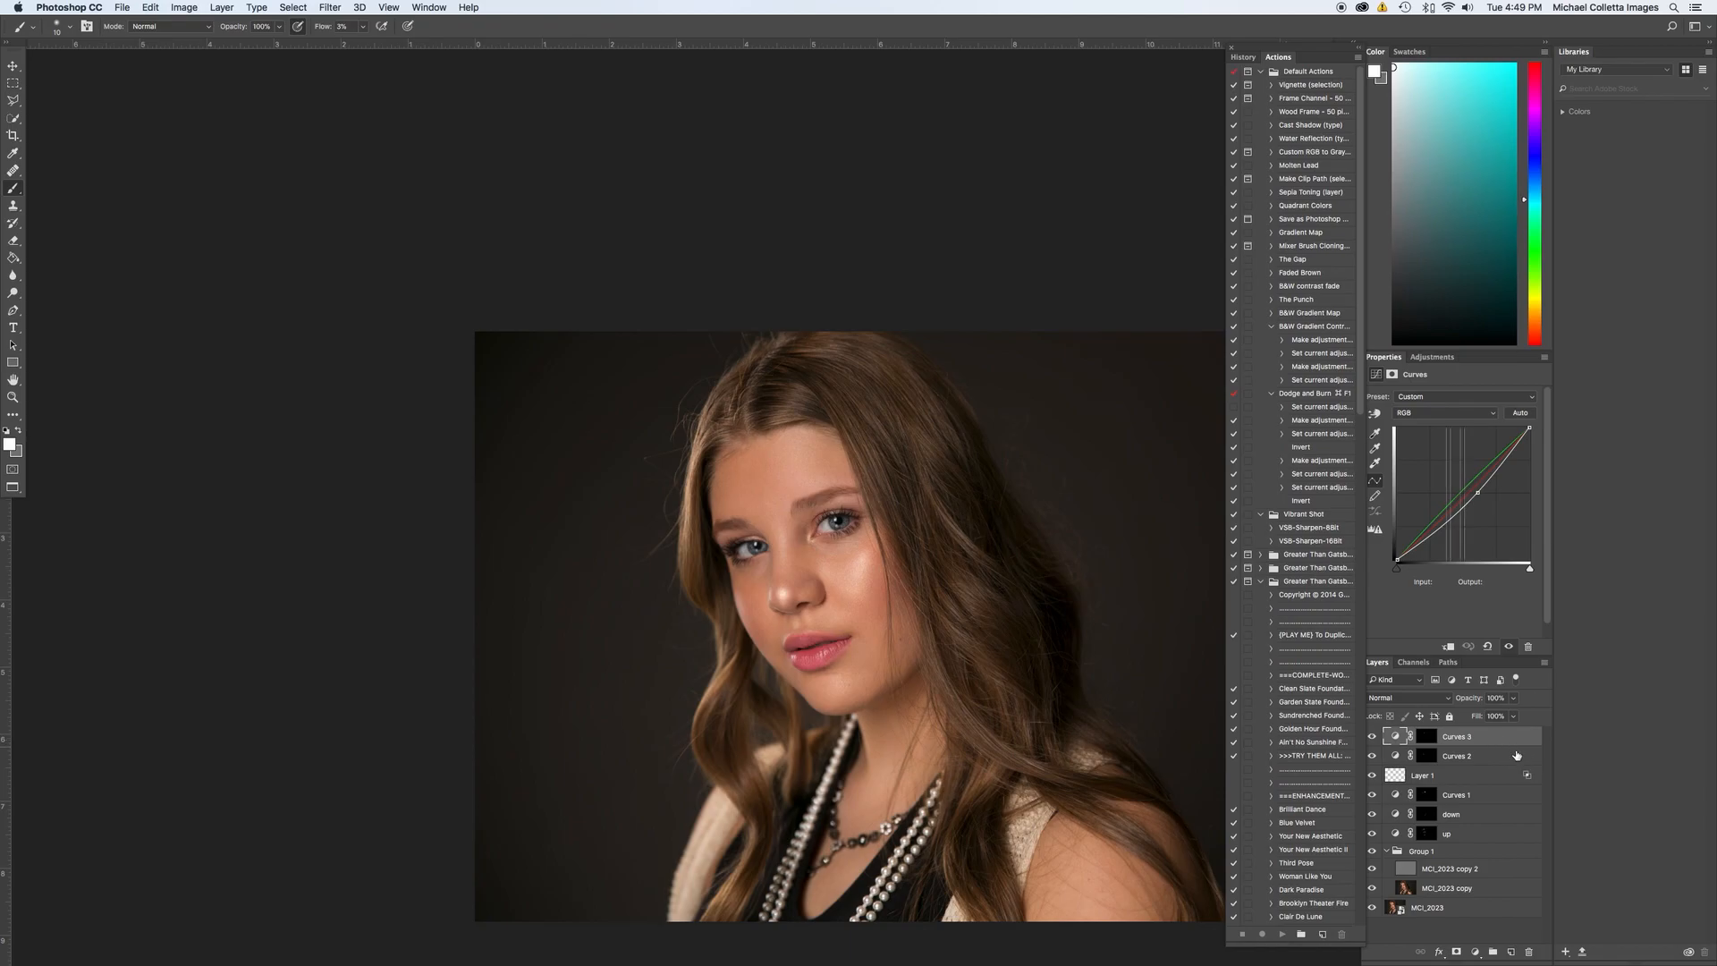
left_click(1544, 662)
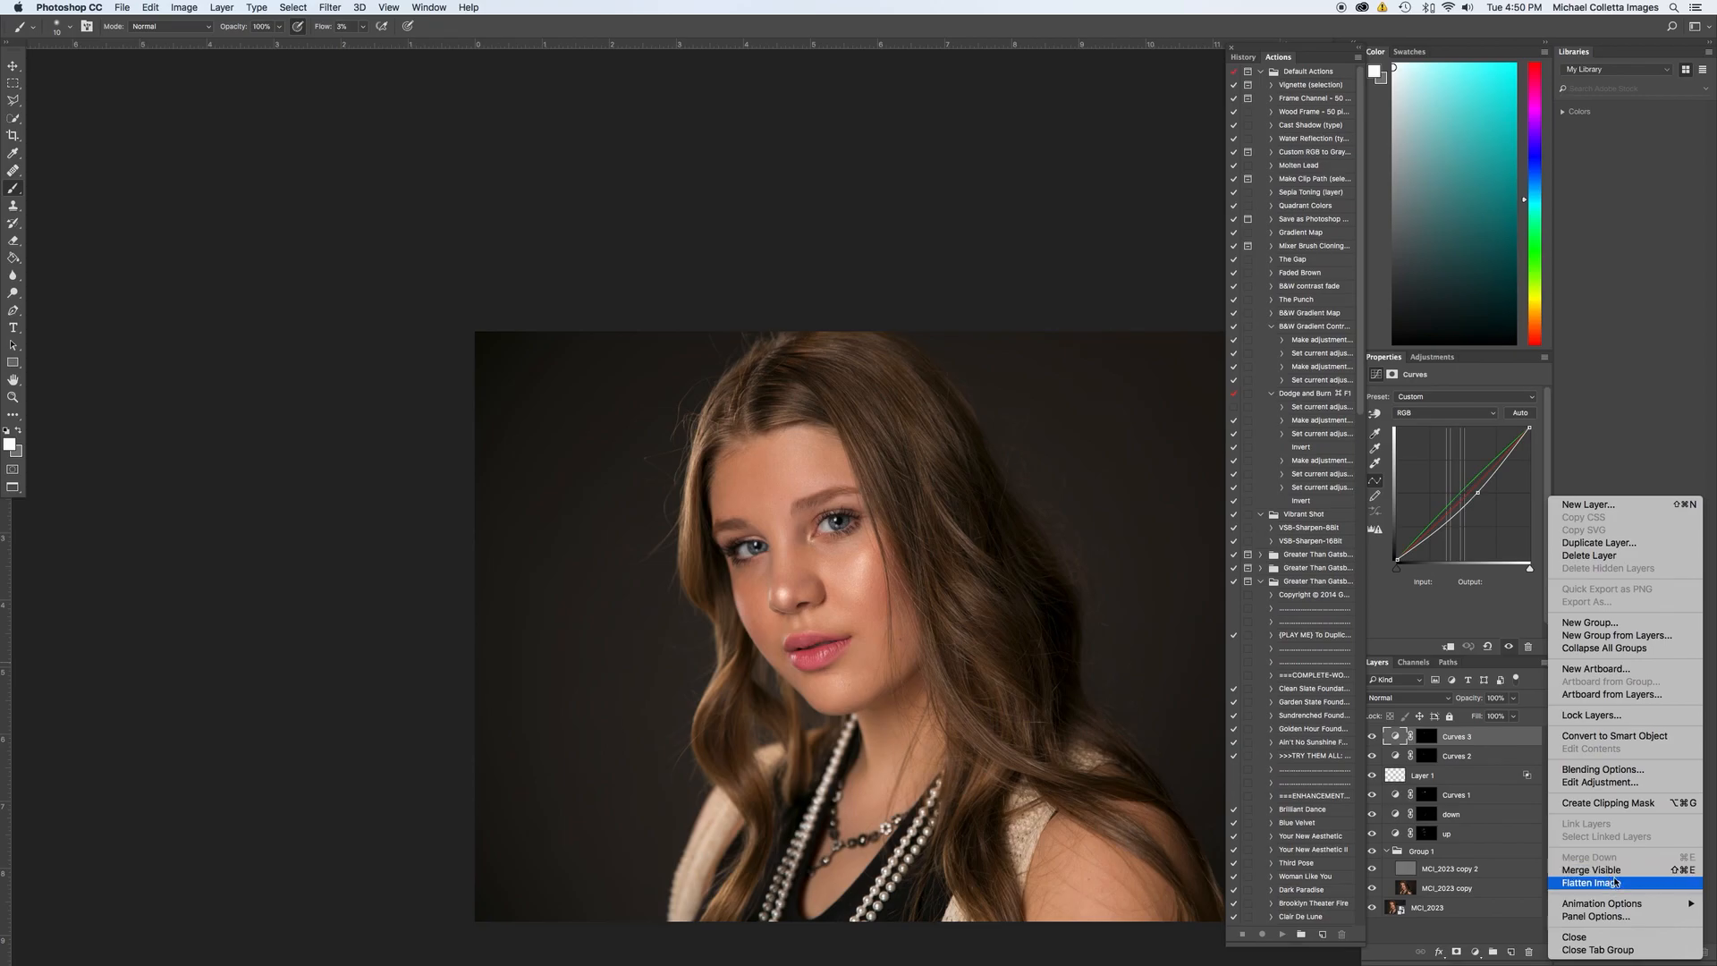
left_click(1626, 872)
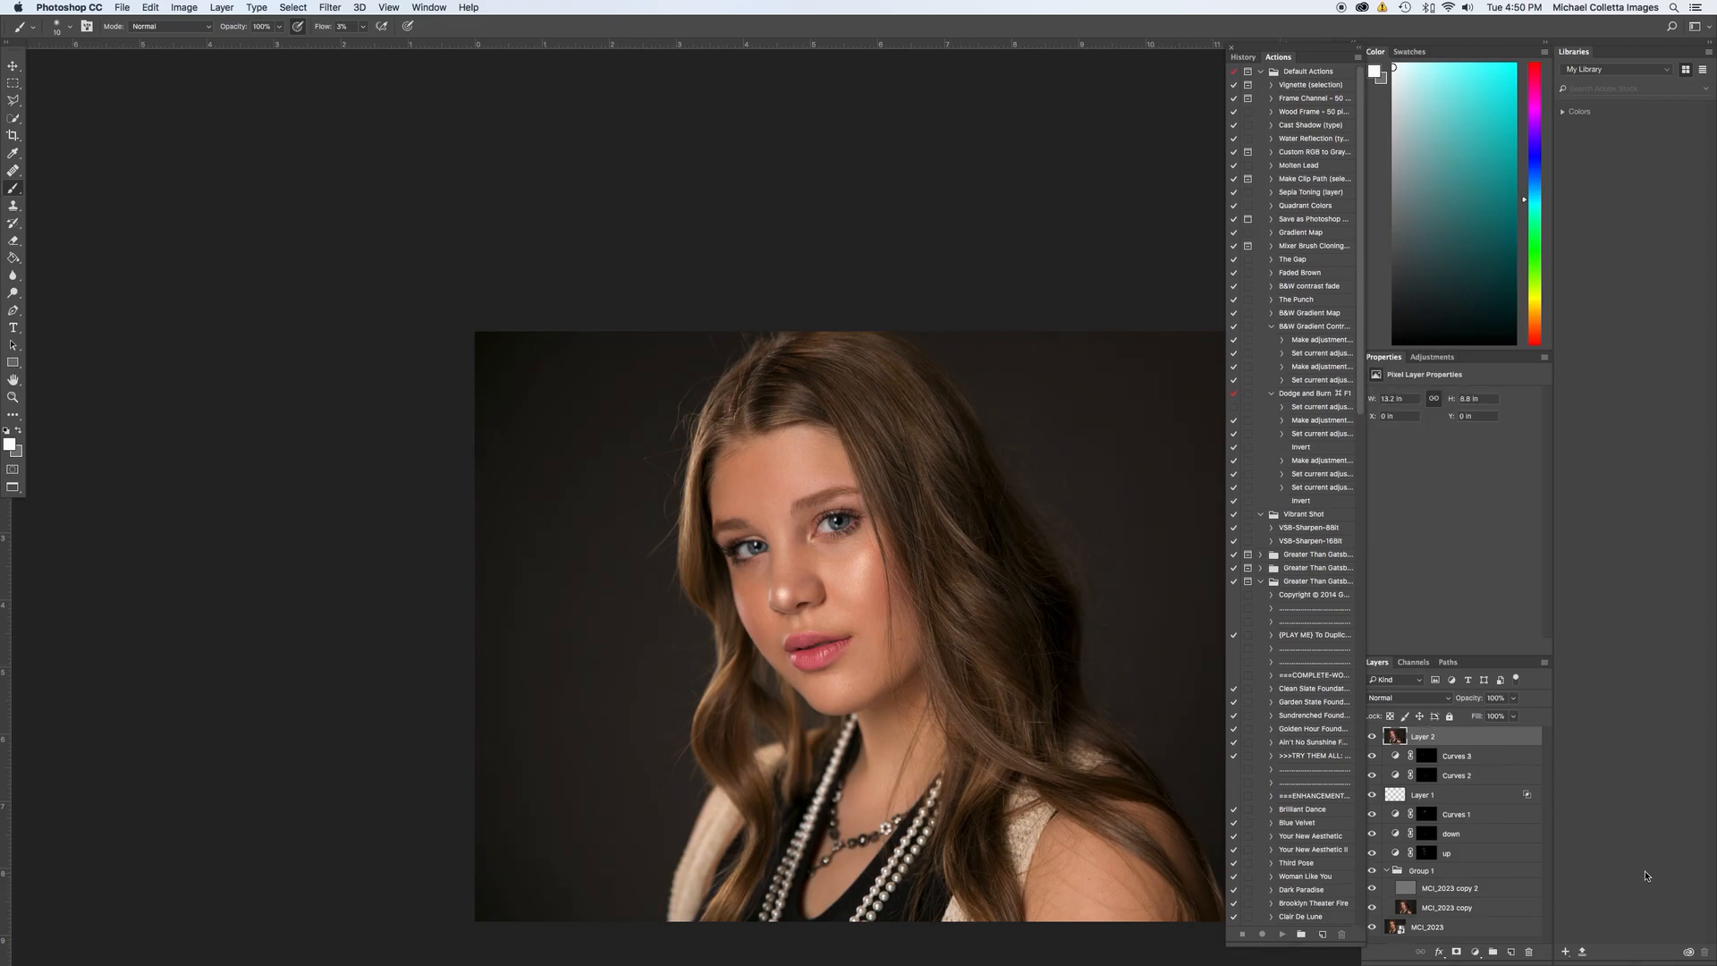
Run the light, dark and midtone luminosity actions together from the Luminosity Masks set.
scroll(1361, 447, "down", 20)
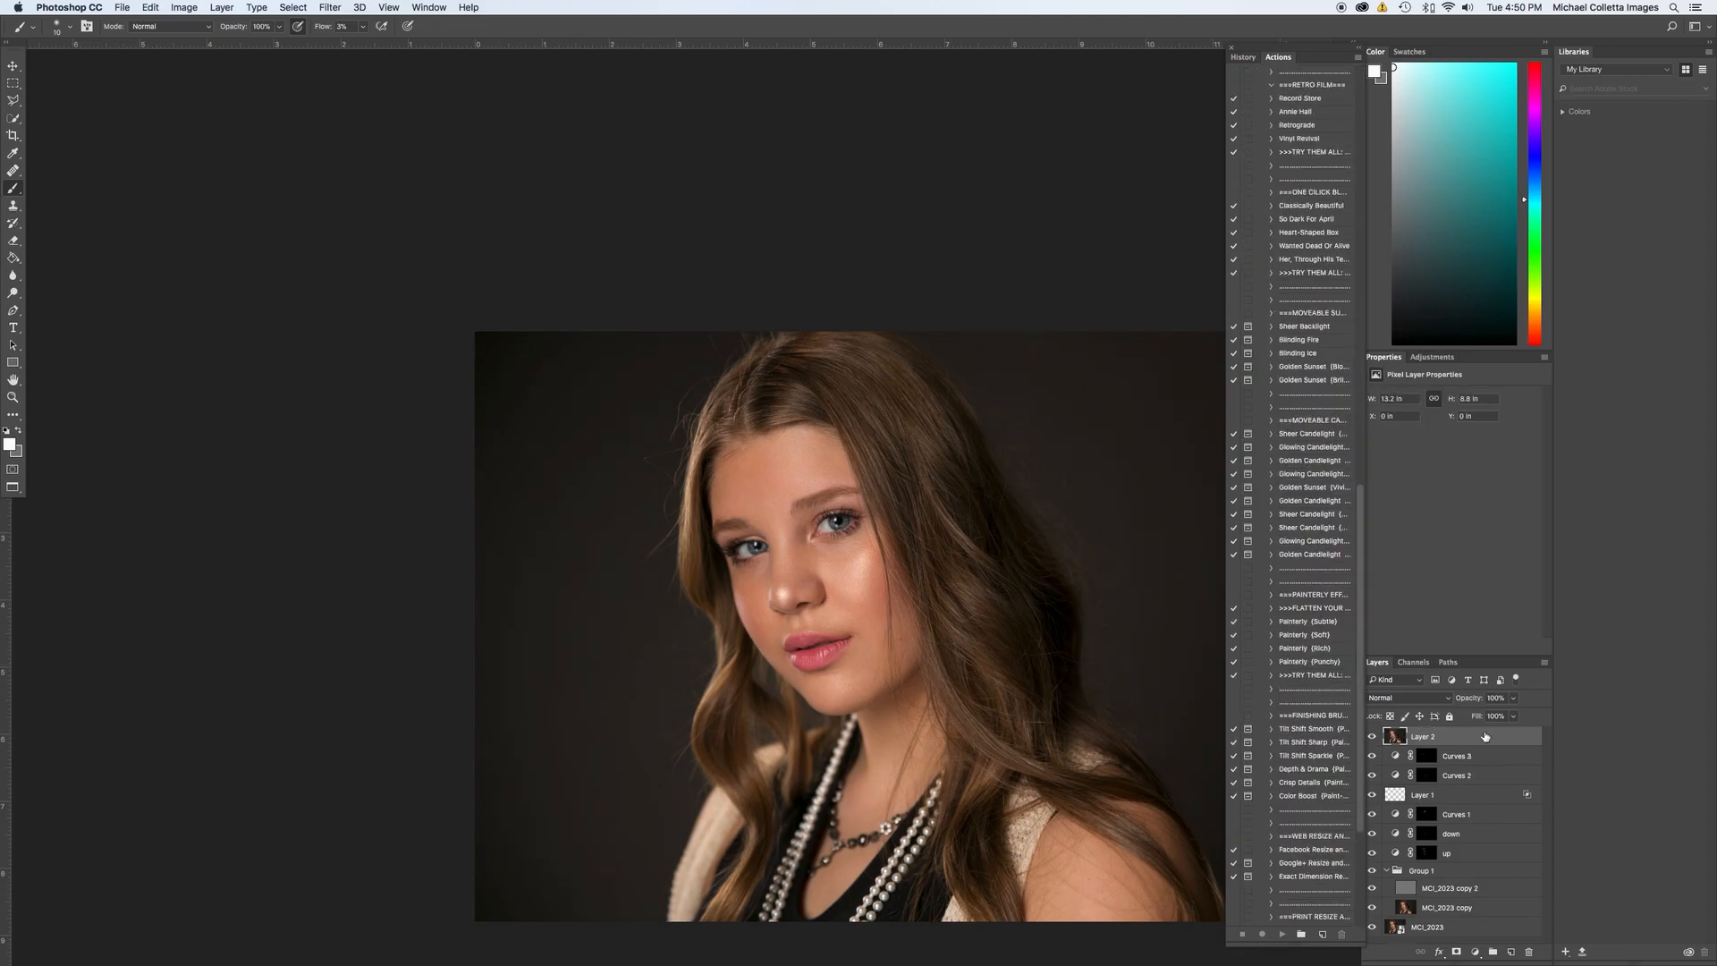
left_click(1468, 932)
left_click(1474, 952)
left_click(1442, 736)
left_click(1431, 736)
scroll(1355, 776, "down", 1)
left_click_drag(1356, 776, 1358, 888)
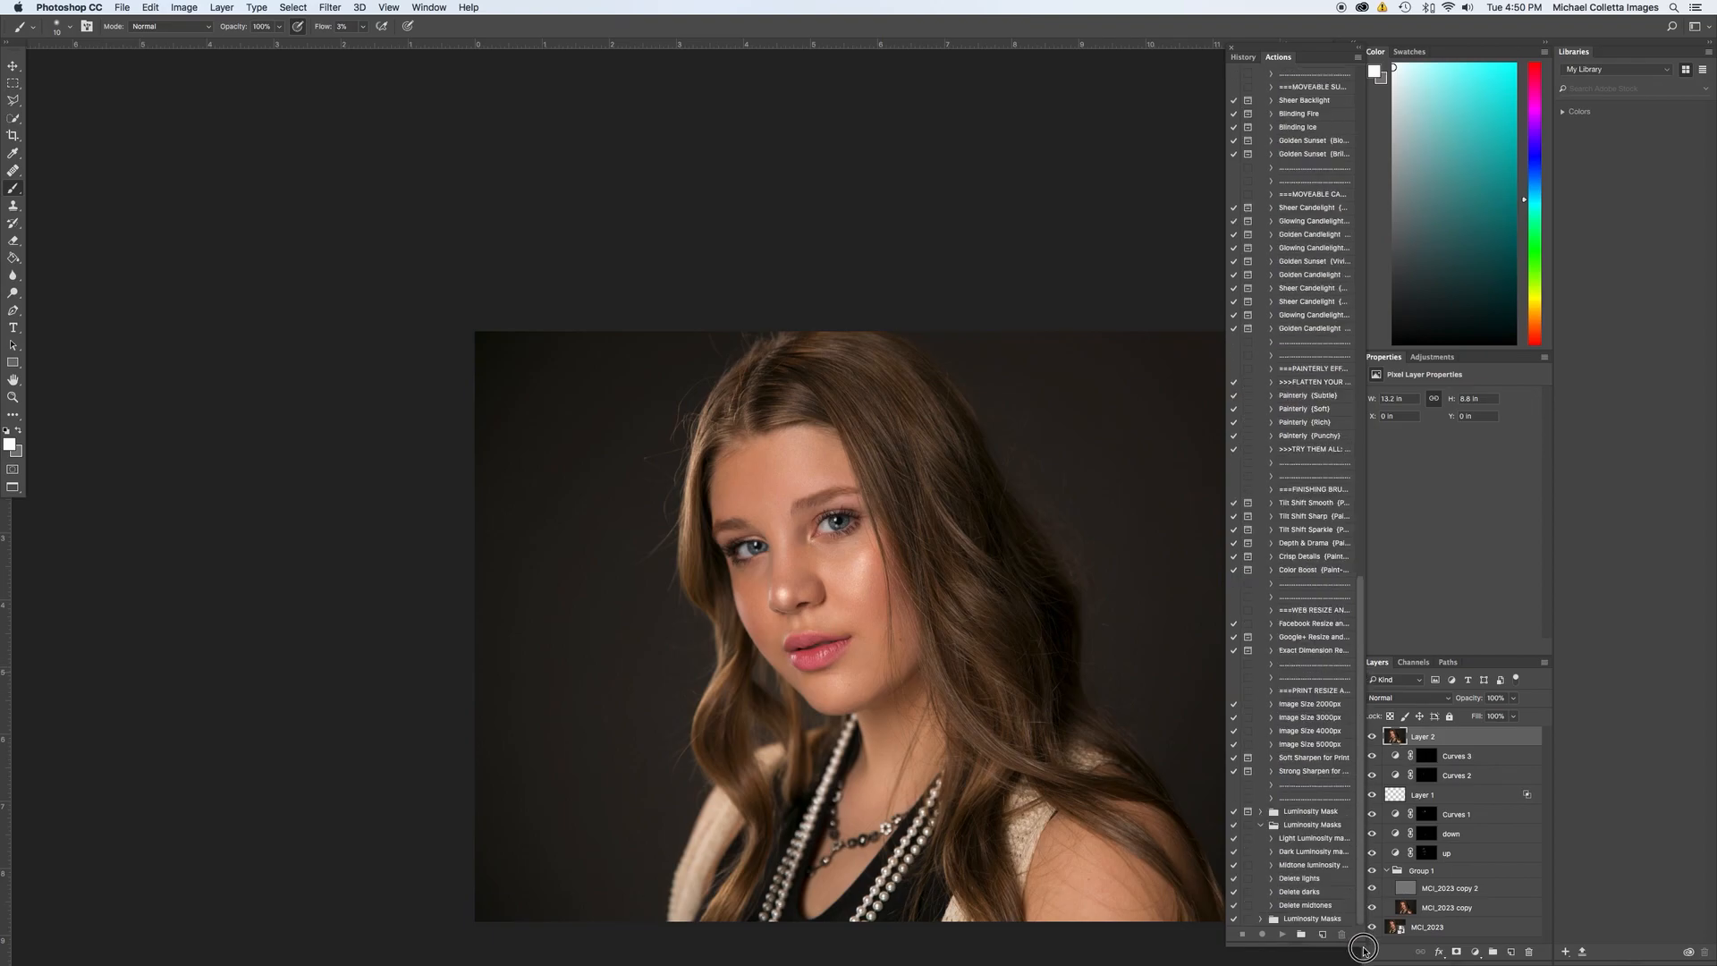
left_click(1314, 840)
left_click(1333, 865, "shift")
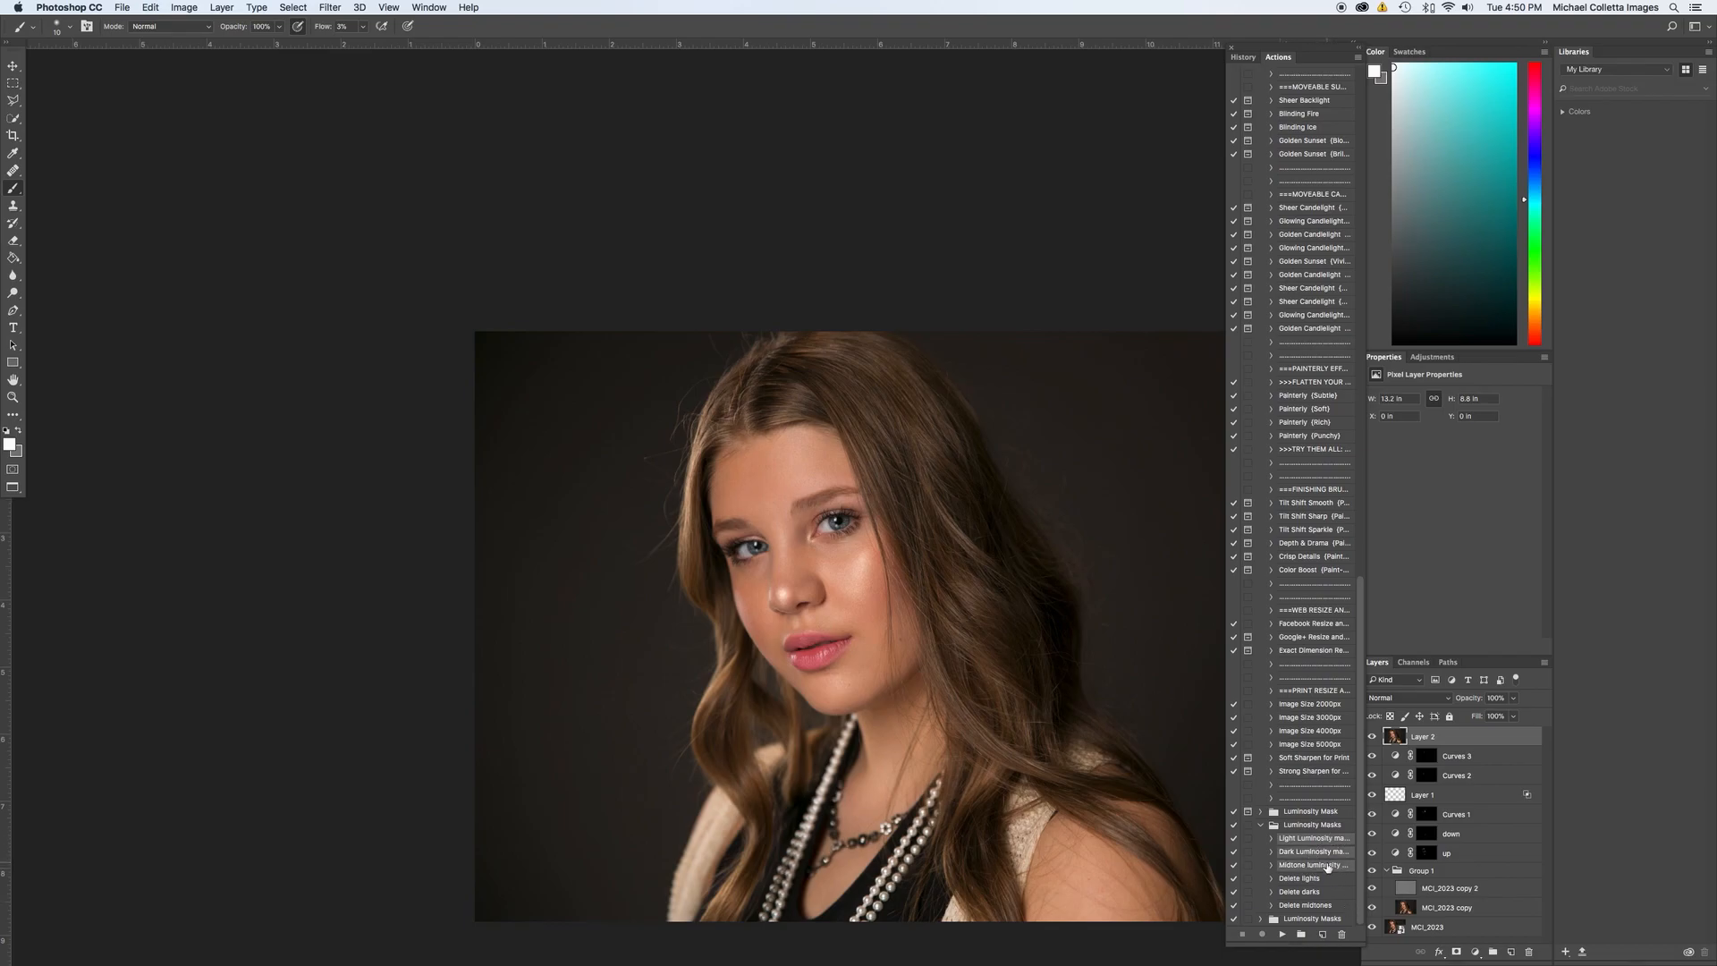
left_click(1282, 934)
Examine the generated luminosity channels, comparing Blue with Light1 through Light4 to judge which one isolates the skin highlights.
left_click(1412, 662)
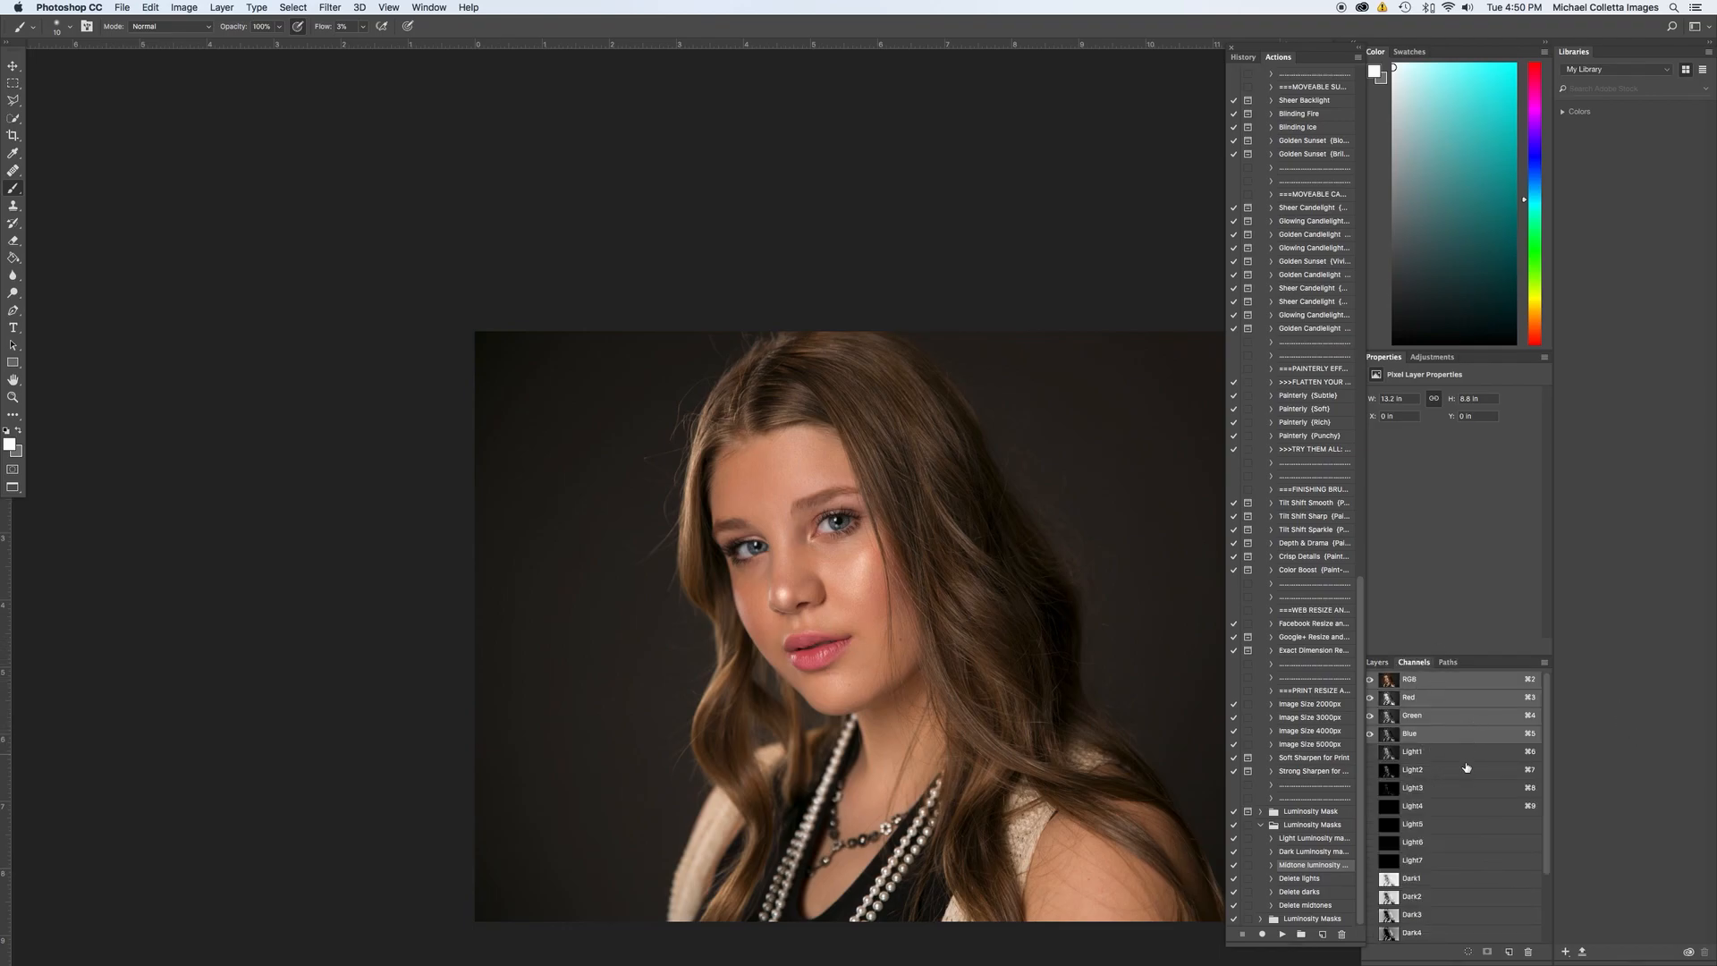
left_click_drag(1550, 807, 1548, 896)
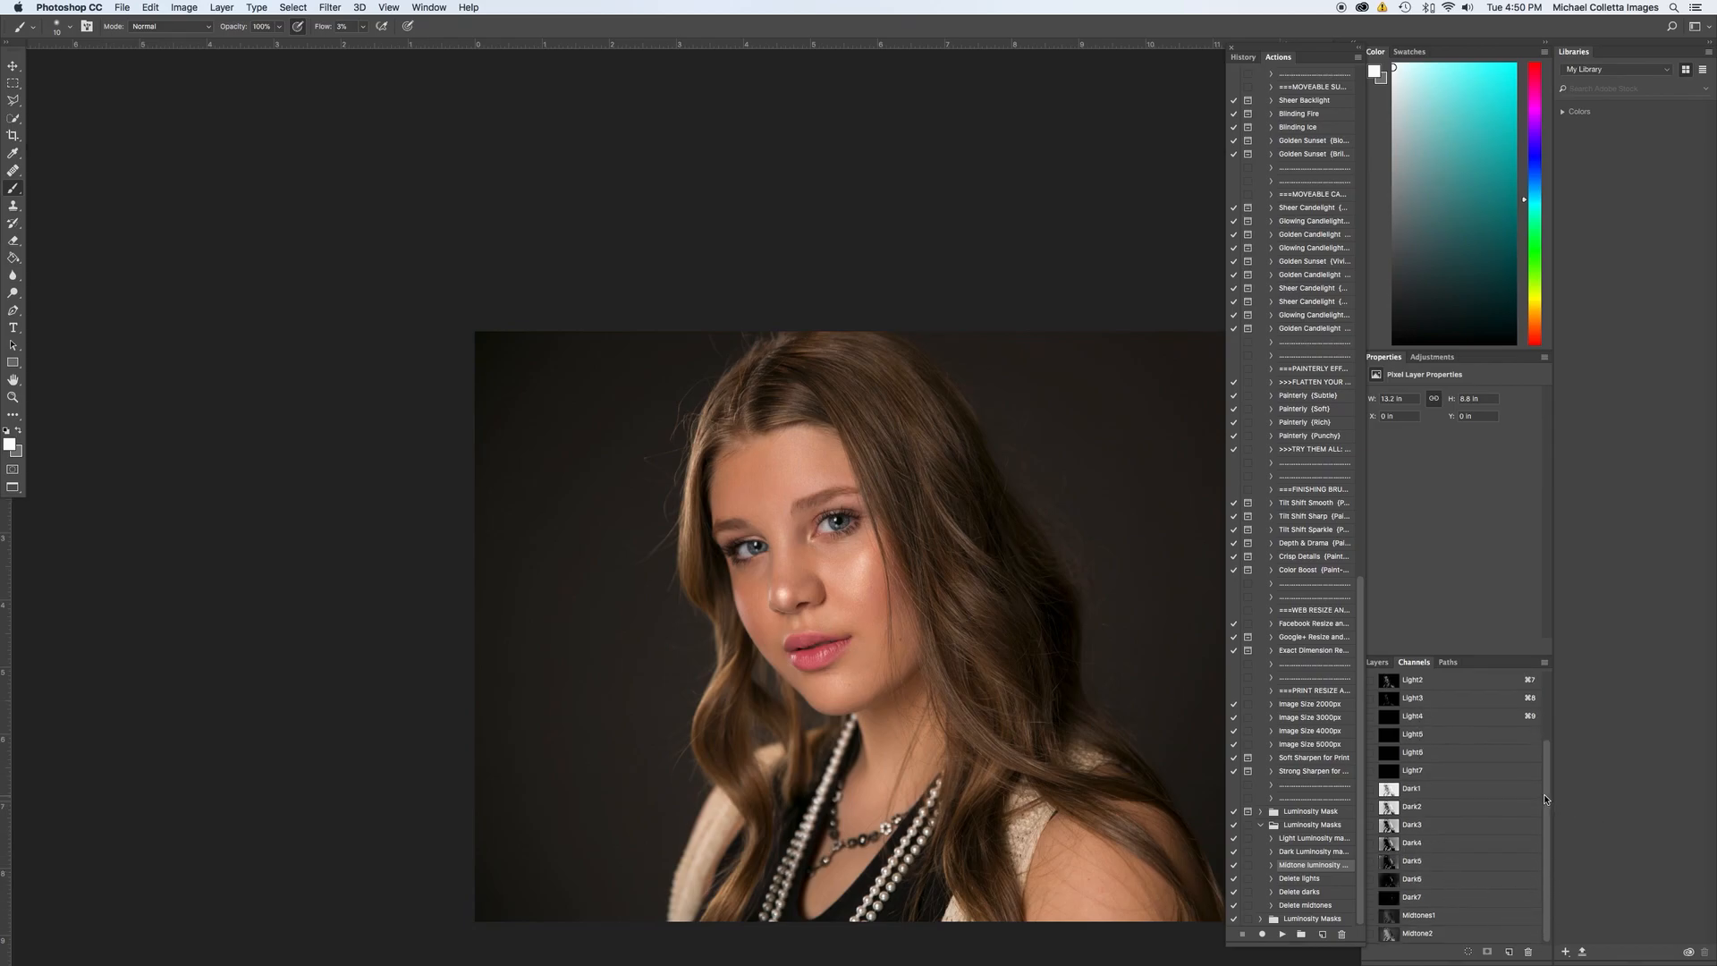
left_click_drag(1546, 812, 1548, 740)
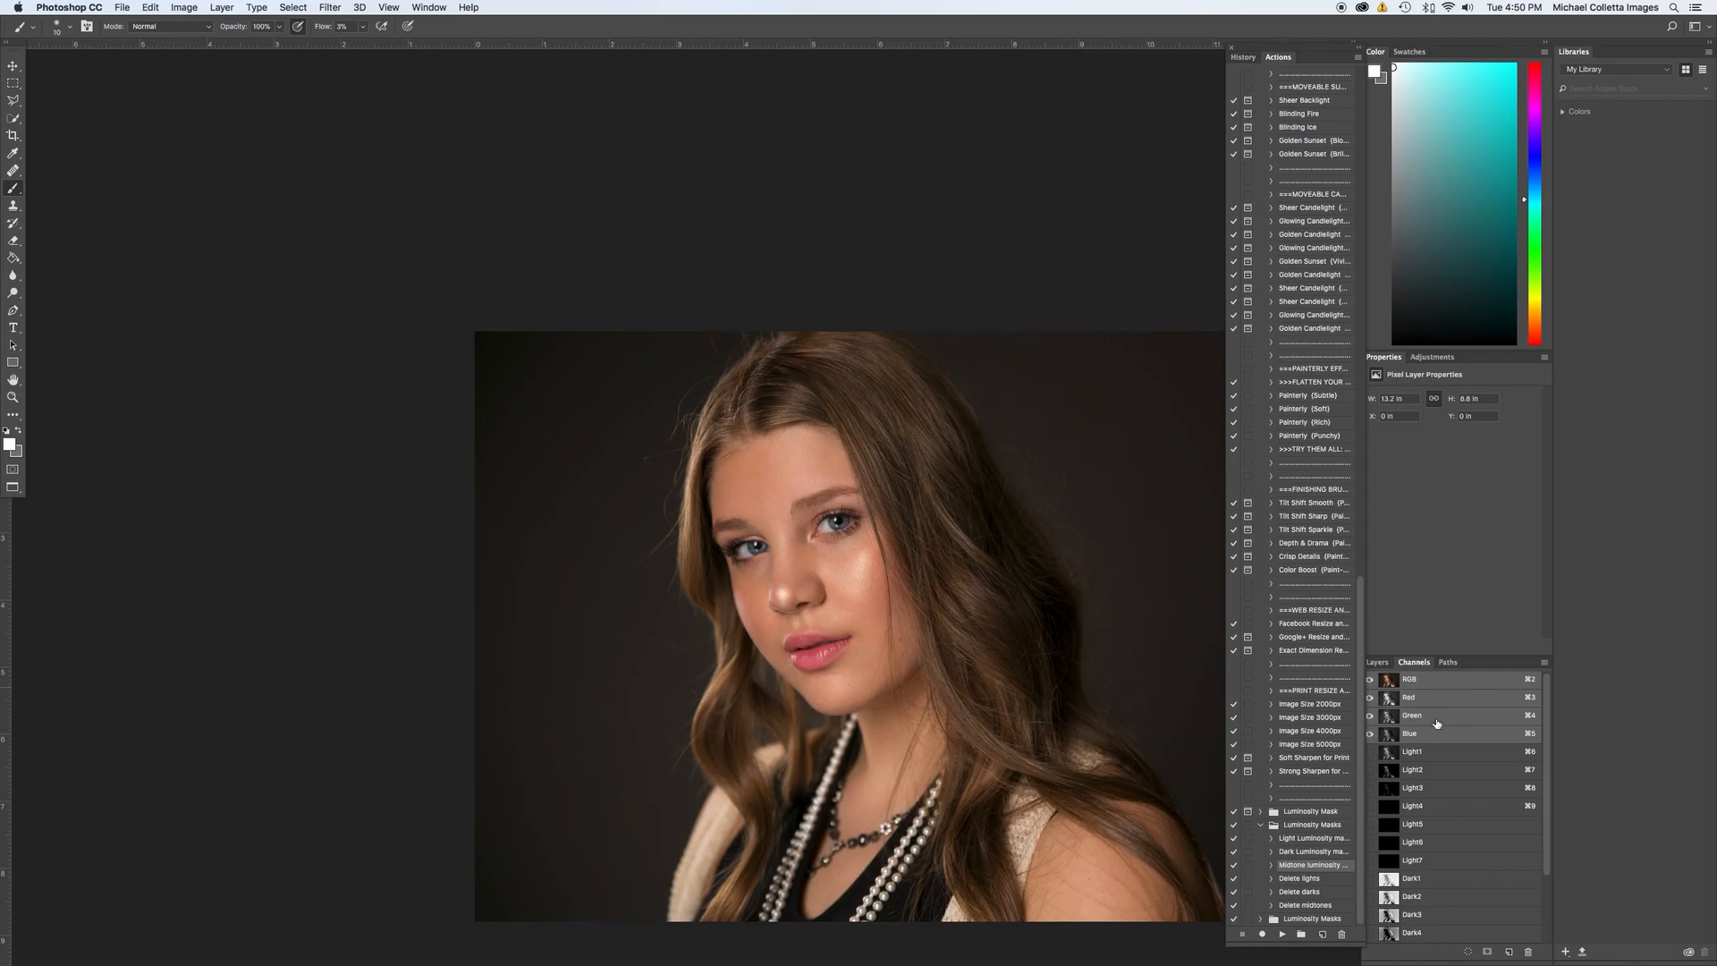
left_click(1394, 773)
left_click(1391, 751)
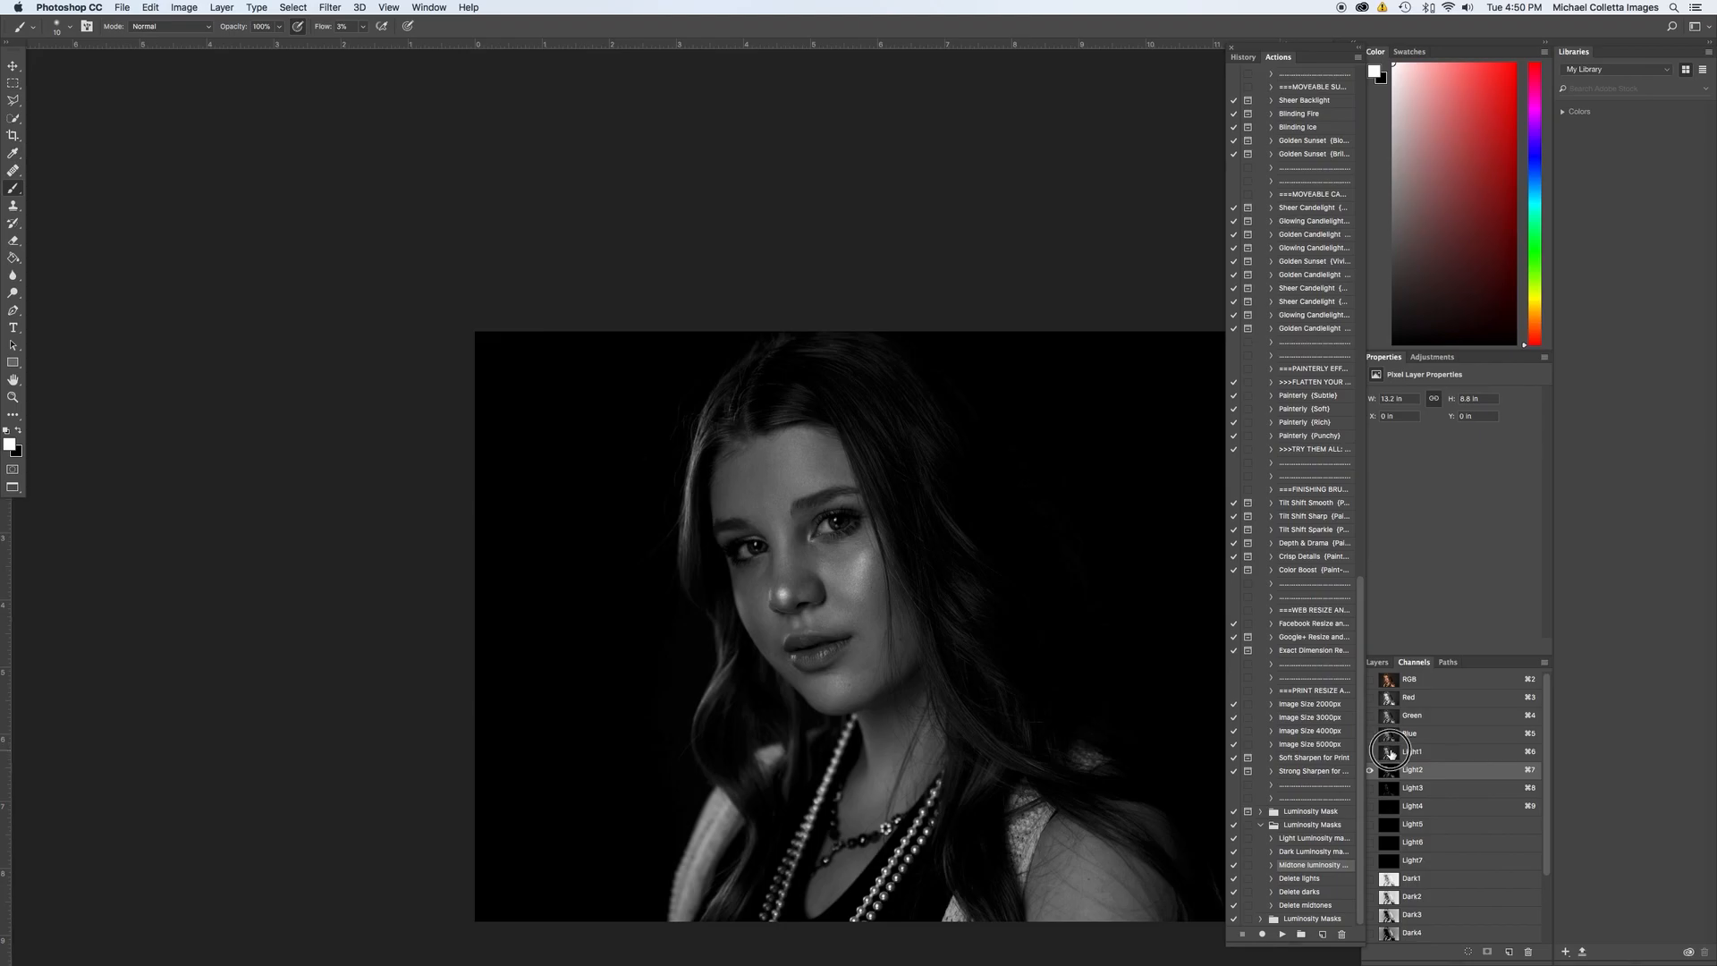
left_click(1391, 771)
left_click(1390, 789)
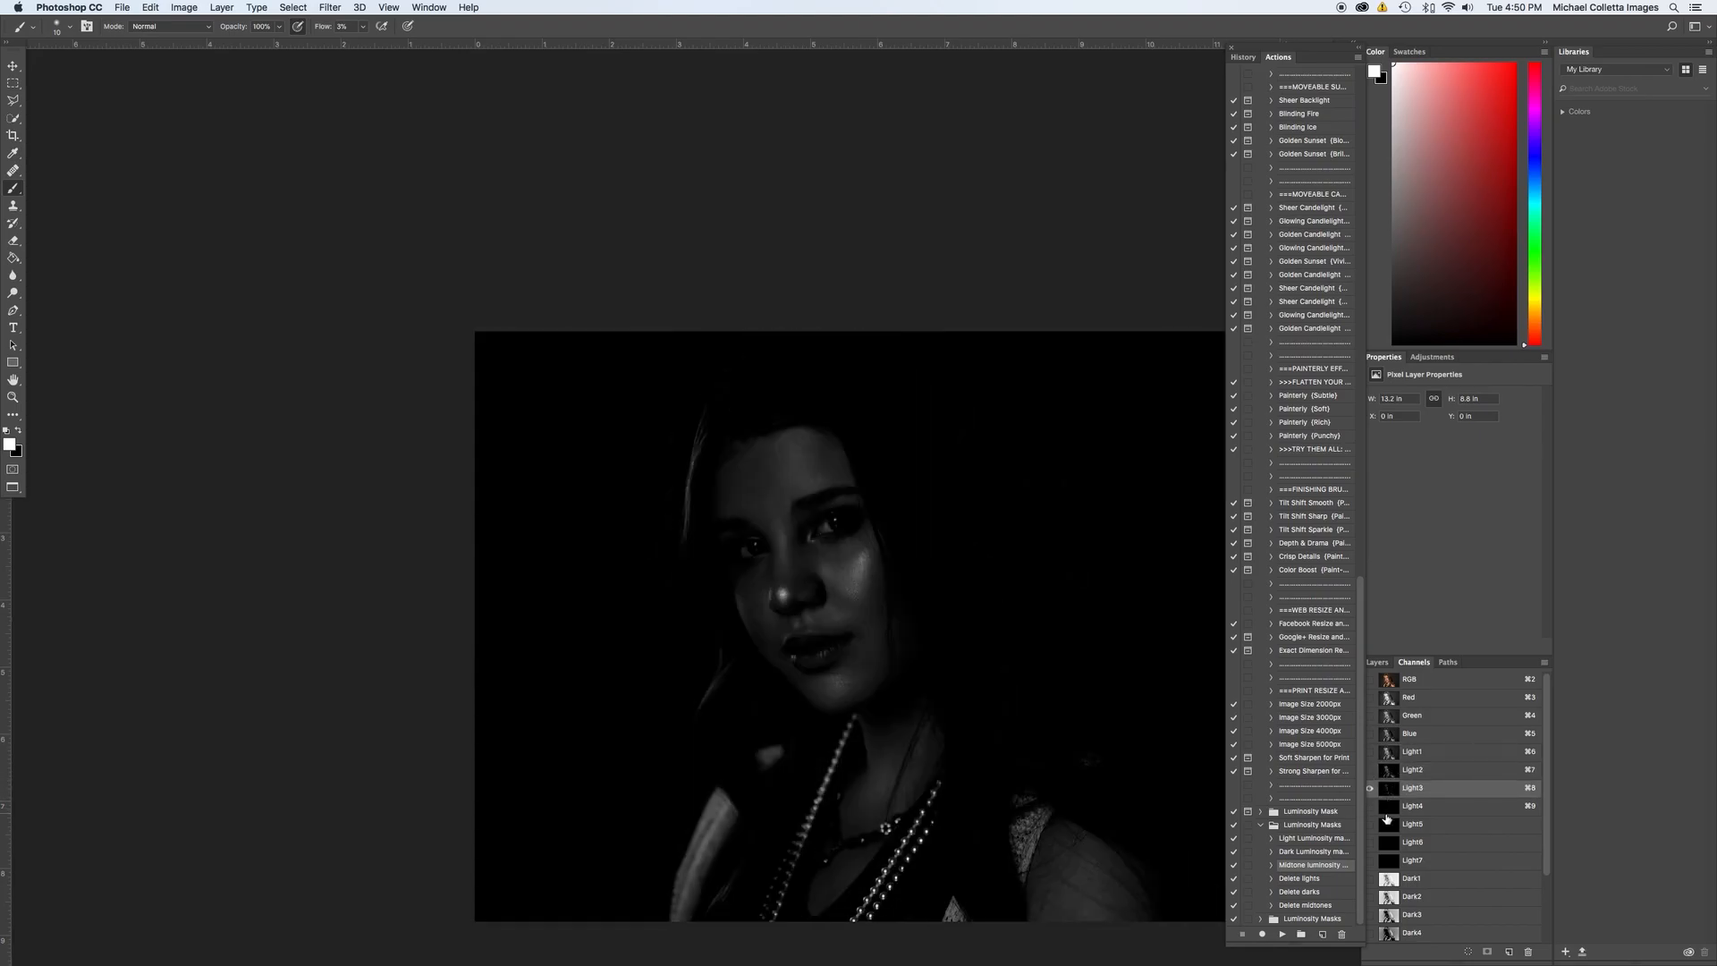
left_click(1388, 809)
left_click(1393, 790)
left_click(1391, 735)
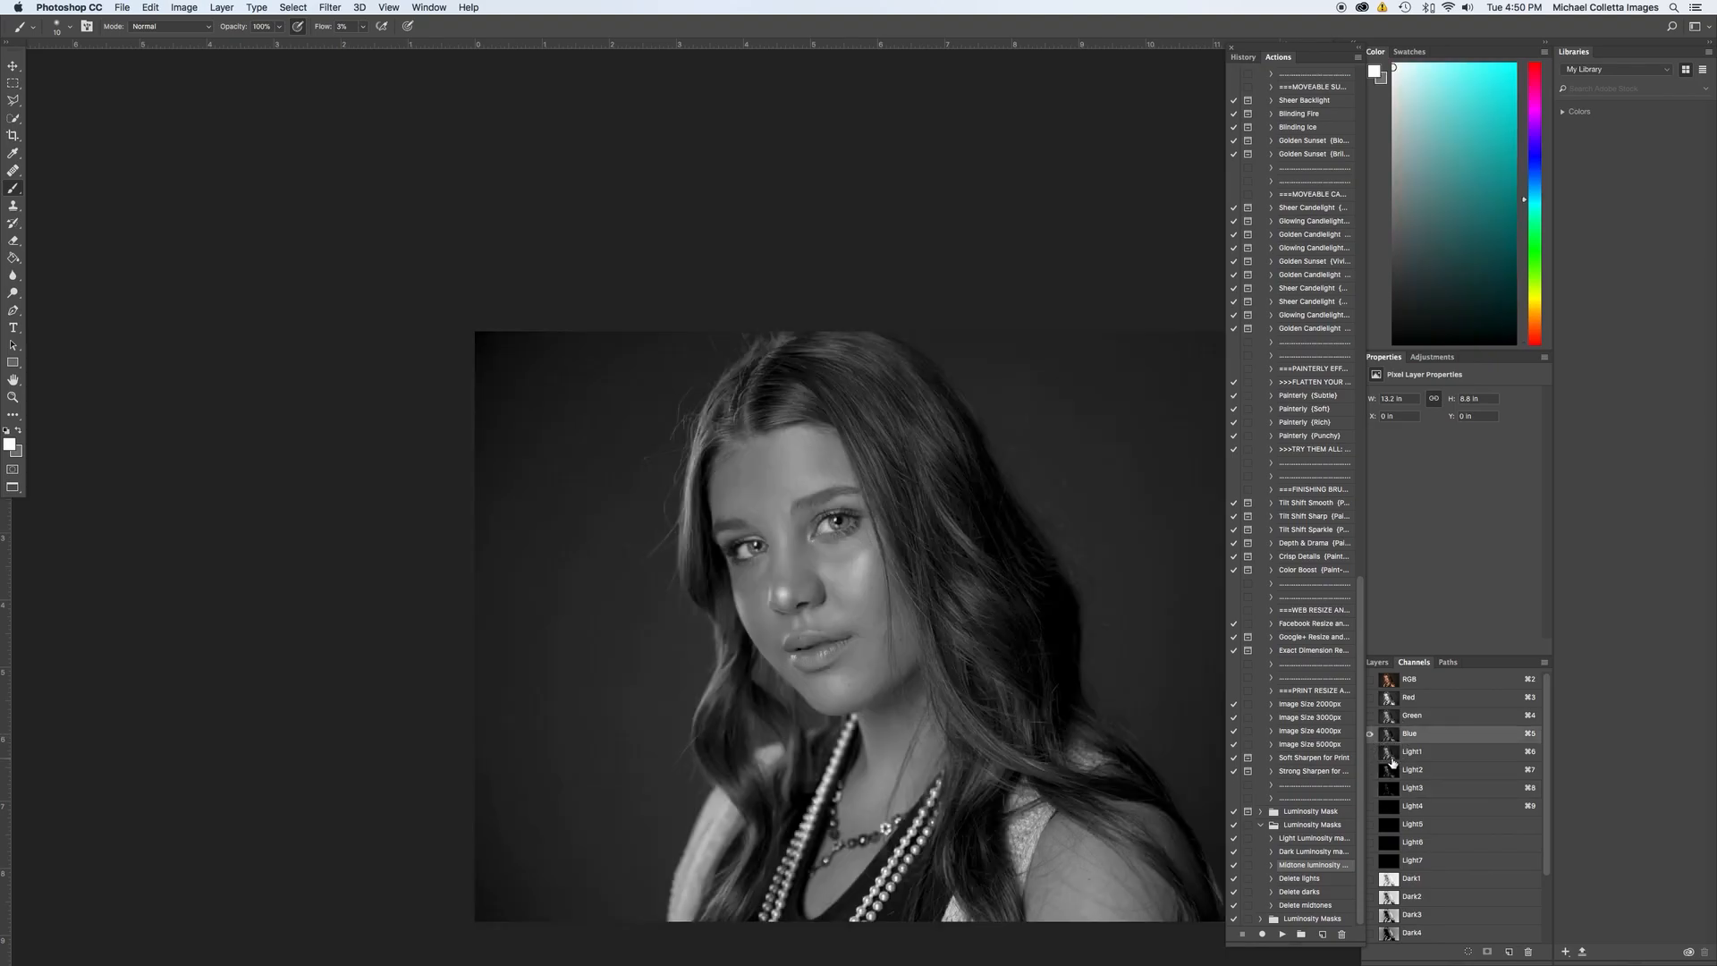
left_click(1393, 754)
left_click(1395, 771)
left_click(1392, 790)
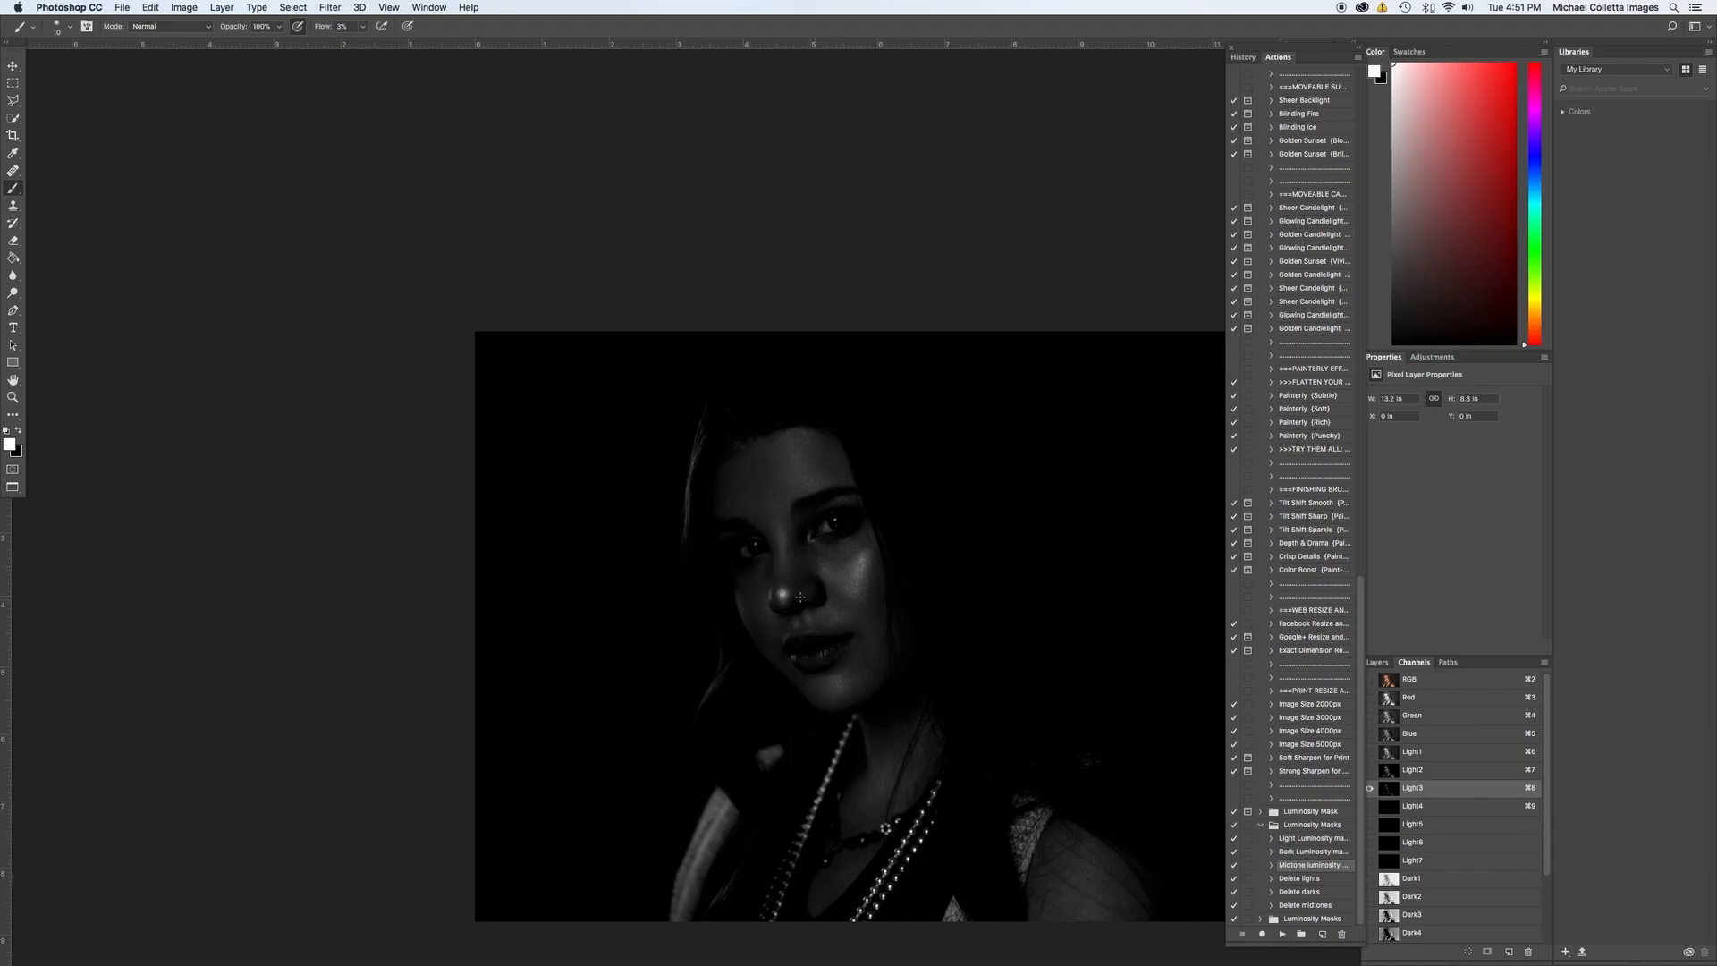
Load the Light3 channel as a selection and add a Curves layer masked by it, raising the midtones.
left_click(1389, 793, "super")
left_click(1411, 681)
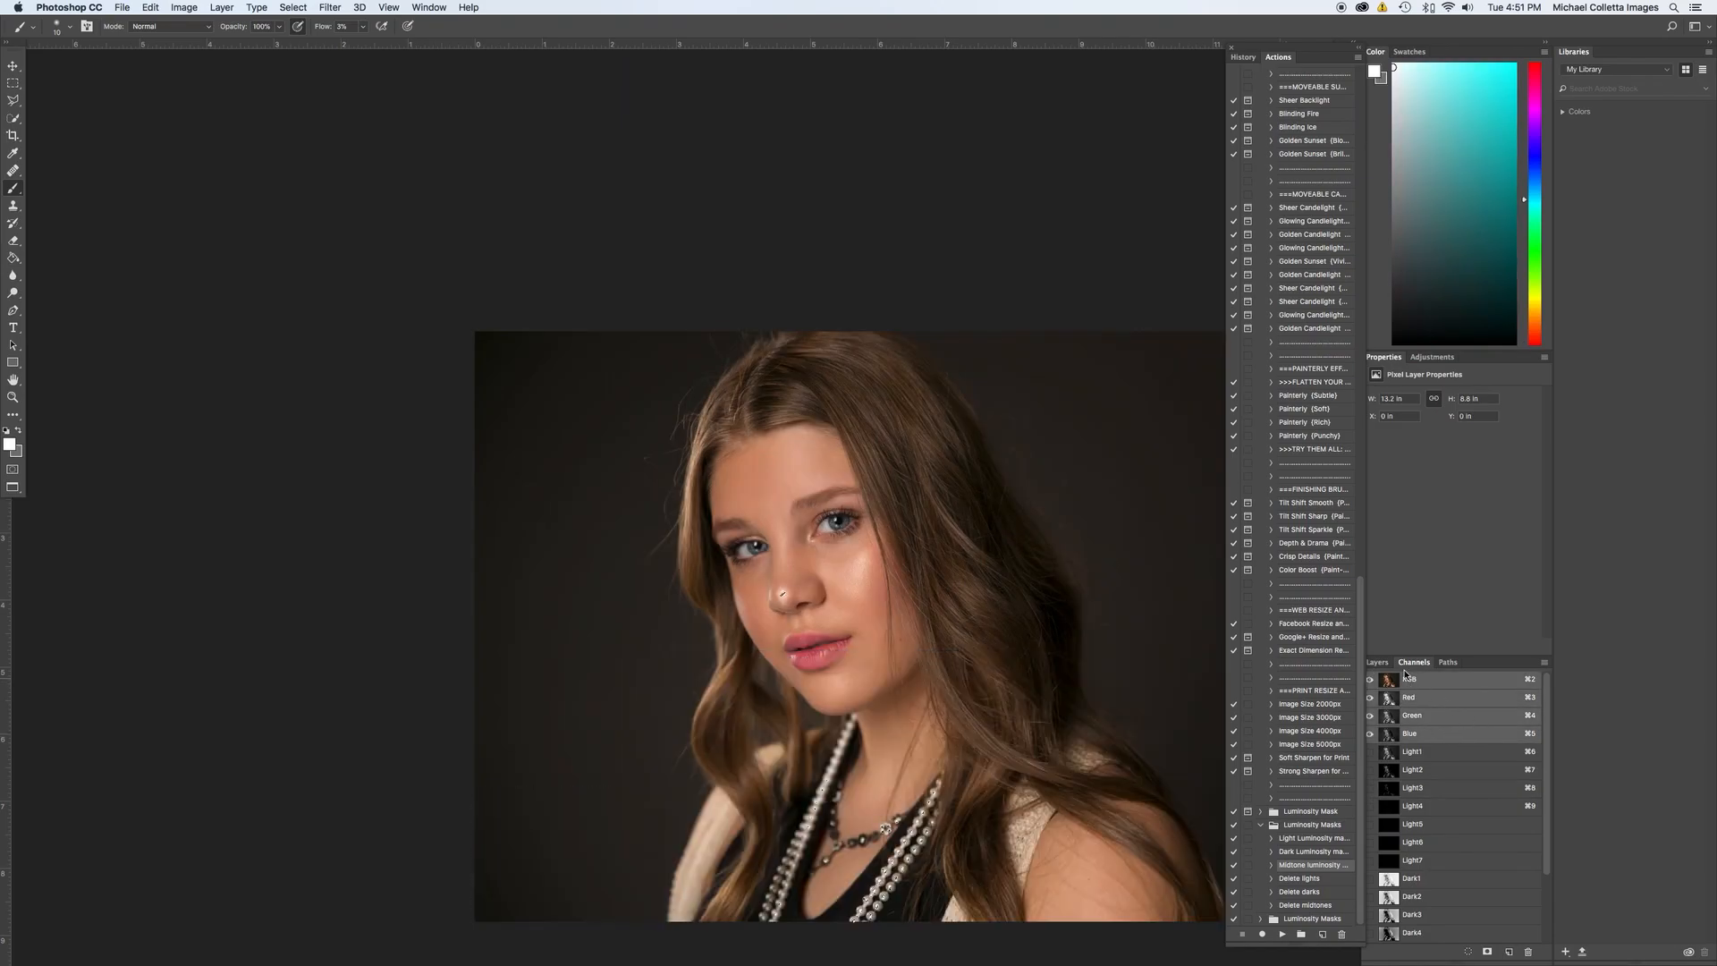
left_click(1377, 662)
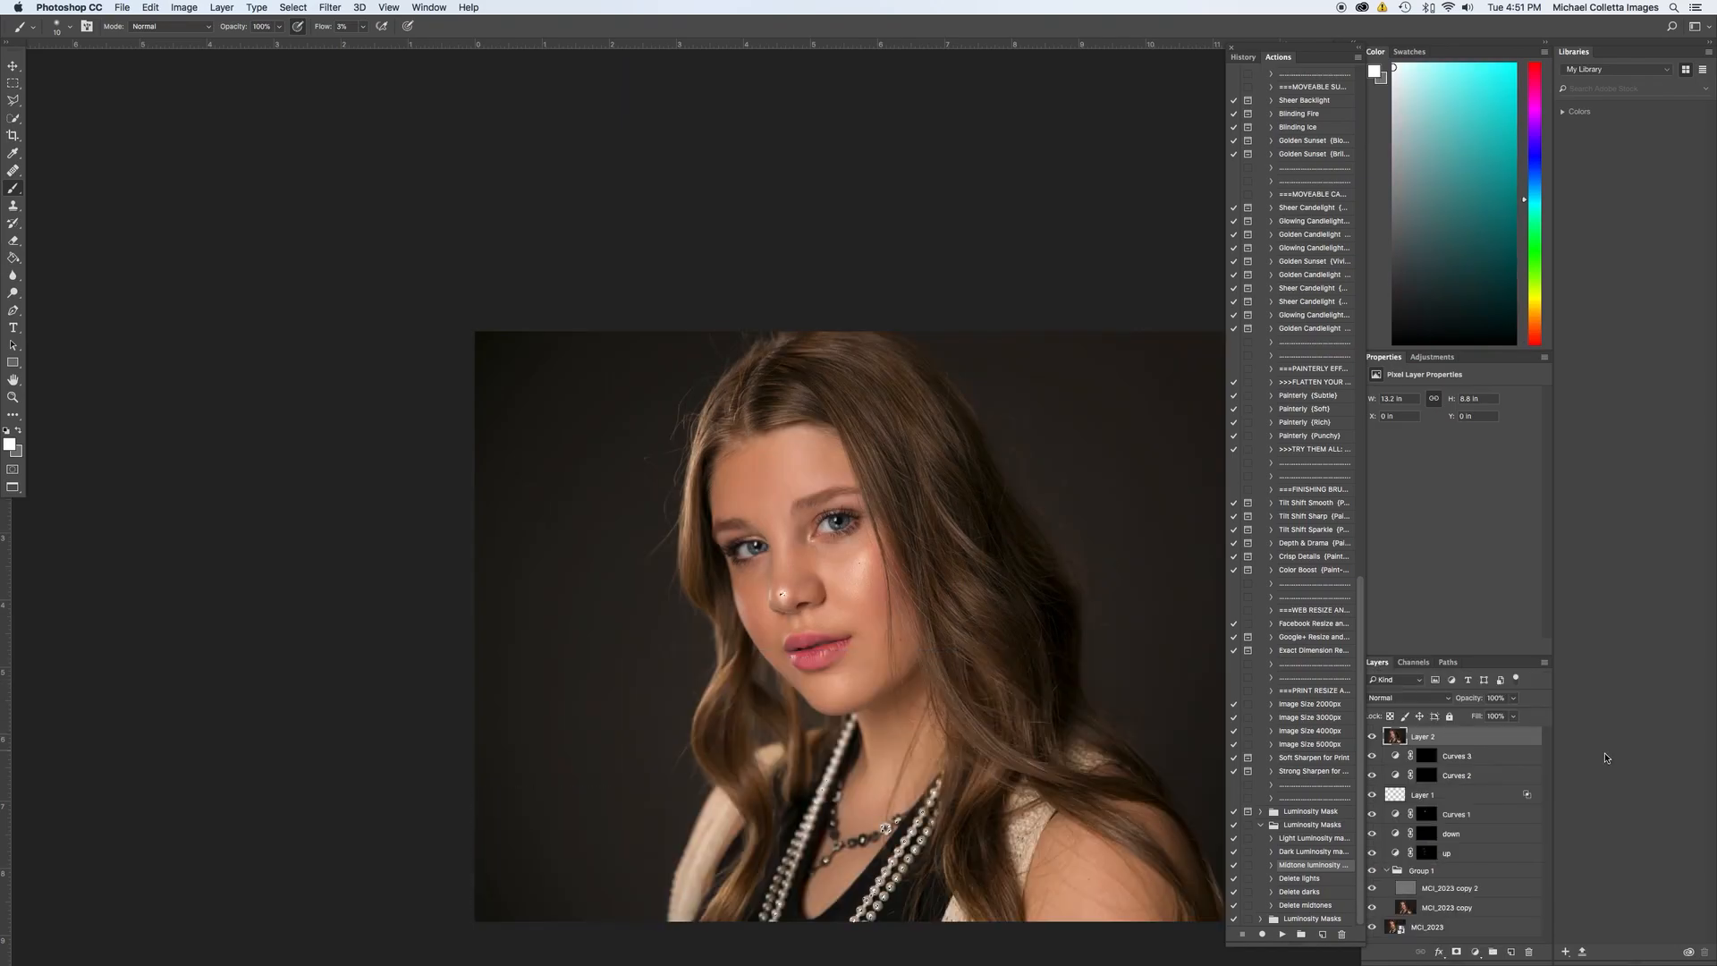
left_click(1475, 952)
left_click(1518, 761)
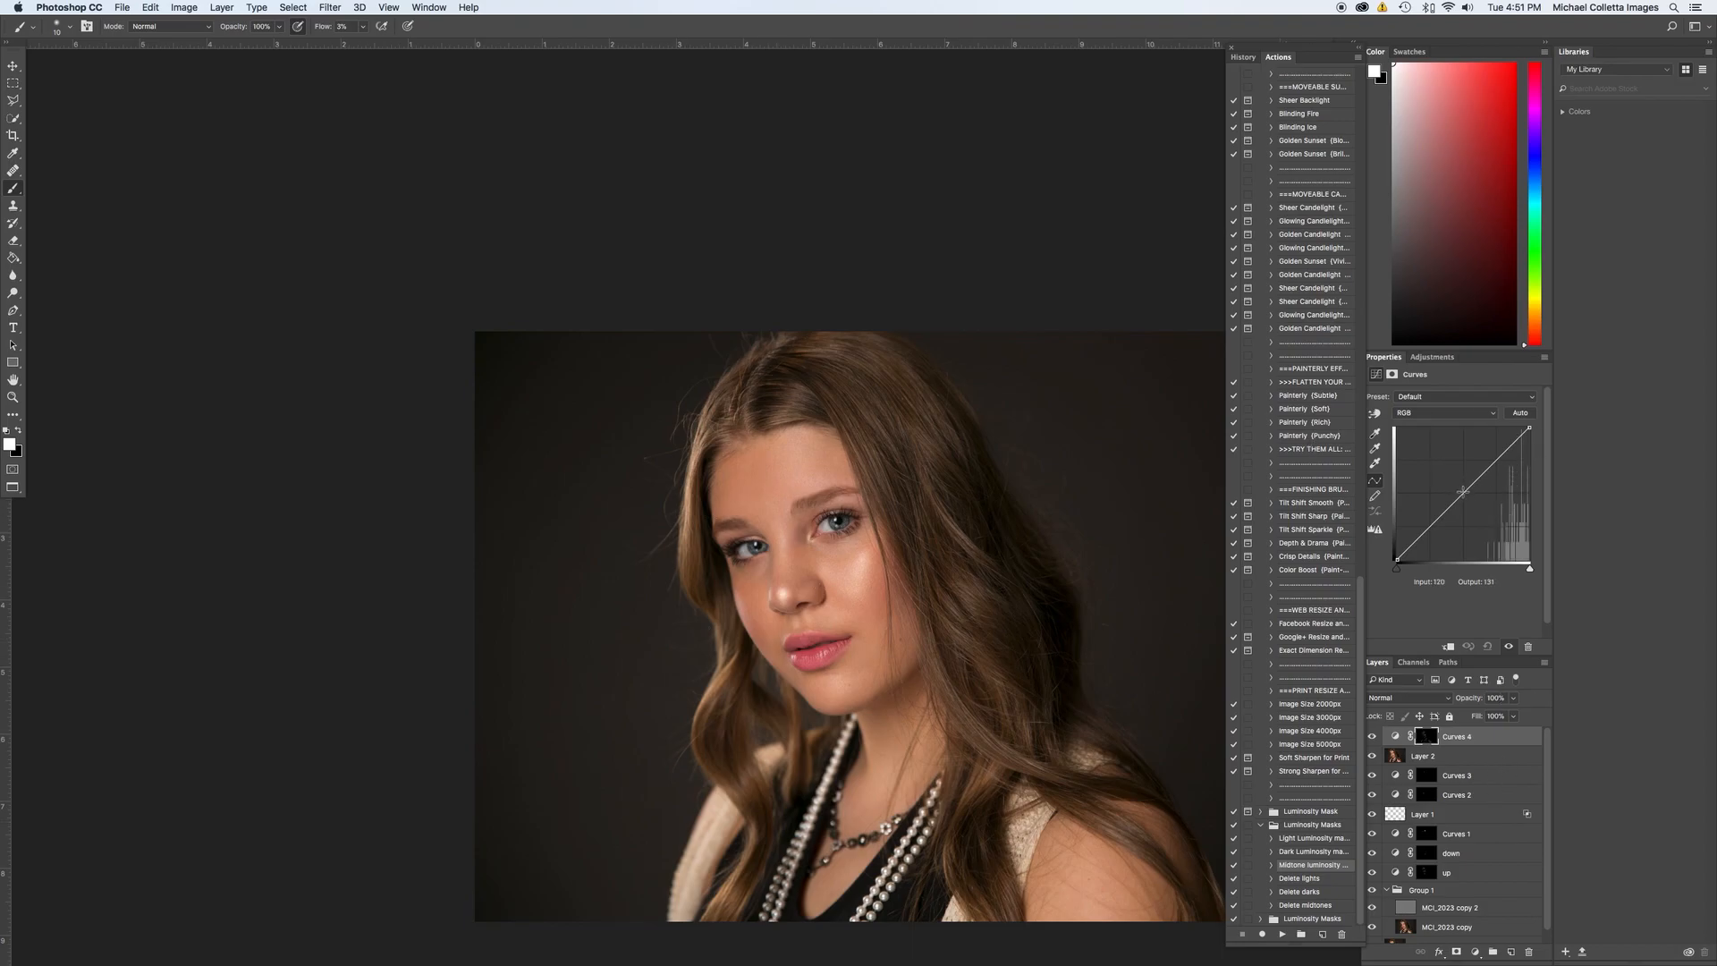
mouse_move(1465, 487)
left_mouse_down()
mouse_move(1443, 448)
mouse_move(1482, 507)
mouse_move(1467, 475)
left_mouse_up()
Enlarge the brush to 100 px and paint black on the Curves 4 mask across the nose and cheek.
left_click(1426, 737)
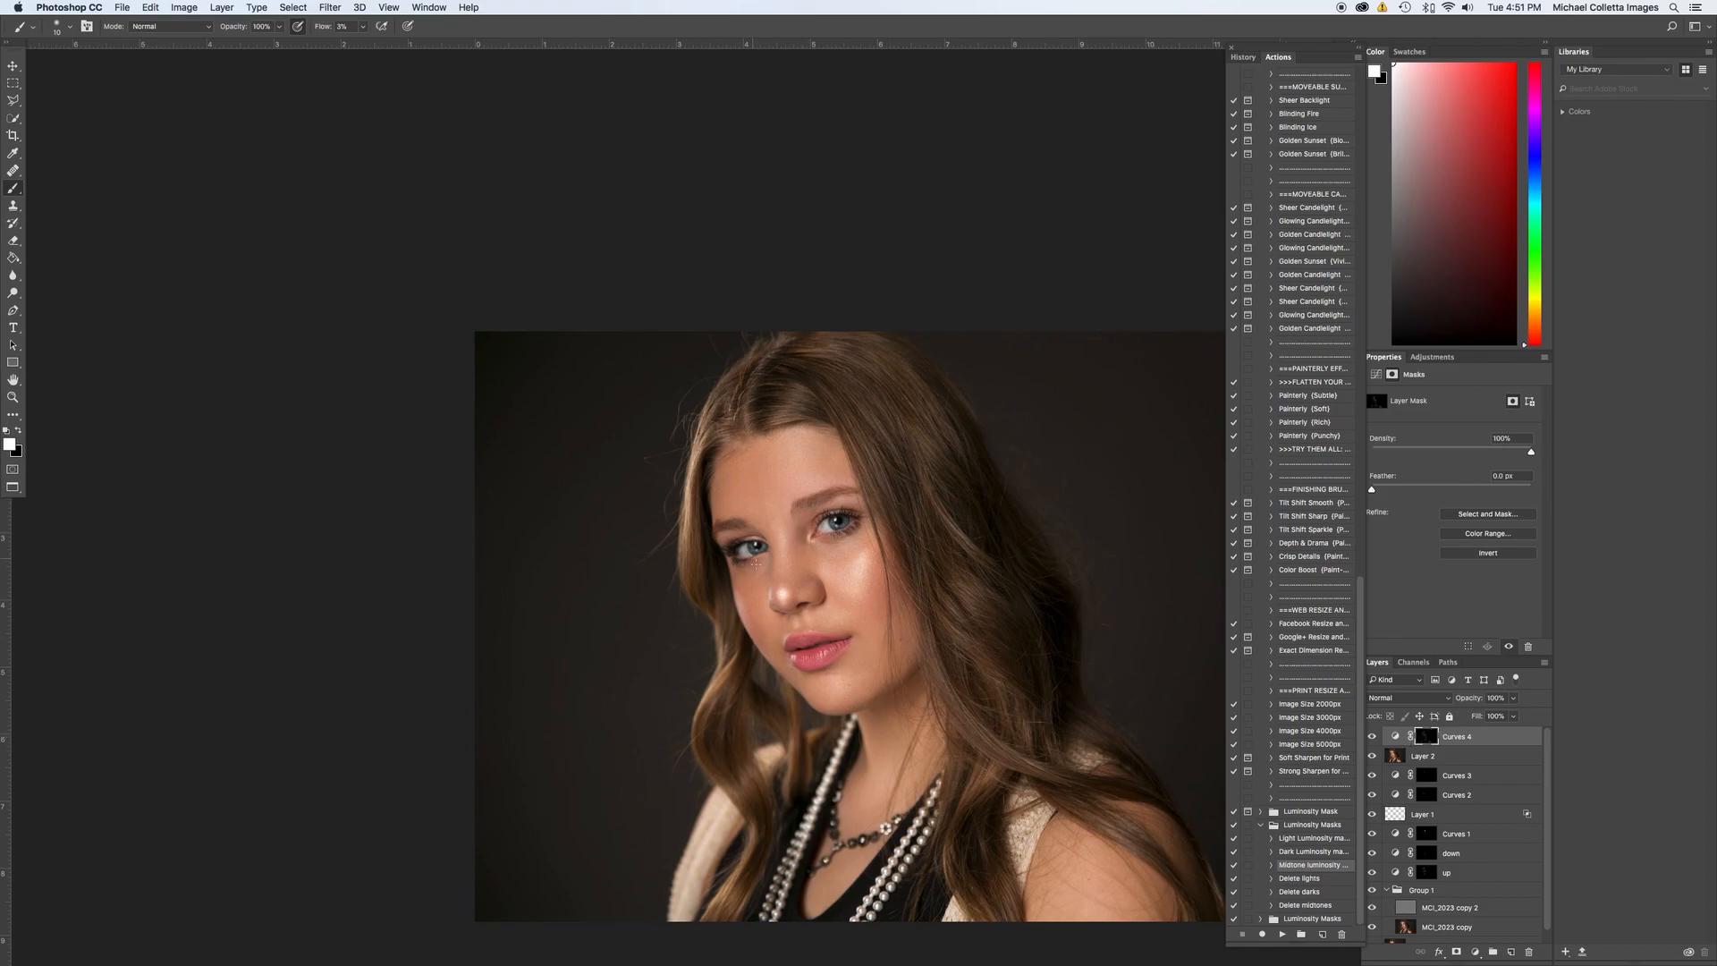
key("bracketright")
key("bracketright")
key("bracketright")
key("bracketright")
key("bracketright")
key("bracketright")
key("bracketright")
key("bracketright")
key("x")
mouse_move(787, 597)
left_mouse_down()
mouse_move(783, 555)
mouse_move(902, 598)
mouse_move(868, 551)
mouse_move(854, 585)
mouse_move(867, 553)
mouse_move(829, 577)
mouse_move(864, 592)
mouse_move(826, 571)
mouse_move(867, 572)
left_mouse_up()
Delete the stamped Layer 2 and make Curves 4 the active layer.
left_click(1467, 757)
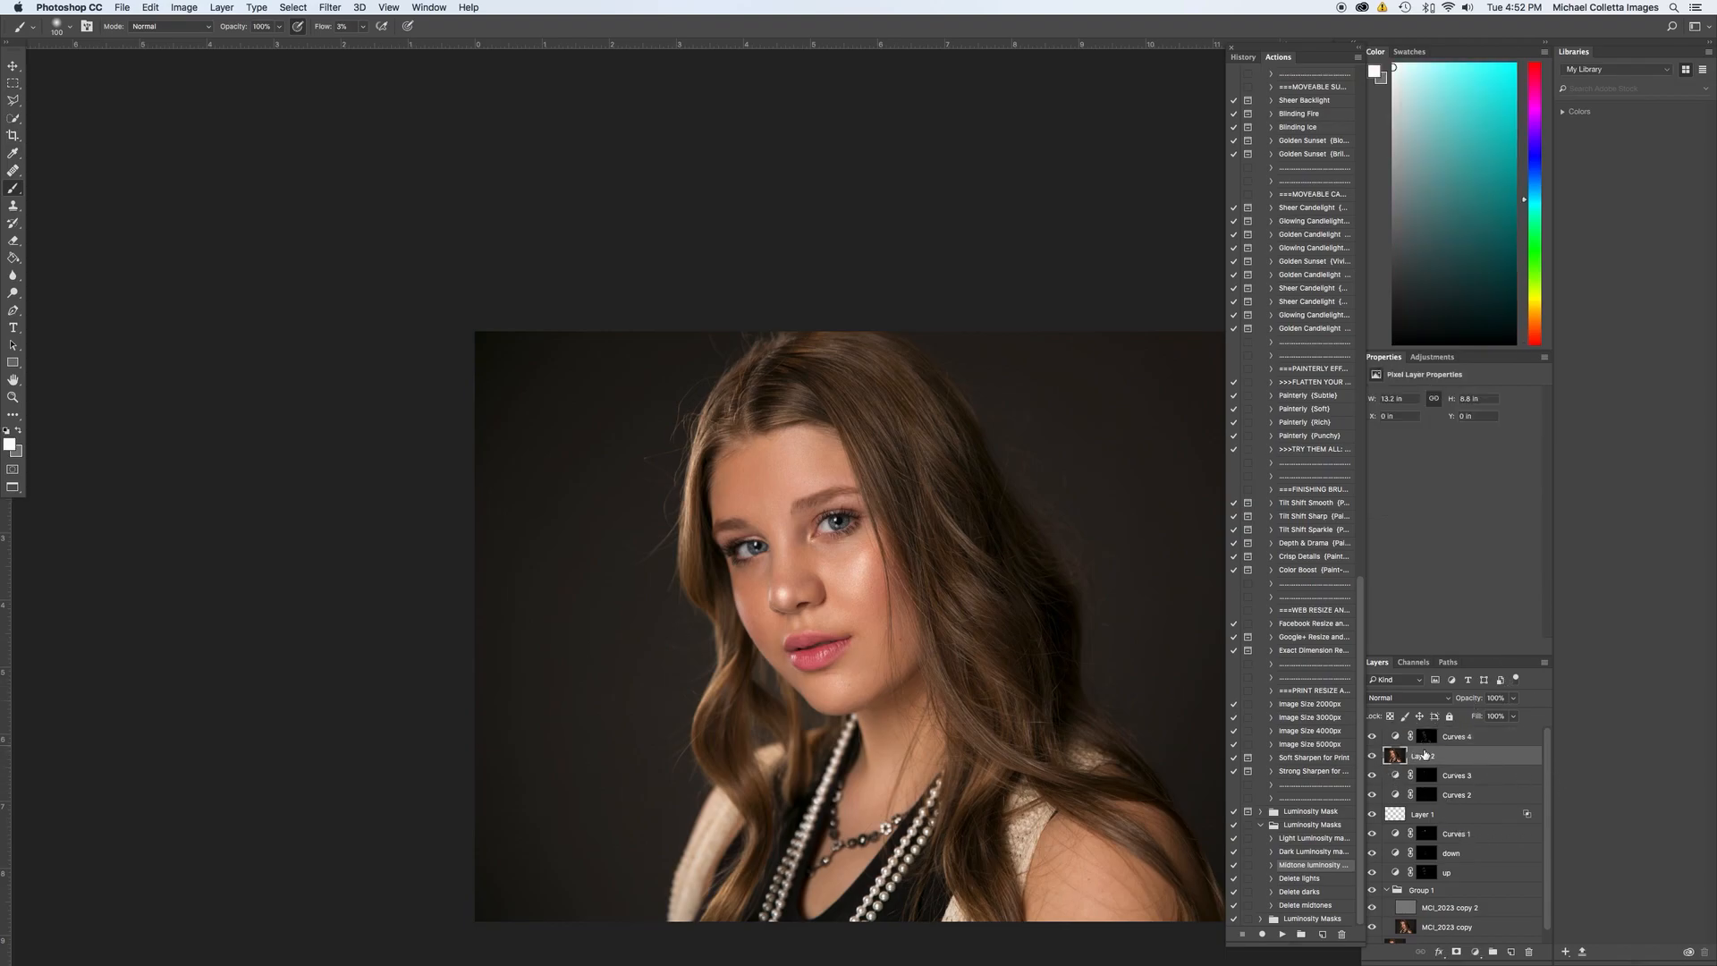
key("Delete")
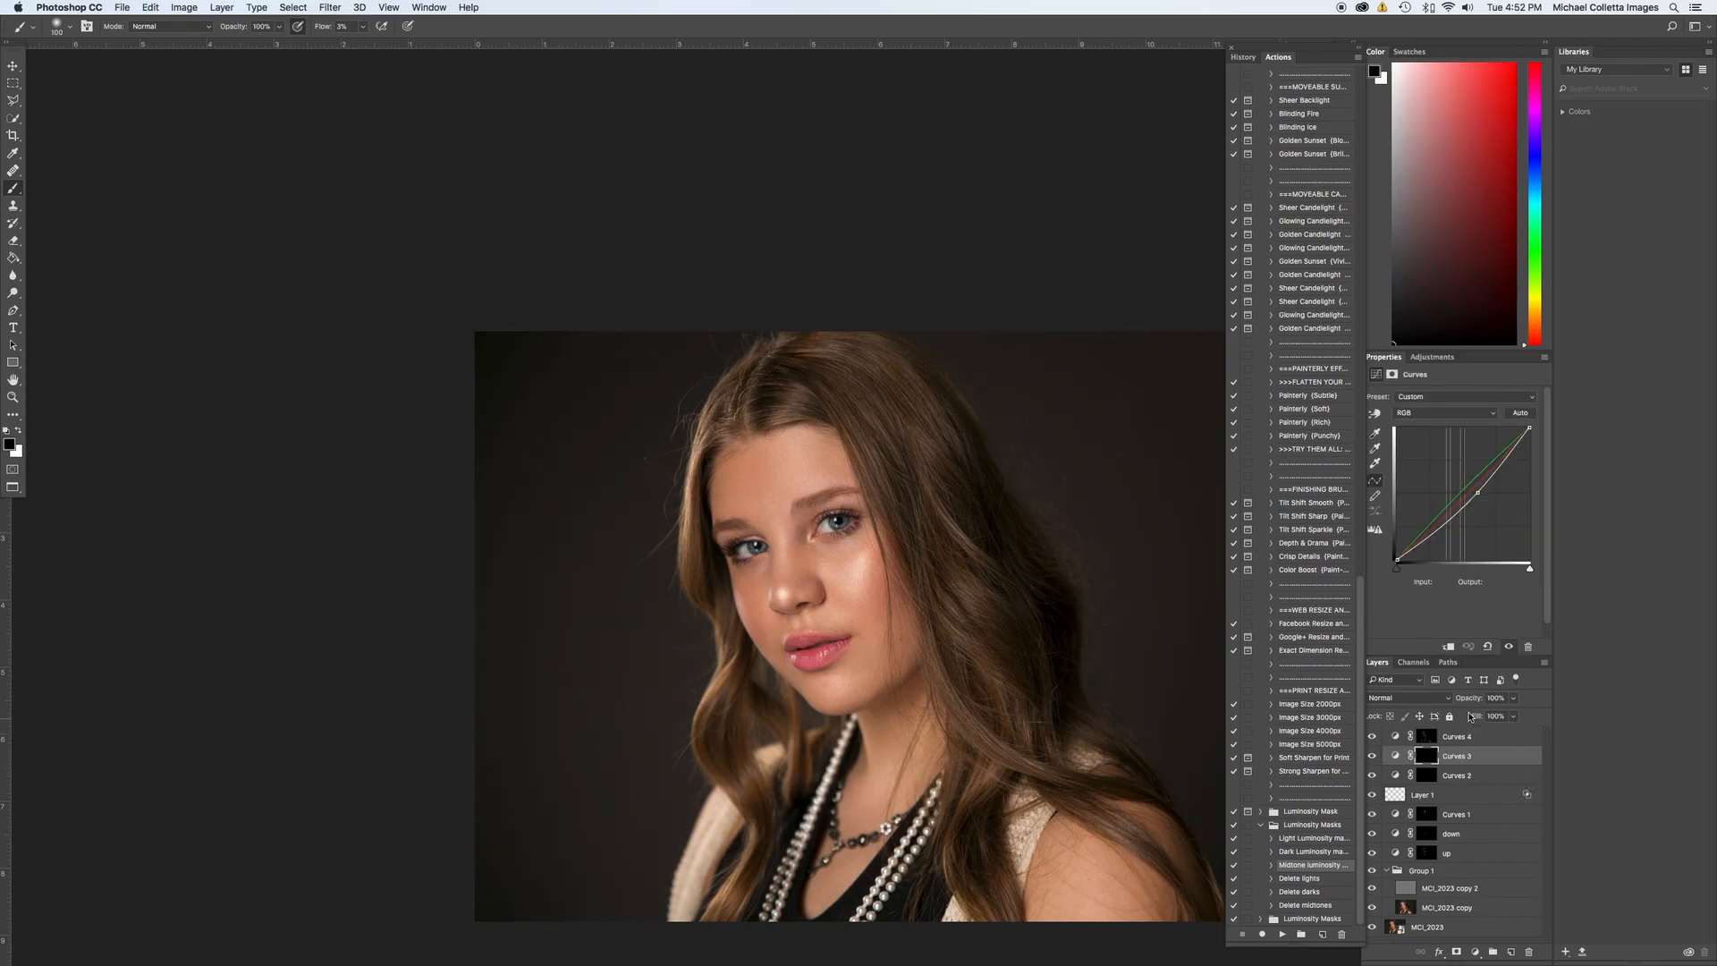
left_click(1477, 736)
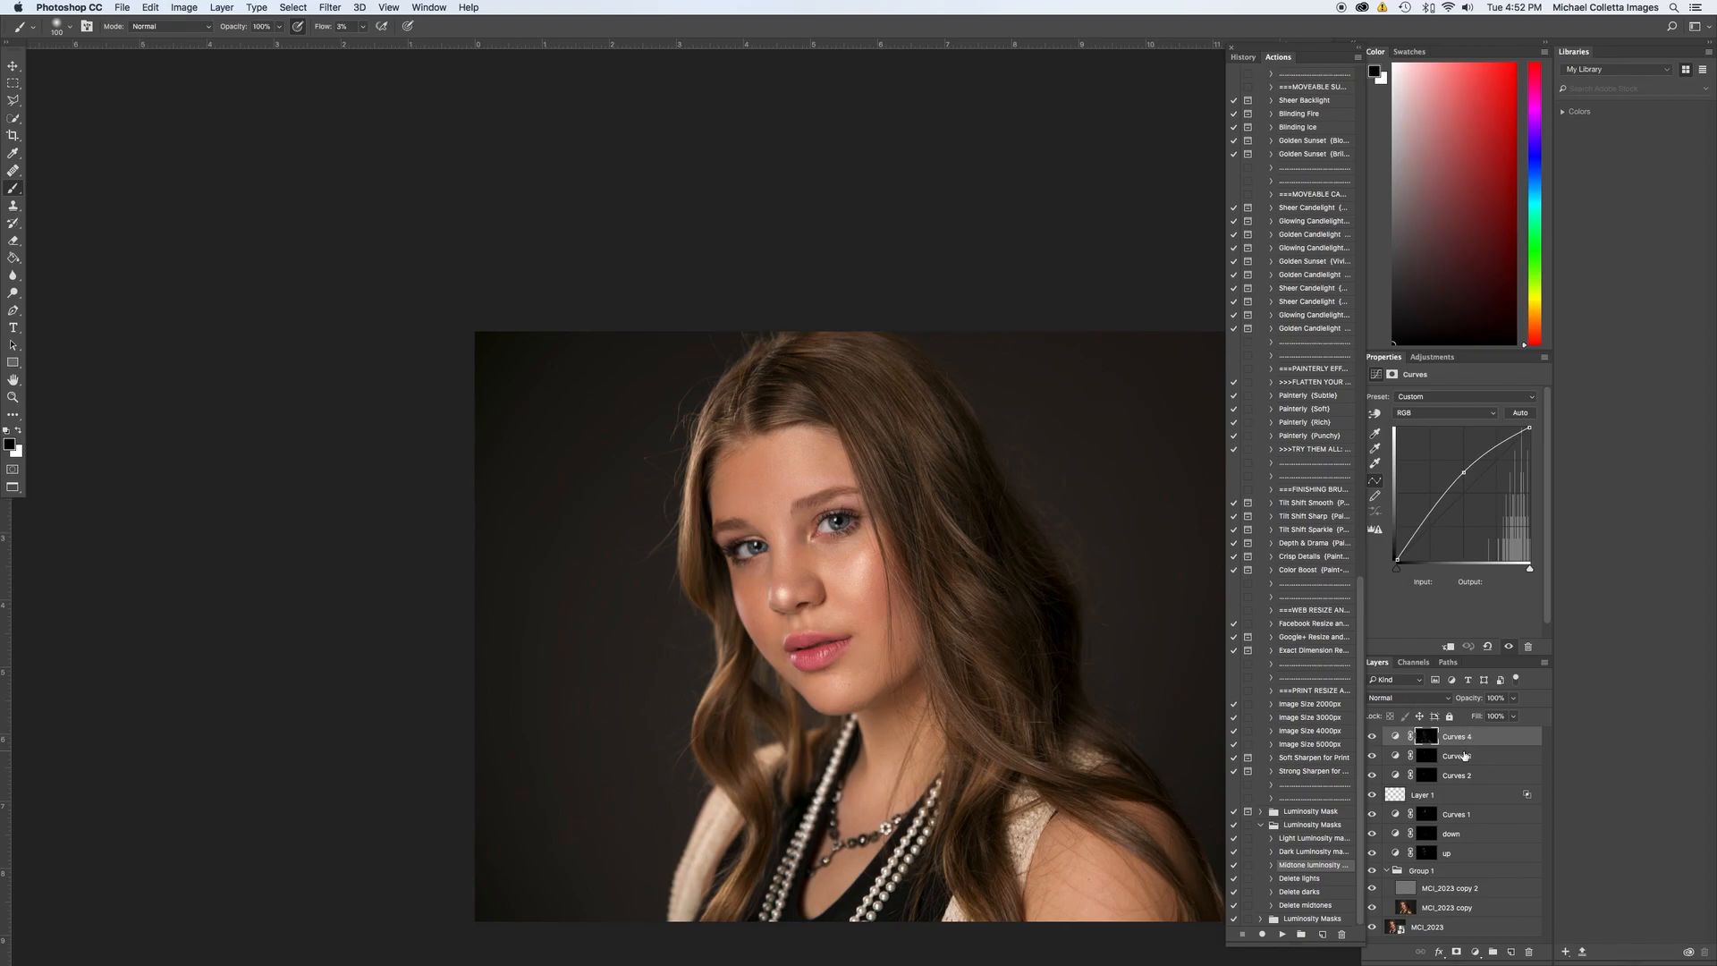
Add a Curves layer above Curves 4, raise input 117 to output 145, and invert its mask to black.
left_click(1475, 951)
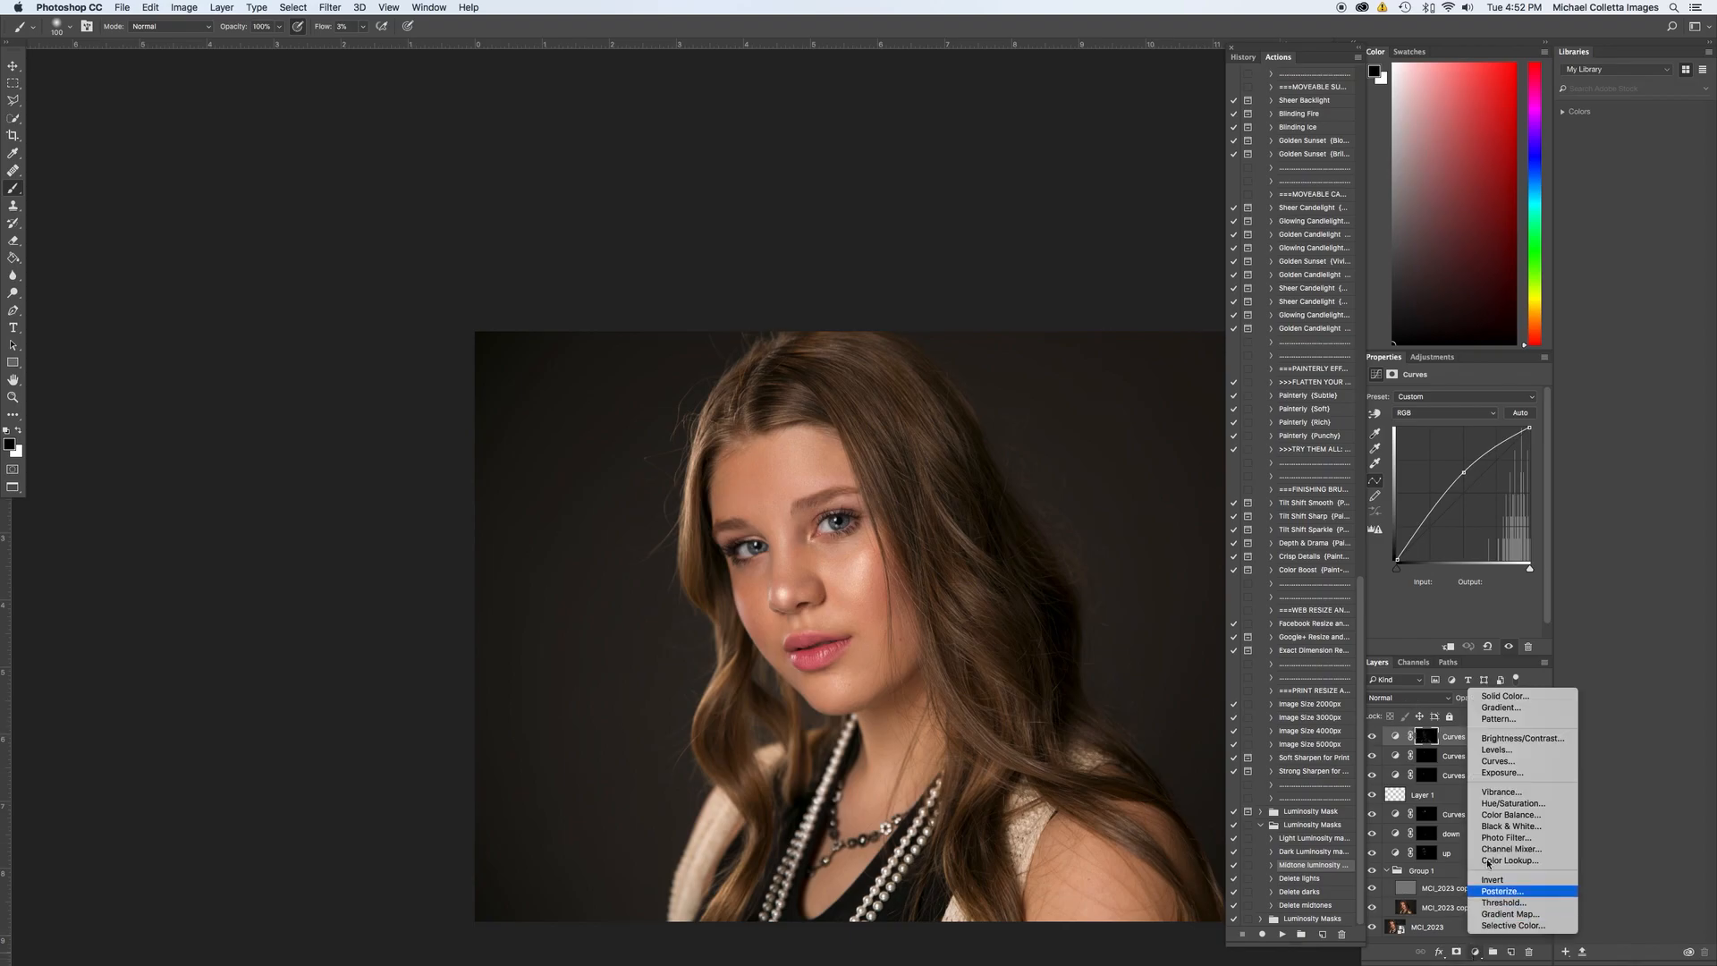
left_click(1512, 762)
left_click_drag(1458, 497, 1460, 487)
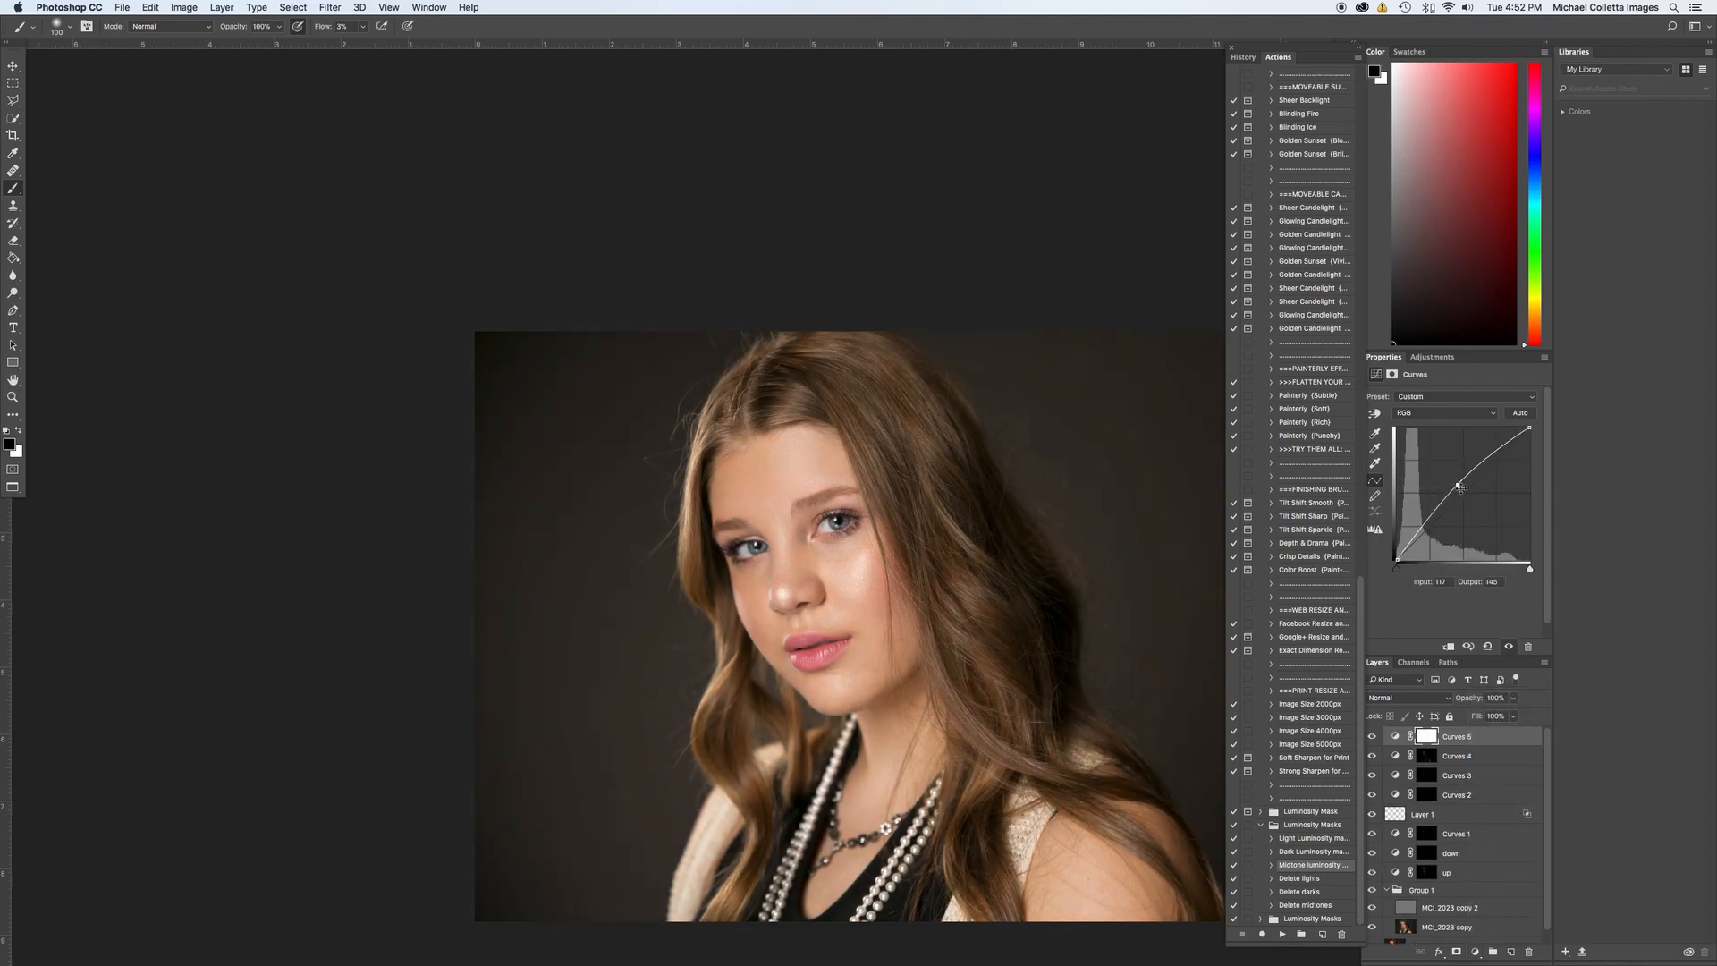
key("super+i")
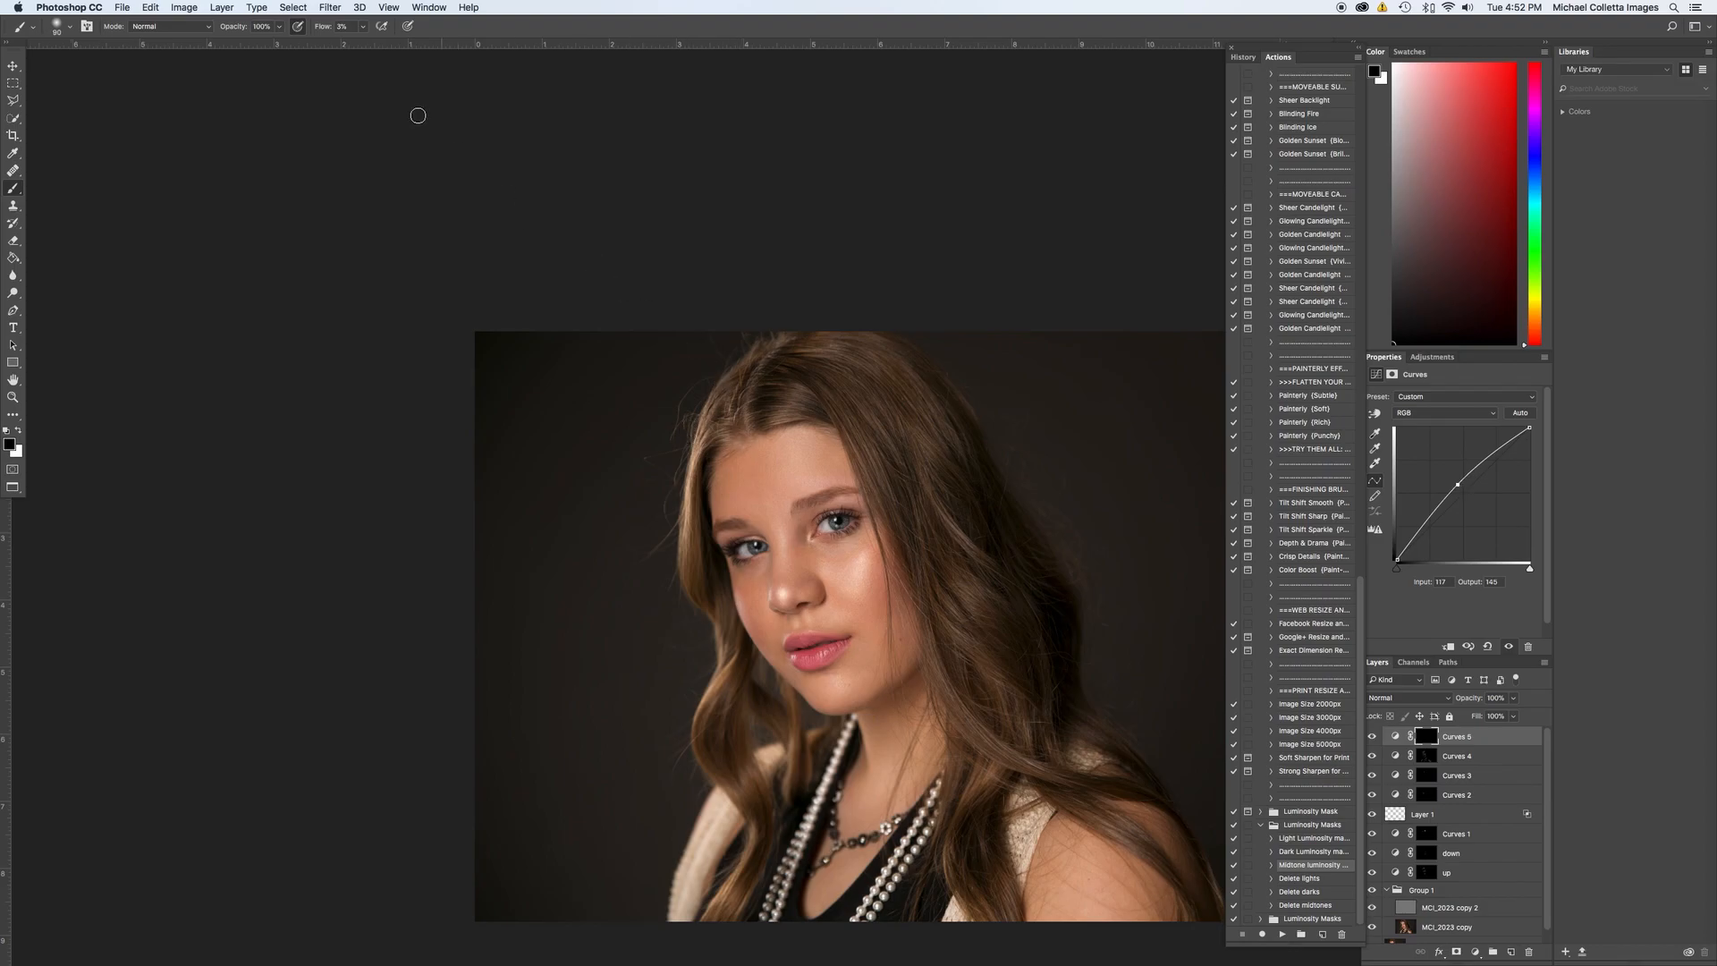
Shrink the brush to 20 px and set white as the foreground color for painting on the Curves 5 mask.
key("bracketleft")
key("bracketleft")
key("bracketleft")
key("bracketleft")
key("x")
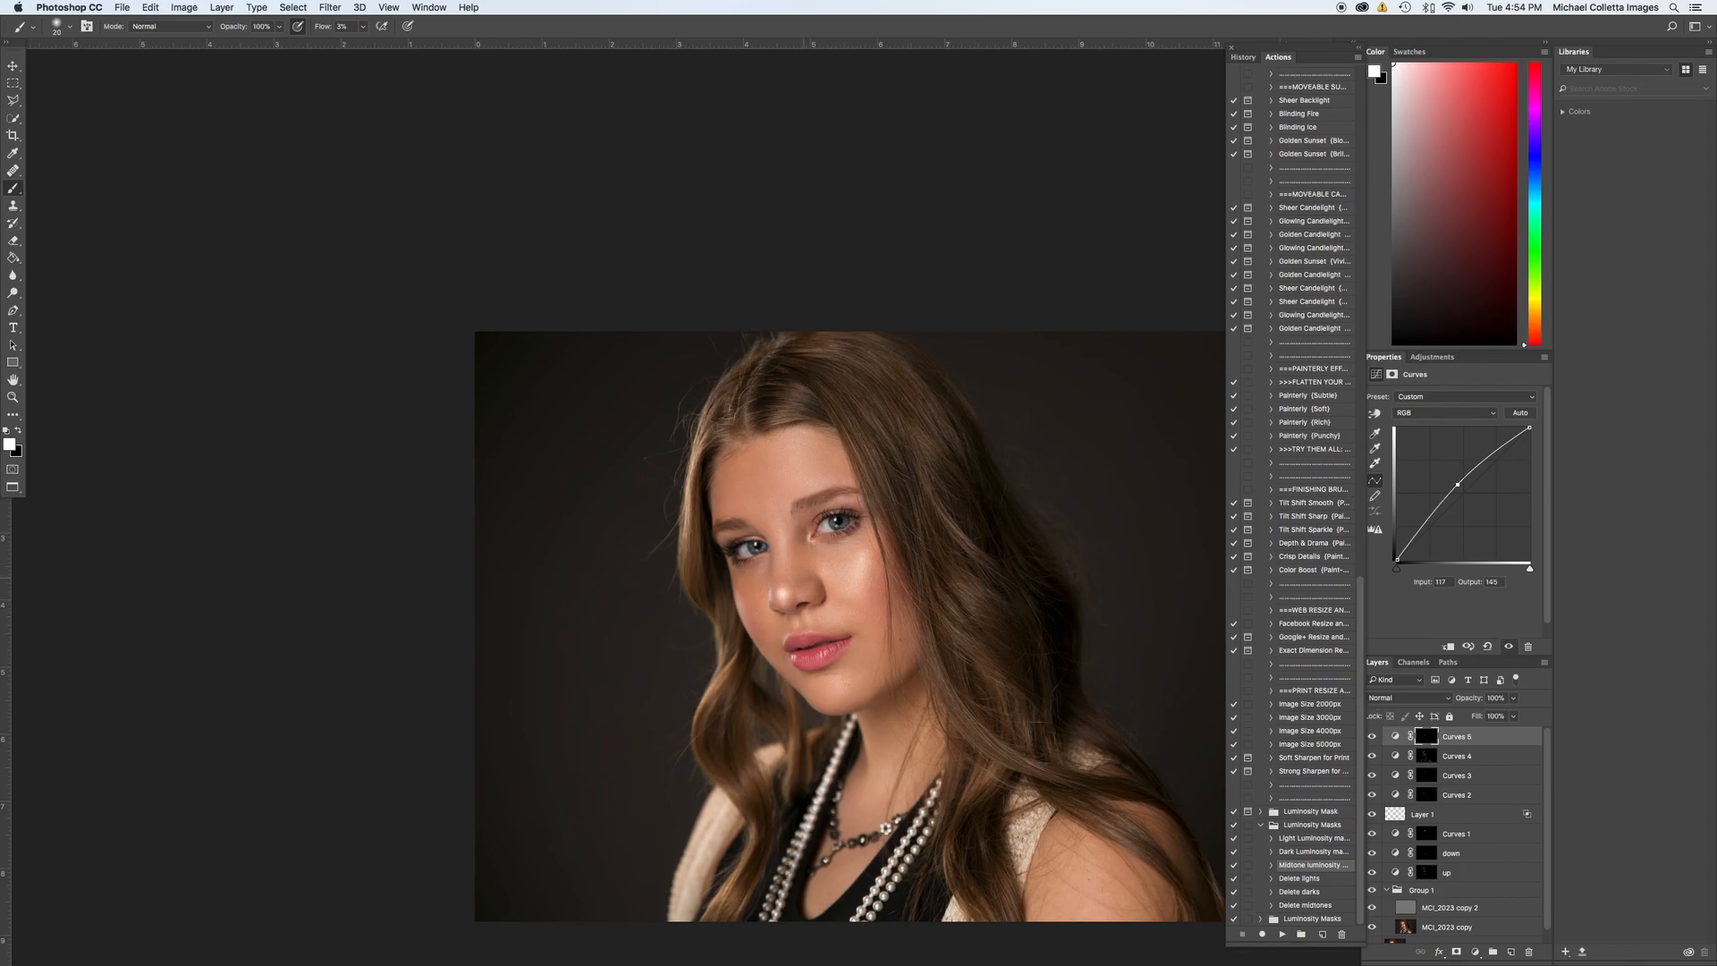
Paint black on the Curves 4 mask over both eyes to take its brightening off them.
key("super+minus")
key("super+minus")
key("alt+bracketleft")
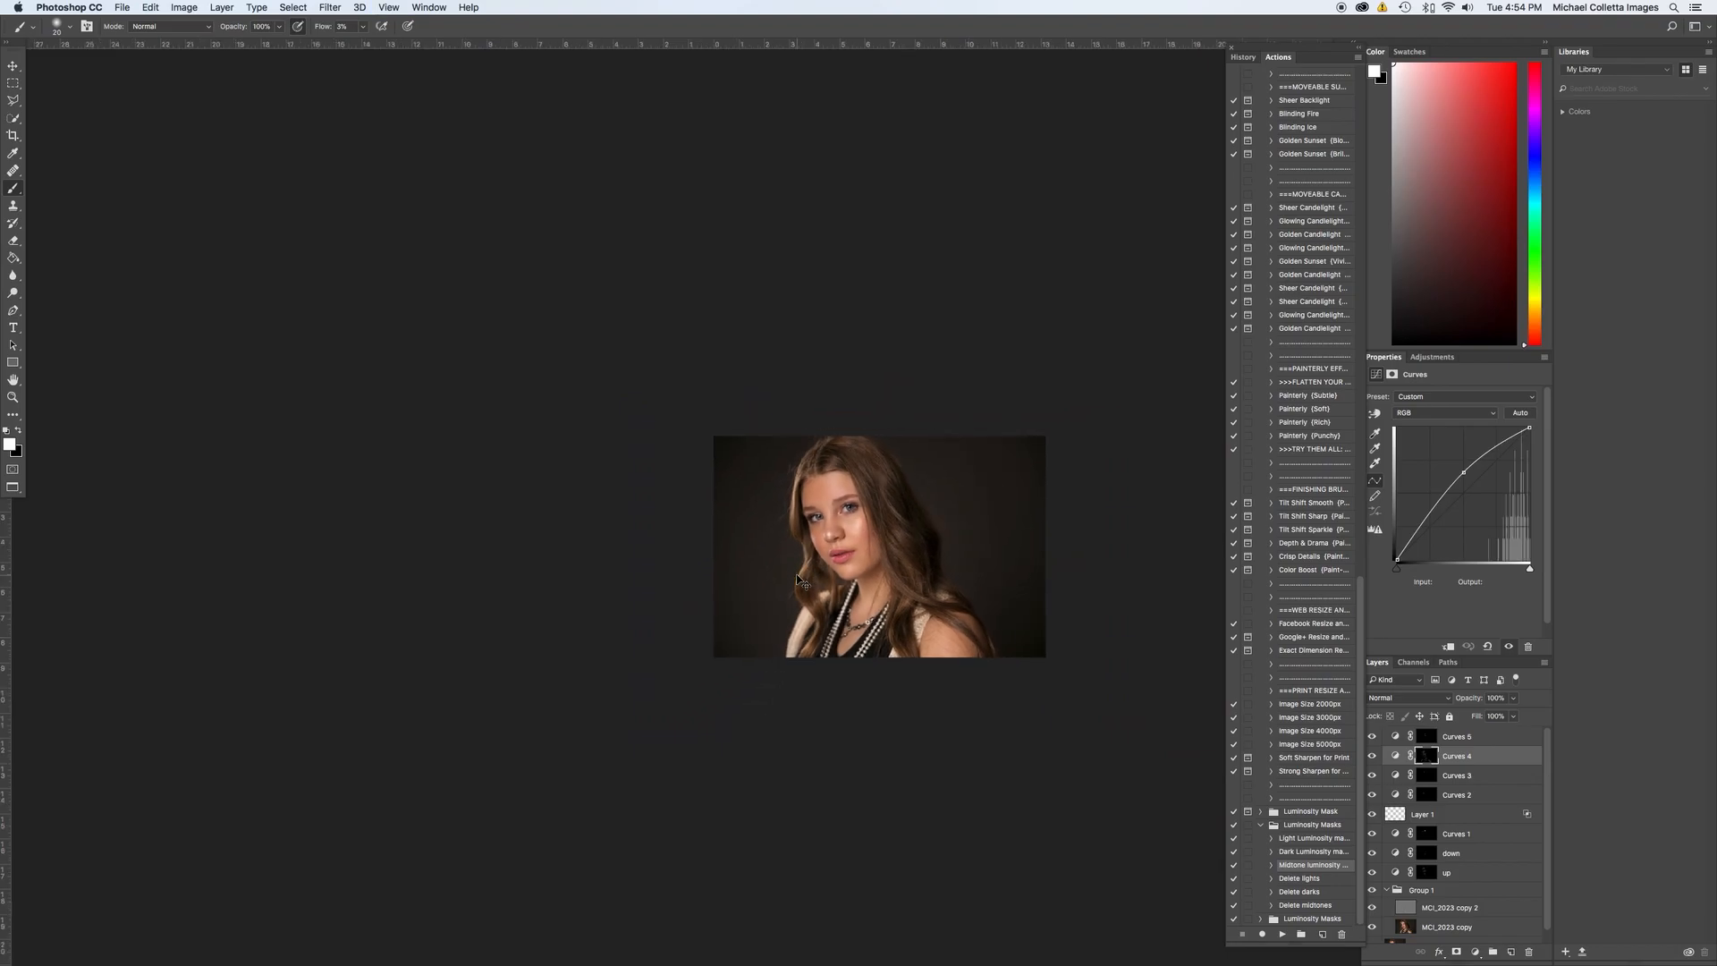
key("super+plus")
key("super+plus")
key("super+plus")
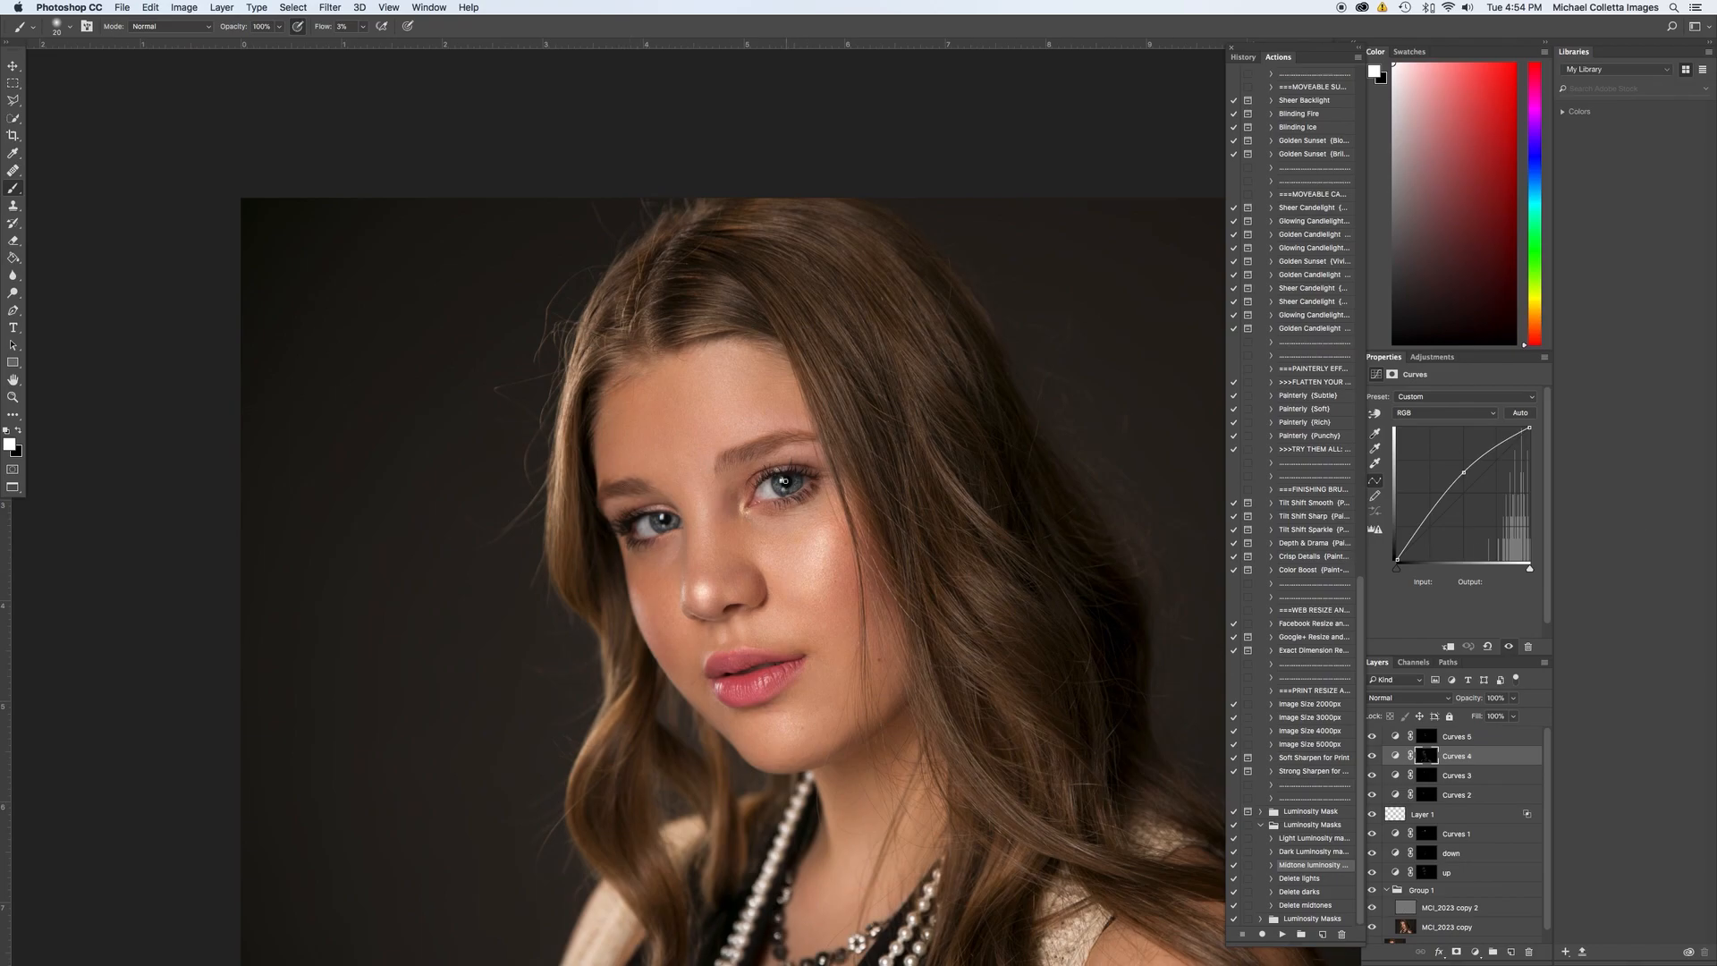
left_click(1425, 757)
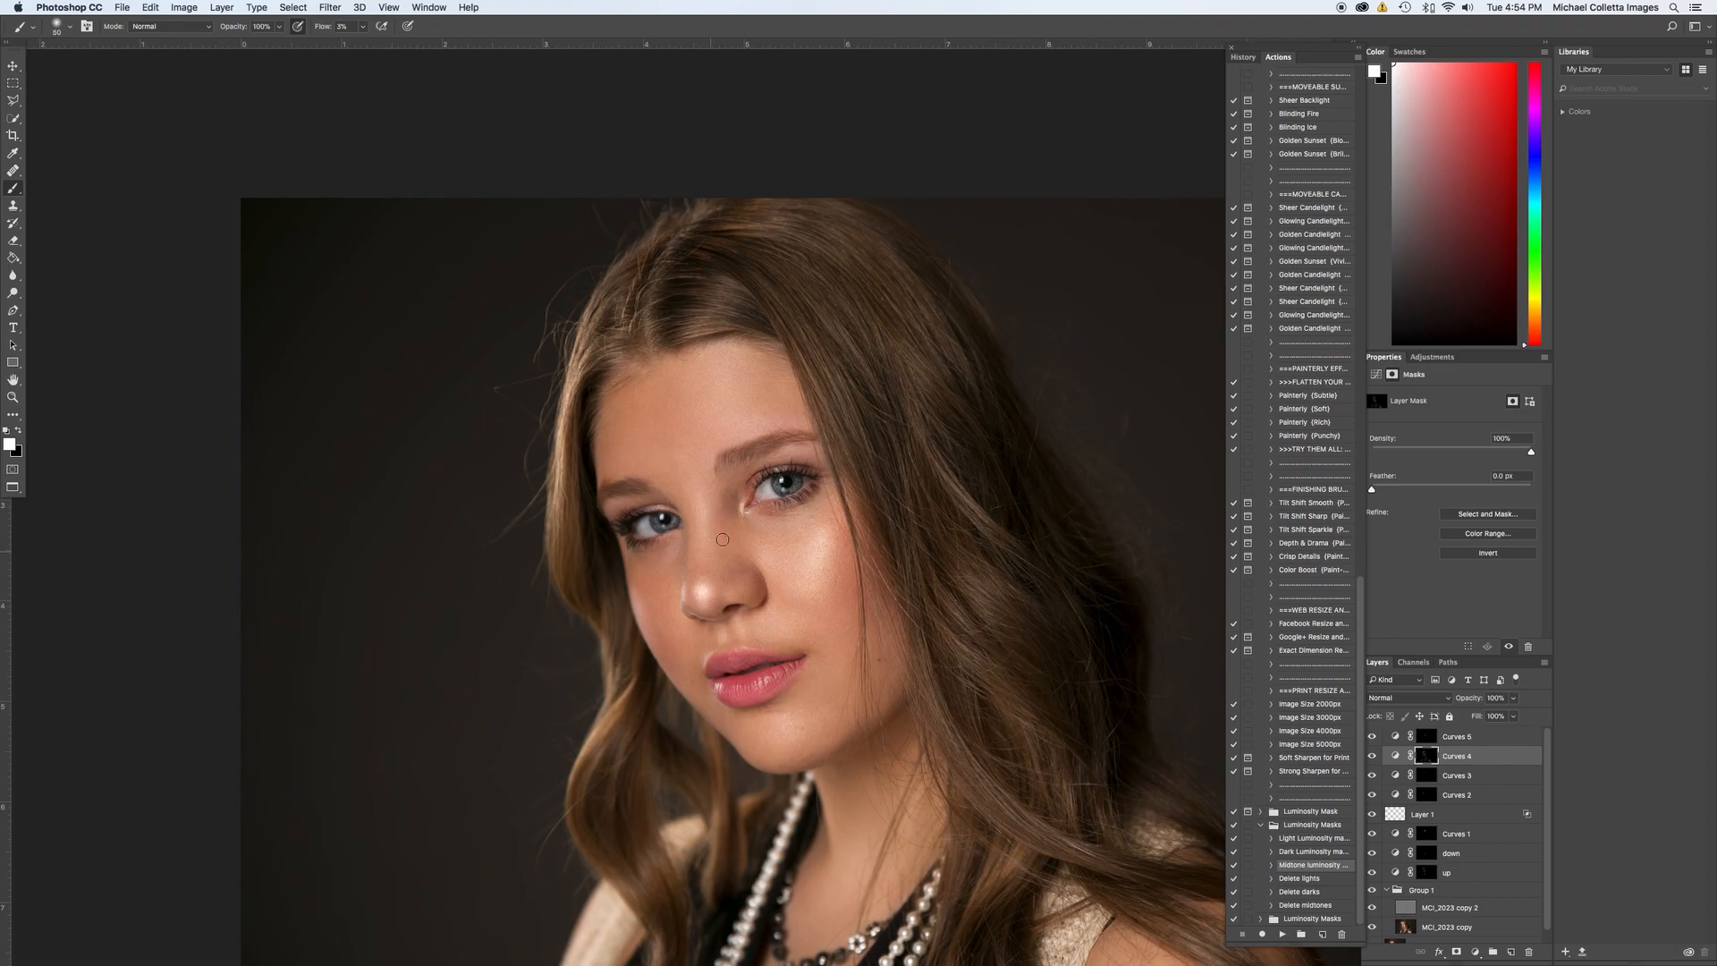
key("x")
mouse_move(756, 490)
left_mouse_down()
mouse_move(783, 489)
mouse_move(756, 492)
left_mouse_up()
left_click_drag(656, 523, 651, 525)
left_click_drag(771, 478, 767, 496)
left_click(784, 480)
Make Curves 5 active and load the Dark4 luminosity channel as a selection.
left_click(1474, 736)
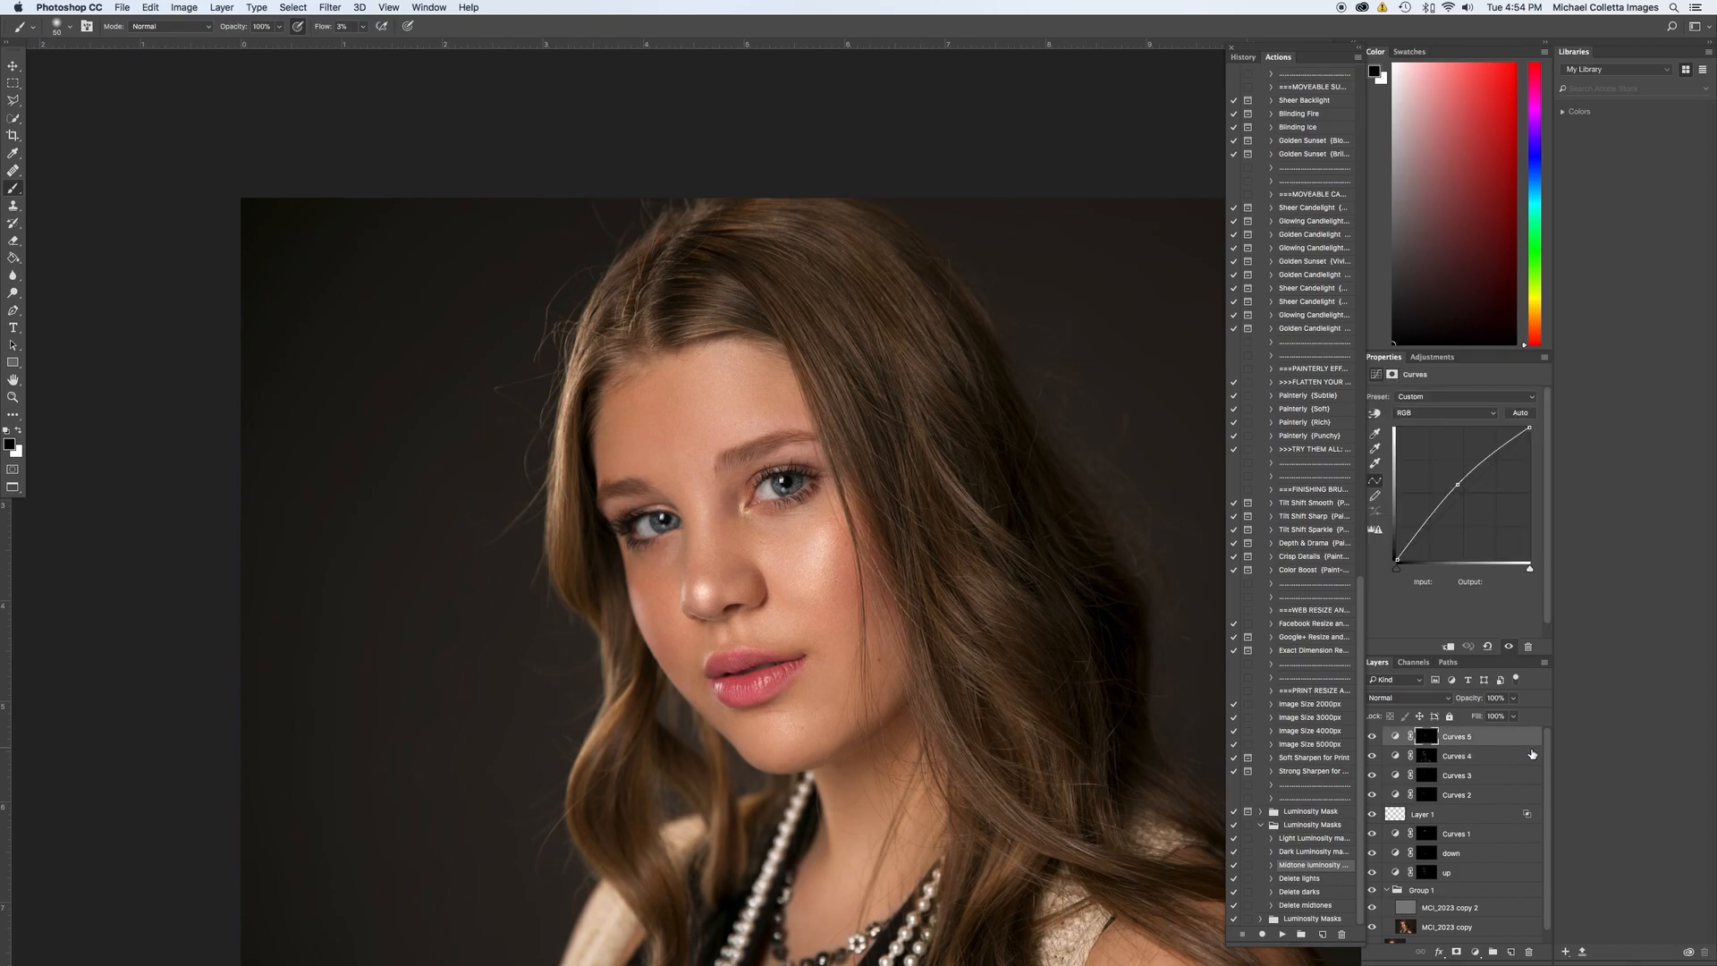
left_click(1411, 662)
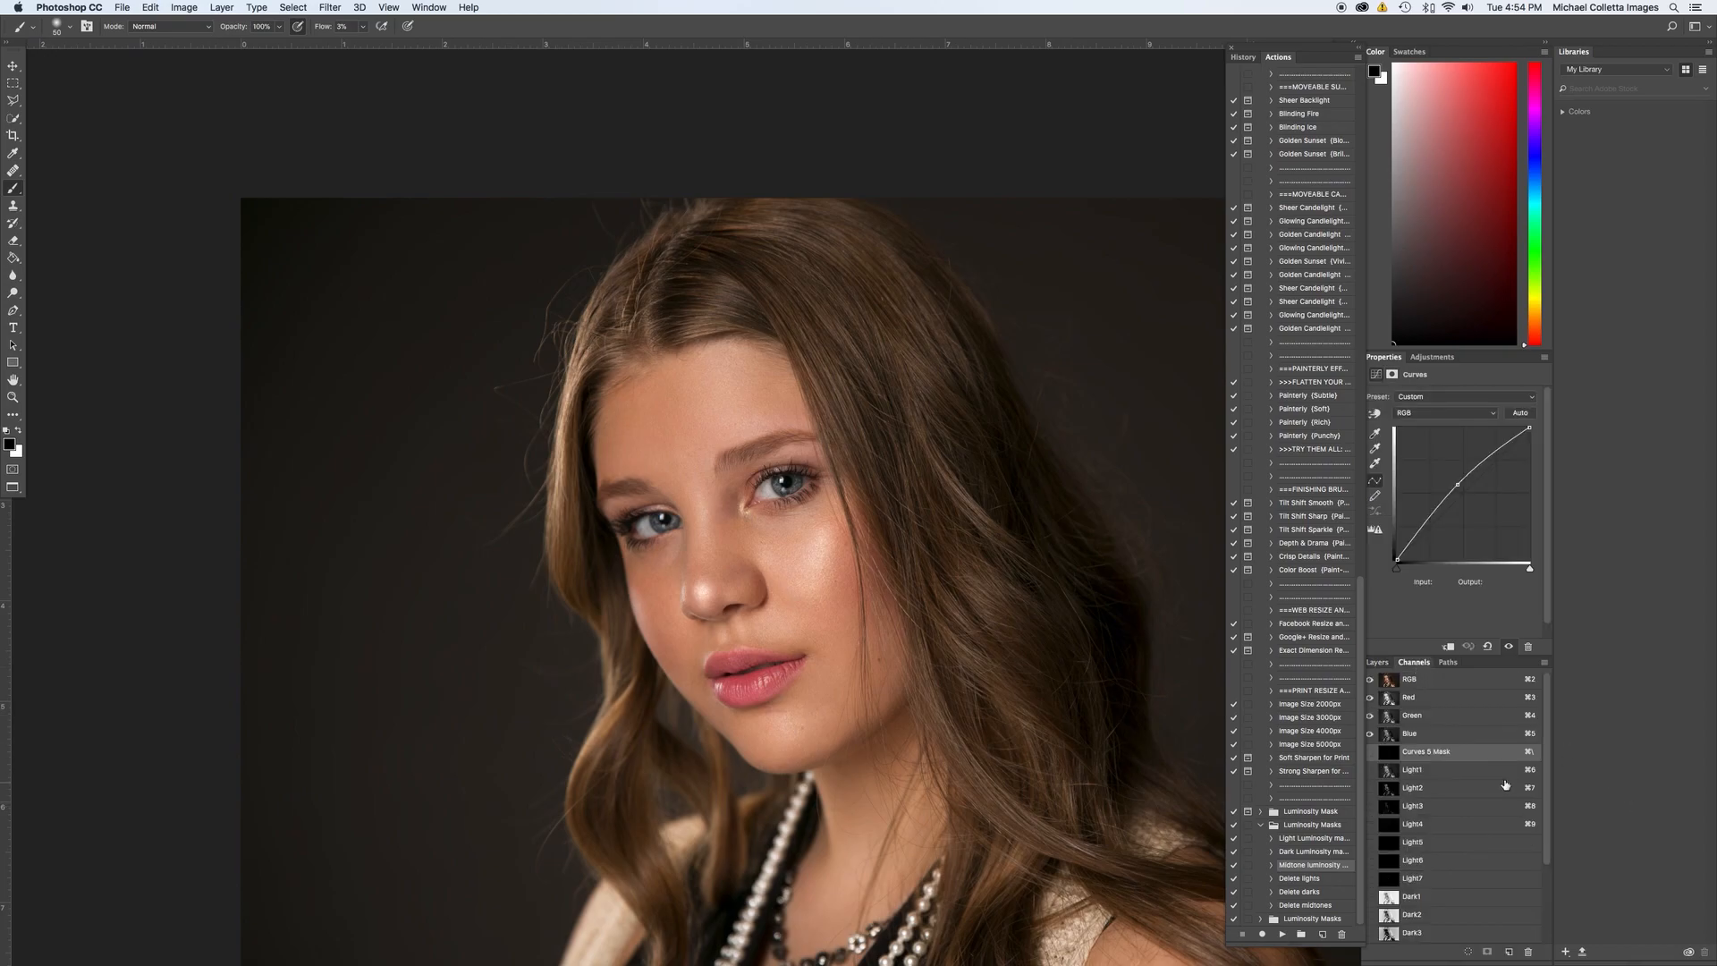
scroll(1548, 788, "down", 3)
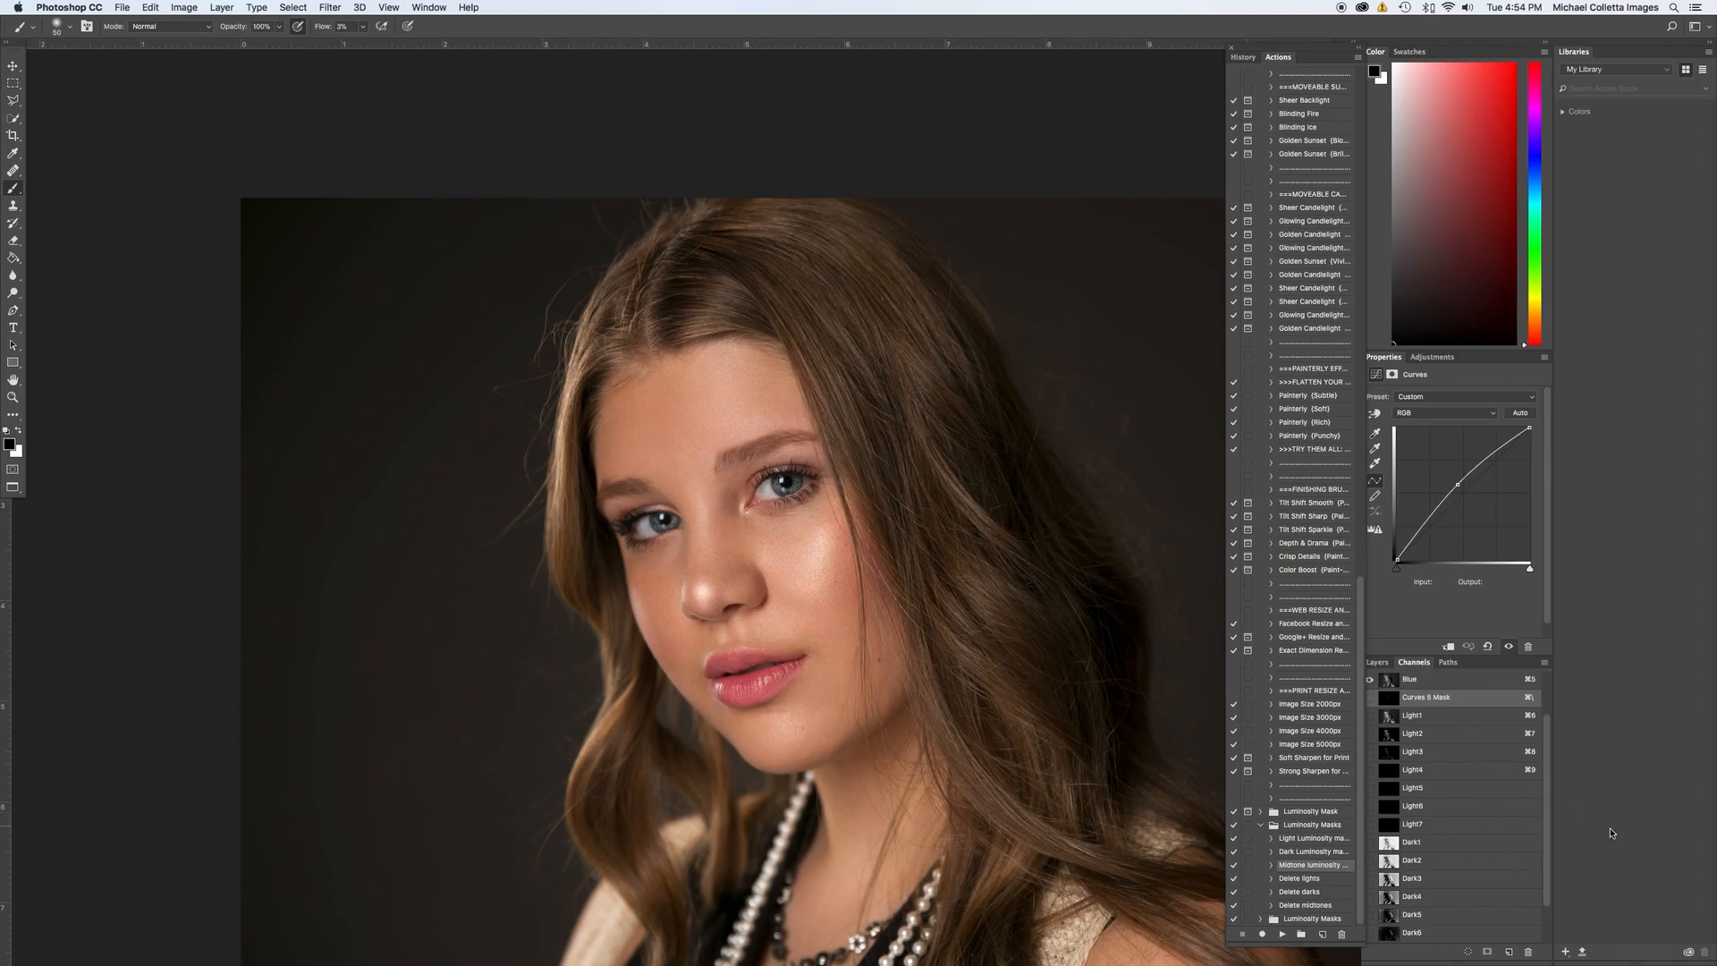
scroll(1551, 828, "down", 3)
left_click(1409, 843)
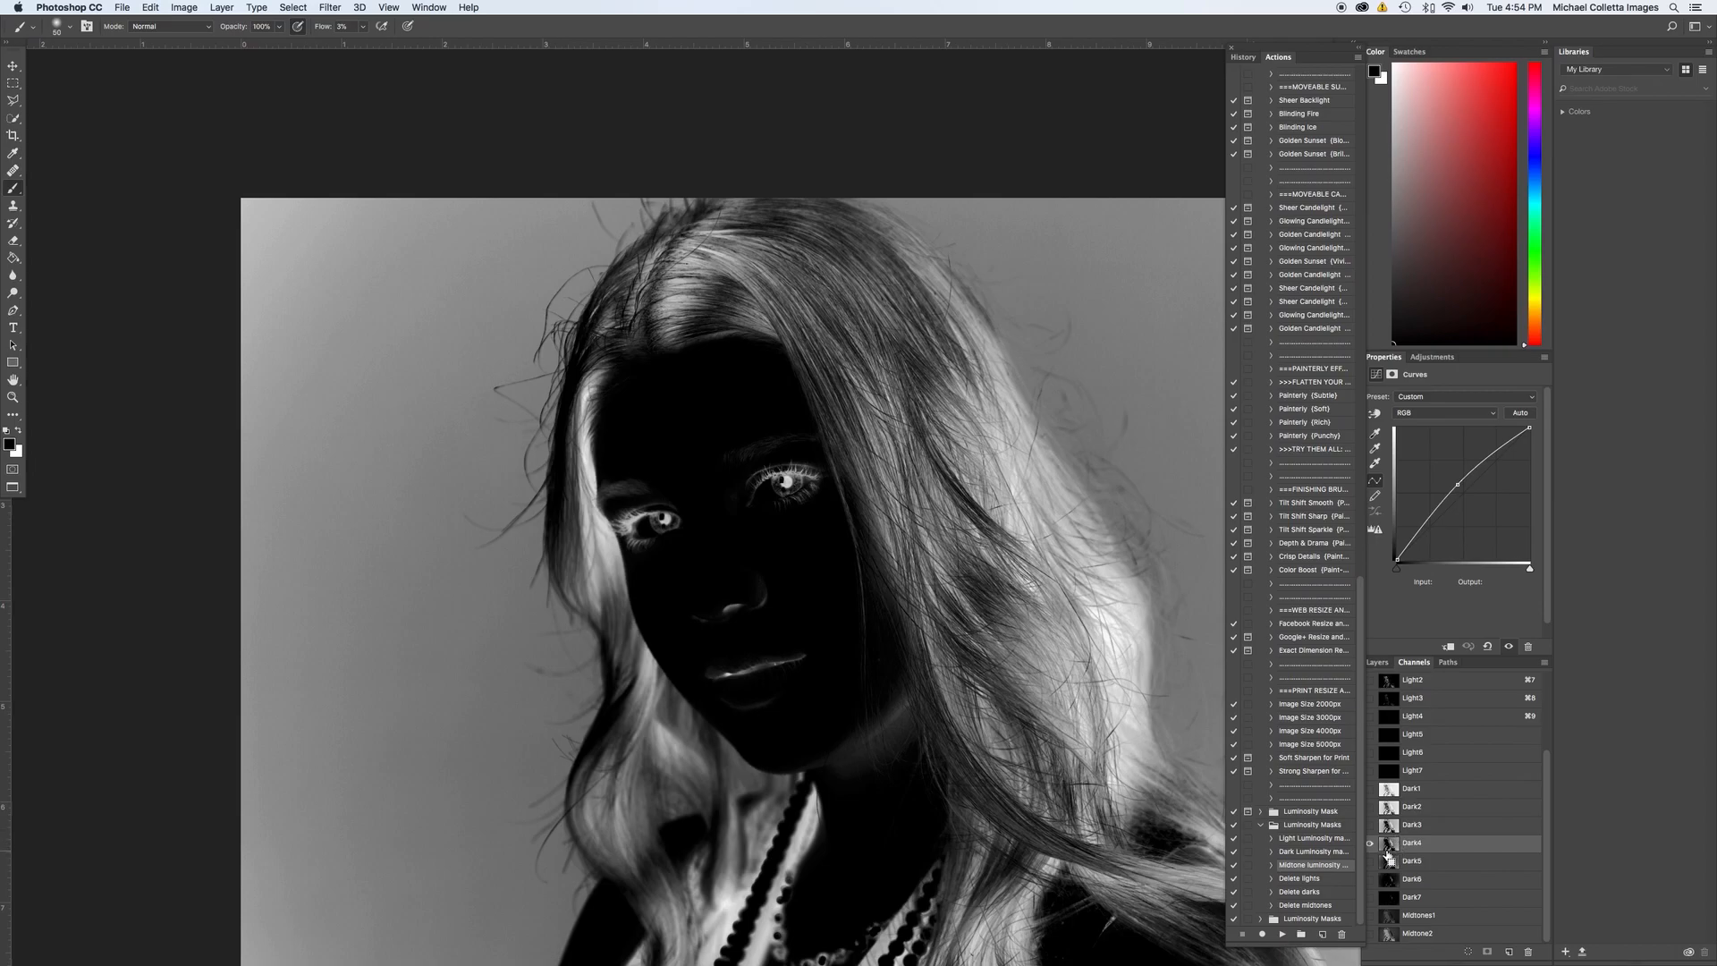
left_click(1391, 846, "super")
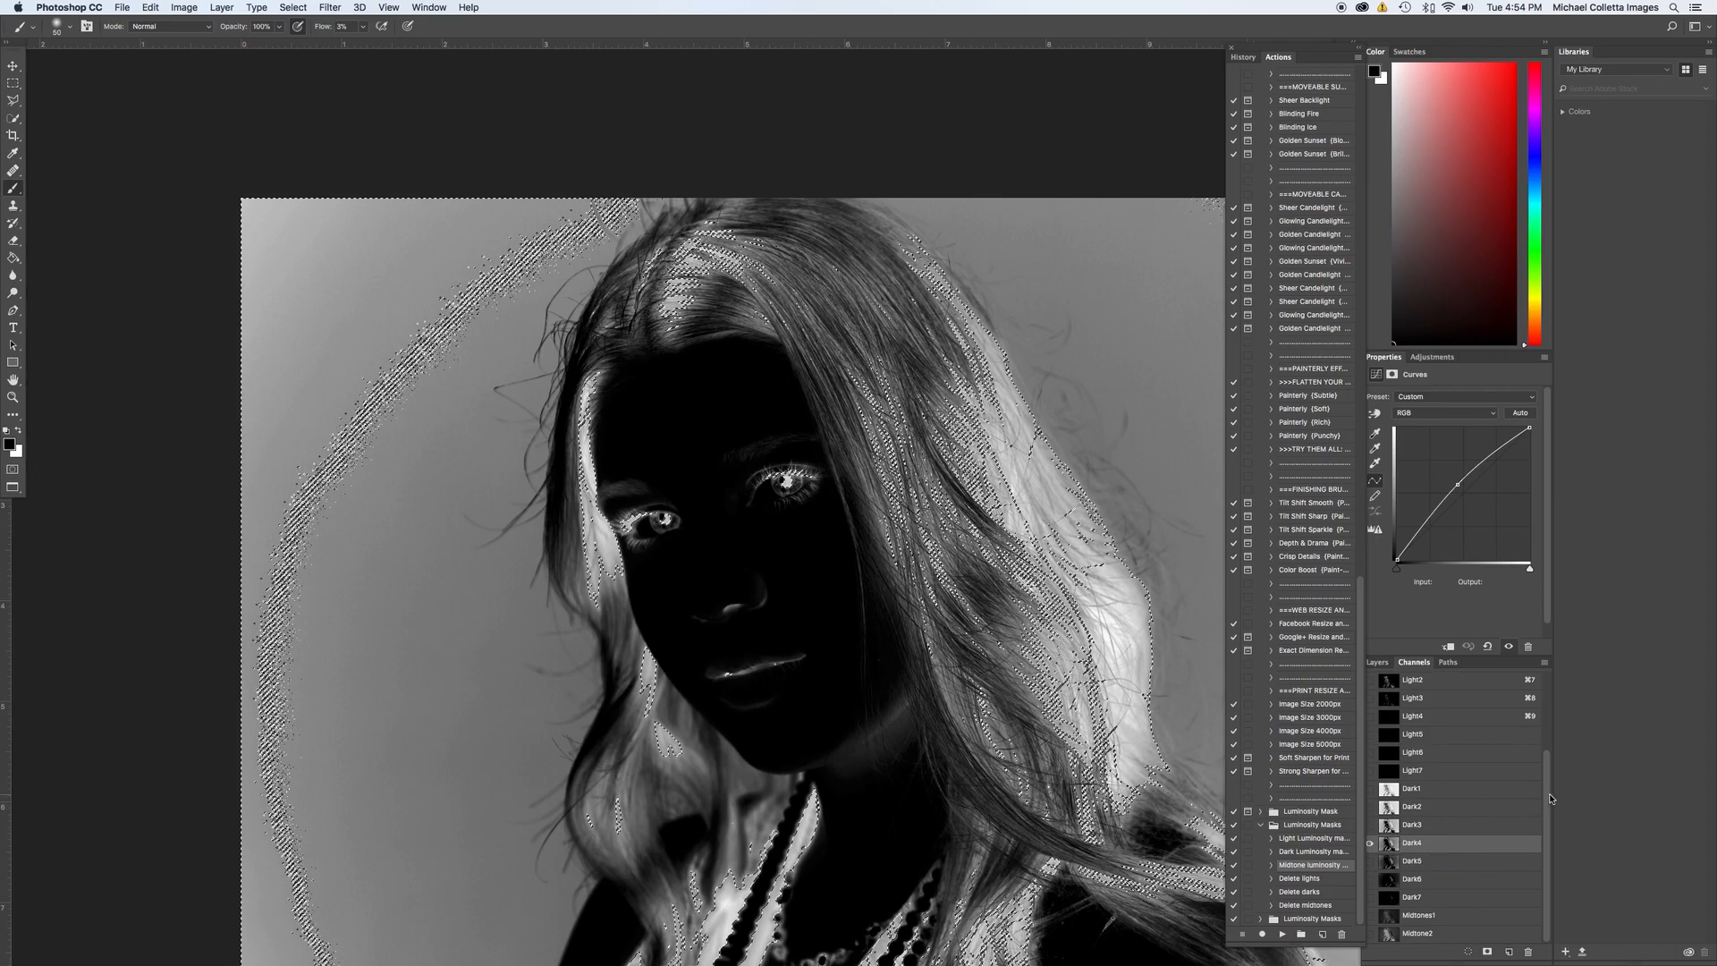
Restore the RGB composite and add a Curves layer from the Dark4 selection, lowering input 174 to output 90.
scroll(1520, 786, "up", 6)
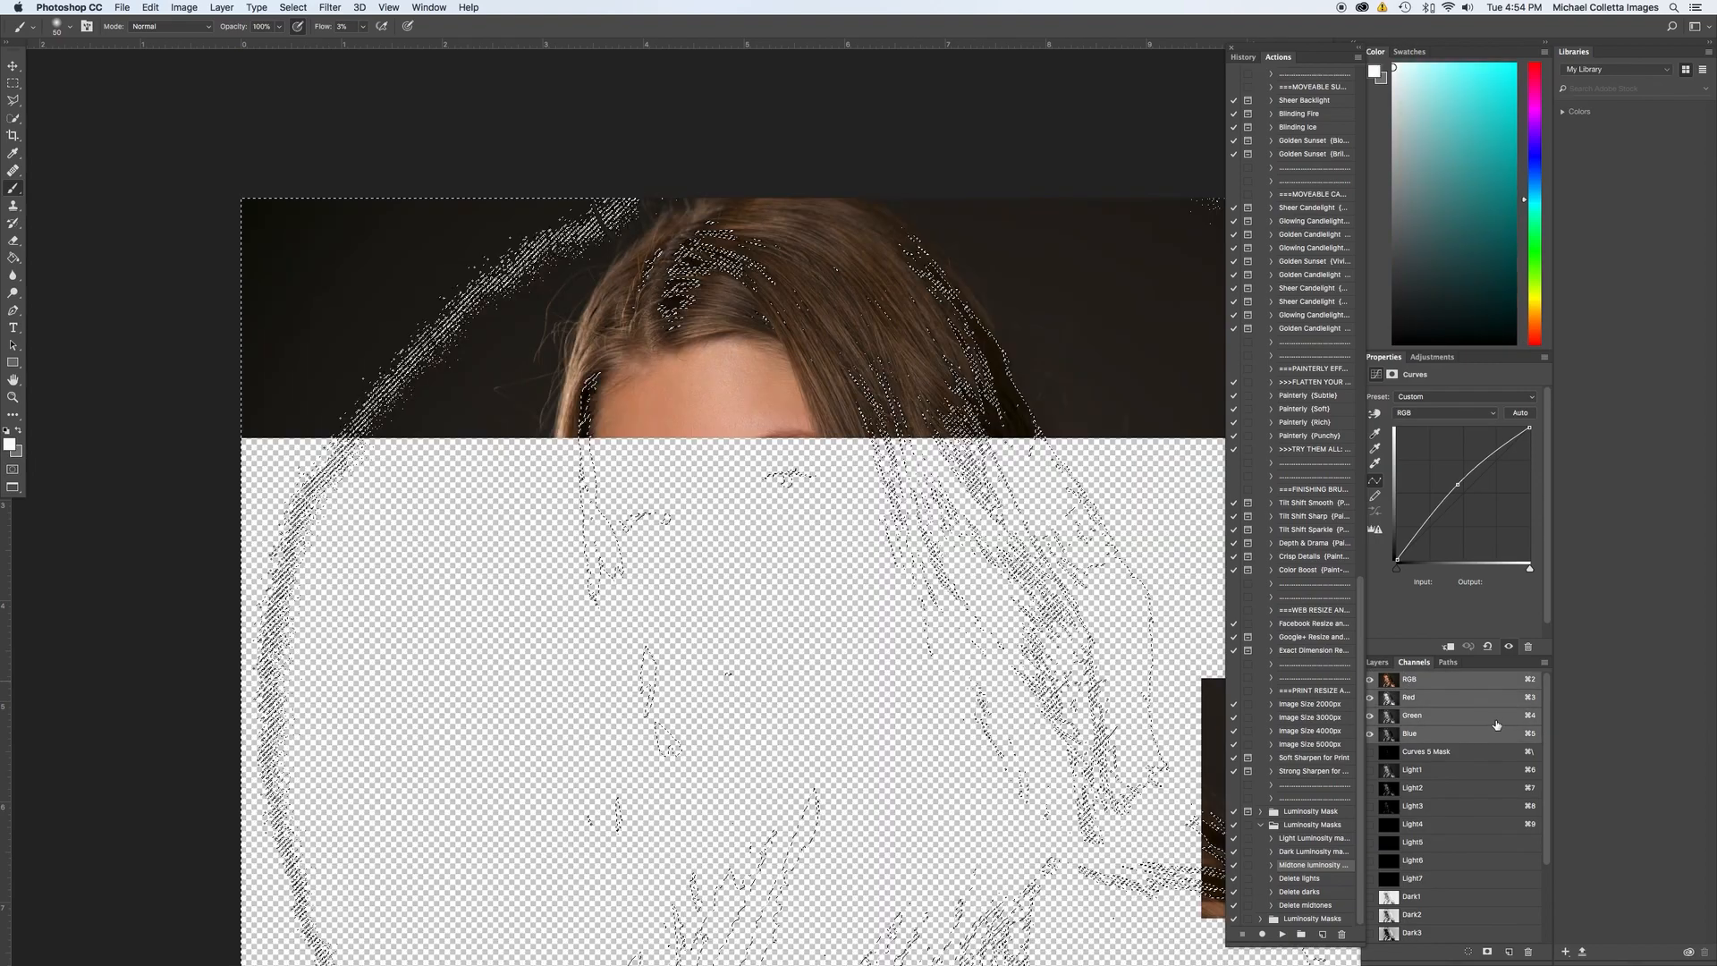
left_click(1389, 681)
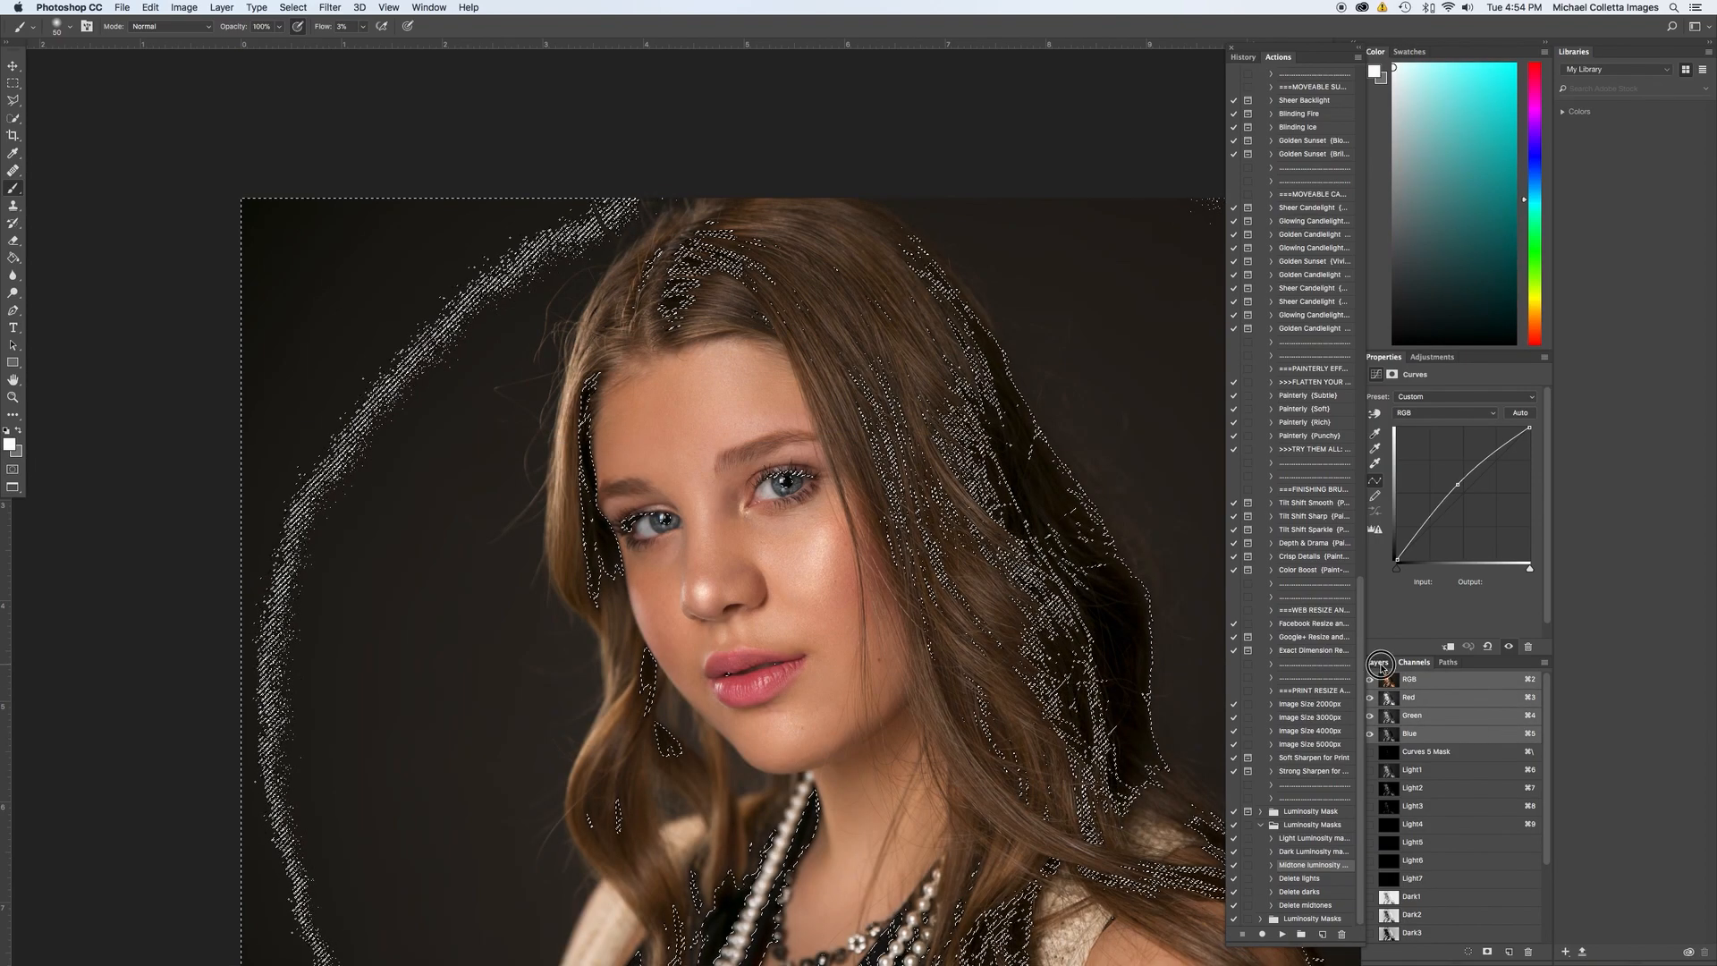
left_click(1377, 663)
left_click(1477, 952)
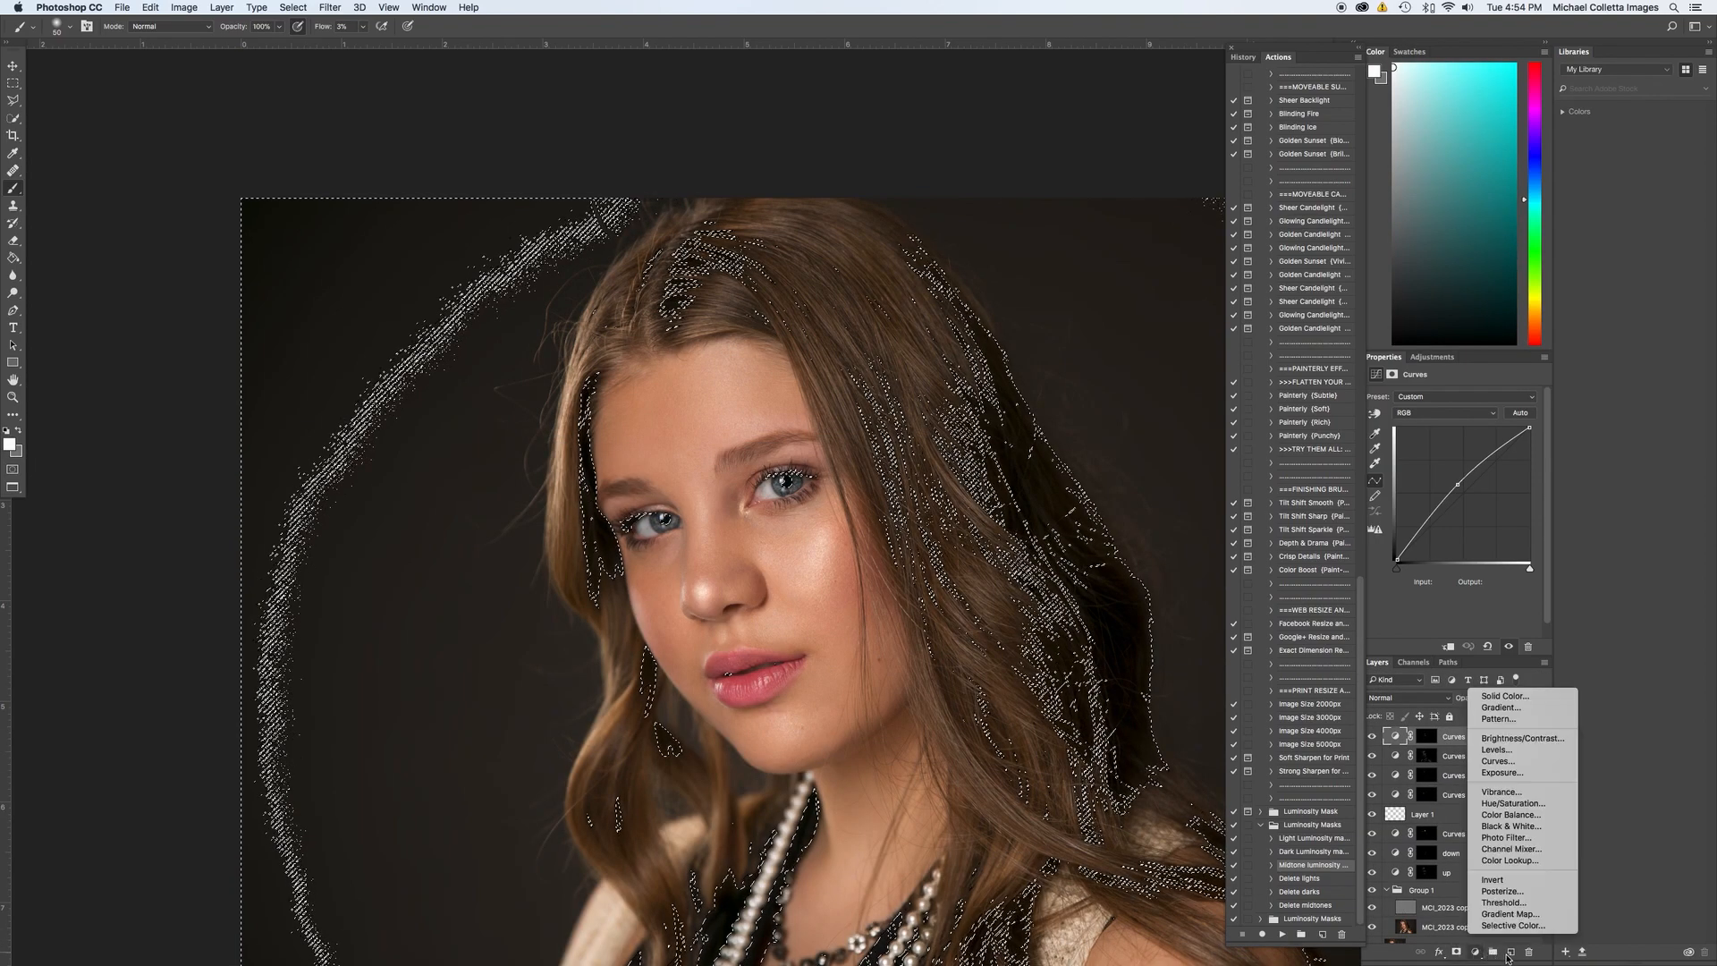
left_click(1497, 761)
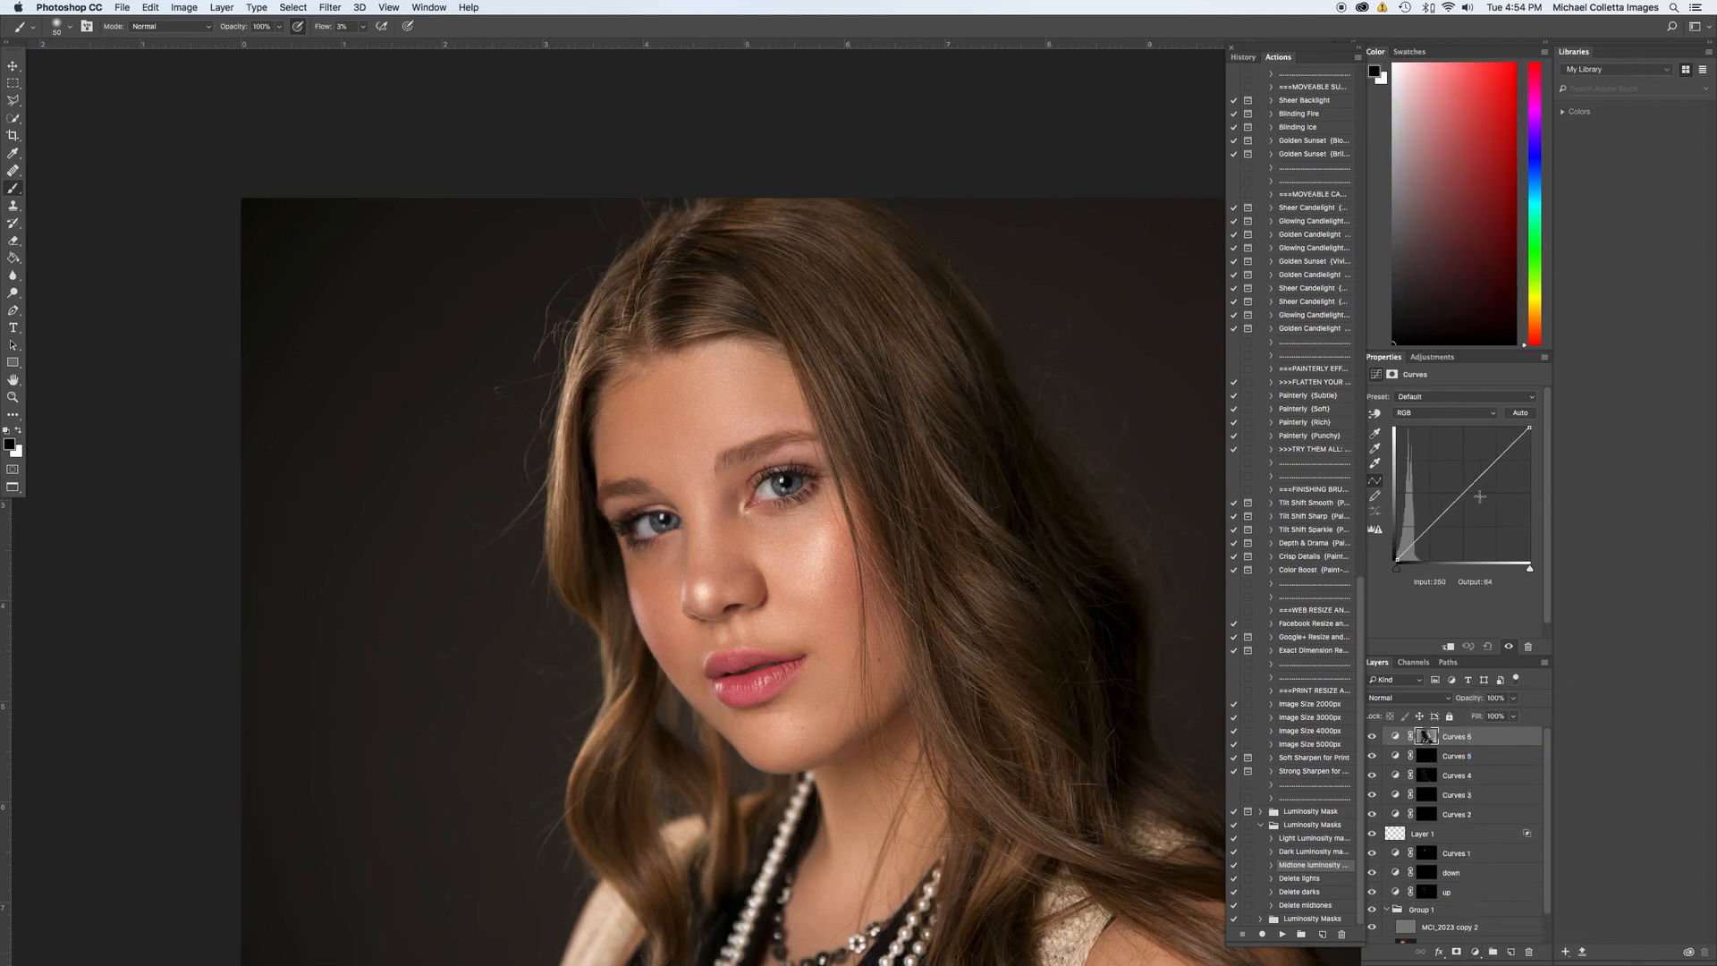
left_click_drag(1469, 487, 1487, 510)
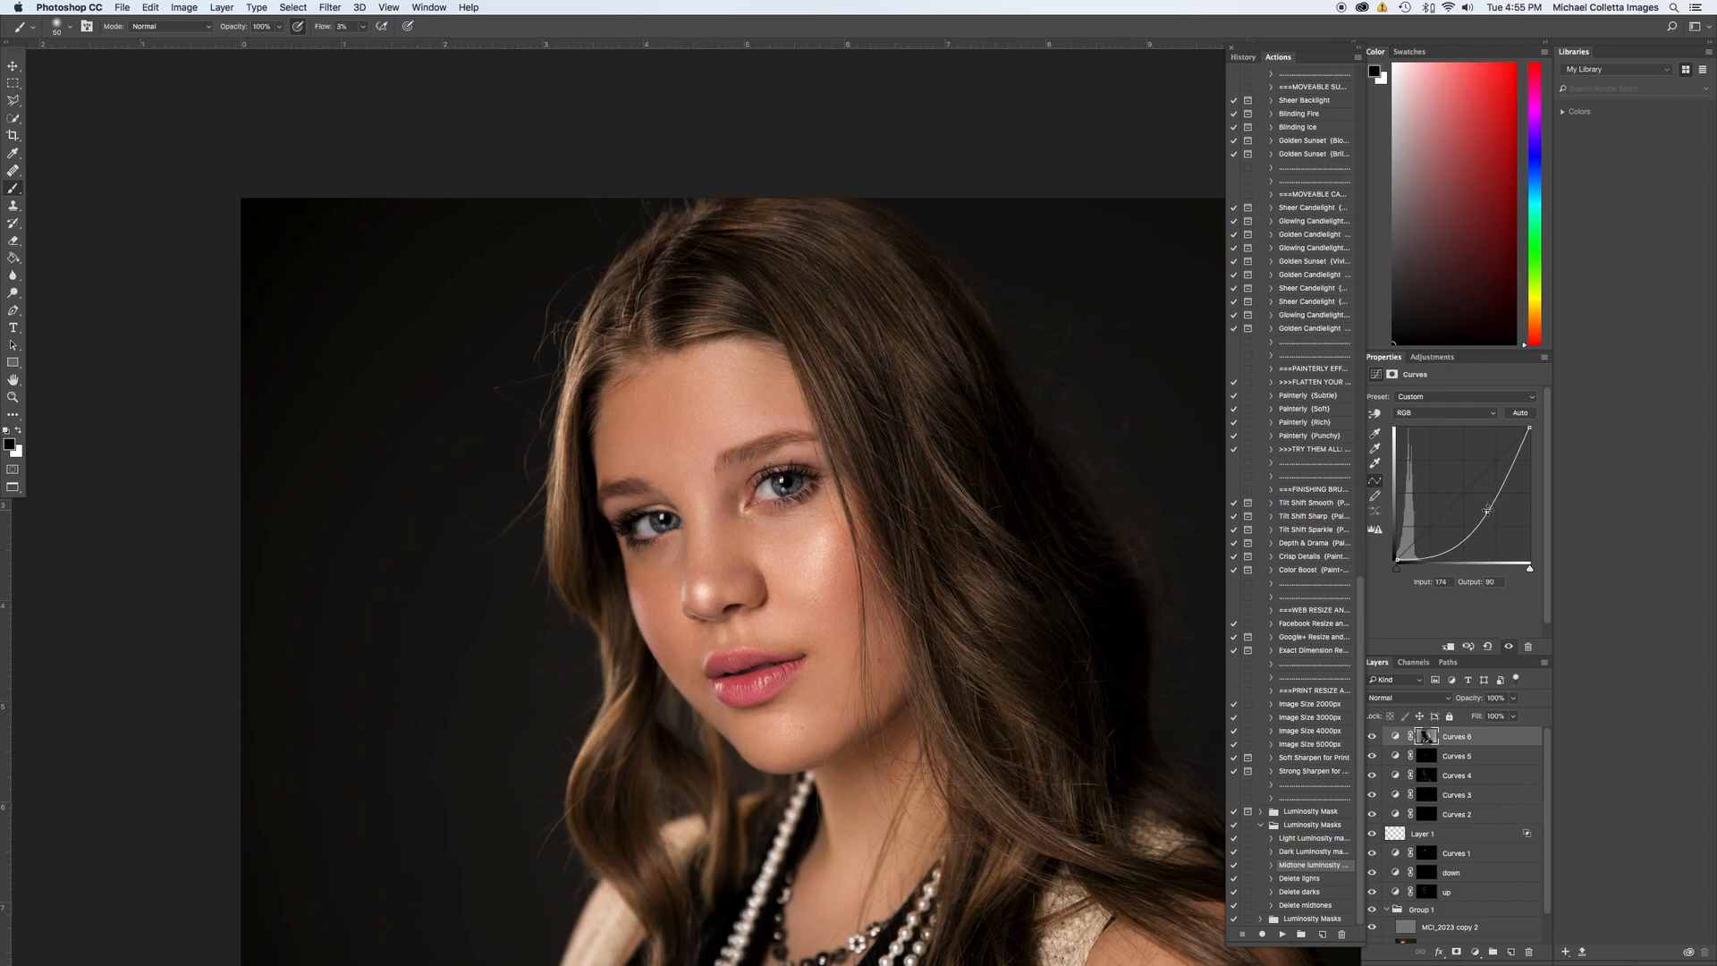
key("super+minus")
key("super+minus")
key("super+minus")
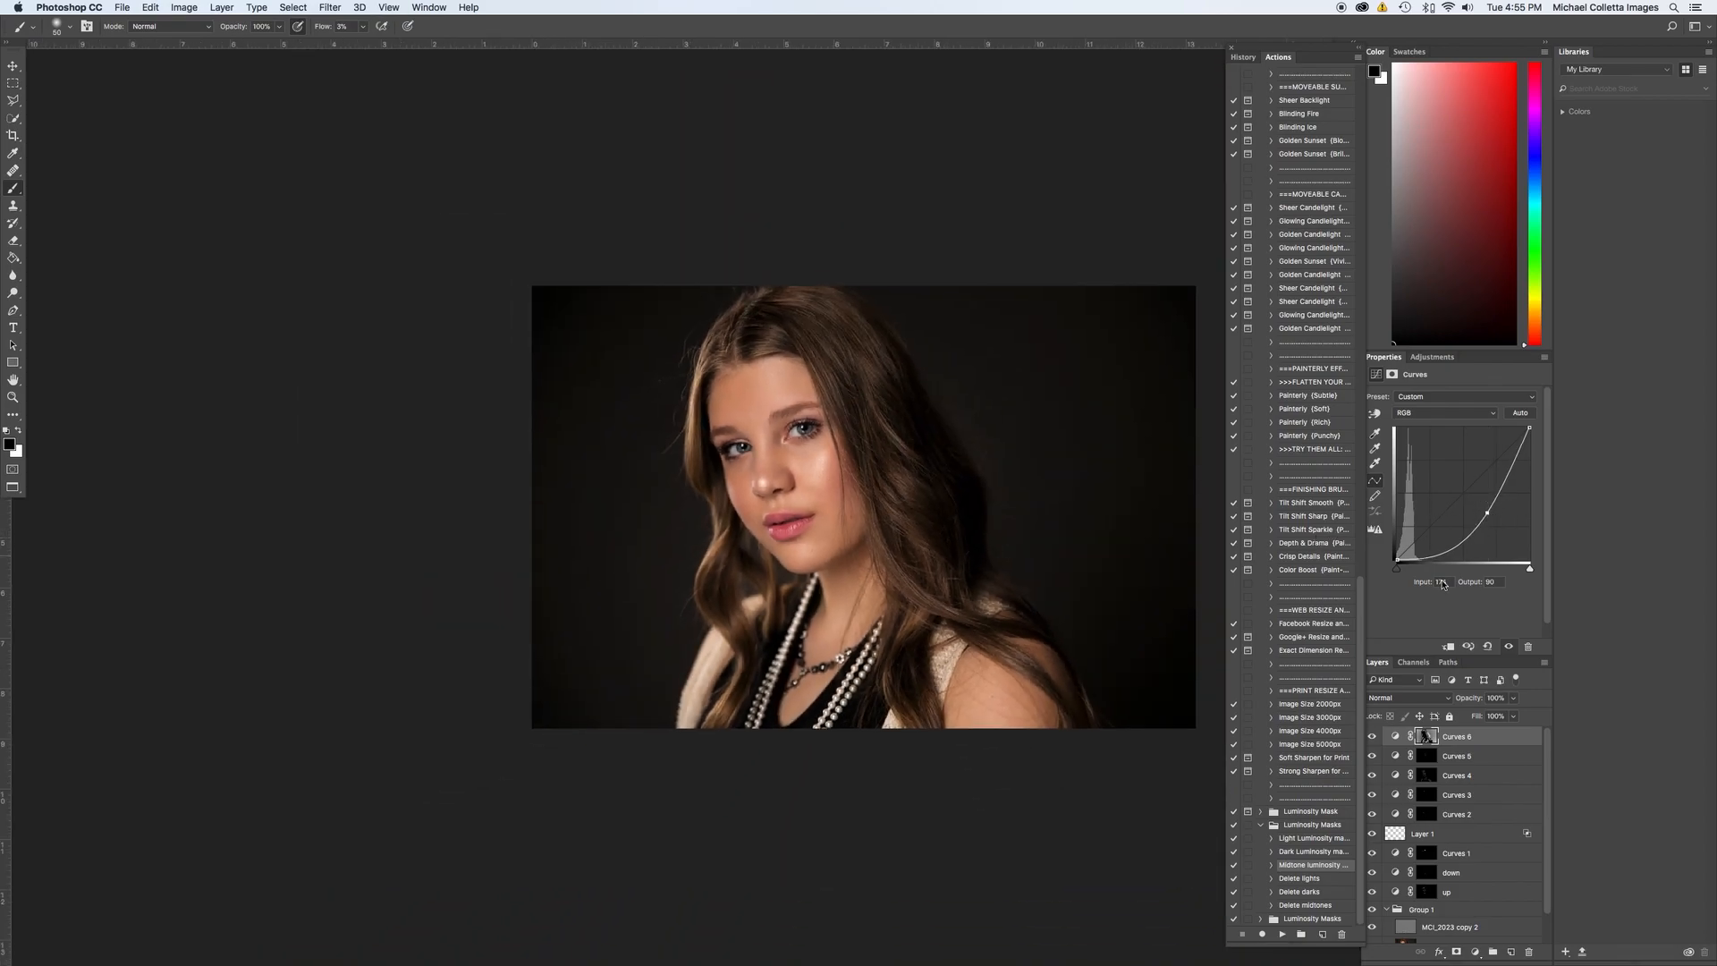
Compare the portrait with and without the Curves 6 darkening.
left_click(1378, 736)
left_click(1376, 740)
left_click(1375, 738)
left_click(1375, 738)
left_click(1375, 738)
left_click(1375, 739)
left_click(1376, 738)
left_click(1375, 738)
Target the Curves 6 mask and set up a white brush at 2000 px with 100% flow.
left_click(1429, 737)
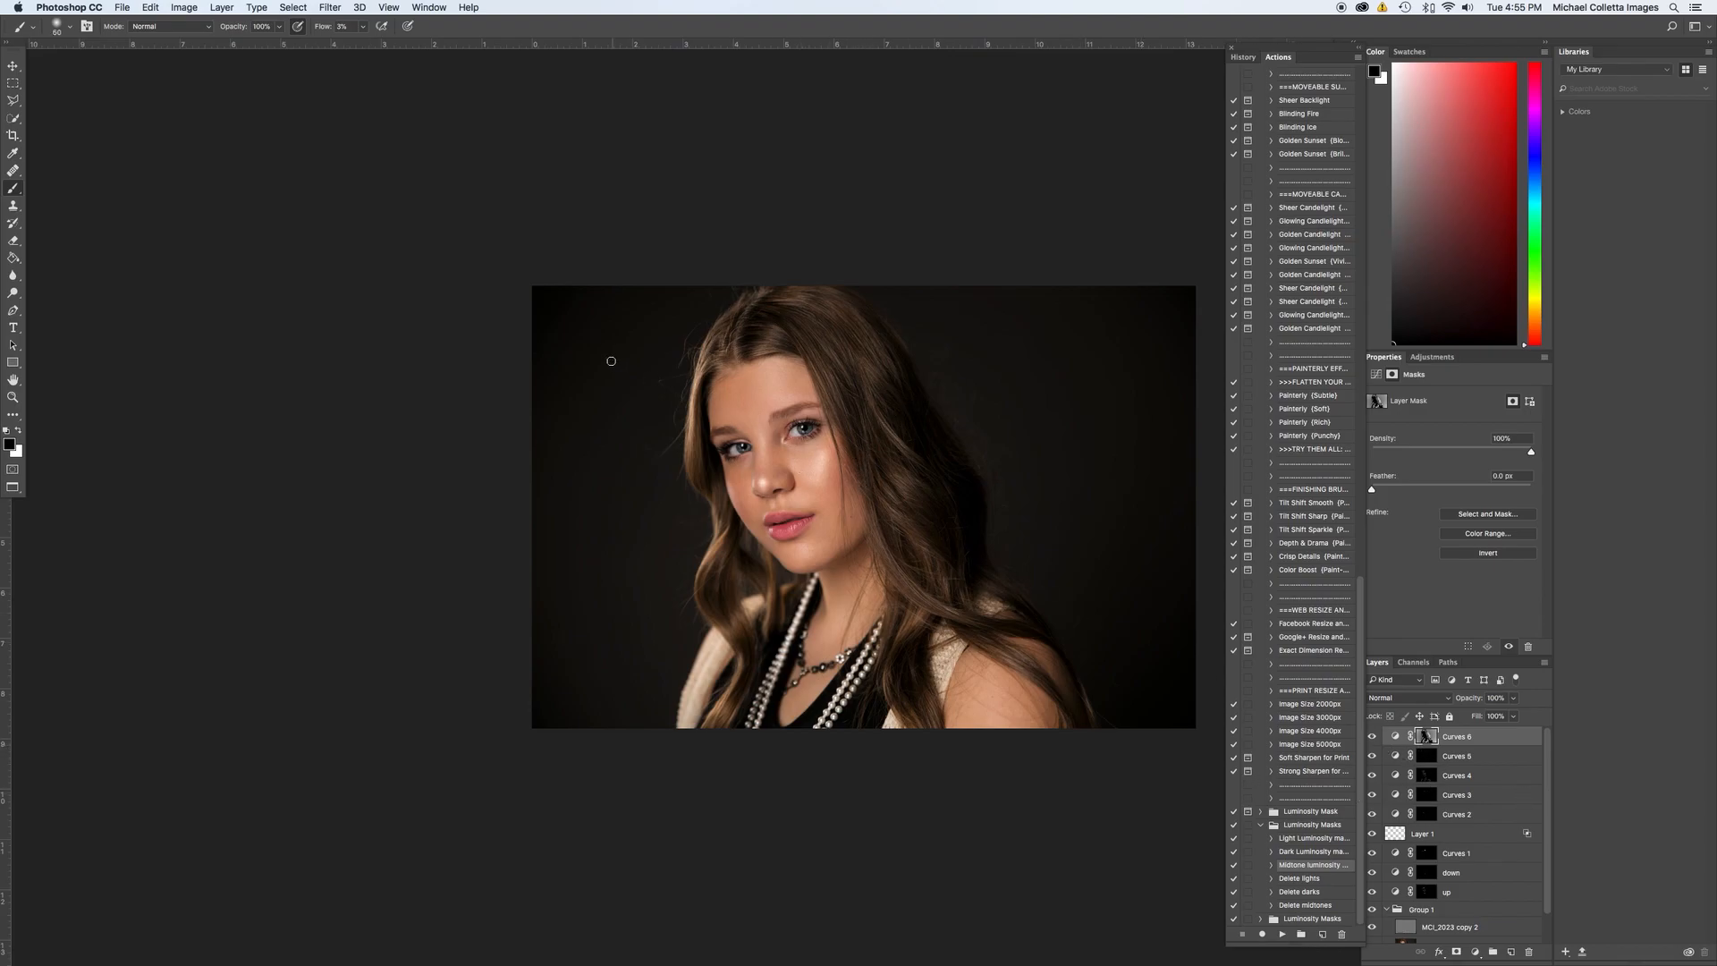
key("bracketright")
key("bracketright")
key("bracketright")
key("bracketright")
key("bracketright")
key("bracketright")
key("bracketright")
key("bracketright")
key("bracketright")
key("bracketright")
key("bracketright")
key("bracketright")
key("bracketright")
key("bracketright")
key("bracketright")
key("bracketright")
key("bracketright")
key("bracketright")
key("bracketright")
key("bracketright")
key("bracketright")
key("bracketright")
key("bracketright")
key("x")
left_click_drag(325, 31, 440, 22)
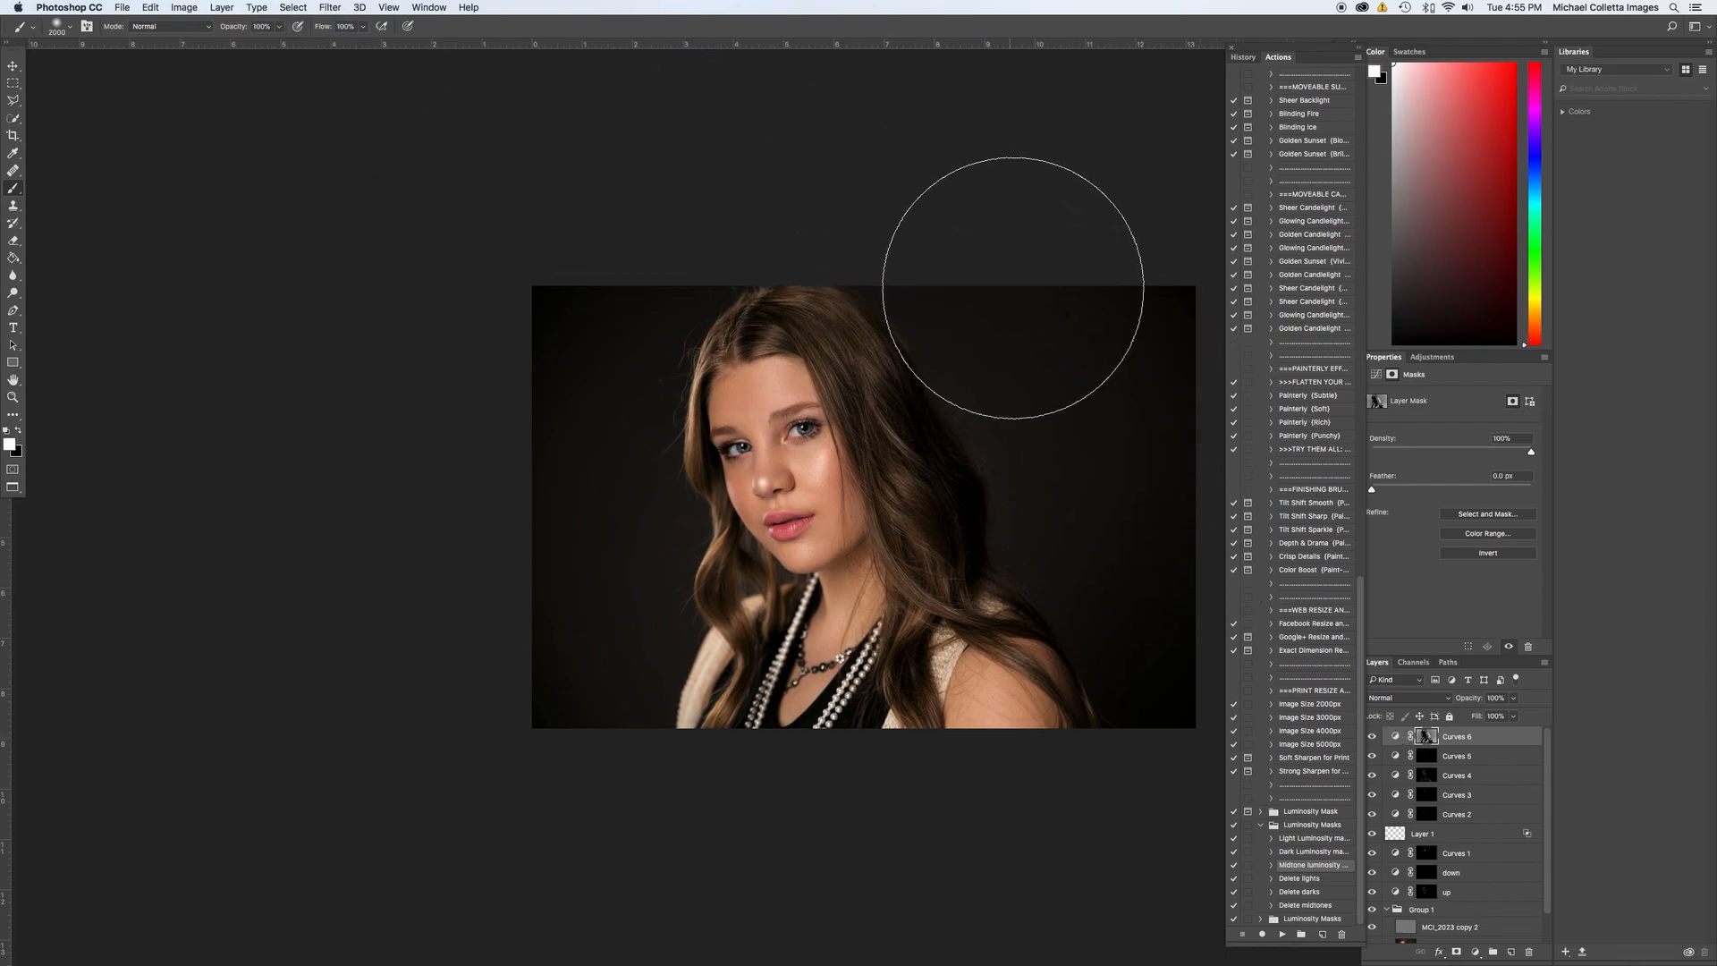
Try painting white on the Curves 6 mask over the backdrop beside the hair.
left_click_drag(1003, 297, 1130, 613)
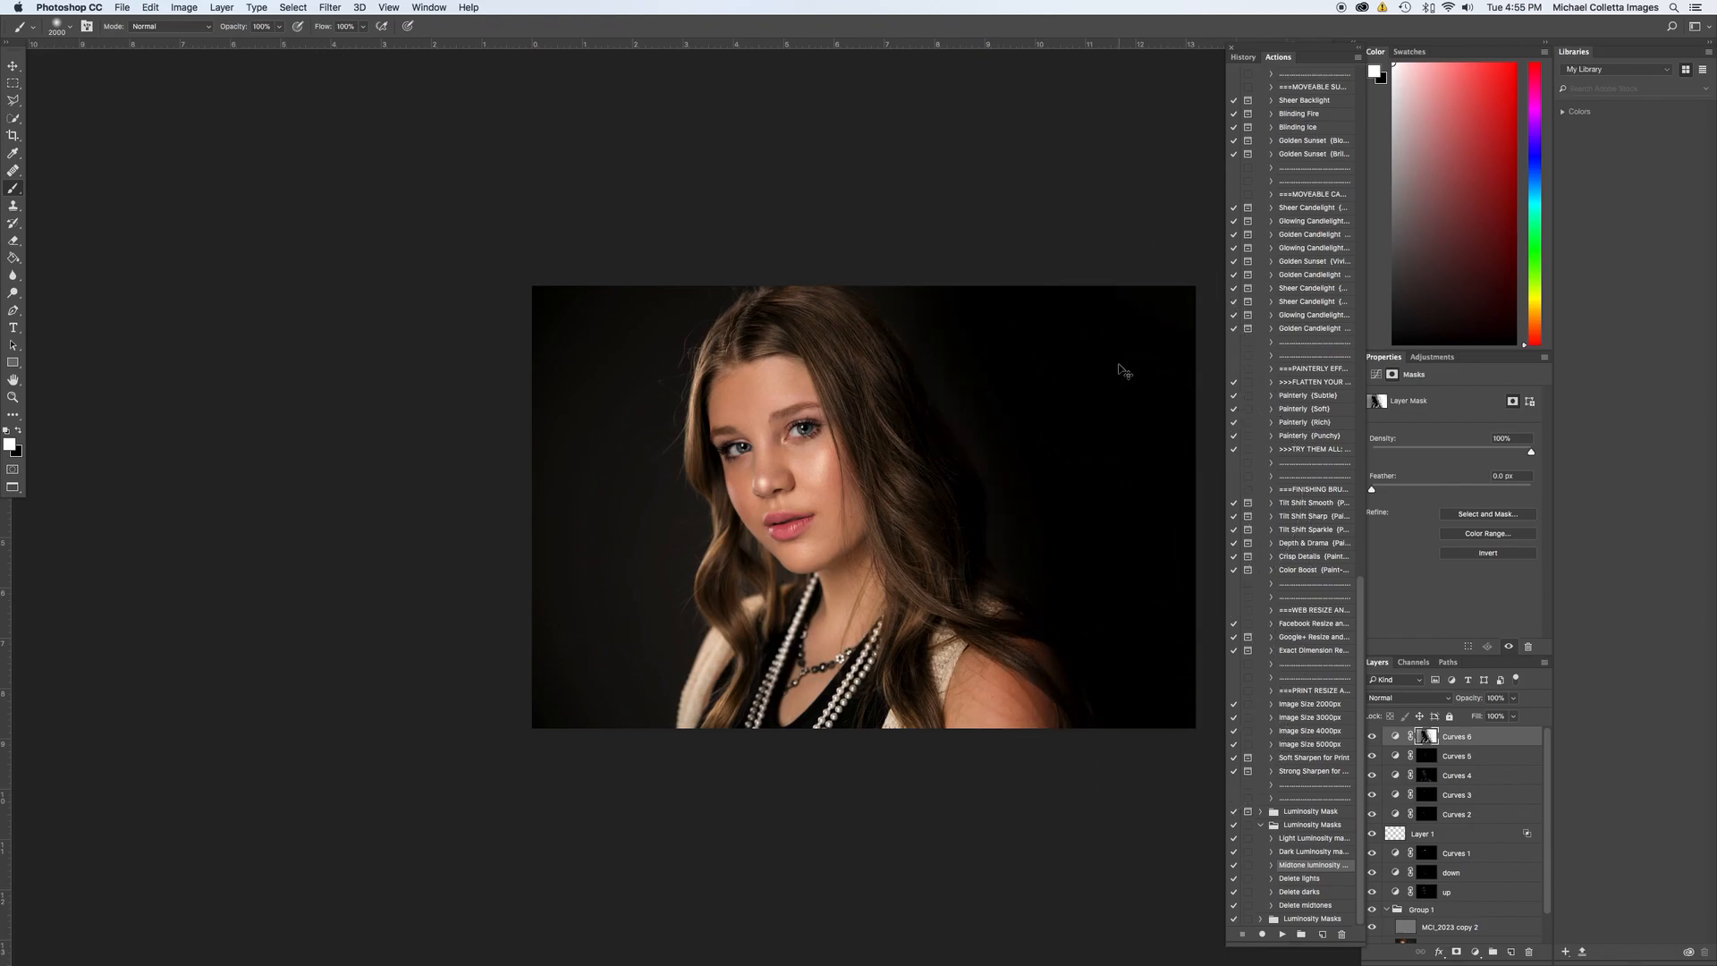
key("super+z")
Paint black on the Curves 6 mask over the backdrop to take the darkening off it, reducing the brush to 125 px.
key("x")
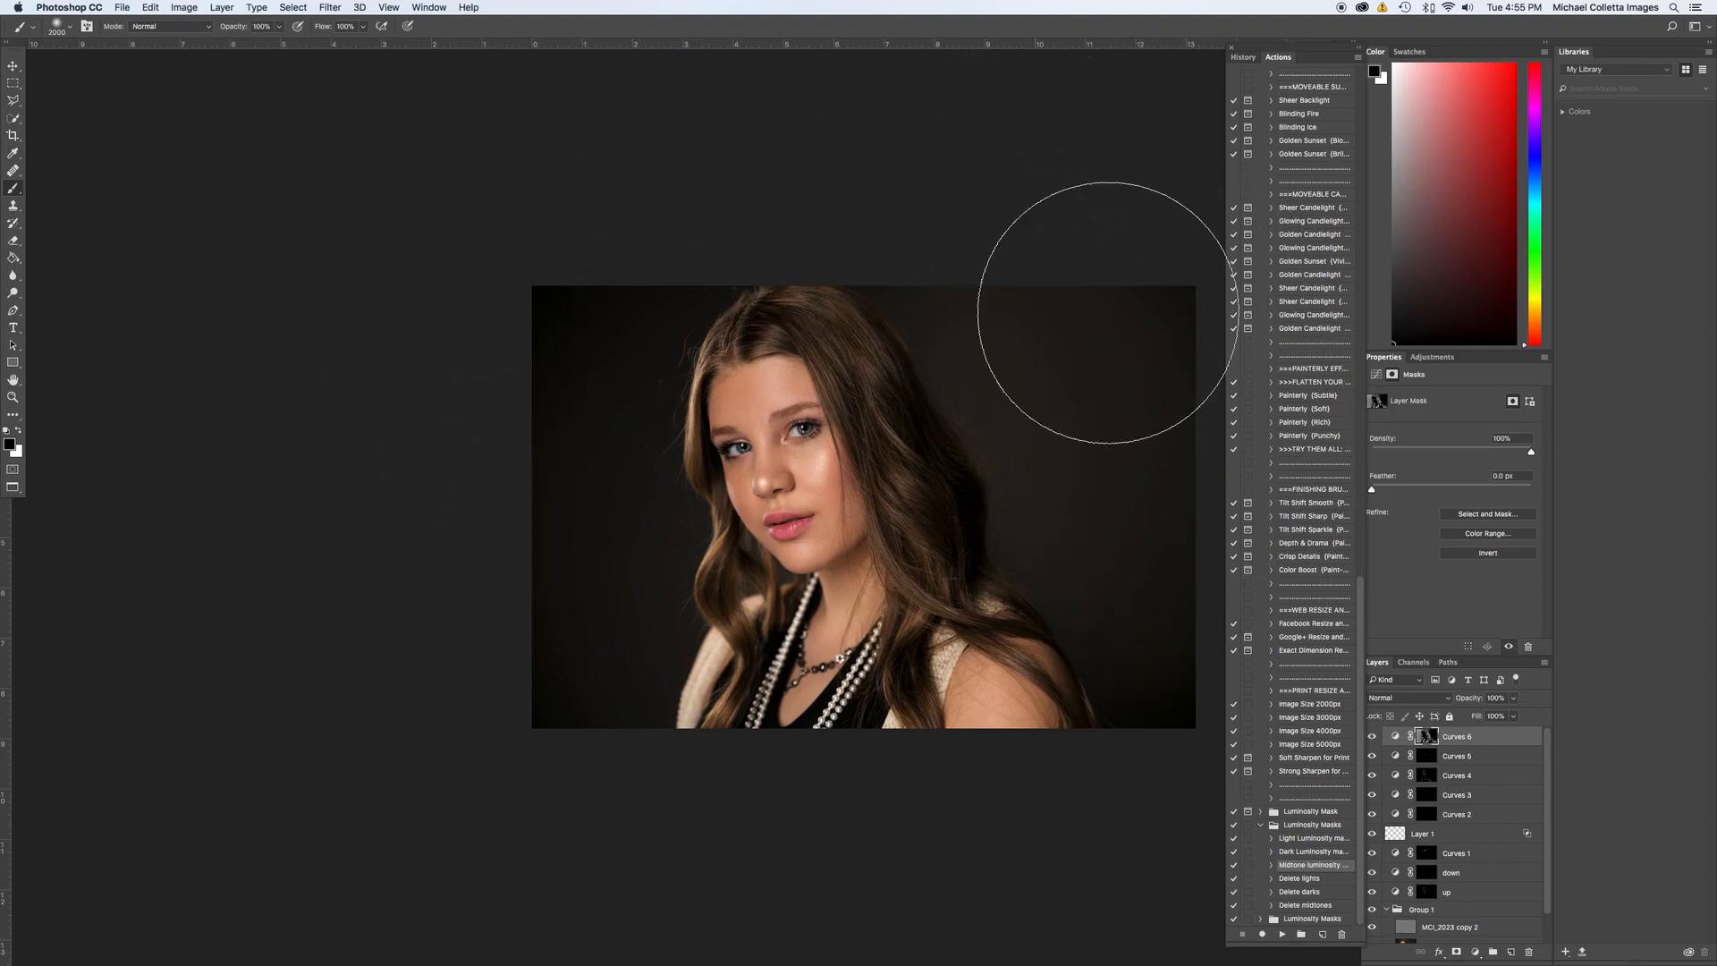
key("bracketleft")
key("bracketleft")
key("bracketleft")
key("bracketleft")
key("bracketleft")
key("bracketleft")
key("bracketleft")
key("bracketleft")
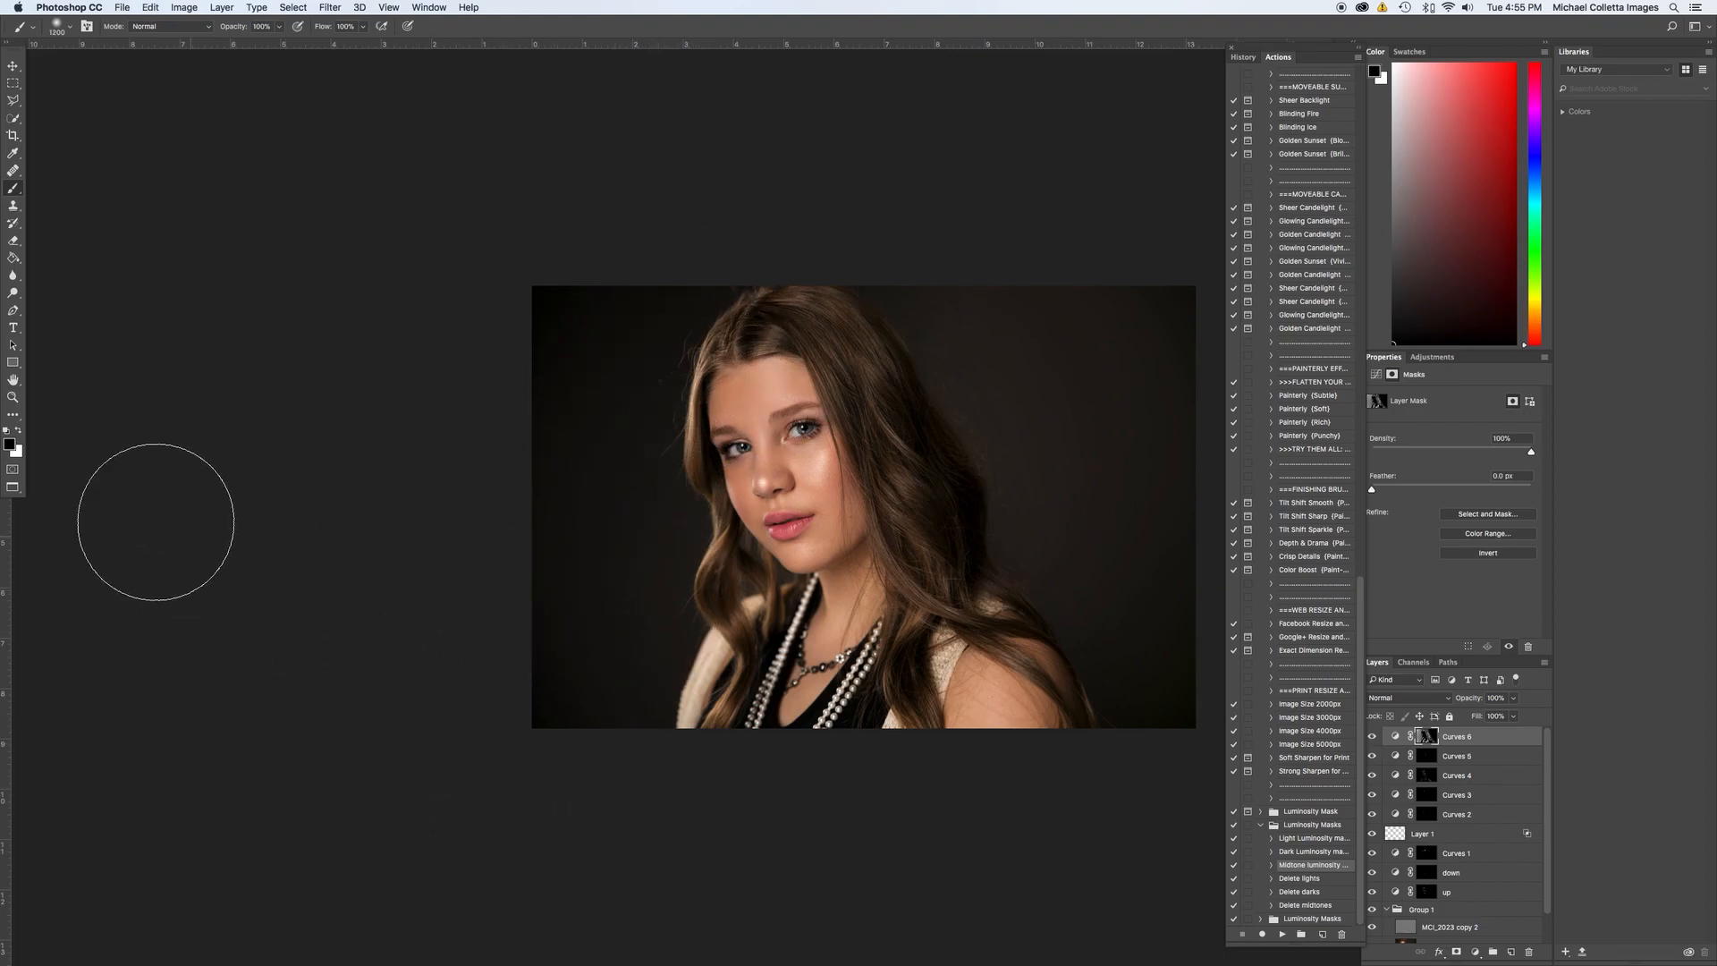
key("bracketleft")
key("bracketleft")
key("bracketleft")
key("bracketleft")
key("bracketleft")
key("bracketleft")
key("bracketleft")
key("bracketleft")
key("bracketleft")
key("bracketleft")
key("bracketleft")
key("bracketleft")
key("bracketleft")
key("bracketleft")
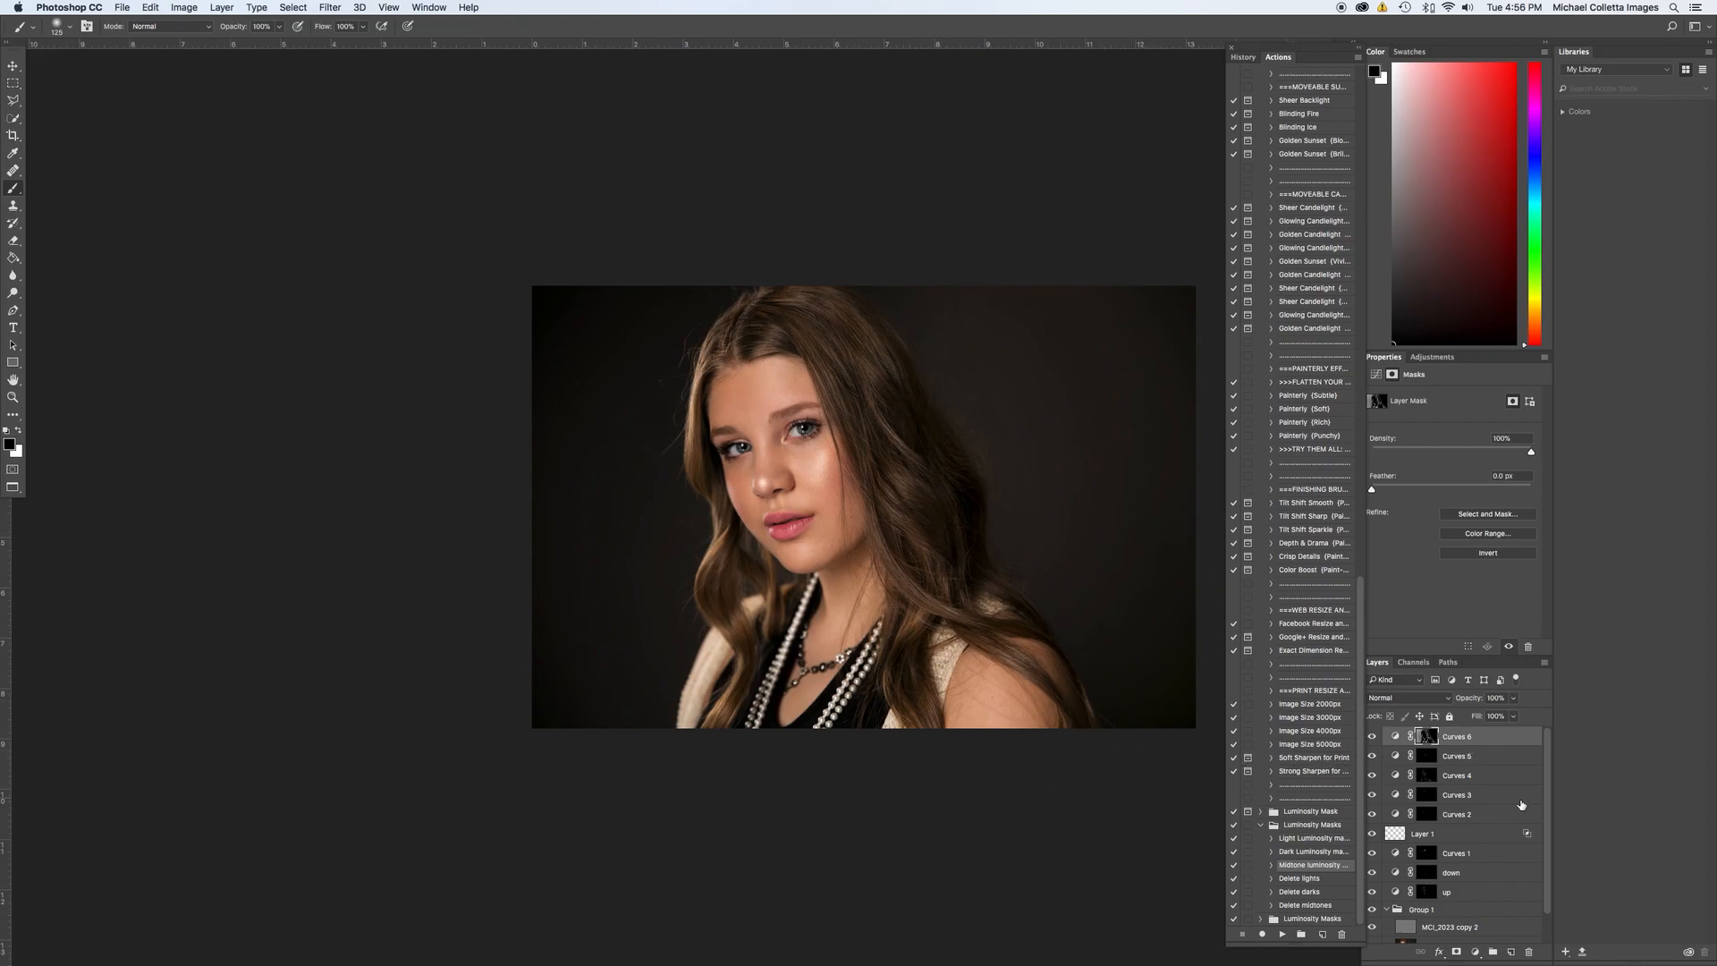
Compare the retouched portrait with the original MCI_2023 layer shown alone.
scroll(1545, 813, "down", 2)
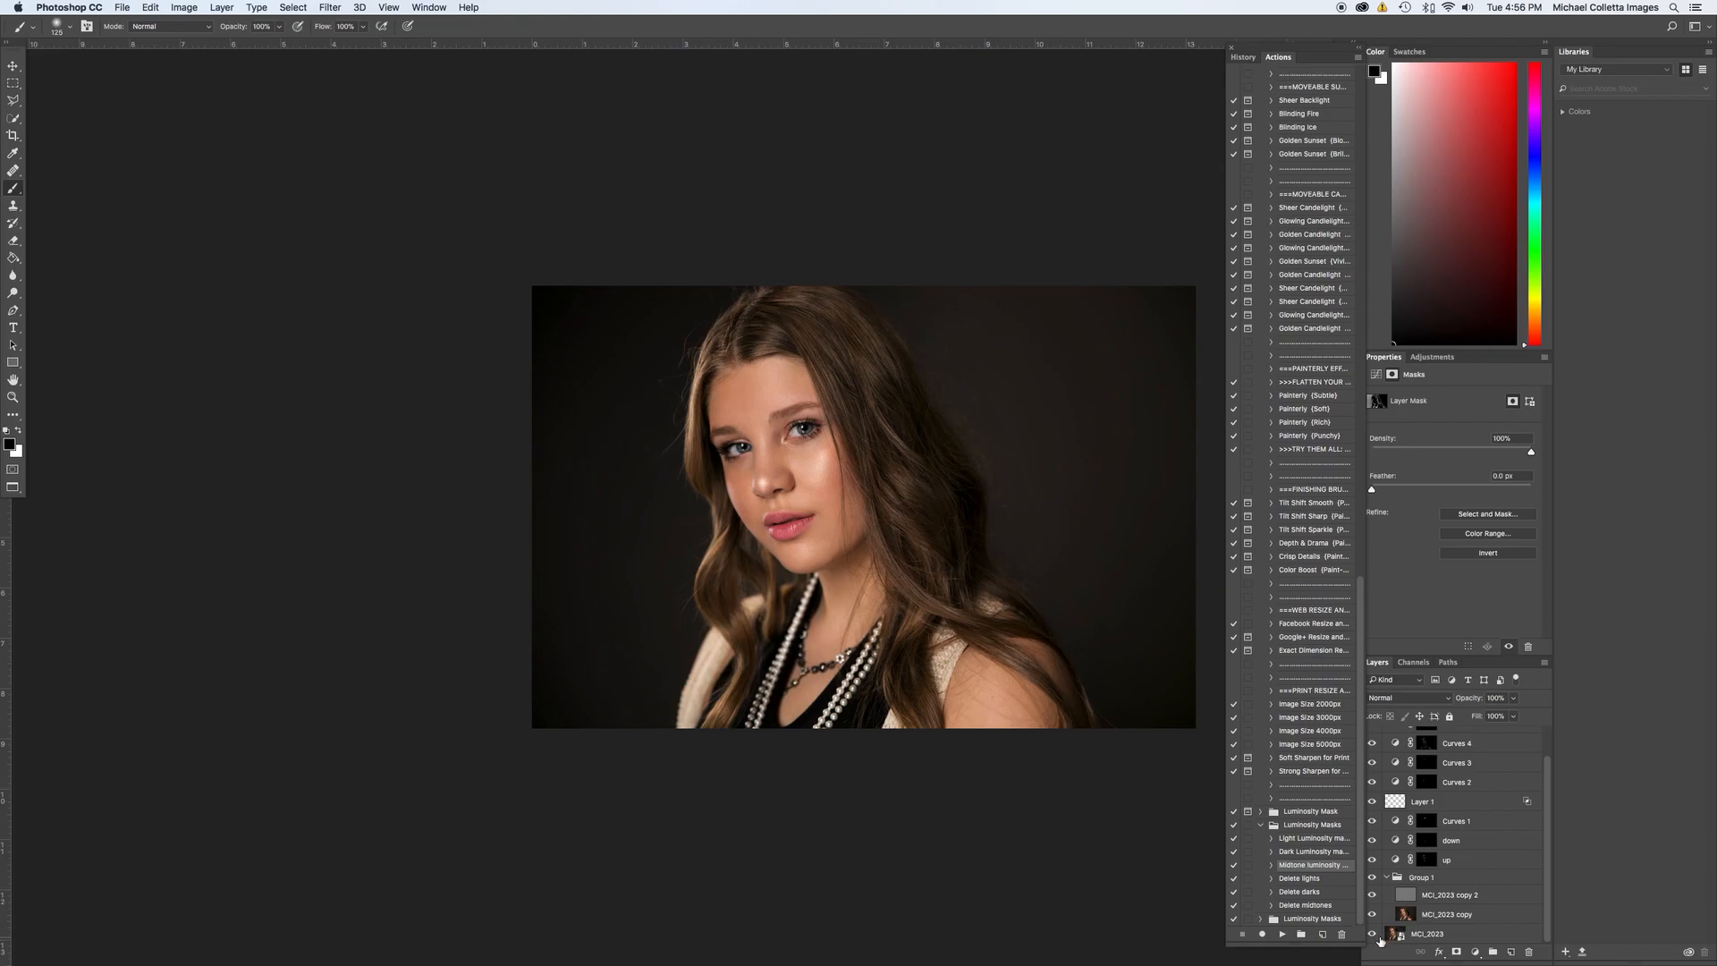
left_click(1373, 934, "alt")
left_click(1373, 935, "alt")
left_click(1372, 934, "alt")
left_click(1372, 934, "alt")
left_click(1373, 934, "alt")
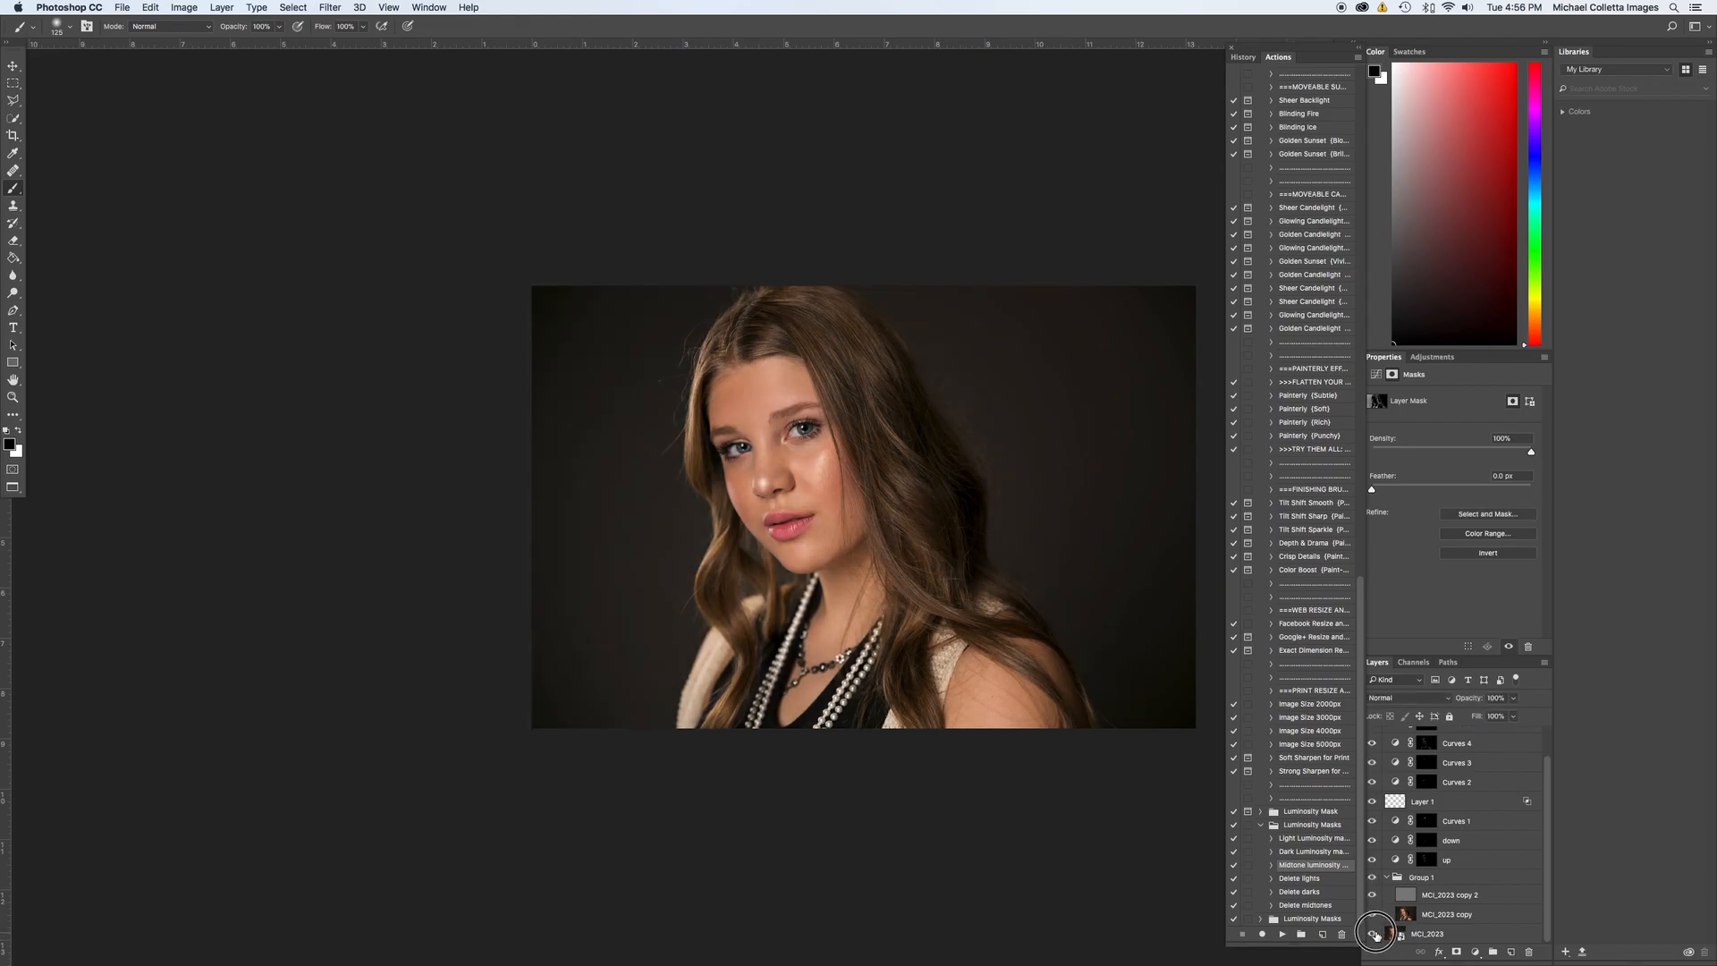
left_click(1375, 935, "alt")
left_click(1374, 934, "alt")
left_click(1374, 935, "alt")
left_click(1374, 934, "alt")
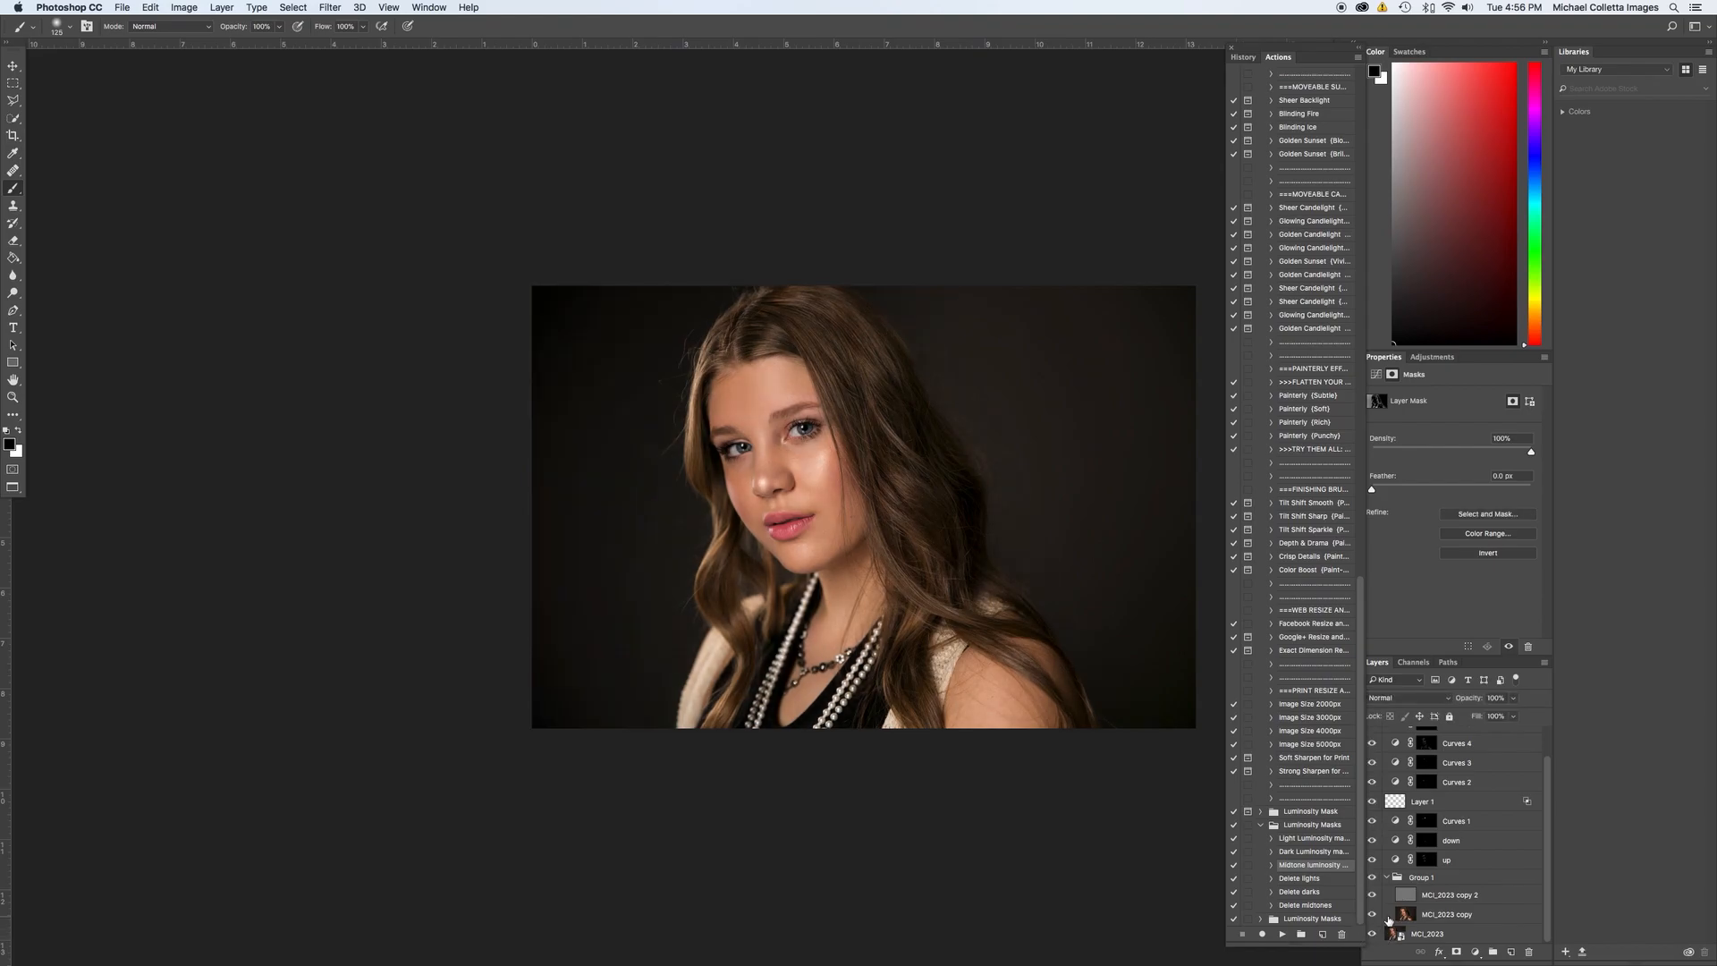
Add a Curves layer raising input 129 to output 148, and invert its mask to black.
key("super+plus")
key("super+plus")
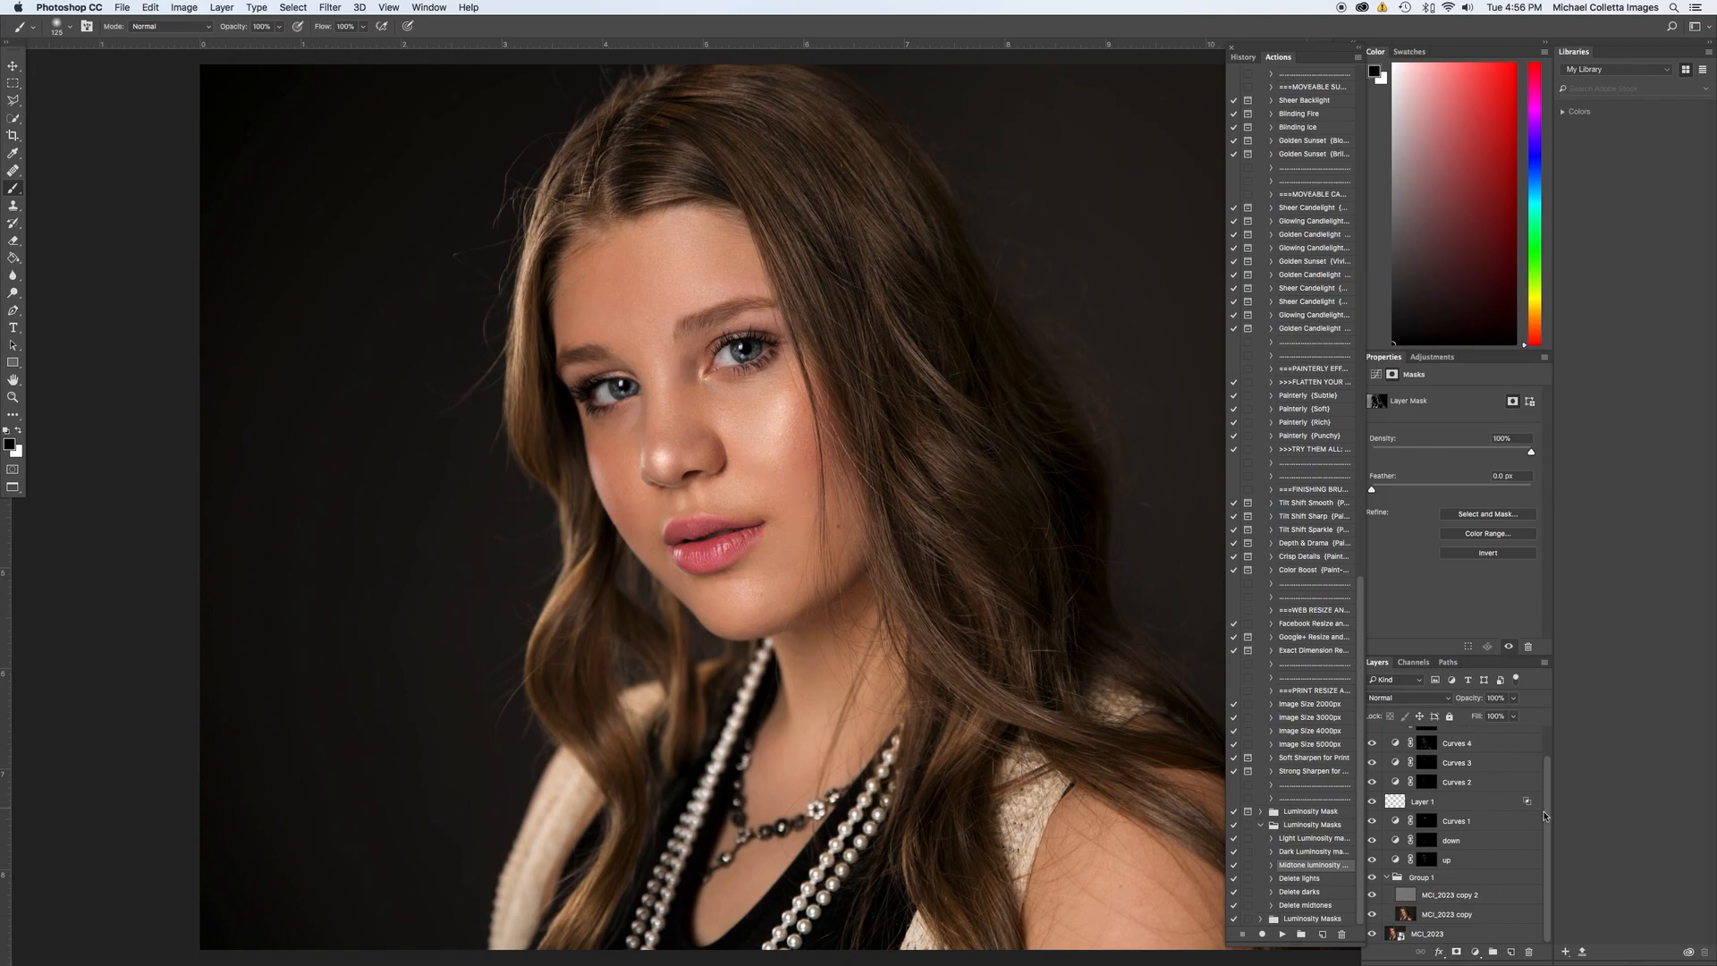
scroll(1541, 814, "up", 2)
left_click(1476, 952)
left_click(1511, 761)
left_click_drag(1466, 494, 1464, 484)
key("super+i")
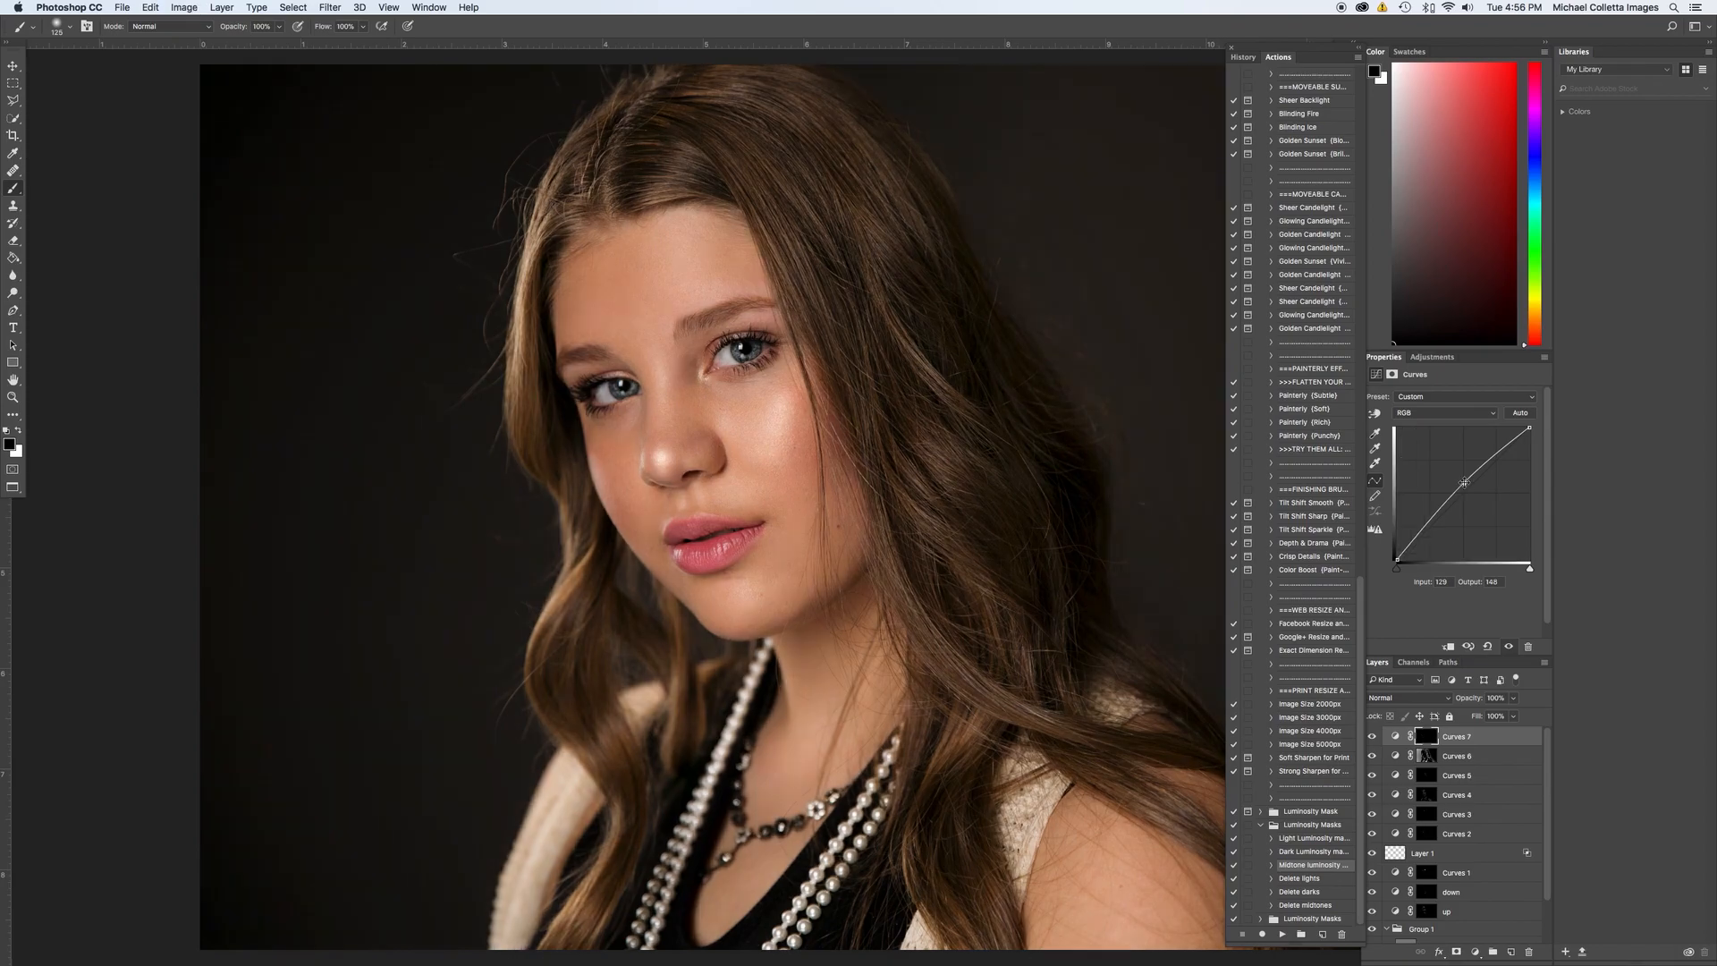
Paint on the Curves 7 mask with a smaller white brush at 3% flow to brighten selected spots.
key("bracketleft")
key("bracketleft")
left_click(297, 27)
key("bracketleft")
key("bracketleft")
key("bracketleft")
scroll(835, 402, "down", 5)
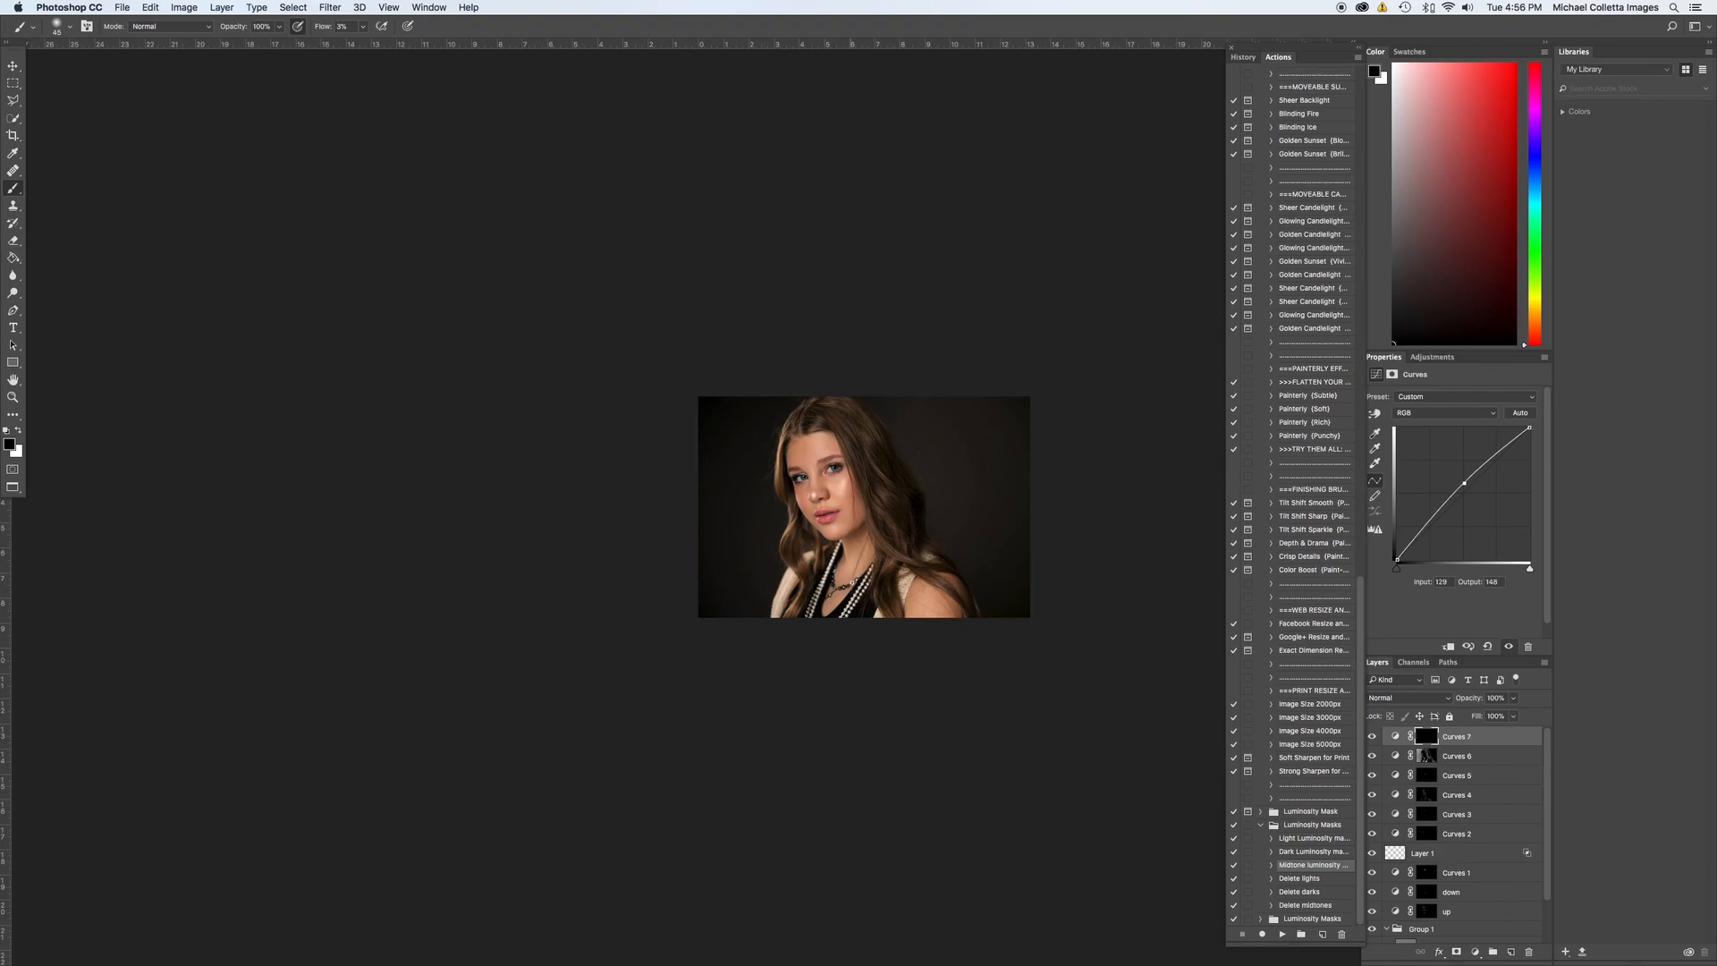
key("super+plus")
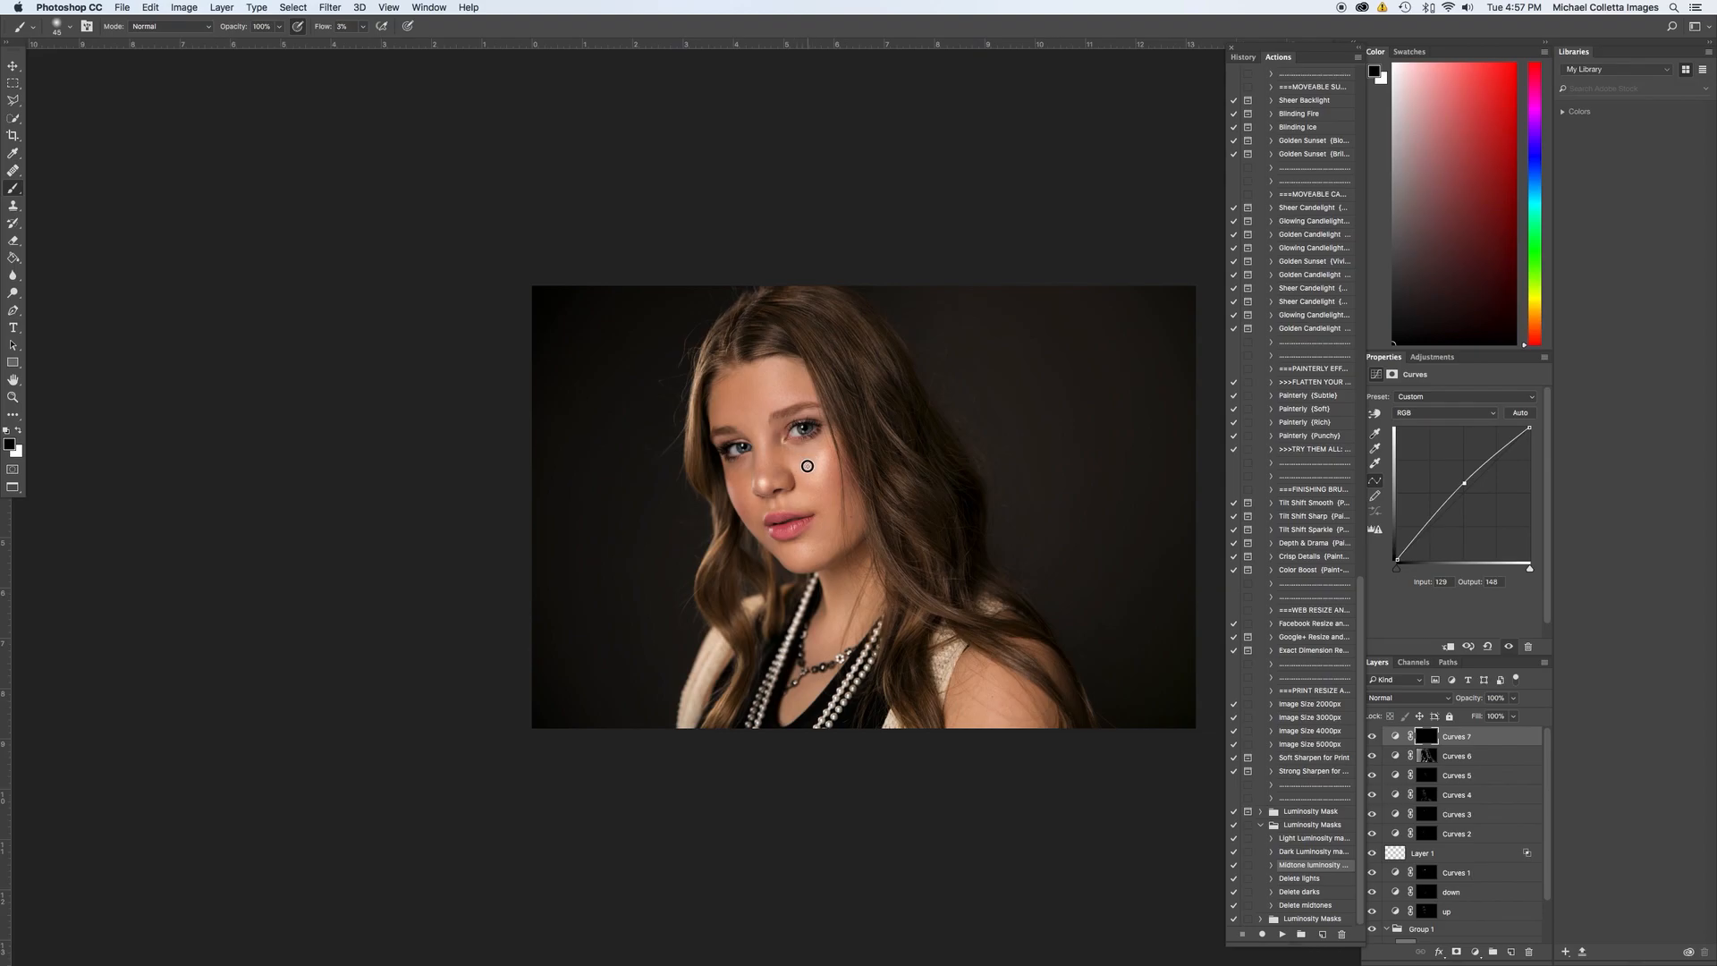
key("x")
Compare the portrait with and without the Curves 7 brightening.
left_click(1371, 737)
left_click(1371, 738)
left_click(1372, 737)
left_click(1373, 735)
key("super+minus")
key("super+minus")
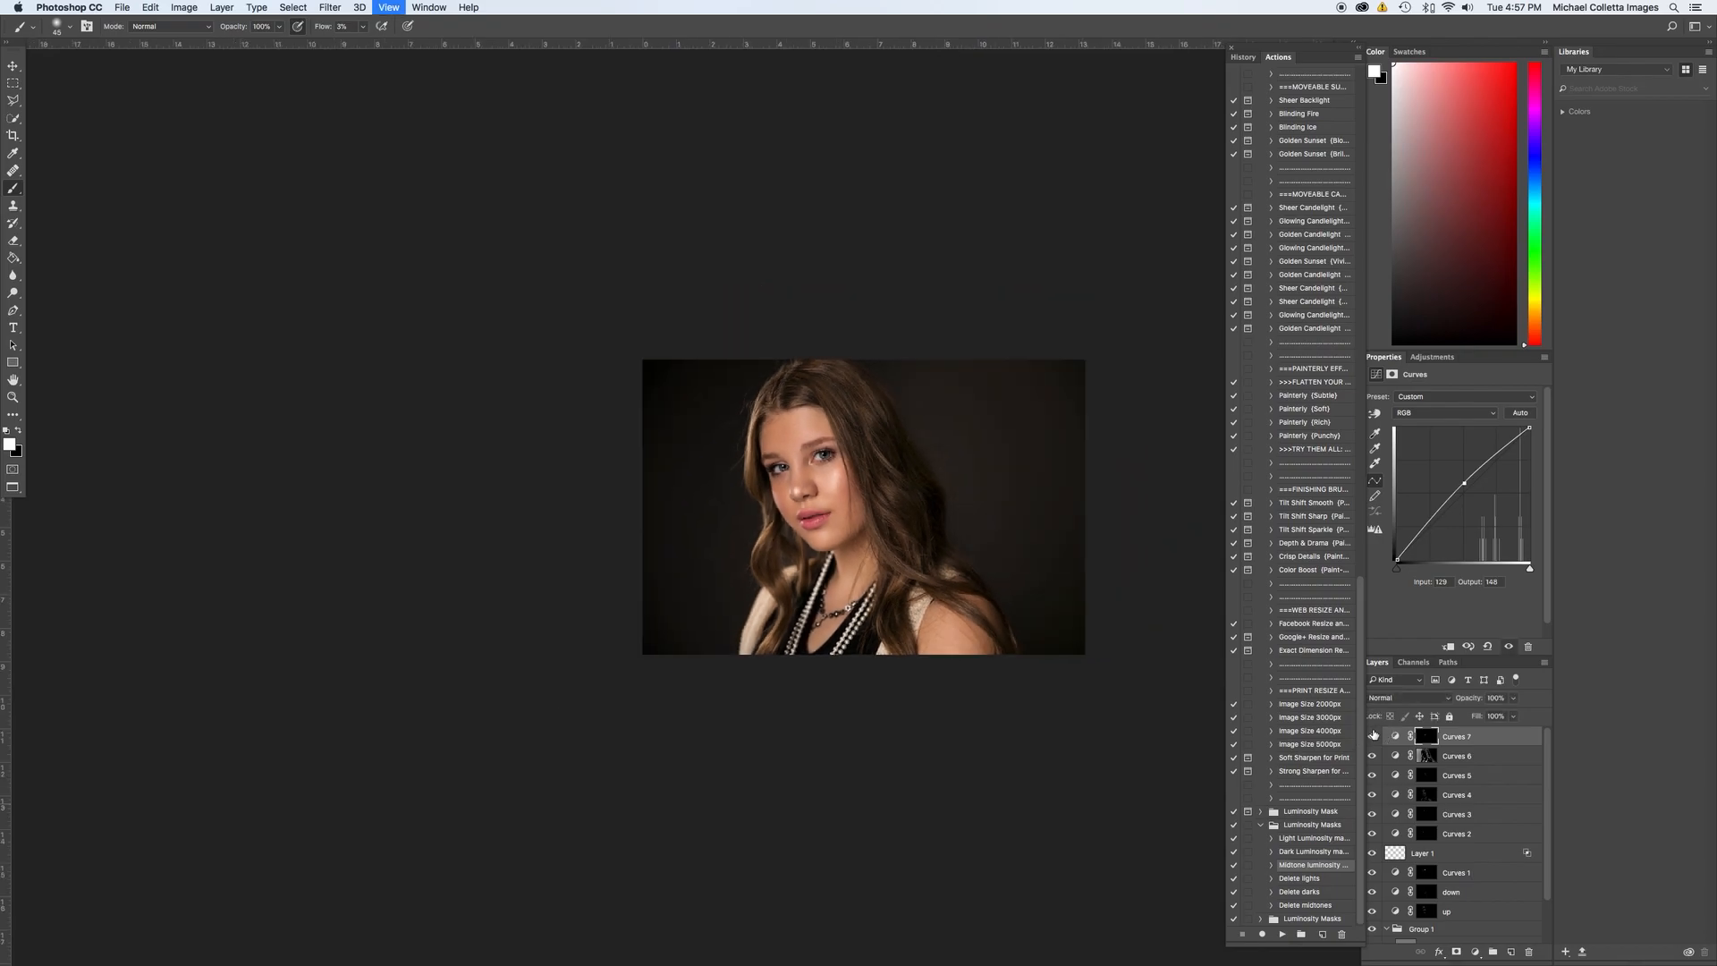
key("super+plus")
key("super+plus")
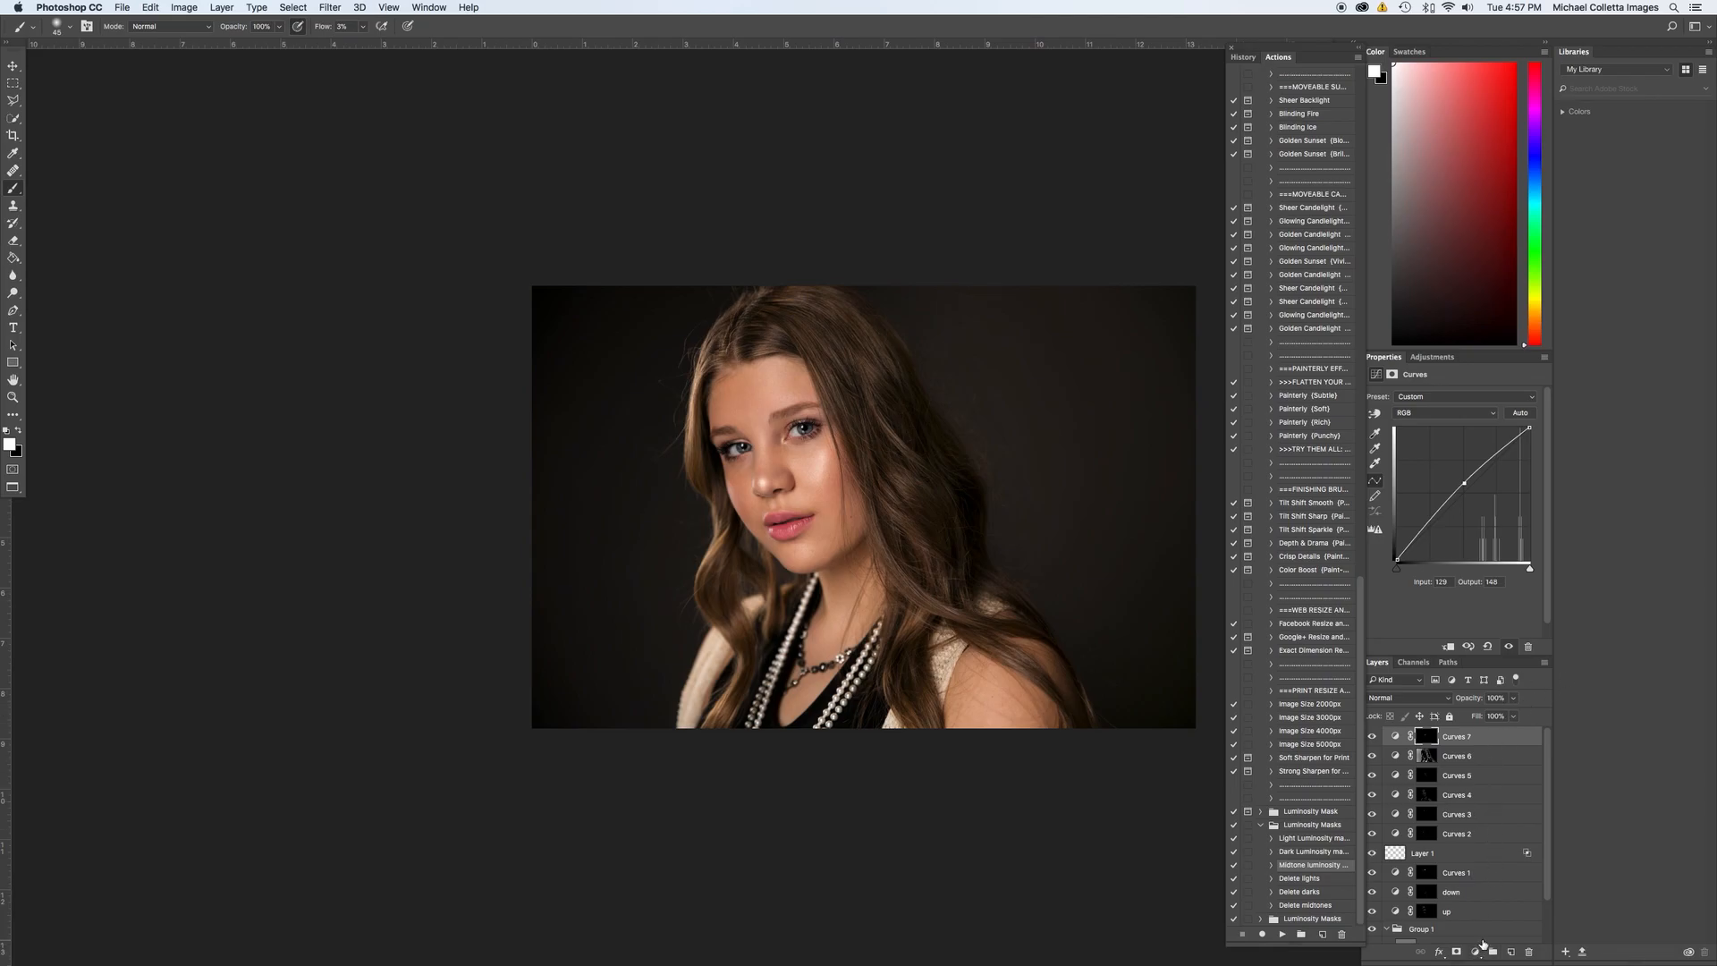
Add a new layer in Color blend mode and sample the cheek's skin tone as the foreground color.
key("super+plus")
key("super+plus")
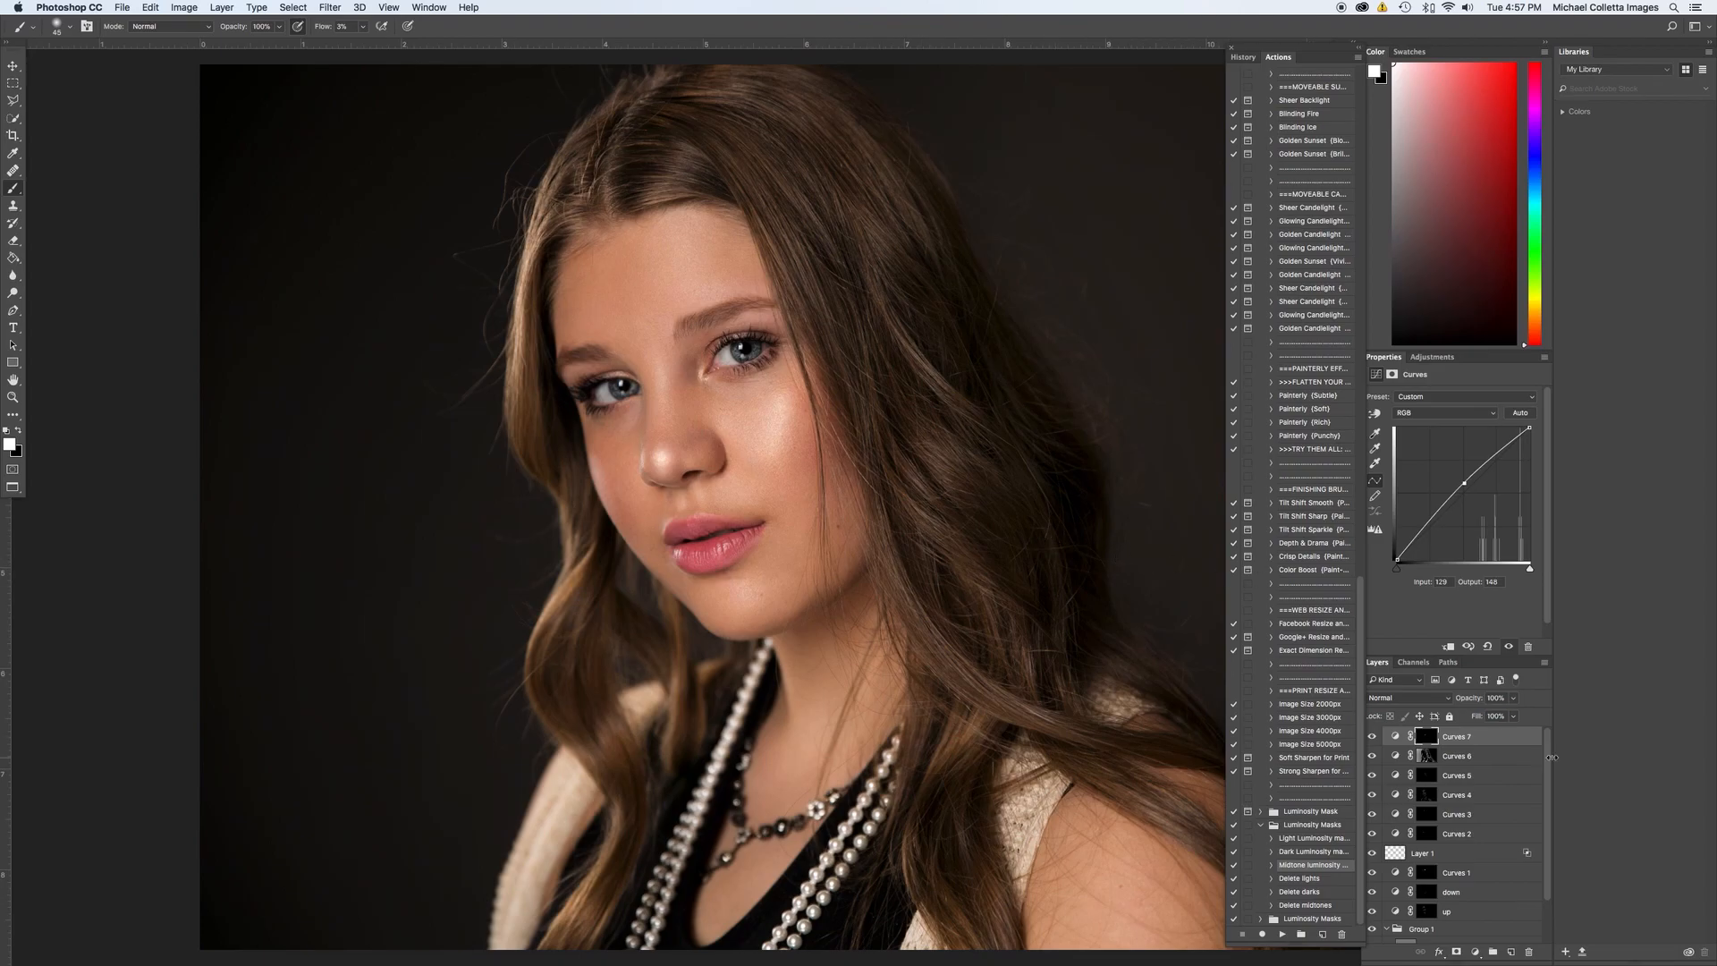
left_click(1512, 952)
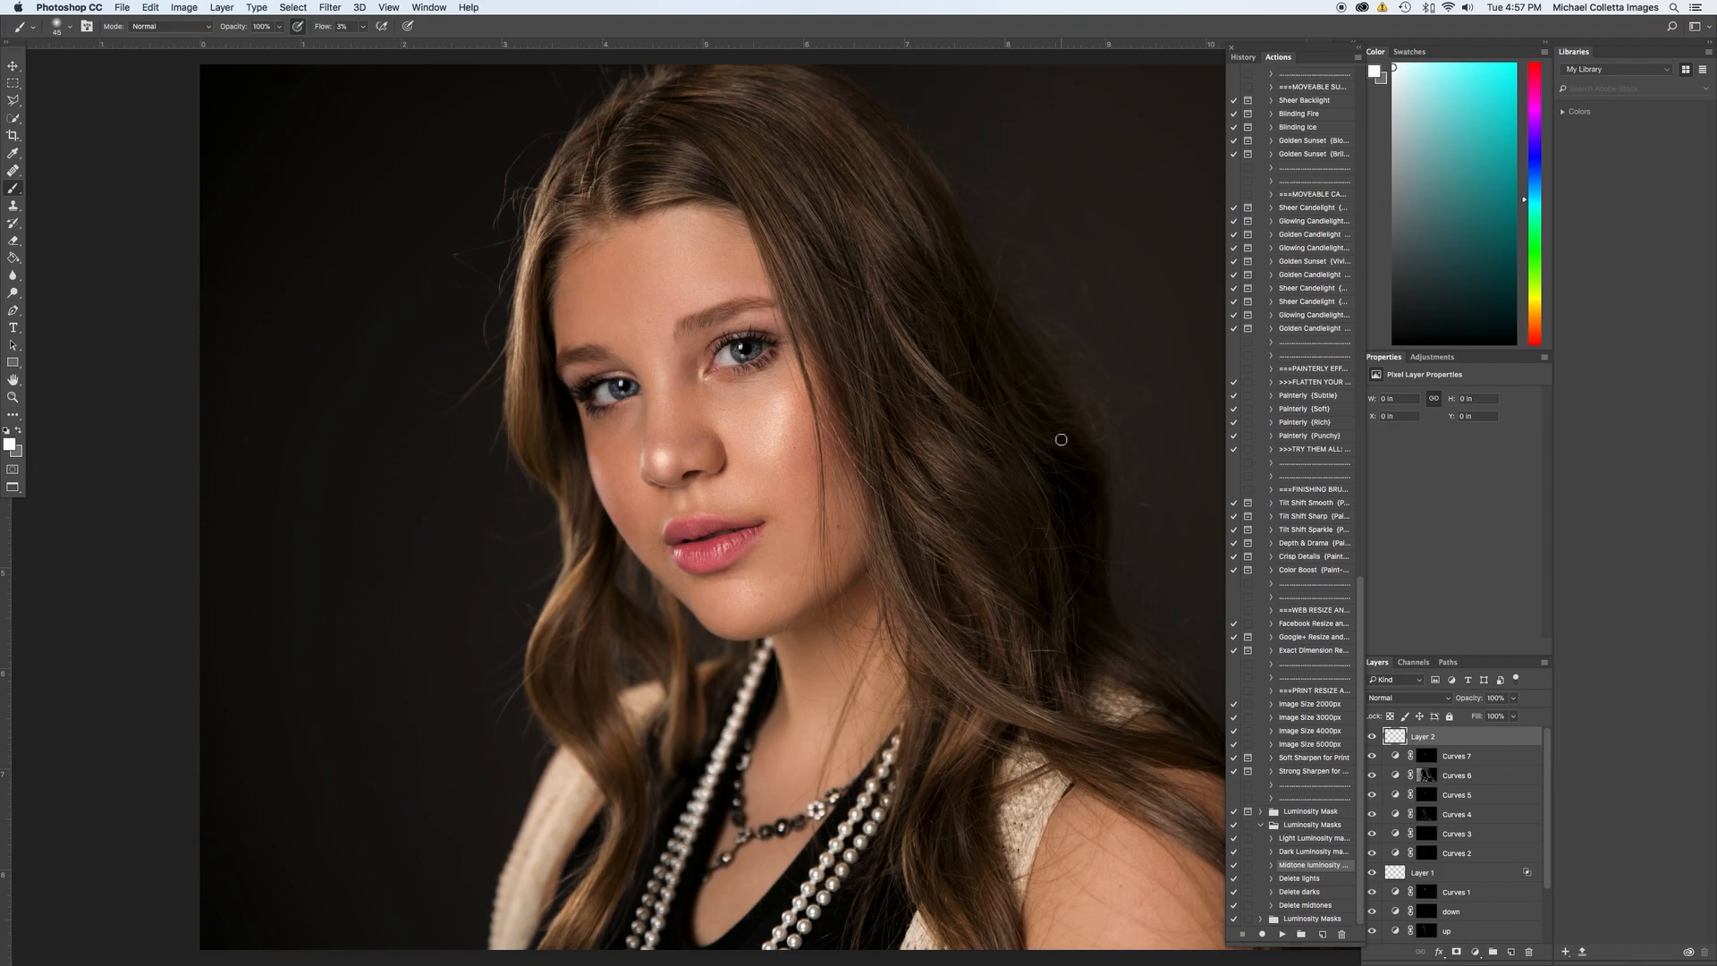
left_click(805, 425, "alt")
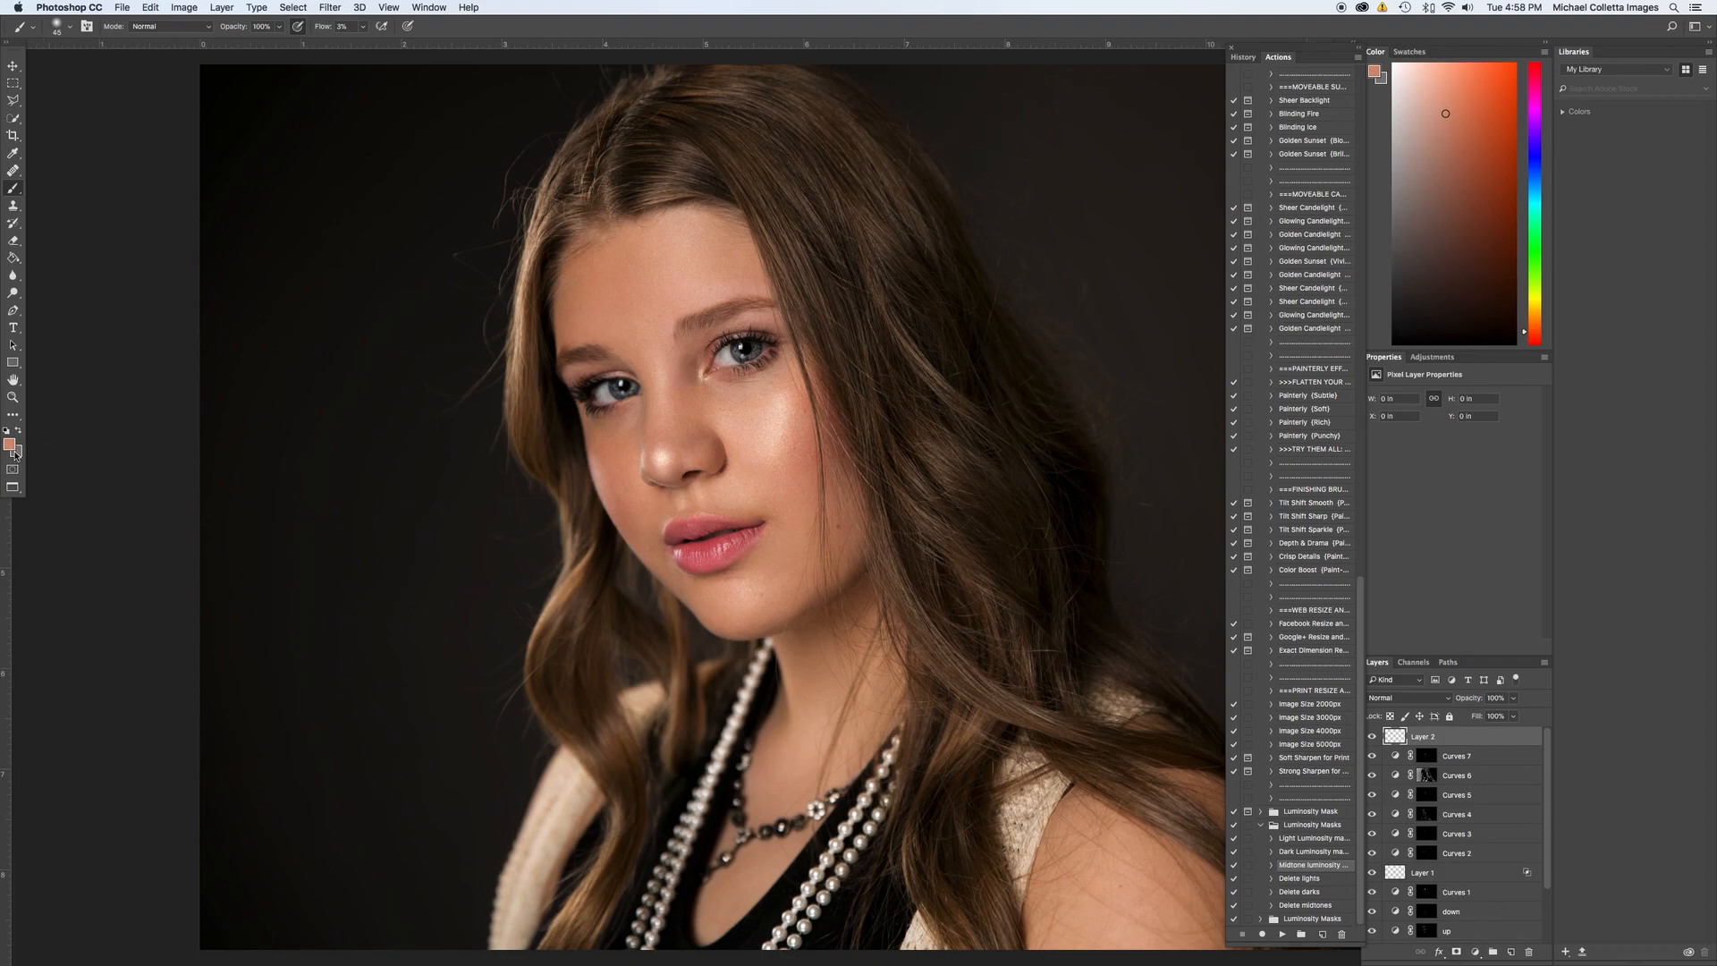
left_click(1435, 700)
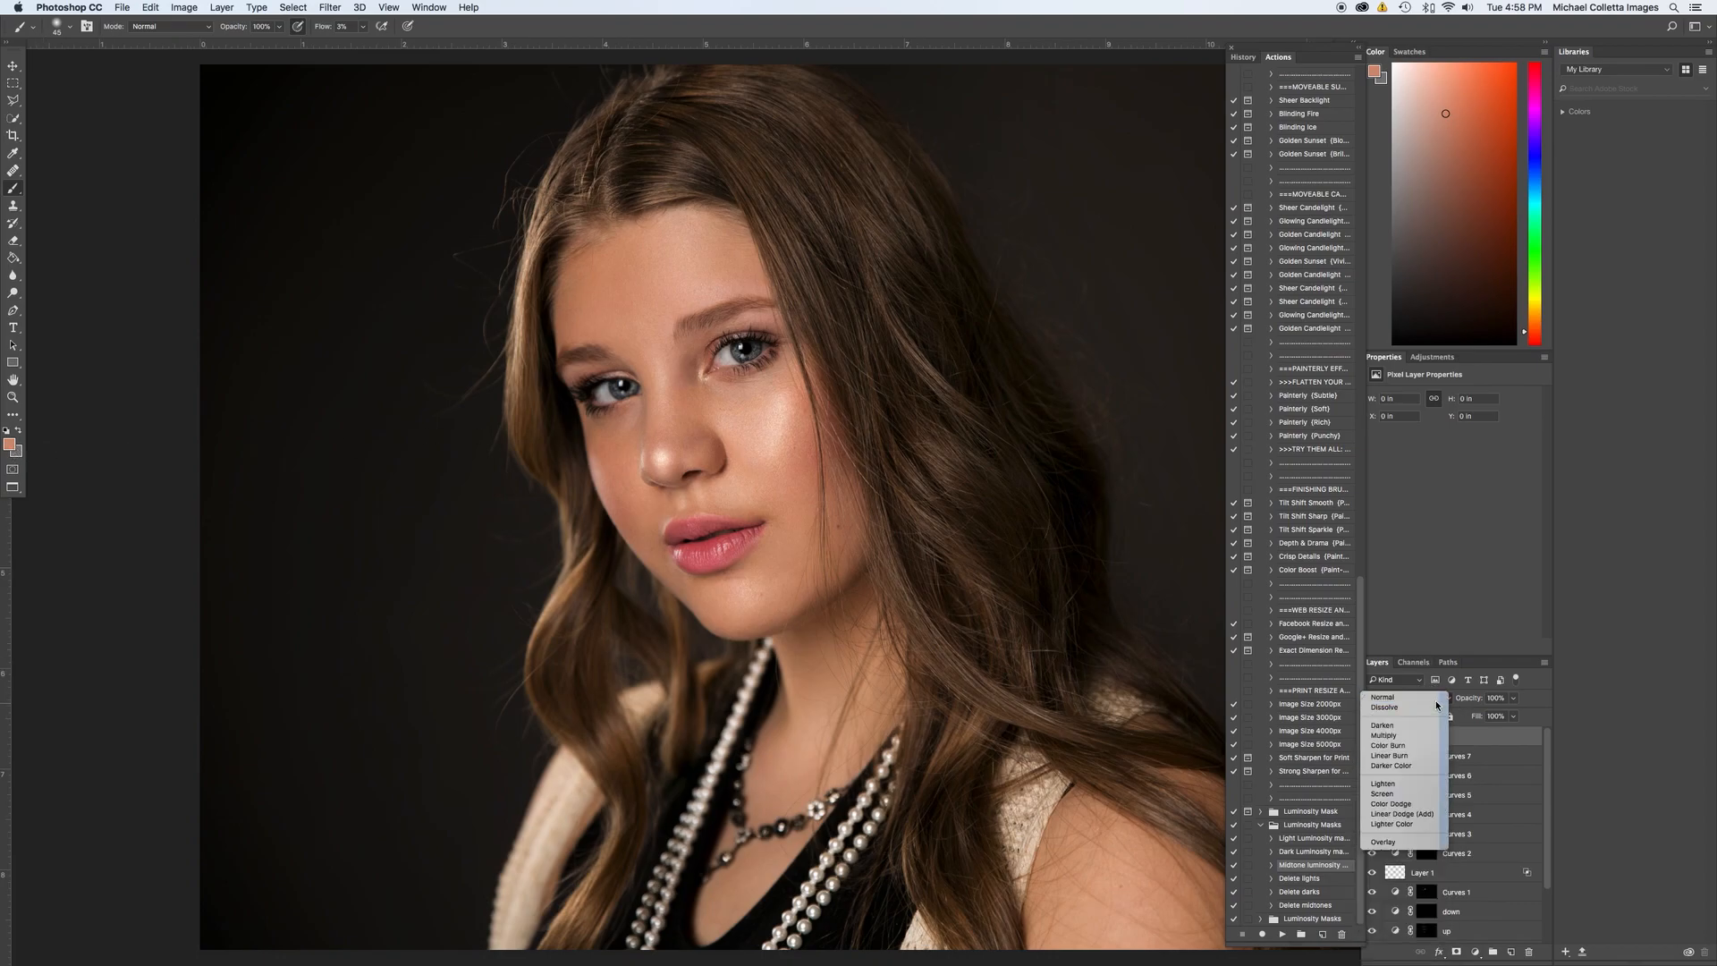
left_click(1430, 701)
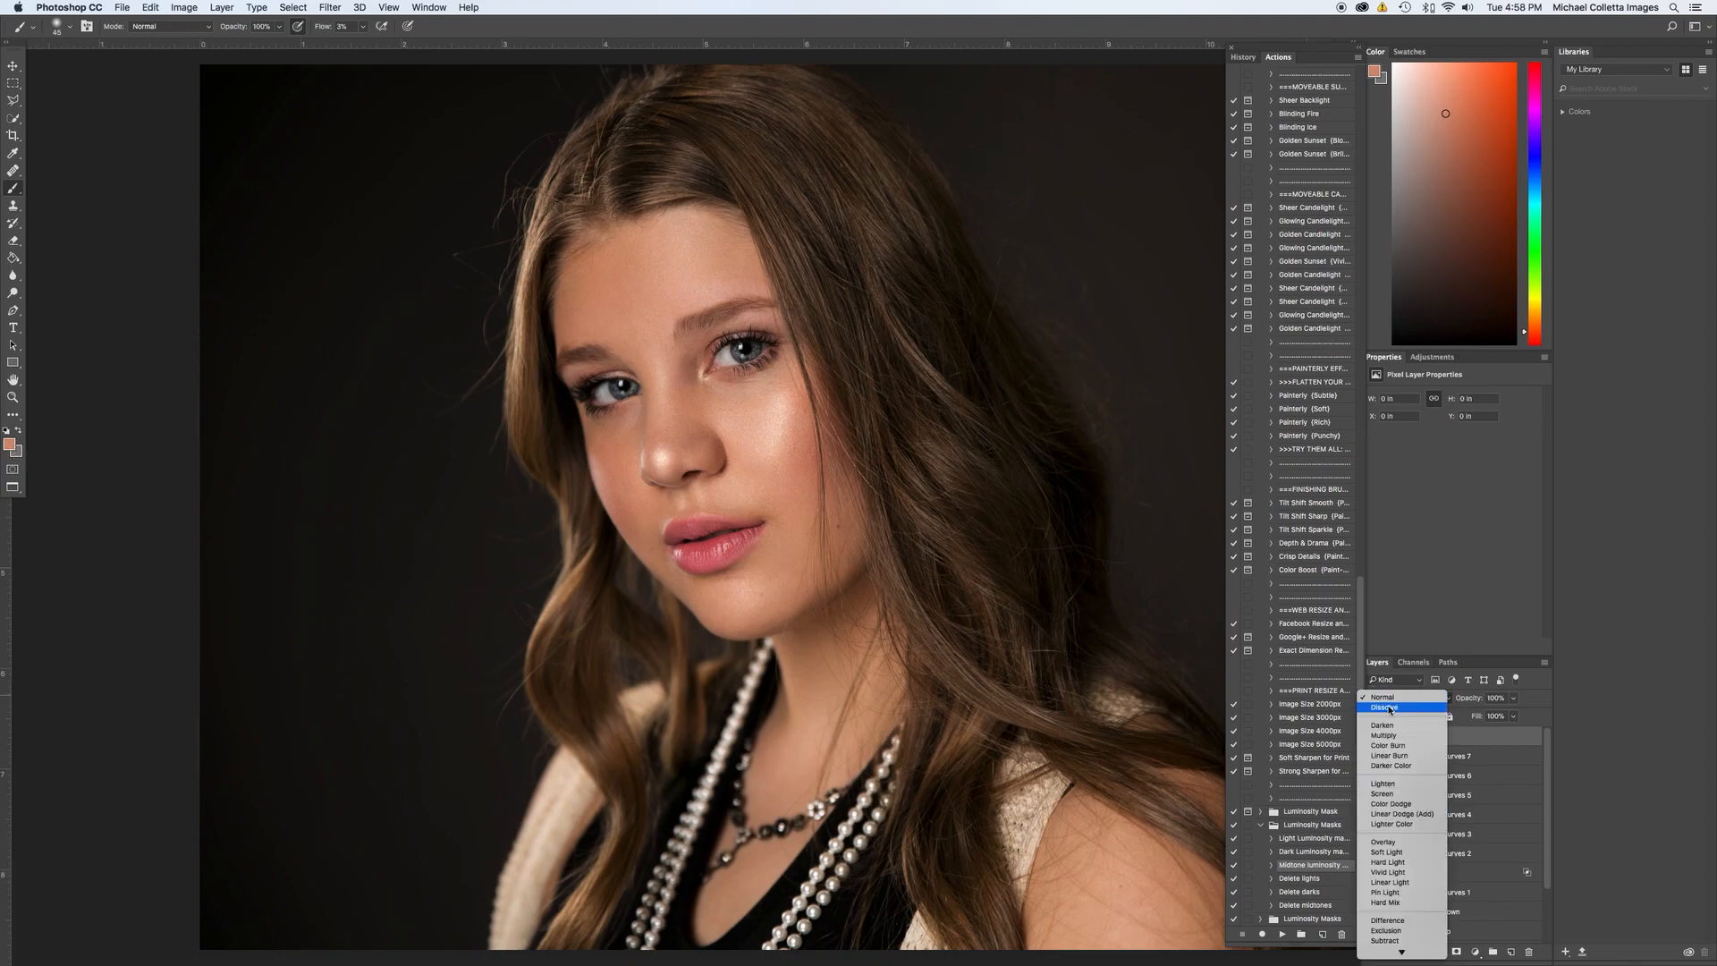
left_click(1380, 941)
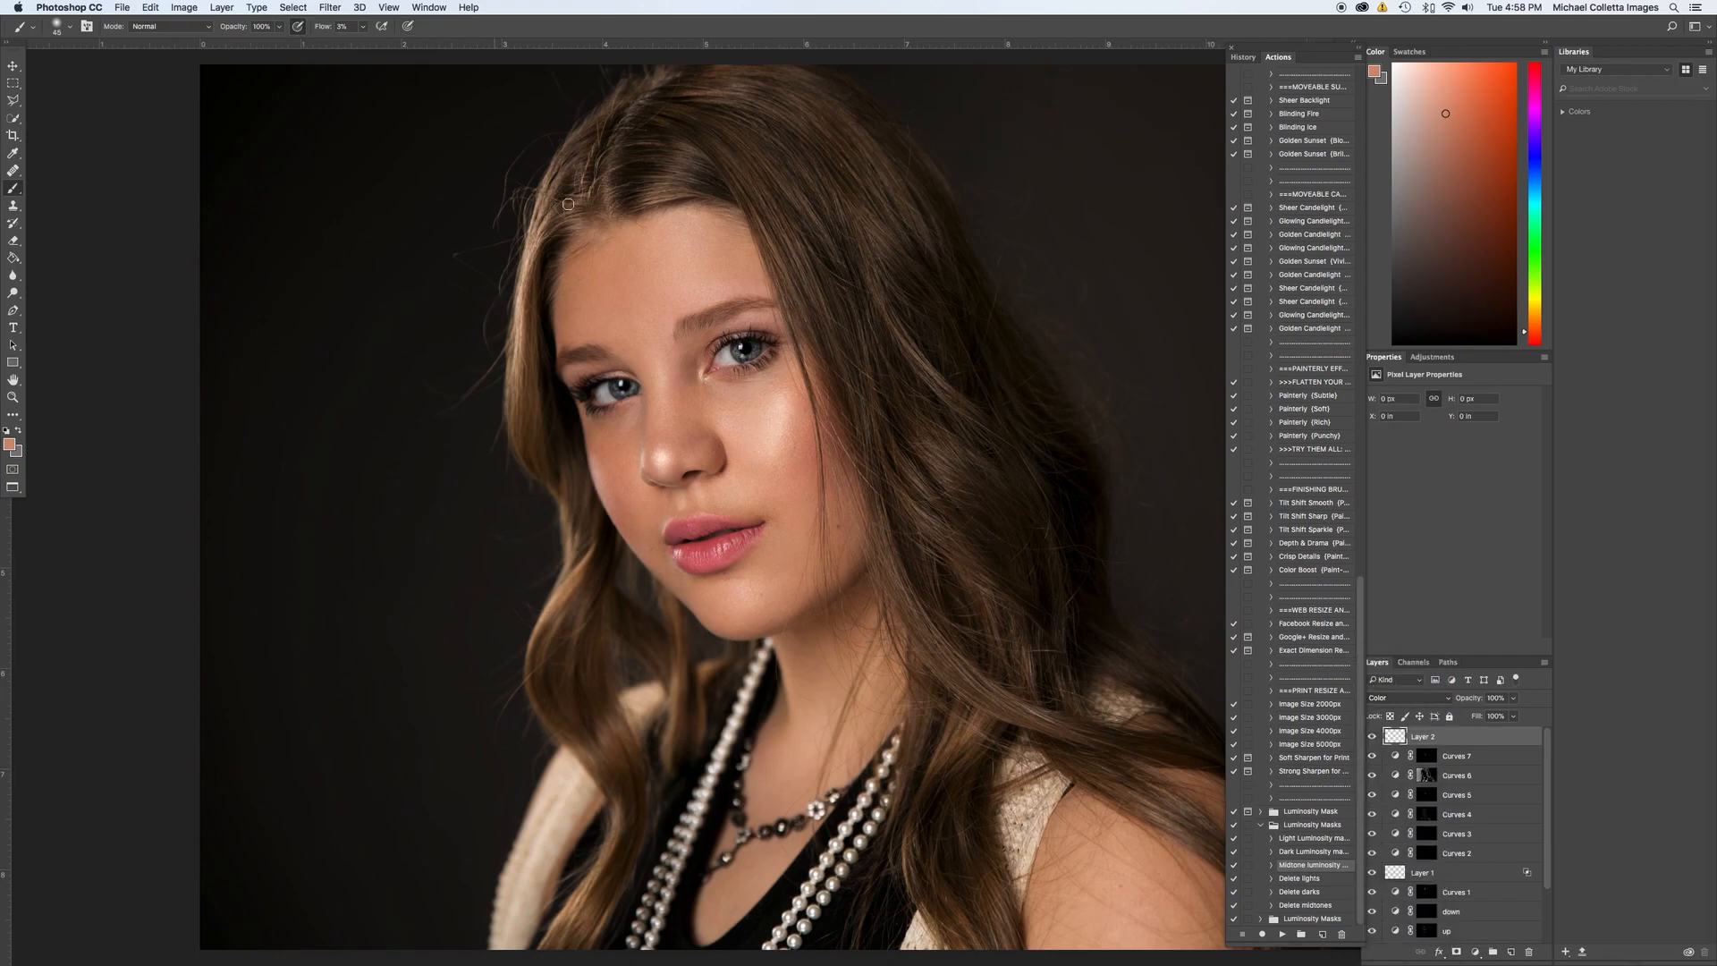
Paint the sampled skin tone over the cheek highlight on Layer 2 with an 80 px brush, and decline the incoming call.
key("bracketright")
key("bracketright")
key("bracketright")
key("bracketright")
left_click_drag(782, 406, 771, 452)
key("Tab")
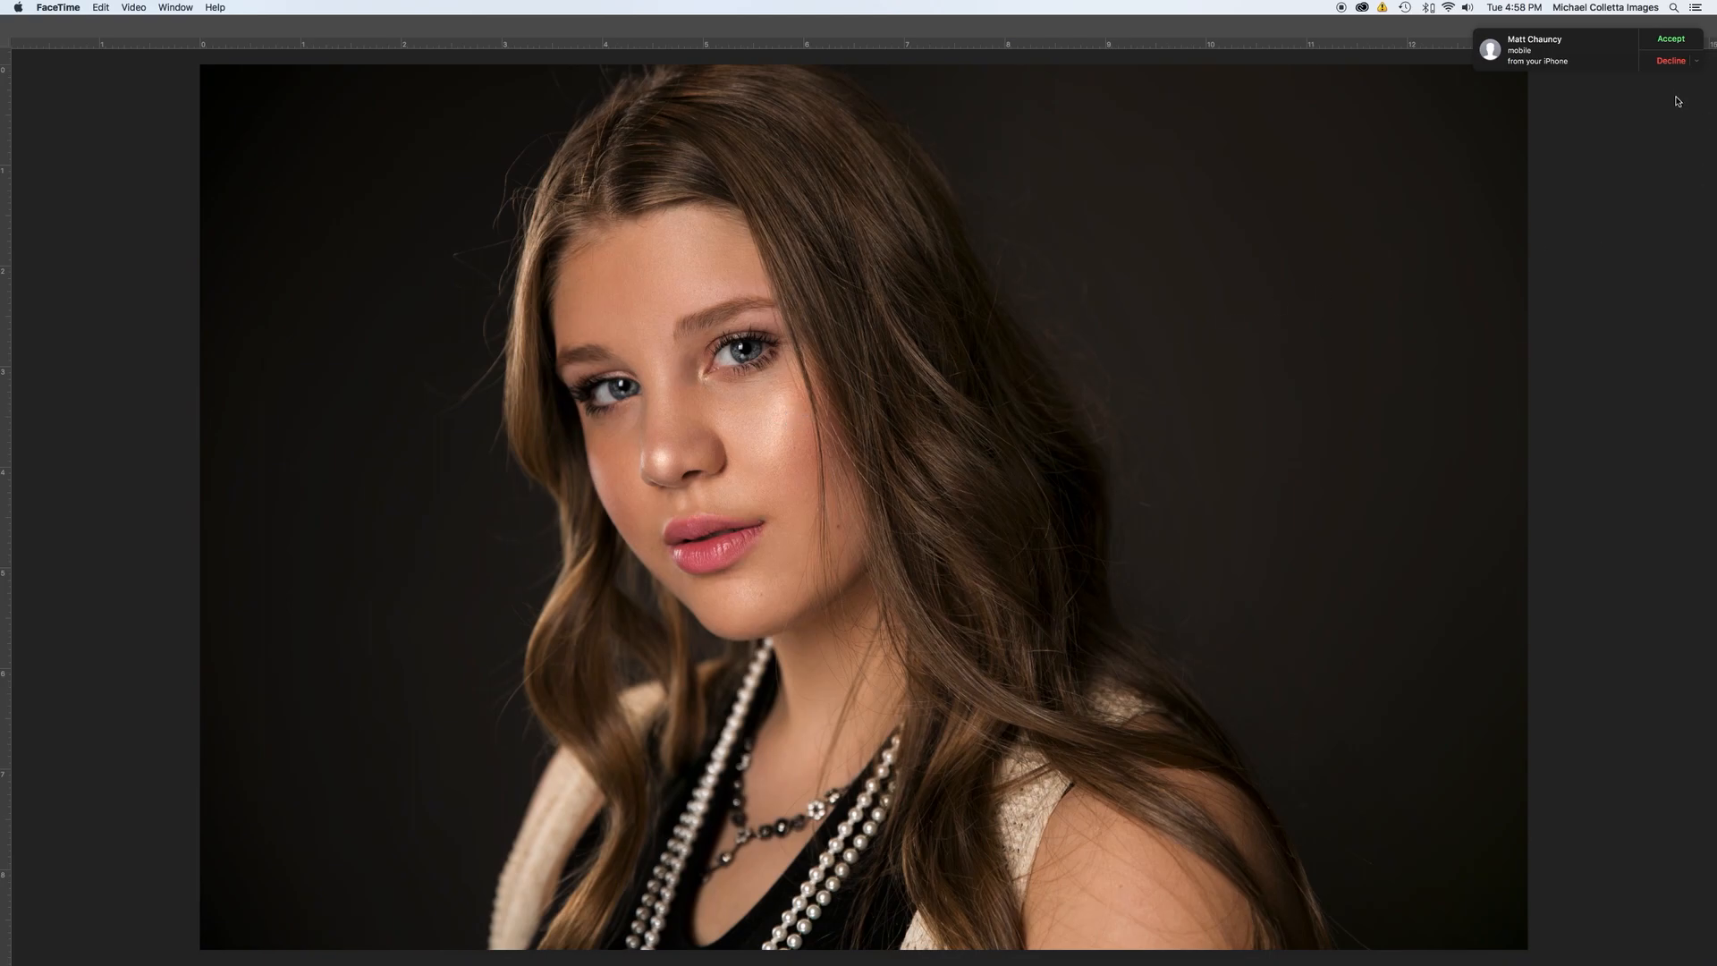
left_click(1671, 62)
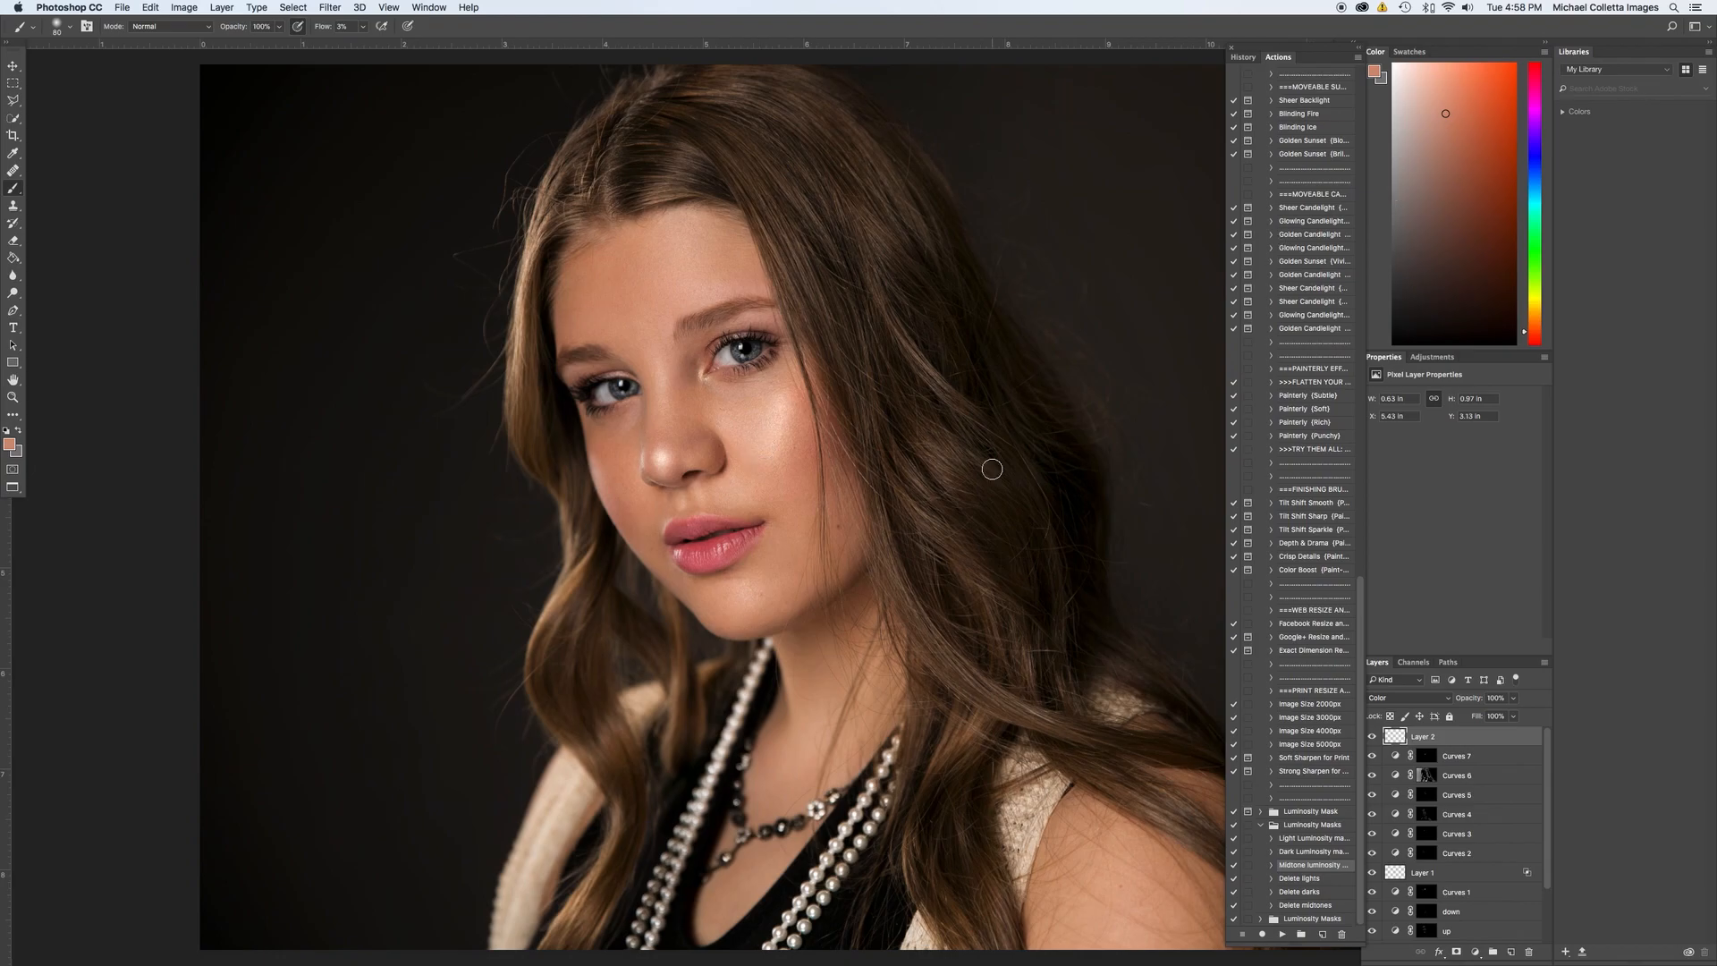
Compare the cheek with and without the Layer 2 color correction, leaving the layer visible.
key("super+minus")
key("super+minus")
key("super+minus")
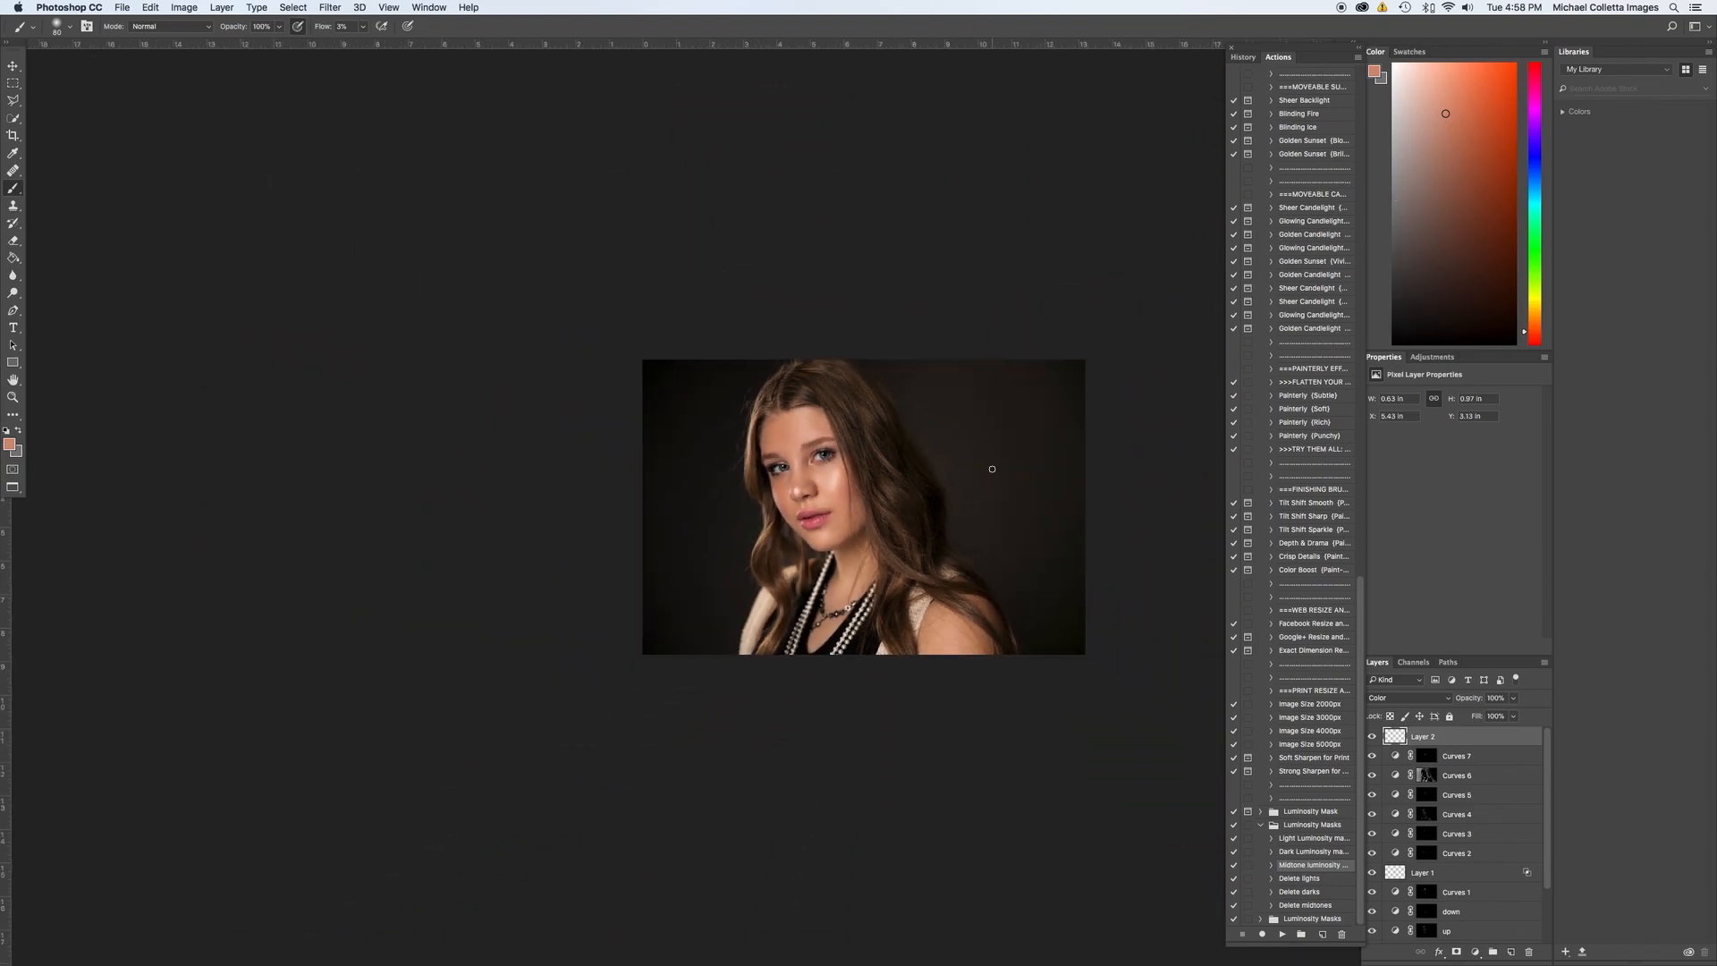
left_click(1380, 738)
left_click(1380, 738)
left_click(1379, 738)
key("super+plus")
key("super+plus")
key("super+plus")
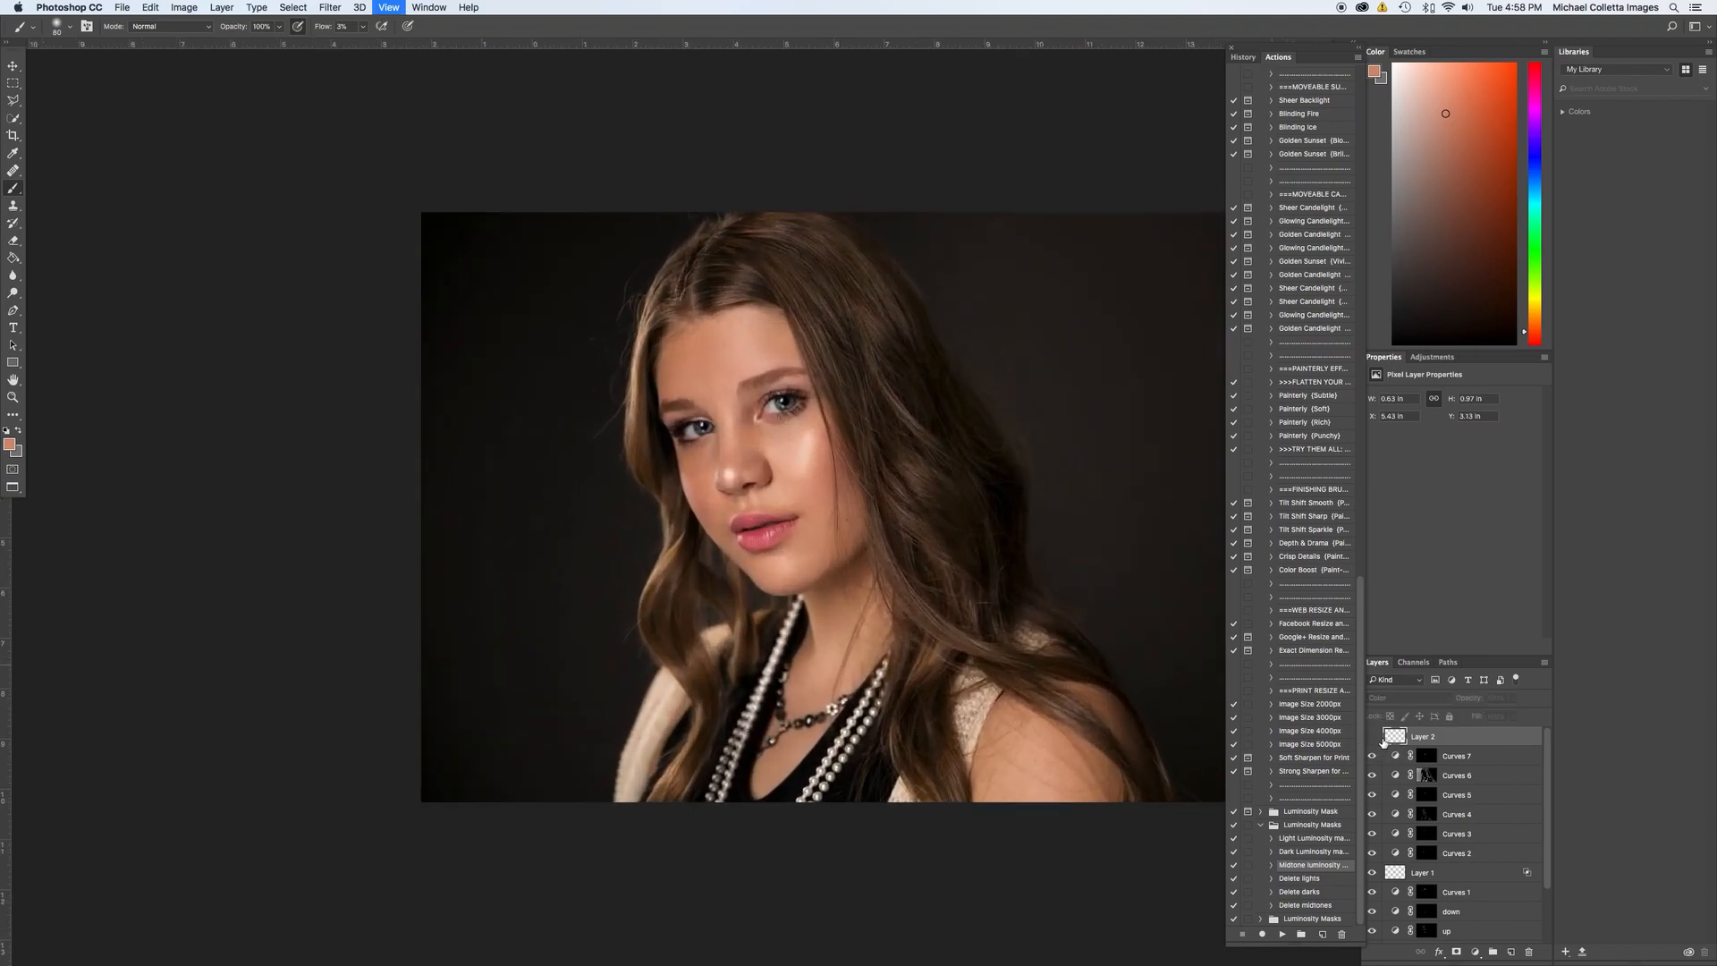
left_click(1380, 737)
left_click(1378, 737)
left_click(1376, 736)
left_click(1376, 735)
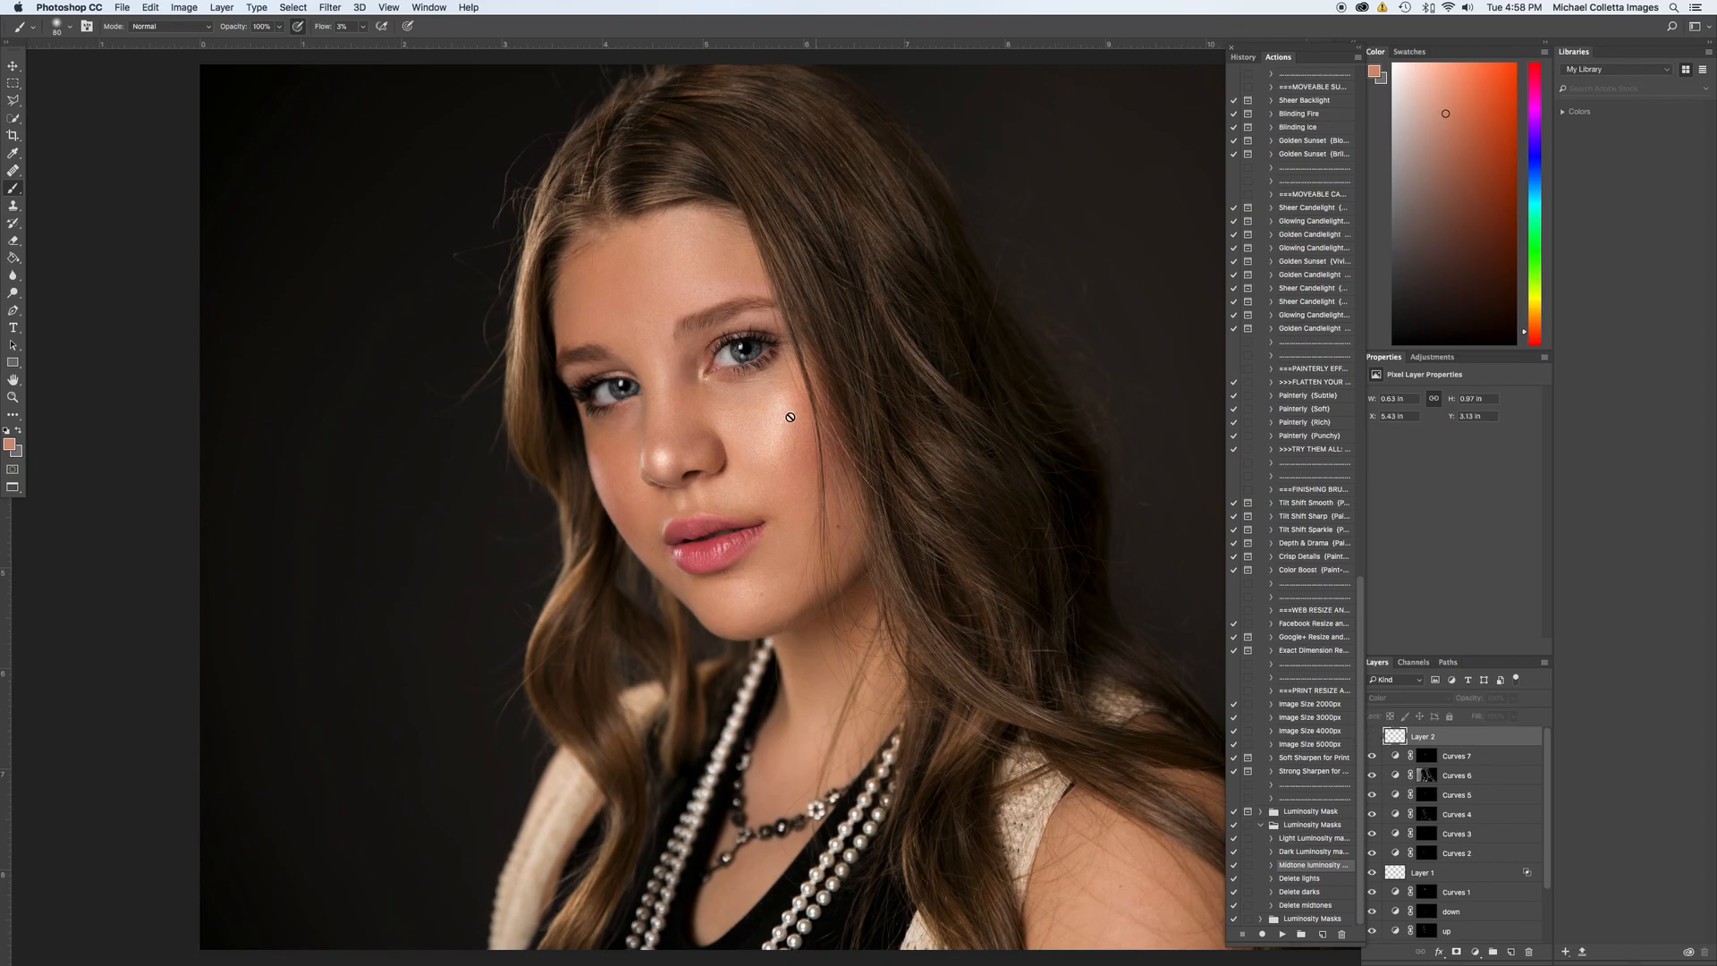
left_click(1373, 736)
Paint more of the sampled skin tone on Layer 2 over the upper cheek below the eye, using a smaller brush.
key("bracketleft")
key("bracketleft")
key("bracketleft")
key("bracketleft")
mouse_move(784, 399)
left_mouse_down()
mouse_move(767, 455)
mouse_move(788, 399)
mouse_move(809, 466)
mouse_move(807, 447)
mouse_move(757, 456)
mouse_move(775, 448)
mouse_move(791, 408)
left_mouse_up()
key("bracketleft")
key("bracketleft")
Examine the full before-and-after difference by isolating the original MCI_2023 layer and restoring all the retouching layers.
key("super+minus")
key("super+minus")
key("super+minus")
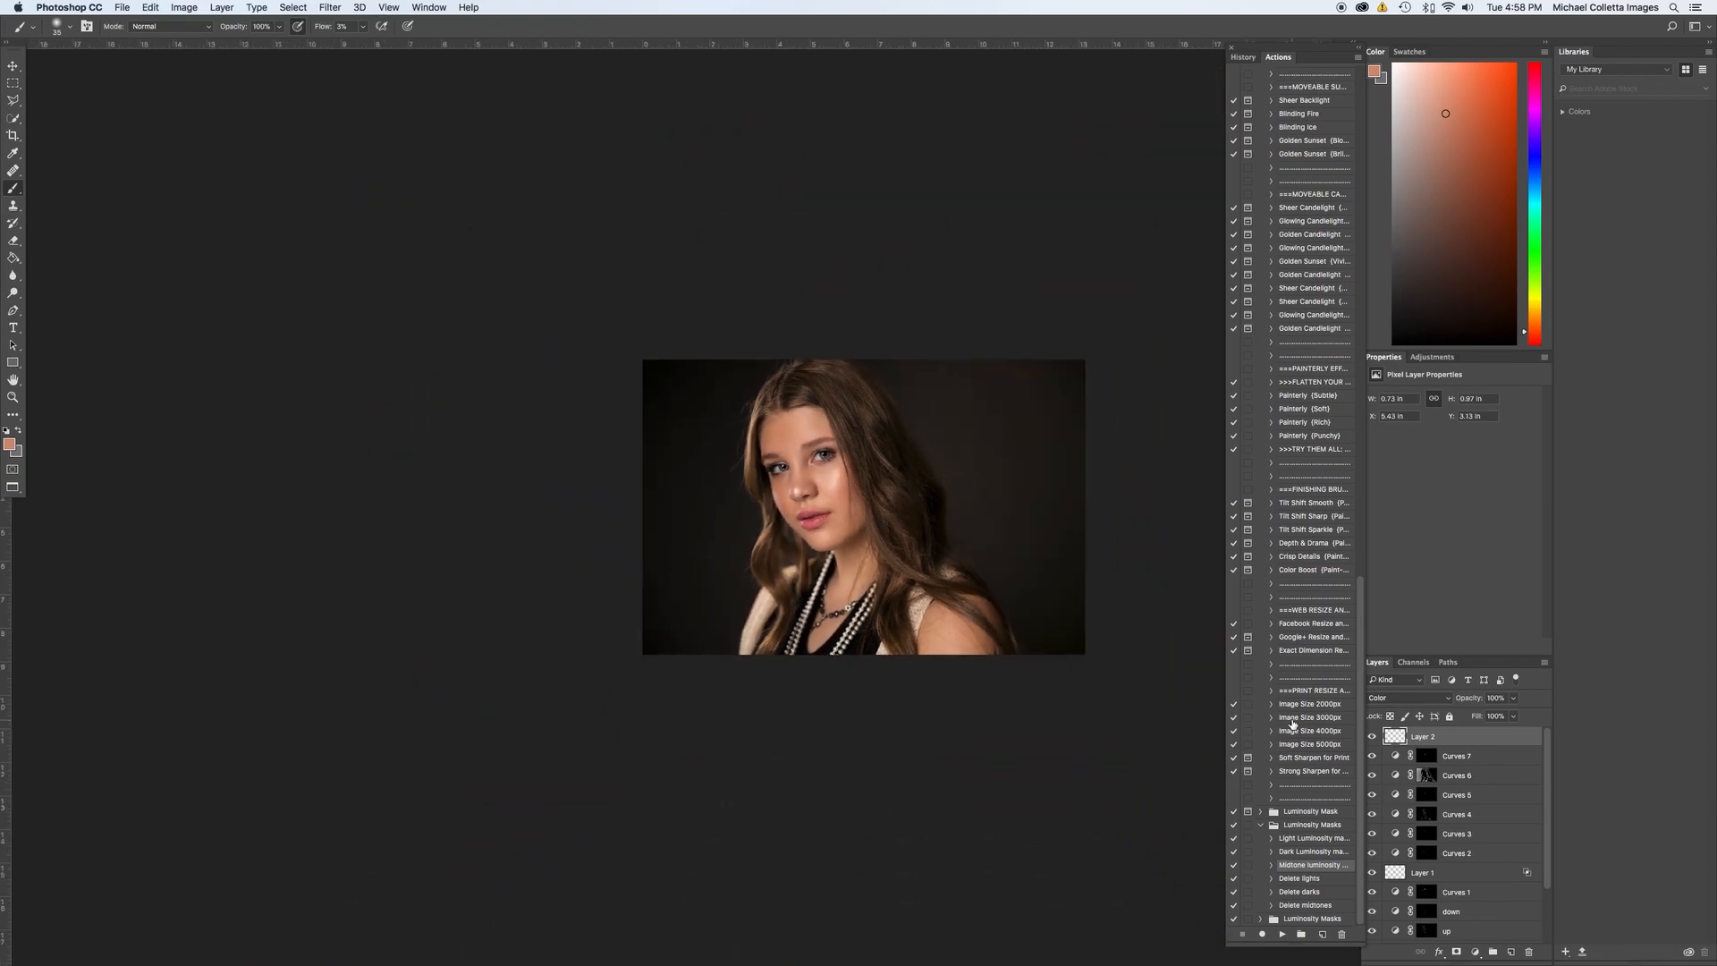
scroll(1543, 895, "down", 2)
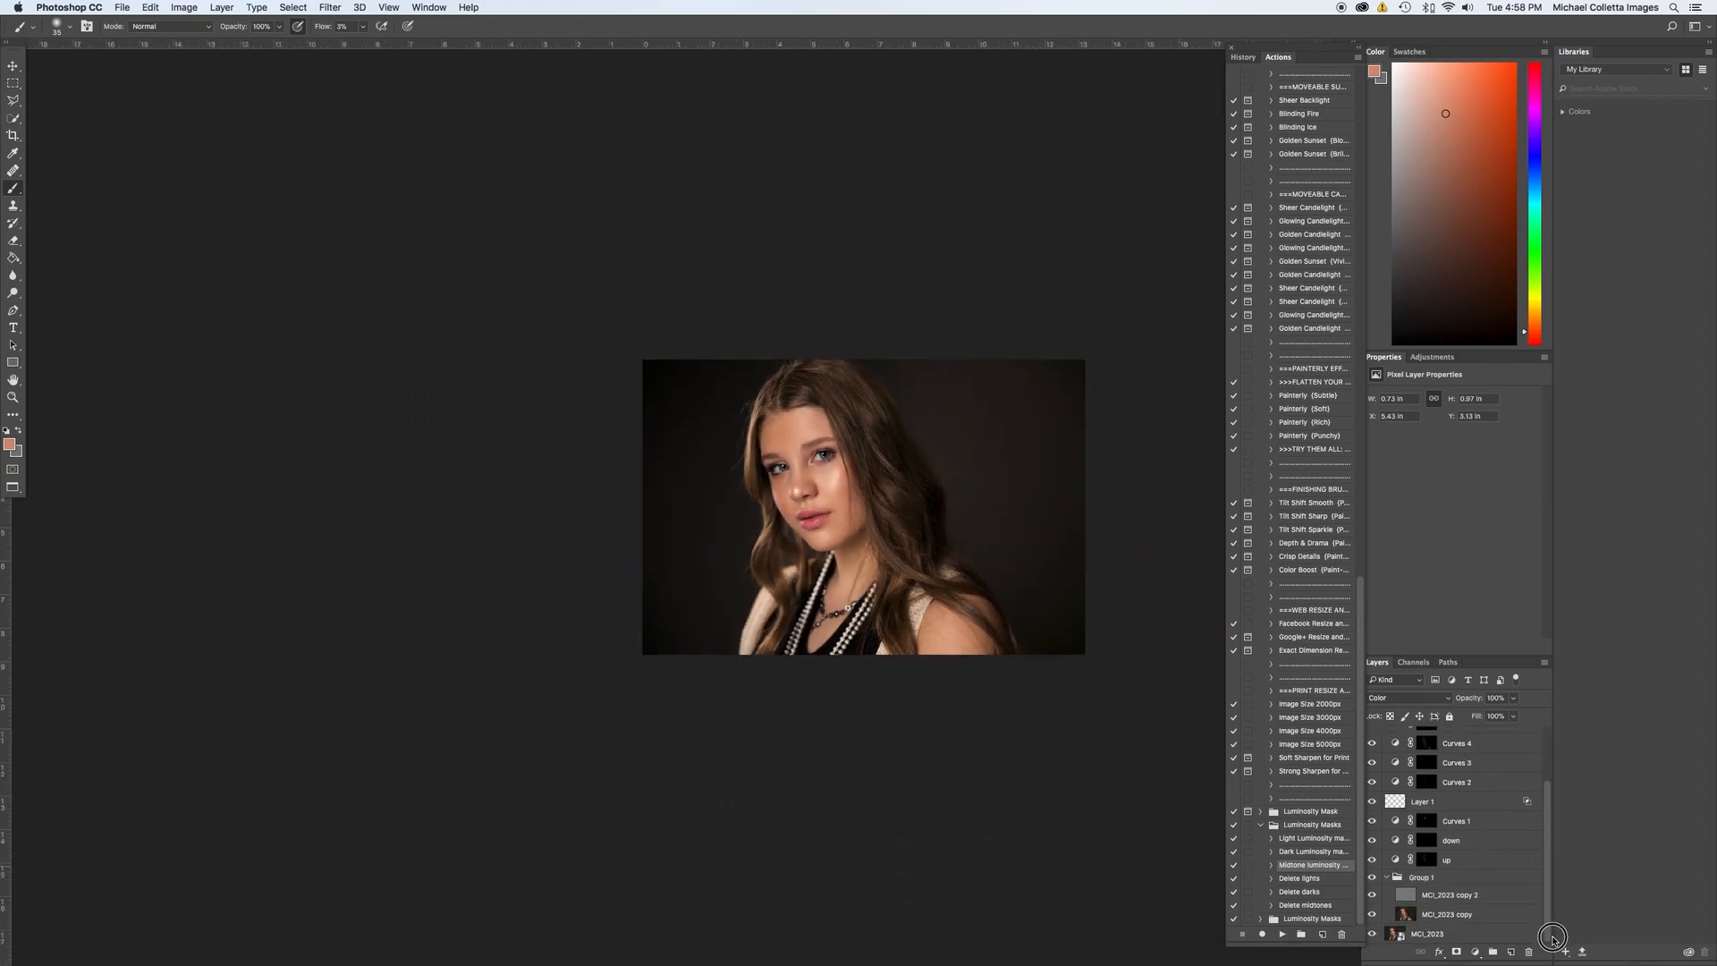
left_click(1372, 934, "alt")
left_click(1373, 934, "alt")
left_click(1372, 934, "alt")
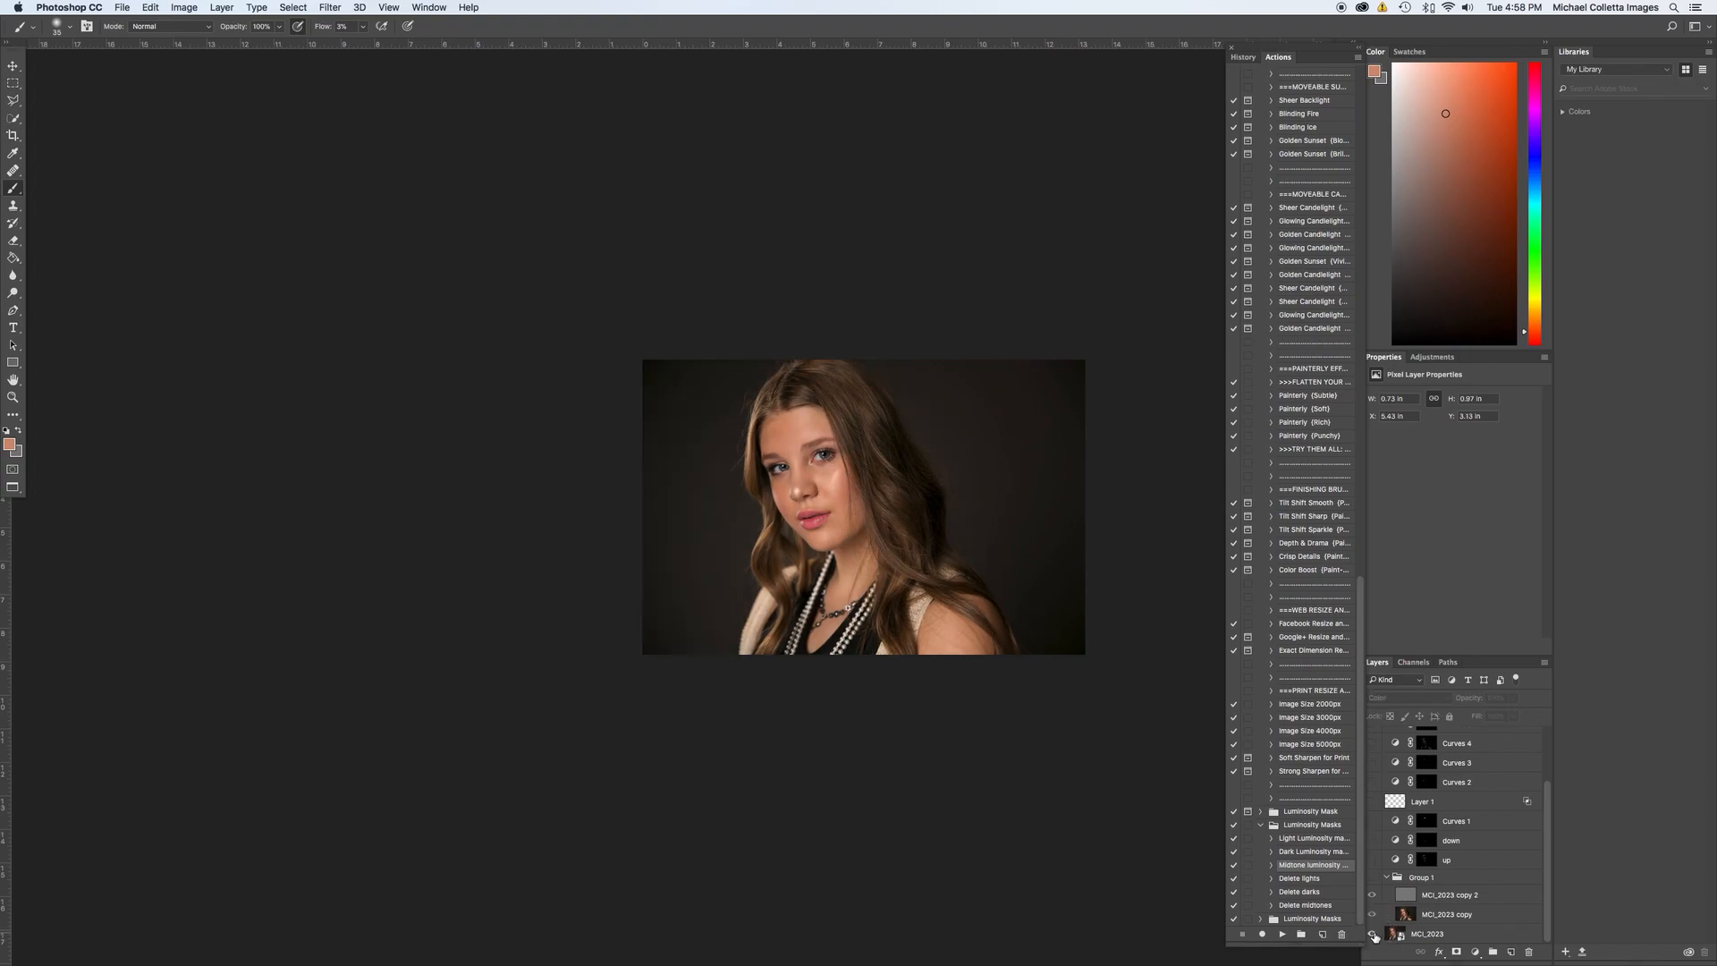
left_click(1372, 934, "alt")
left_click(1373, 934, "alt")
left_click(1372, 933, "alt")
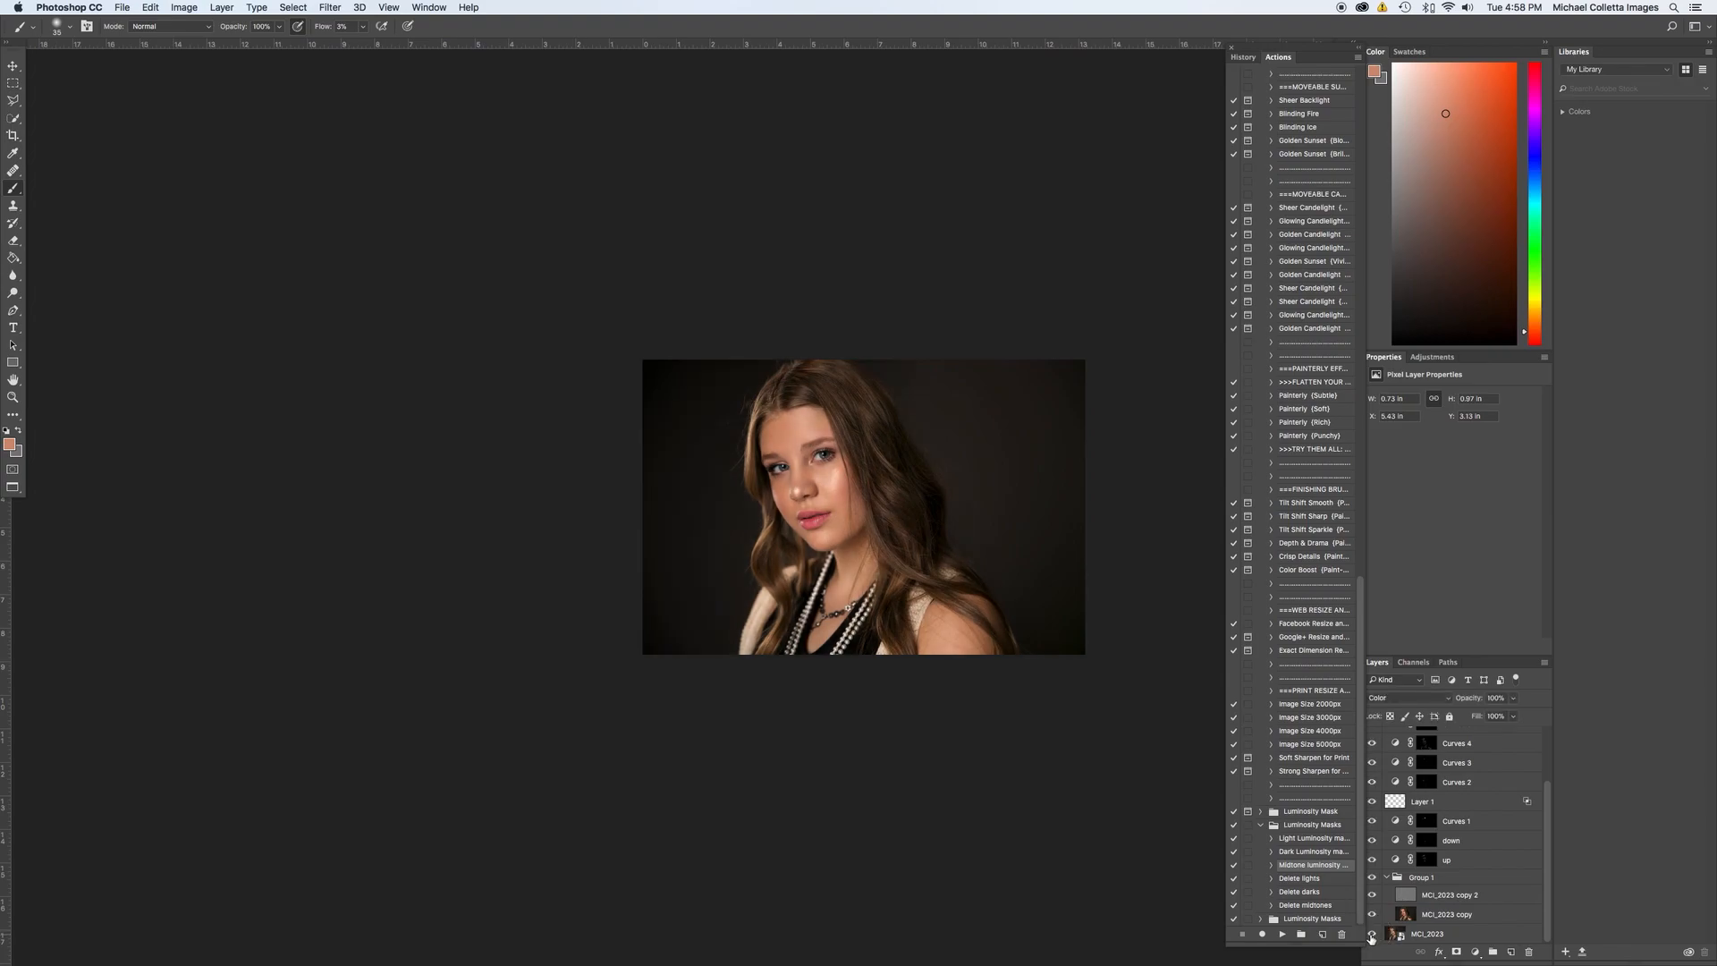
scroll(1371, 922, "up", 2)
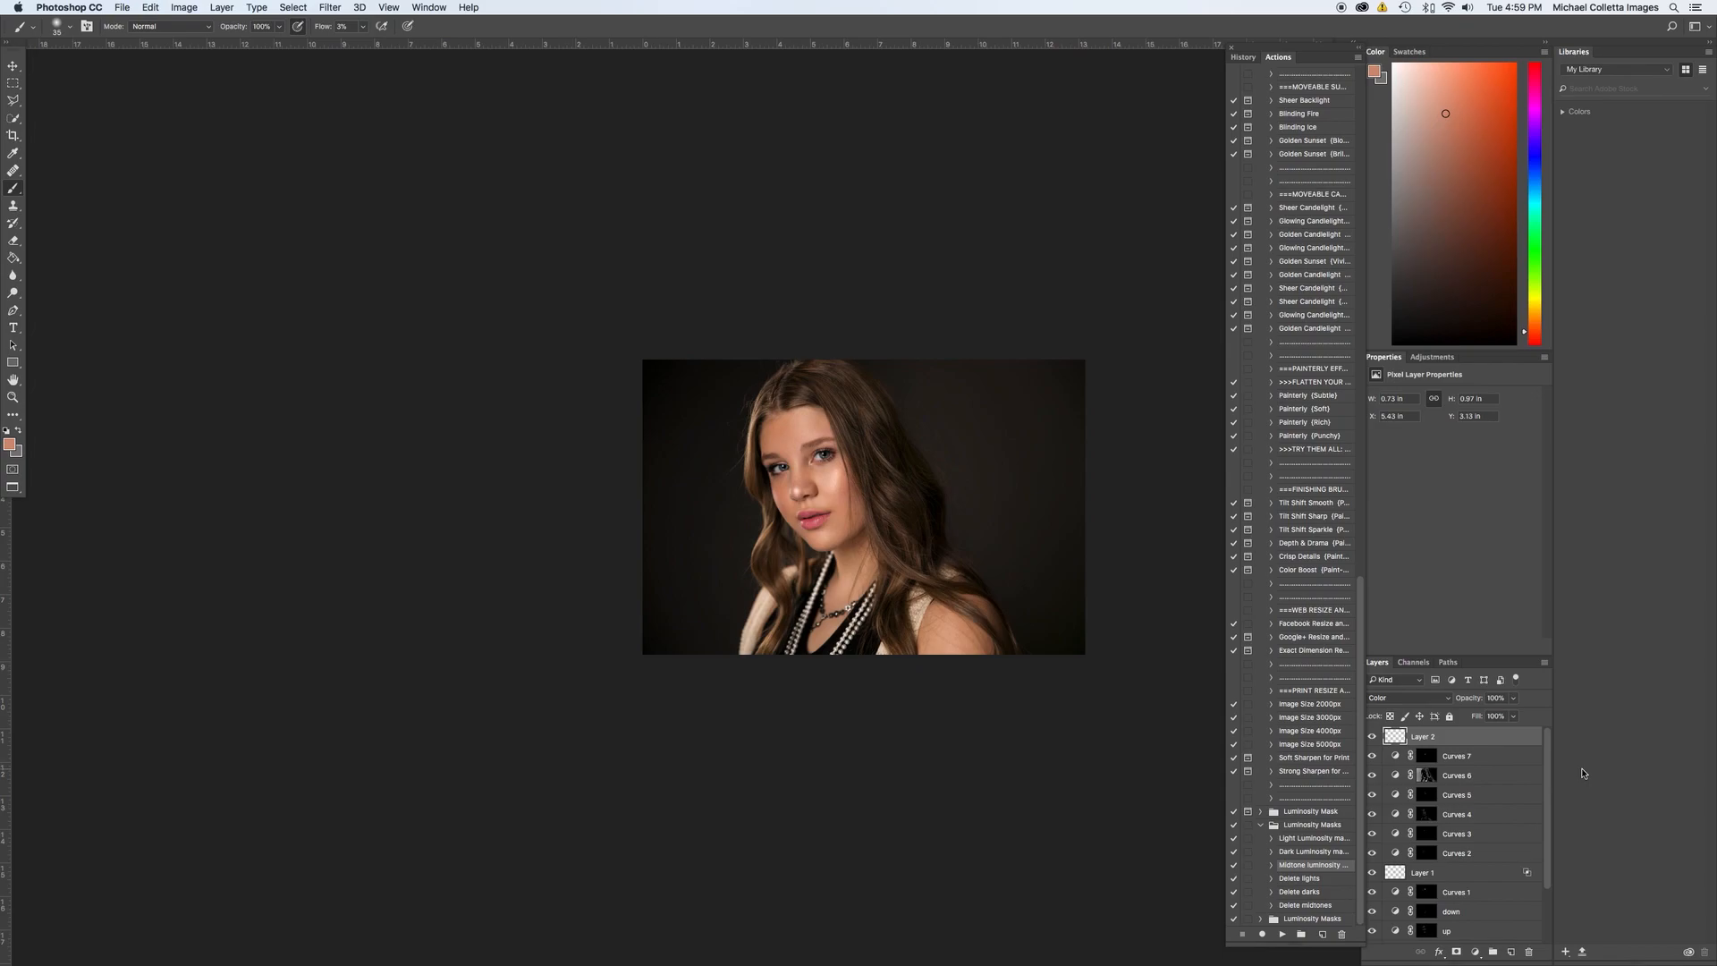
left_click(336, 12)
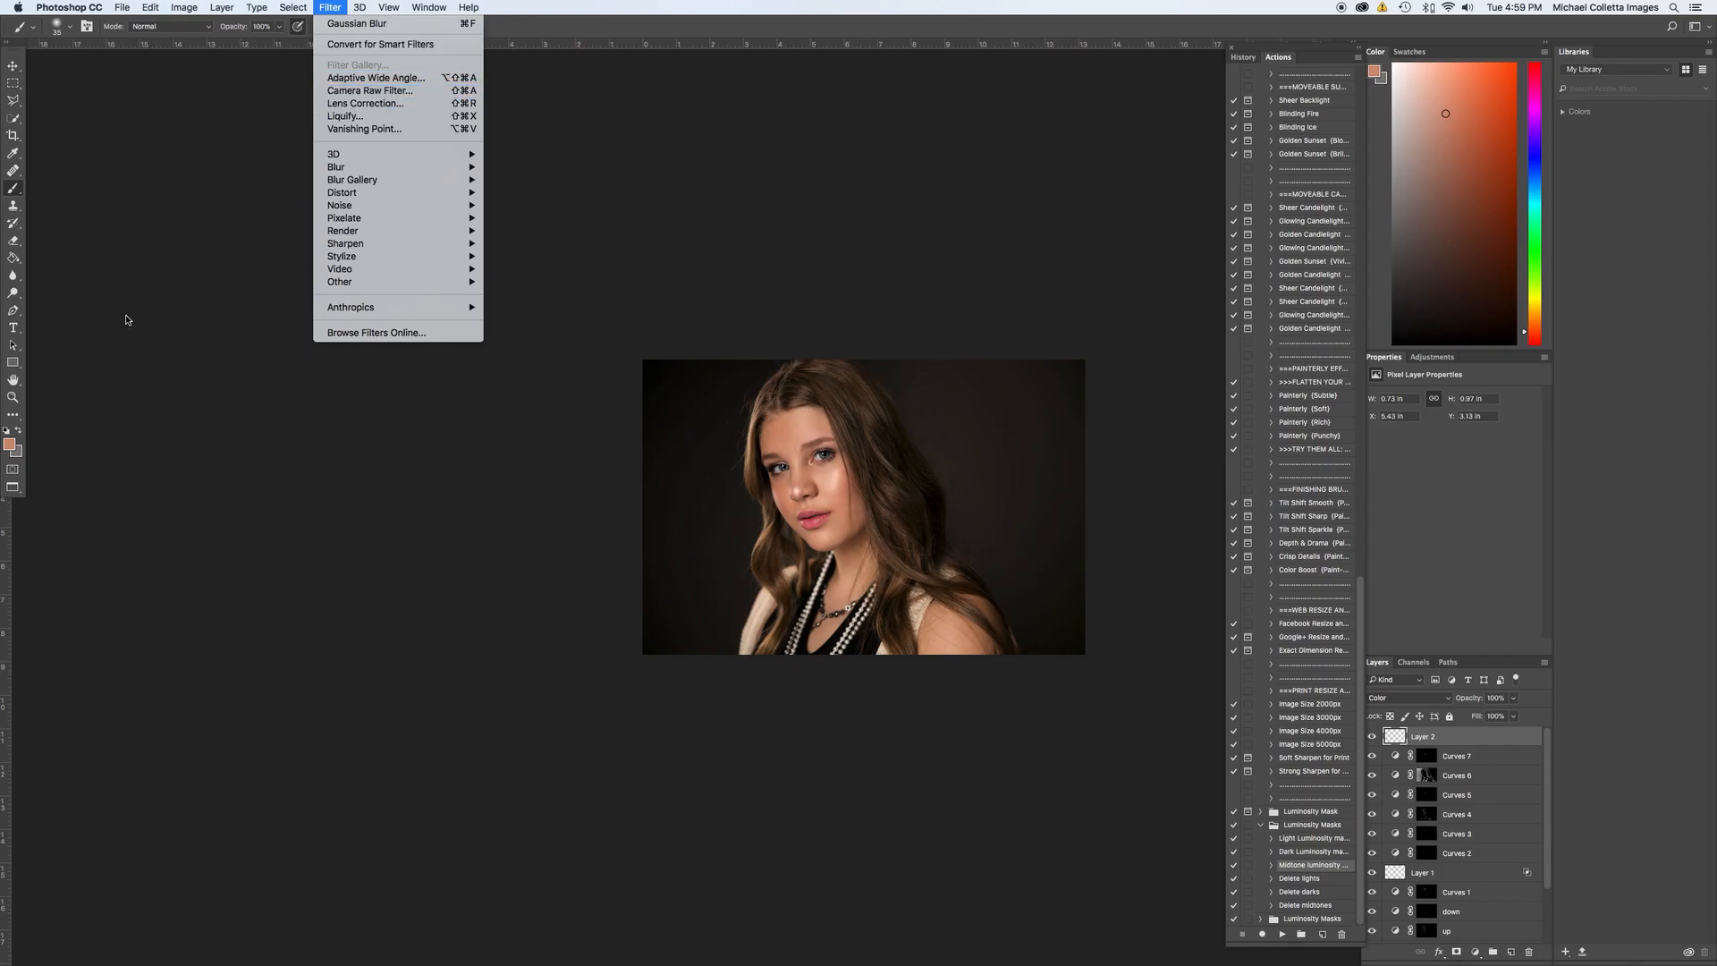
left_click(1076, 795)
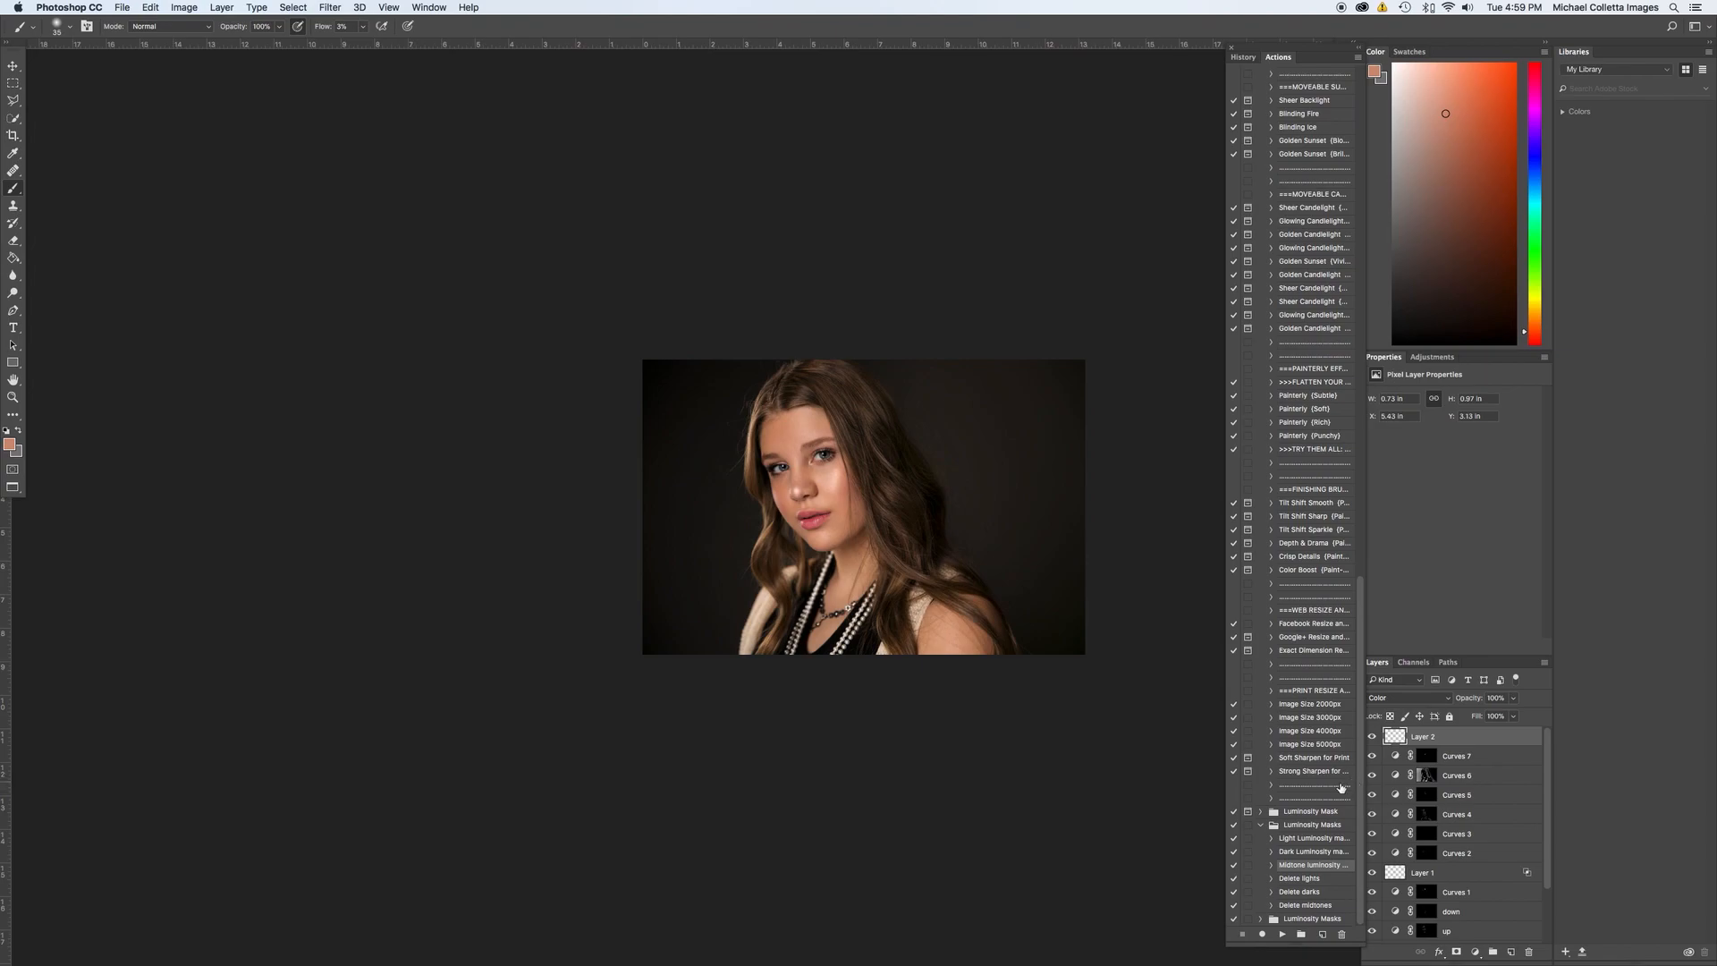
left_click(1474, 951)
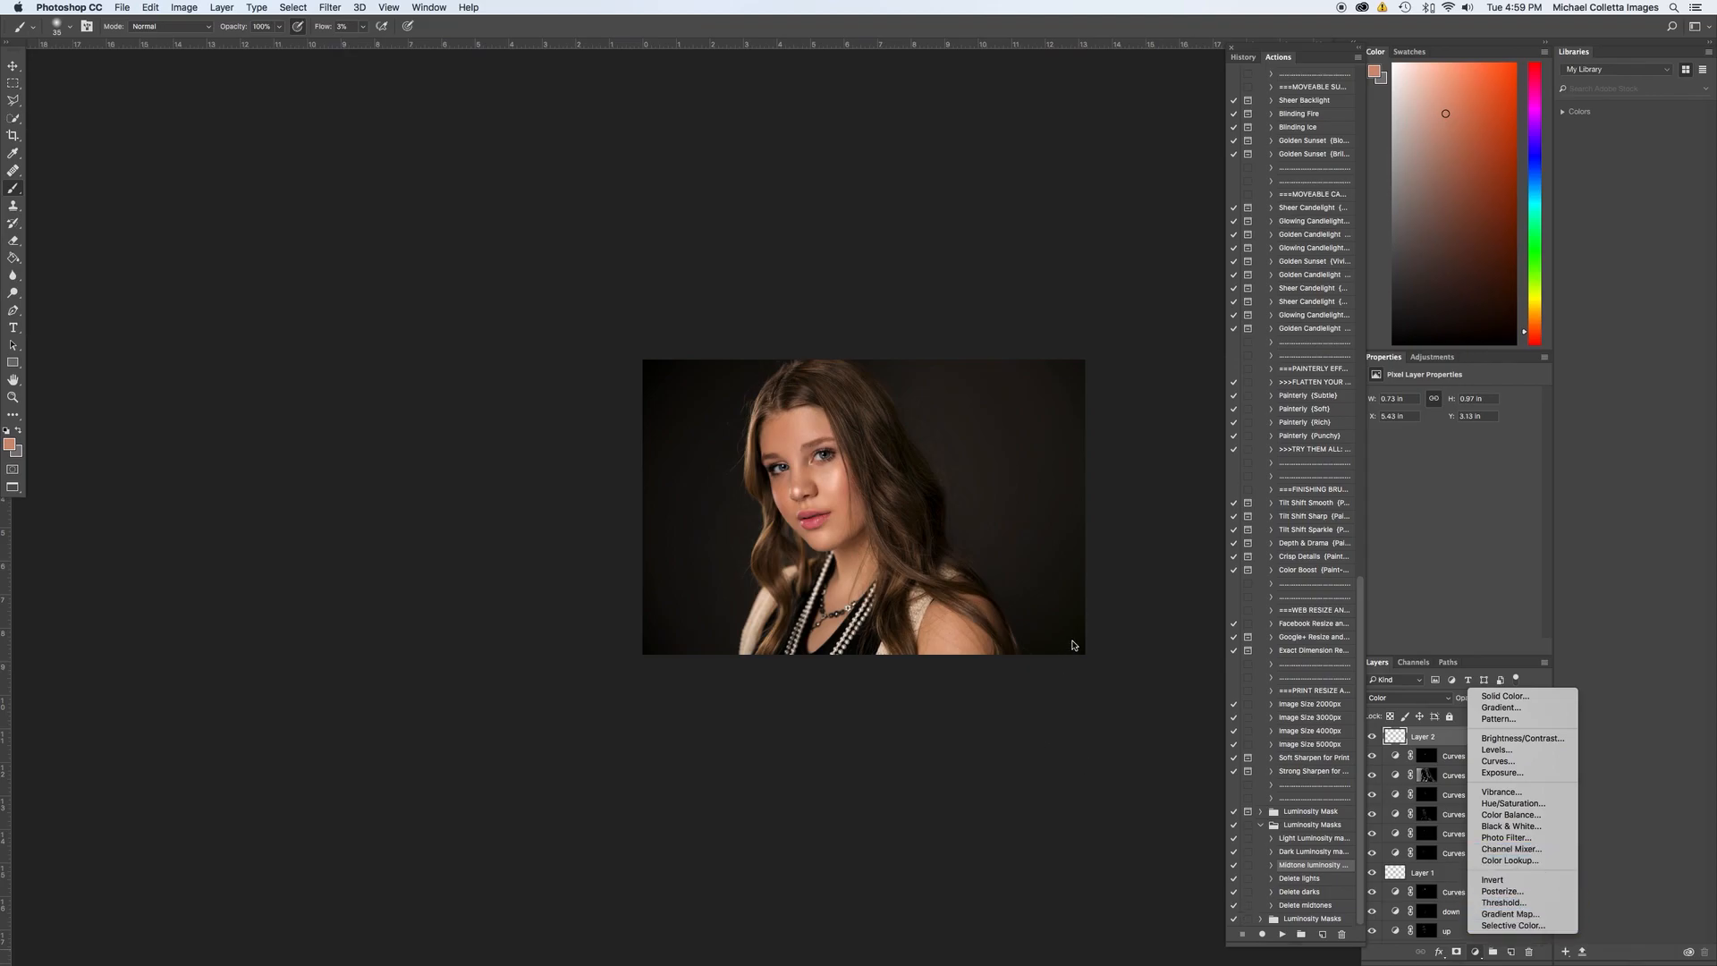
left_click(930, 775)
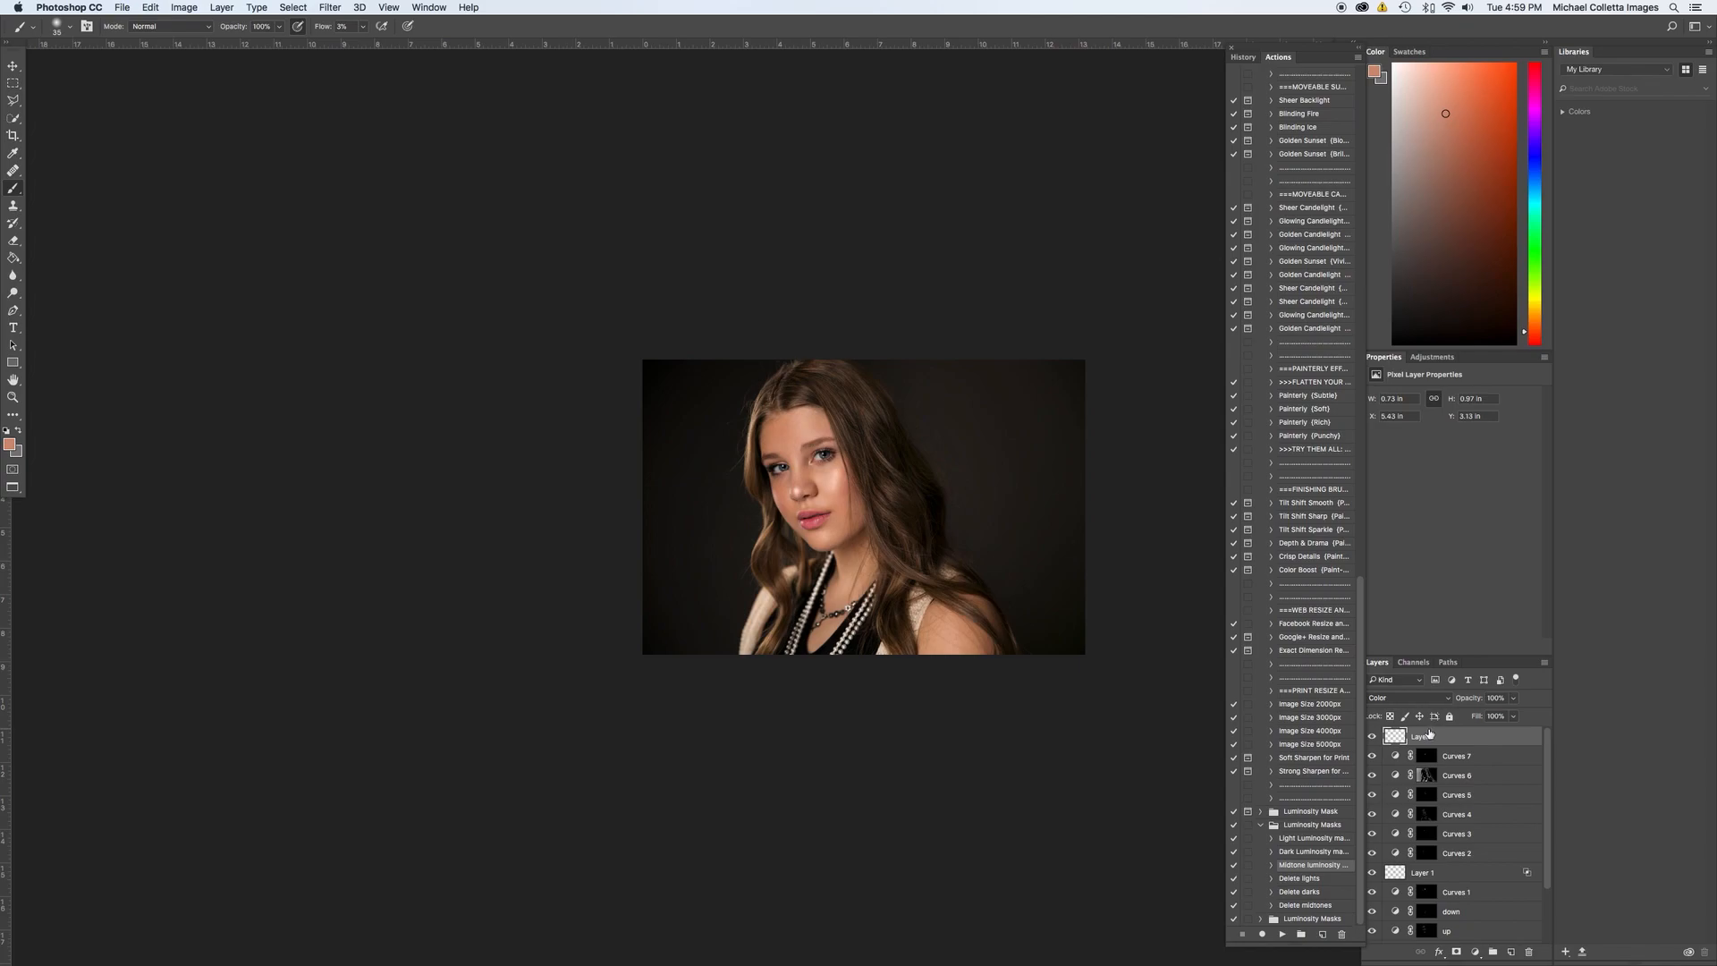
Stamp all visible layers into a new layer above Layer 2 and open it in the Camera Raw Filter.
left_click(1545, 662)
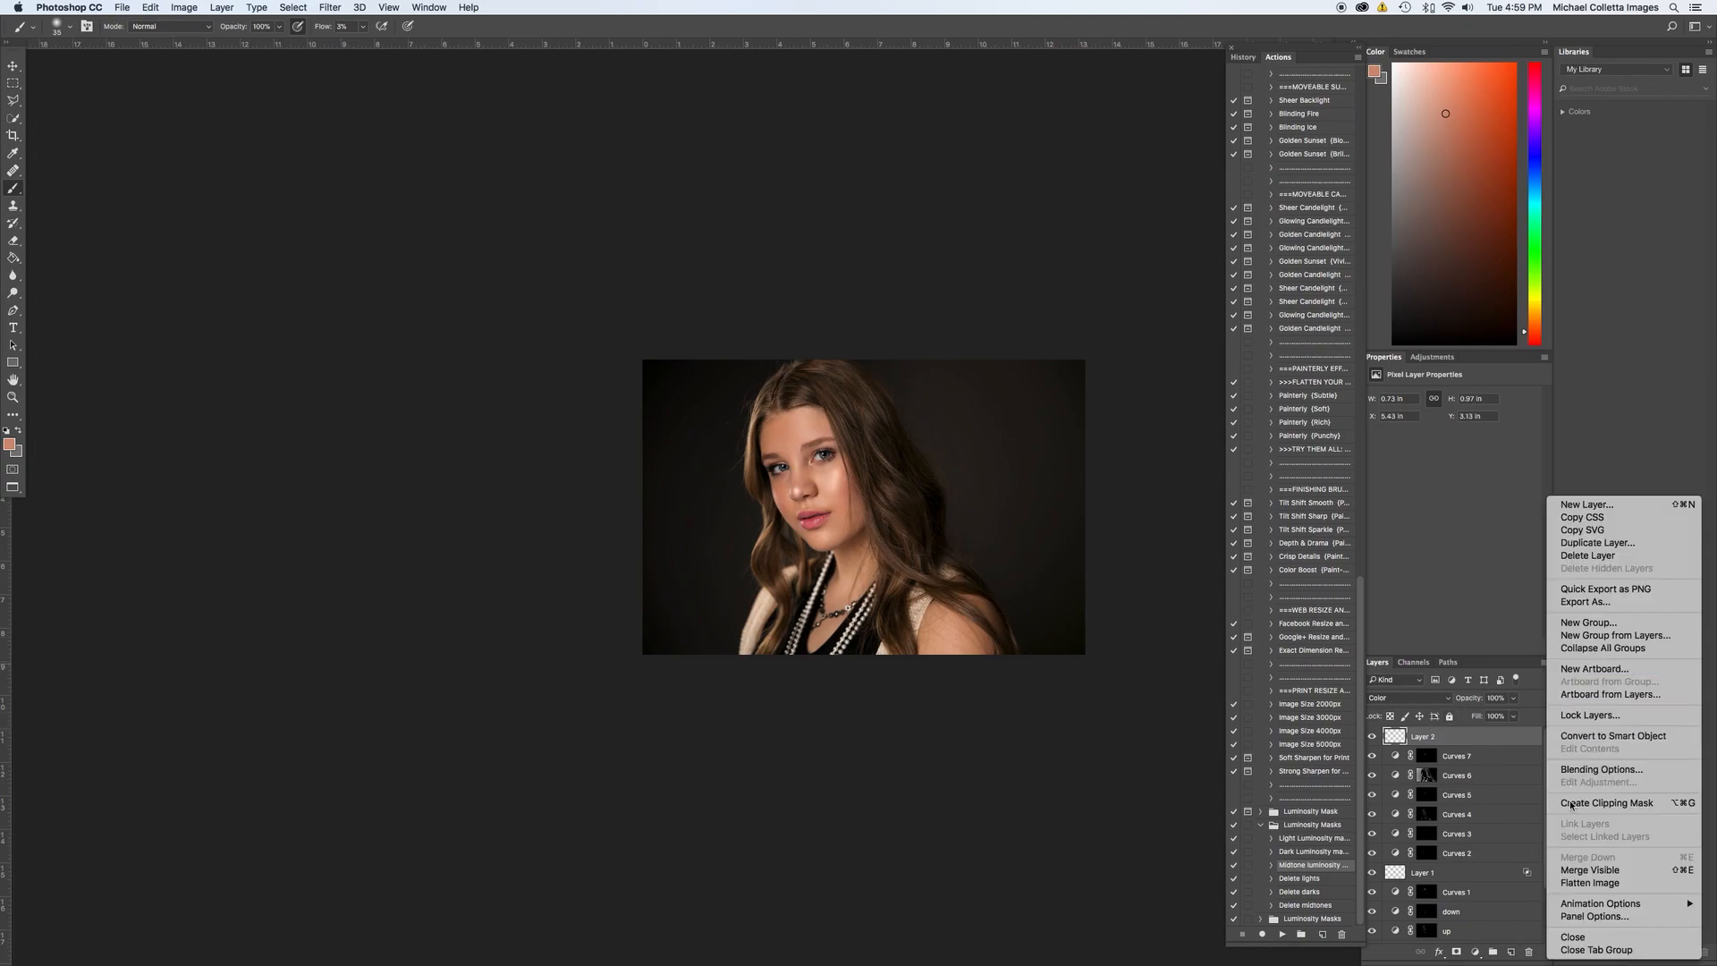
left_click(1585, 870, "alt")
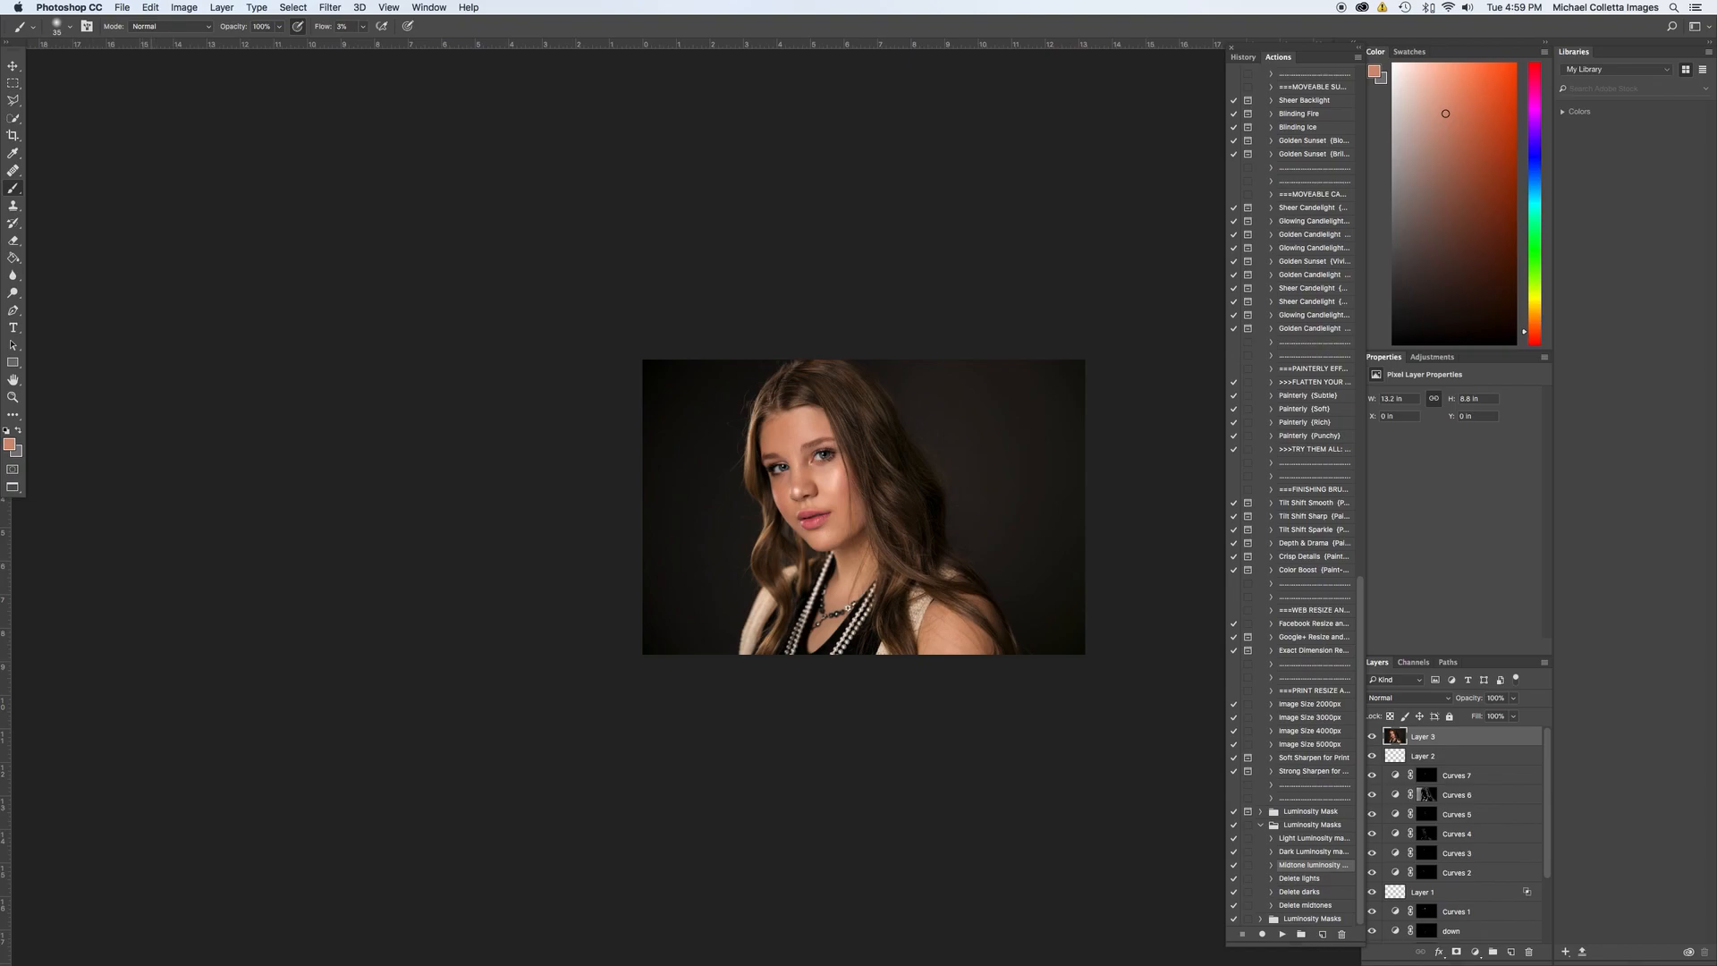
left_click(331, 8)
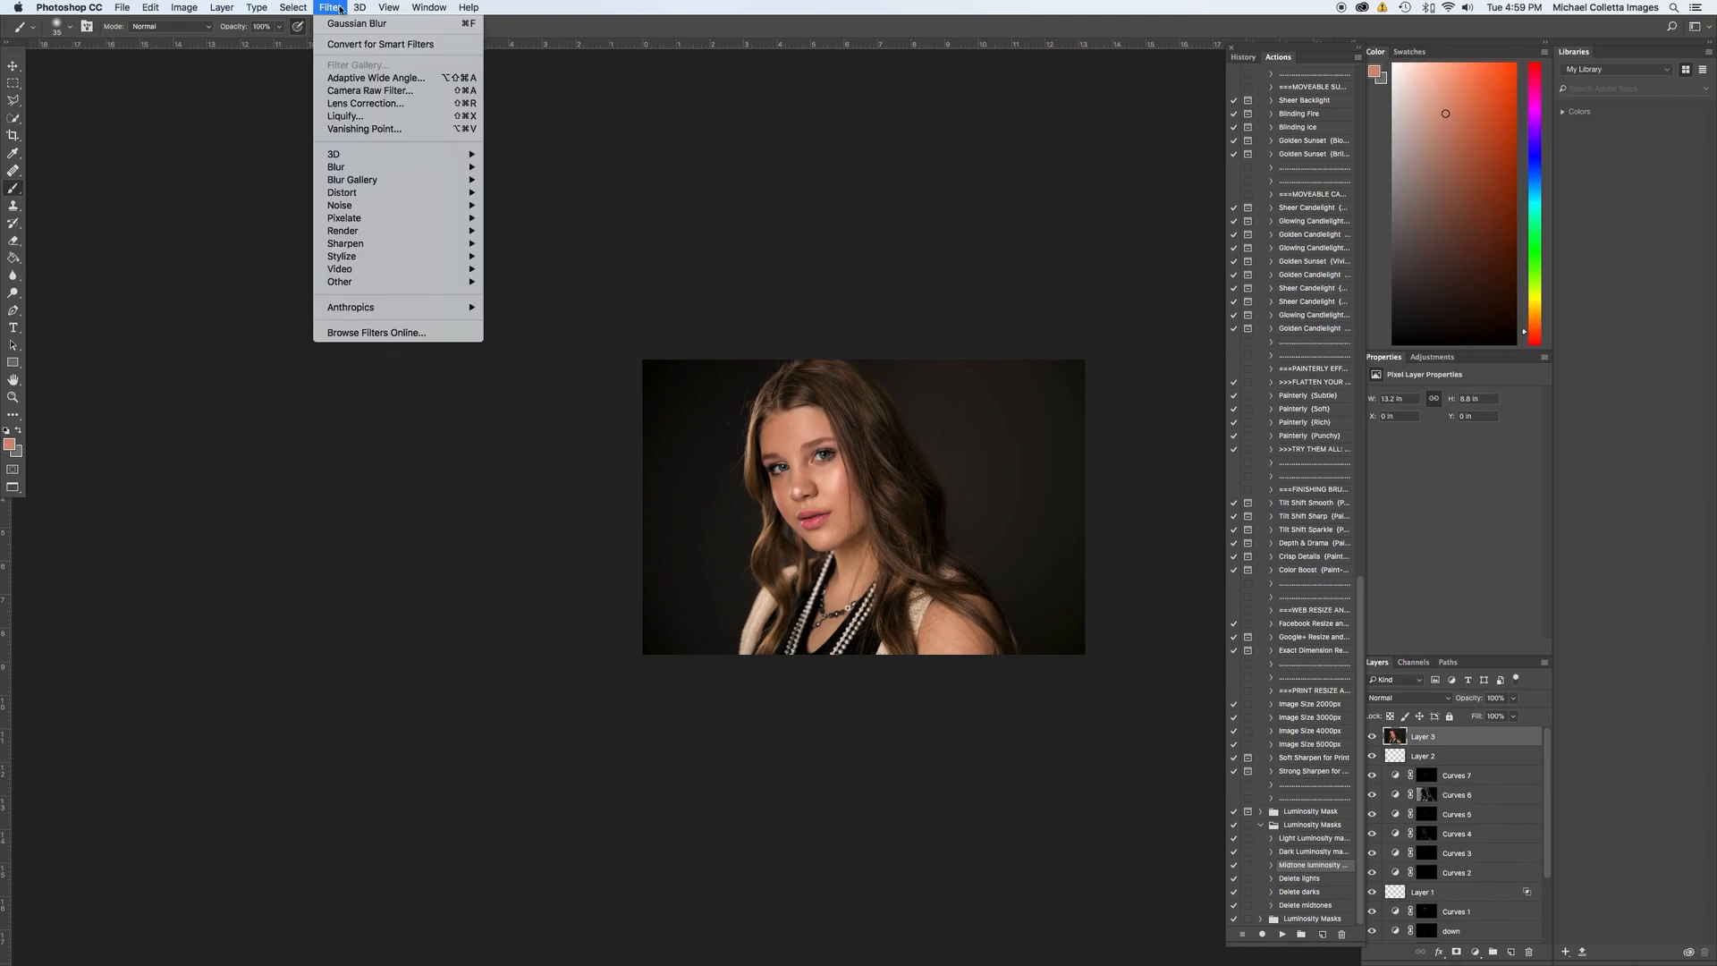
left_click(363, 91)
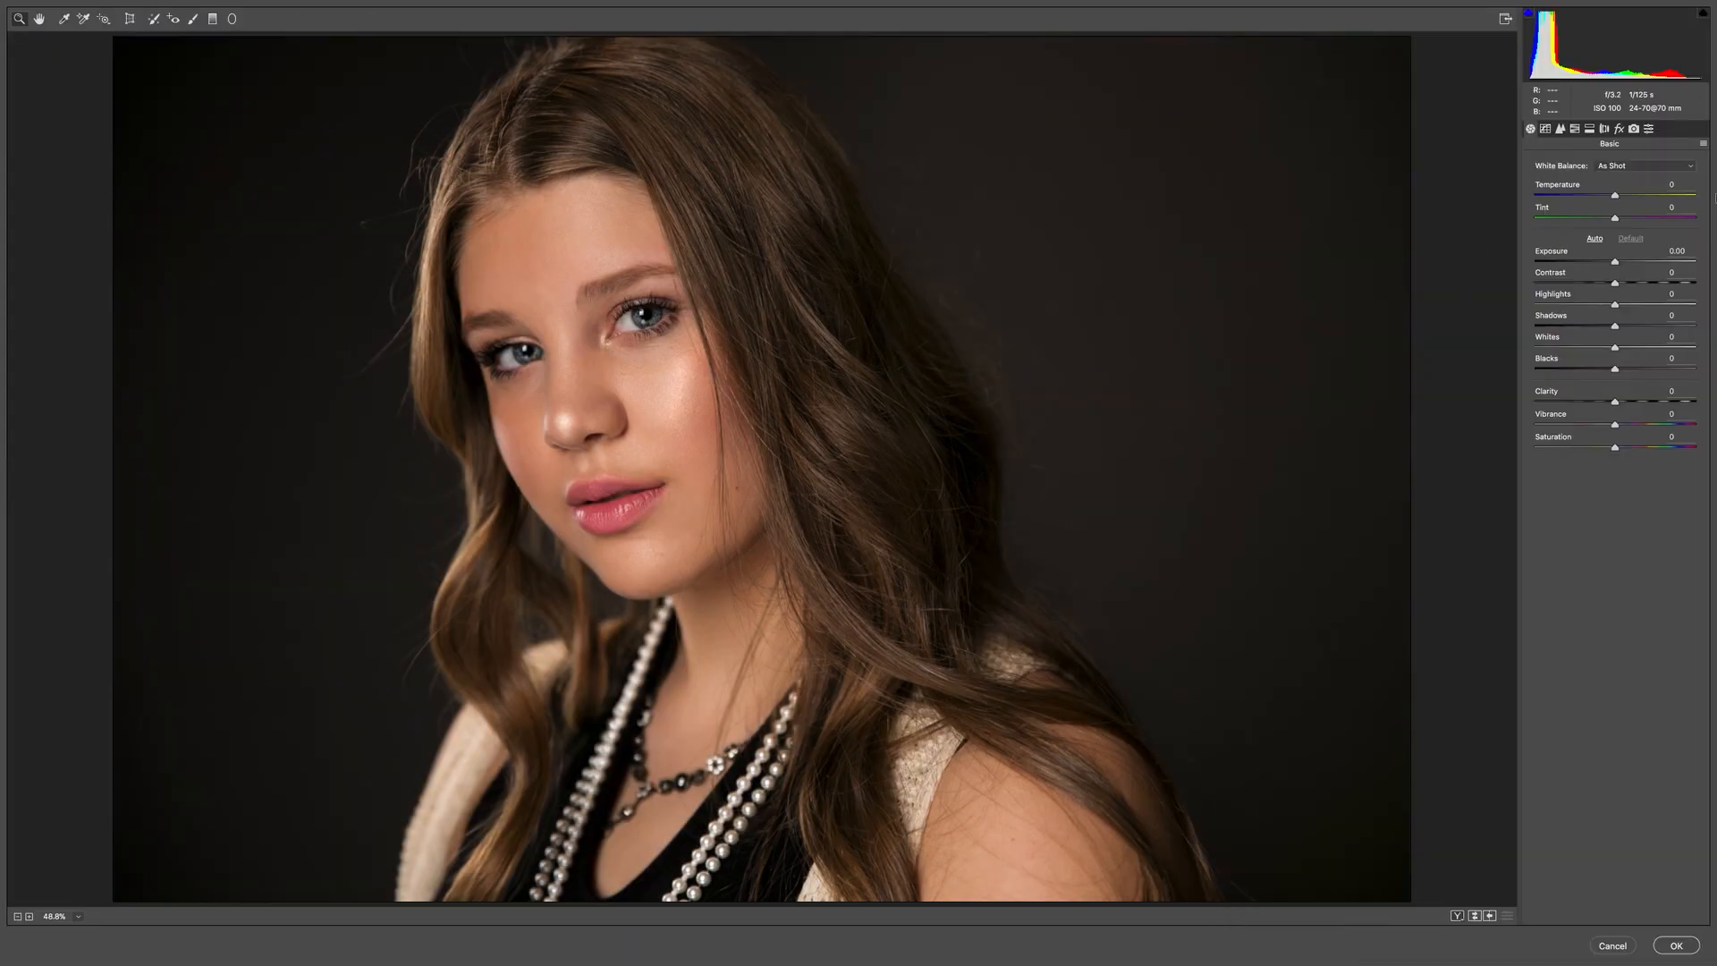
Apply the Hayden preset to the merged portrait in the Camera Raw Filter.
left_click(1648, 128)
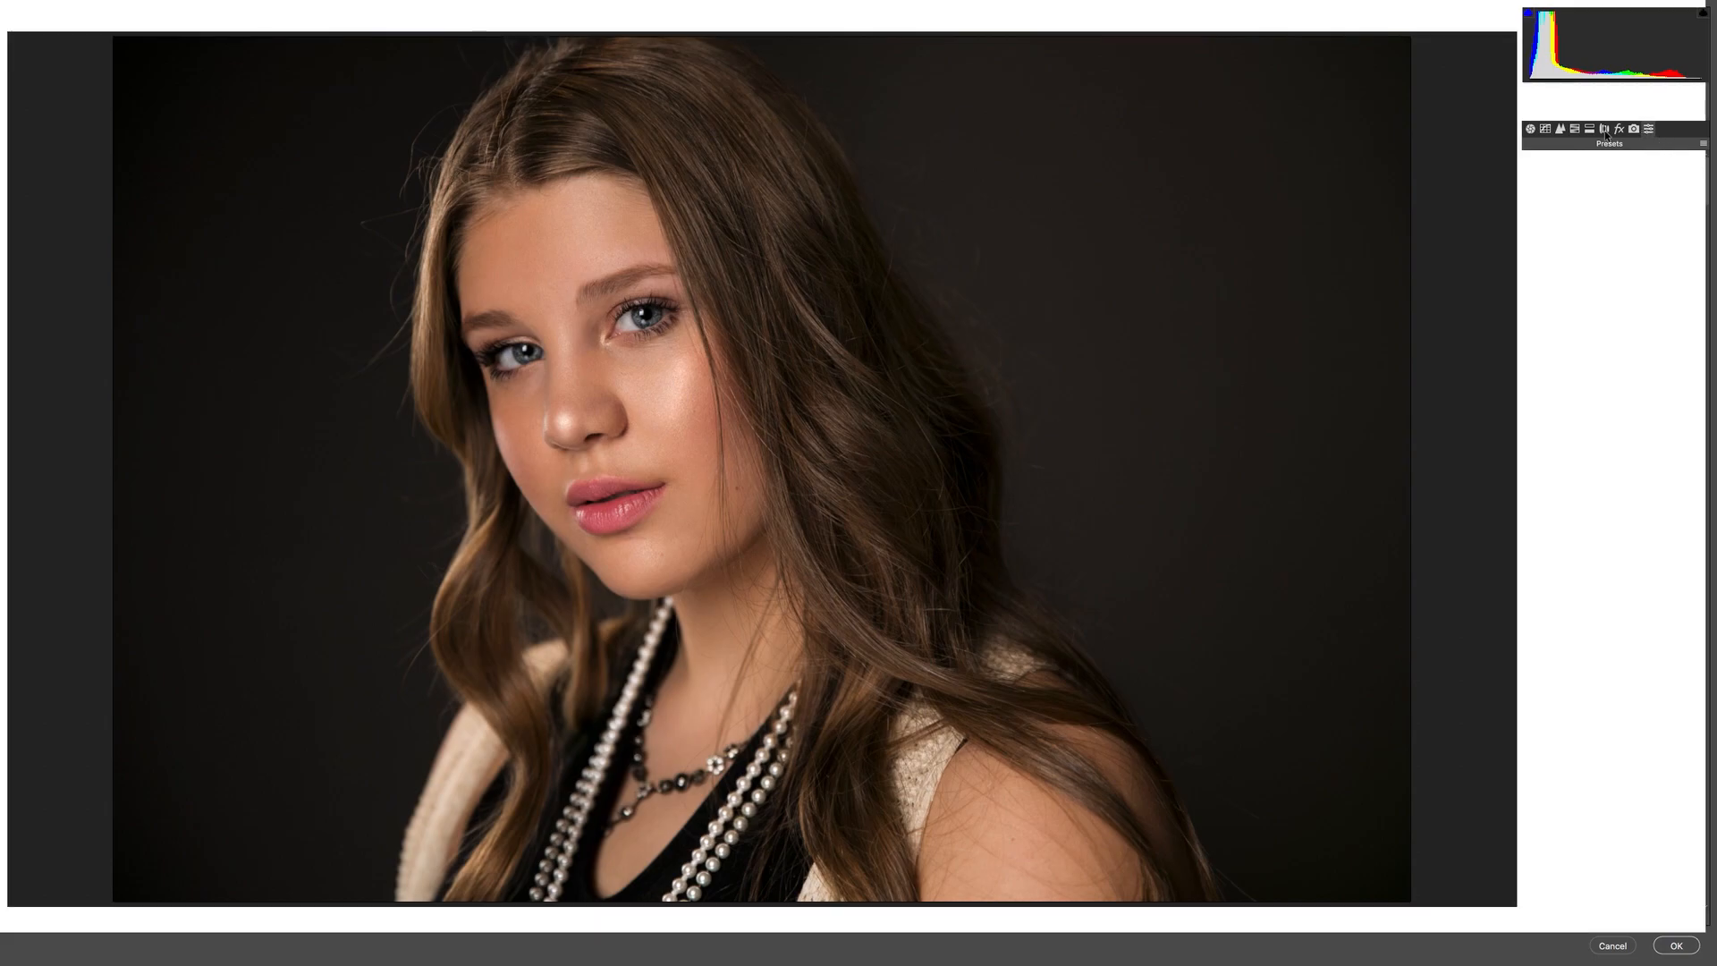
left_click(1529, 128)
left_click(1648, 128)
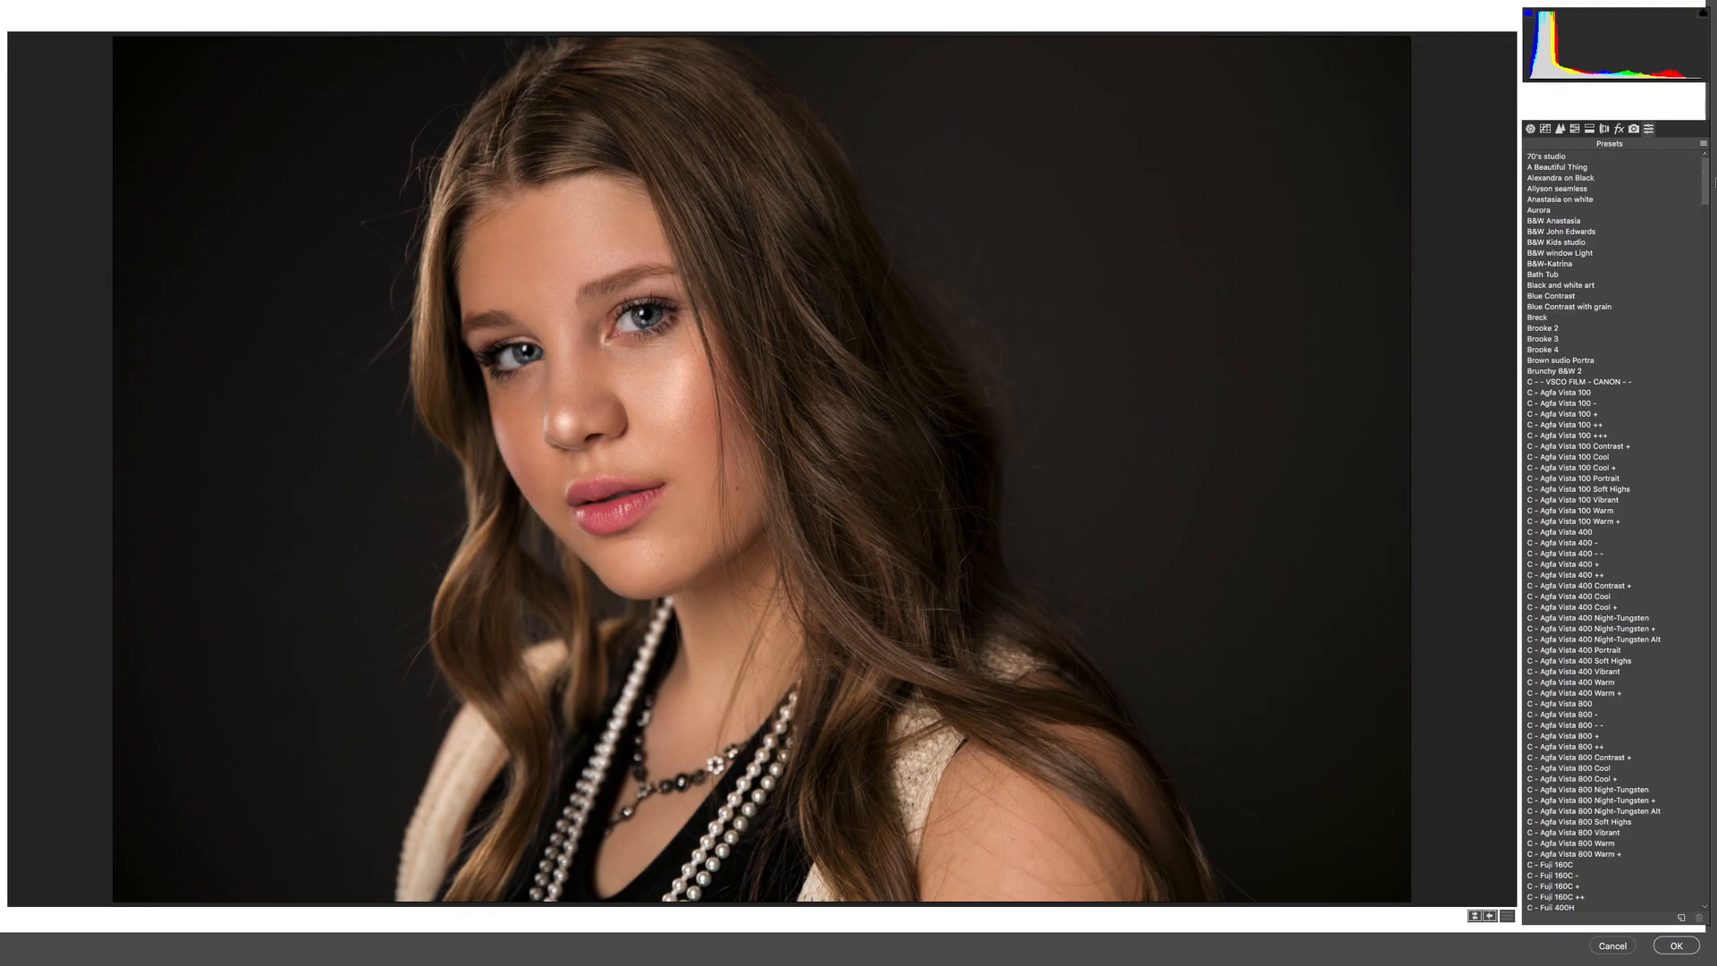
left_click_drag(1708, 182, 1686, 531)
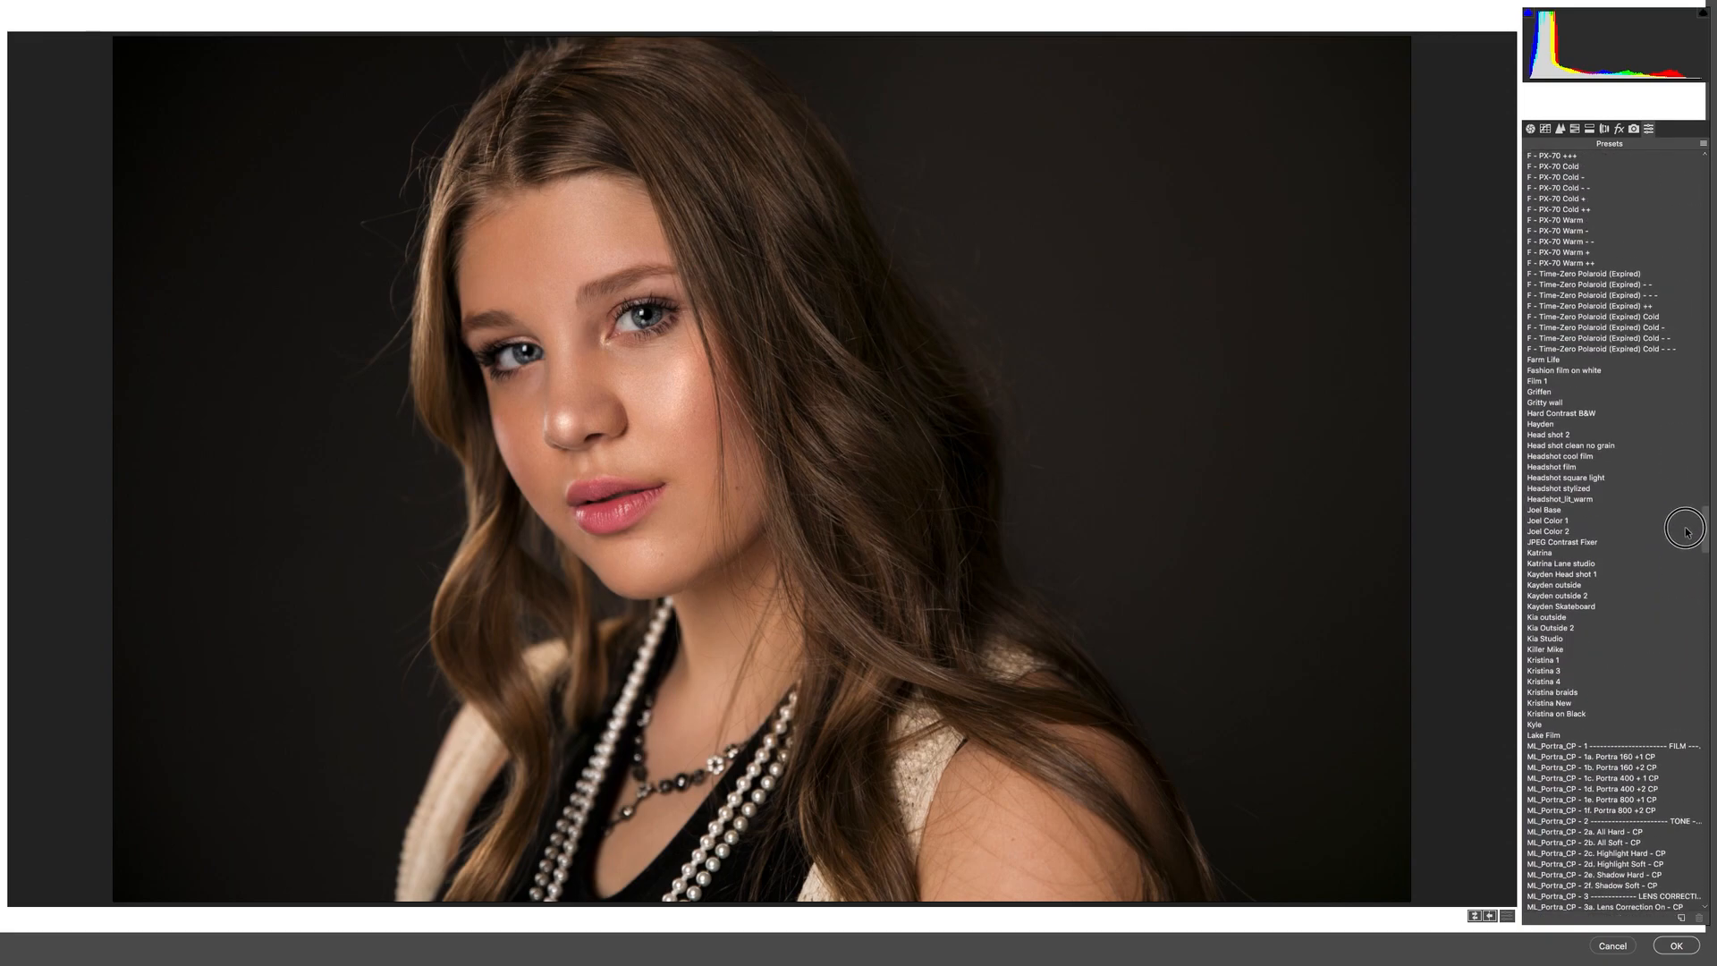
left_click(1533, 423)
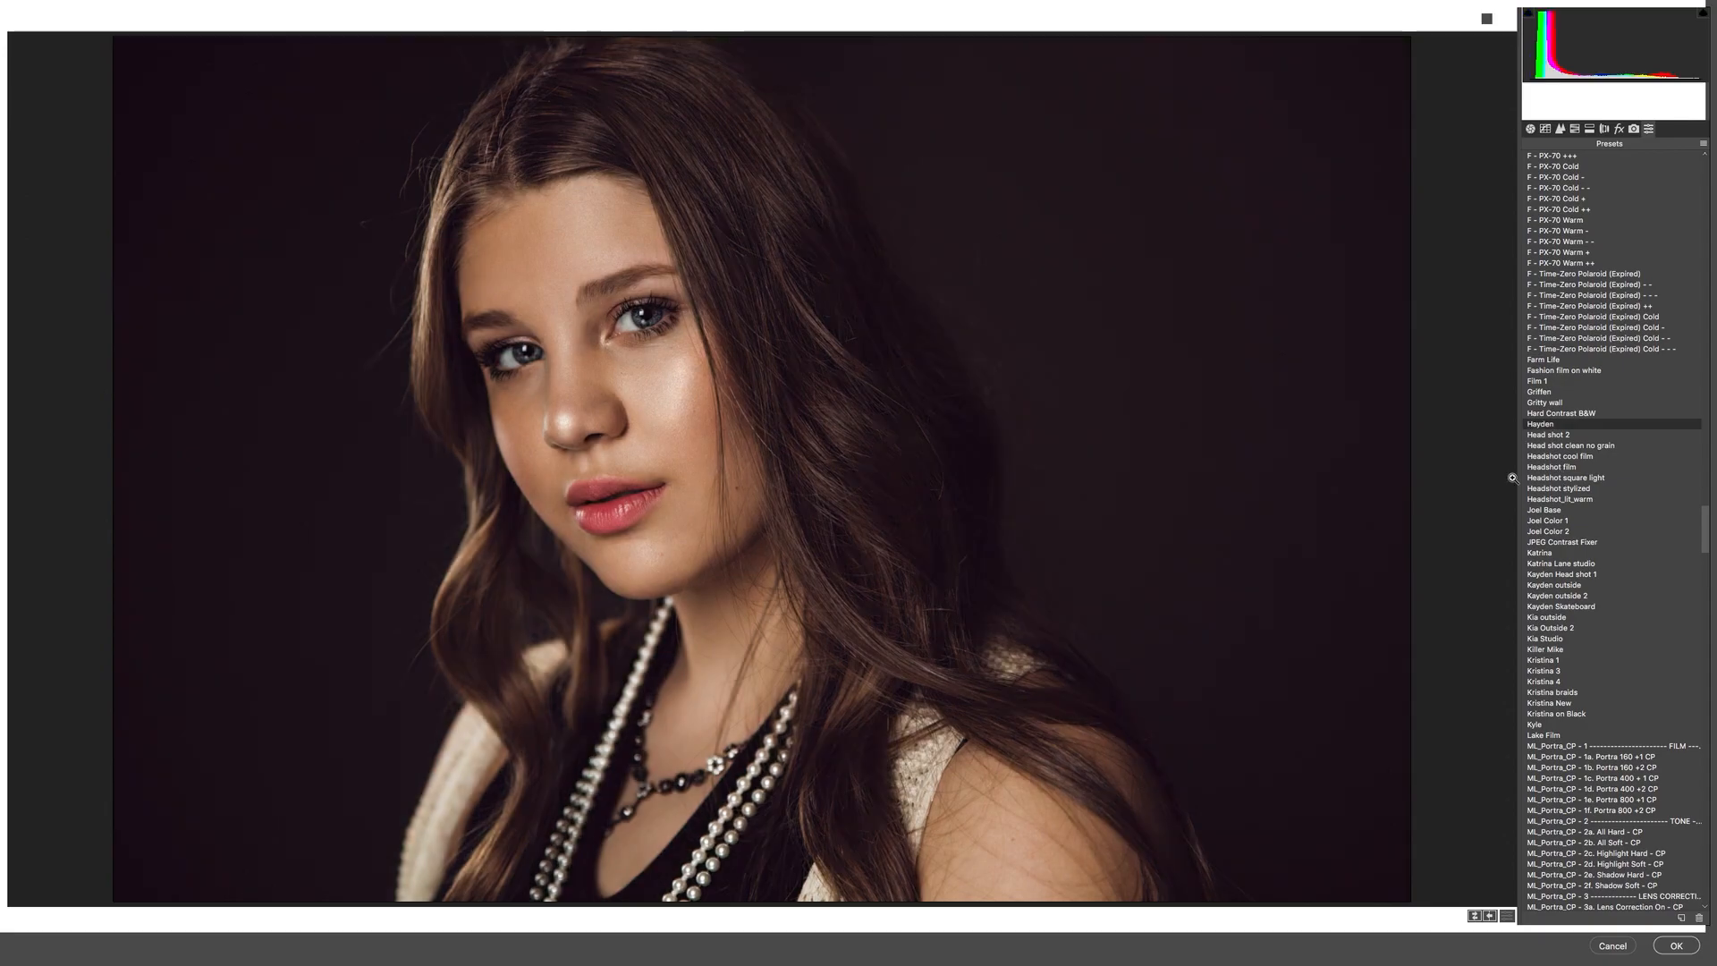
key("super+minus")
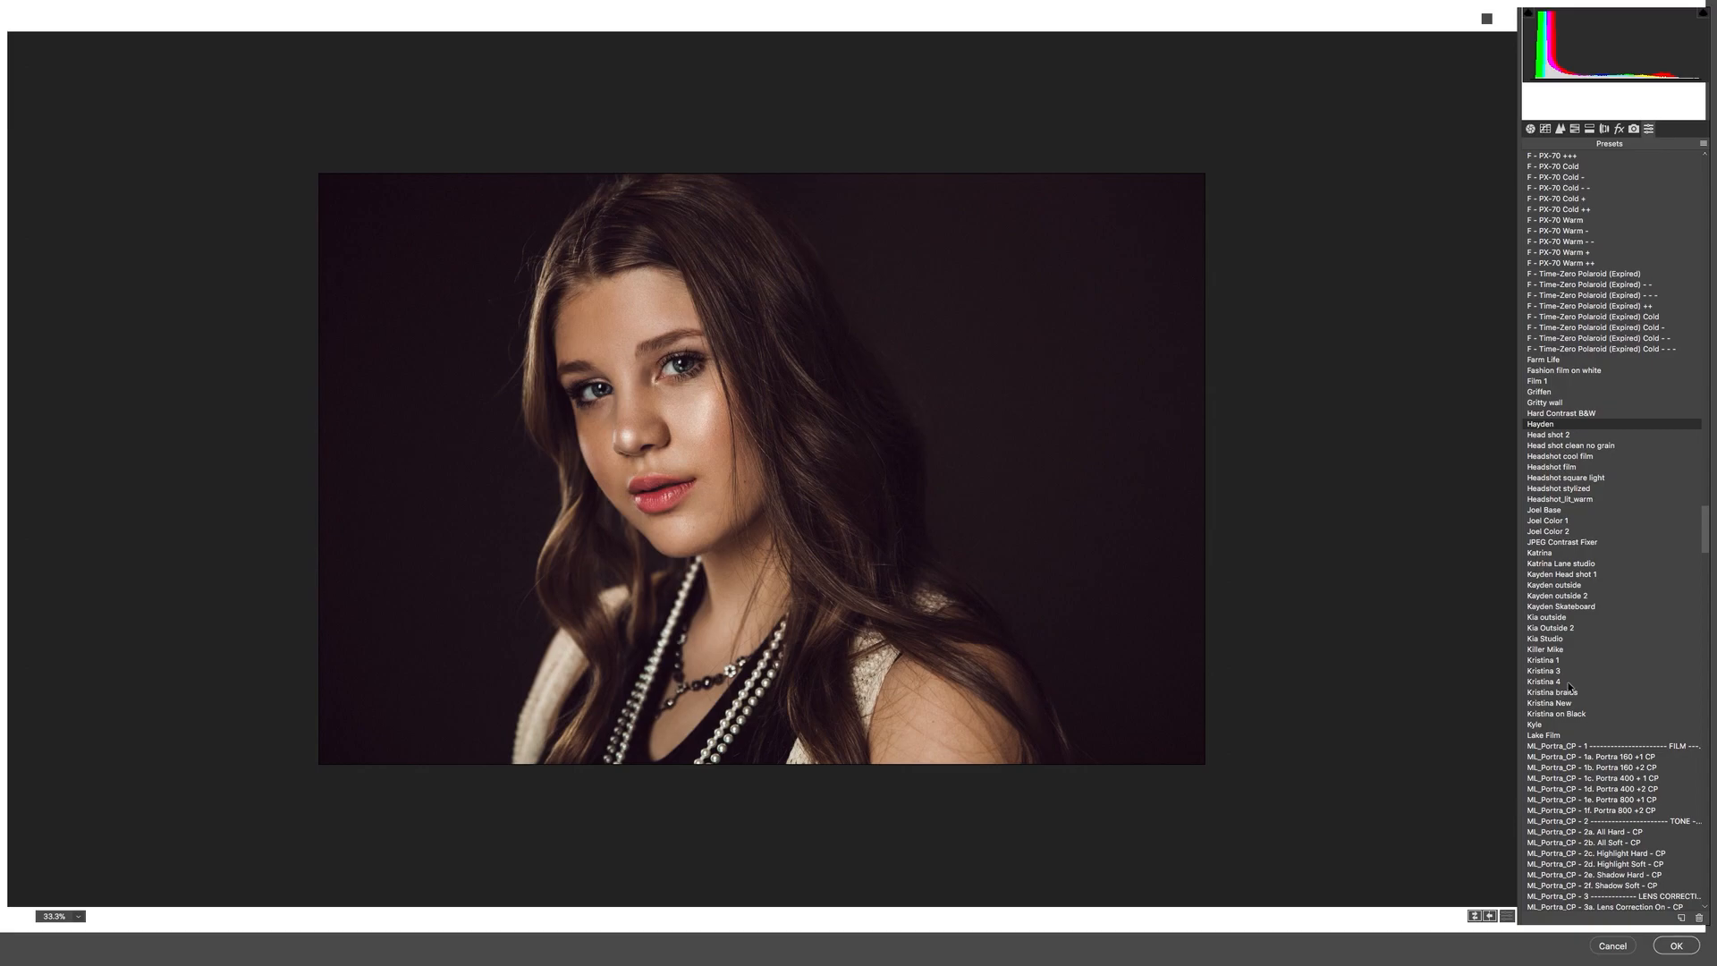
Set Exposure to +0.30 and Whites to -40 in Camera Raw's basic adjustments and apply the filter.
left_click(1530, 128)
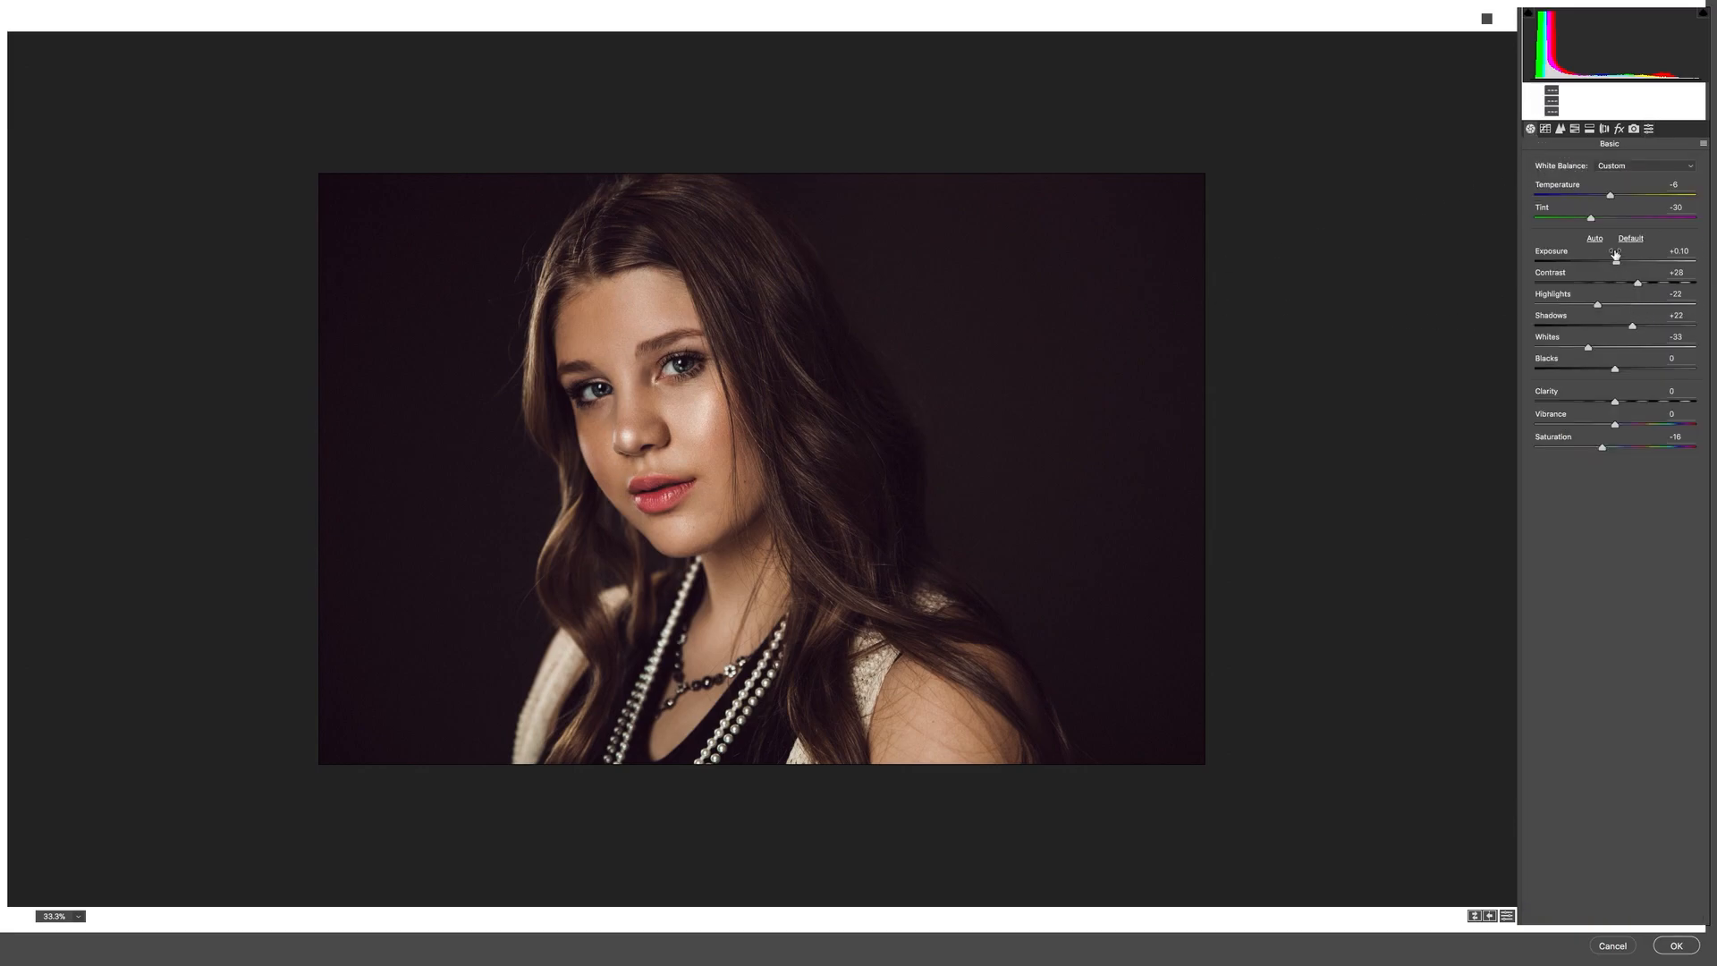
left_click_drag(1619, 264, 1623, 265)
left_click_drag(1590, 347, 1582, 348)
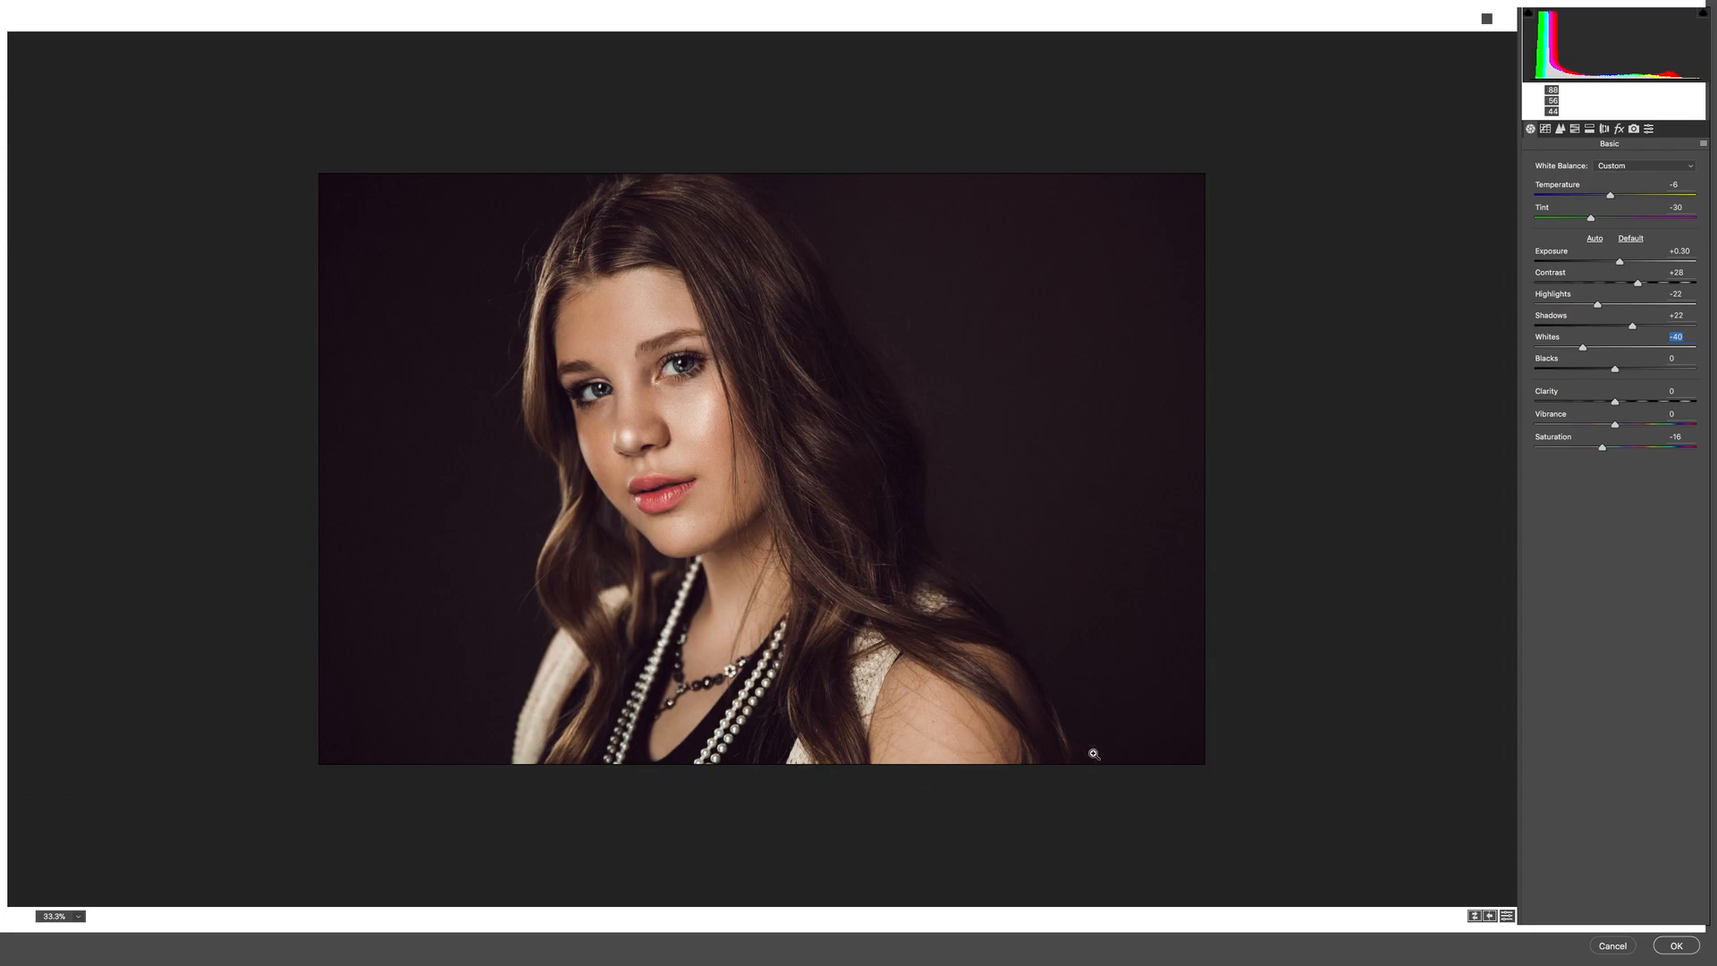
left_click(1672, 945)
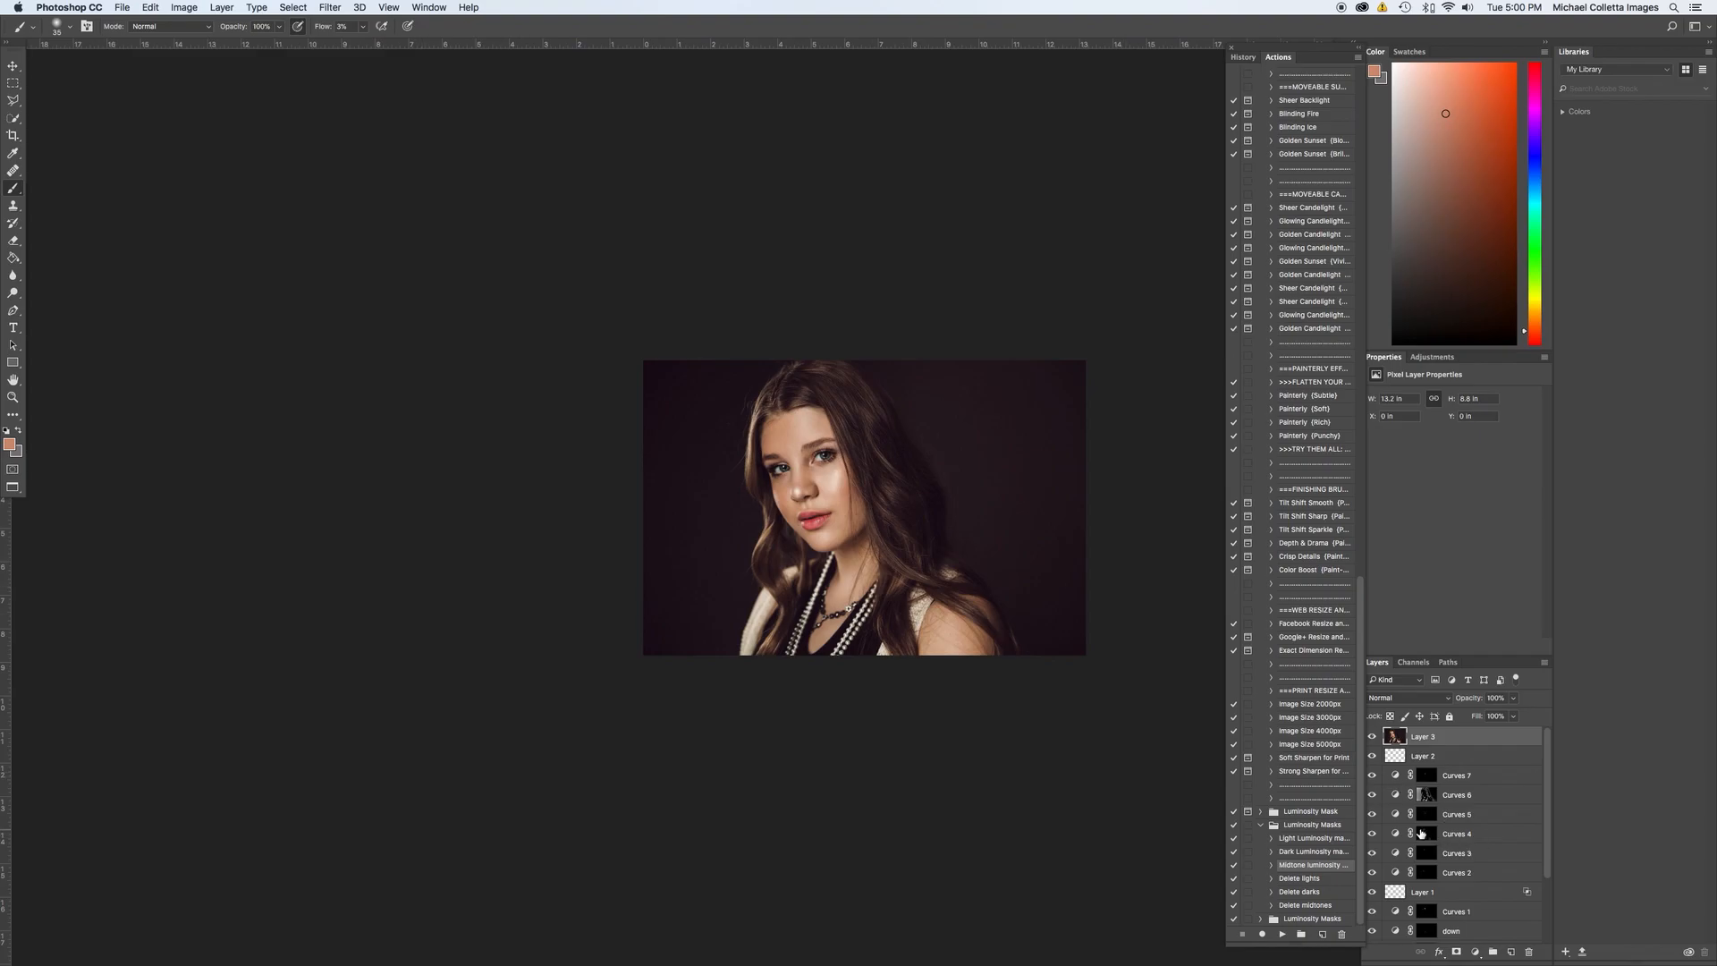
Add a brightening Curves adjustment above Layer 3 with its midpoint raised, and invert its mask to black.
key("super+equal")
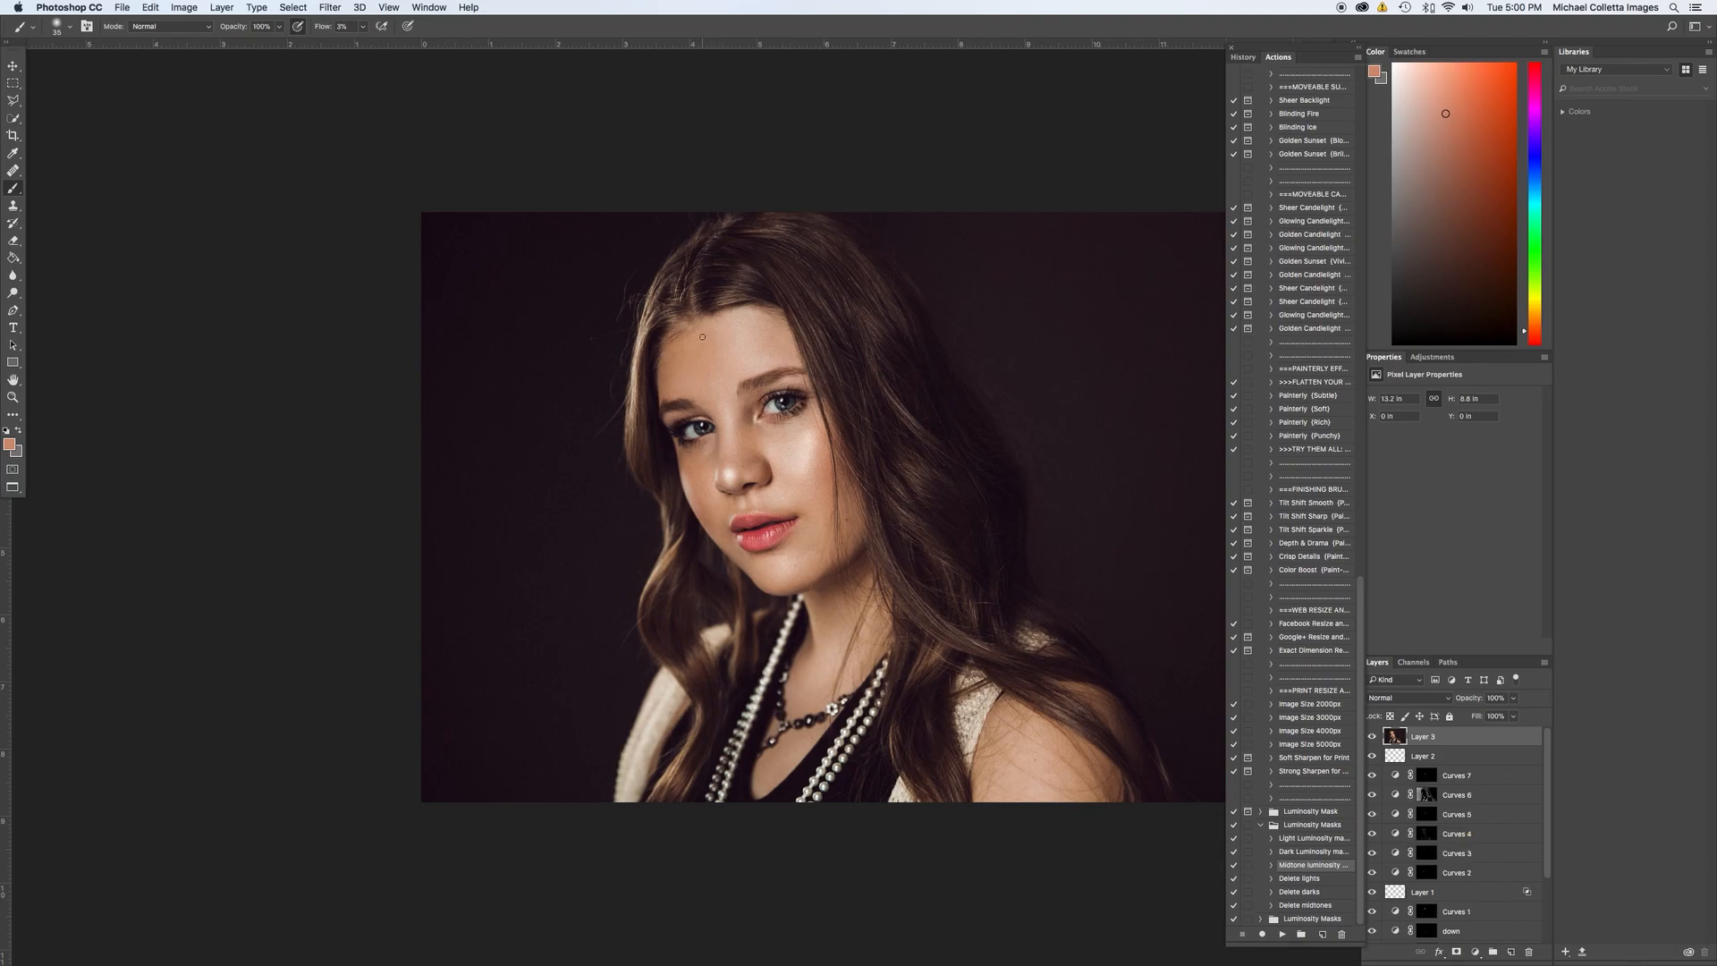
left_click(1475, 953)
left_click(1511, 759)
left_click_drag(1463, 493, 1459, 479)
key("super+i")
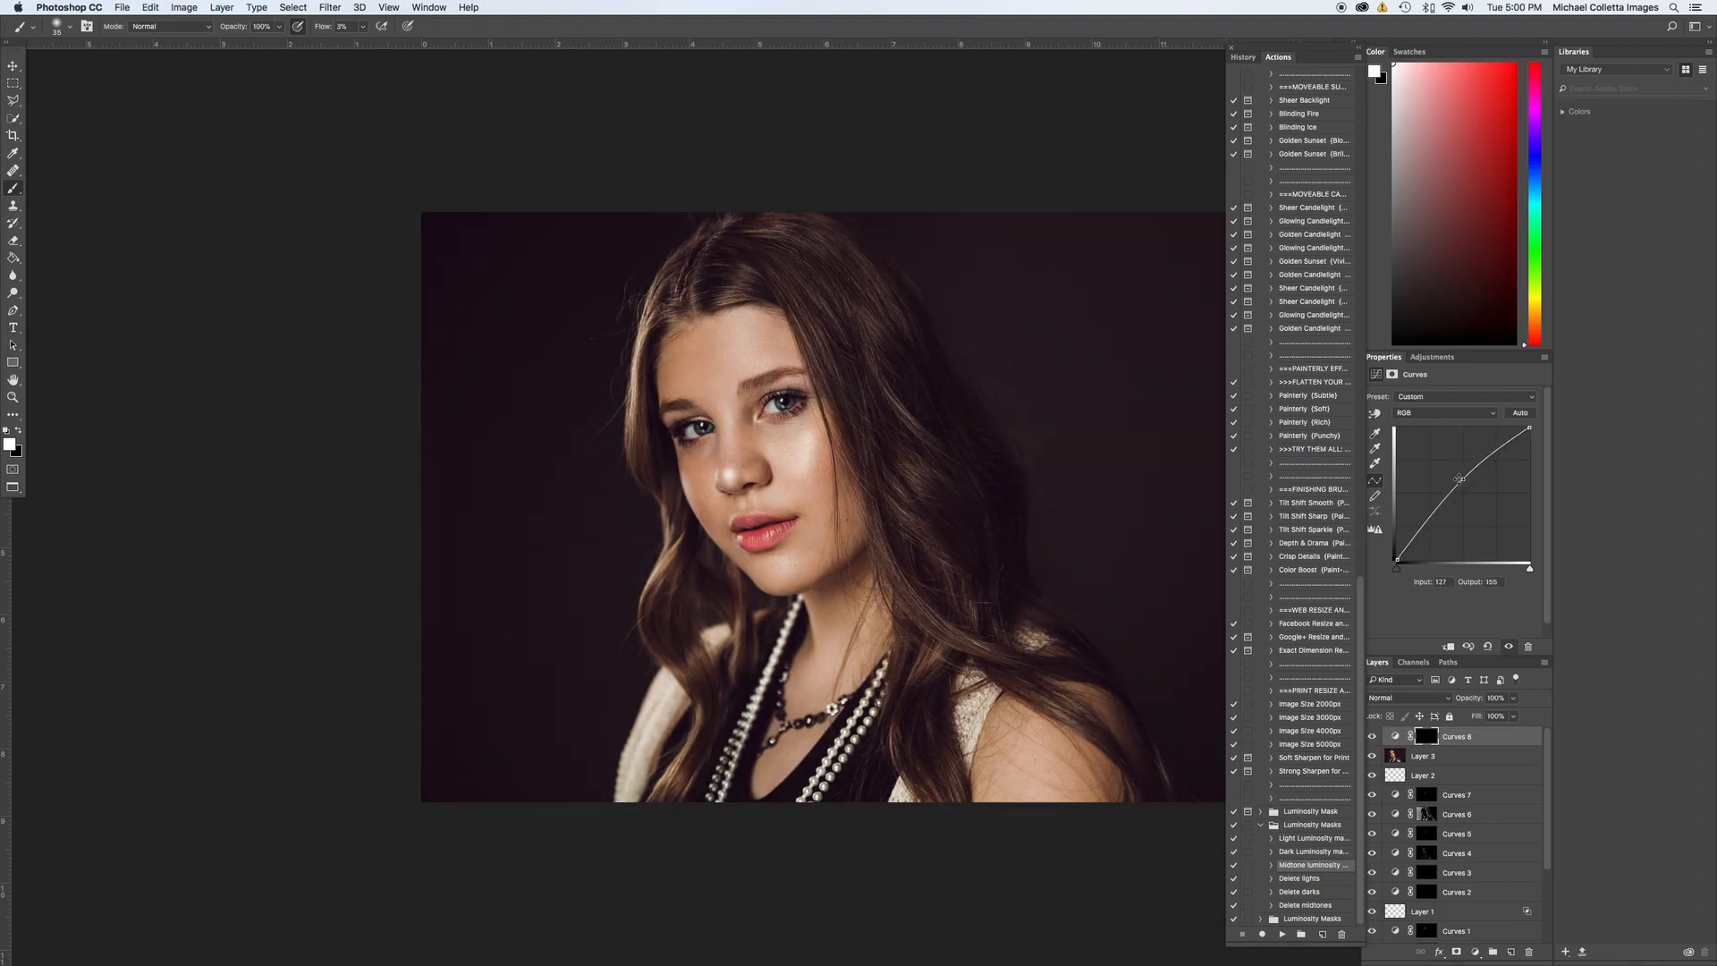
Paint the brightening into the Curves 8 mask over the forehead with a larger brush, and reduce the brush size again.
key("bracketright")
key("bracketright")
key("bracketright")
key("bracketright")
key("bracketright")
mouse_move(707, 336)
left_mouse_down()
mouse_move(701, 375)
mouse_move(694, 337)
left_mouse_up()
key("bracketleft")
key("bracketleft")
key("bracketleft")
key("bracketleft")
key("bracketleft")
key("bracketleft")
Hide Layer 3 and Curves 8, stamp the remaining visible layers into a new layer above Layer 2, and show both again.
left_click(1447, 777)
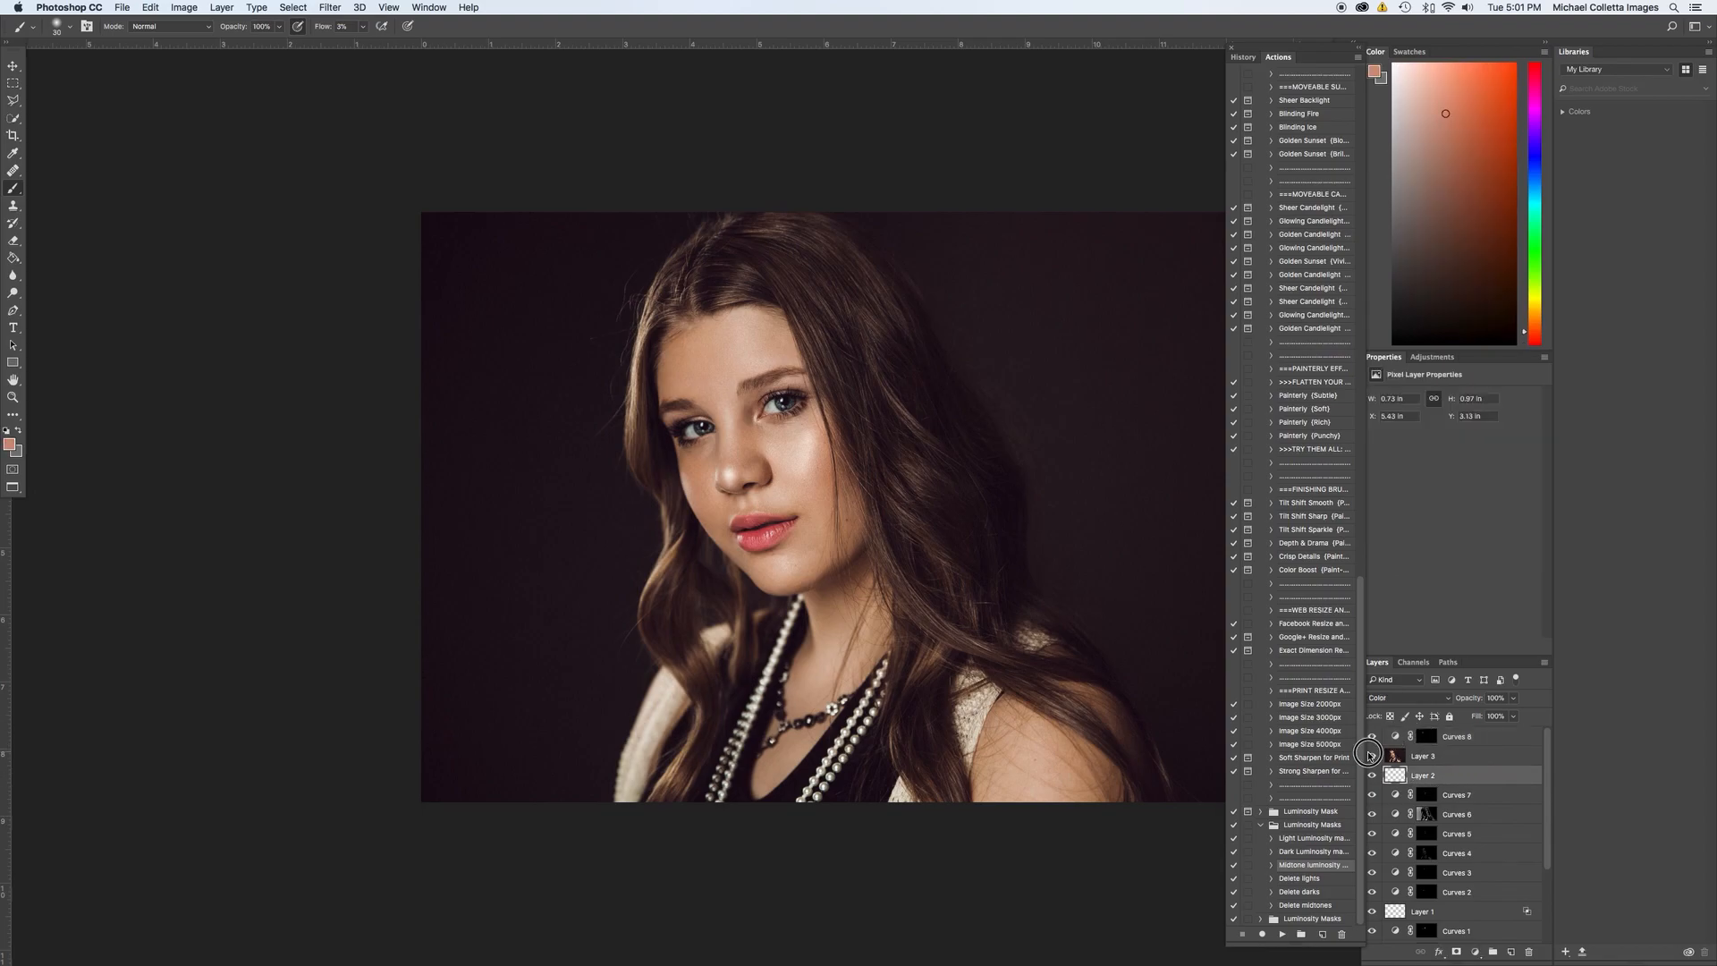
left_click_drag(1372, 756, 1372, 736)
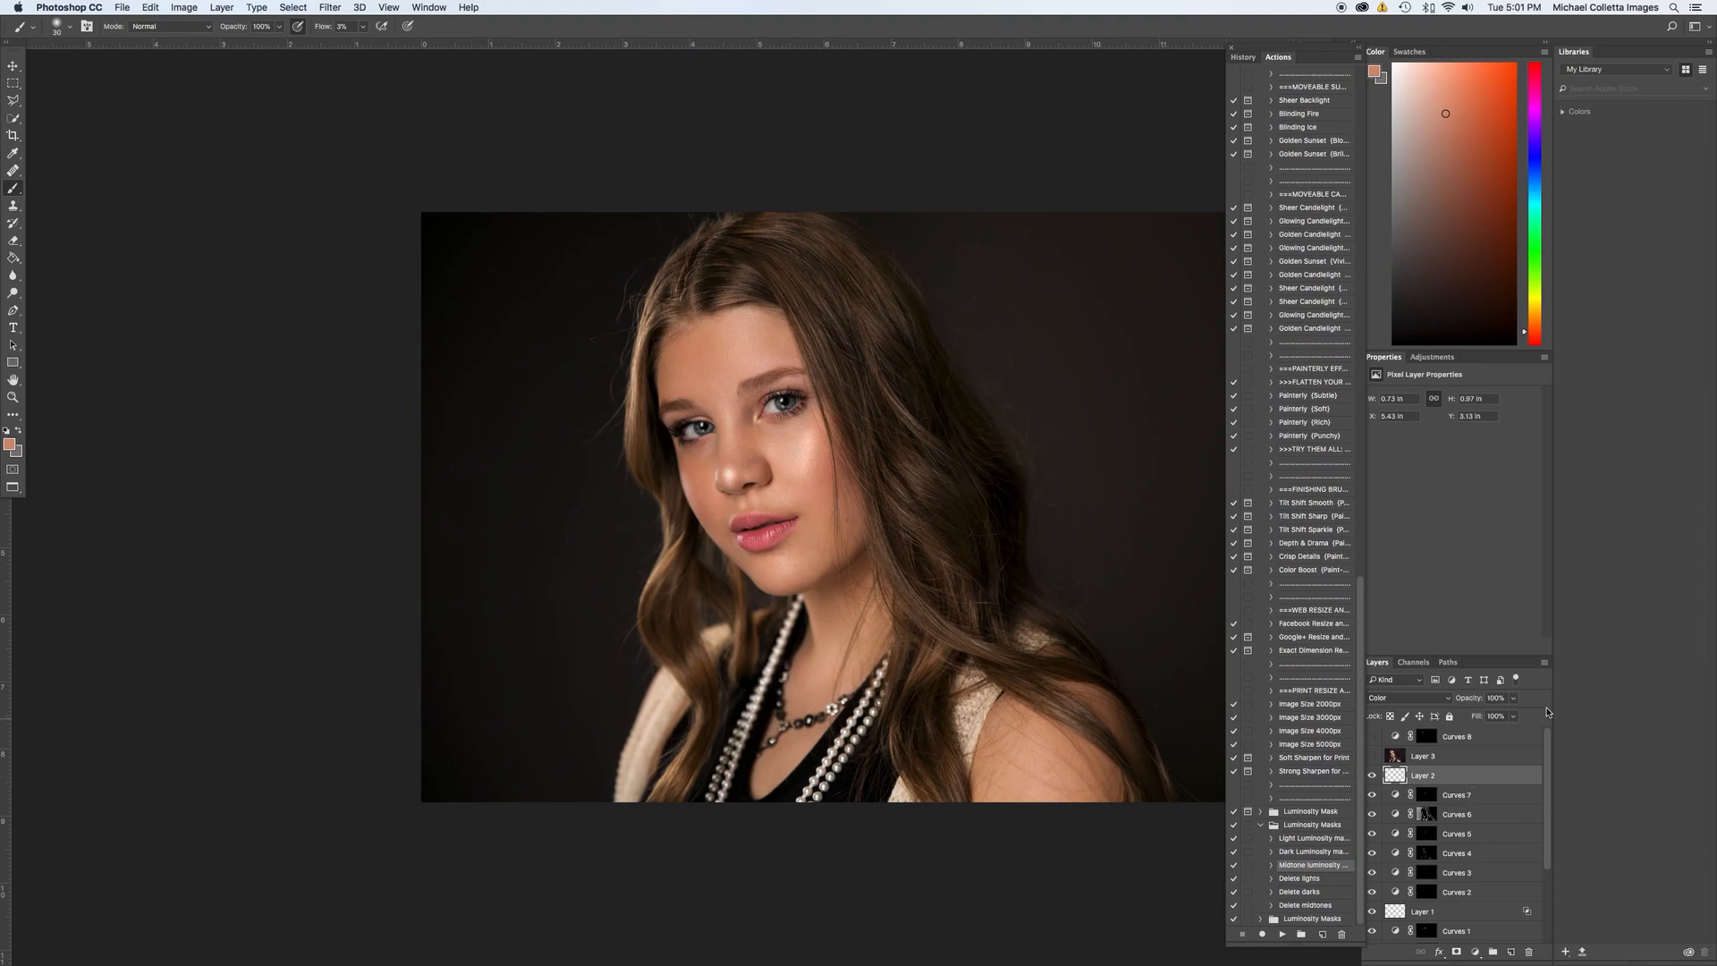
left_click(1544, 665)
left_click(1561, 877)
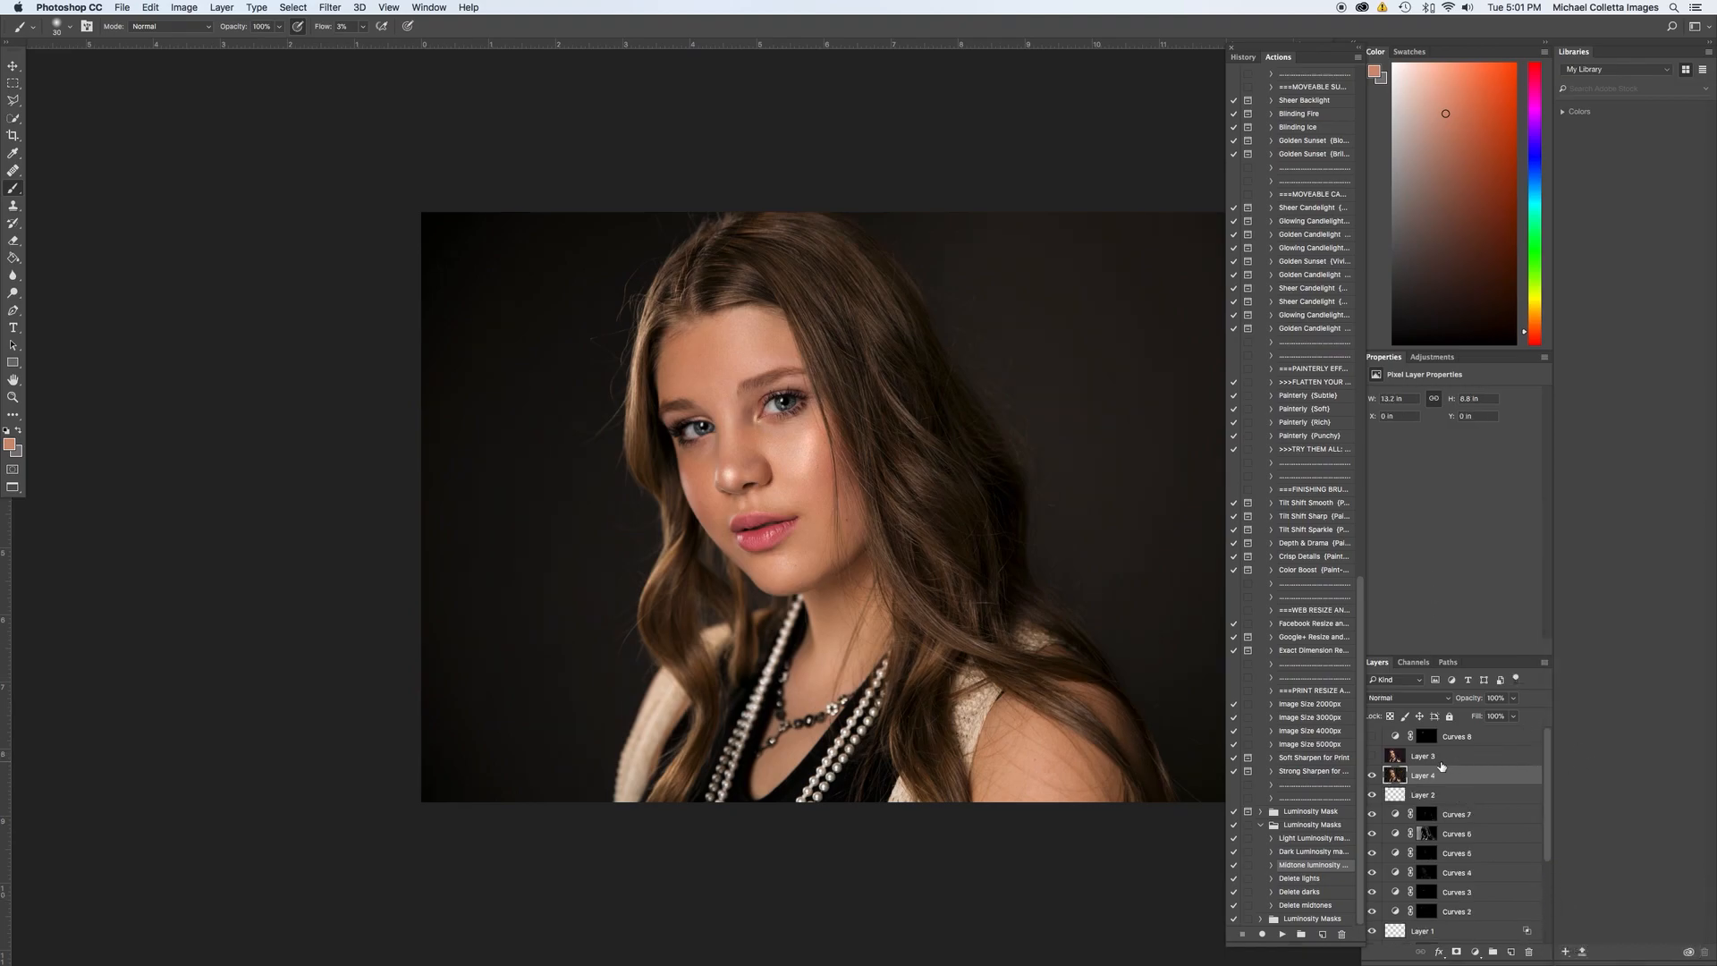
left_click(1372, 755)
left_click(1371, 736)
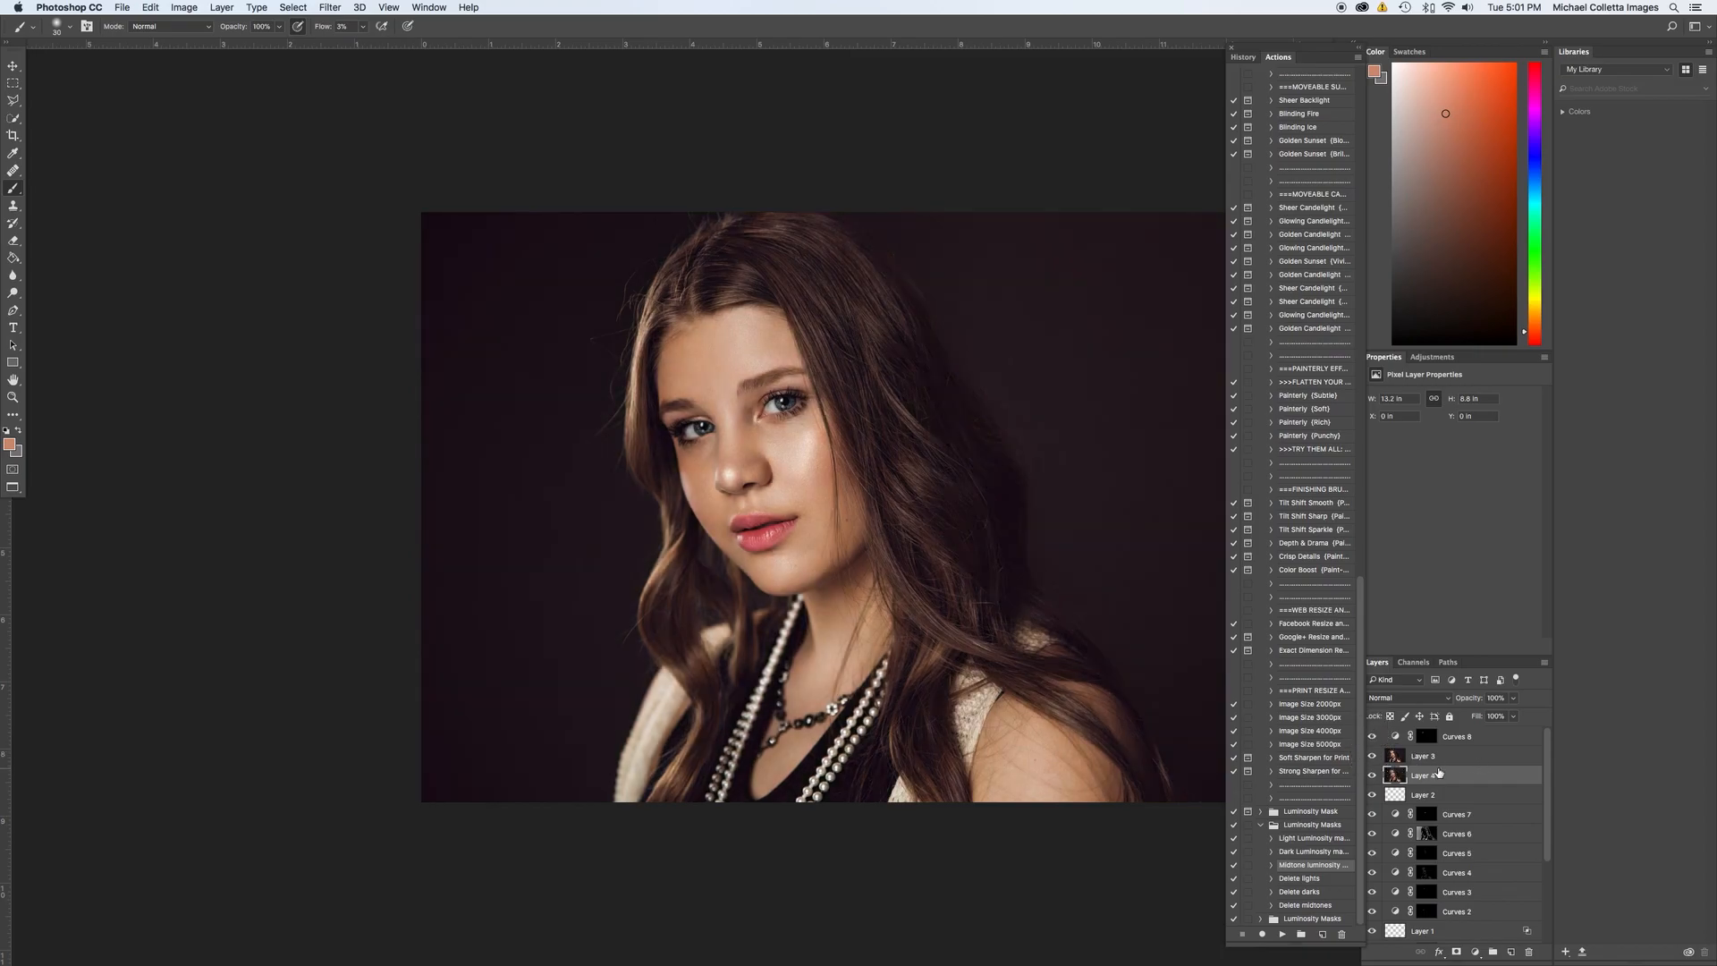
Compare the image without the Camera Raw toning, restore Layer 3, and lower its opacity to 82%.
left_click_drag(1372, 736, 1372, 755)
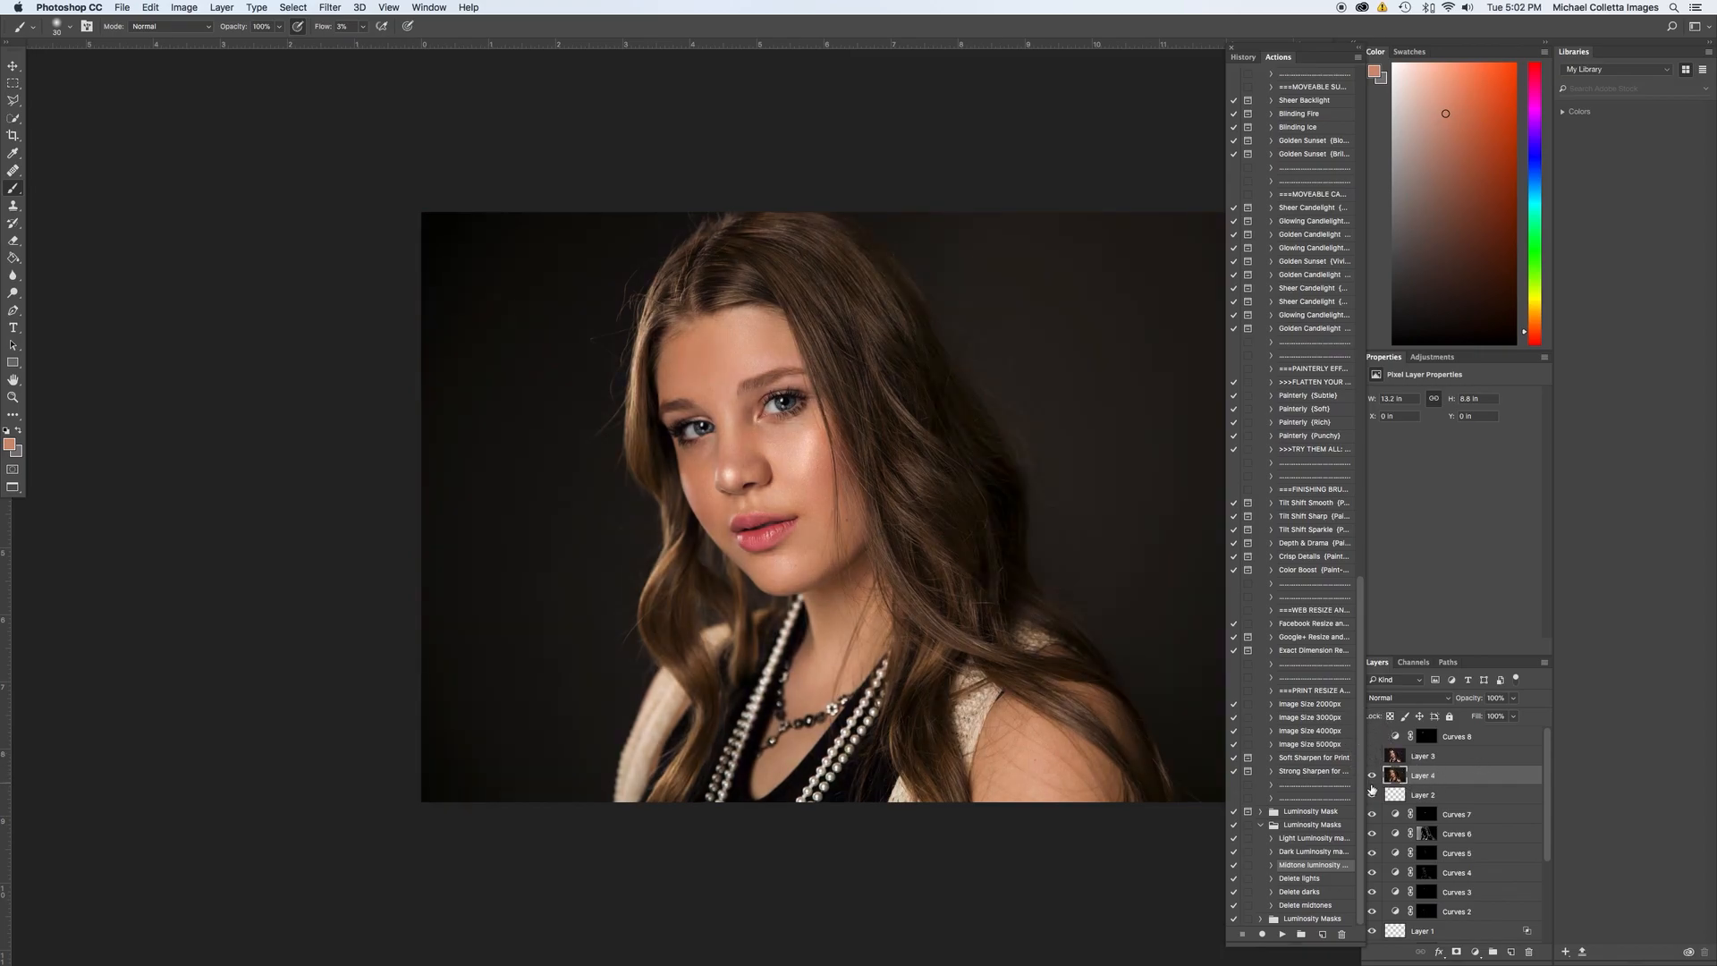
left_click(1433, 758)
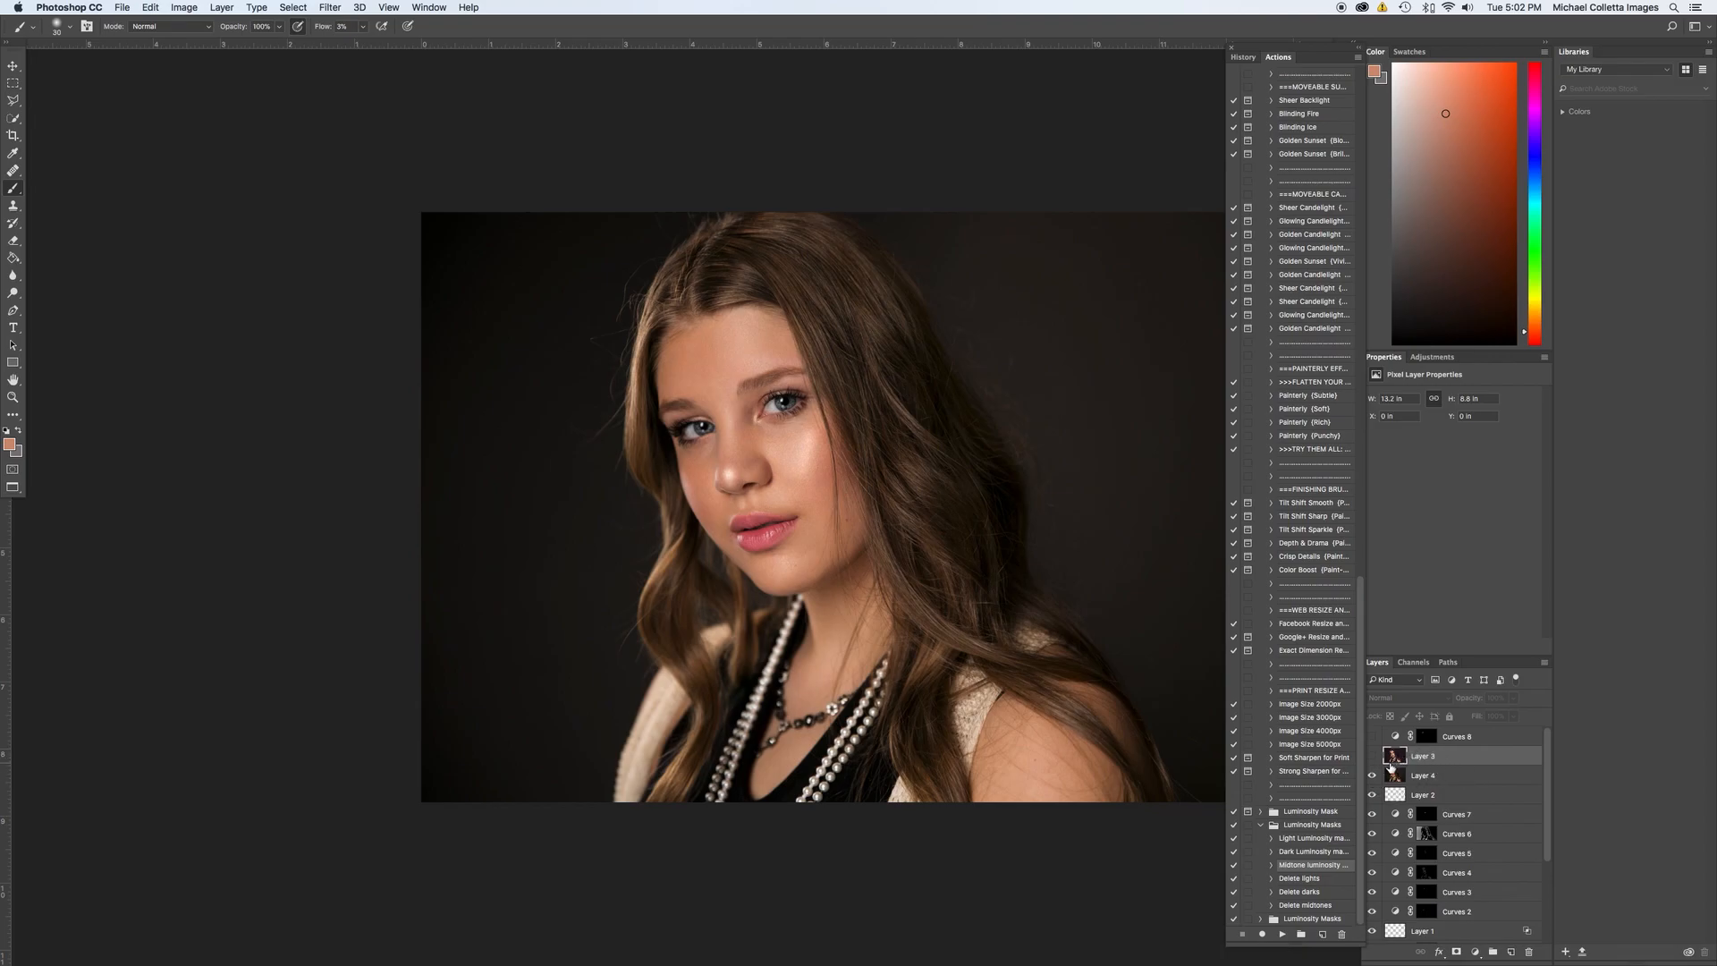
left_click(1372, 756)
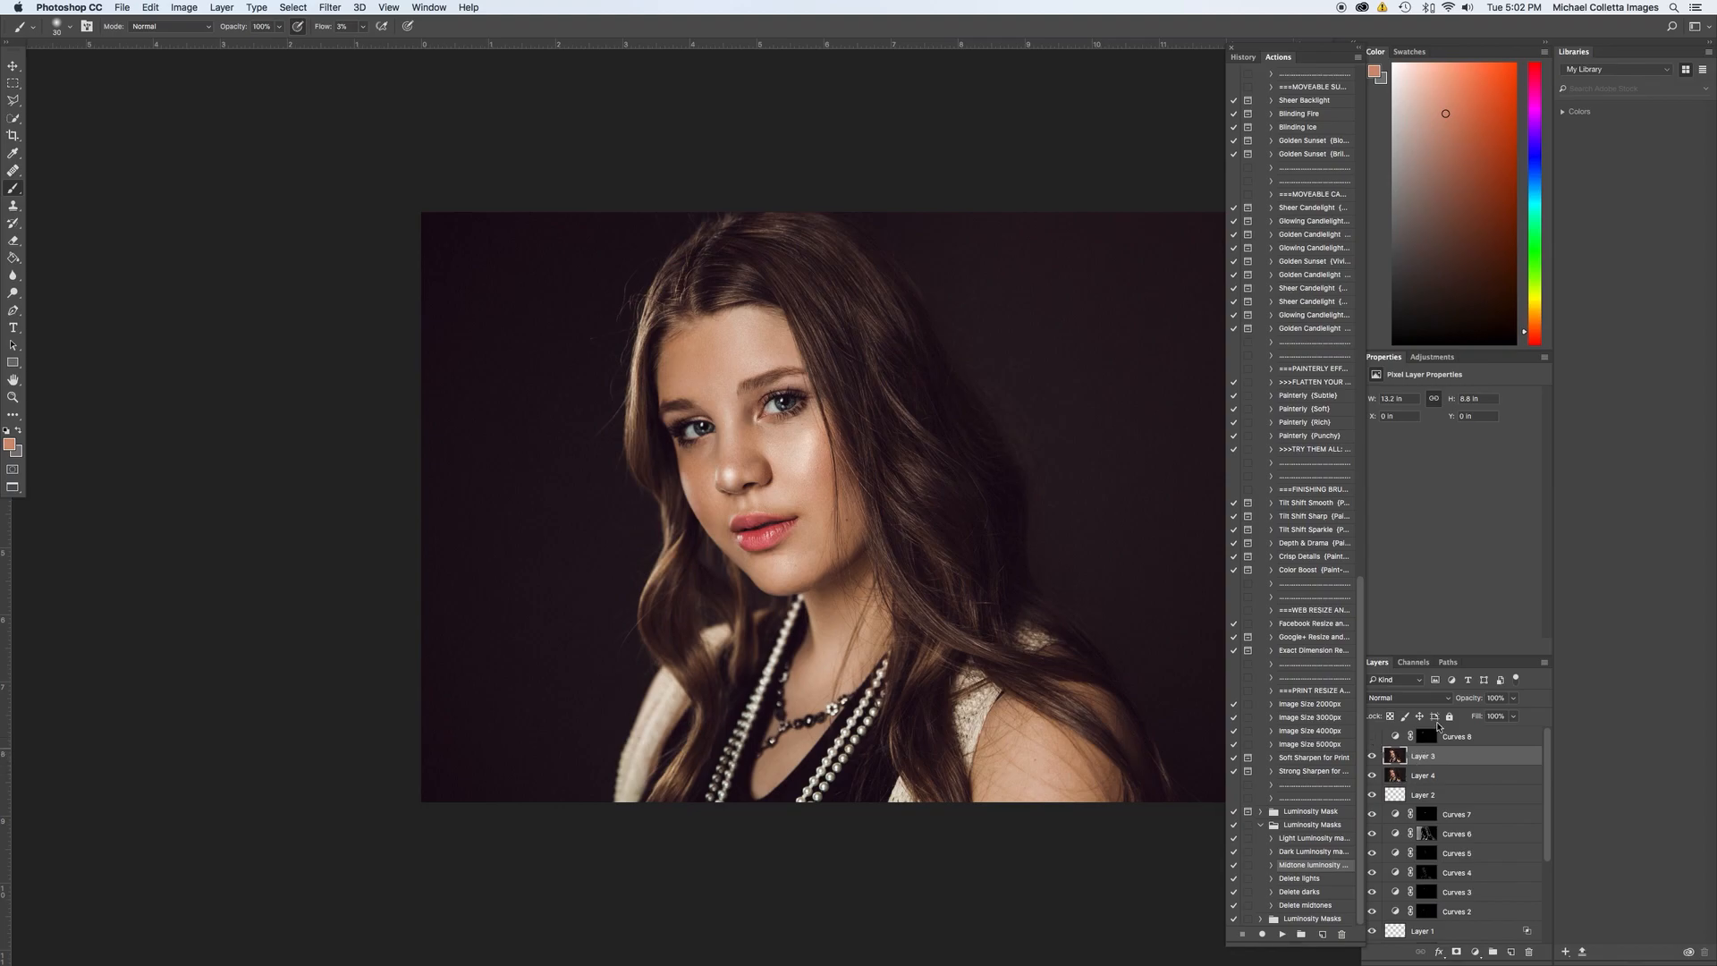
mouse_move(1468, 698)
left_mouse_down()
mouse_move(1397, 699)
mouse_move(1449, 706)
left_mouse_up()
Compare the portrait with and without the Curves 8 brightening, leaving the adjustment visible.
left_click(1373, 736)
left_click(1374, 736)
left_click(1374, 735)
left_click(1374, 736)
Examine the face up close and compare it with and without Layer 3 and Curves 8.
key("super+minus")
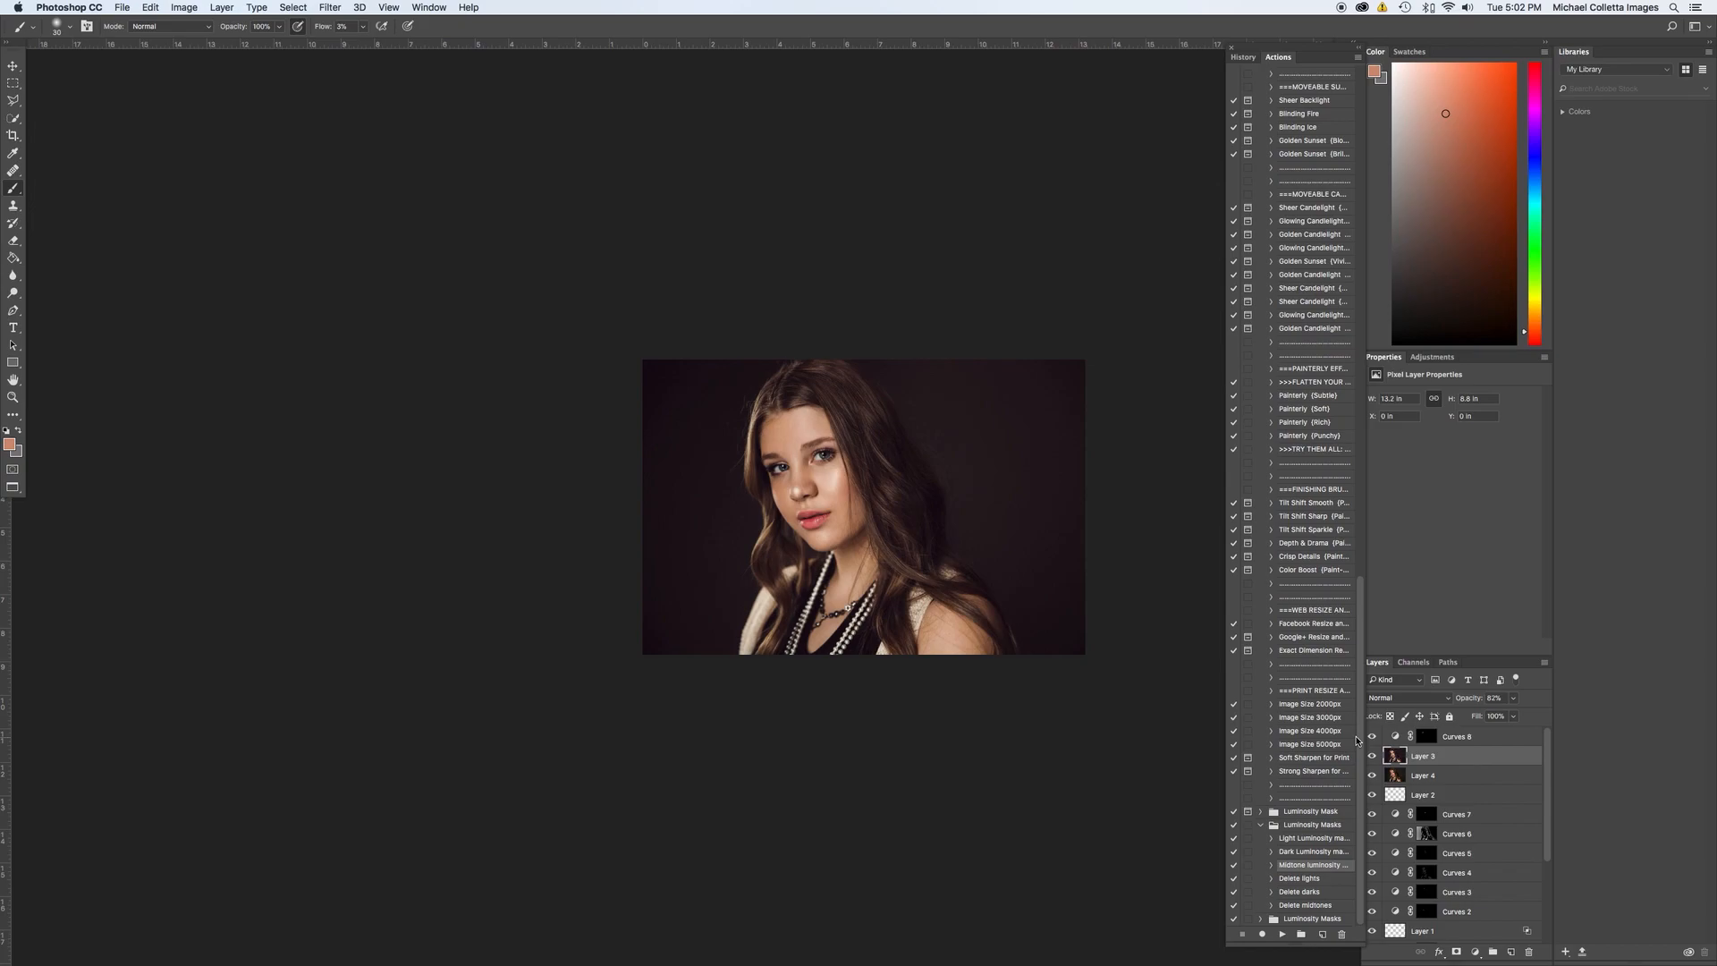
key("super+plus")
key("super+plus")
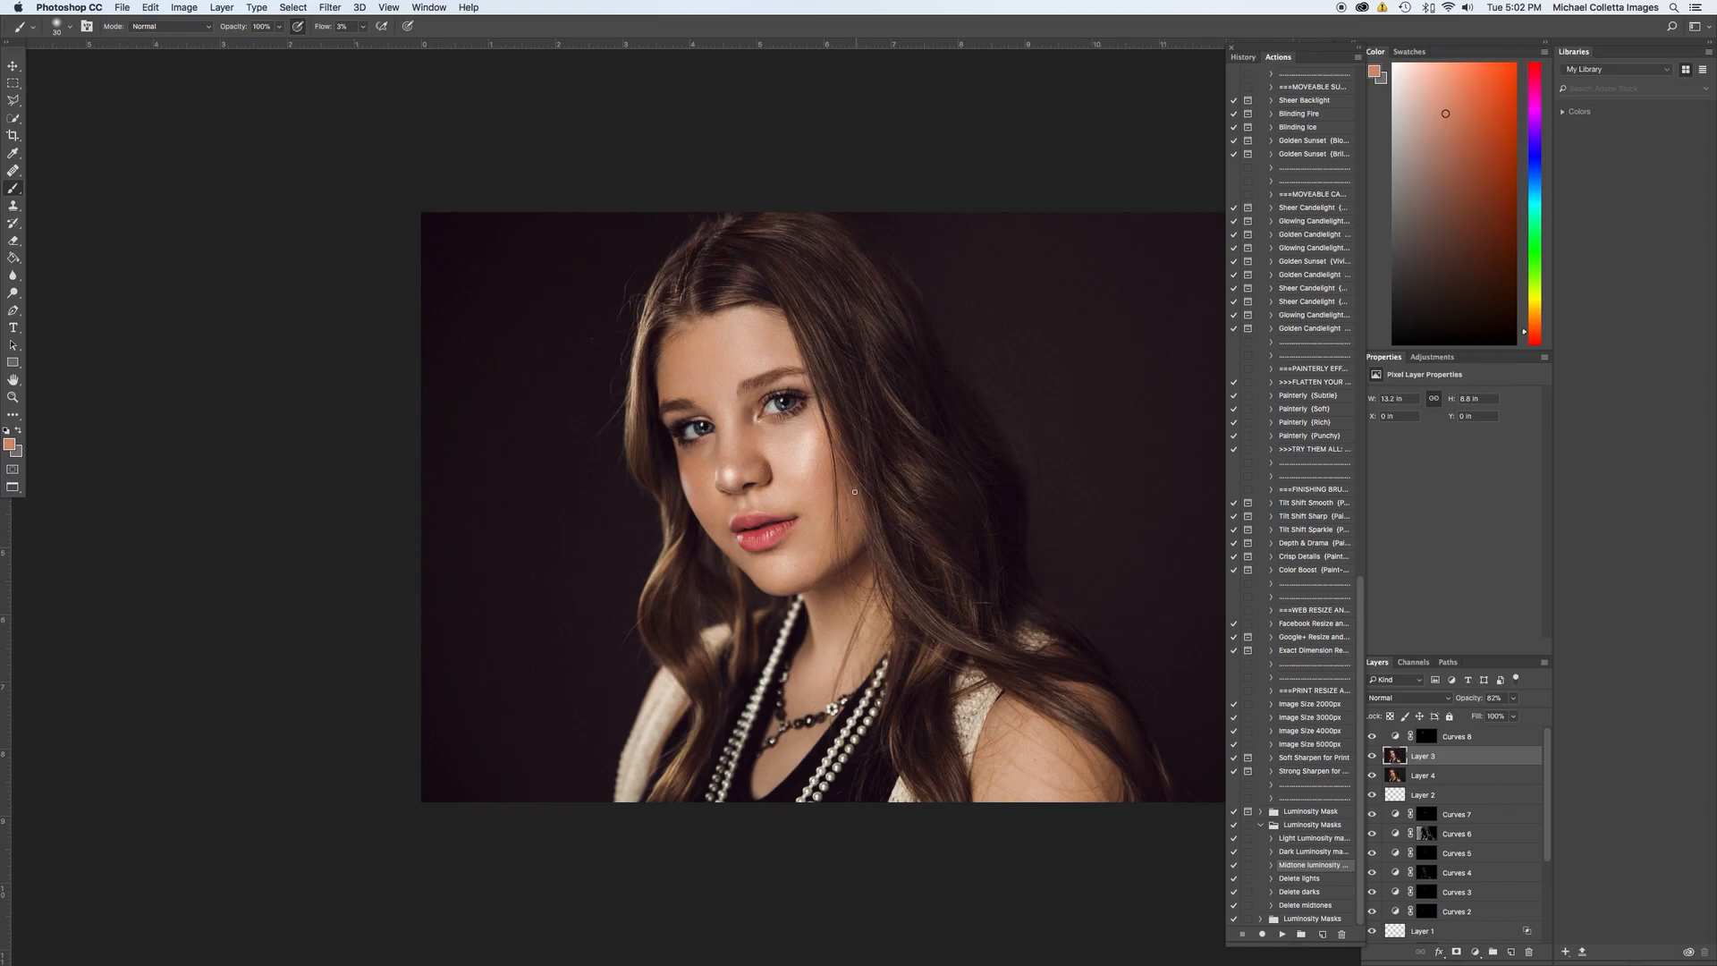
key("super+plus")
key("super+plus")
key("super+plus")
key("super+plus")
key("super+plus")
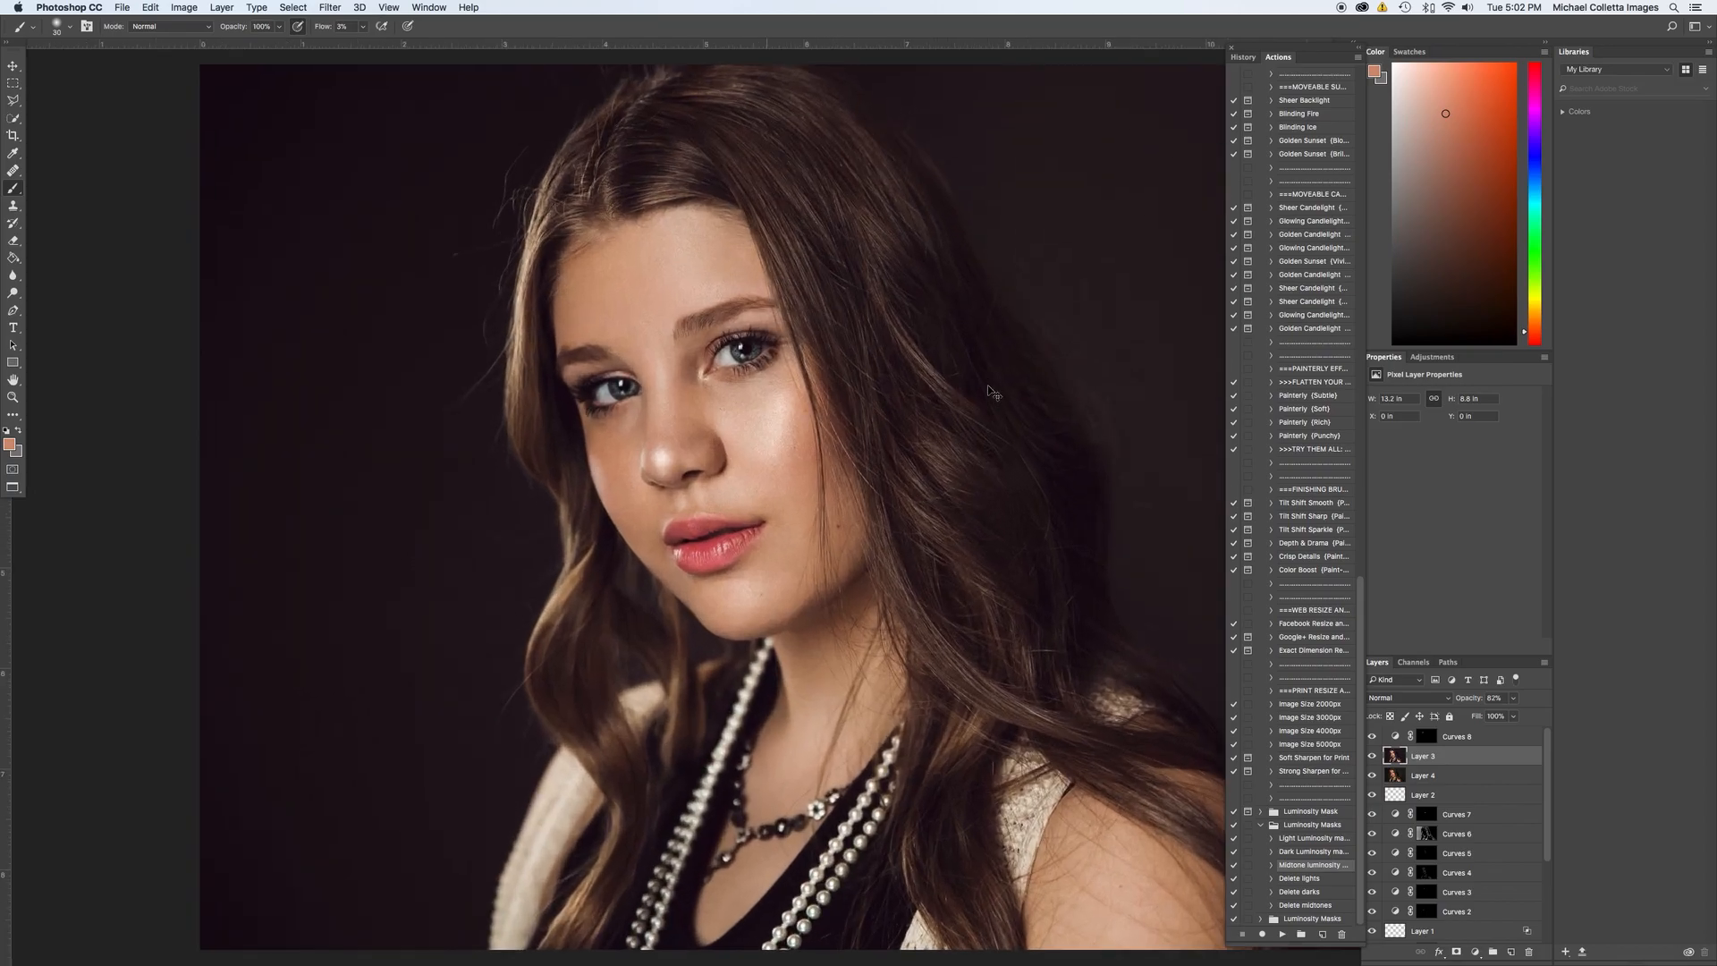
key("super+0")
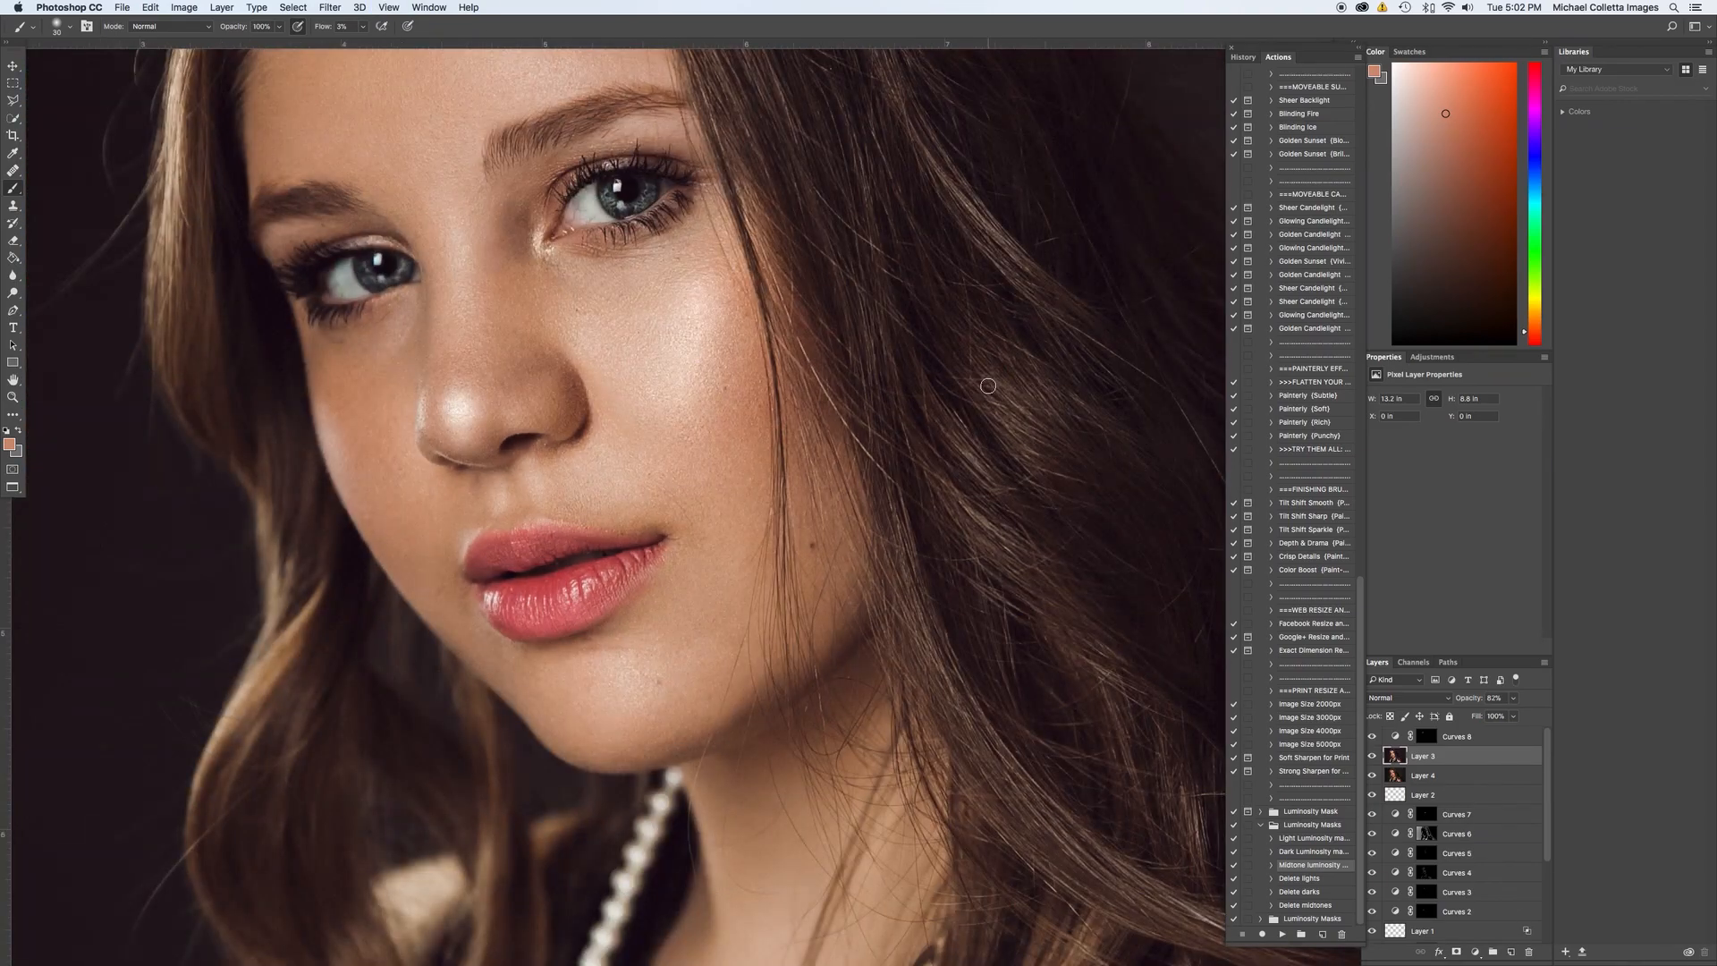
left_click_drag(696, 507, 582, 670)
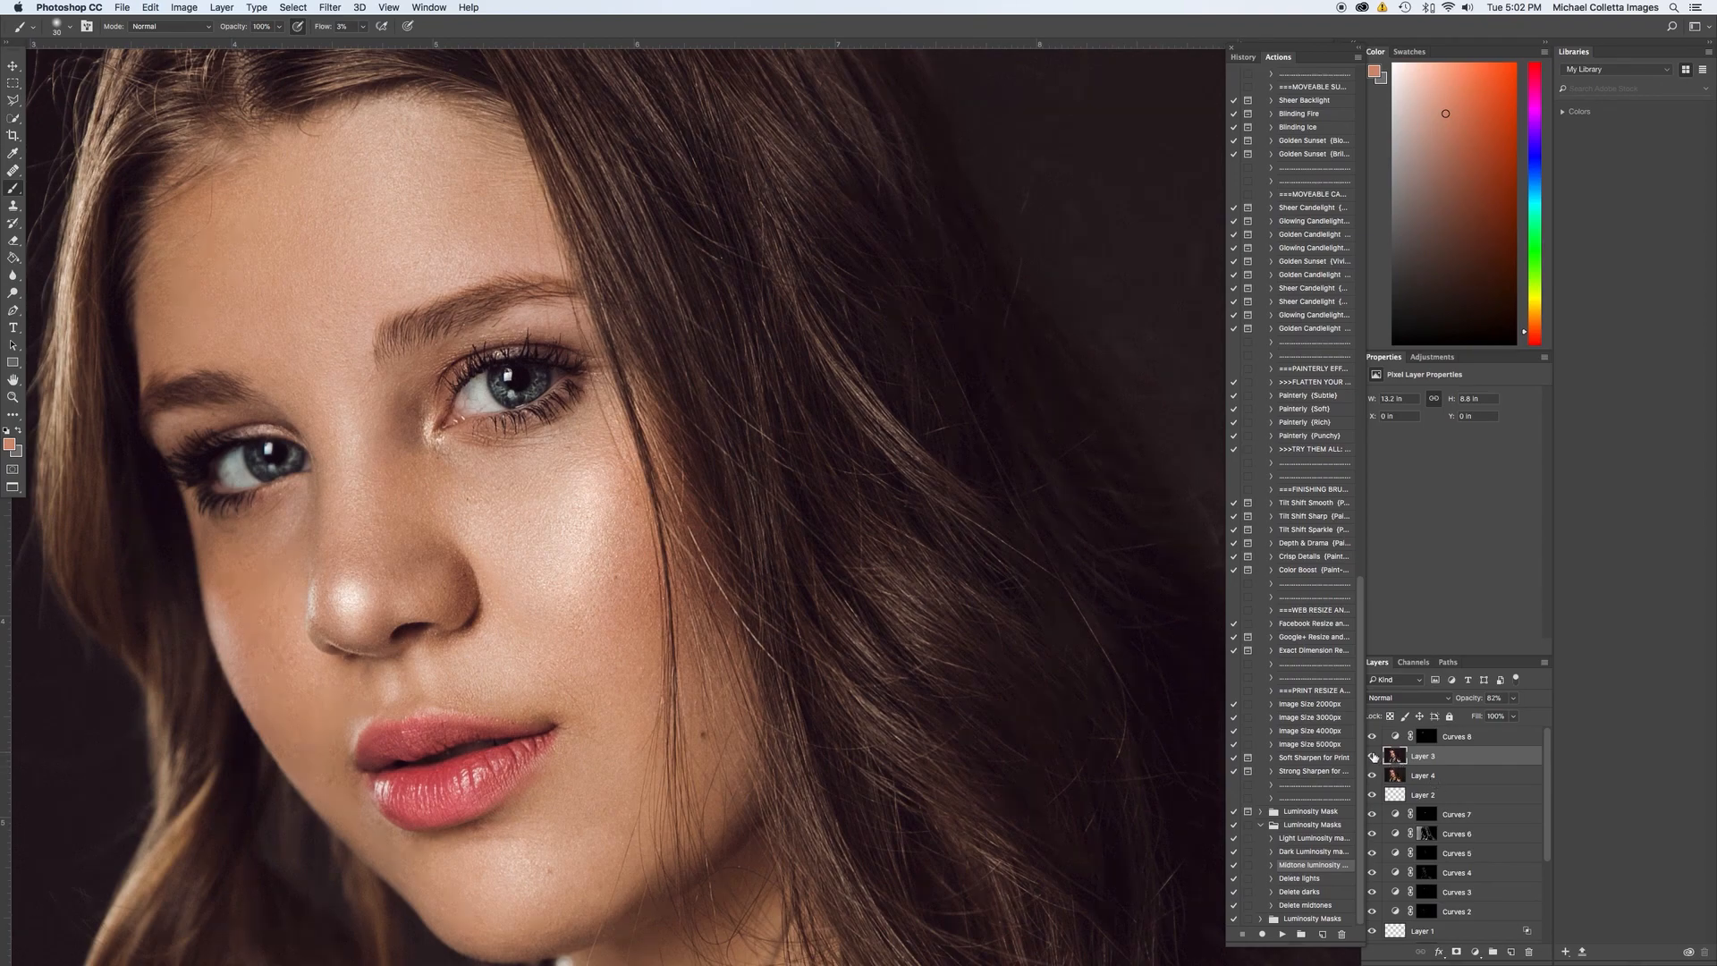
left_click_drag(1372, 756, 1371, 735)
Examine the finished portrait at several magnifications to judge the overall toning and retouching.
key("super+minus")
key("super+minus")
key("super+minus")
key("super+minus")
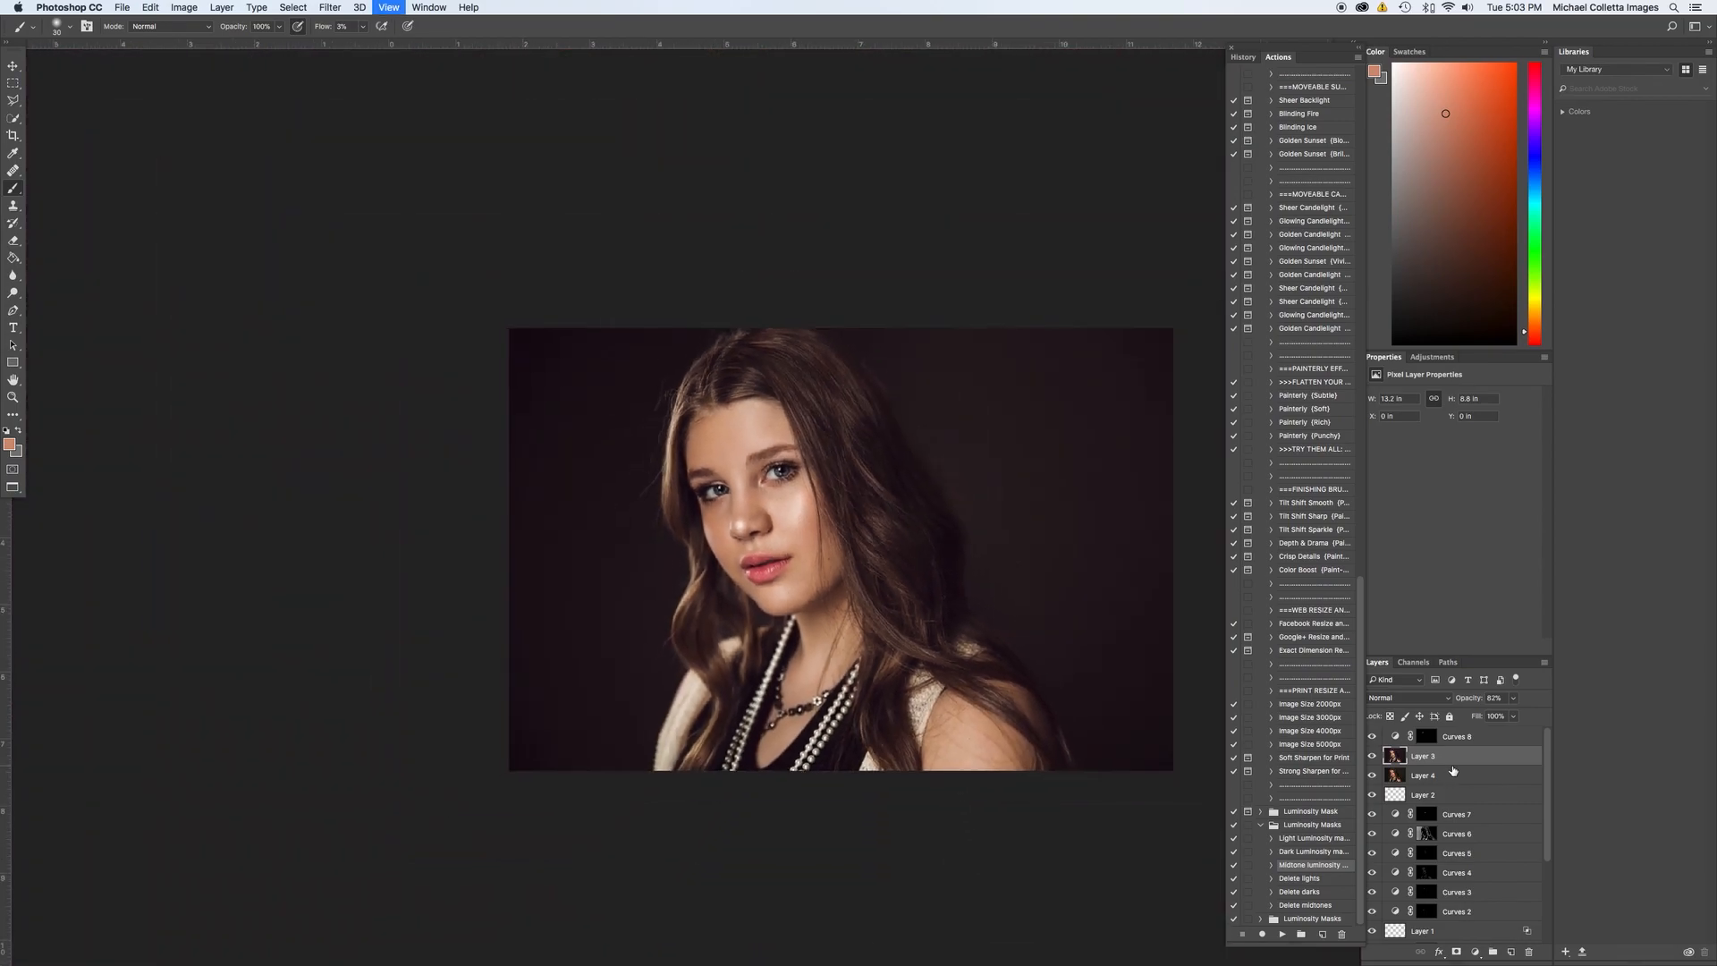
key("super+plus")
key("super+minus")
key("super+minus")
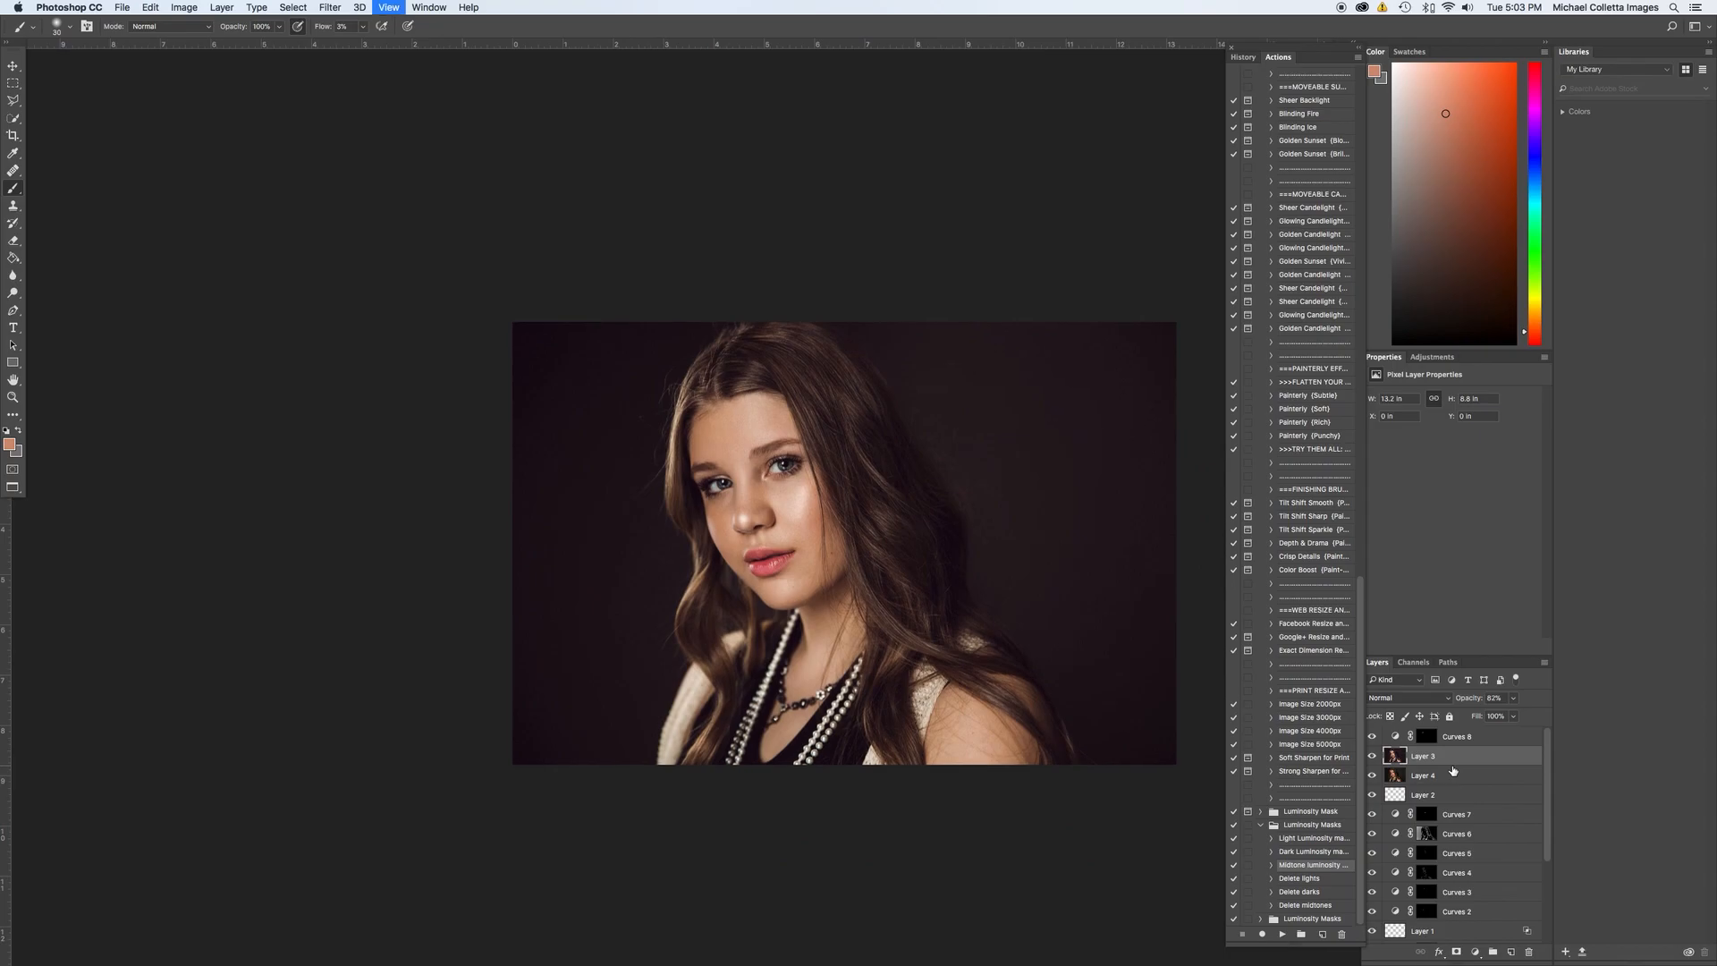
key("super+plus")
key("super+plus")
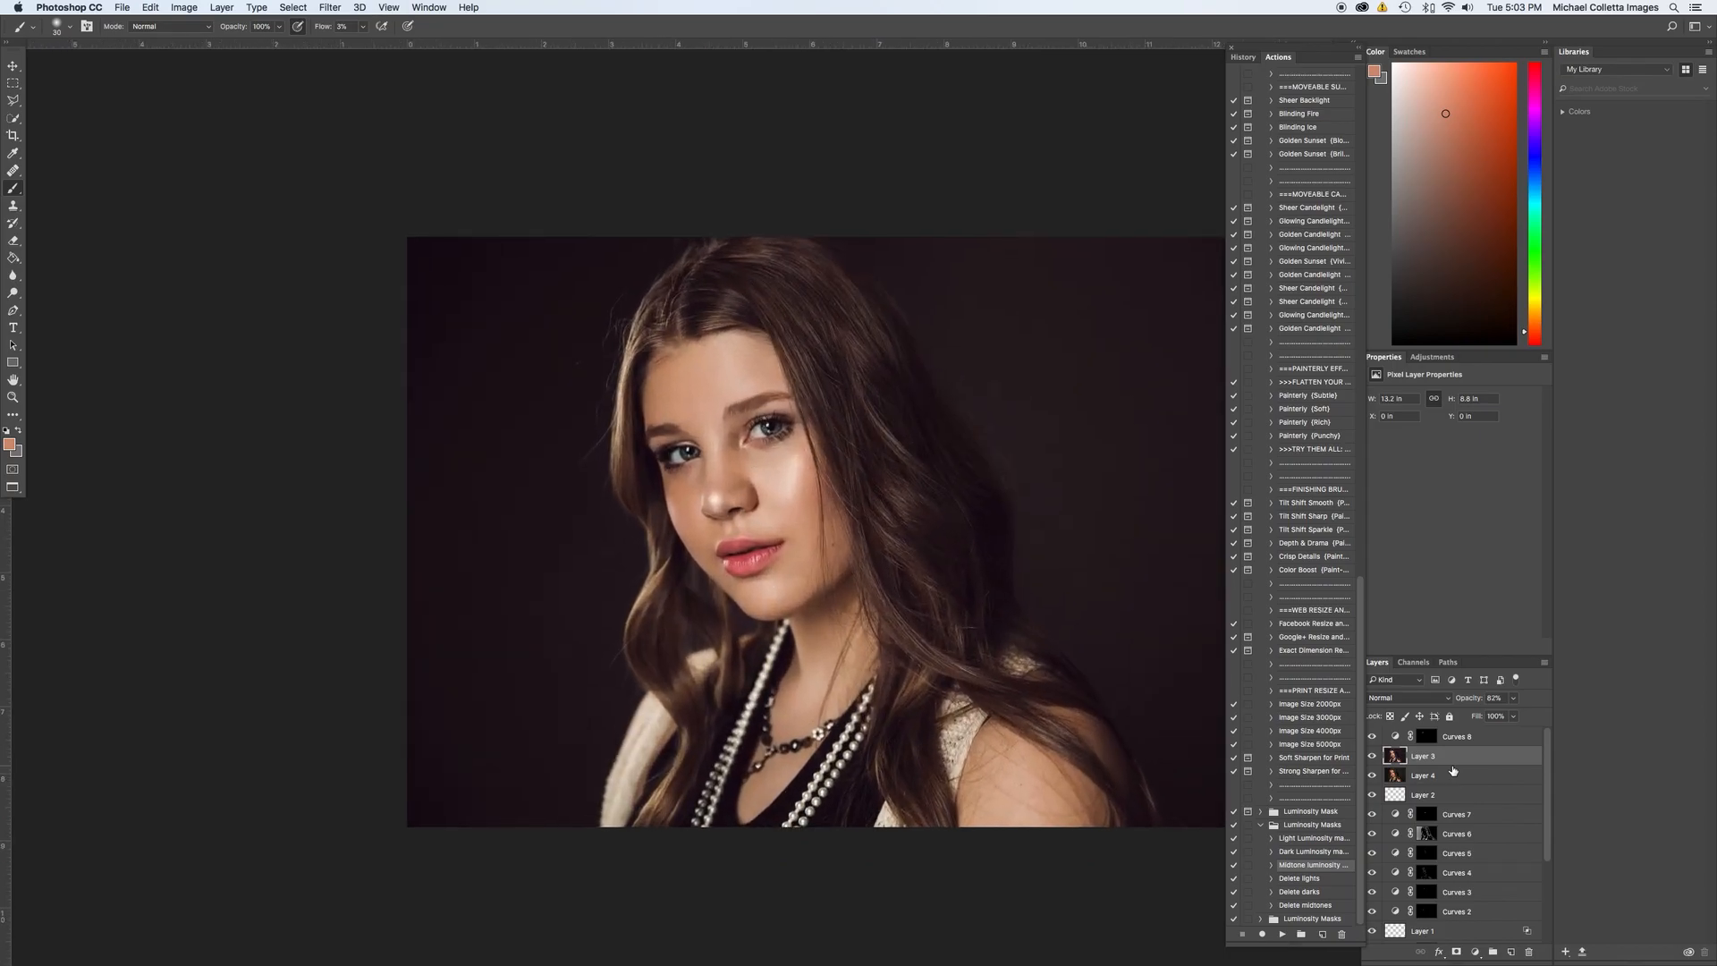
key("super+minus")
key("super+minus")
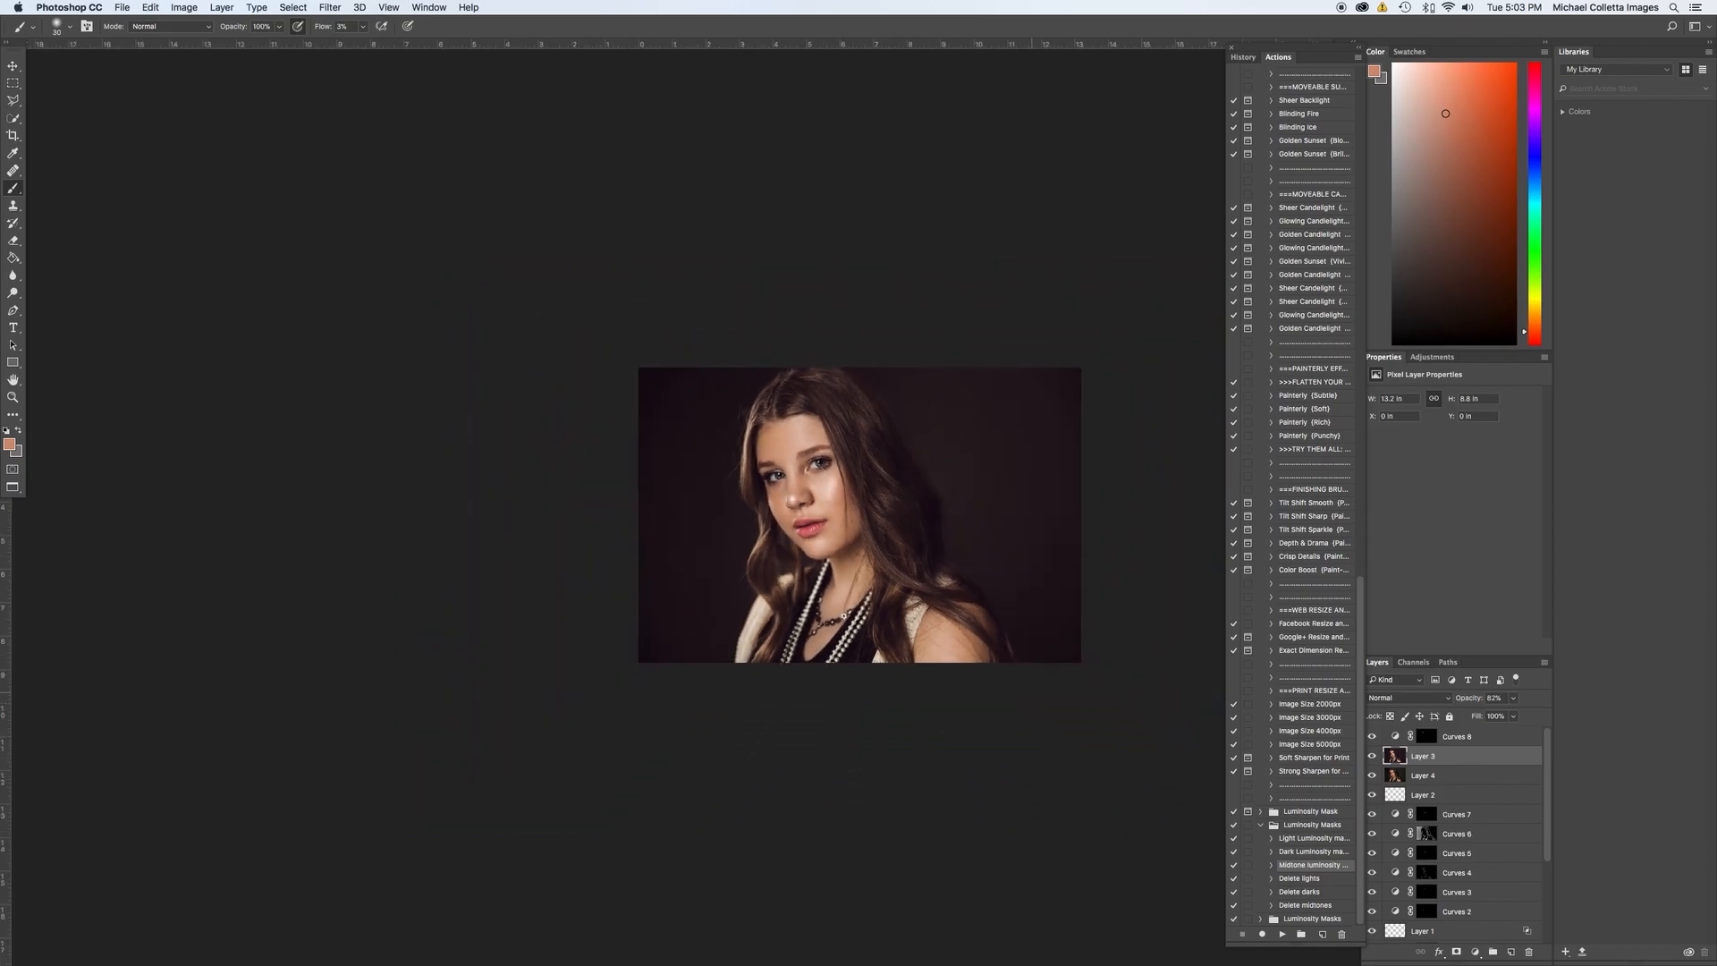
left_click_drag(908, 567, 812, 567)
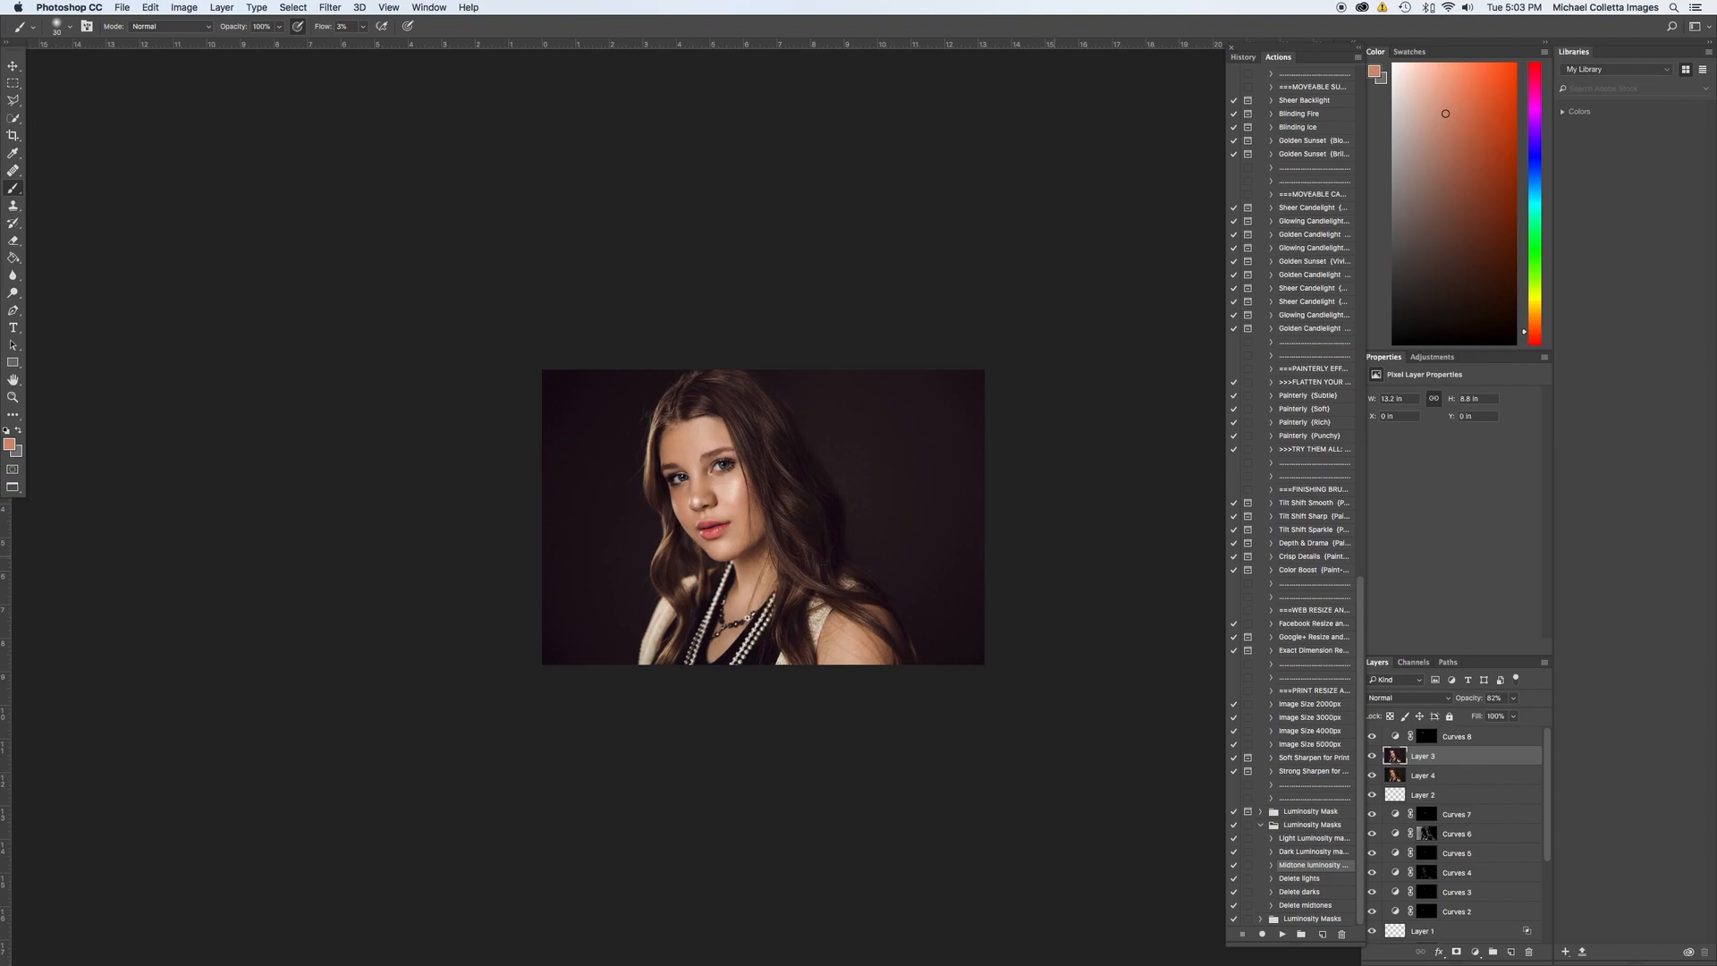
key("super+plus")
key("super+plus")
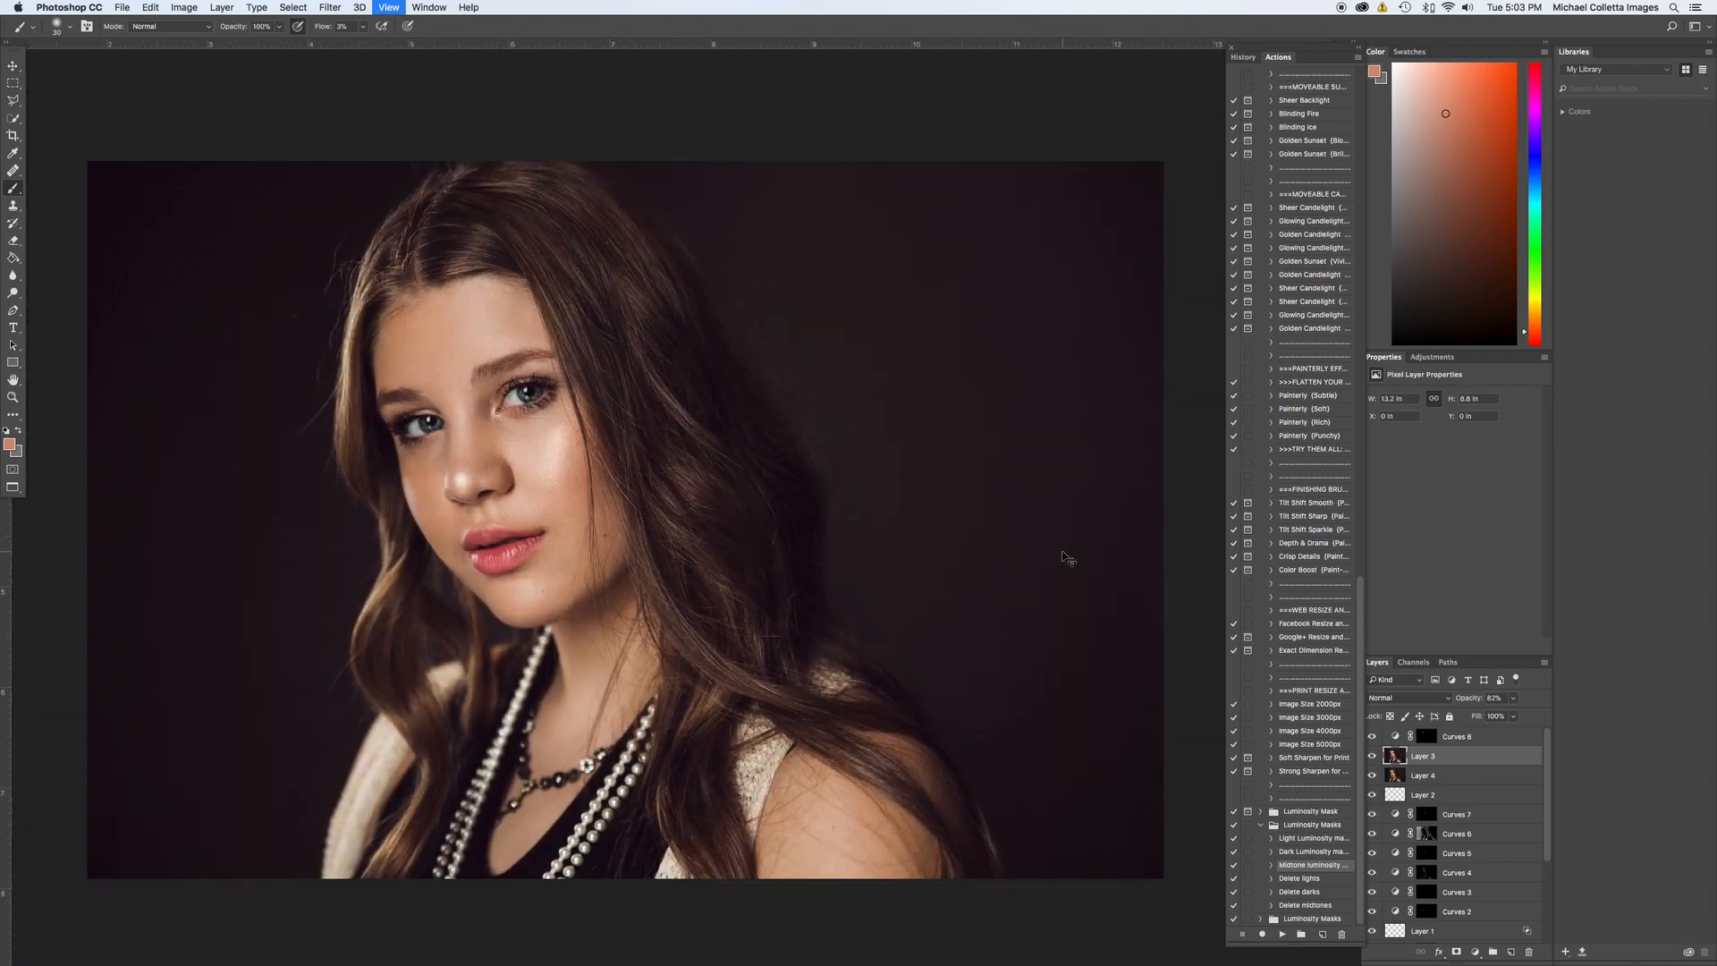